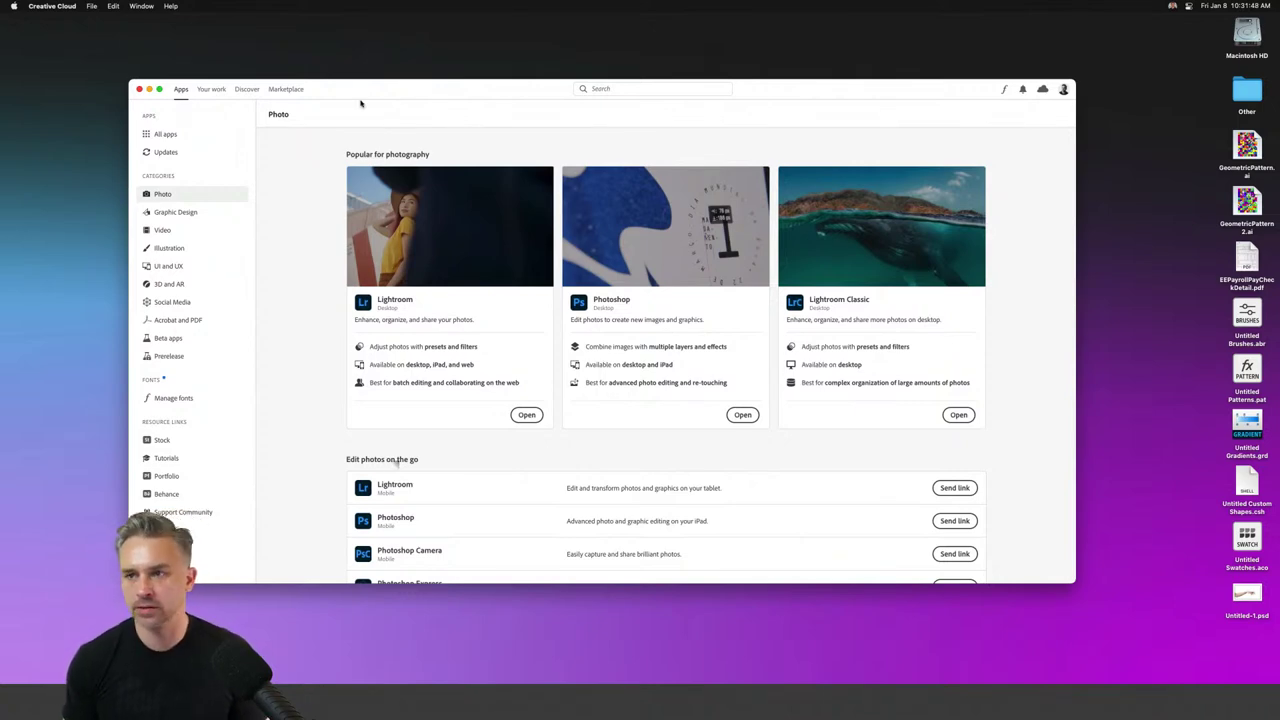
# Review the recently updated apps and the photography apps listed in Creative Cloud.
pyautogui.moveTo(568, 260)
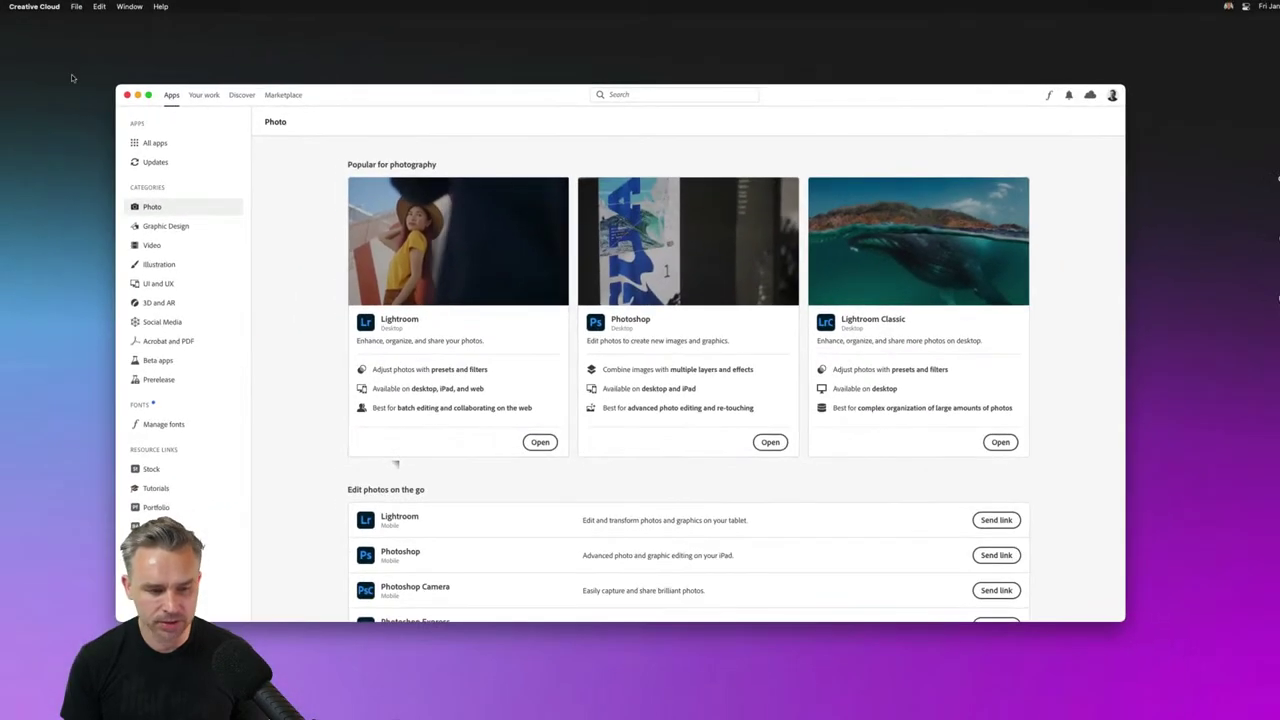
pyautogui.click(150, 164)
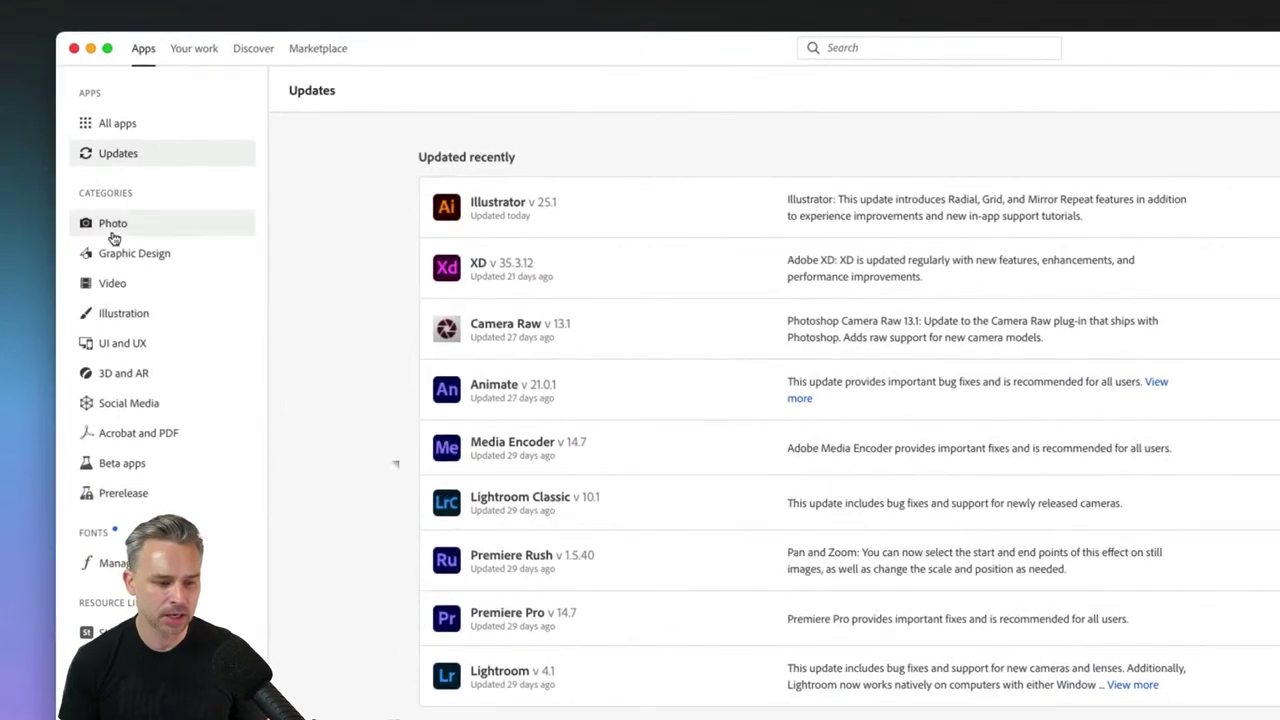
pyautogui.click(113, 226)
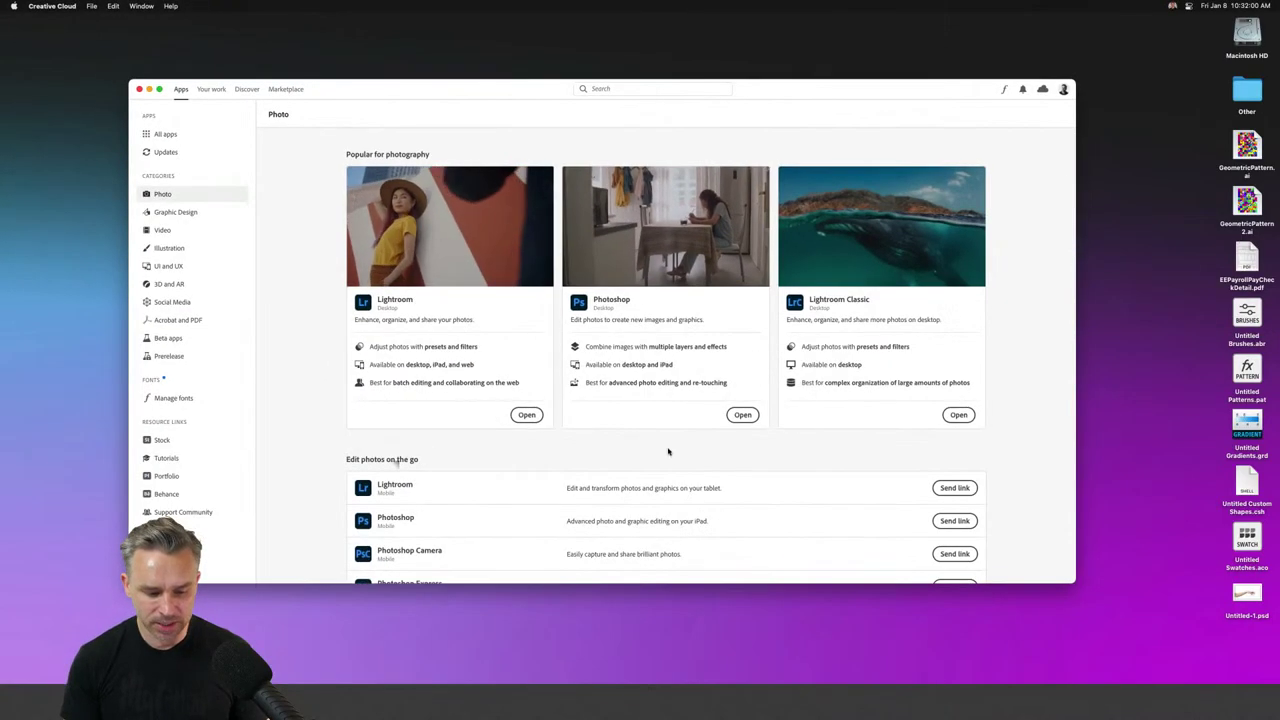
pyautogui.scroll(-2, 993, 659)
# Look up the other installable versions of Photoshop among all apps and close the version list.
pyautogui.click(165, 134)
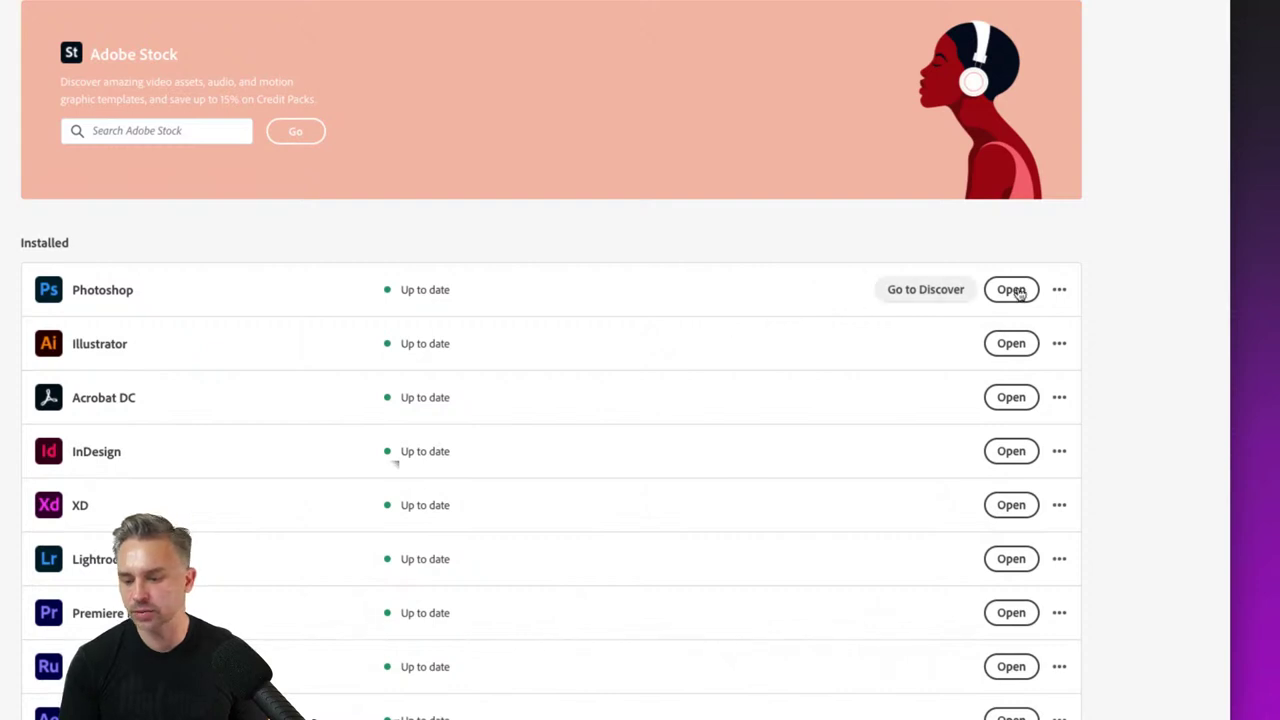
pyautogui.click(1059, 292)
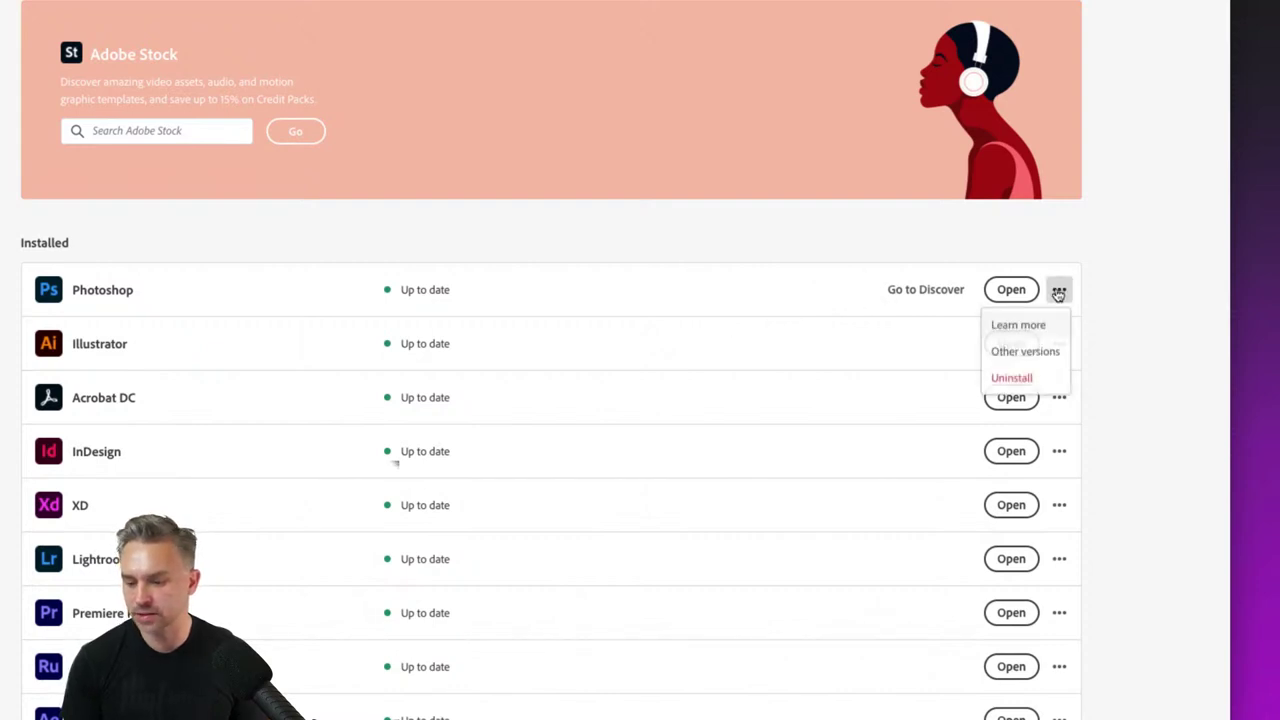
pyautogui.click(1033, 358)
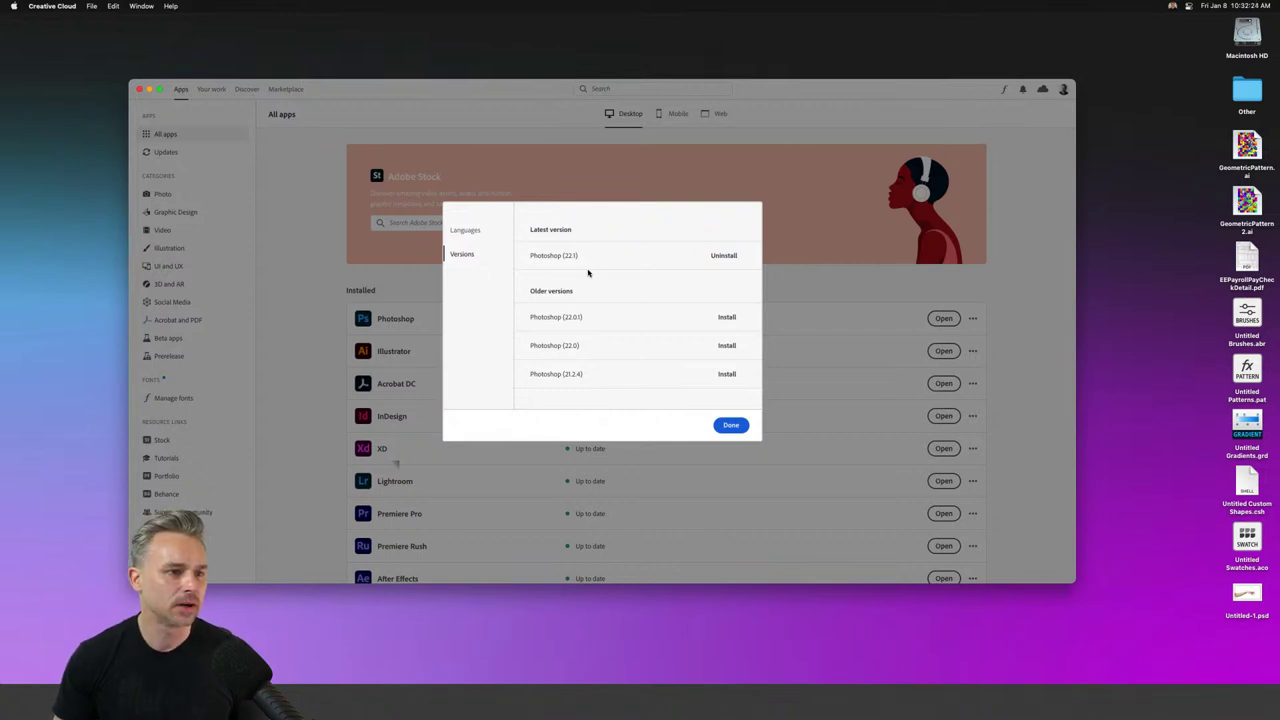
pyautogui.click(731, 425)
# Switch to Photoshop by launching it from Creative Cloud, and close the open Untitled-1 document.
pyautogui.click(942, 319)
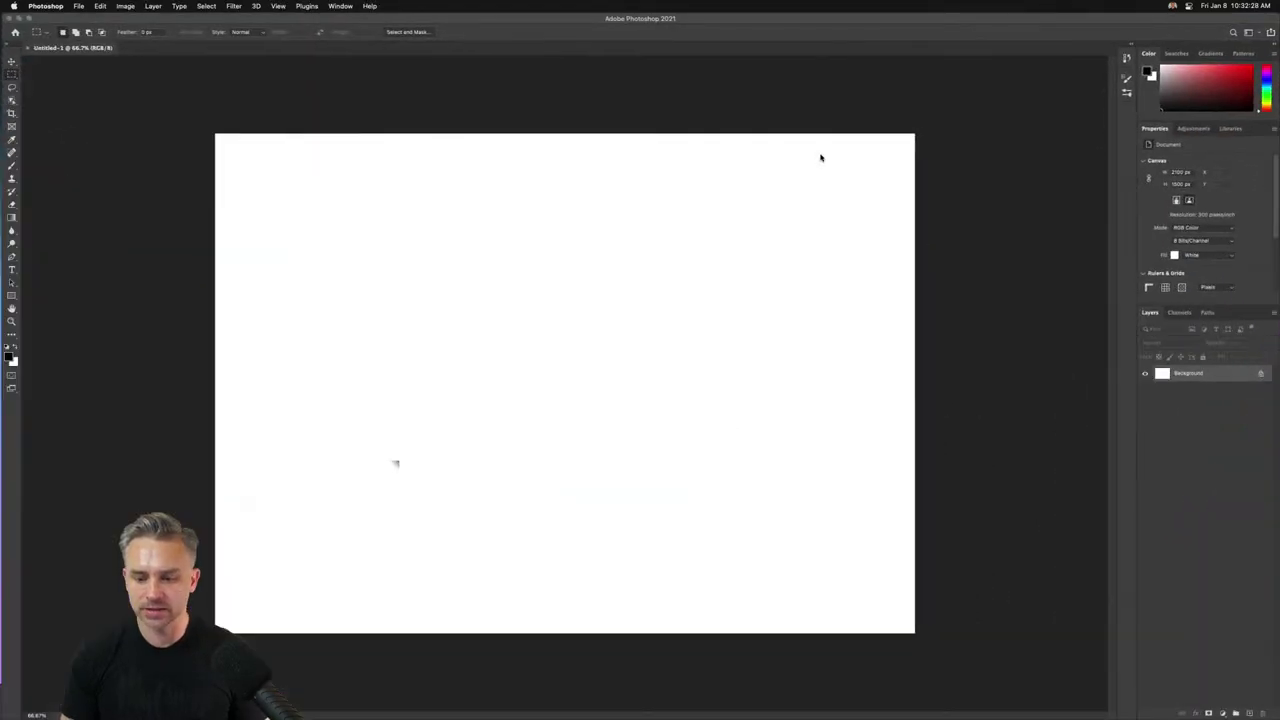
pyautogui.click(28, 50)
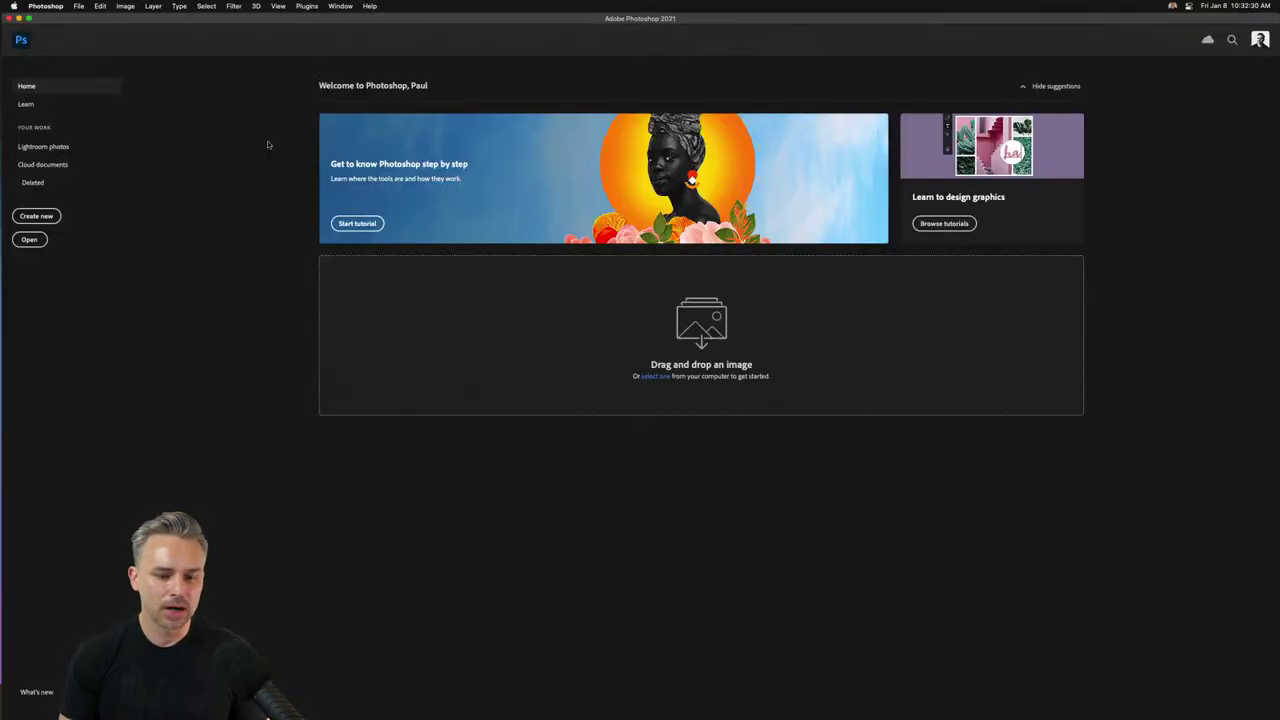
# Start a new document measured in pixels, with a width of 1080 and a height of 1350.
pyautogui.click(78, 6)
pyautogui.click(95, 16)
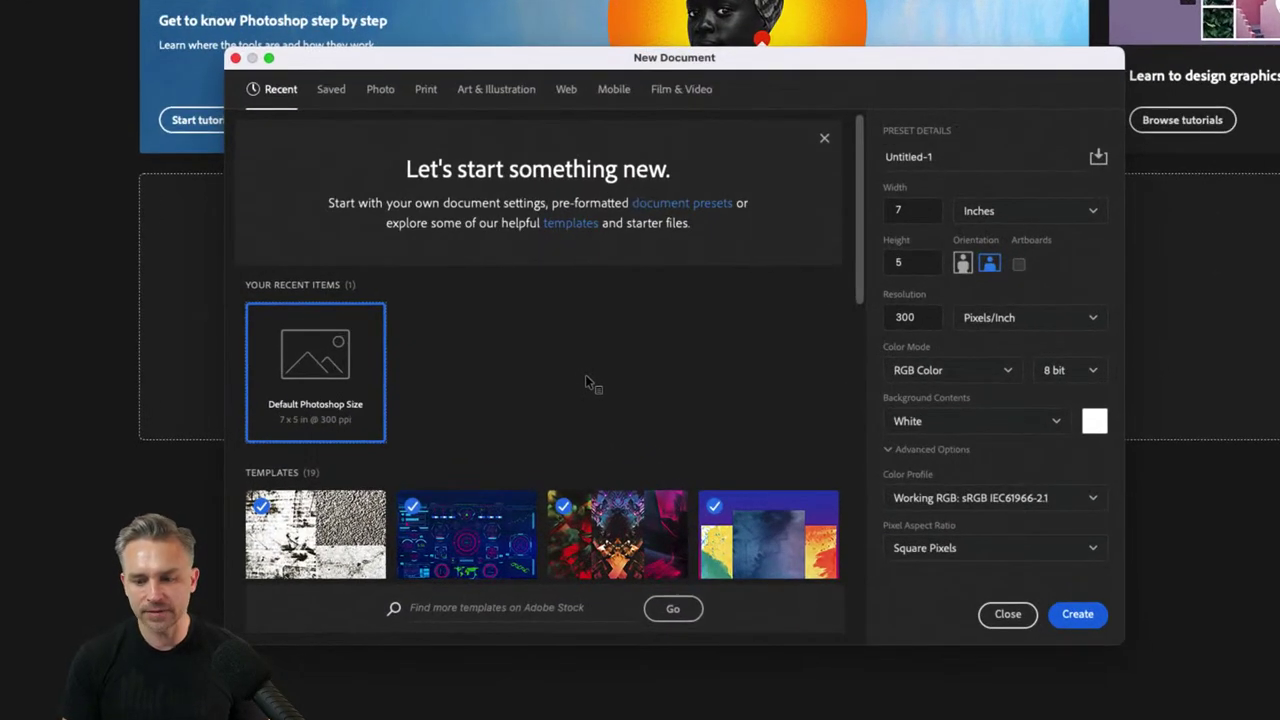
pyautogui.click(986, 214)
pyautogui.click(997, 250)
pyautogui.doubleClick(920, 209)
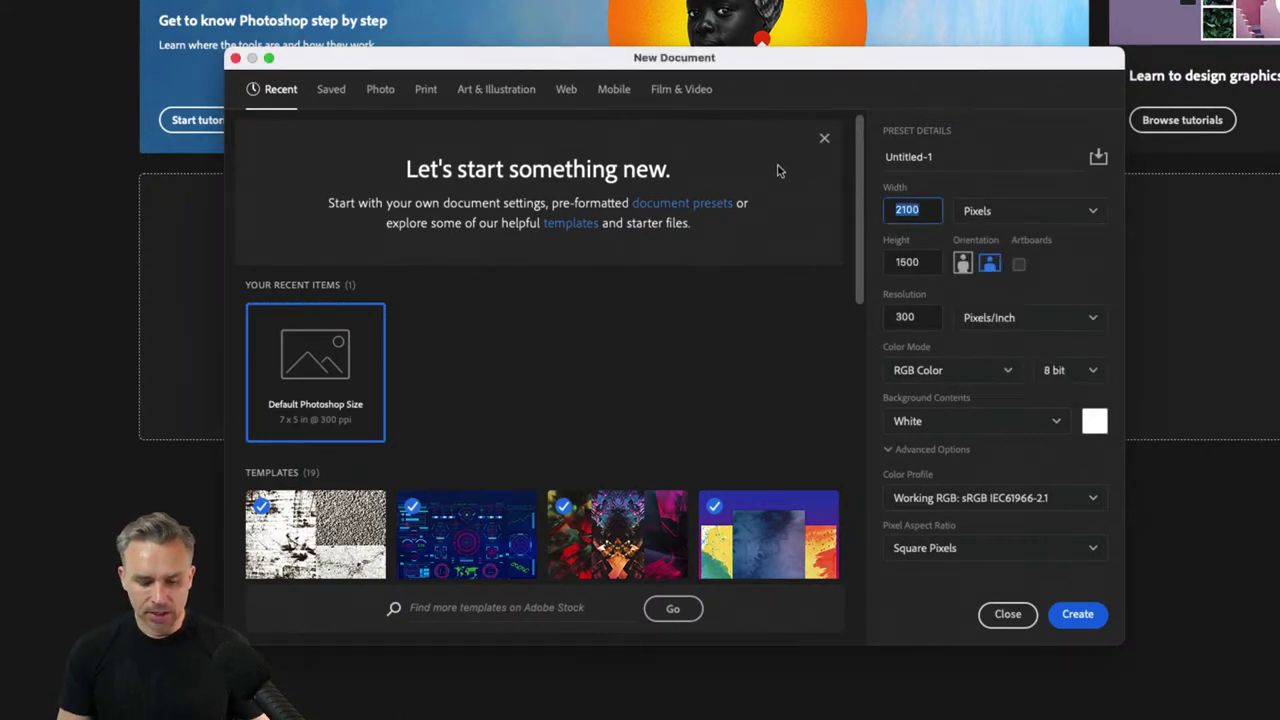
pyautogui.write('10')
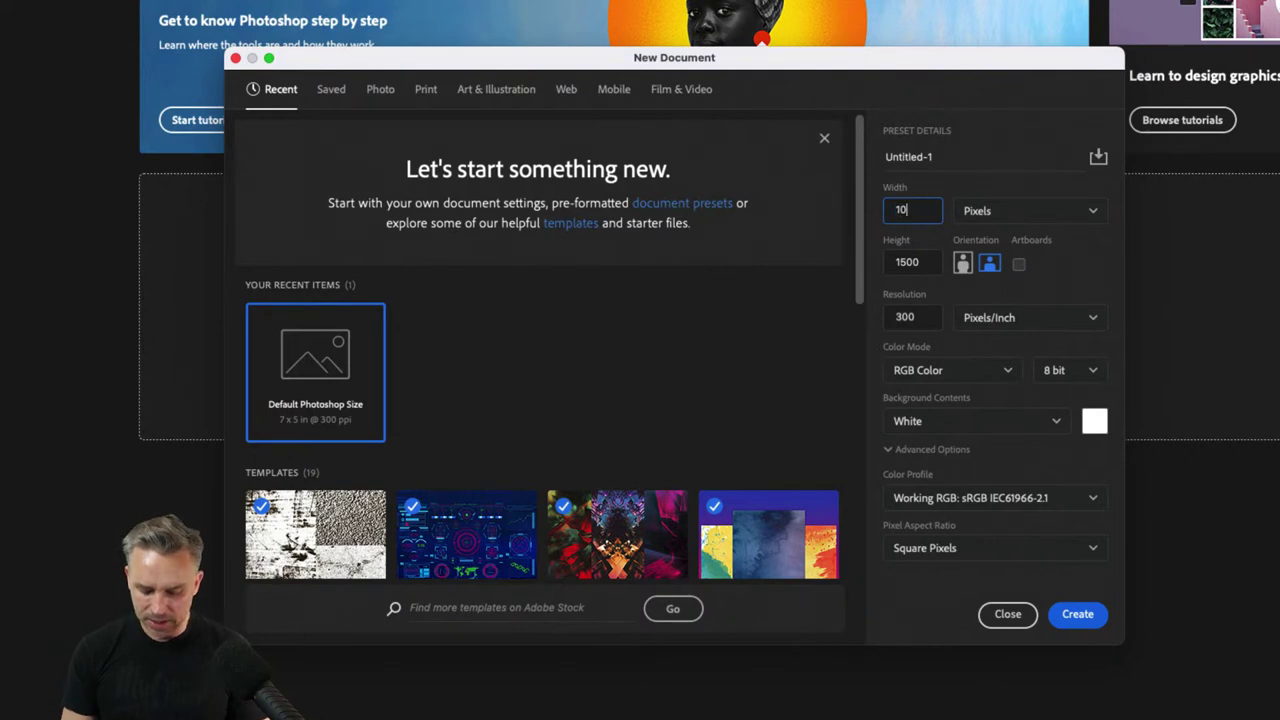
pyautogui.write('80')
pyautogui.press('Tab')
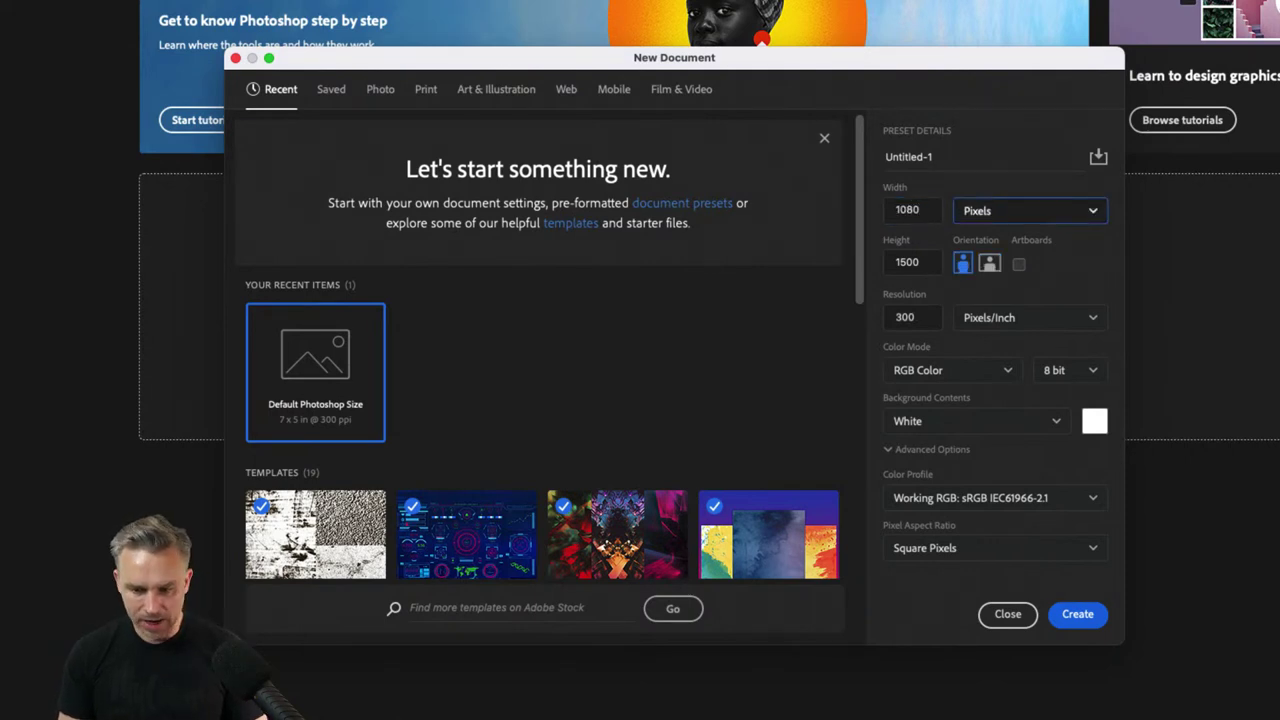
pyautogui.press('Tab')
pyautogui.write('1350')
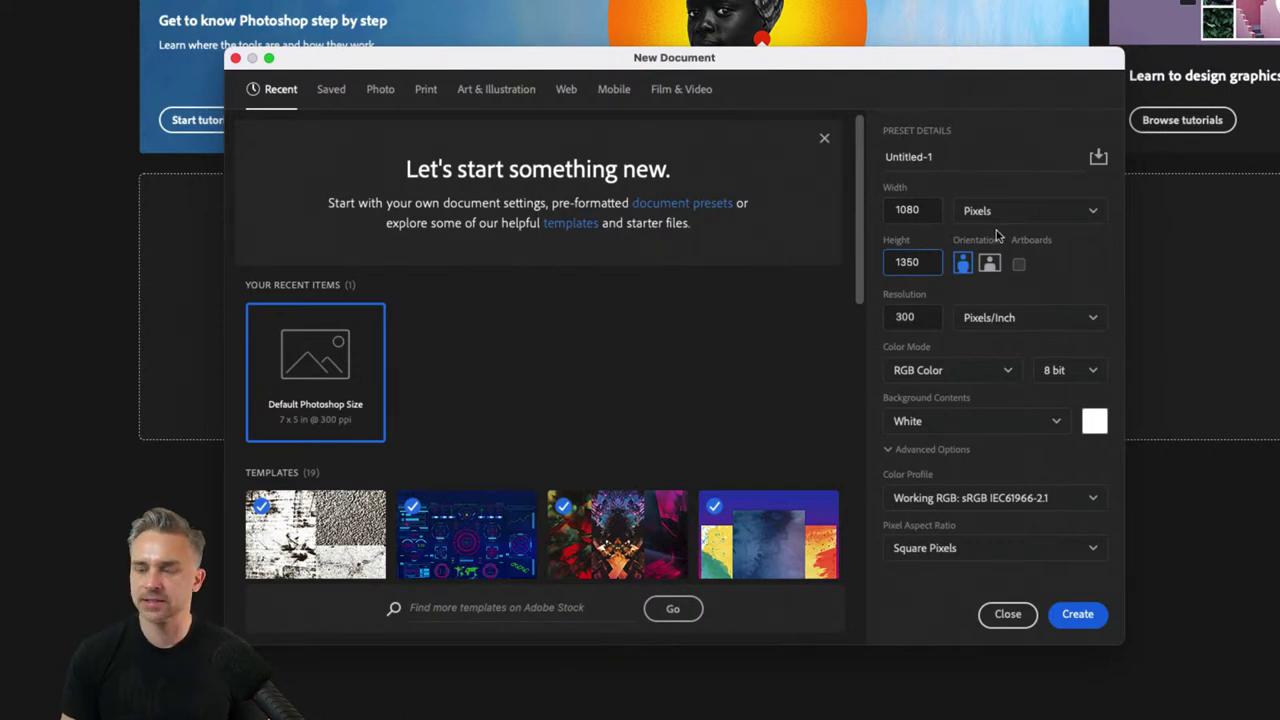
# Name the document Instagram, double its width by entering 1080*2, and create it.
pyautogui.moveTo(995, 168); pyautogui.dragTo(800, 143)
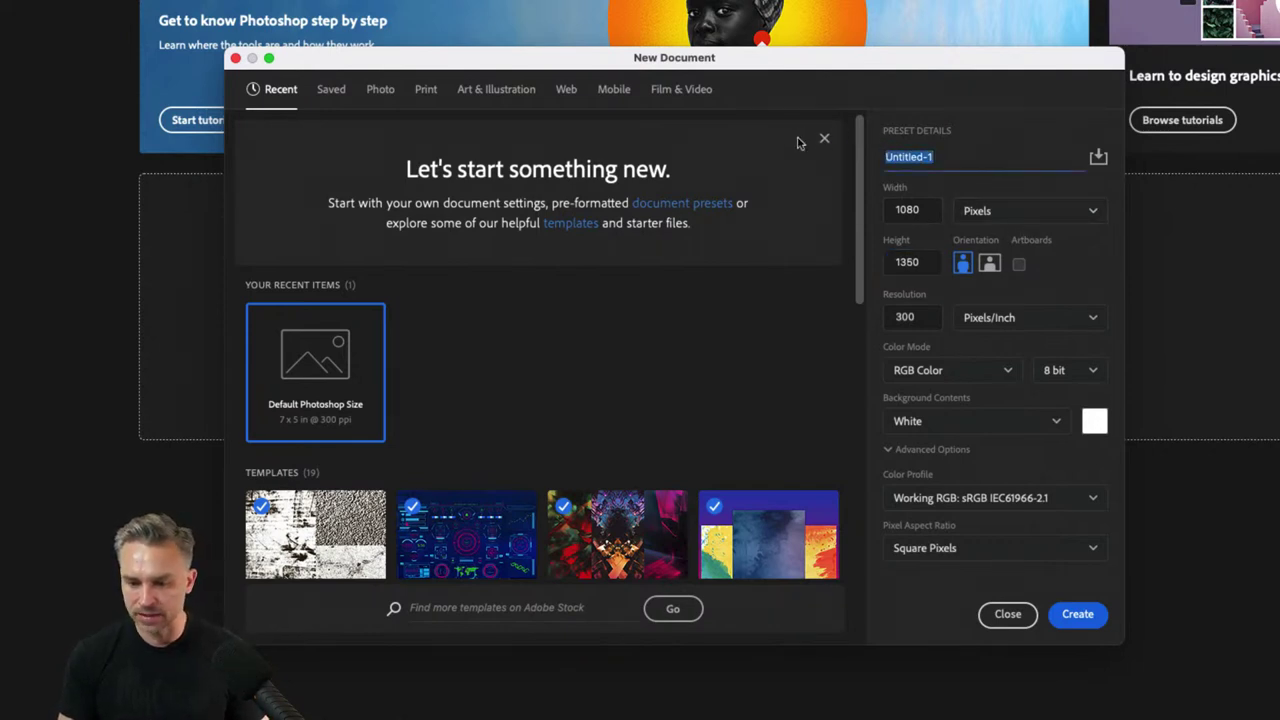
pyautogui.write('Instagram')
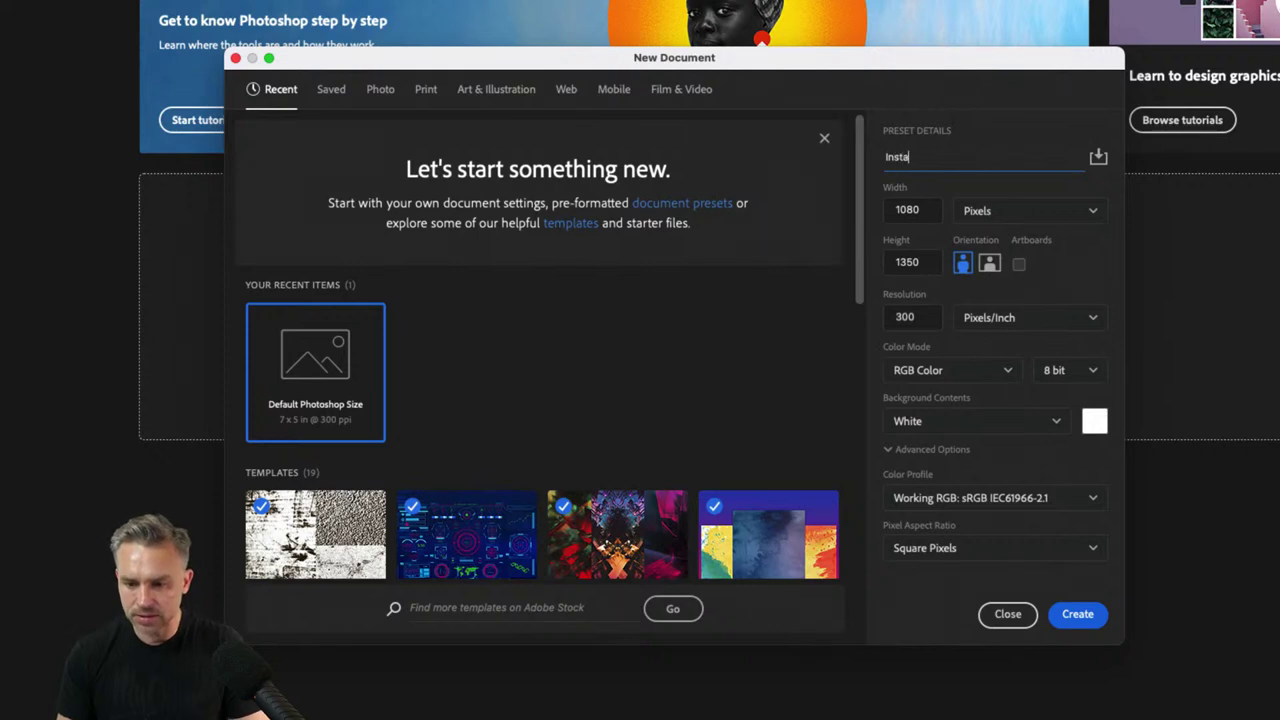
pyautogui.click(915, 210)
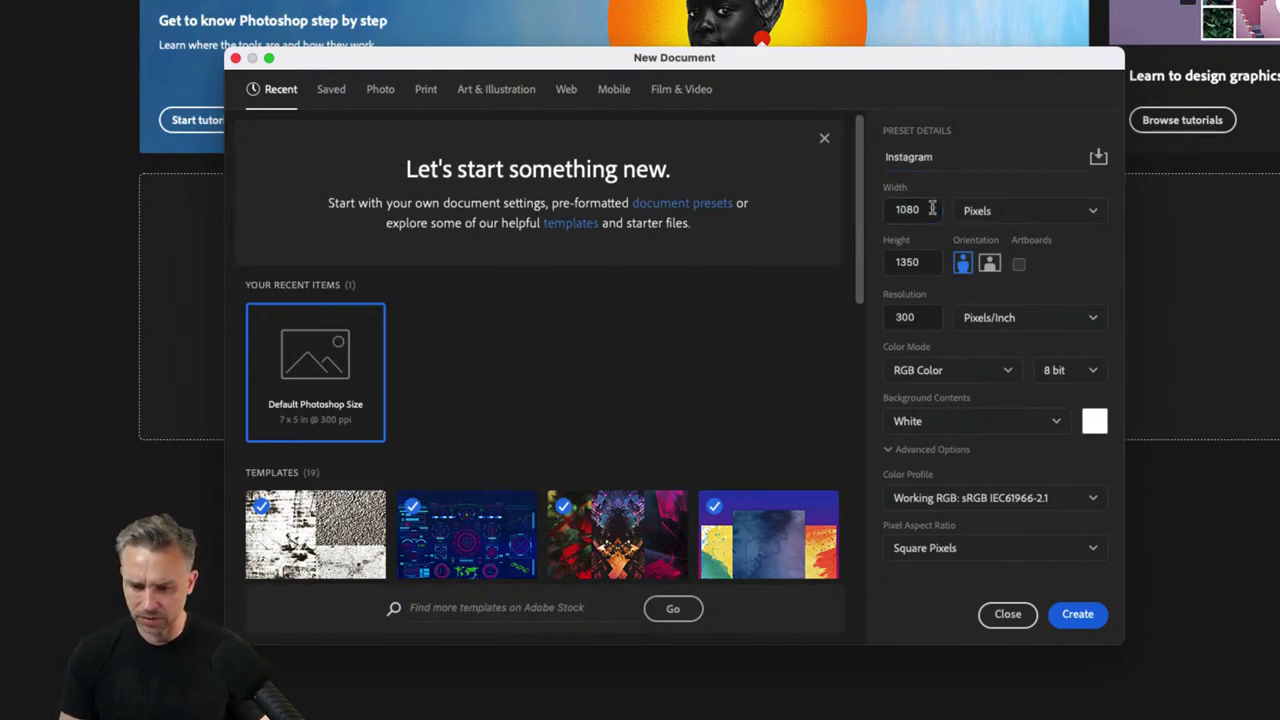
pyautogui.press('Right')
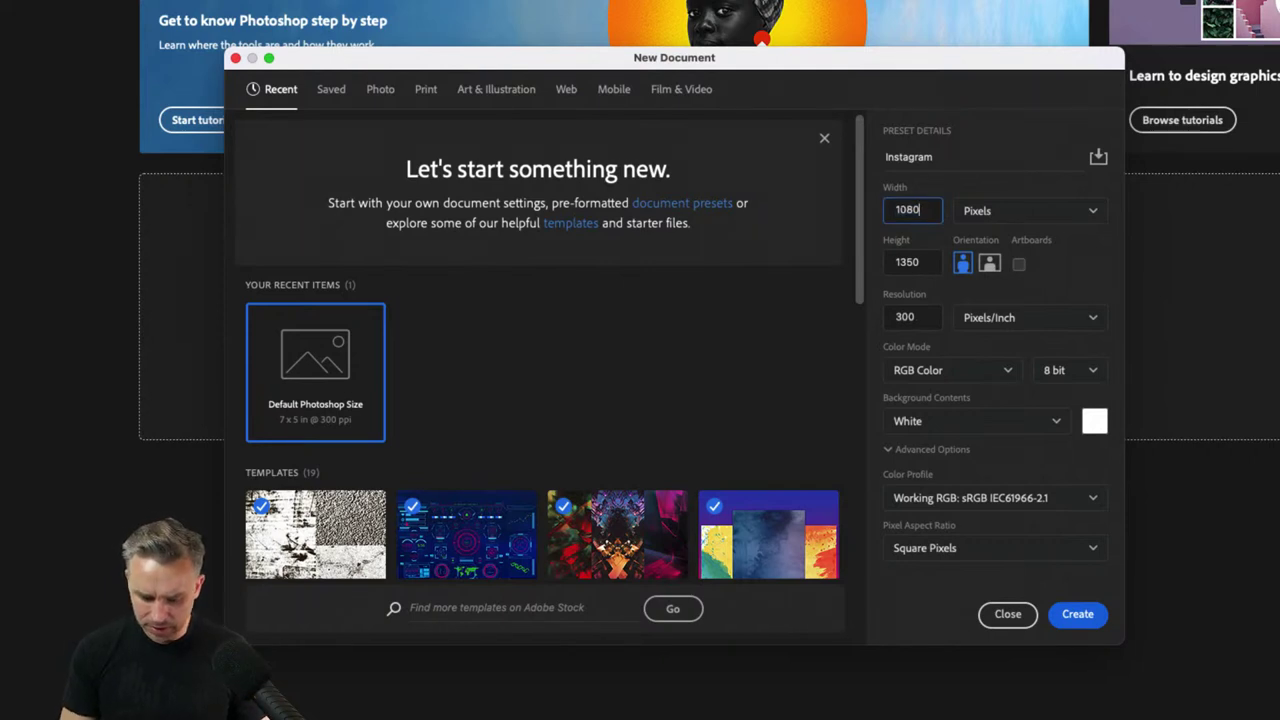
pyautogui.write('*2')
pyautogui.press('Return')
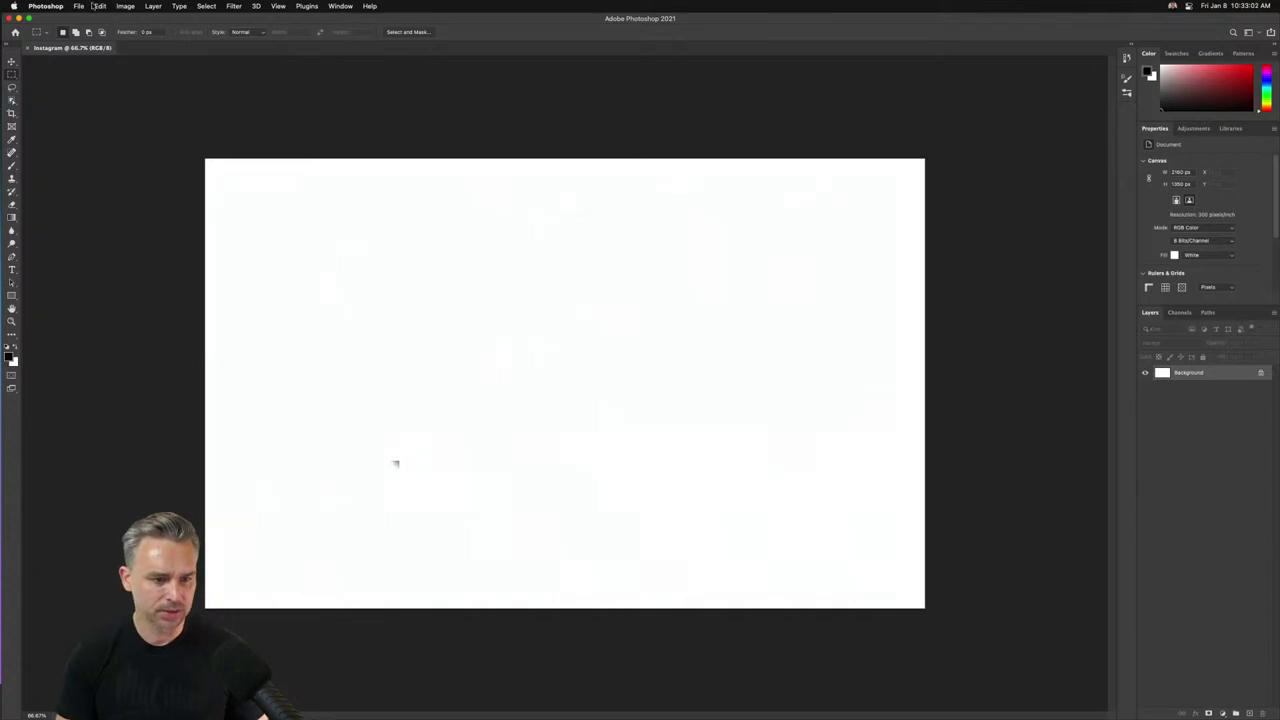
# Start another new document and set its width to 1080*2 pixels.
pyautogui.click(79, 6)
pyautogui.click(90, 19)
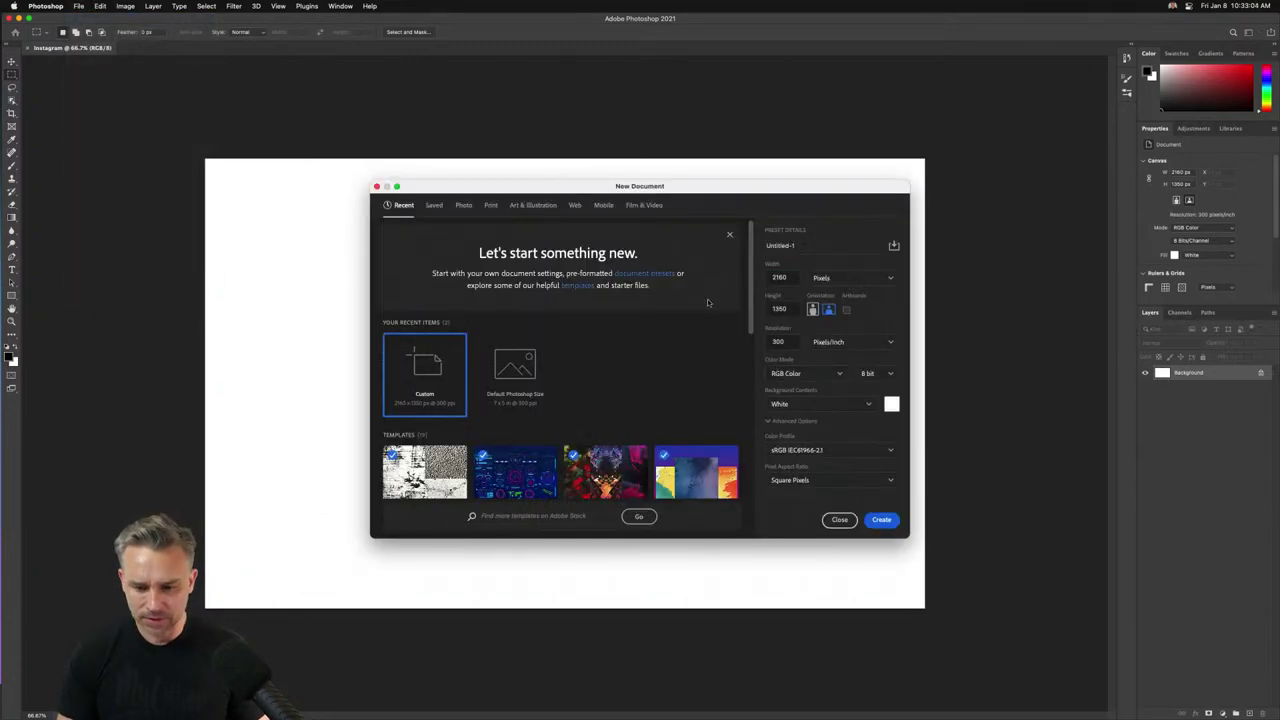
pyautogui.doubleClick(781, 278)
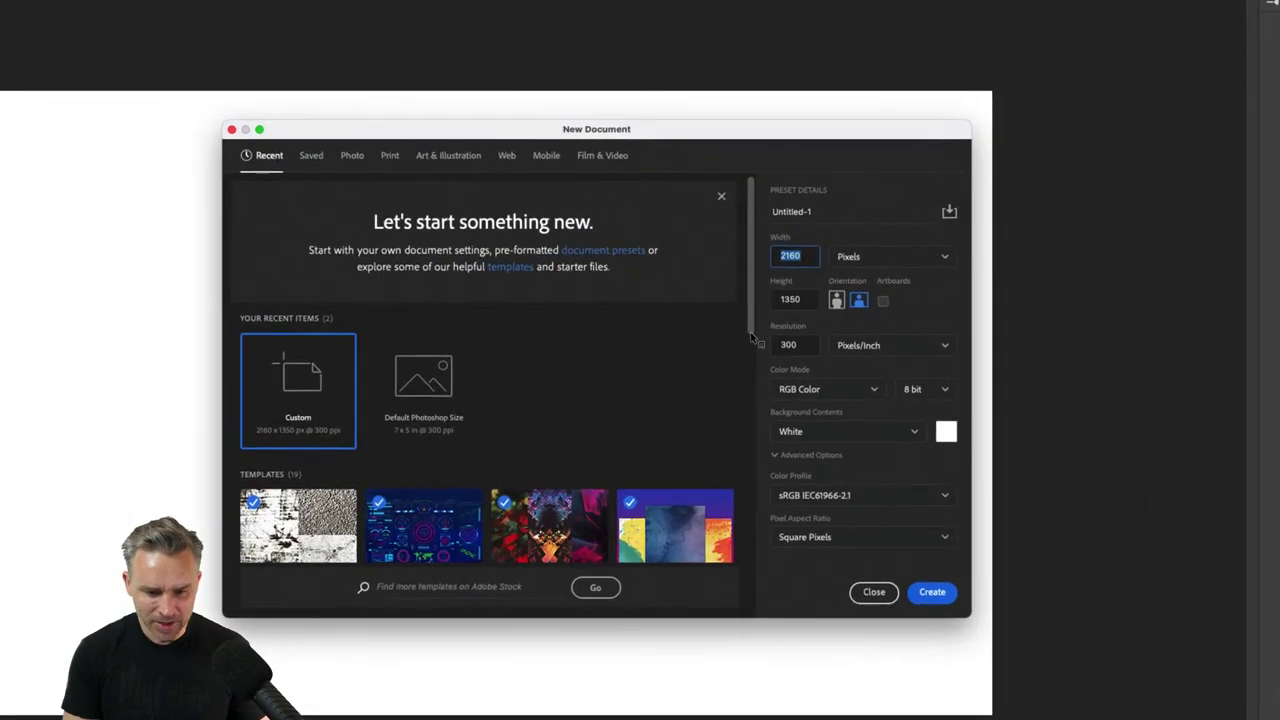
pyautogui.write('1080')
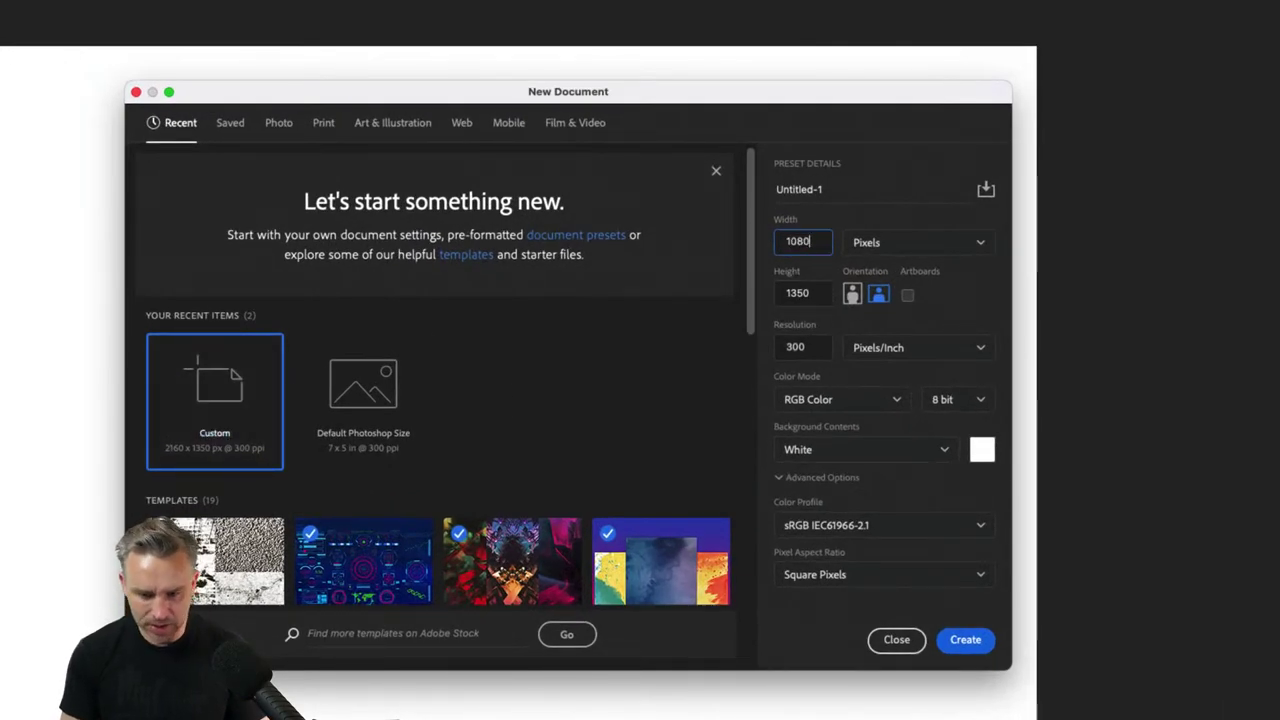
pyautogui.write('*2')
pyautogui.click(819, 297)
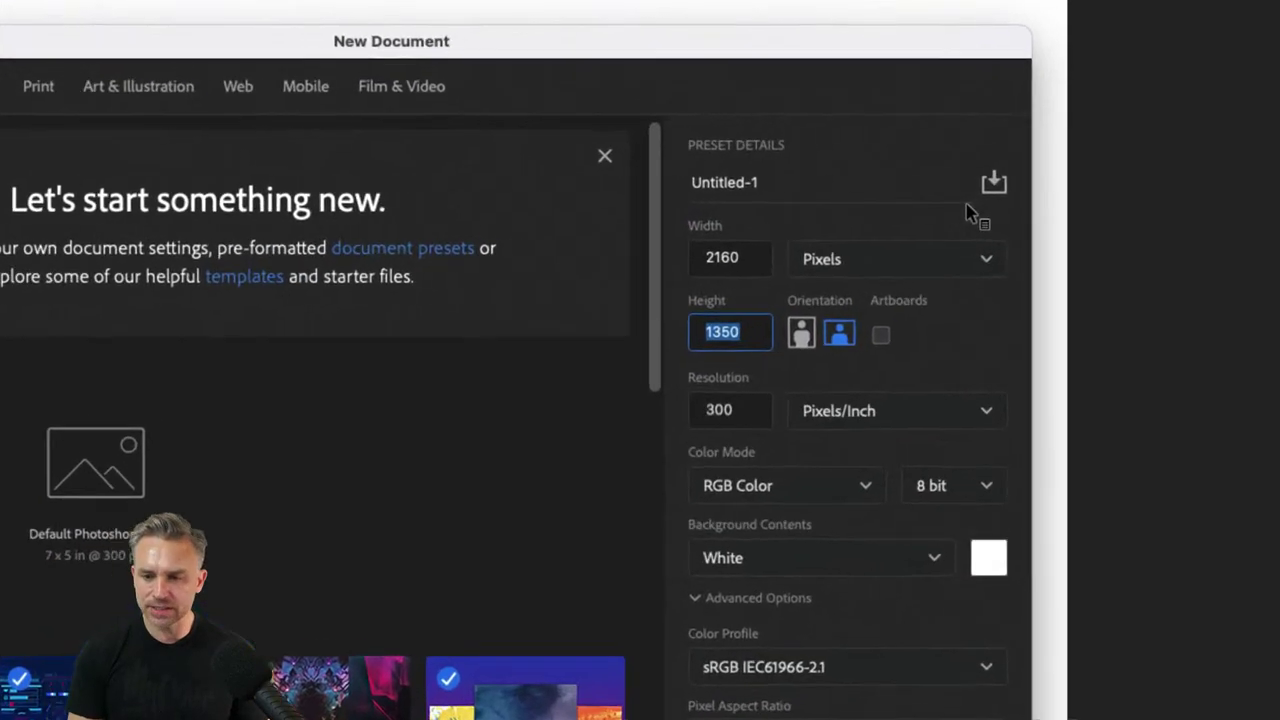
pyautogui.click(740, 257)
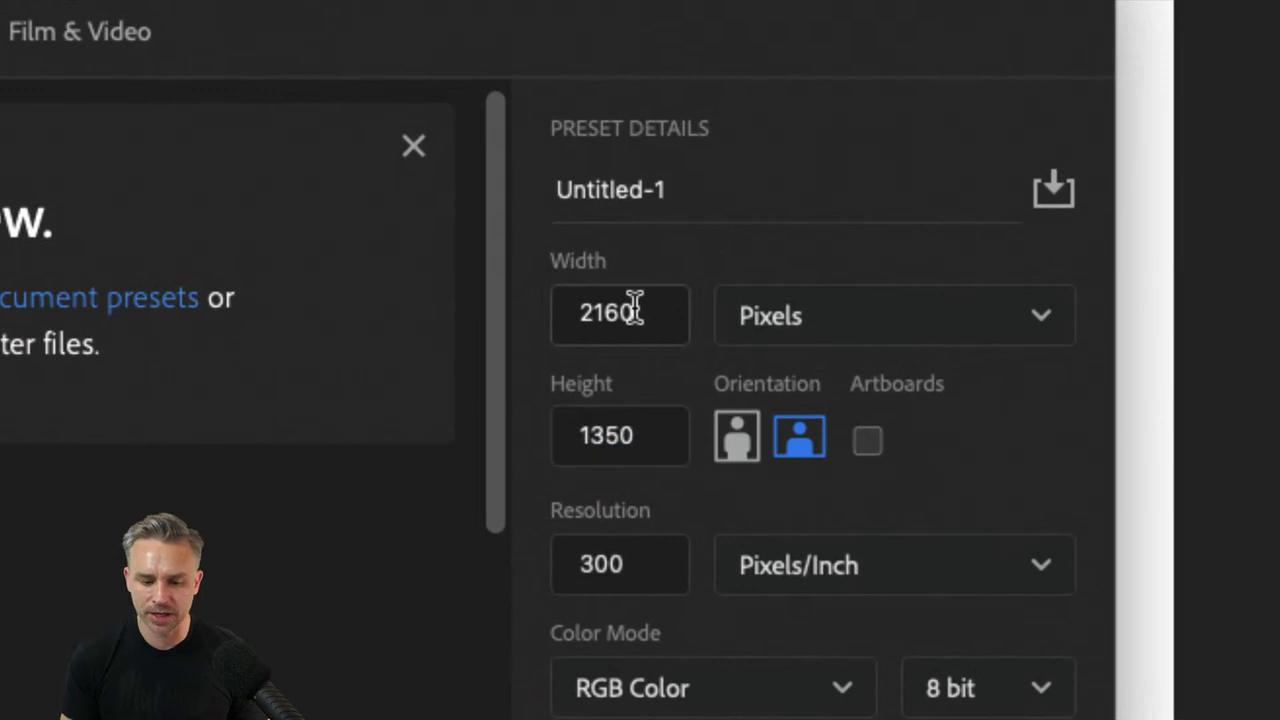
pyautogui.click(583, 318)
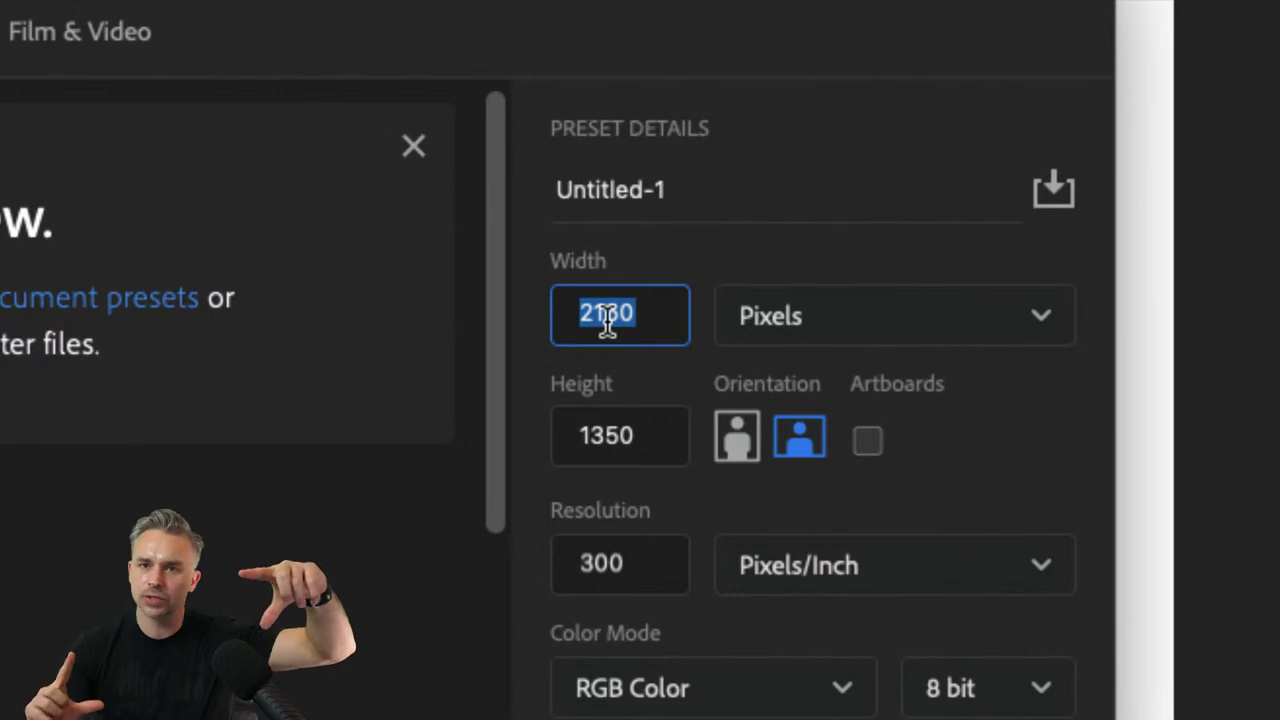
# Set the new document's height to 1350*2 pixels and its resolution to 72 pixels per inch.
pyautogui.click(610, 440)
pyautogui.click(645, 436)
pyautogui.write('*2')
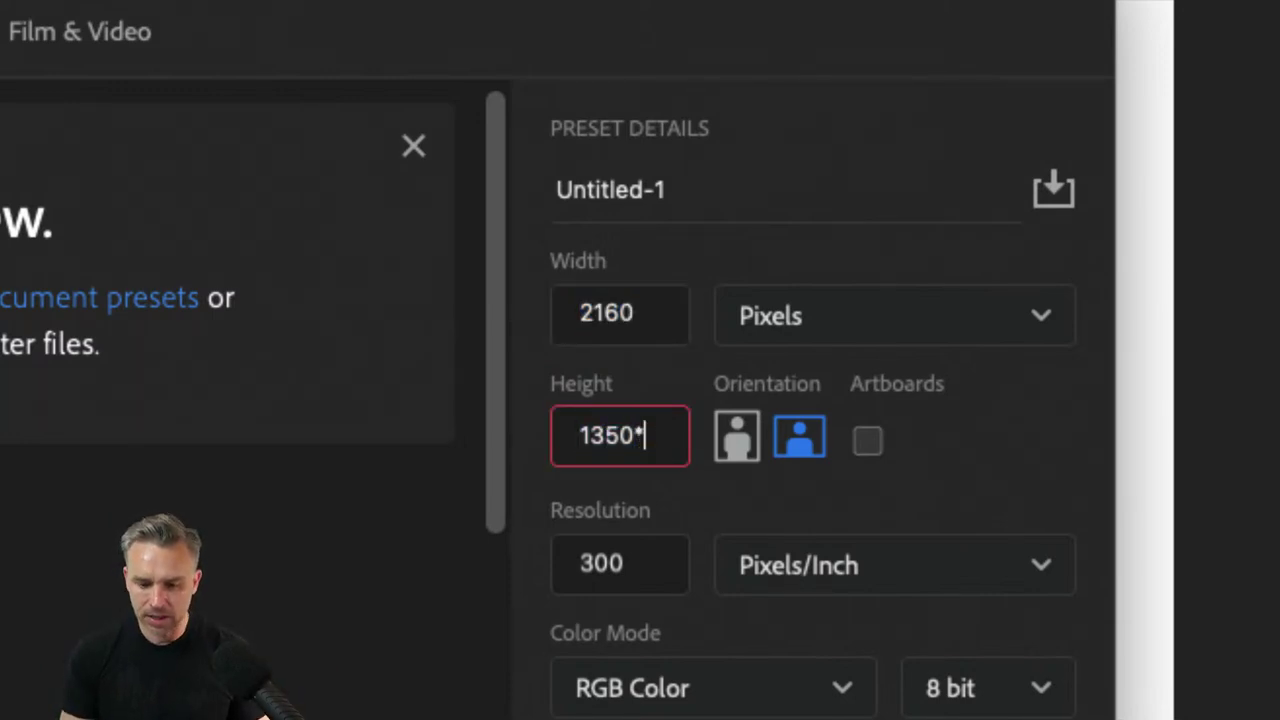
pyautogui.click(658, 566)
pyautogui.write('72')
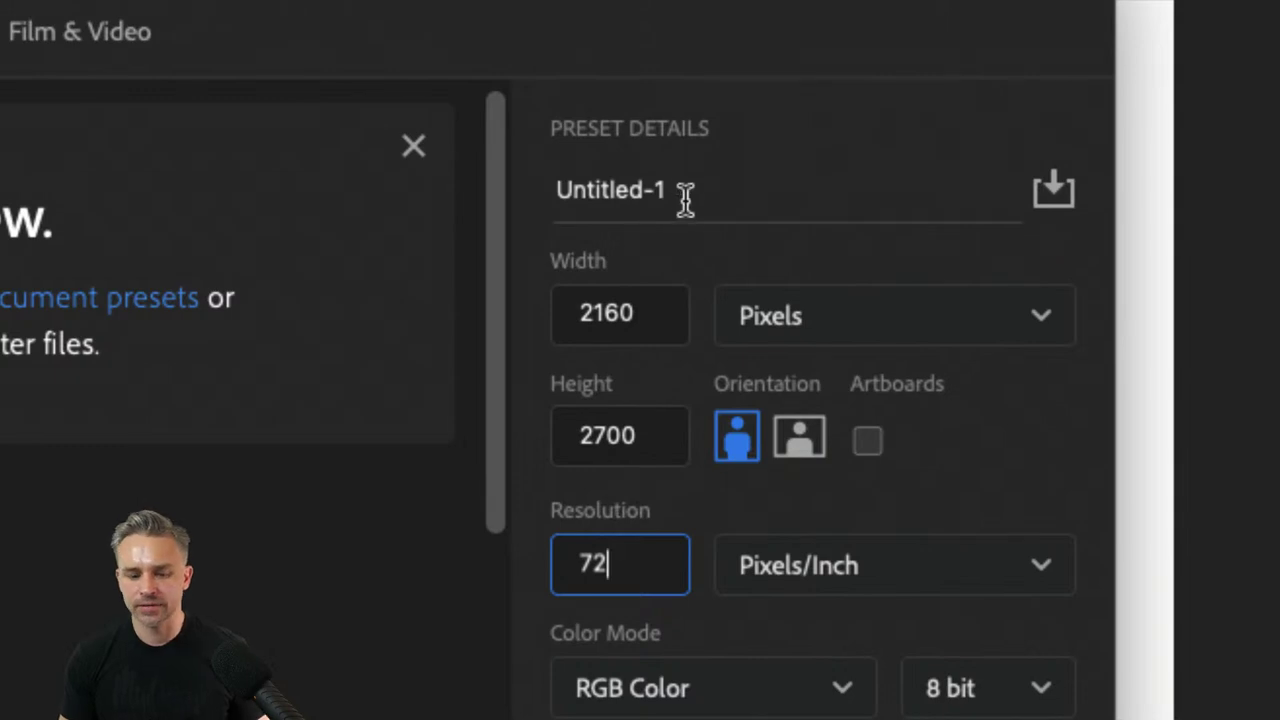
# Name the new document "Instagram x2".
pyautogui.moveTo(680, 189); pyautogui.dragTo(494, 177)
pyautogui.write('Inst')
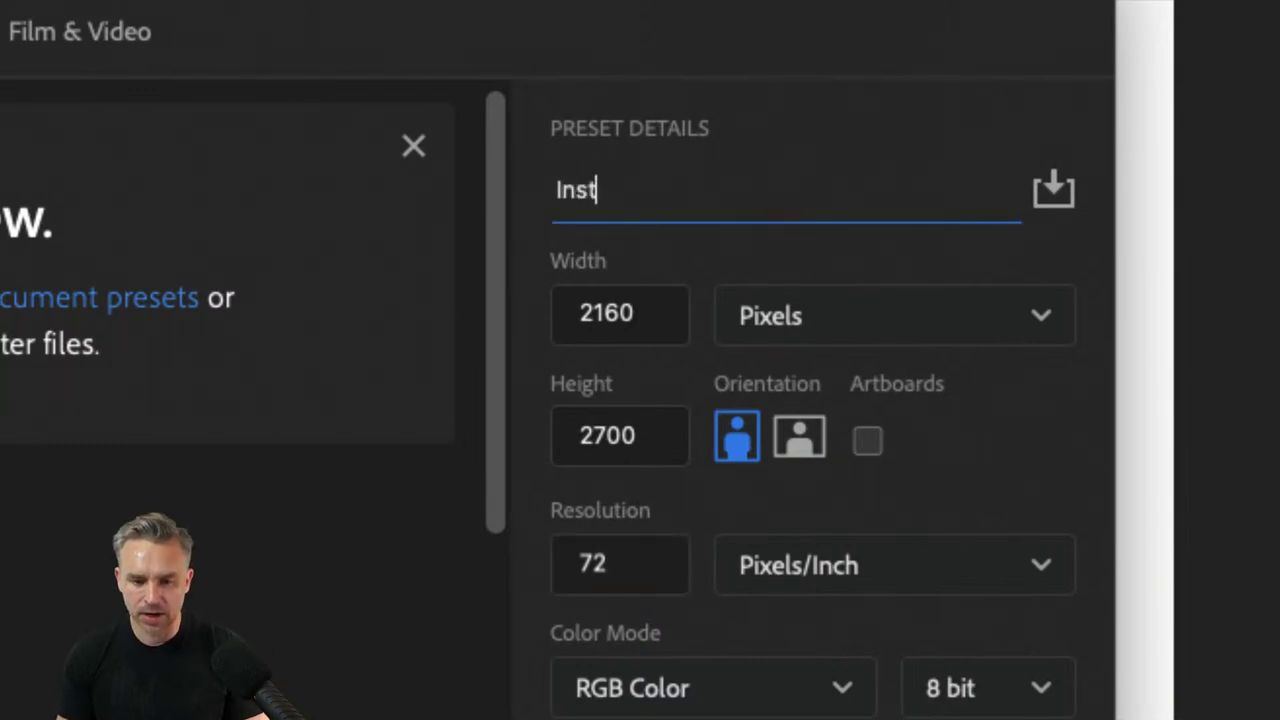
pyautogui.write('agram')
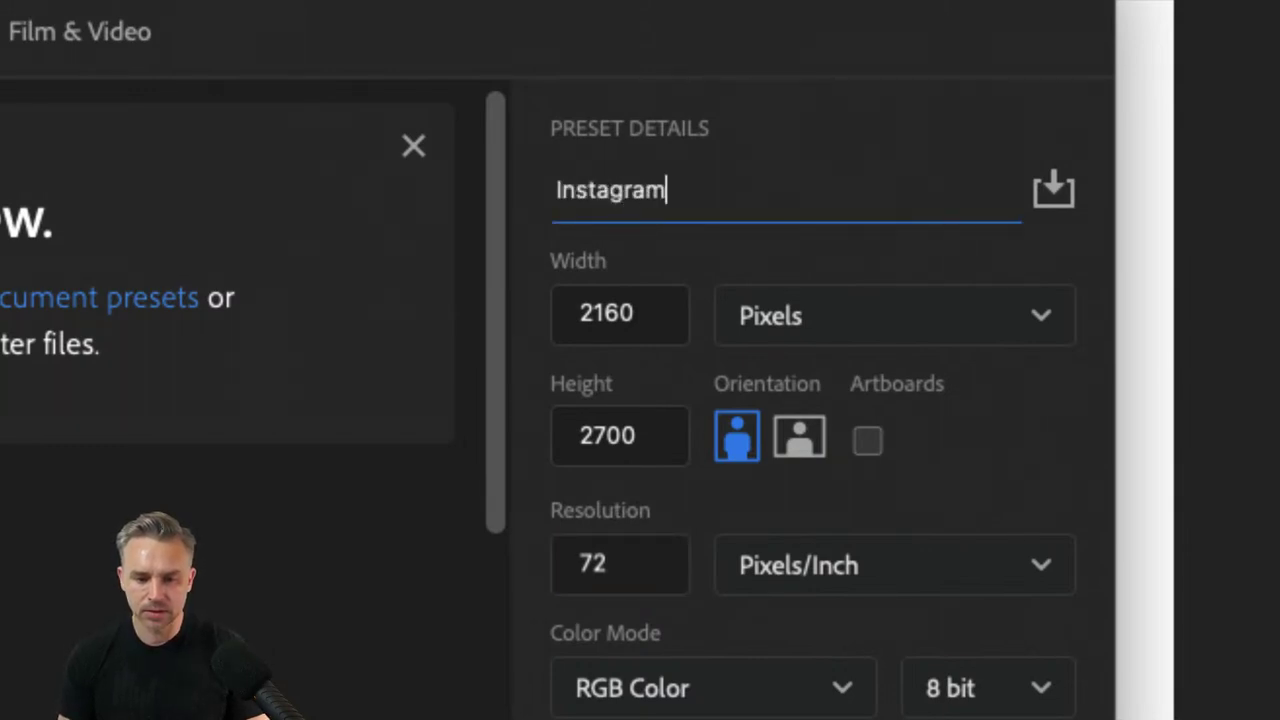
pyautogui.write(' x2')
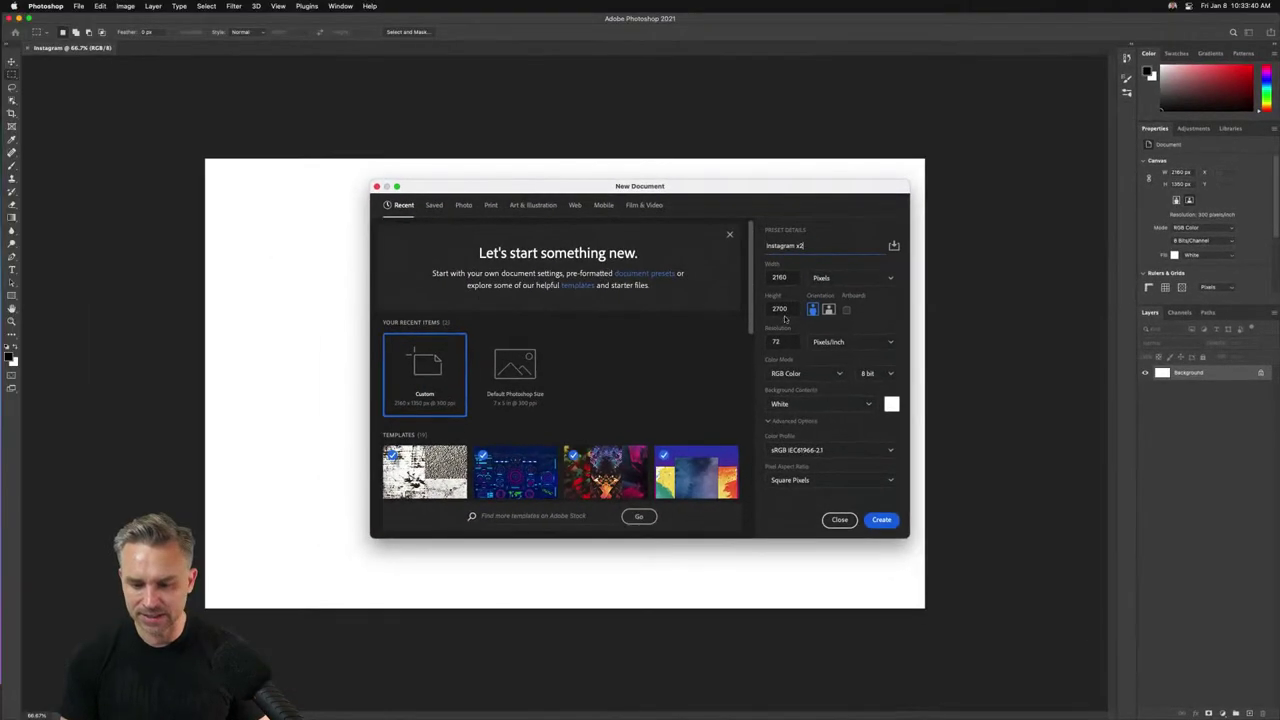
# Save the current document settings as a preset named "Instagram x2".
pyautogui.click(894, 247)
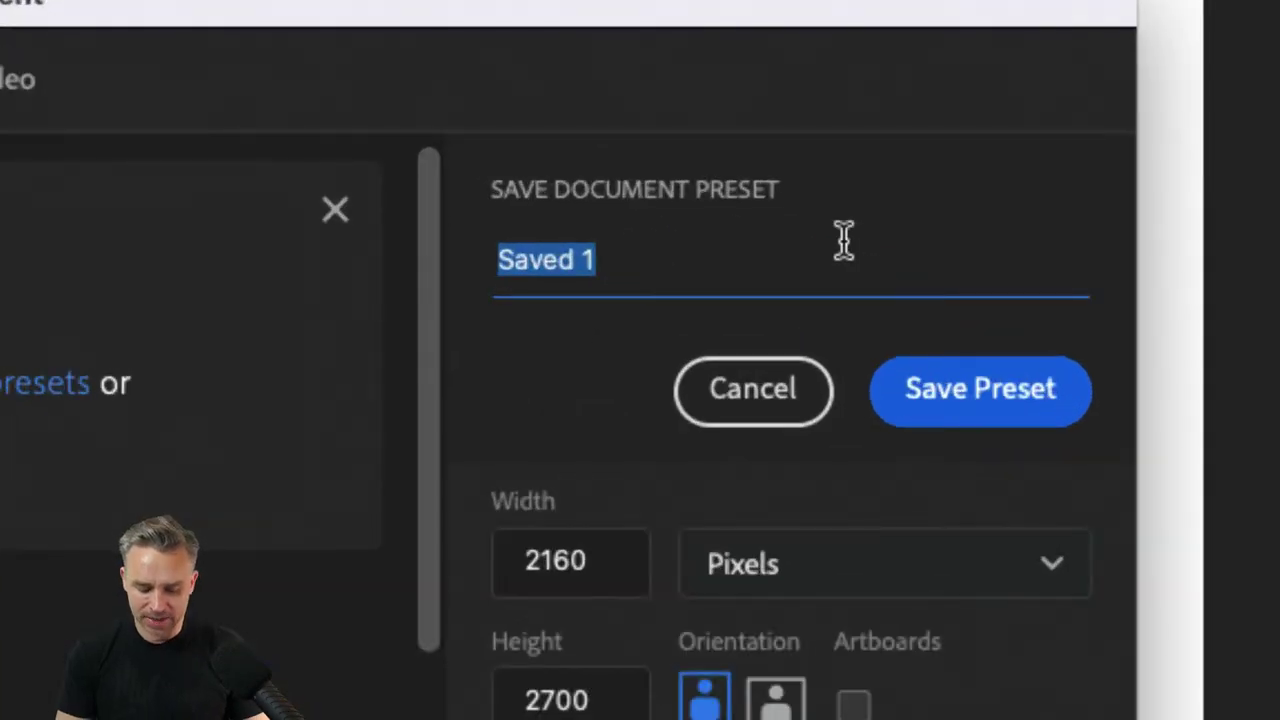
pyautogui.write('I')
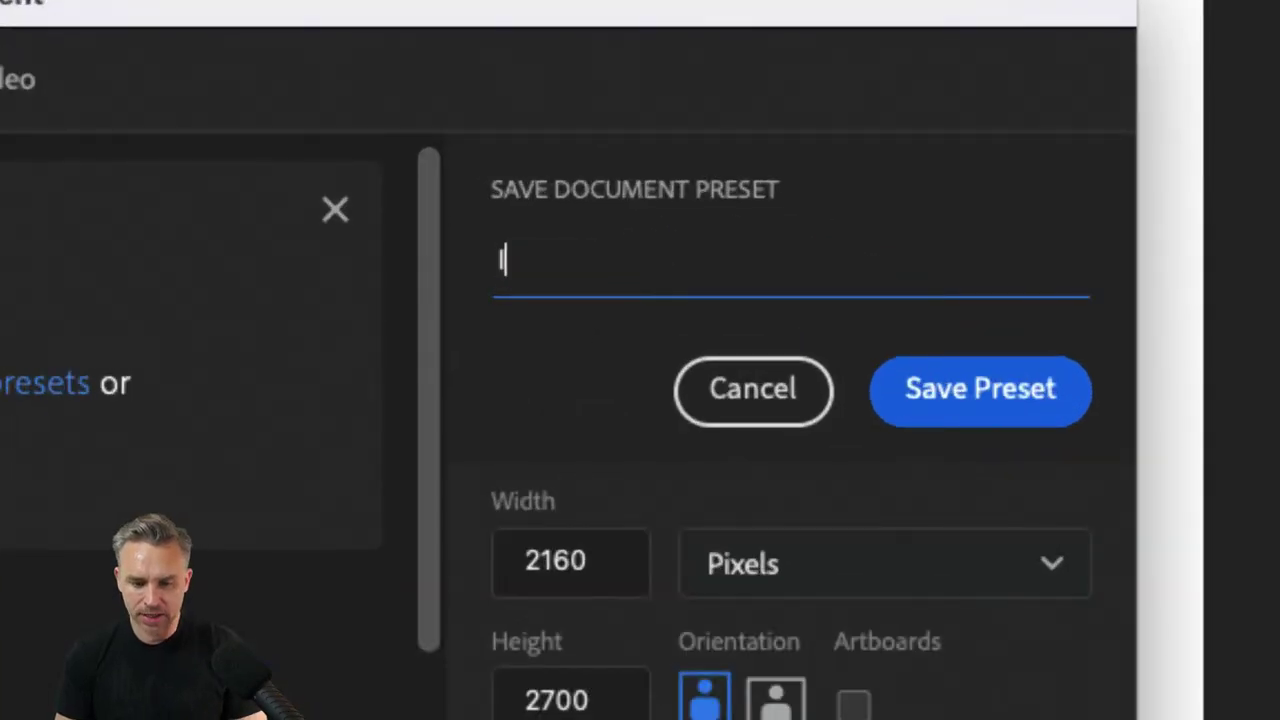
pyautogui.write('nstagram x2')
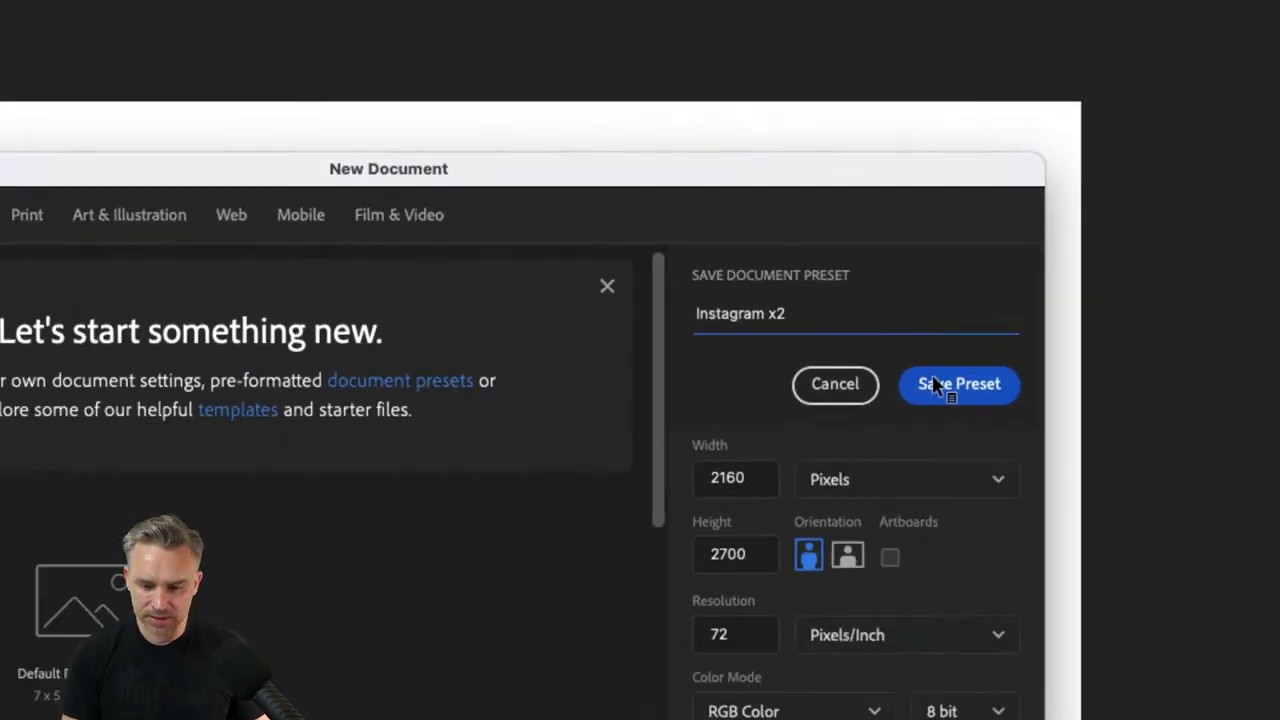
pyautogui.click(932, 385)
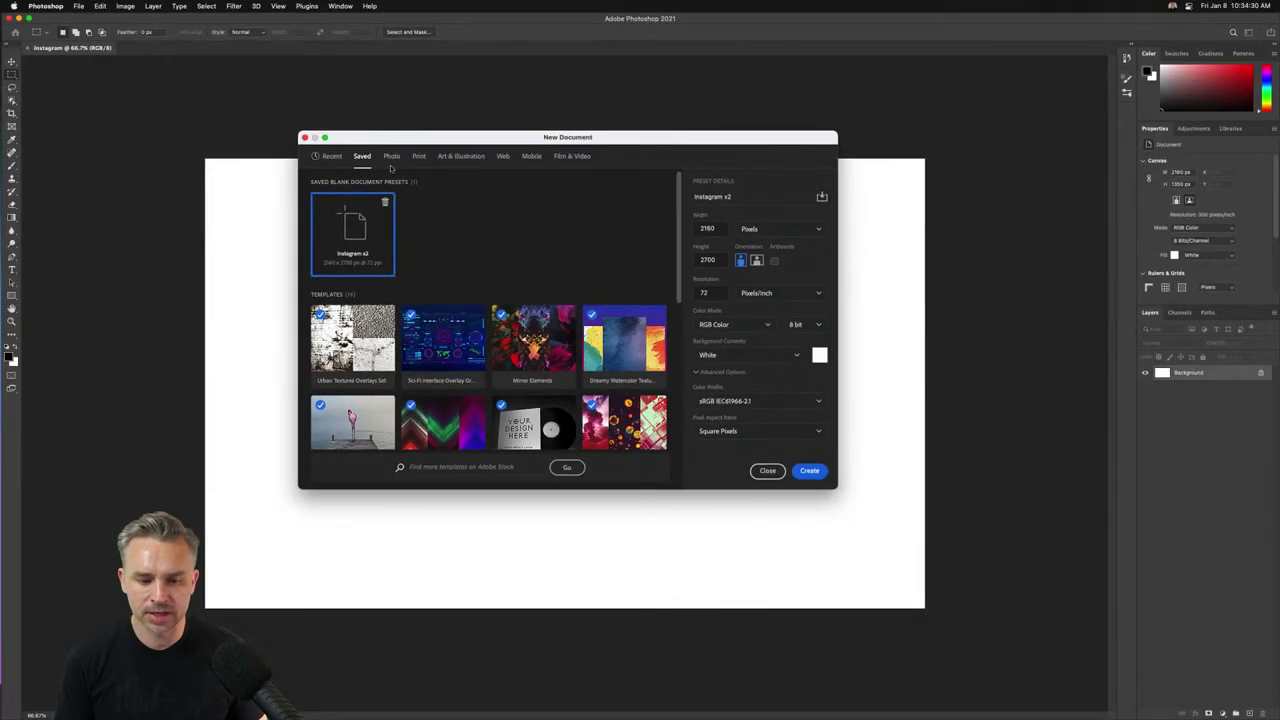
# Browse the built-in Photo, Print and Art & Illustration presets, and create a document from the saved "Instagram x2" preset.
pyautogui.moveTo(385, 135); pyautogui.dragTo(425, 145)
pyautogui.click(432, 167)
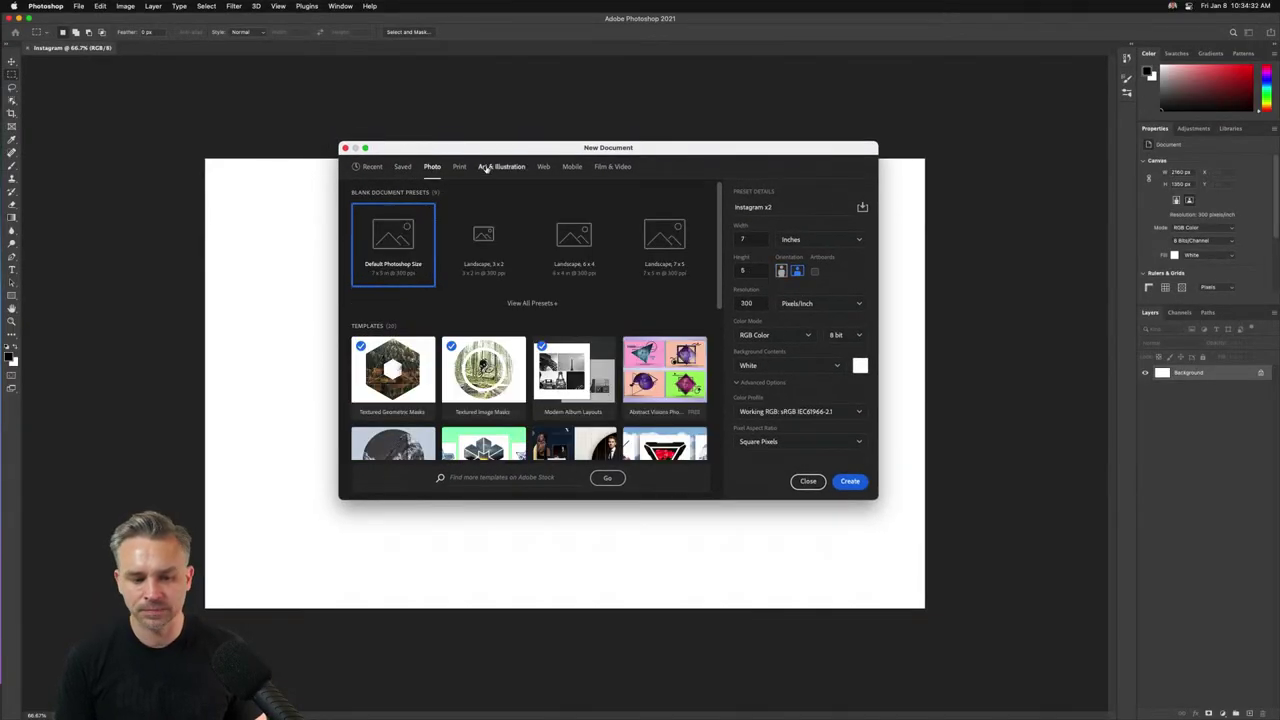
pyautogui.click(459, 167)
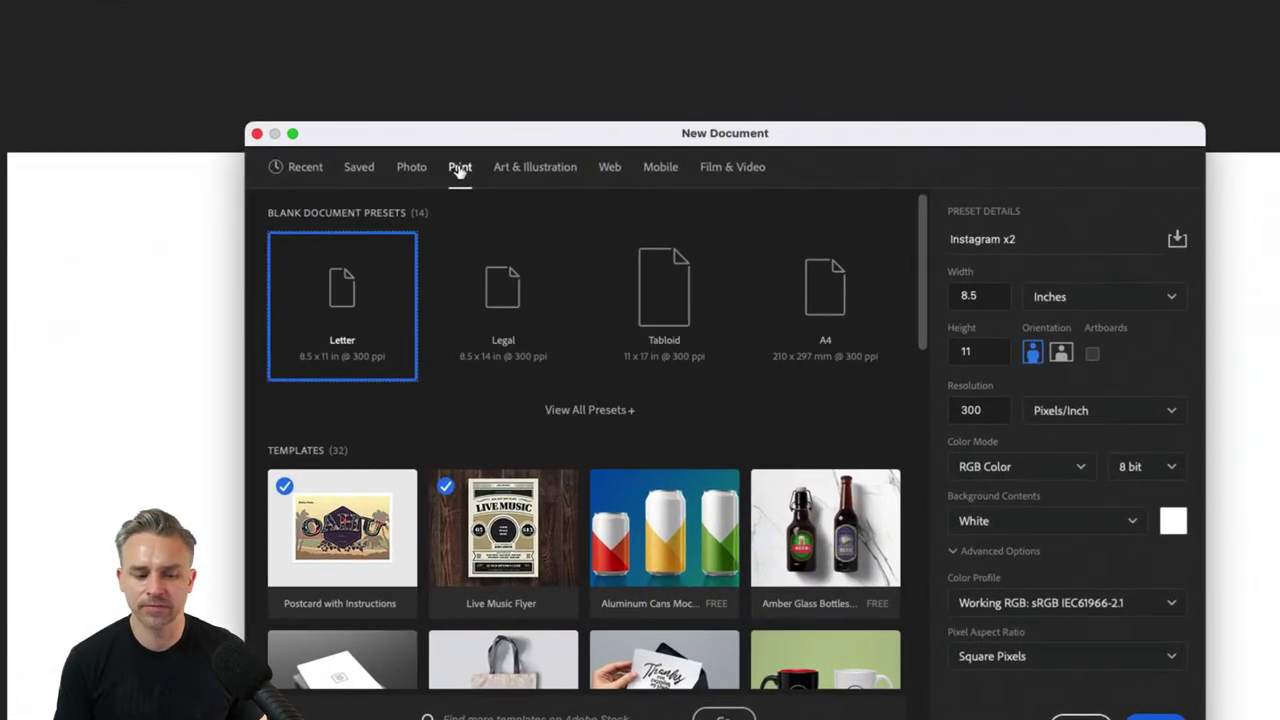
pyautogui.click(530, 168)
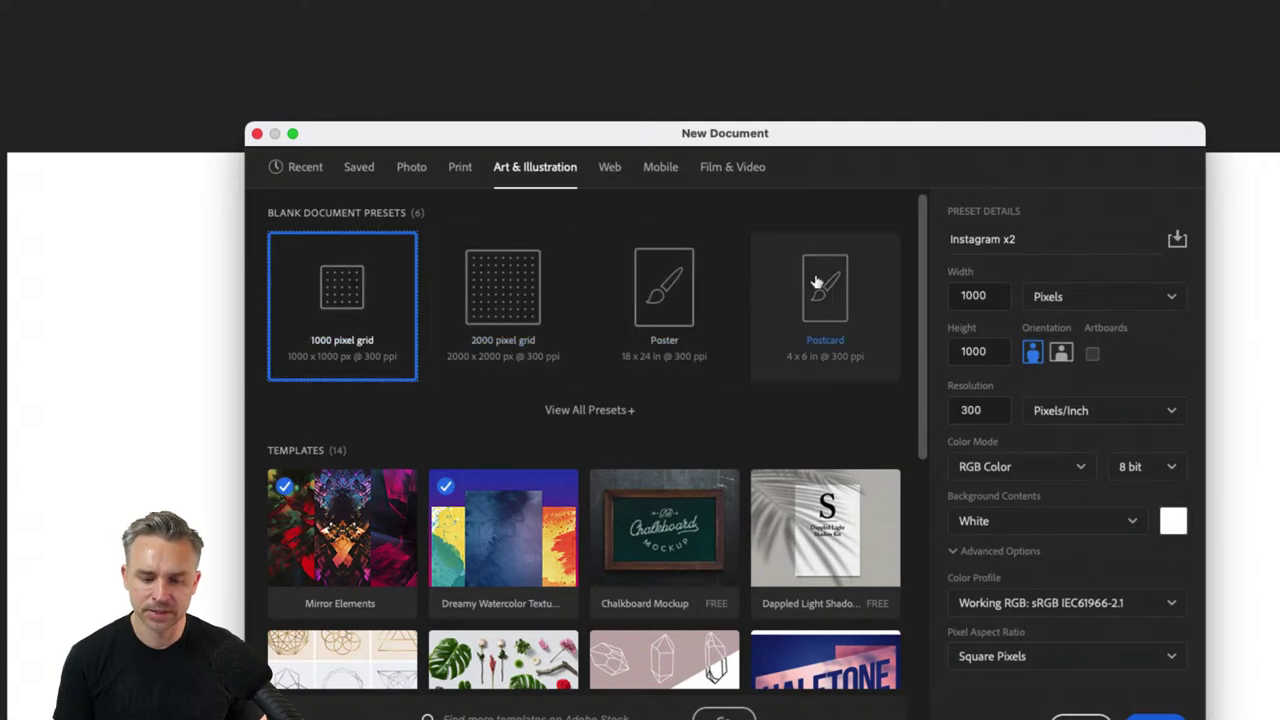
pyautogui.click(361, 172)
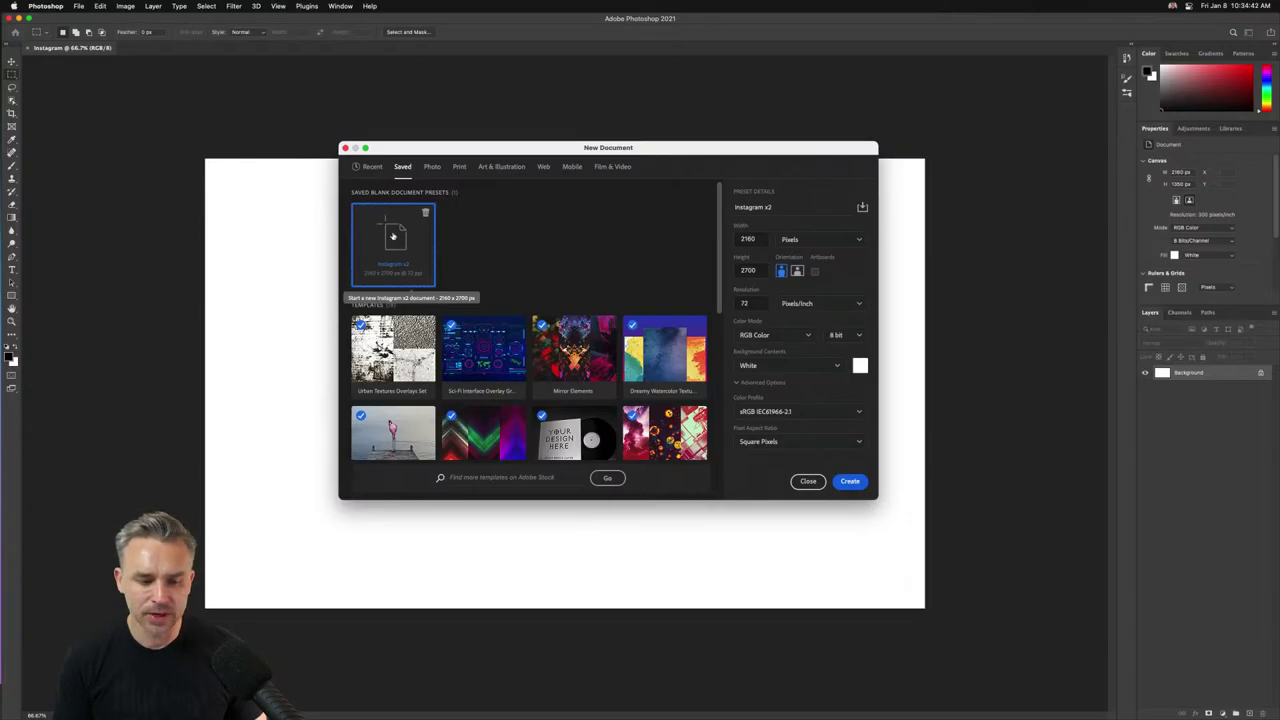
pyautogui.doubleClick(393, 236)
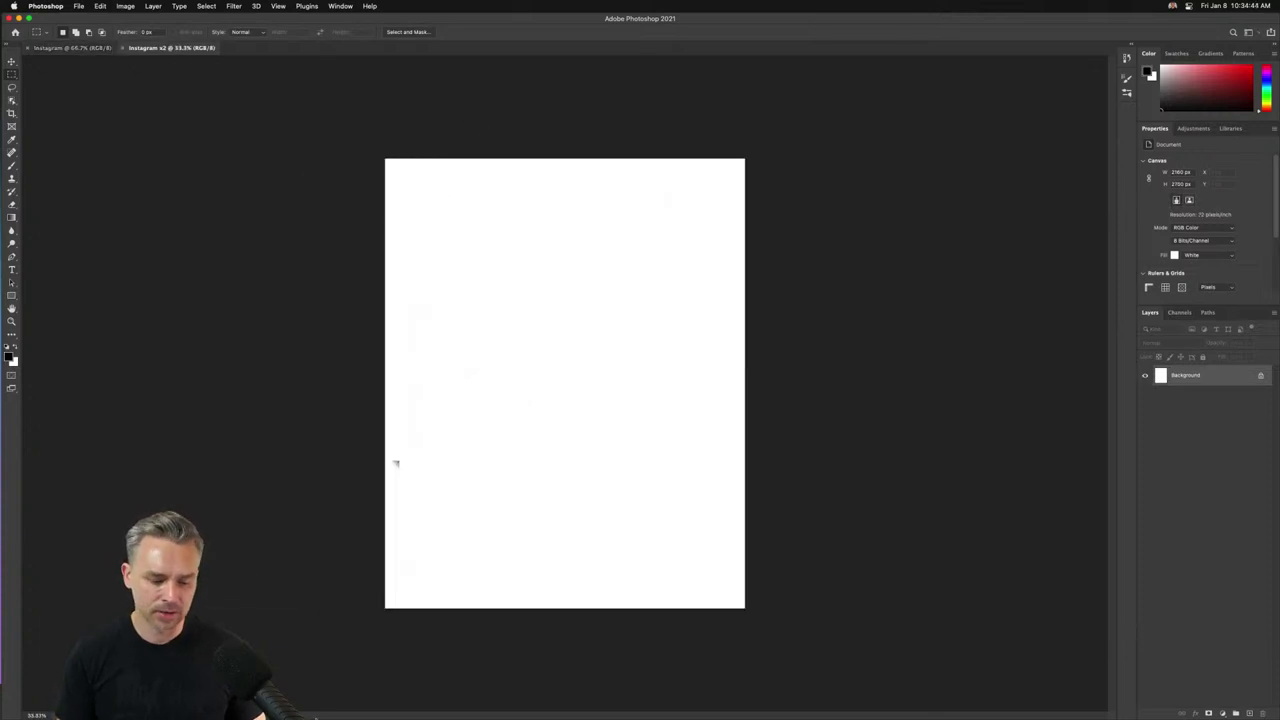
# Switch to Illustrator, create a document from the recent 1080 x 1350 px EverythingCustomized preset, and look through its swatches.
pyautogui.moveTo(318, 712)
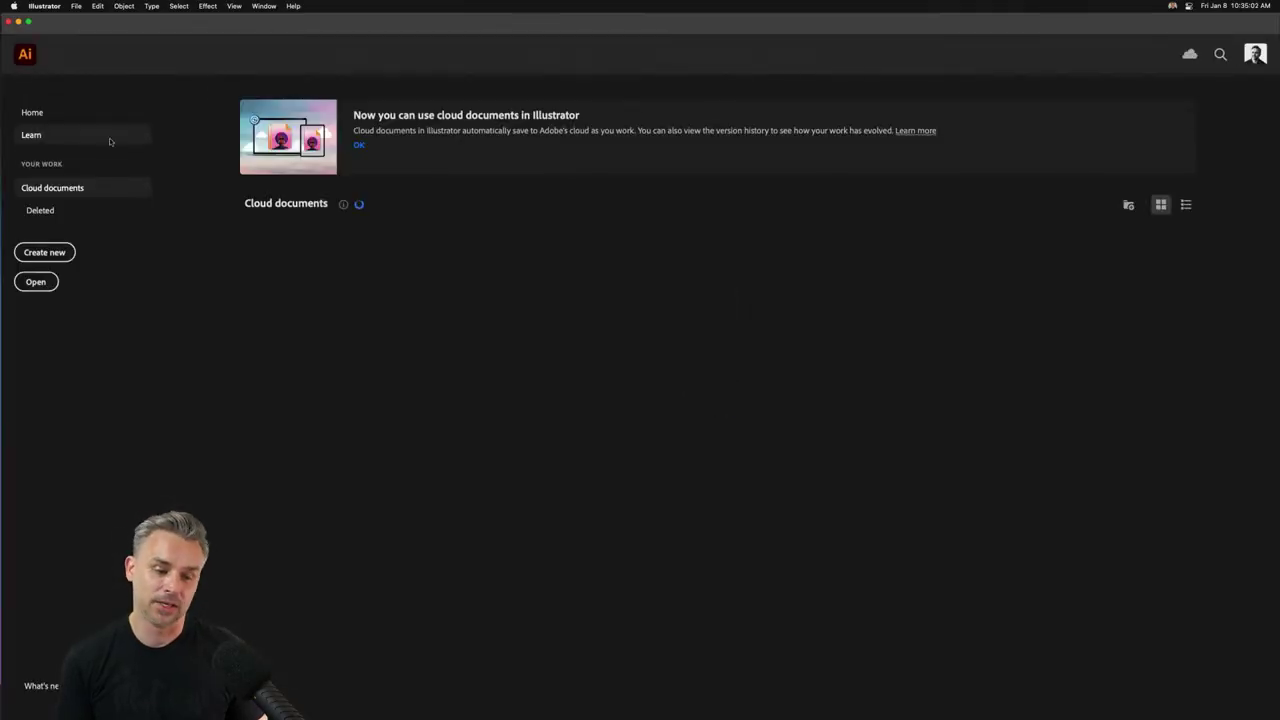
pyautogui.click(36, 254)
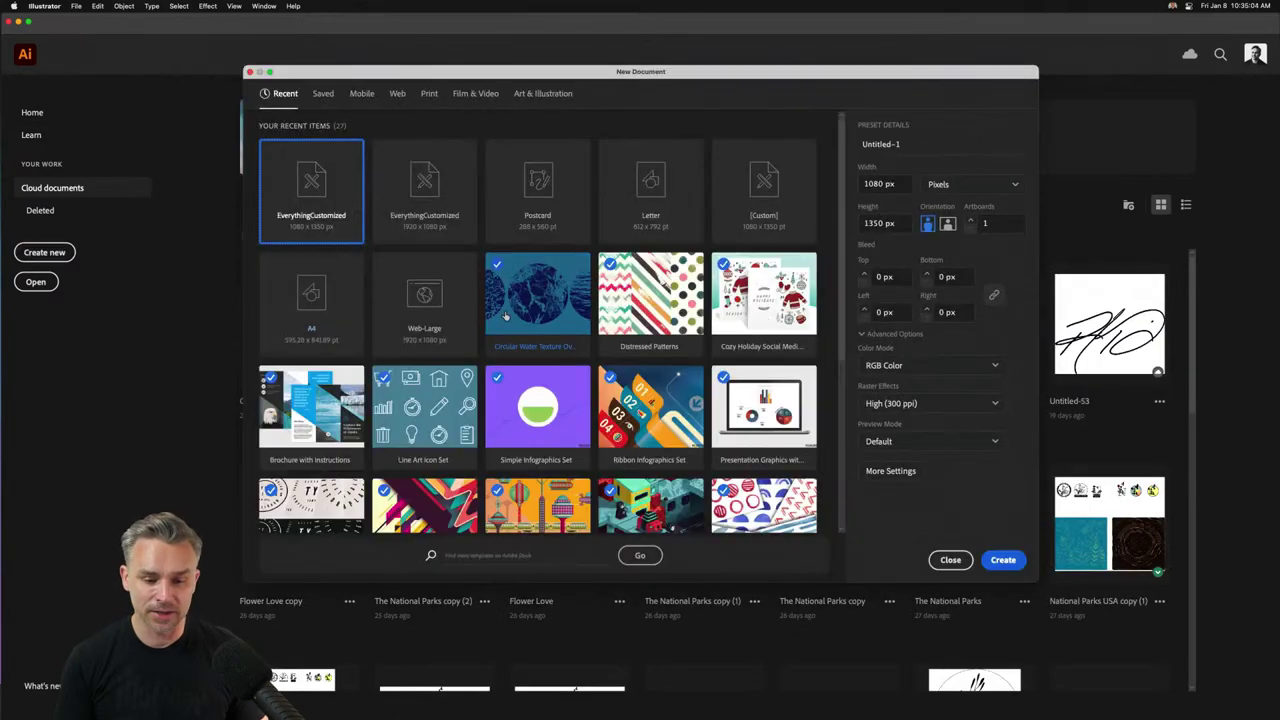
pyautogui.moveTo(498, 66)
pyautogui.mouseDown()
pyautogui.moveTo(505, 108)
pyautogui.moveTo(504, 80)
pyautogui.mouseUp()
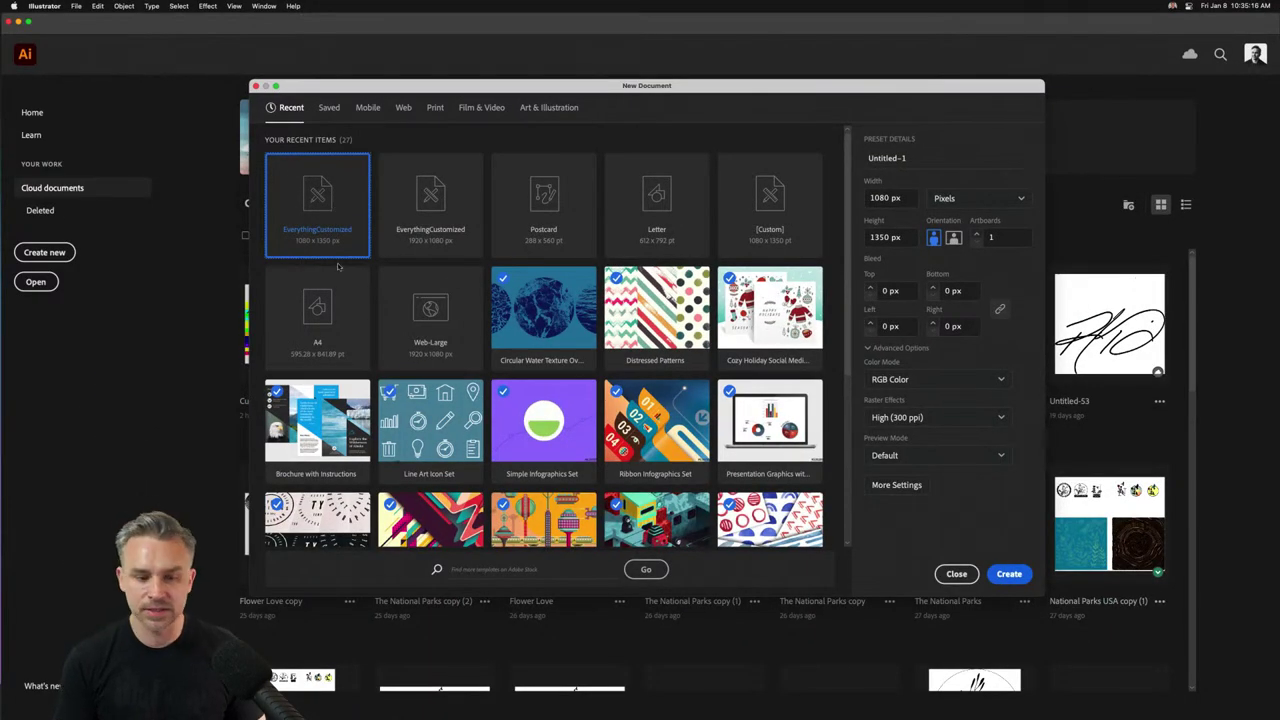
pyautogui.doubleClick(302, 240)
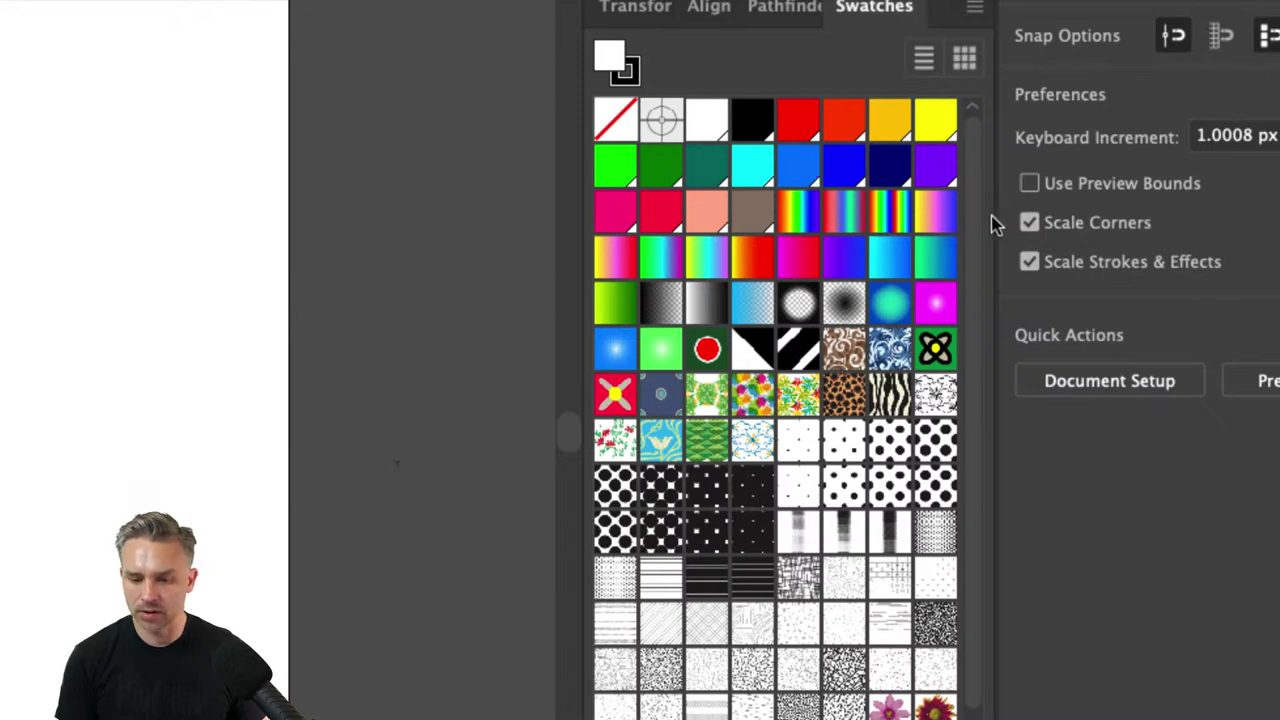
pyautogui.scroll(-3, 800, 329)
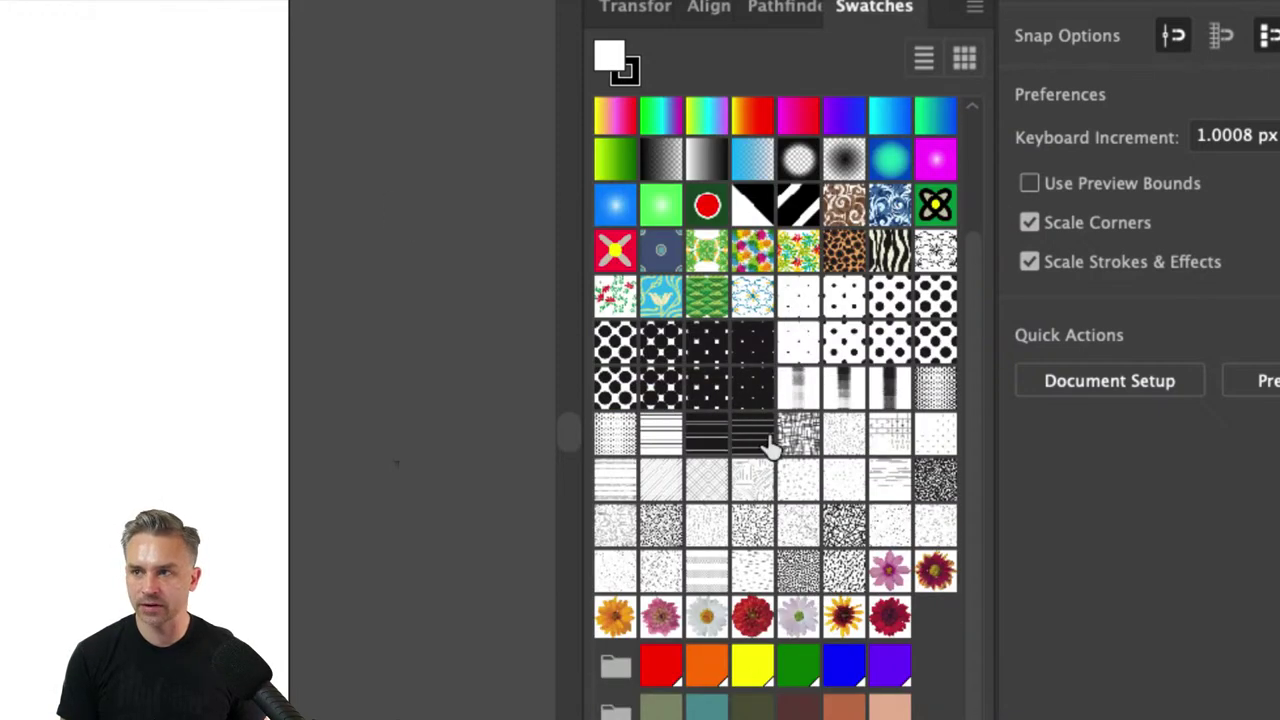
pyautogui.scroll(3, 758, 414)
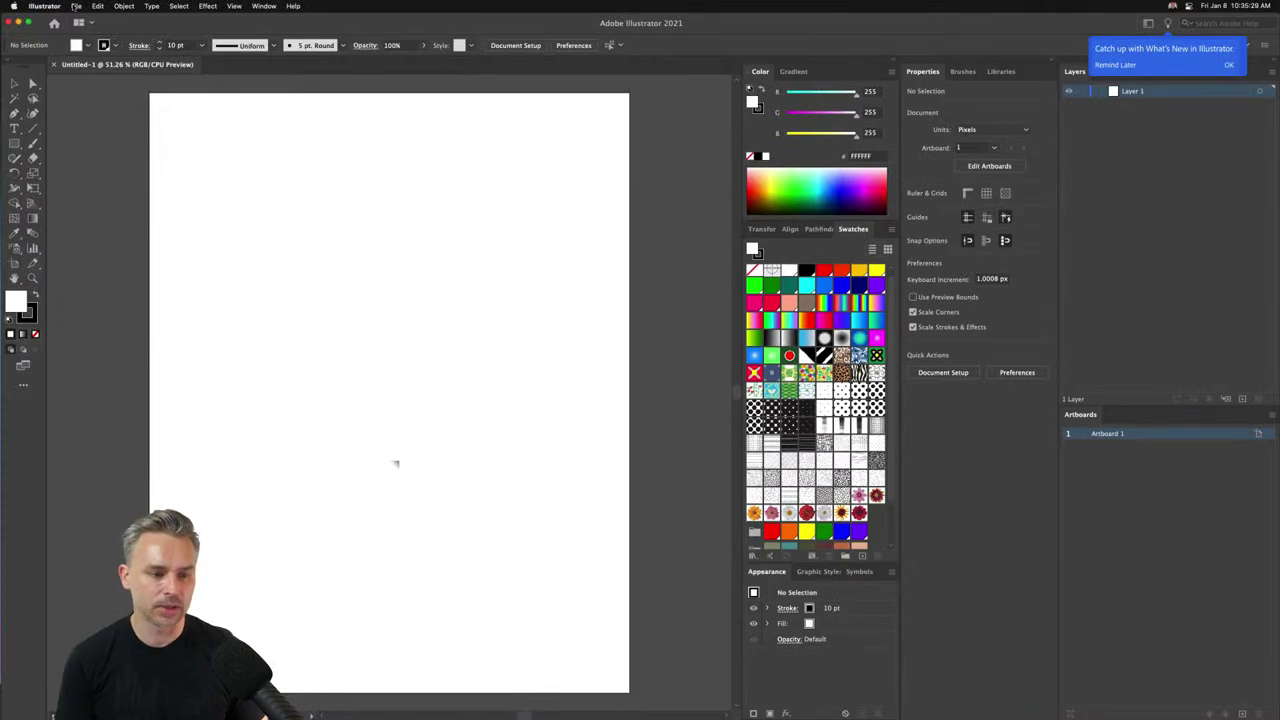
# Create another Illustrator document from the recent 288 x 560 pt Postcard preset.
pyautogui.click(76, 6)
pyautogui.click(80, 18)
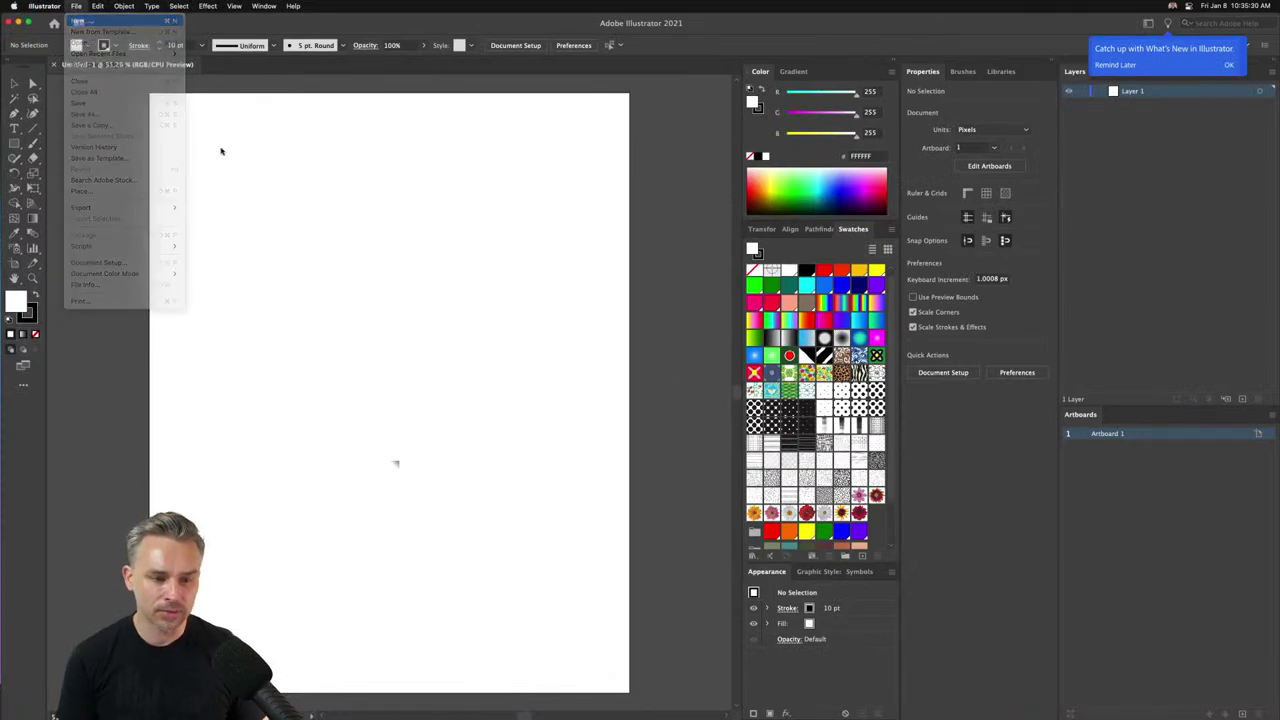
pyautogui.click(536, 206)
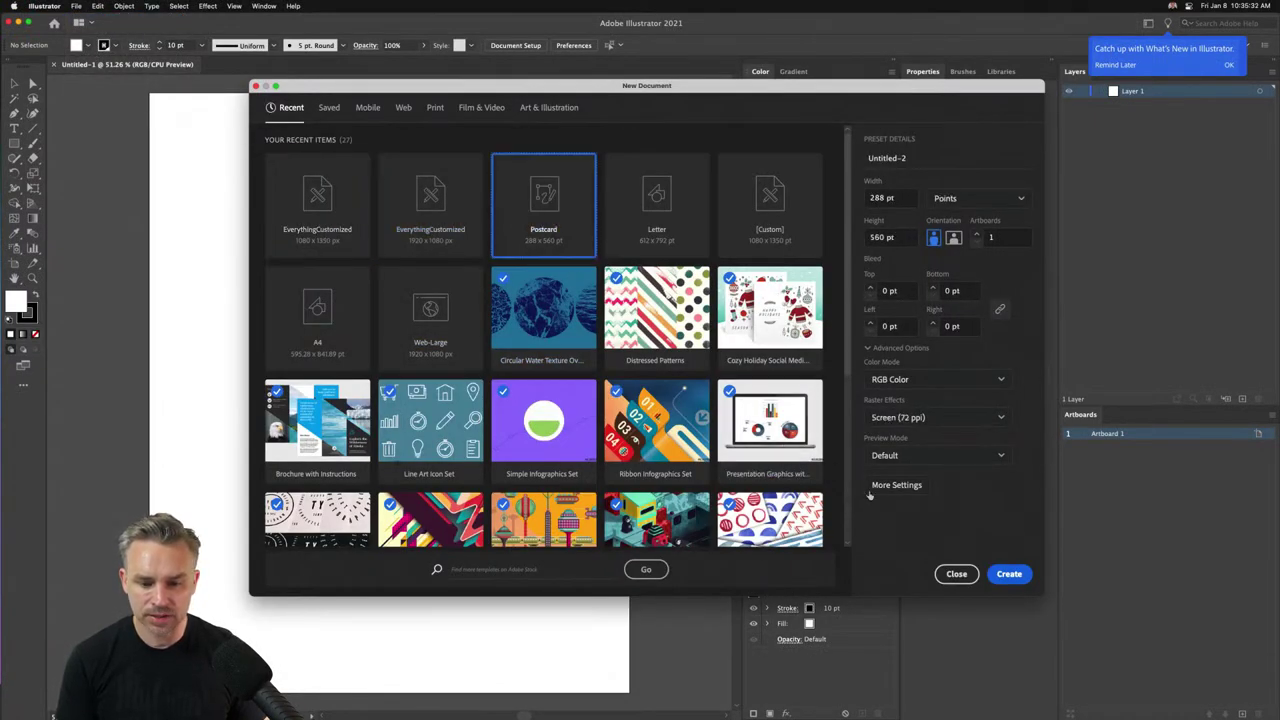
pyautogui.press('Return')
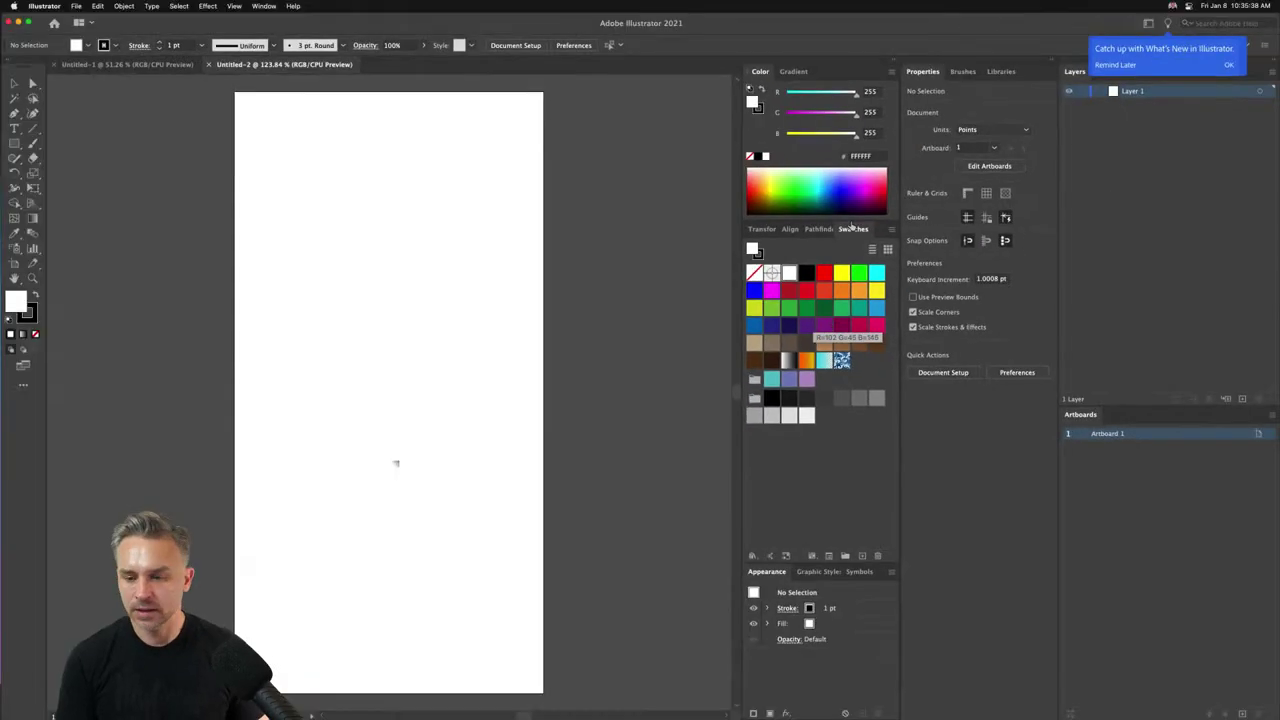
# Compare the brushes available in the Postcard document with those in the EverythingCustomized document.
pyautogui.click(948, 72)
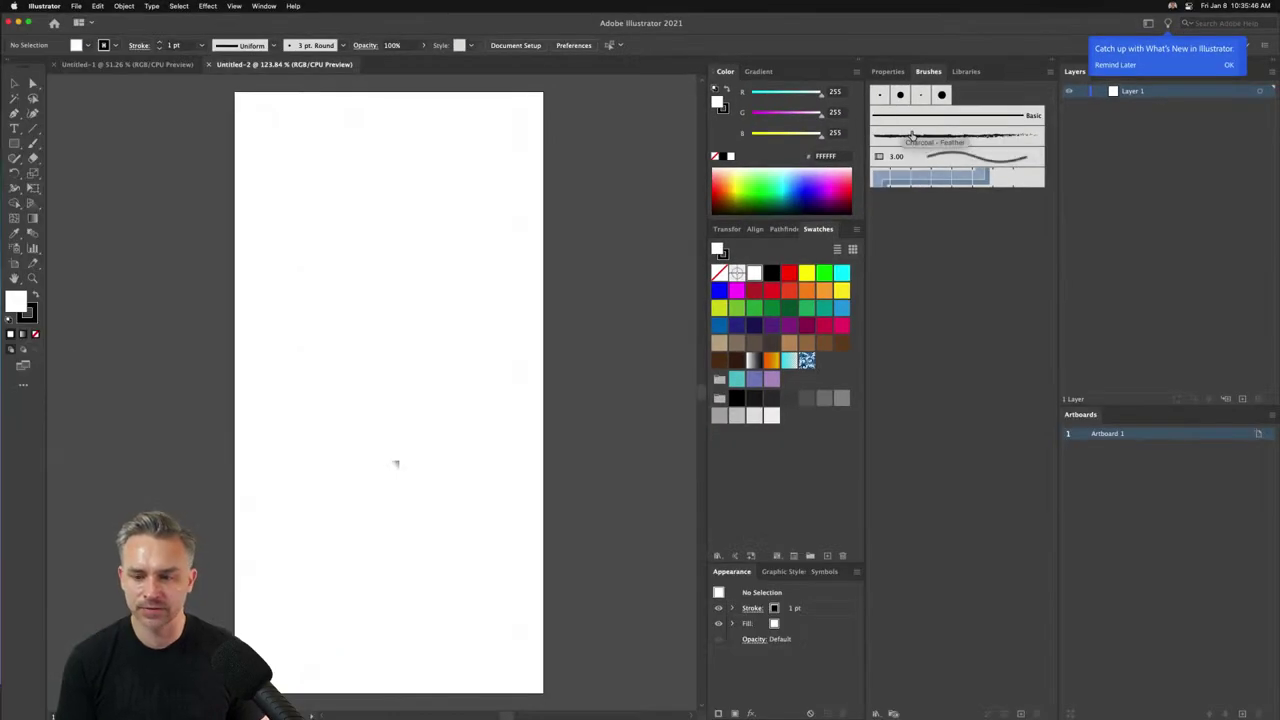
pyautogui.click(160, 65)
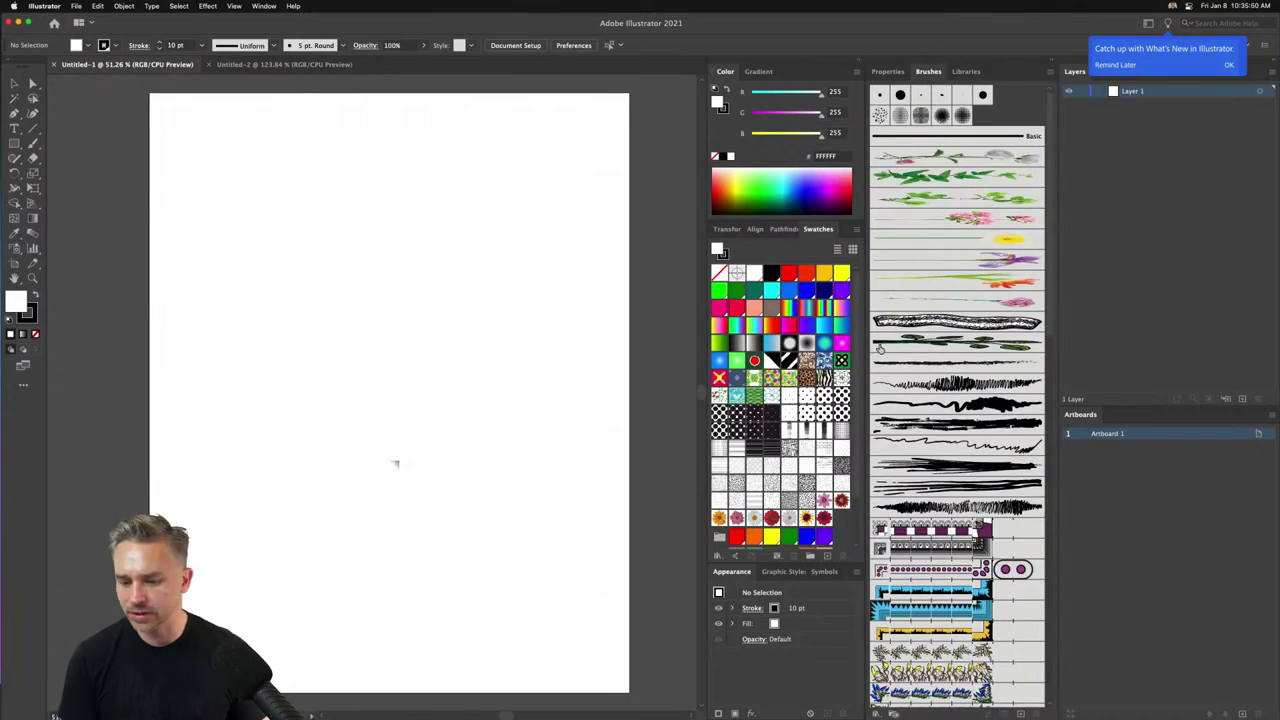
pyautogui.scroll(-15, 870, 356)
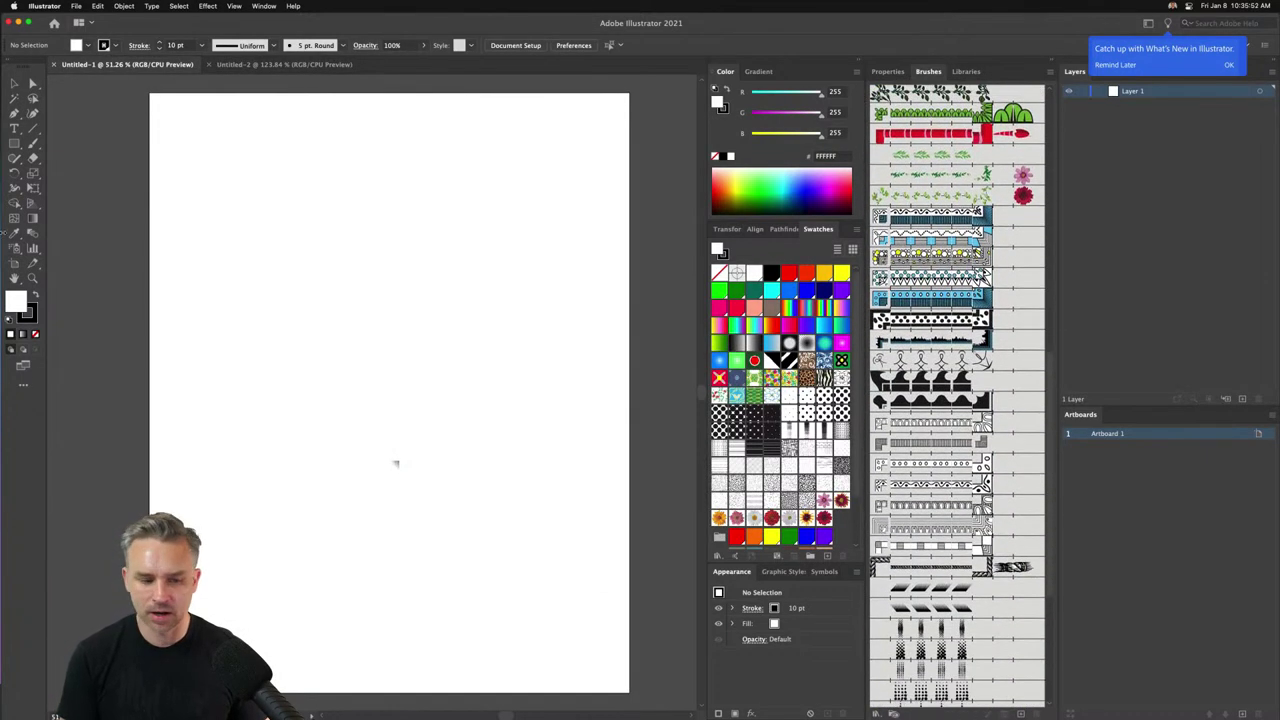
# Paint a large S-shaped stroke on the artboard with the red pattern brush and raise its stroke weight to 3 pt.
pyautogui.press('b')
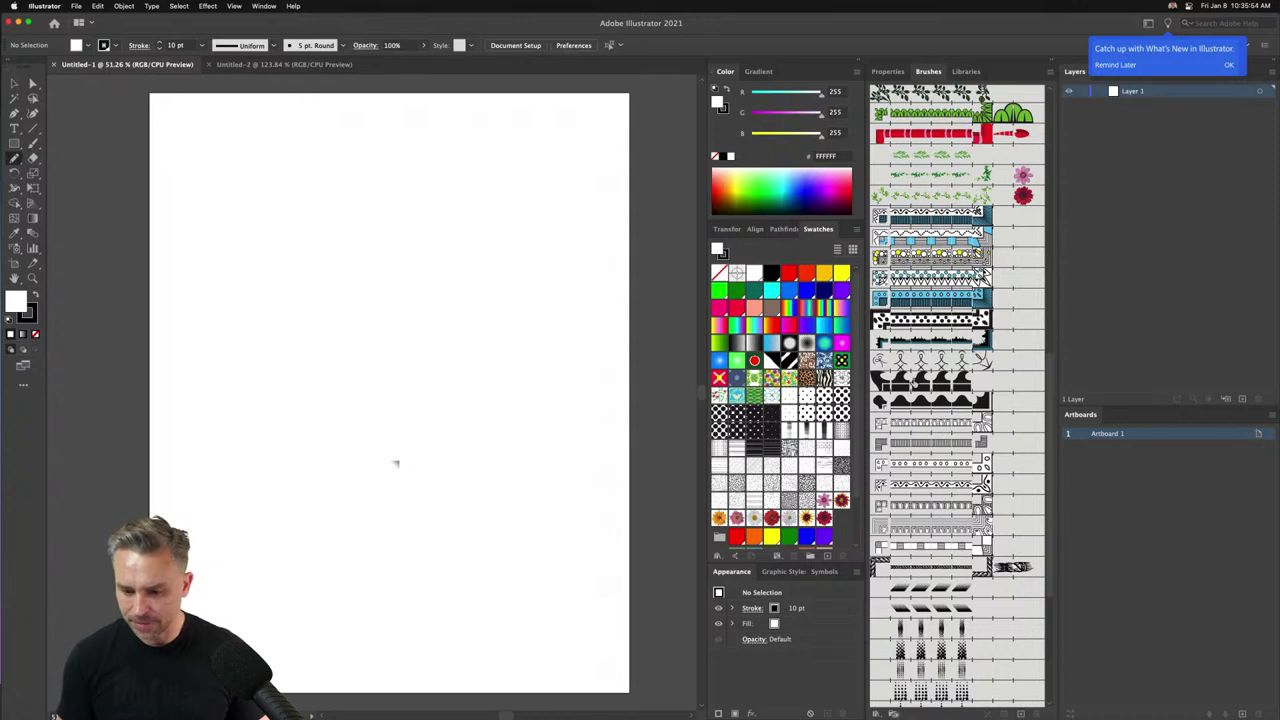
pyautogui.click(920, 136)
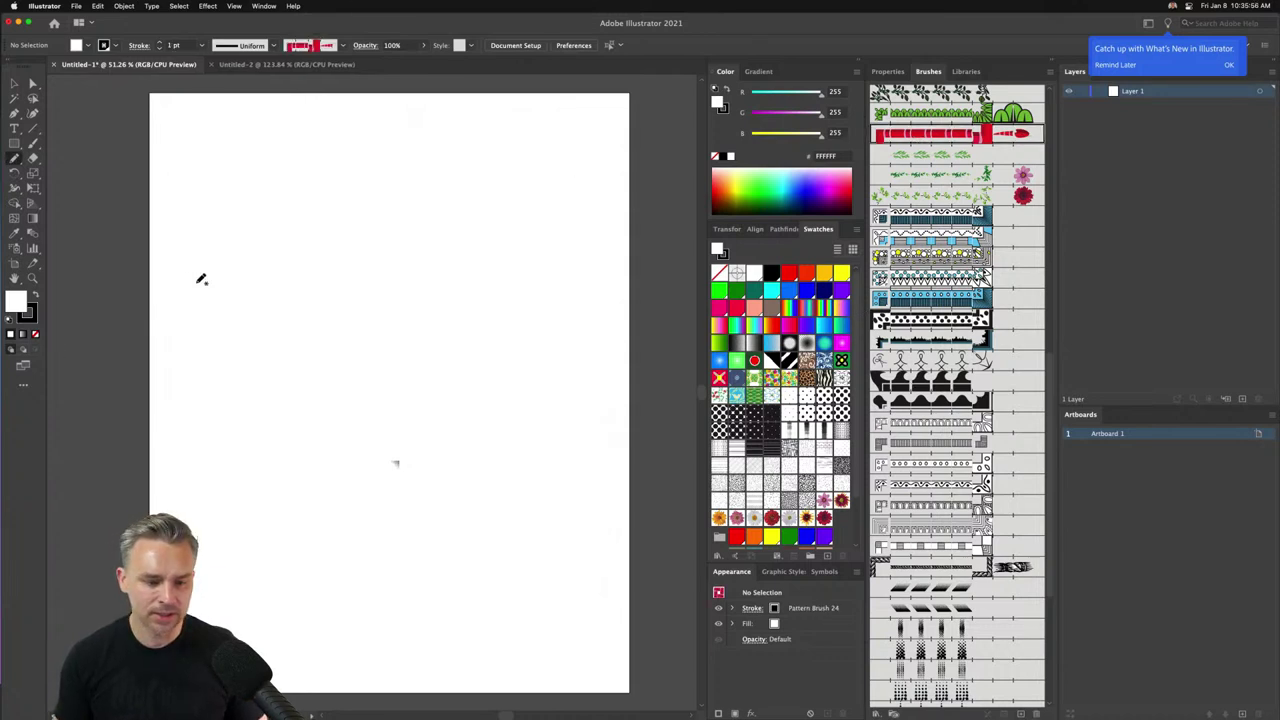
pyautogui.moveTo(409, 205)
pyautogui.mouseDown()
pyautogui.moveTo(260, 240)
pyautogui.moveTo(330, 300)
pyautogui.moveTo(538, 358)
pyautogui.moveTo(404, 462)
pyautogui.moveTo(313, 402)
pyautogui.mouseUp()
pyautogui.click(160, 44)
# Try several pattern brushes on the S-shaped path, including Line Halftone 20 and Line Halftone 18.
pyautogui.click(919, 319)
pyautogui.click(925, 340)
pyautogui.click(922, 423)
pyautogui.click(917, 504)
pyautogui.click(921, 566)
pyautogui.click(927, 589)
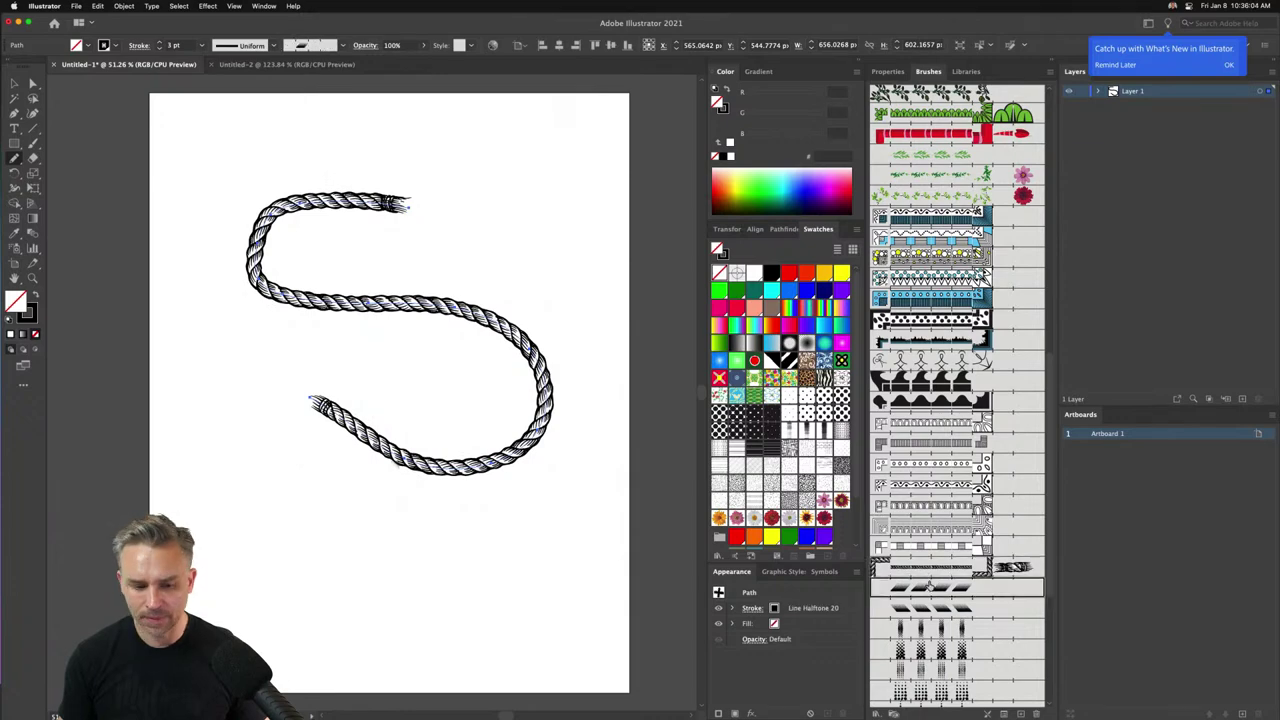
pyautogui.click(928, 630)
# Try more decorative pattern brushes on the S-shaped path, including Hue Shift 4 and Hue Shift 12.
pyautogui.scroll(-2, 927, 647)
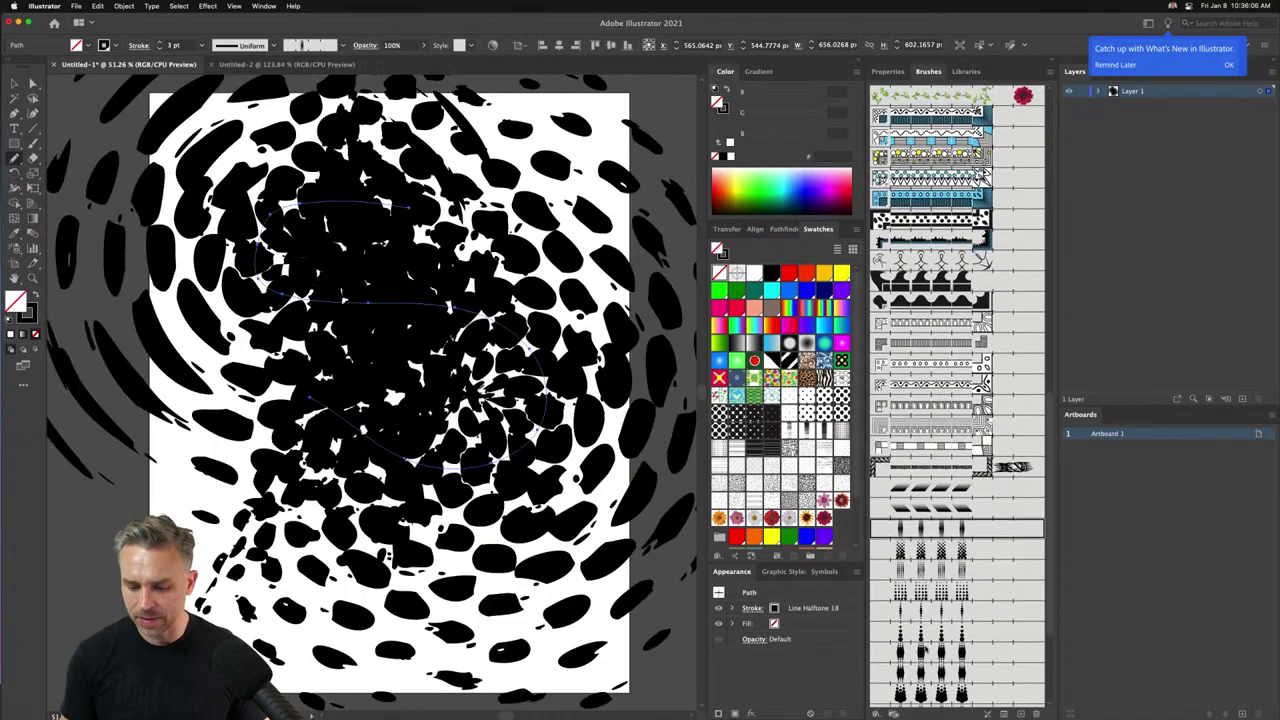
pyautogui.click(925, 280)
pyautogui.click(918, 258)
pyautogui.click(912, 238)
pyautogui.click(910, 198)
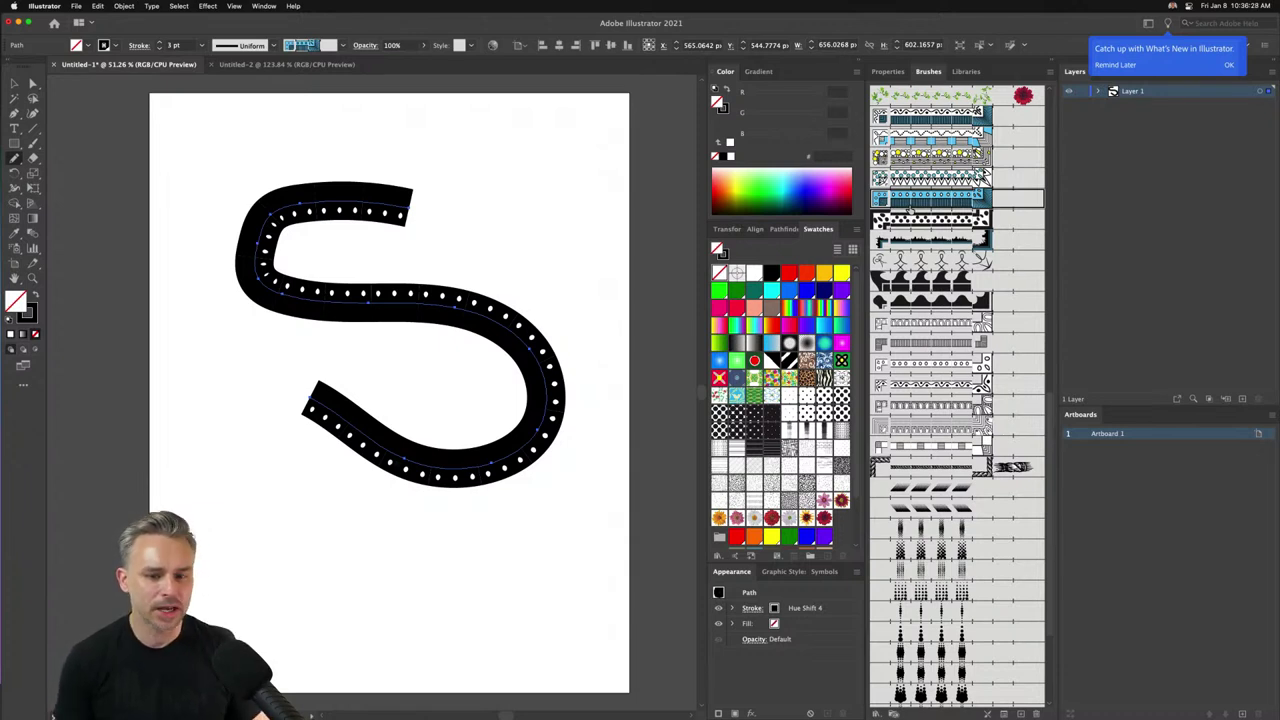
pyautogui.click(930, 508)
pyautogui.click(926, 428)
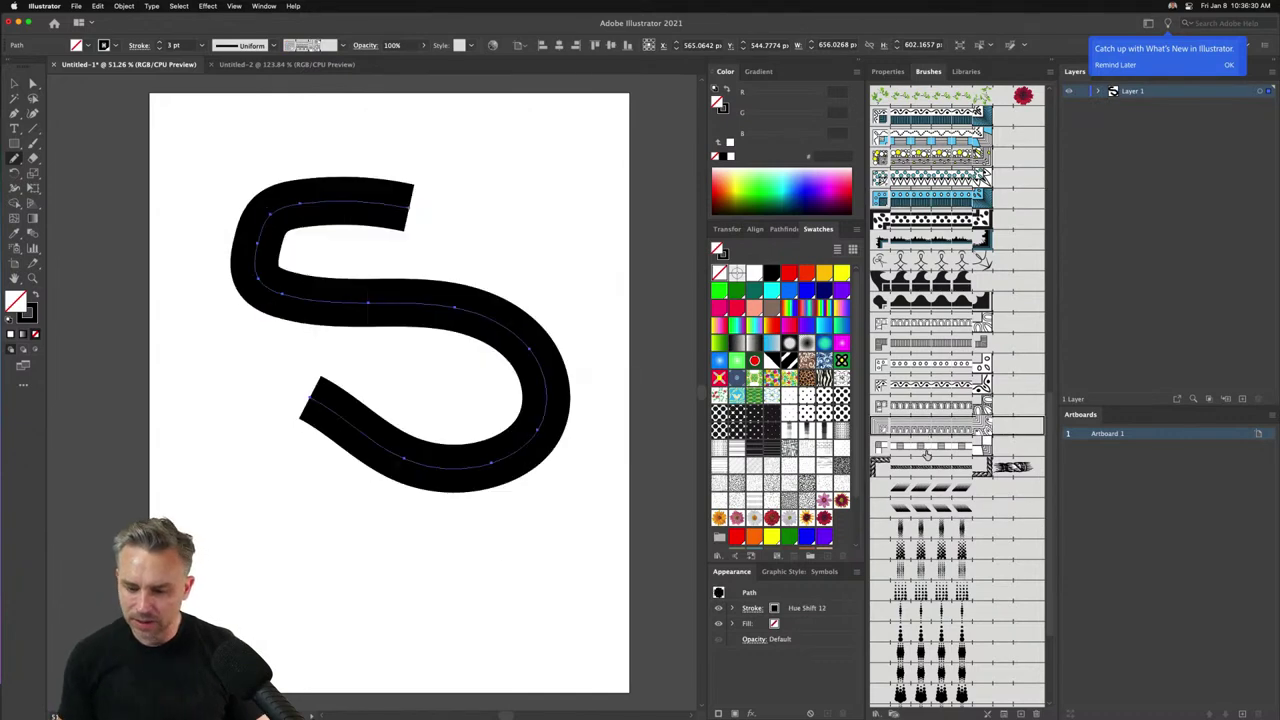
# Apply the Rope Brush Tan Black brush to the S-shaped path, trying a lower halftone brush along the way.
pyautogui.click(926, 466)
pyautogui.scroll(-3, 955, 400)
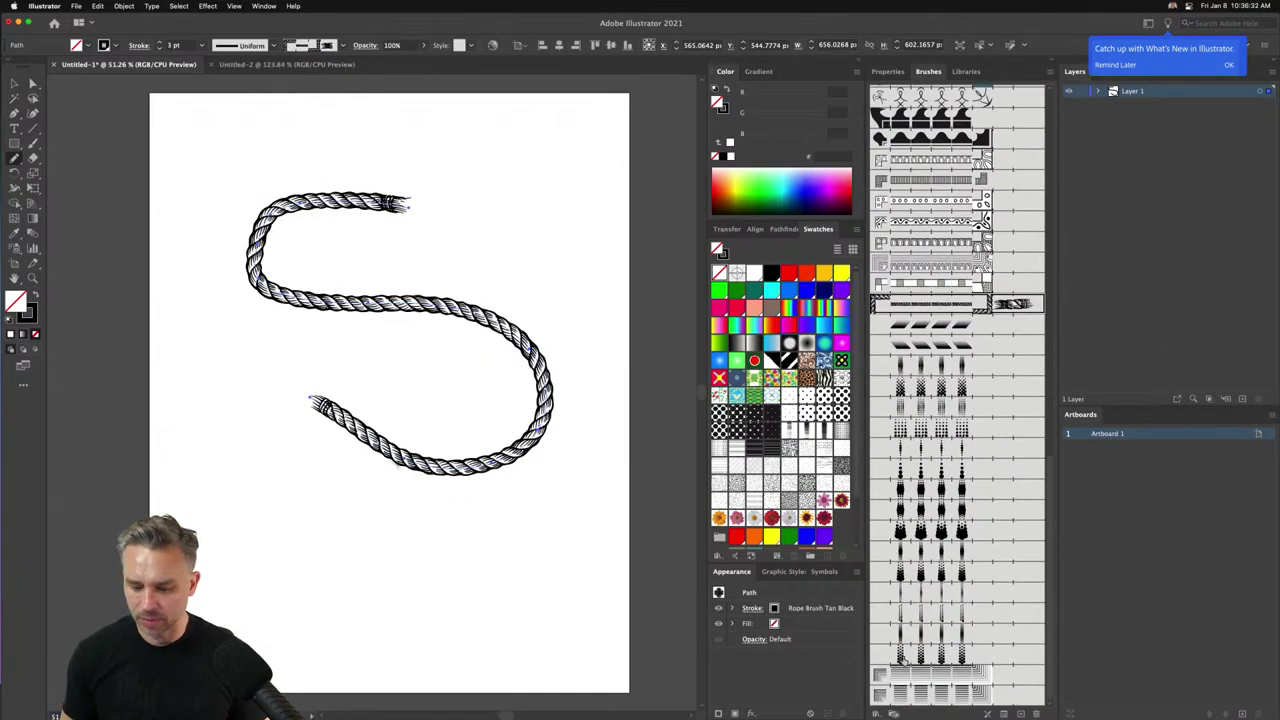
pyautogui.click(906, 678)
pyautogui.click(950, 305)
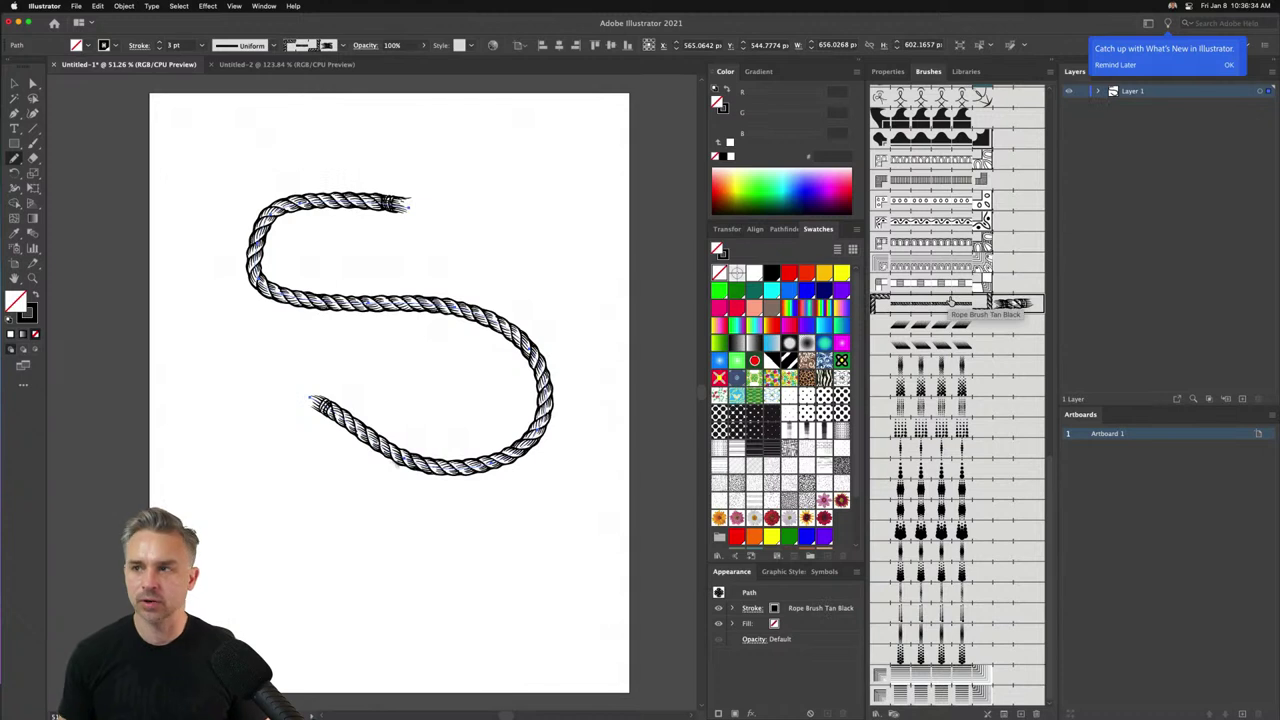
# Paint additional freehand strokes on the artboard with the Rope Brush Tan Black brush.
pyautogui.click(14, 84)
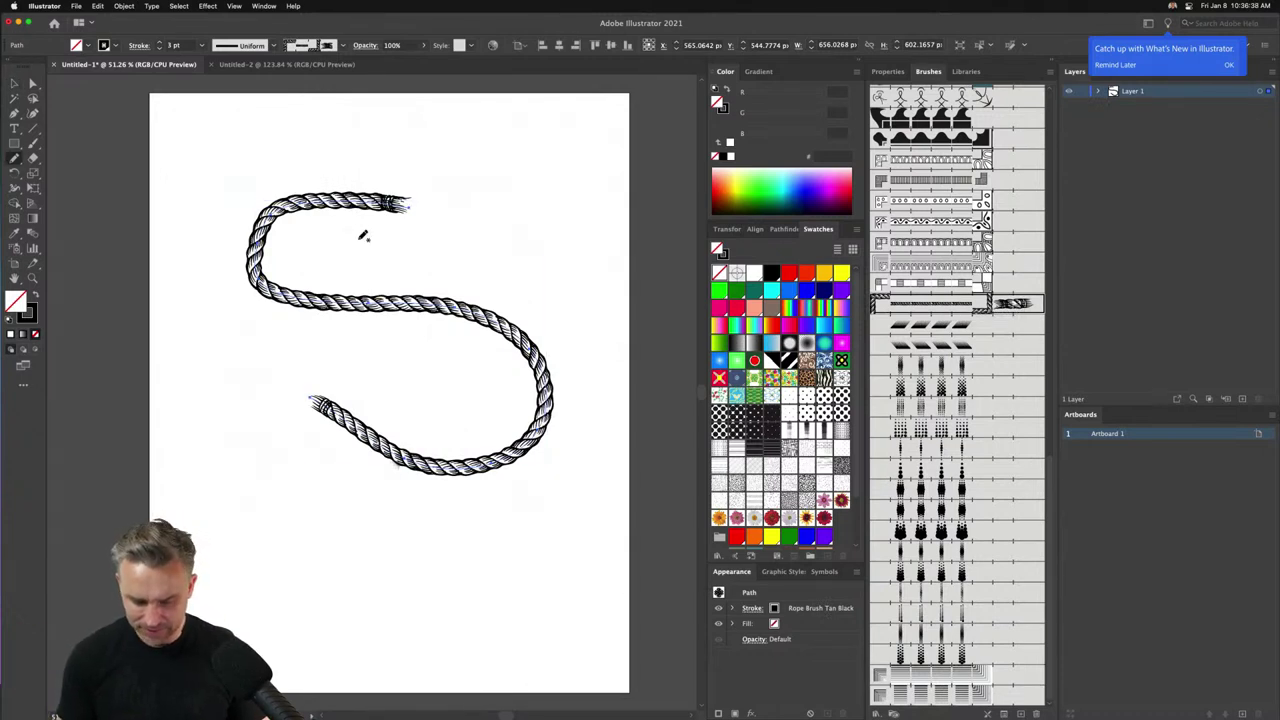
pyautogui.press('b')
pyautogui.moveTo(405, 204)
pyautogui.mouseDown()
pyautogui.moveTo(346, 237)
pyautogui.moveTo(363, 531)
pyautogui.moveTo(256, 462)
pyautogui.mouseUp()
pyautogui.moveTo(362, 222)
pyautogui.mouseDown()
pyautogui.moveTo(368, 290)
pyautogui.moveTo(292, 390)
pyautogui.mouseUp()
pyautogui.moveTo(364, 238)
pyautogui.mouseDown()
pyautogui.moveTo(490, 367)
pyautogui.moveTo(443, 505)
pyautogui.moveTo(344, 434)
pyautogui.moveTo(312, 330)
pyautogui.moveTo(362, 318)
pyautogui.moveTo(397, 401)
pyautogui.moveTo(386, 412)
pyautogui.moveTo(364, 364)
pyautogui.mouseUp()
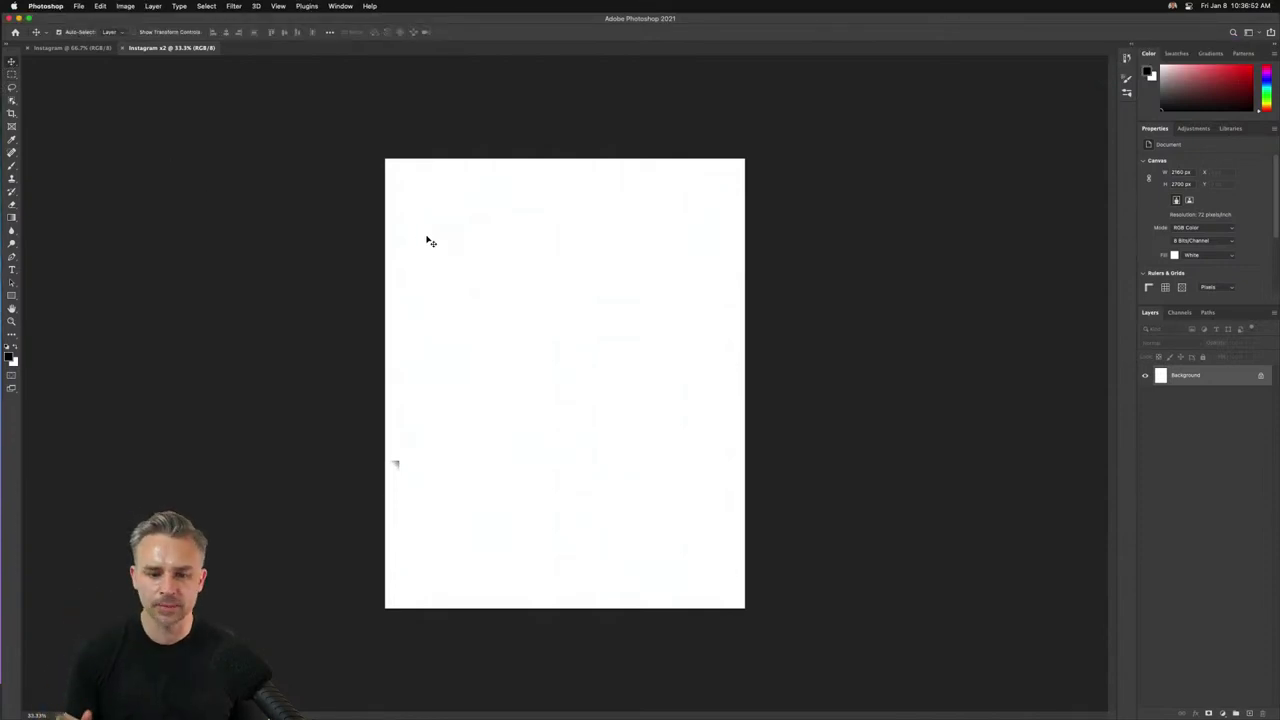
# Switch back to Photoshop and darken the white background to grey with Hue/Saturation, setting Lightness to -49.
pyautogui.press('super+u')
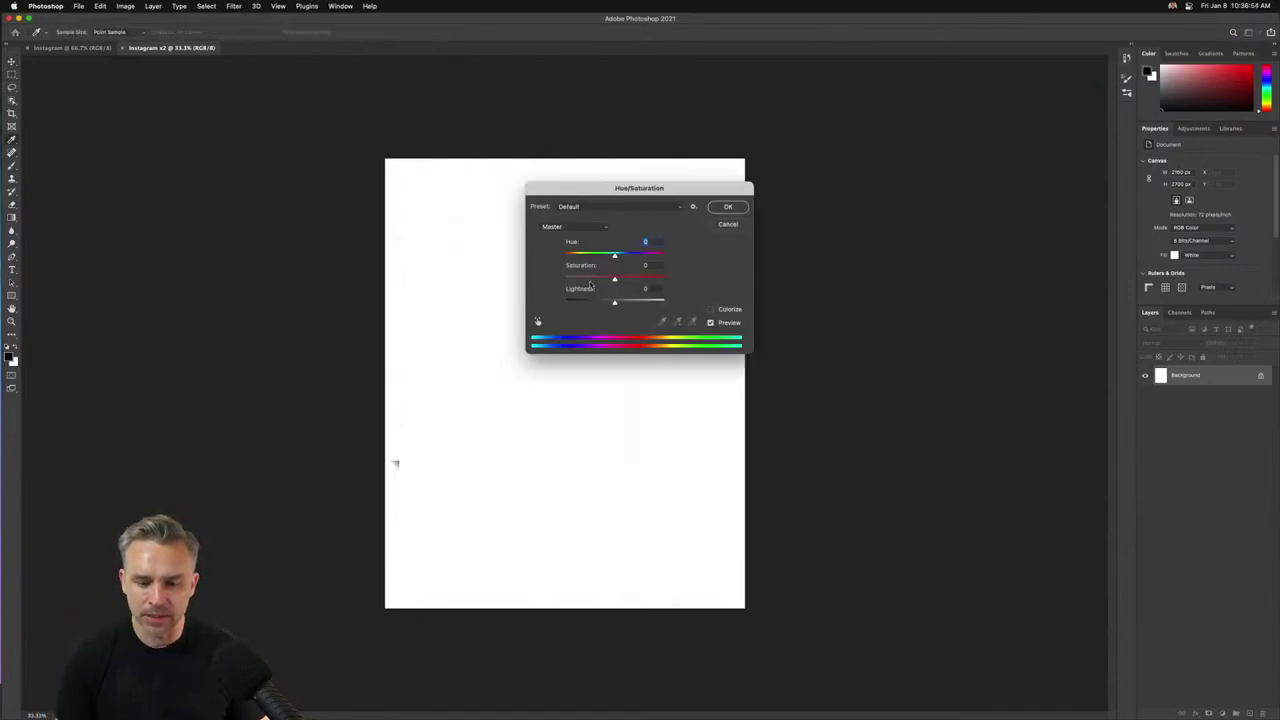
pyautogui.click(590, 302)
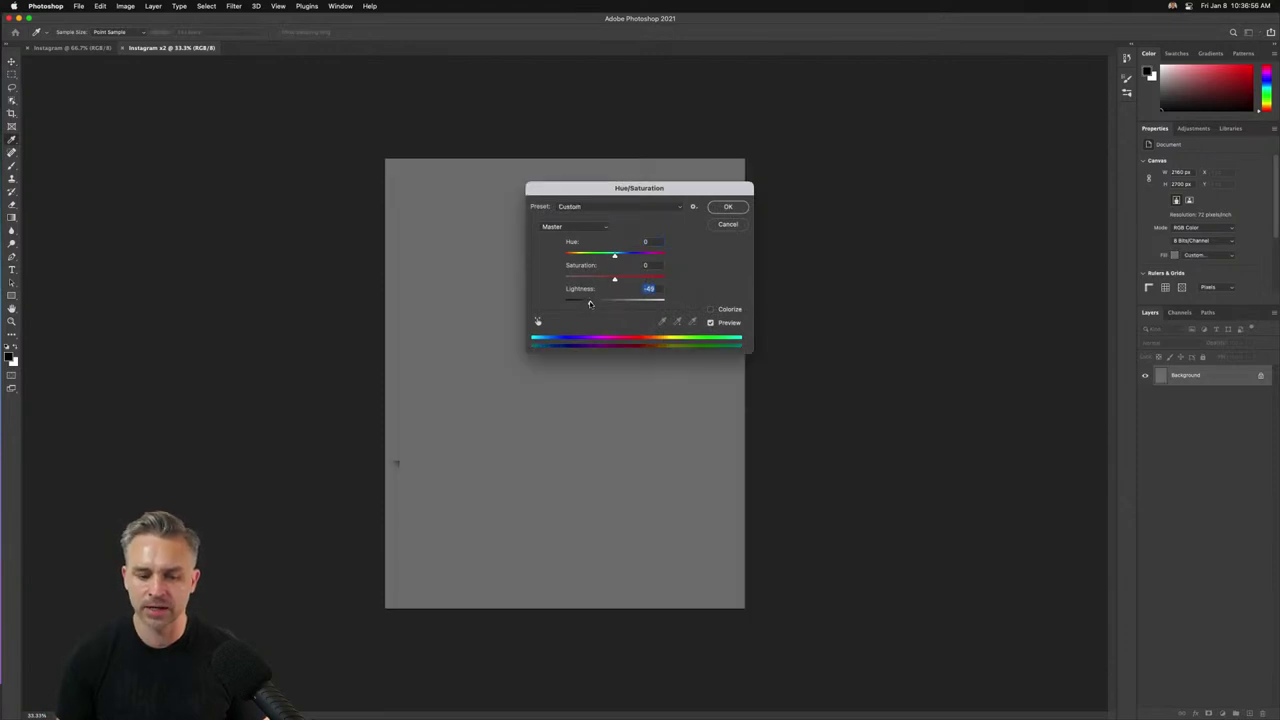
pyautogui.click(726, 207)
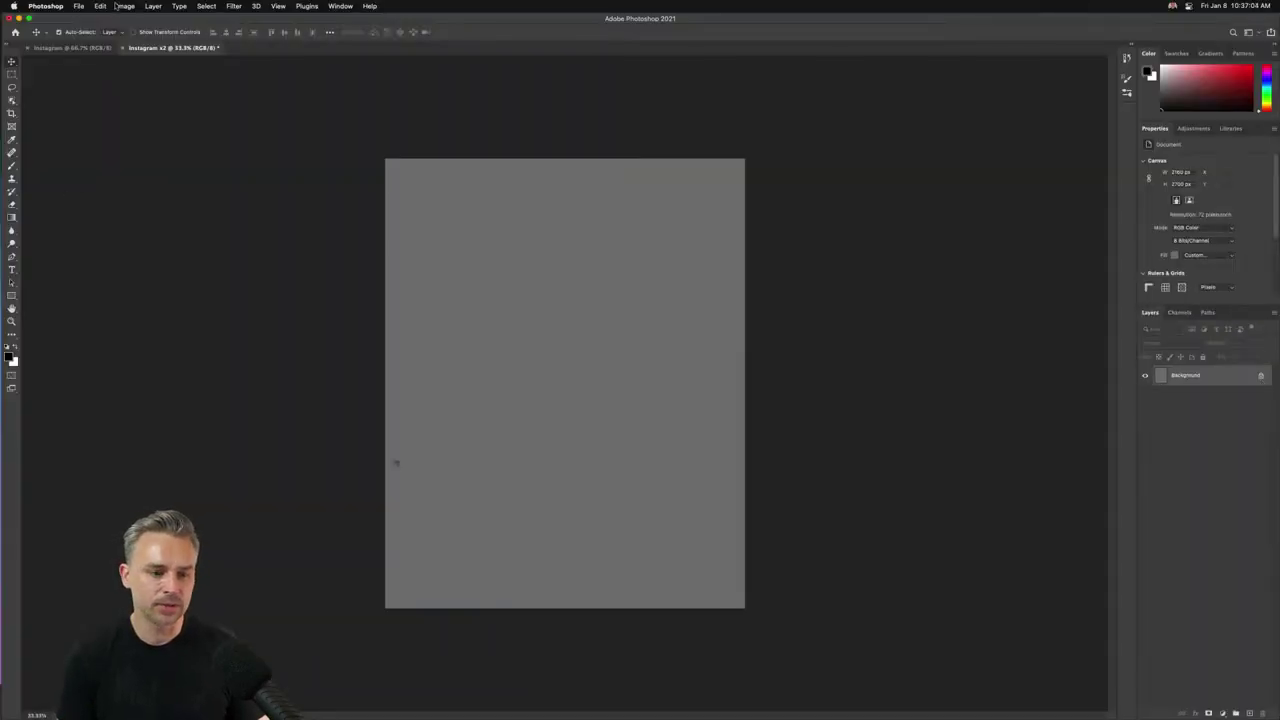
# Widen the canvas of the Instagram x2 document to 2700 pixels using Canvas Size.
pyautogui.click(124, 6)
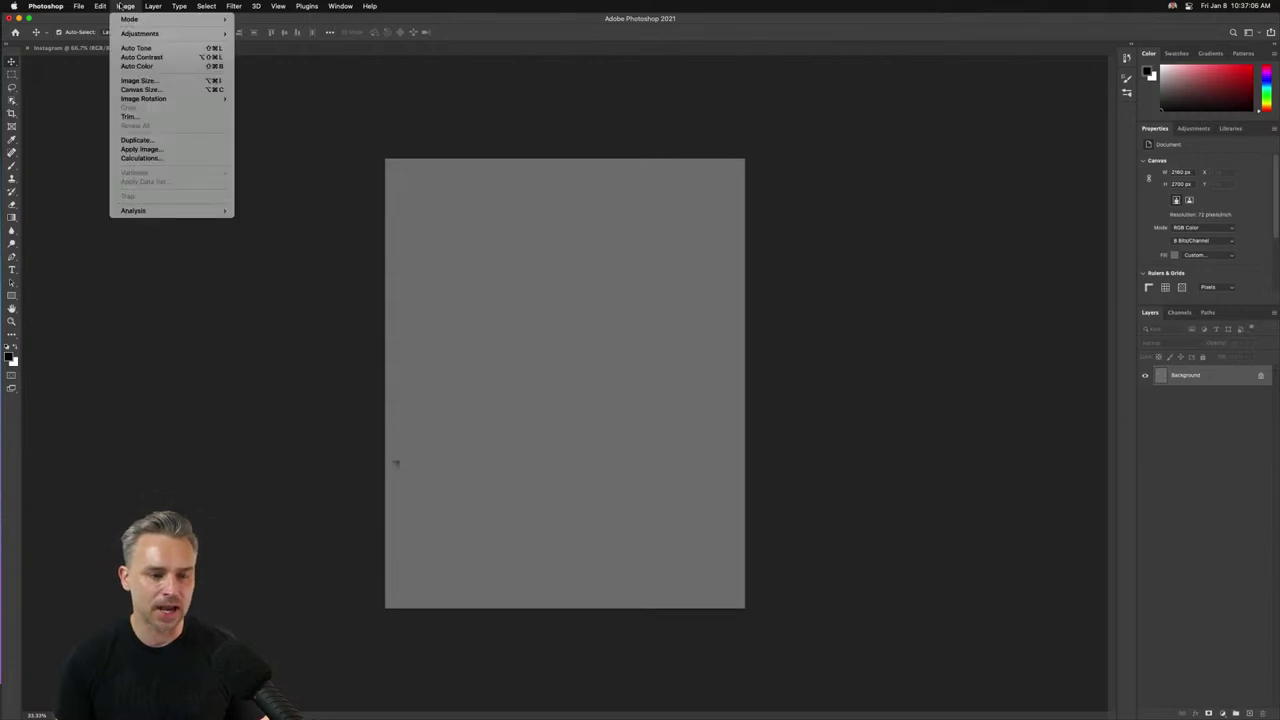
pyautogui.click(138, 90)
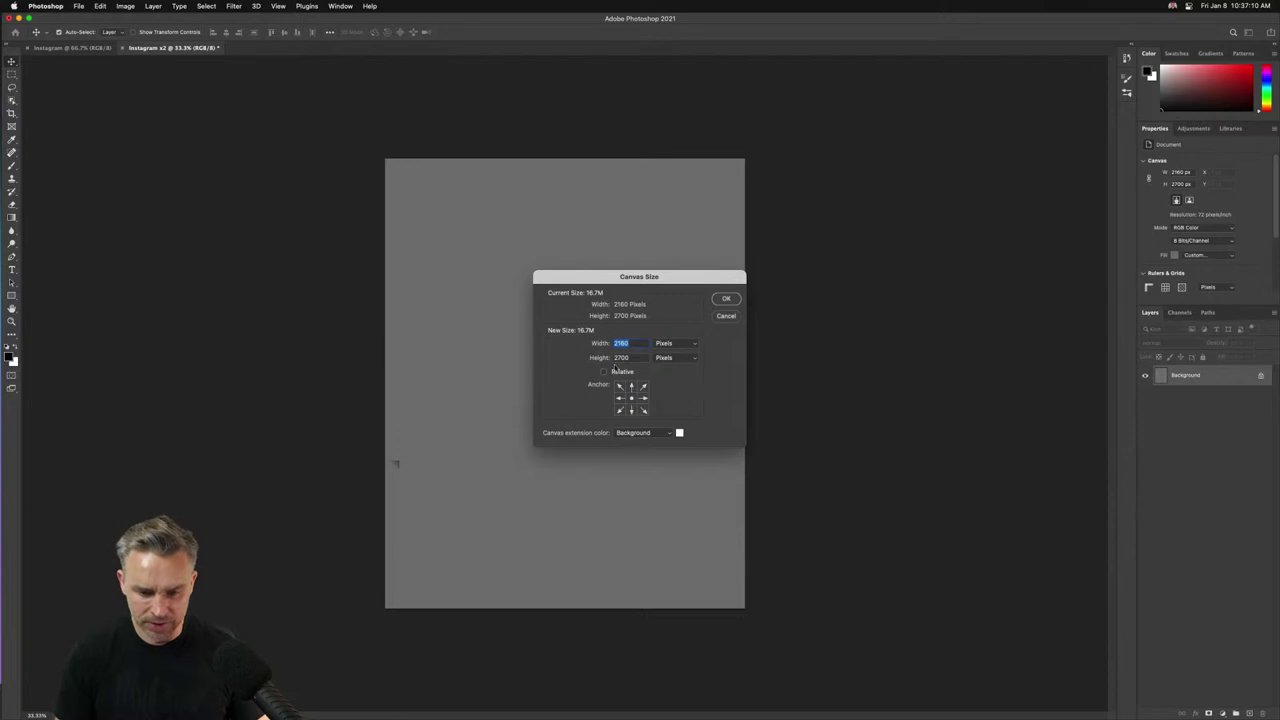
pyautogui.press('Tab')
pyautogui.hotkey('shift', 'Tab')
pyautogui.write('2700')
pyautogui.click(726, 299)
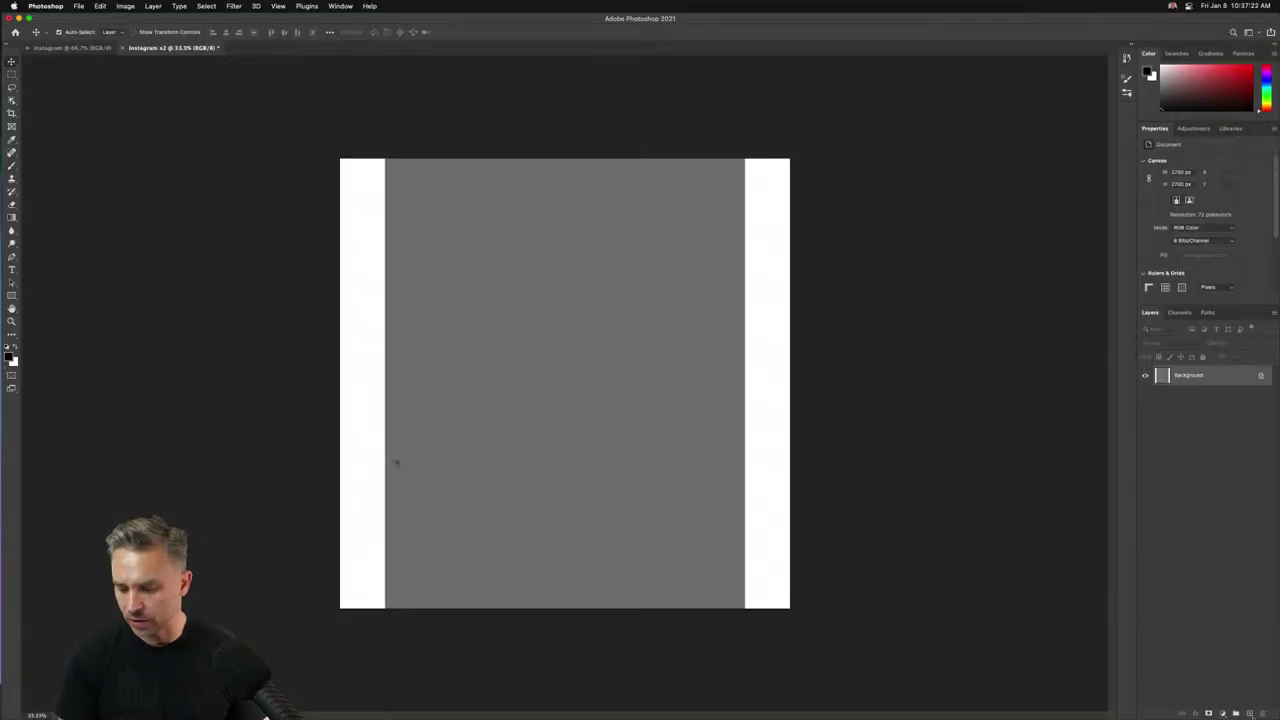
# Add a purple Solid Color fill layer covering the whole canvas and delete the Background layer.
pyautogui.click(1249, 713)
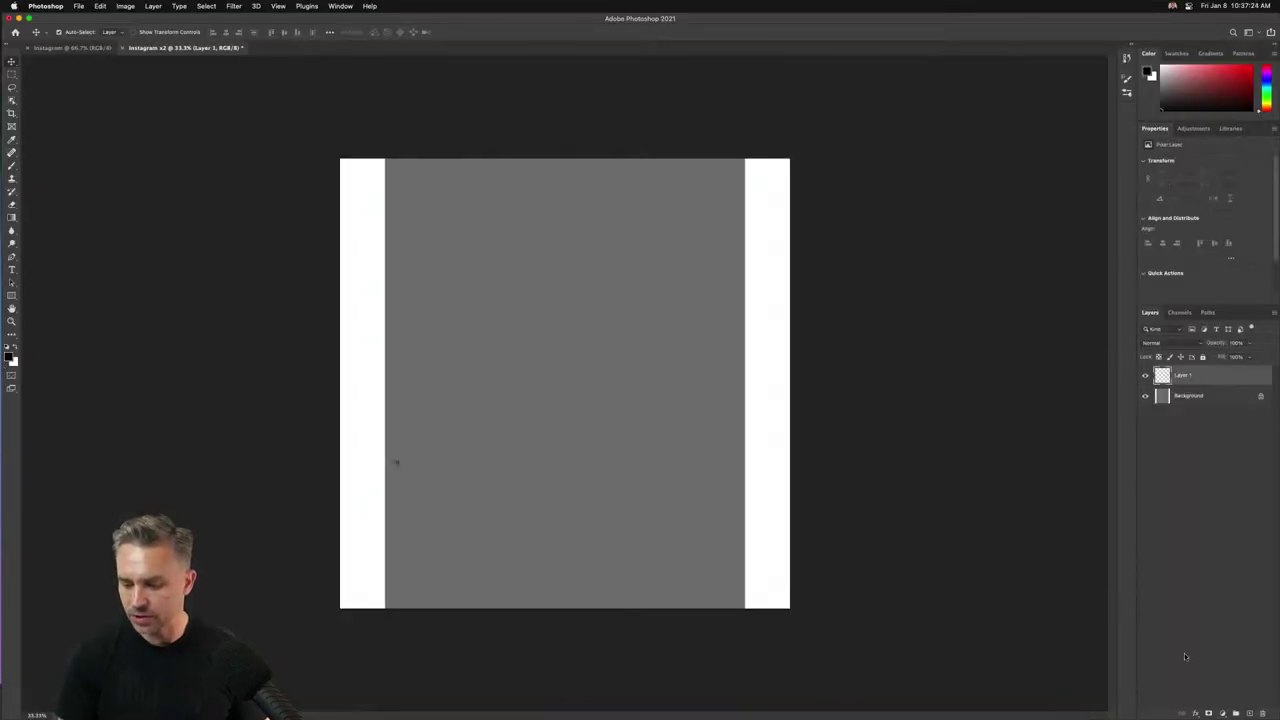
pyautogui.click(1221, 713)
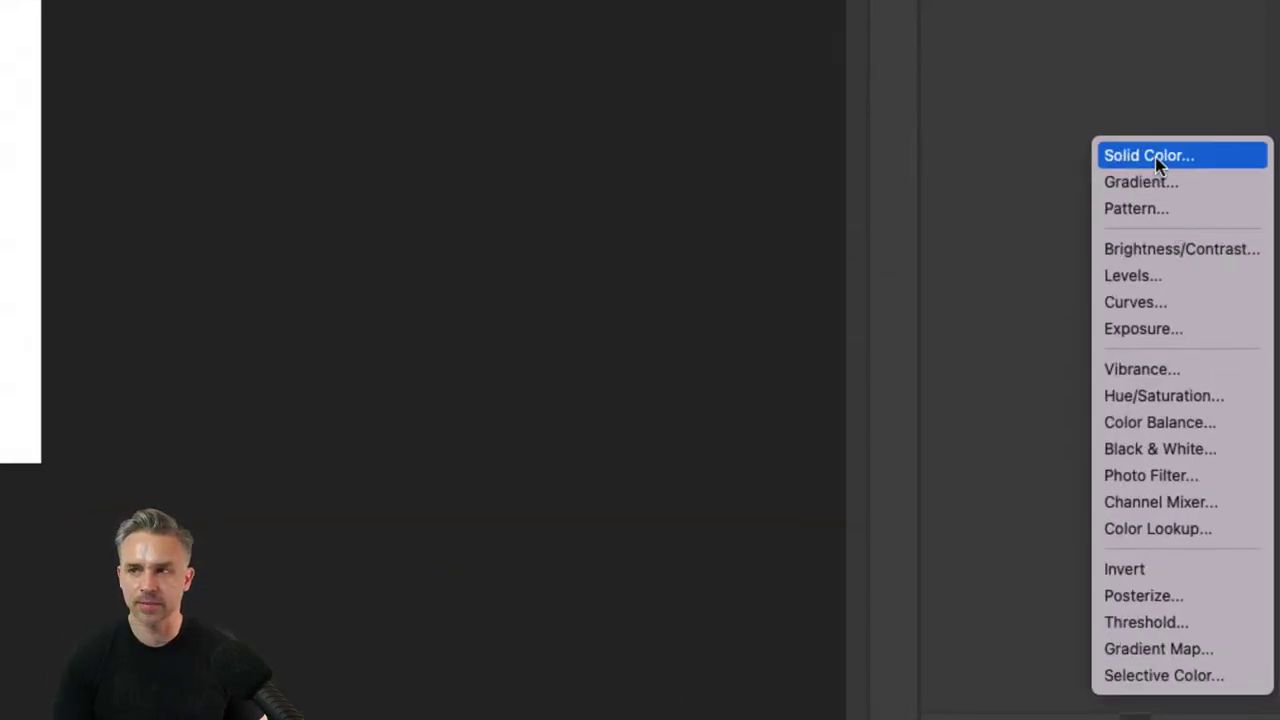
pyautogui.click(1155, 157)
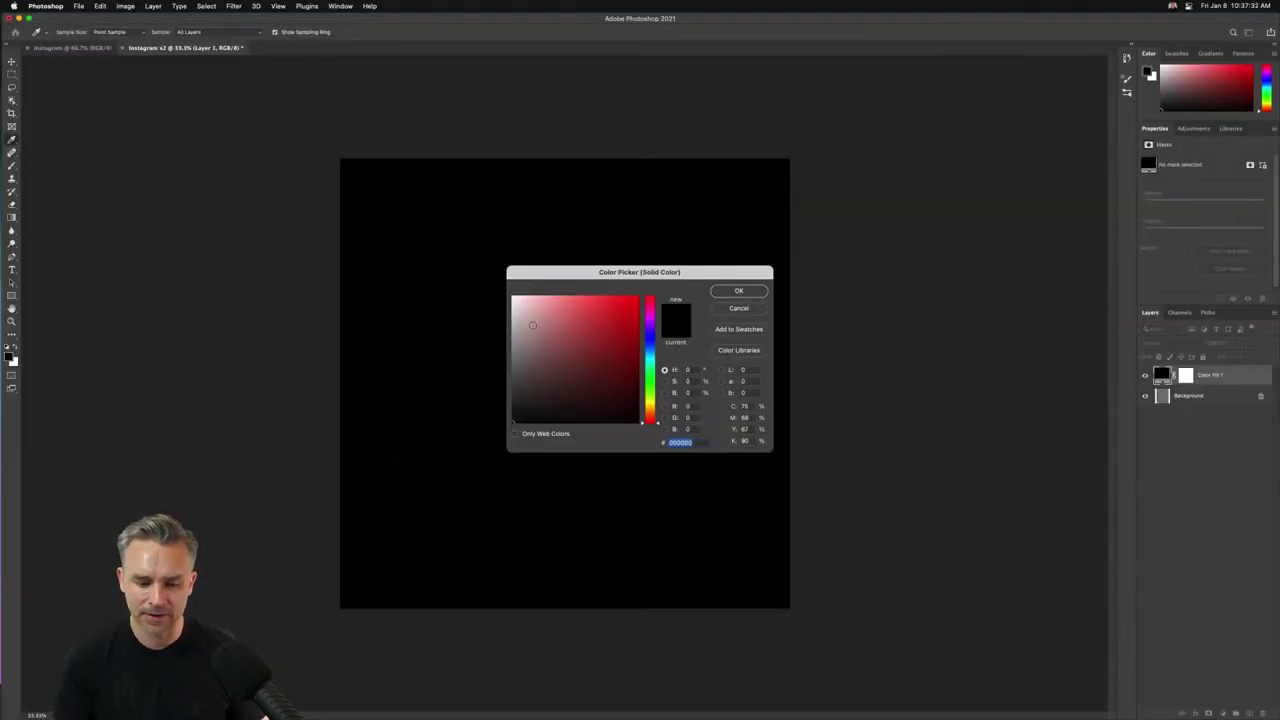
pyautogui.moveTo(532, 325); pyautogui.dragTo(467, 358)
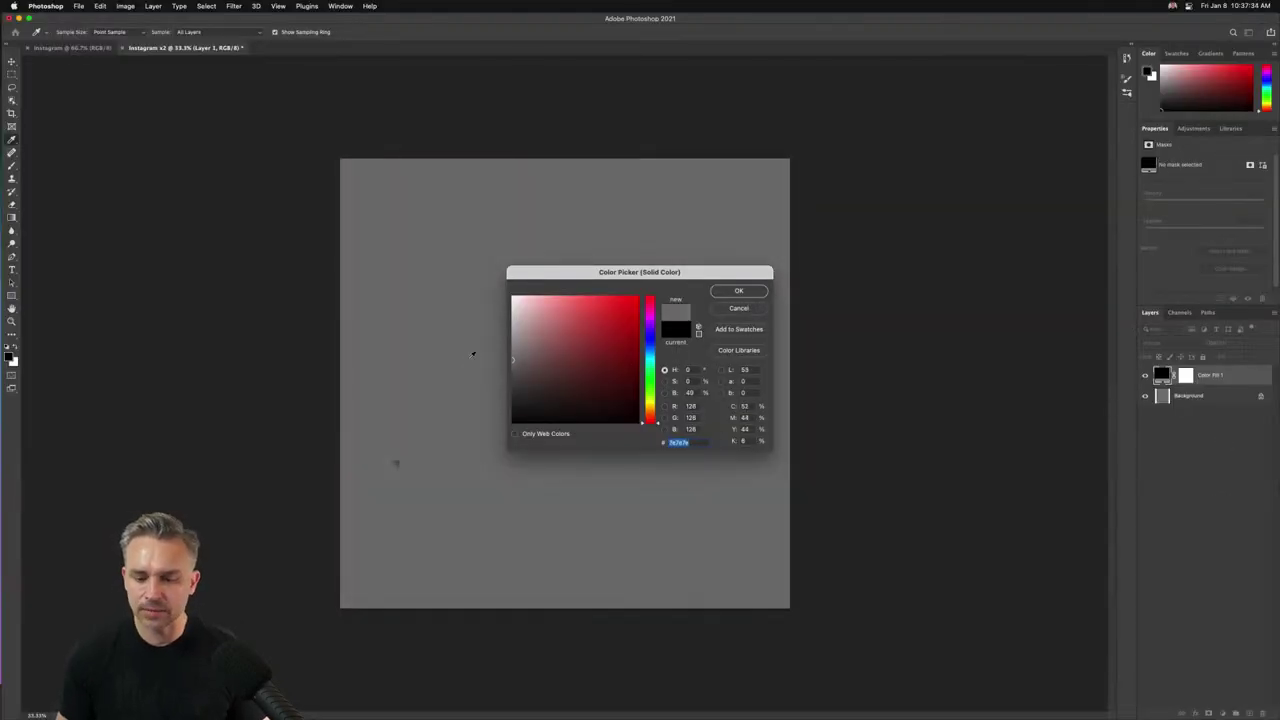
pyautogui.moveTo(547, 356); pyautogui.dragTo(603, 340)
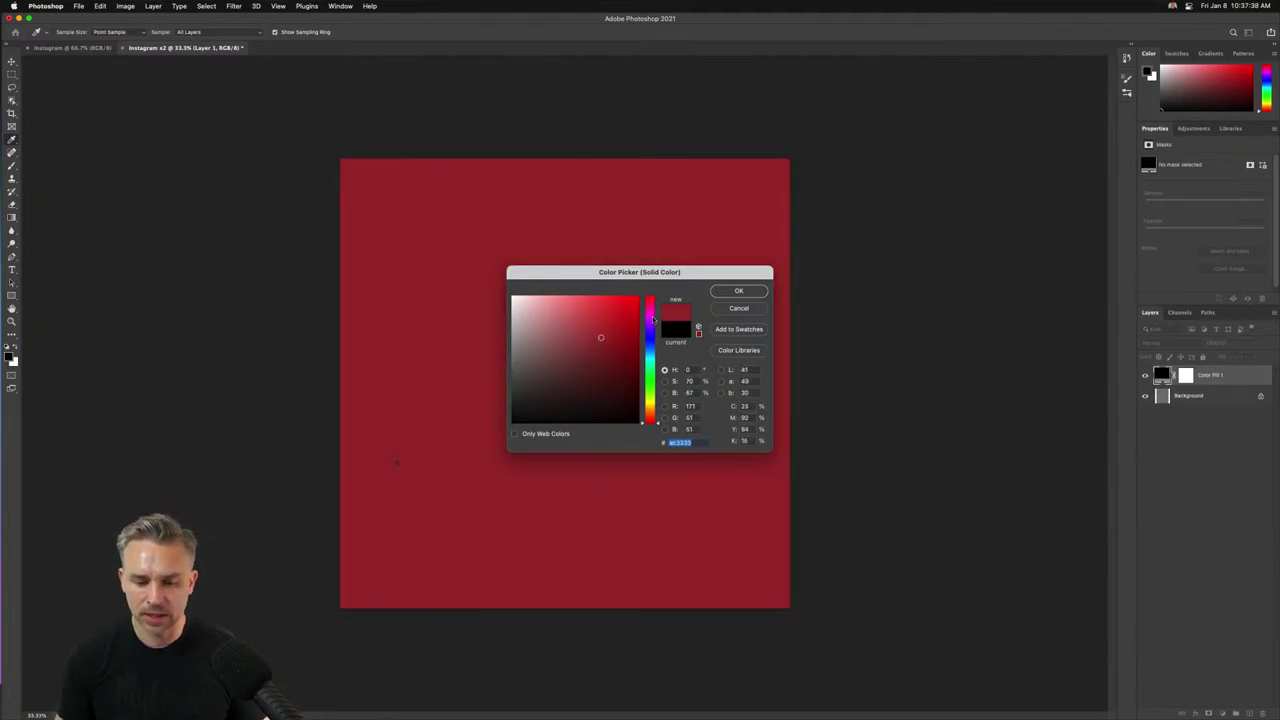
pyautogui.click(650, 318)
pyautogui.press('Return')
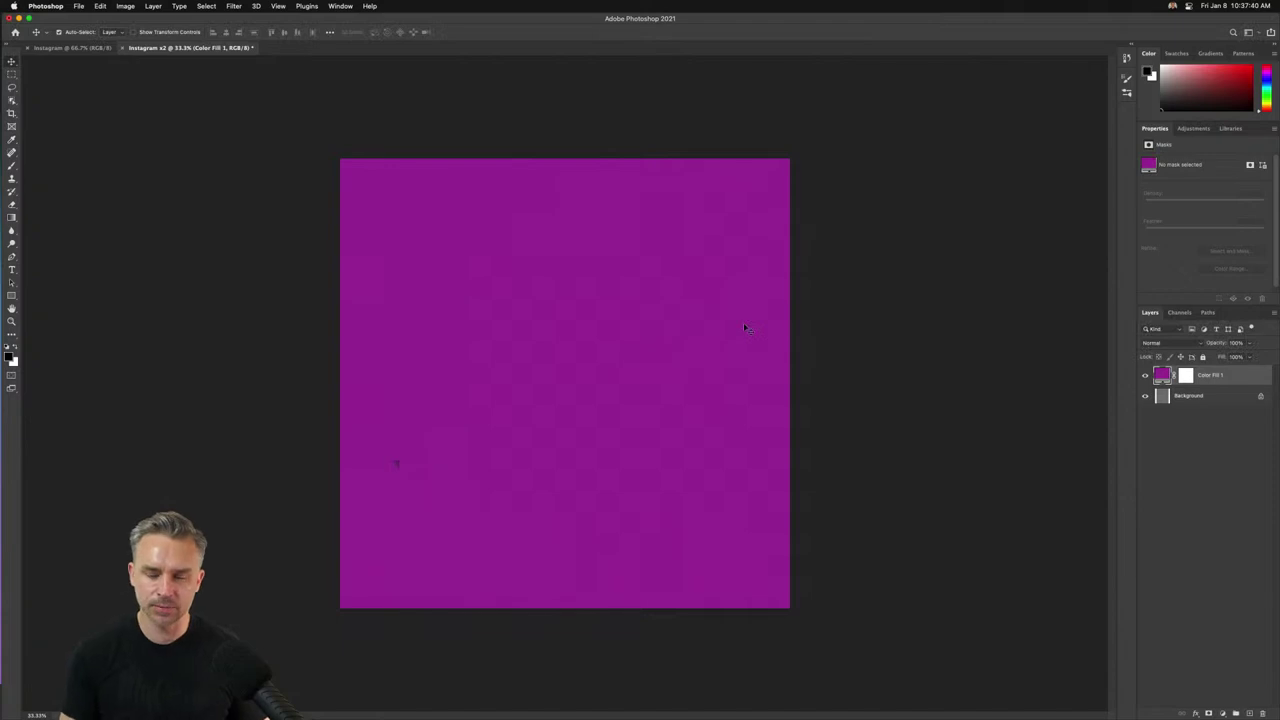
pyautogui.moveTo(1191, 400); pyautogui.dragTo(1262, 712)
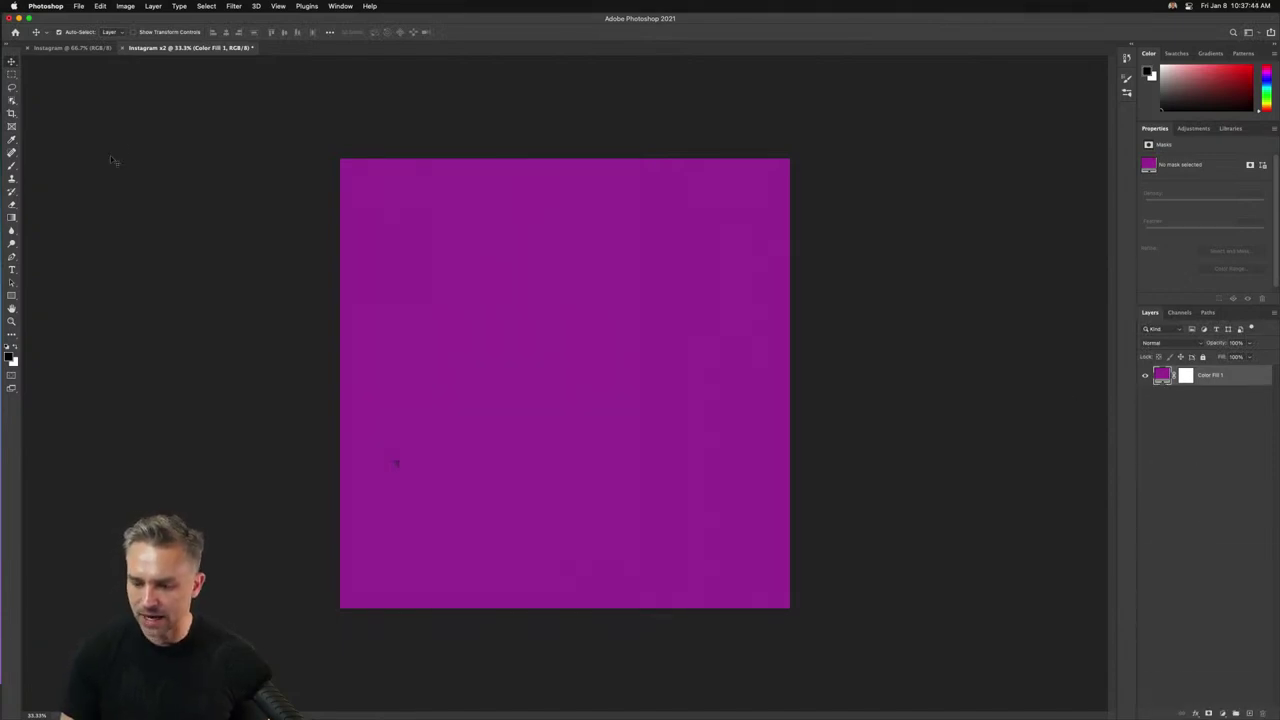
# Set the canvas width to 4000 pixels with Canvas Size.
pyautogui.click(125, 6)
pyautogui.press('Return')
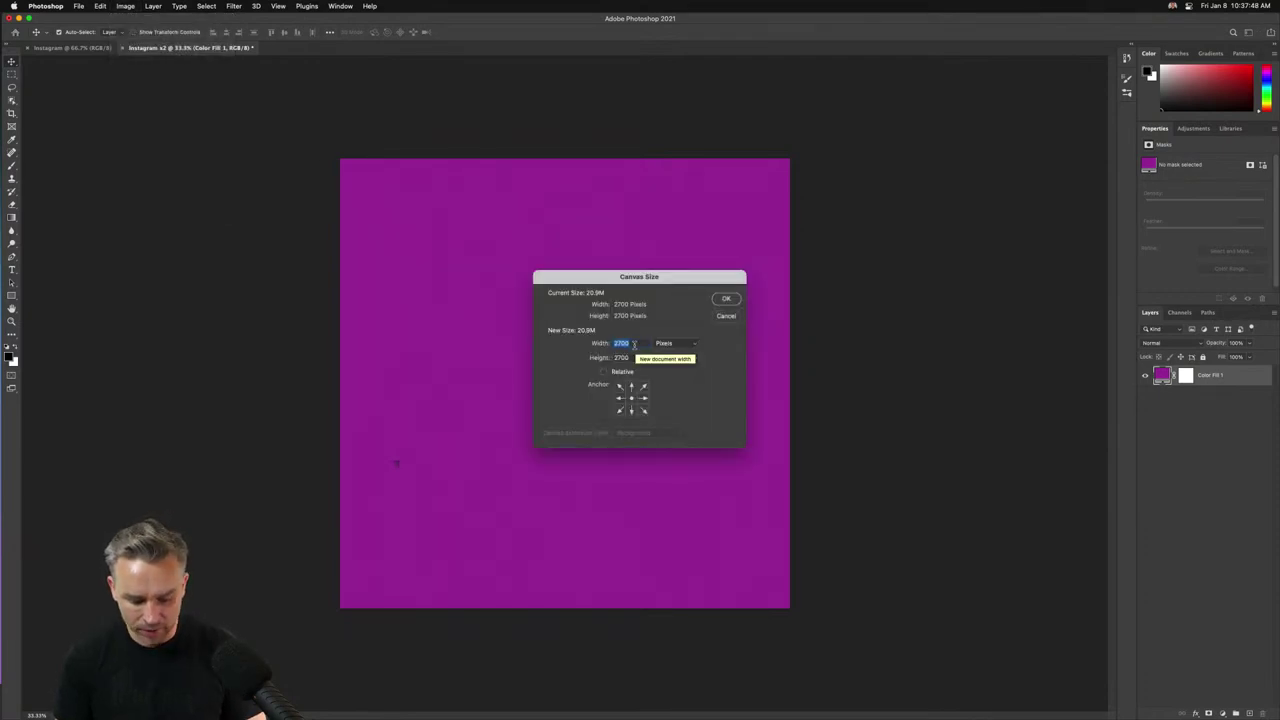
pyautogui.write('4000')
pyautogui.press('Return')
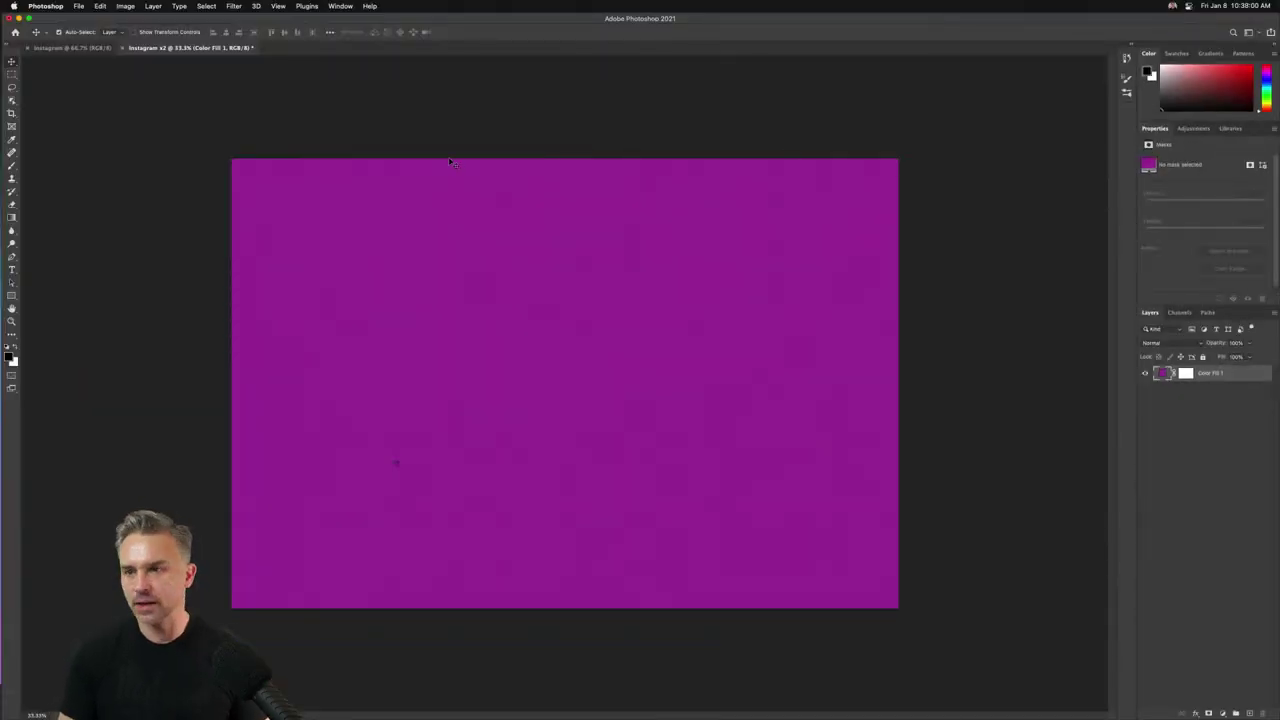
# Expand the collapsed panel column and pull the History panel out of it as a floating panel.
pyautogui.press('m')
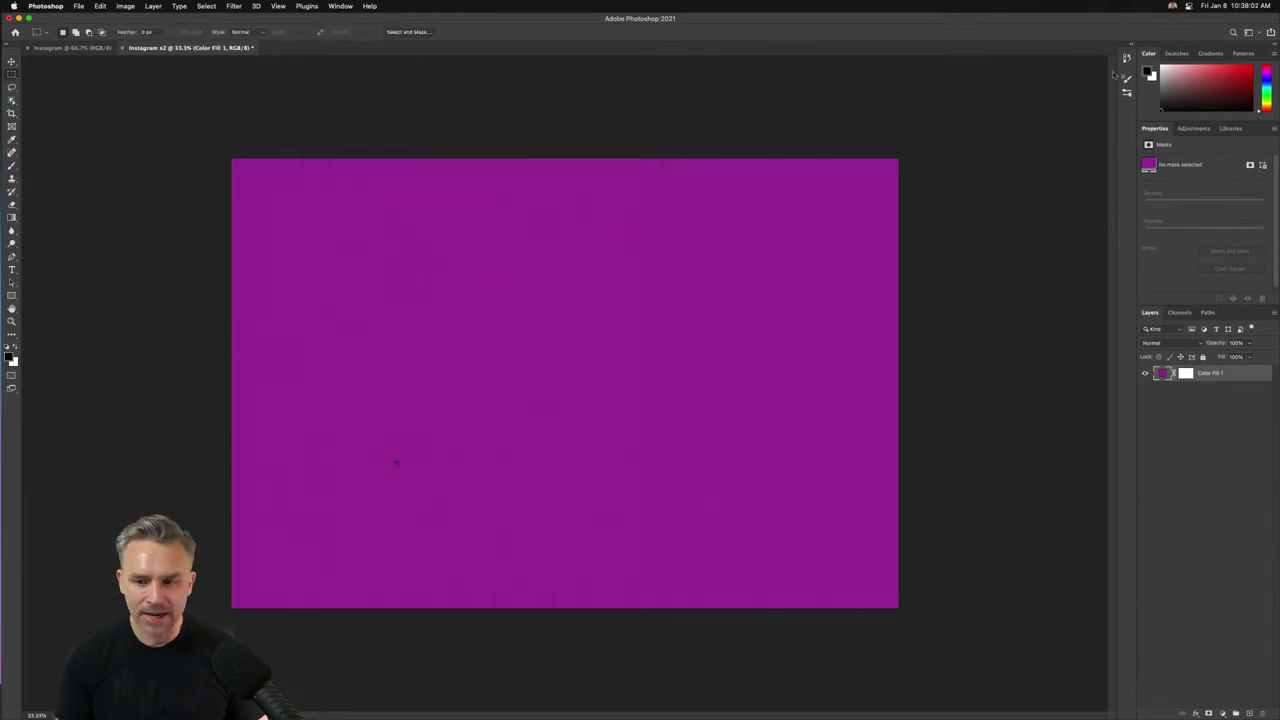
pyautogui.click(340, 6)
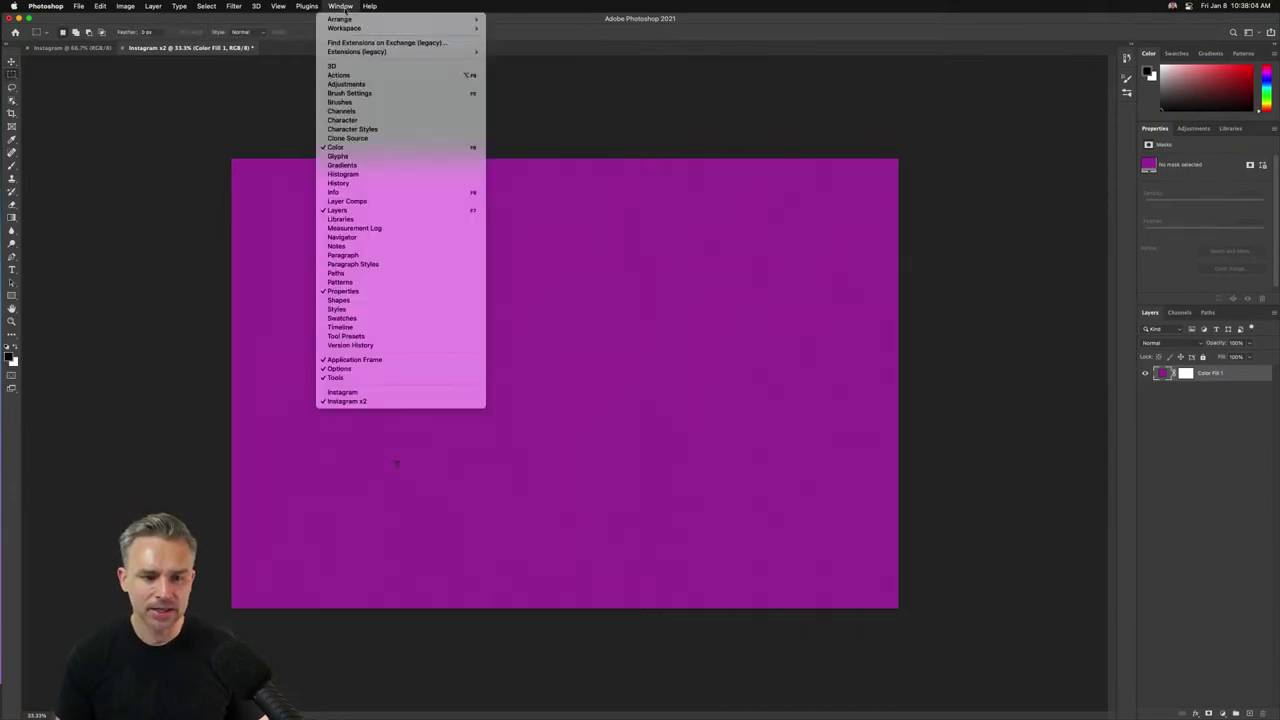
pyautogui.moveTo(420, 28)
pyautogui.click(513, 30)
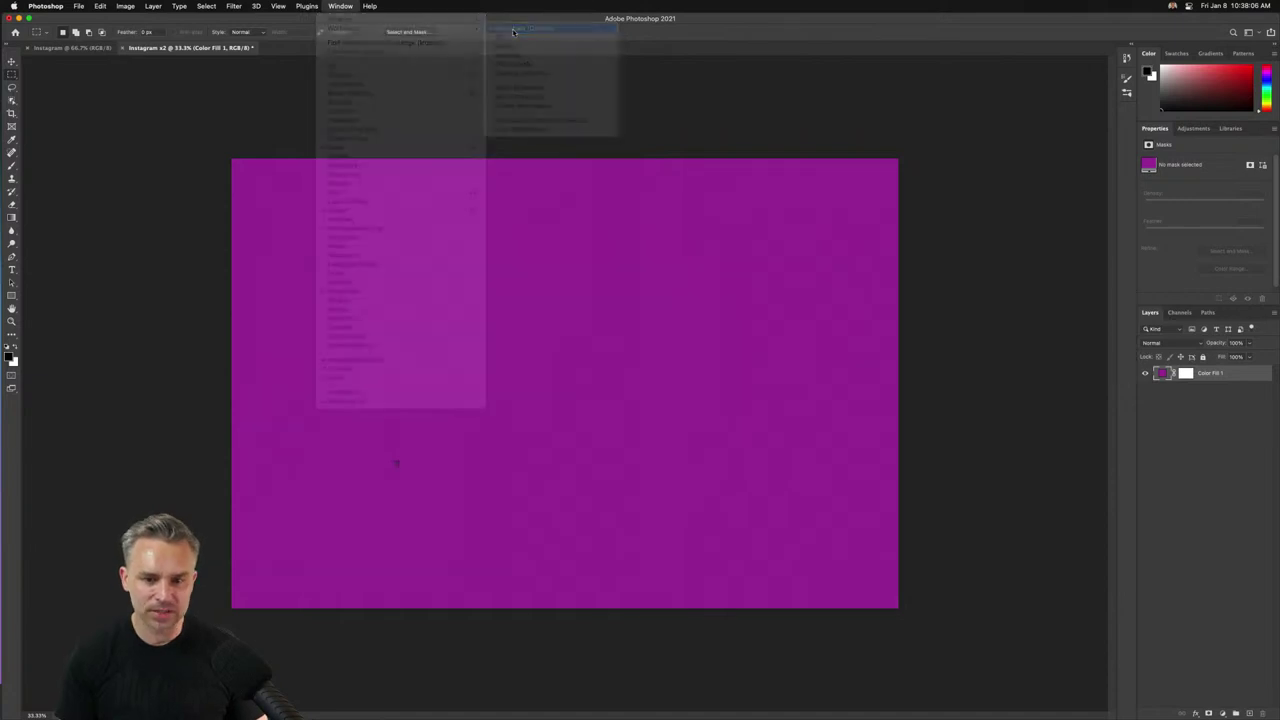
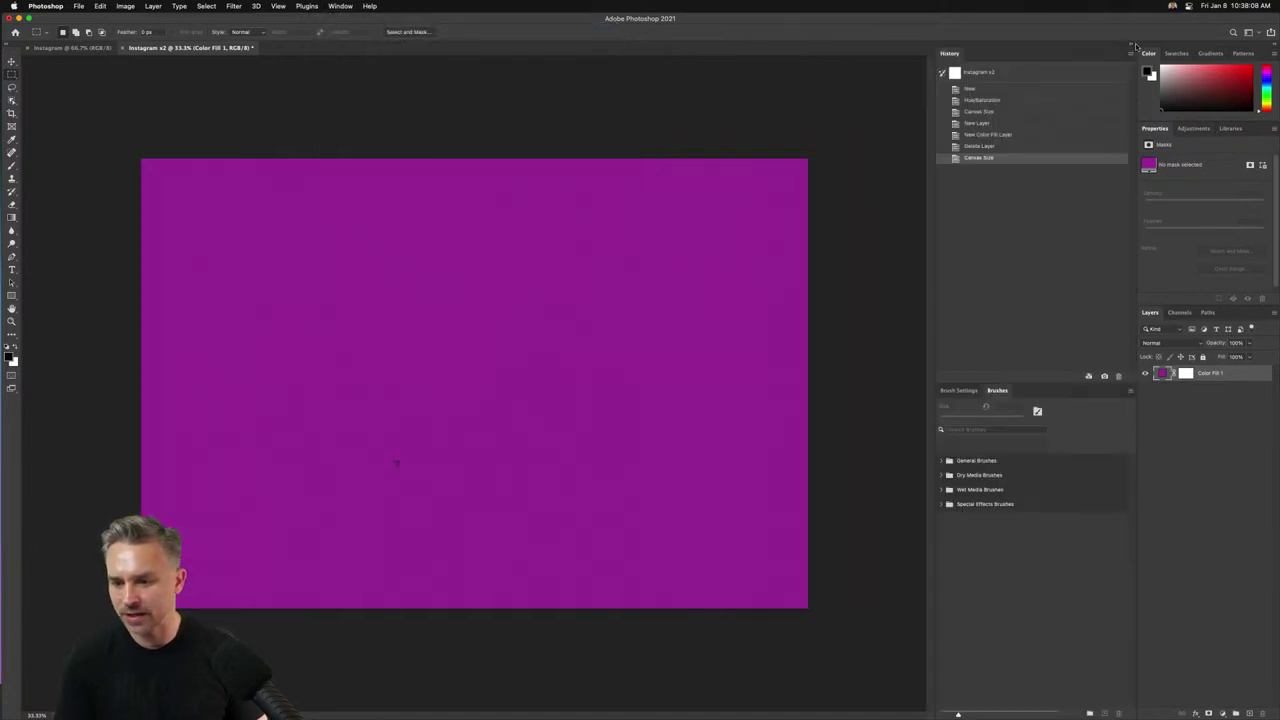
pyautogui.moveTo(955, 52)
pyautogui.mouseDown()
pyautogui.moveTo(1214, 292)
pyautogui.moveTo(1214, 308)
pyautogui.mouseUp()
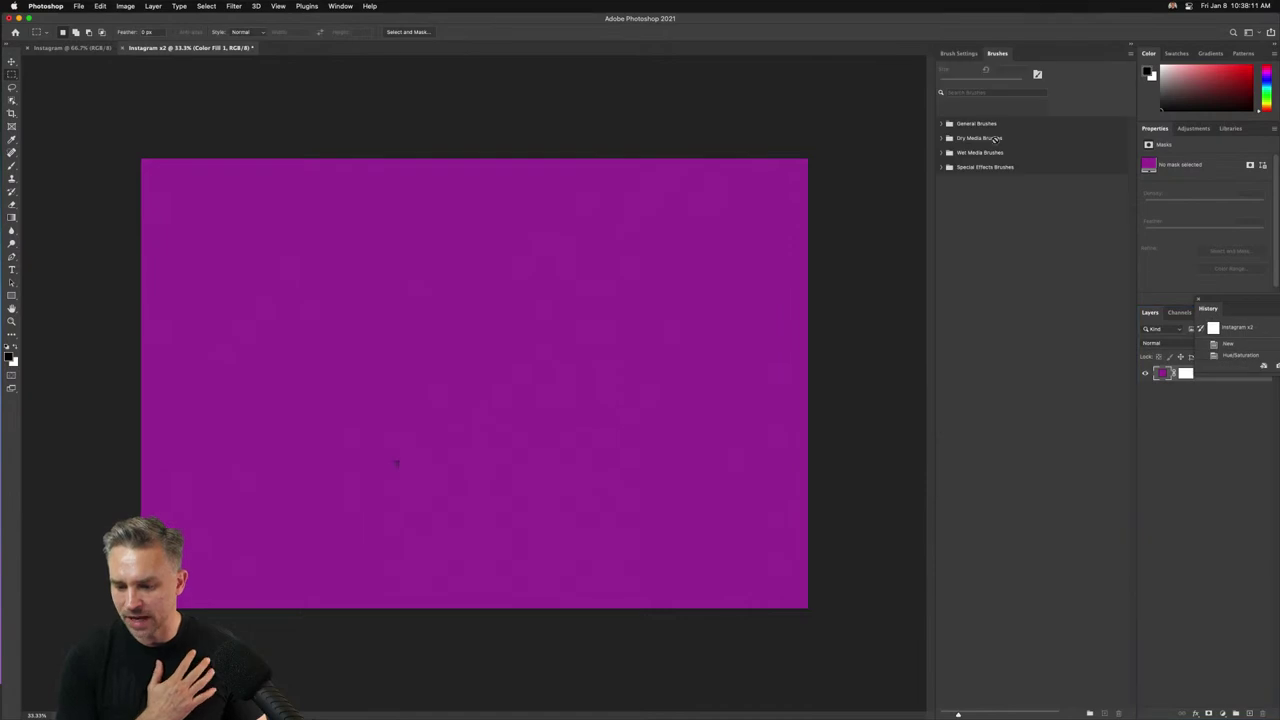
# Group the Libraries panel with Brush Settings and Brushes, and close the Color, Swatches, Gradients and Patterns panels.
pyautogui.click(962, 54)
pyautogui.moveTo(1231, 130)
pyautogui.mouseDown()
pyautogui.moveTo(1095, 80)
pyautogui.moveTo(1068, 155)
pyautogui.mouseUp()
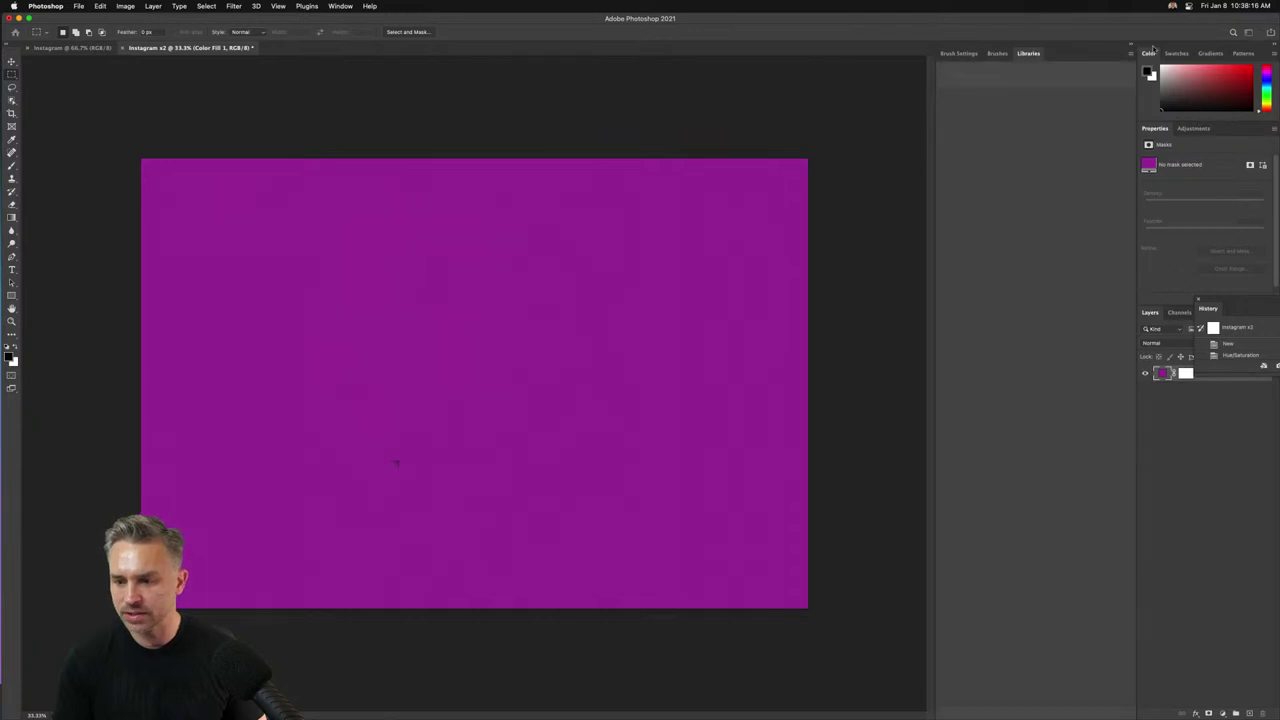
pyautogui.moveTo(1149, 53); pyautogui.dragTo(508, 127)
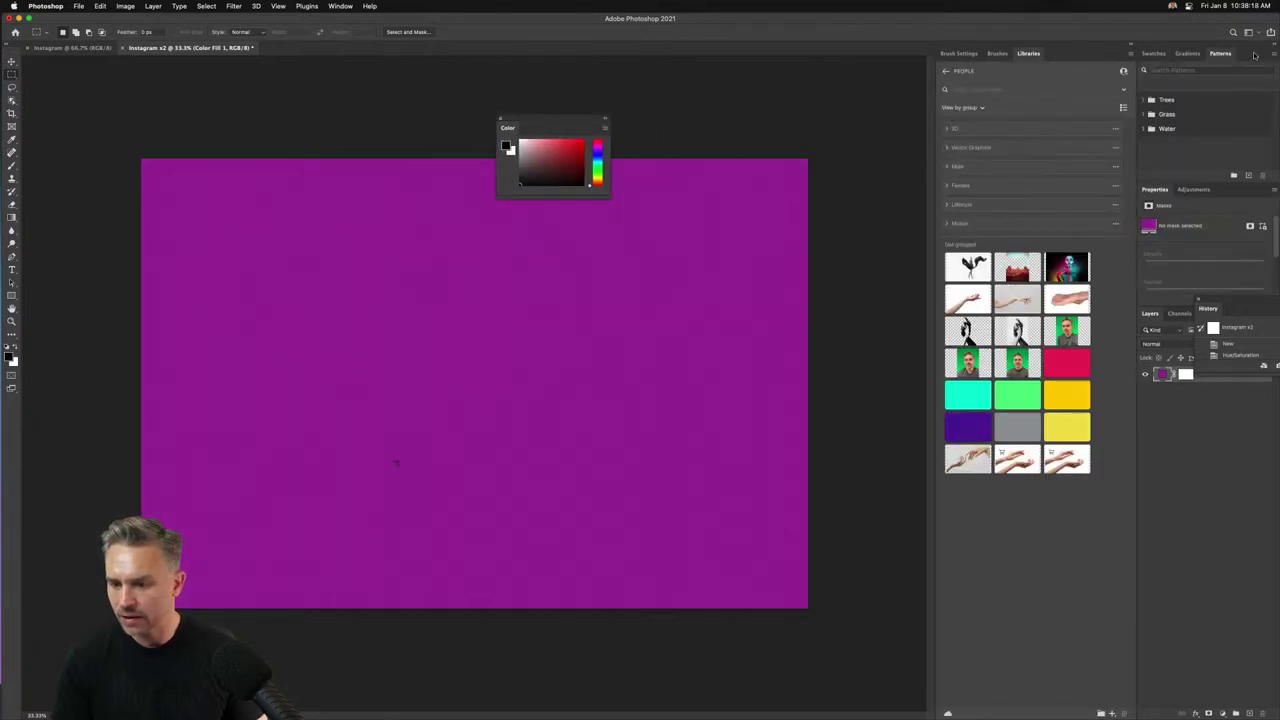
pyautogui.moveTo(1254, 55); pyautogui.dragTo(735, 262)
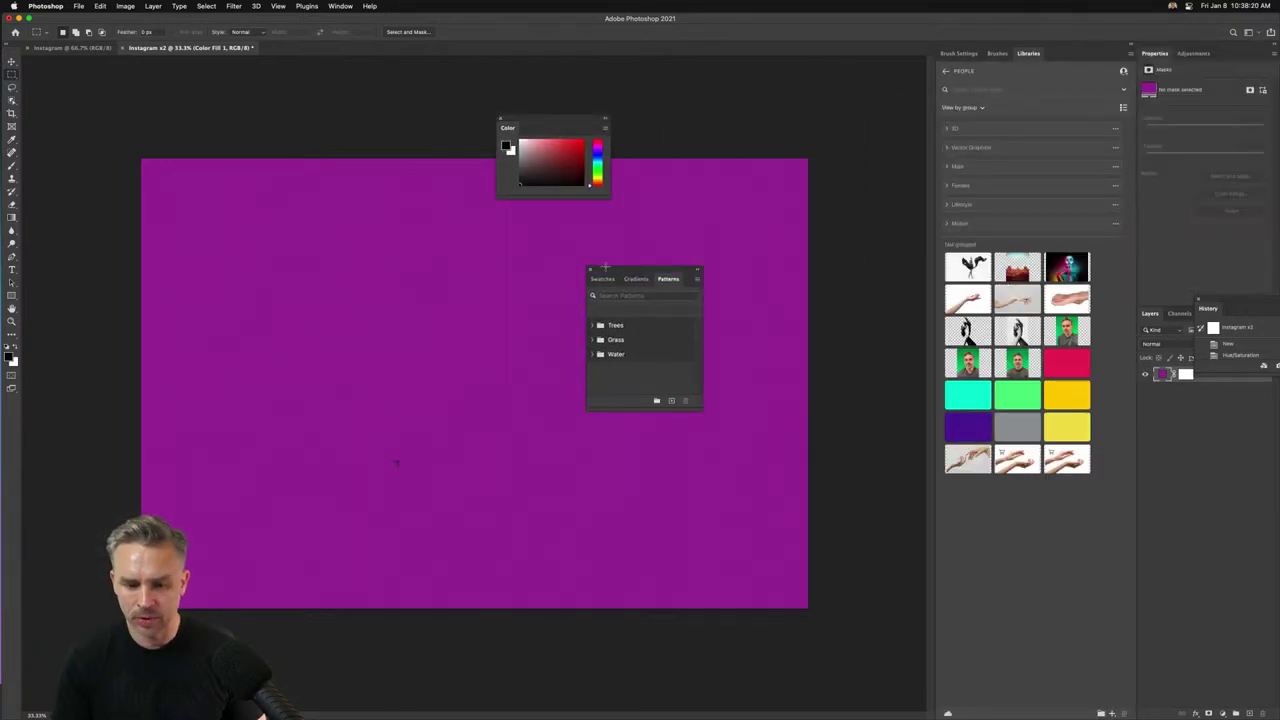
pyautogui.click(591, 271)
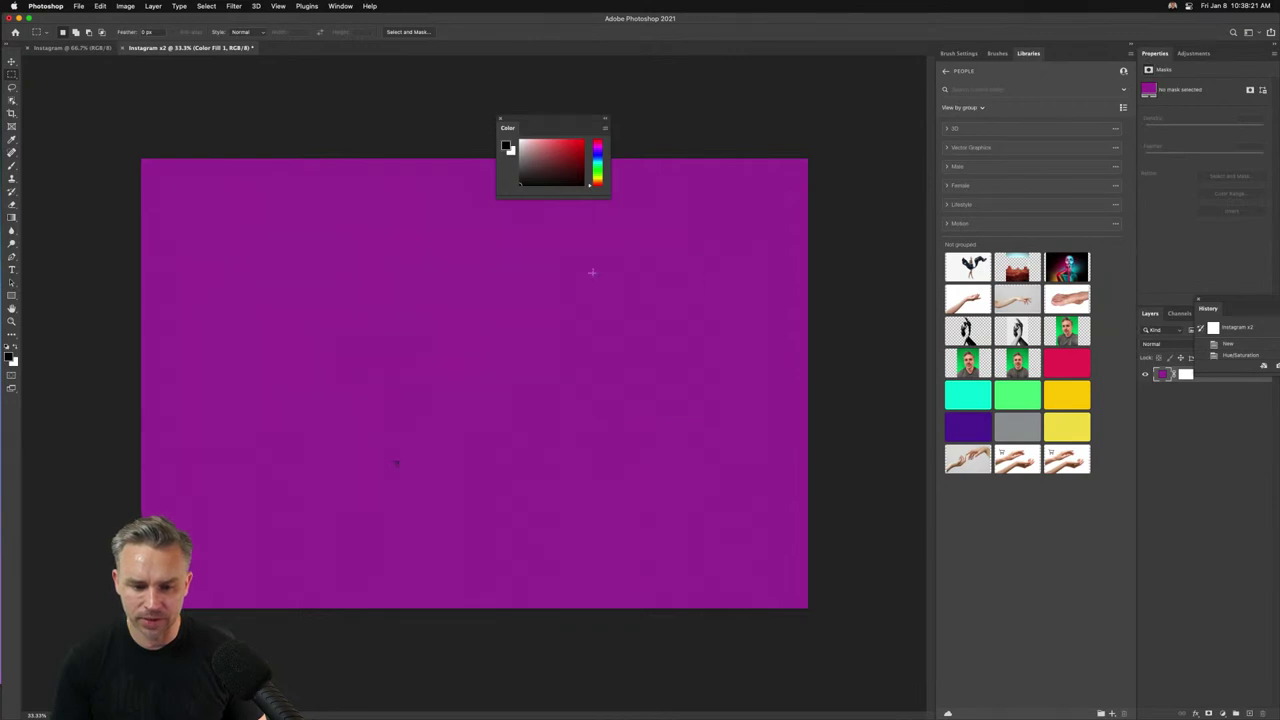
pyautogui.click(499, 118)
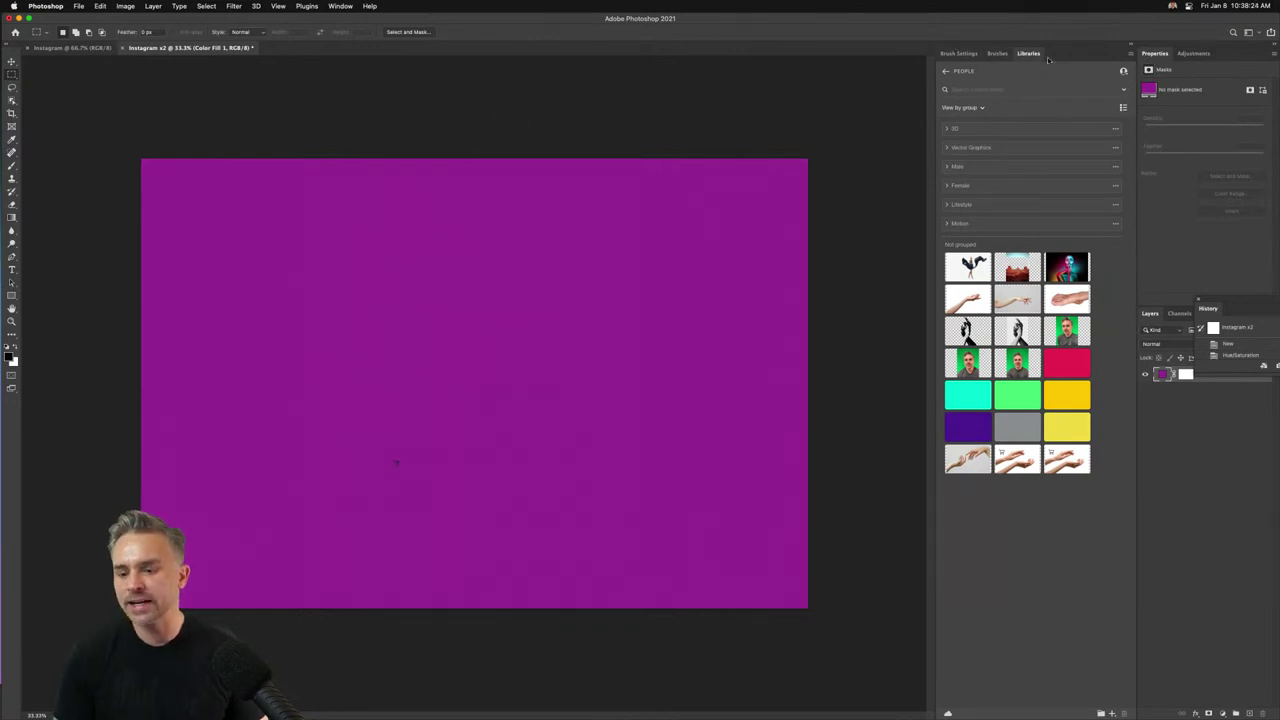
# Dock the floating History panel with Layers, Channels and Paths, and keep Libraries in front of Brushes.
pyautogui.moveTo(1202, 338); pyautogui.dragTo(1213, 318)
pyautogui.click(1150, 313)
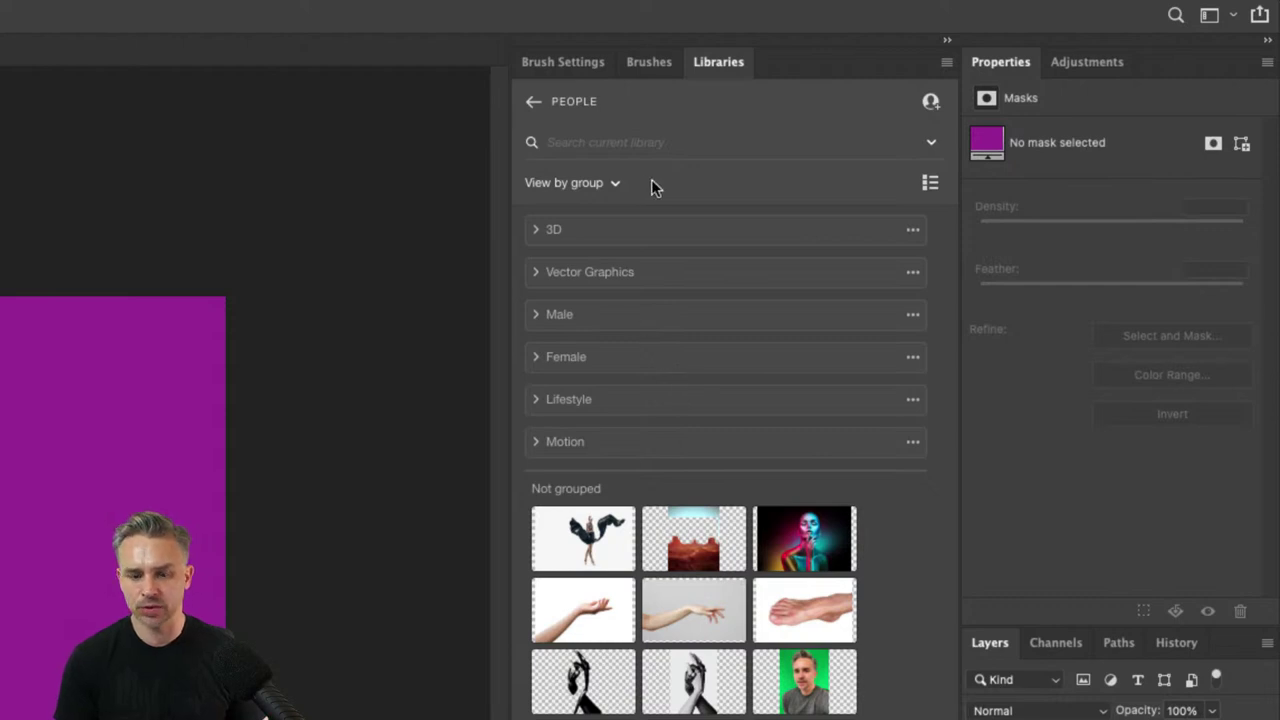
pyautogui.click(650, 63)
pyautogui.click(720, 63)
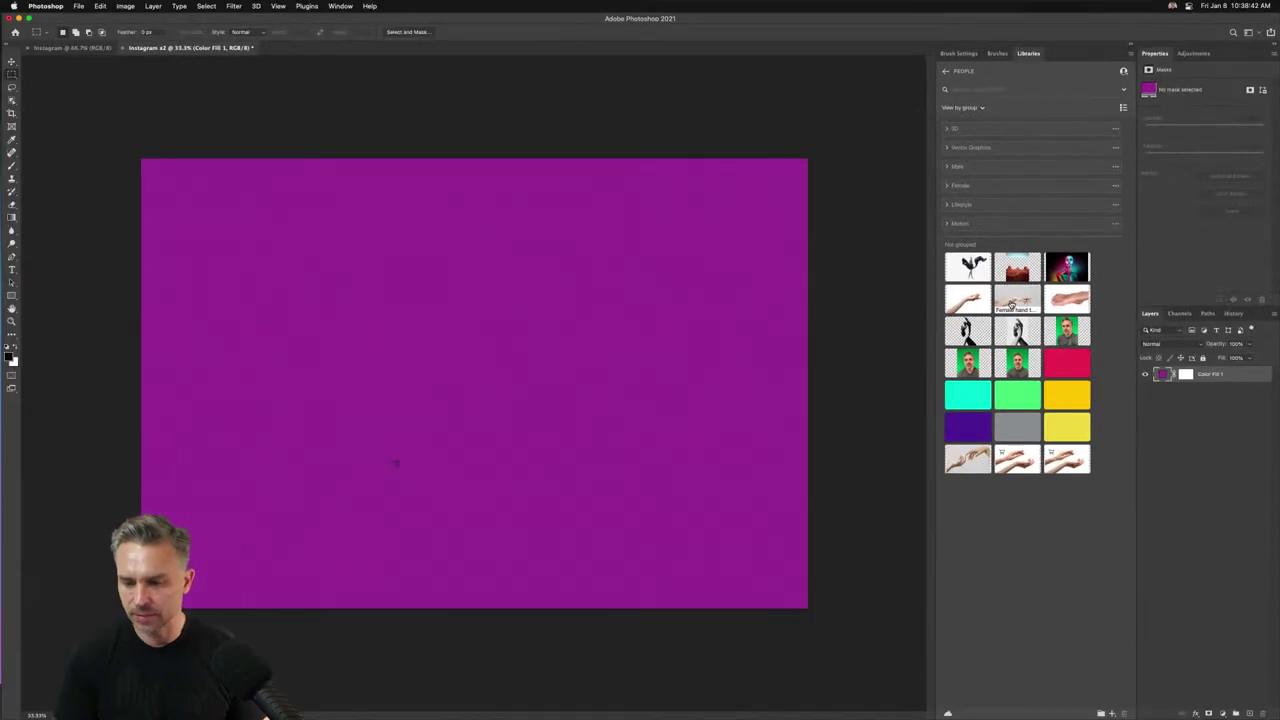
# Place the female hand on gray background image from the PEOPLE library and enlarge it to about 2850 px wide near the canvas centre.
pyautogui.moveTo(396, 462); pyautogui.dragTo(396, 462)
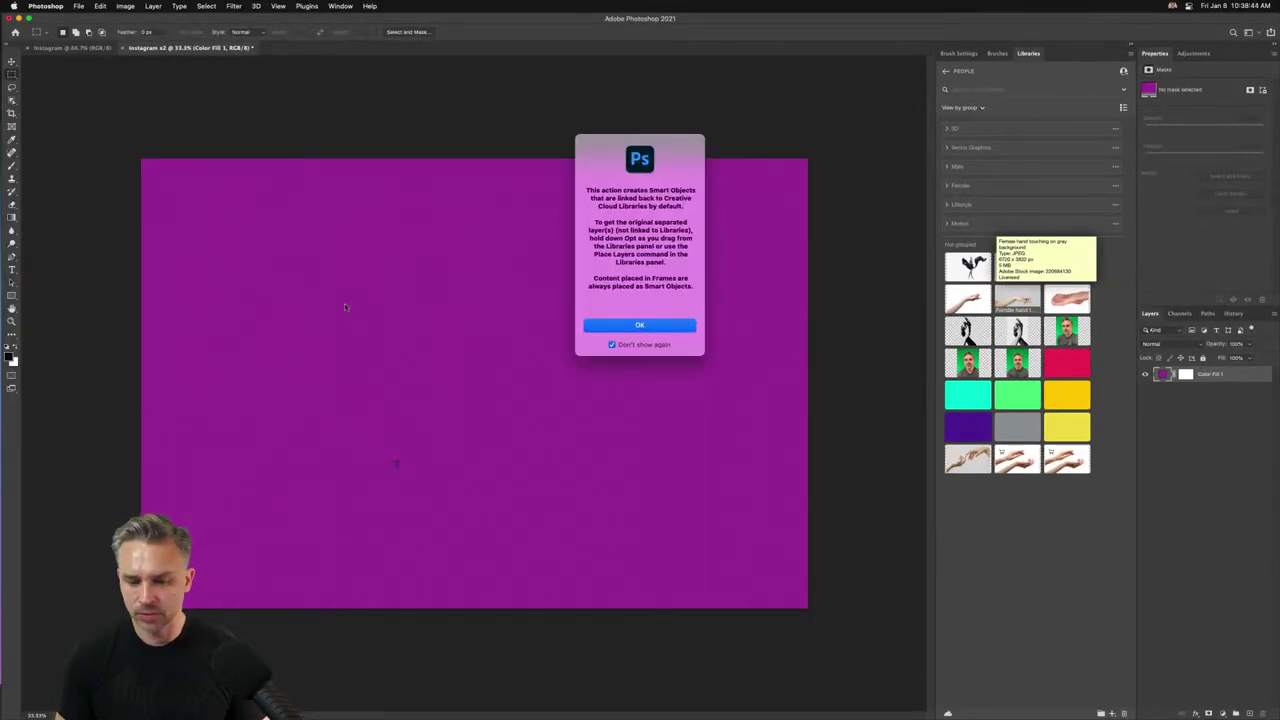
pyautogui.click(612, 326)
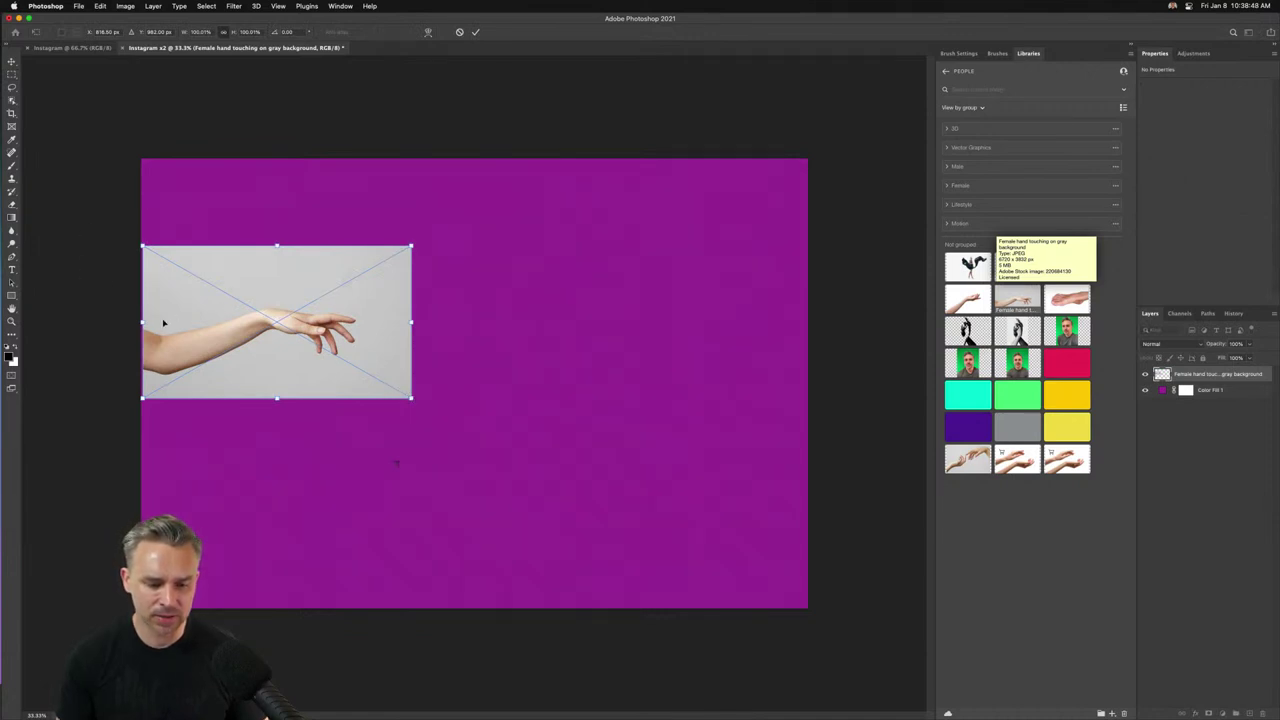
pyautogui.moveTo(163, 322); pyautogui.dragTo(394, 374)
pyautogui.moveTo(346, 306); pyautogui.dragTo(140, 175)
pyautogui.moveTo(236, 310); pyautogui.dragTo(333, 349)
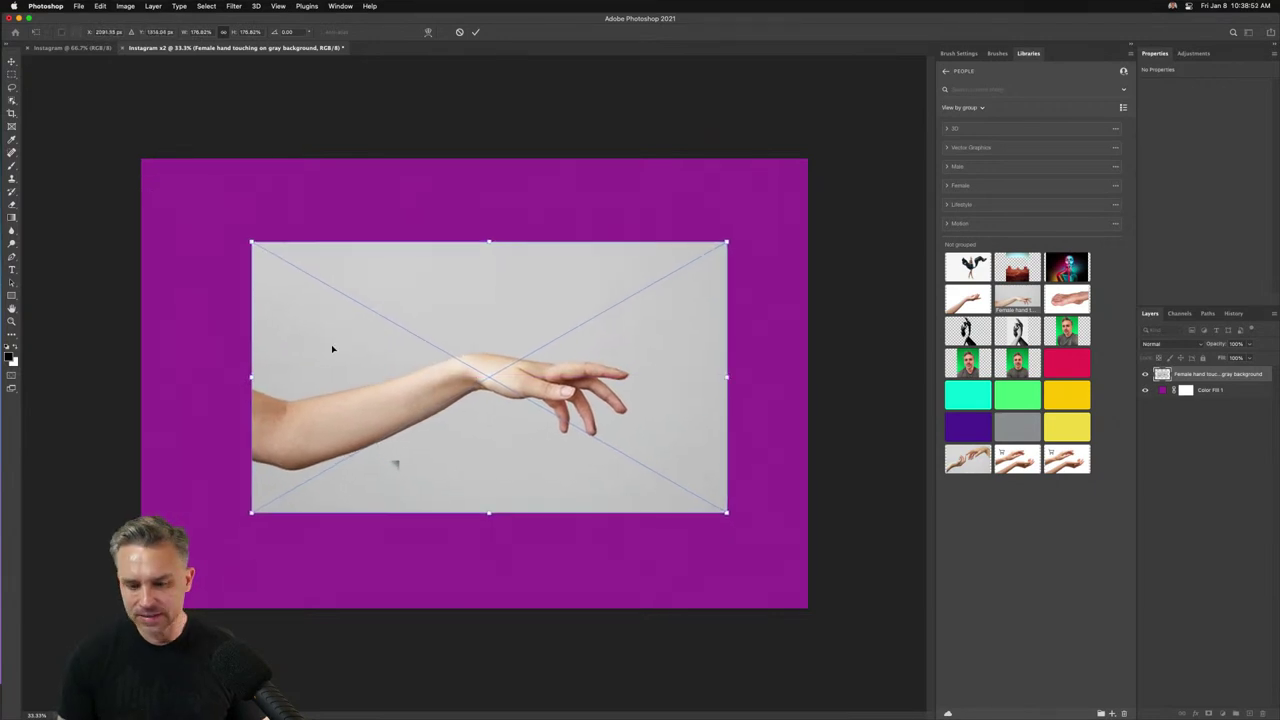
pyautogui.press('Return')
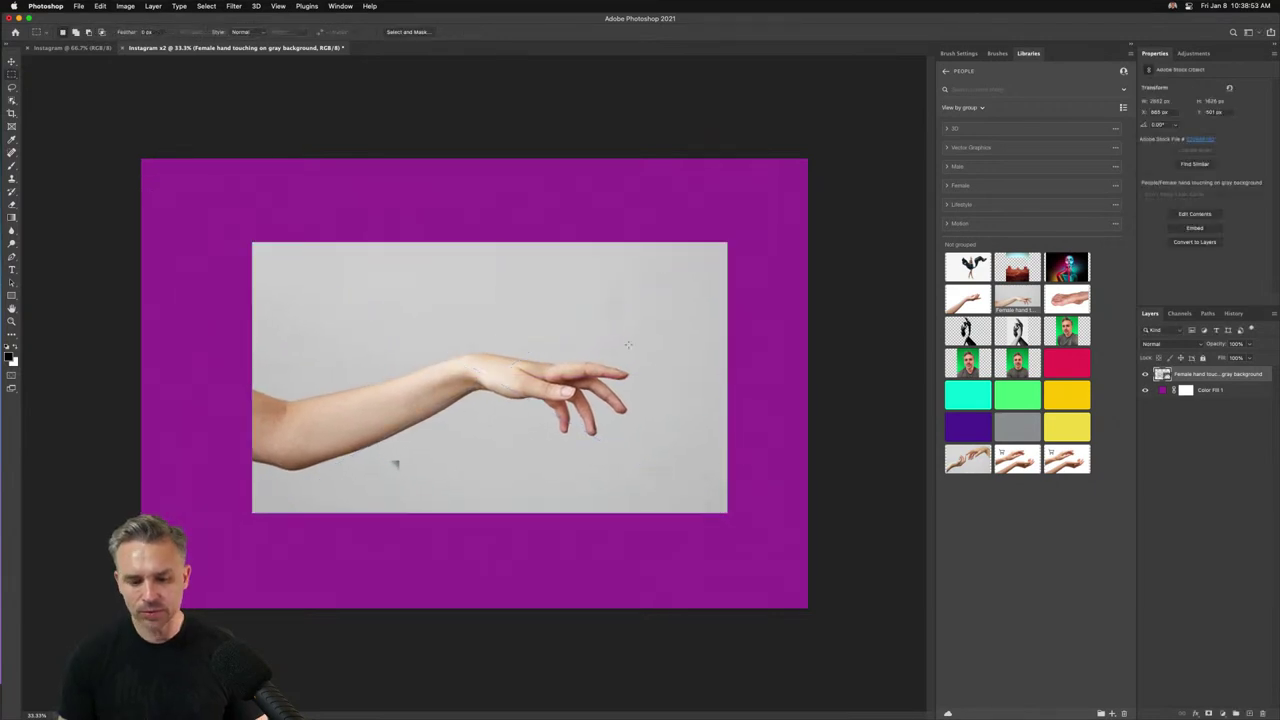
# Rasterize the hand image layer and remove its gray background.
pyautogui.rightClick(1212, 384)
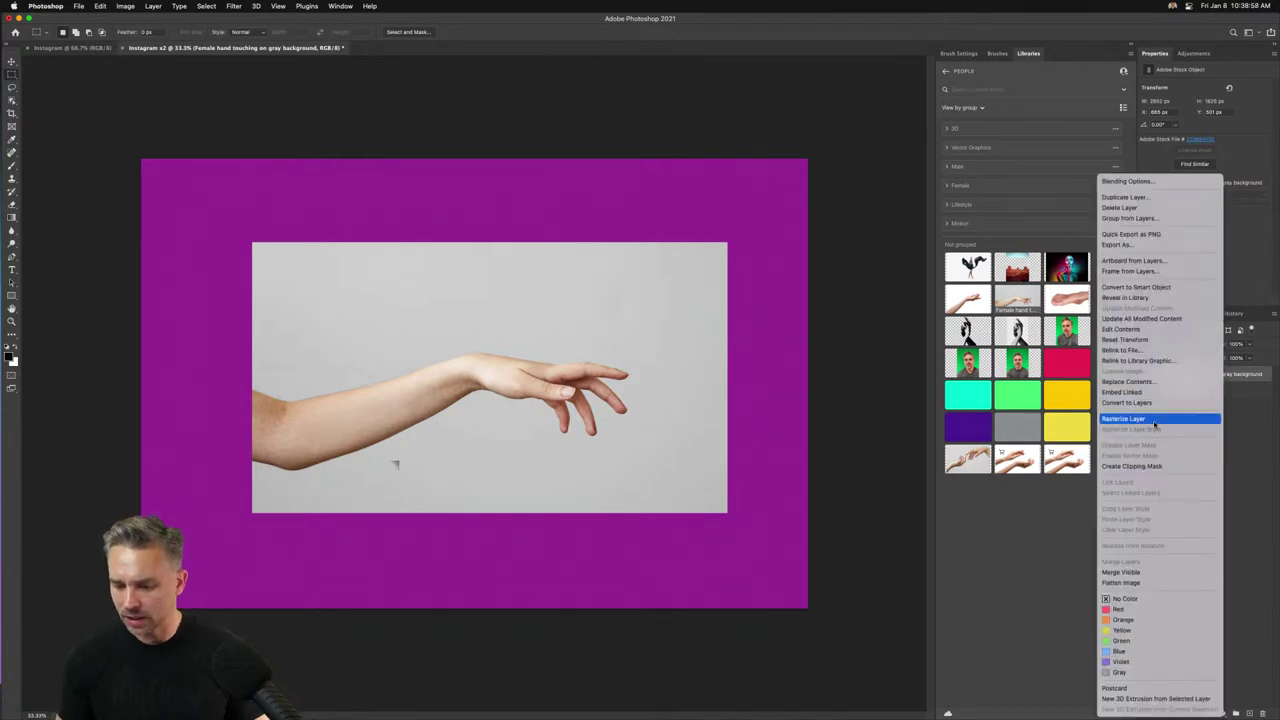
pyautogui.click(1153, 141)
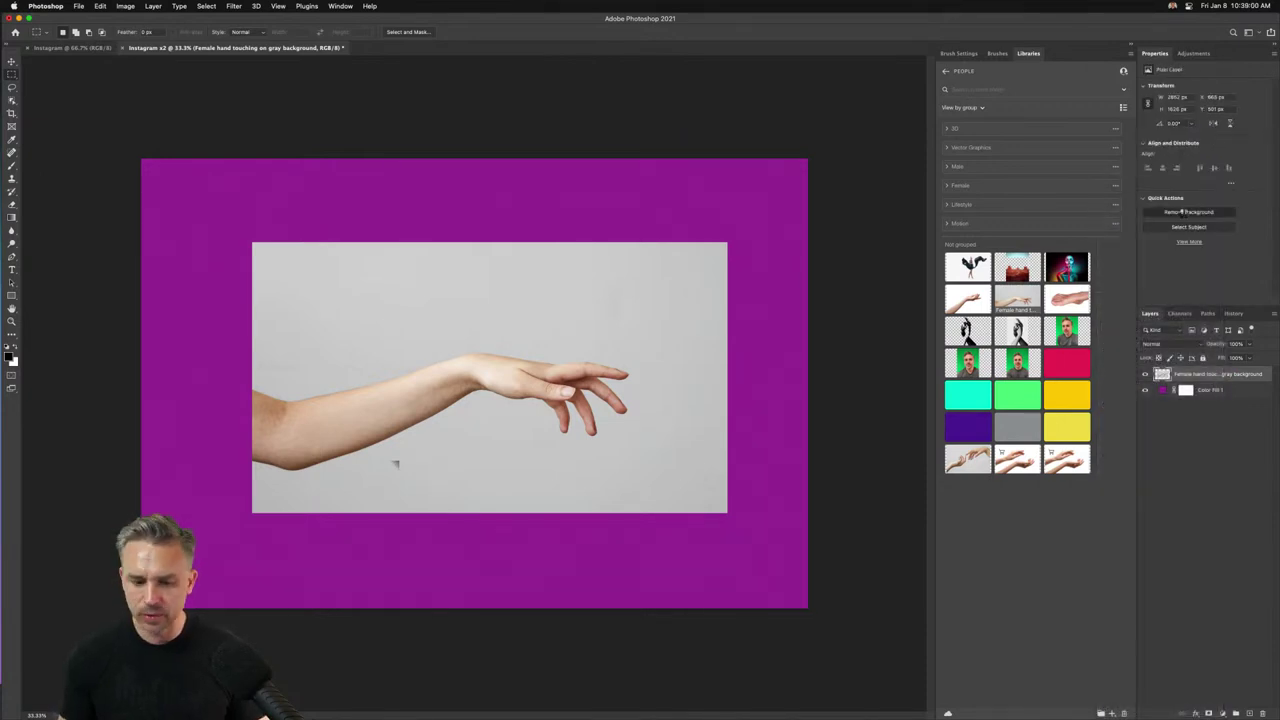
pyautogui.click(1183, 212)
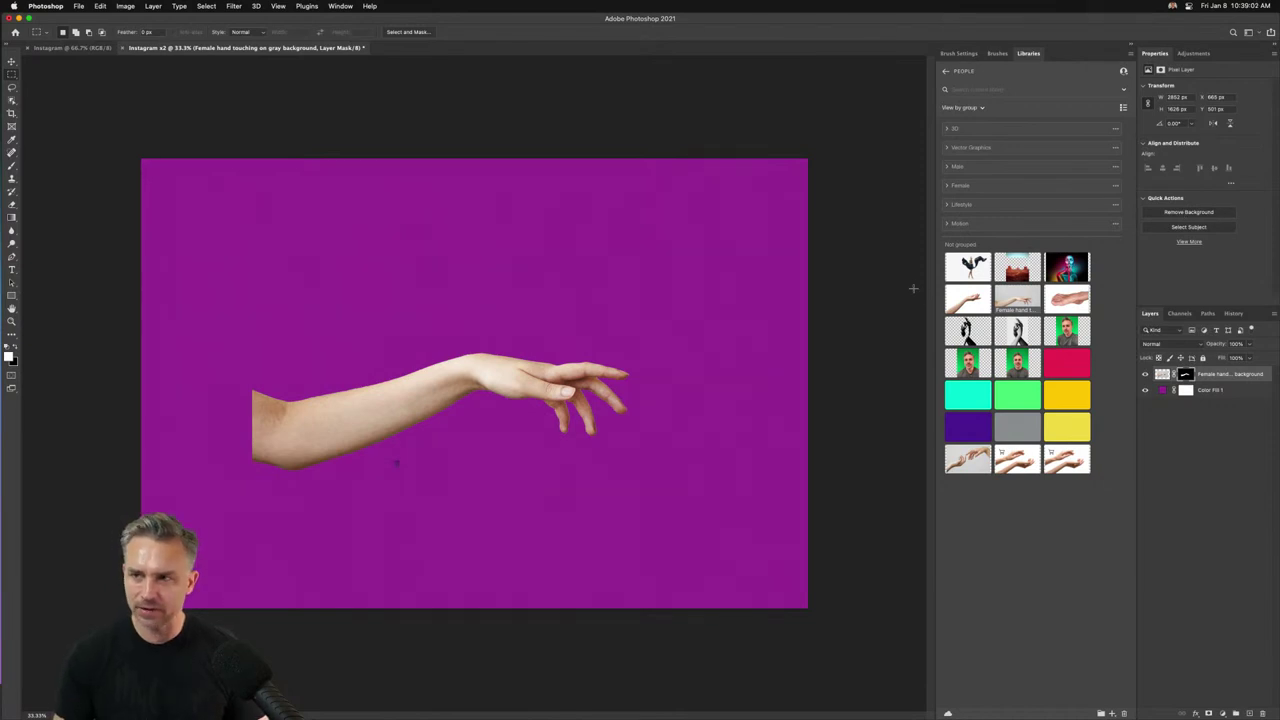
# Rotate the whole image 90° counter-clockwise so the hand points upward.
pyautogui.click(125, 6)
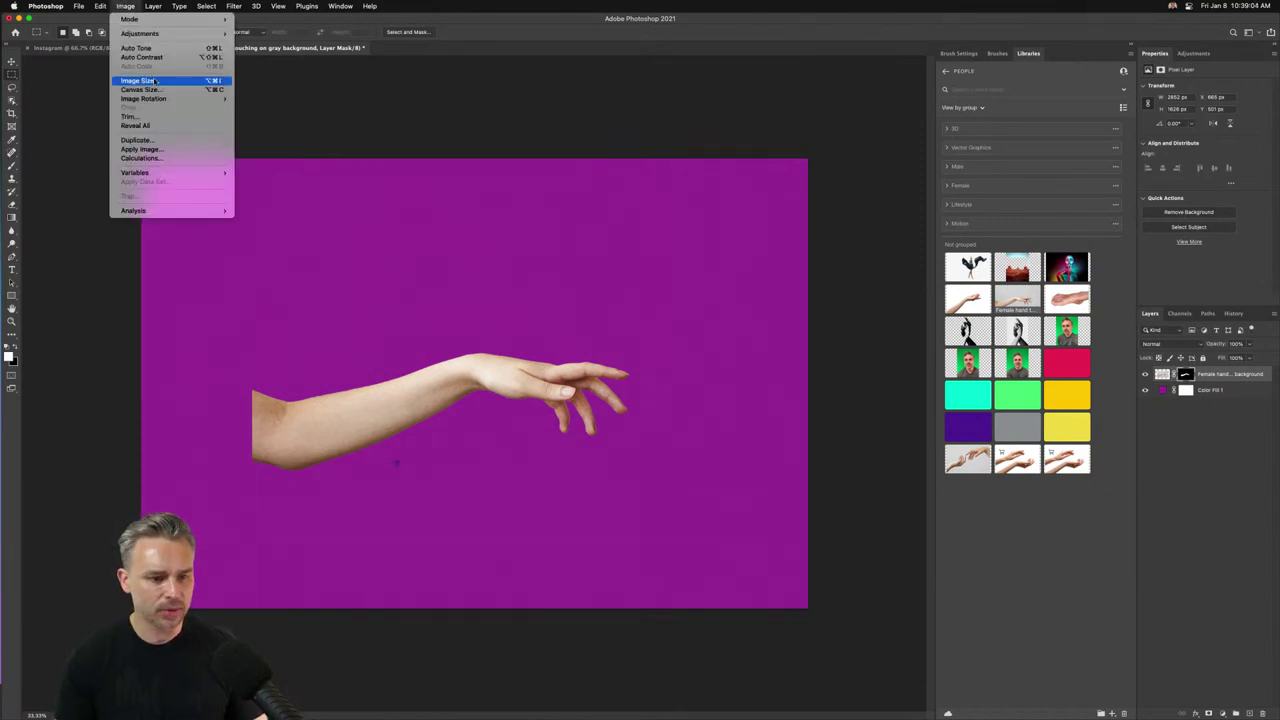
pyautogui.moveTo(163, 100)
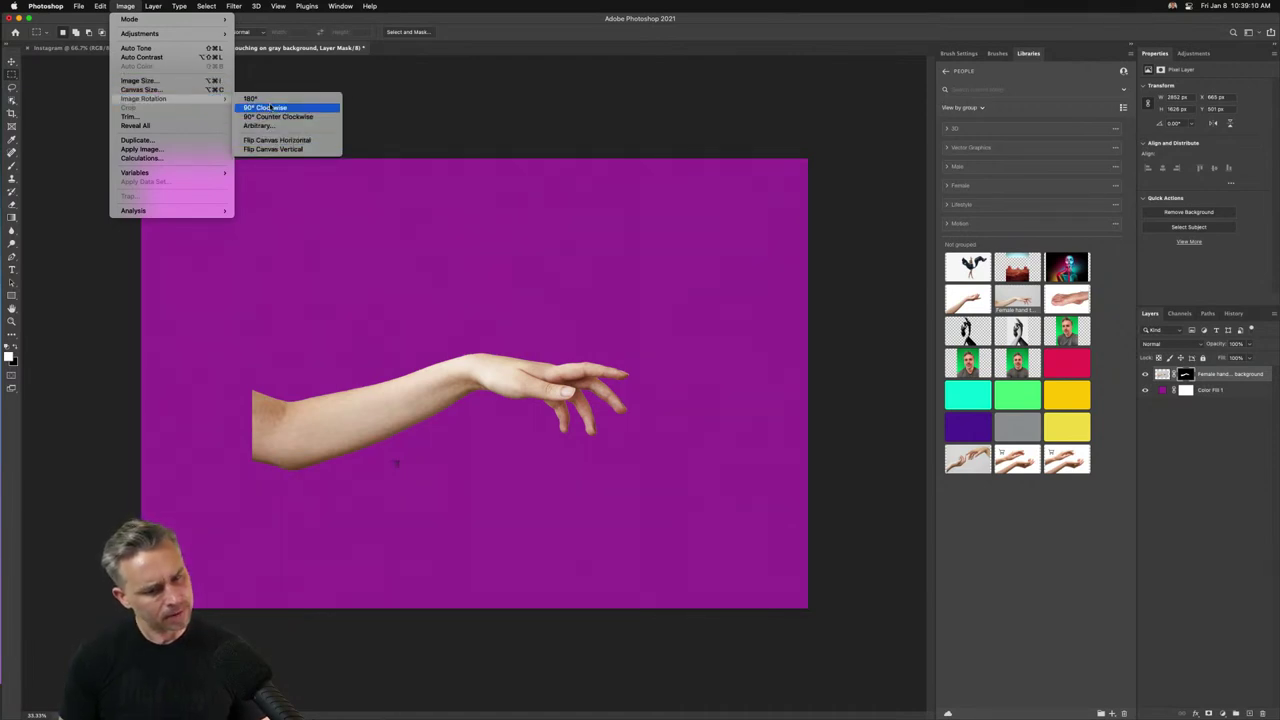
pyautogui.click(270, 107)
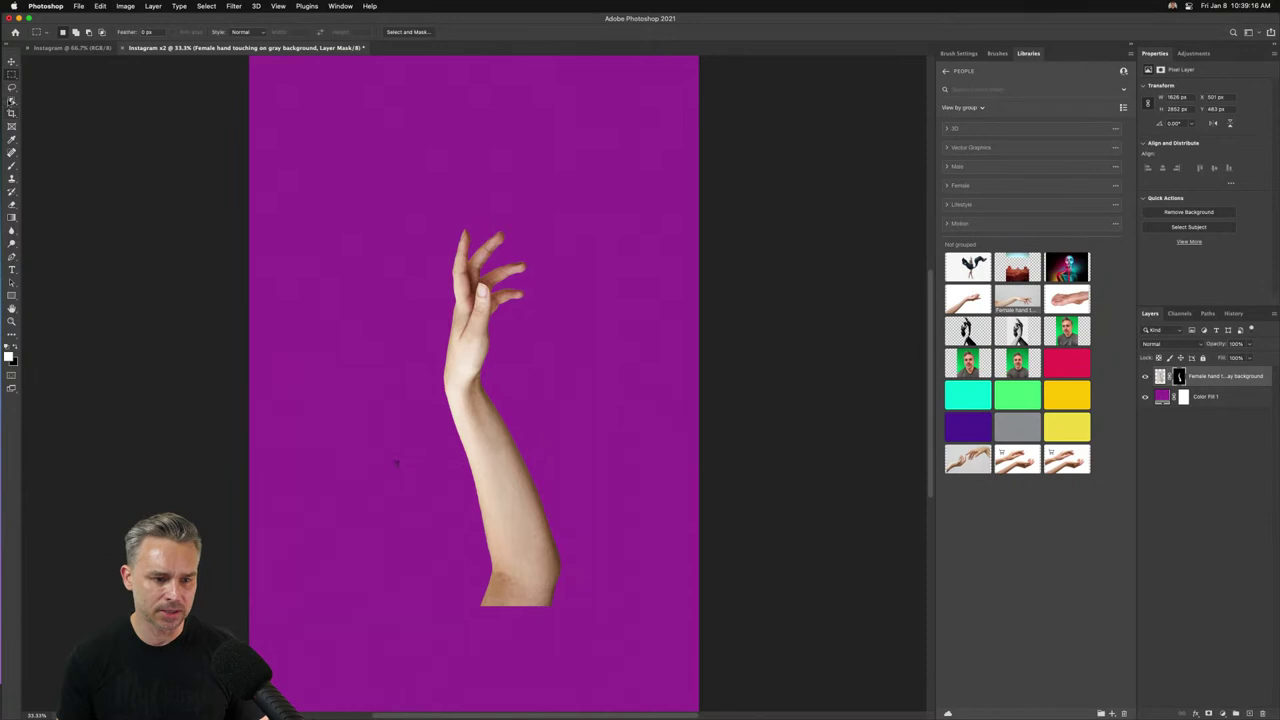
pyautogui.press('super+minus')
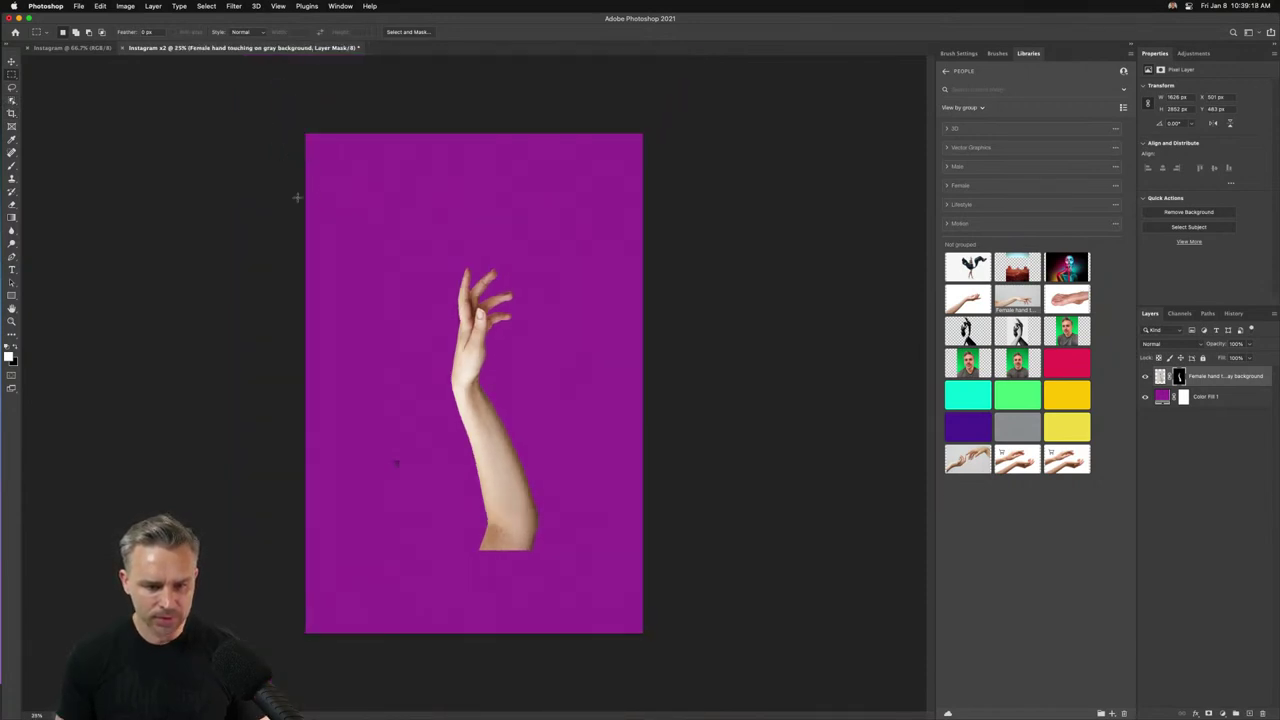
# Crop the image to a full-width rectangular selection around the hand, about 2700 by 3450 px.
pyautogui.moveTo(302, 164); pyautogui.dragTo(728, 597)
pyautogui.click(125, 6)
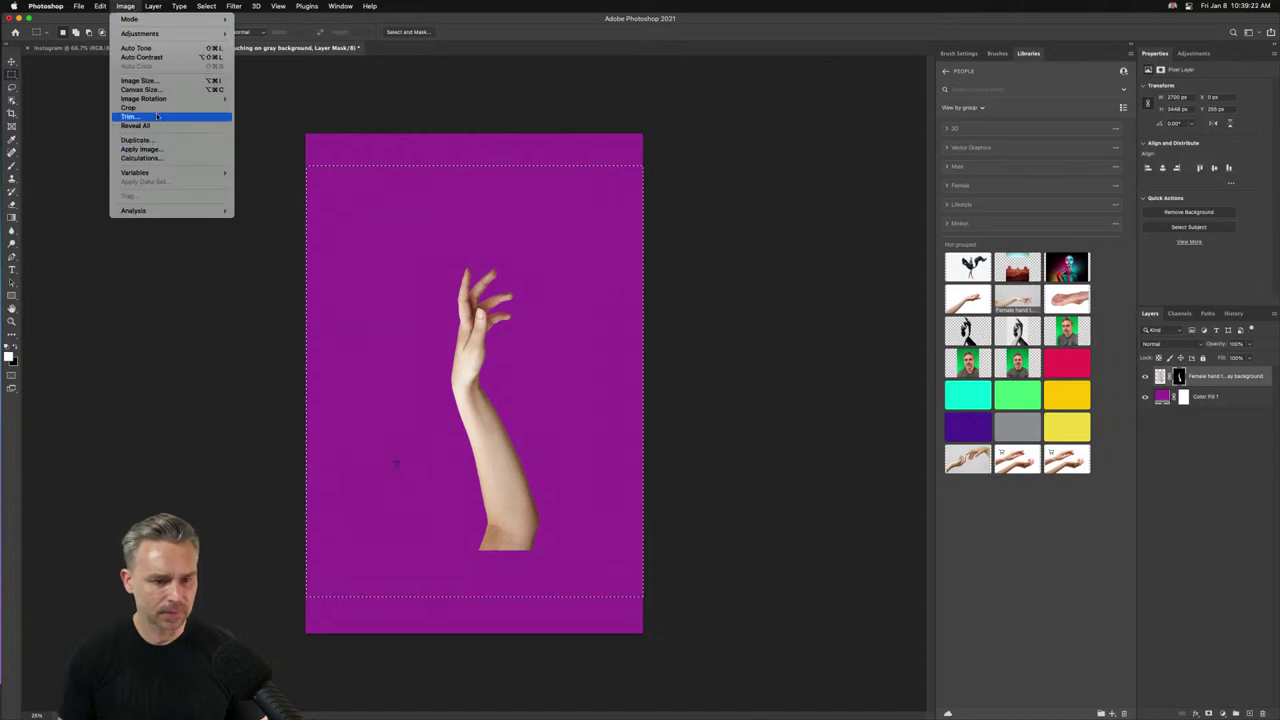
pyautogui.click(128, 107)
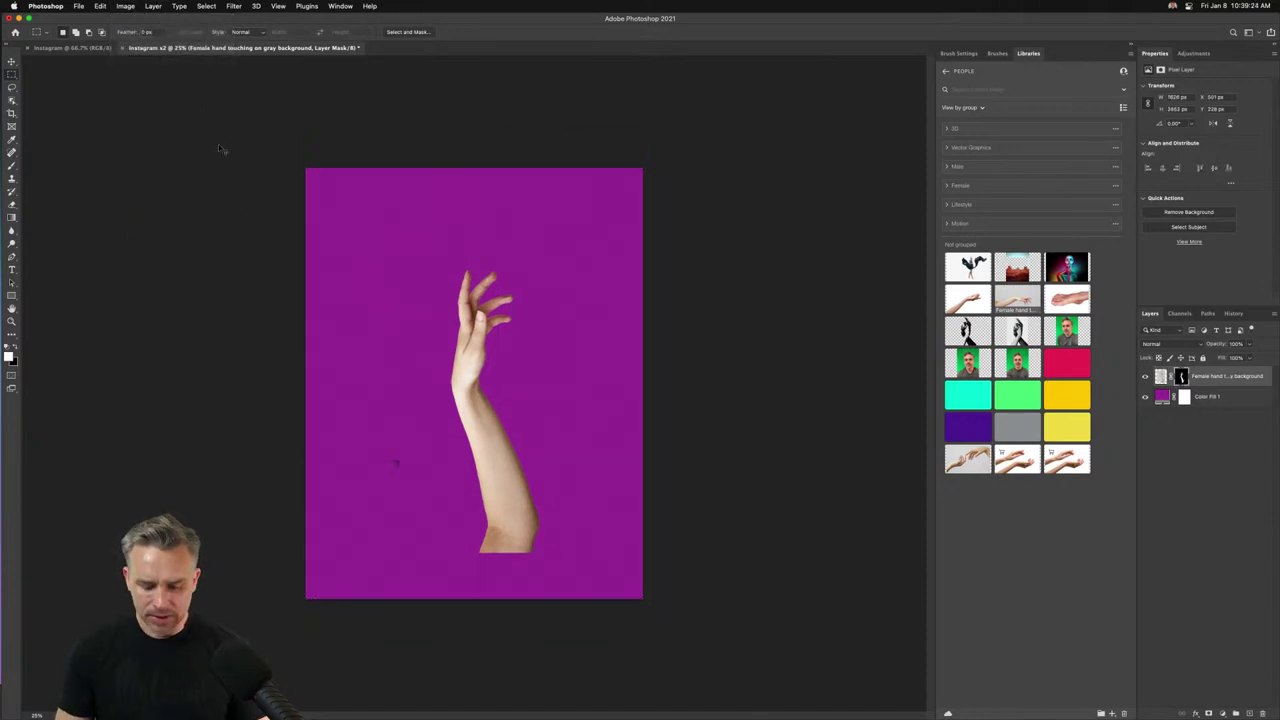
pyautogui.press('super+0')
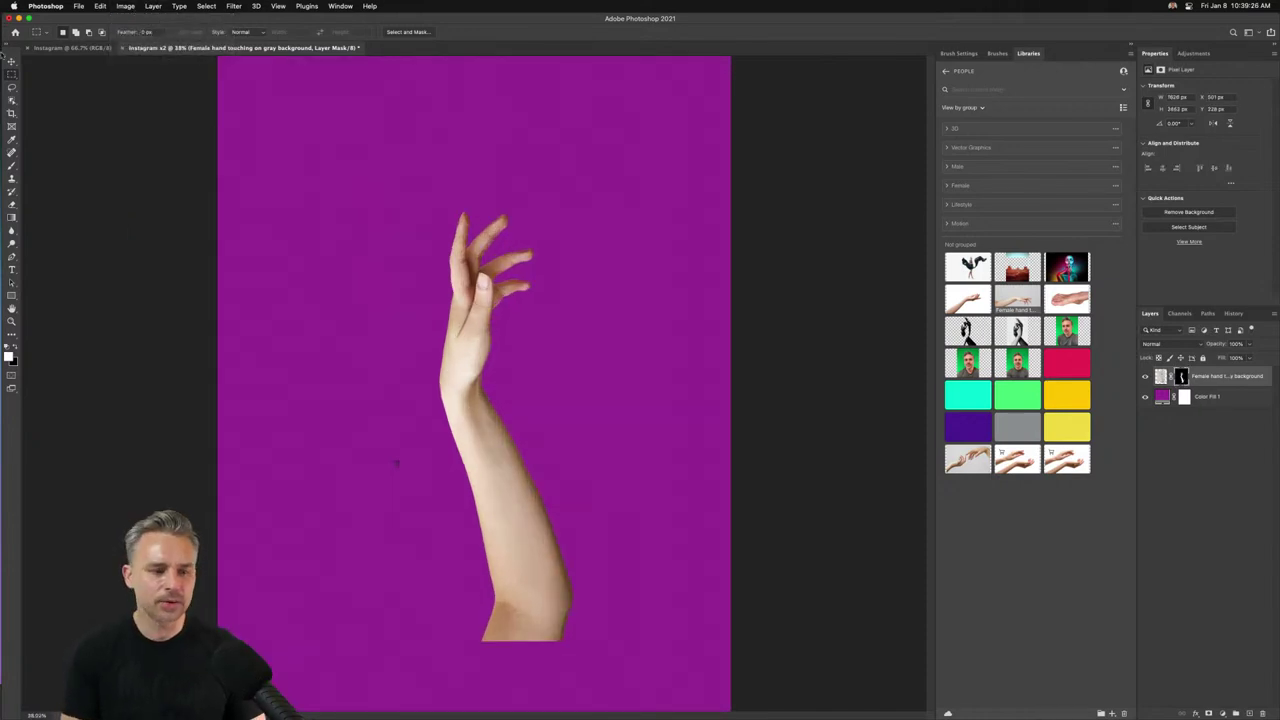
# Select the hand image layer and move it straight down so the forearm reaches the canvas's lower edge.
pyautogui.click(12, 61)
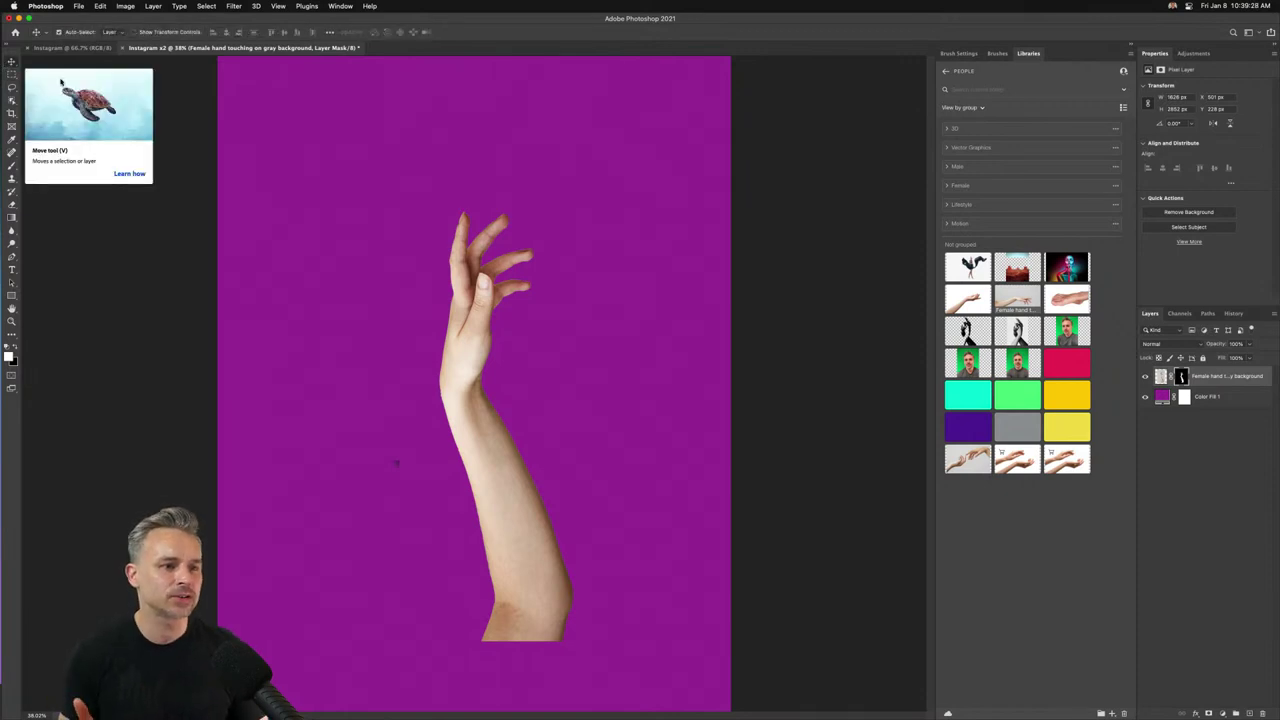
pyautogui.click(1213, 375)
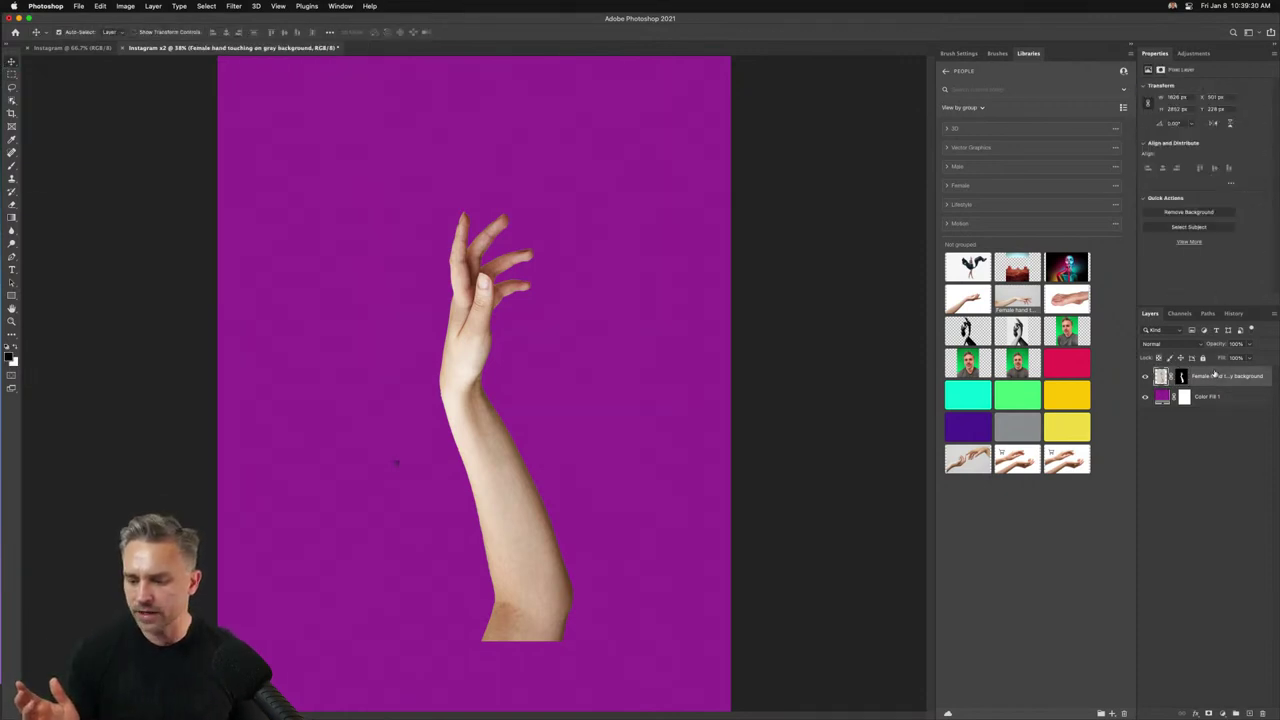
pyautogui.moveTo(480, 323); pyautogui.dragTo(480, 395)
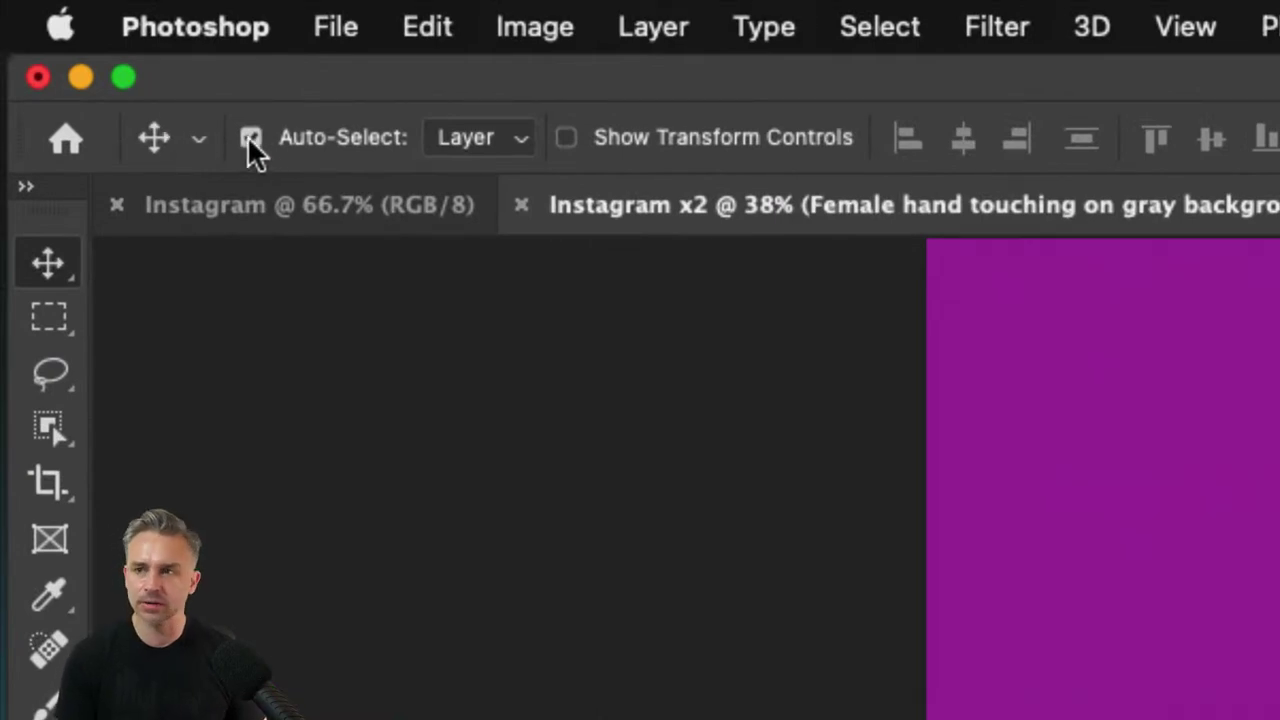
# Turn off the Move tool's Auto-Select option and try its temporary keyboard override a few times.
pyautogui.click(250, 139)
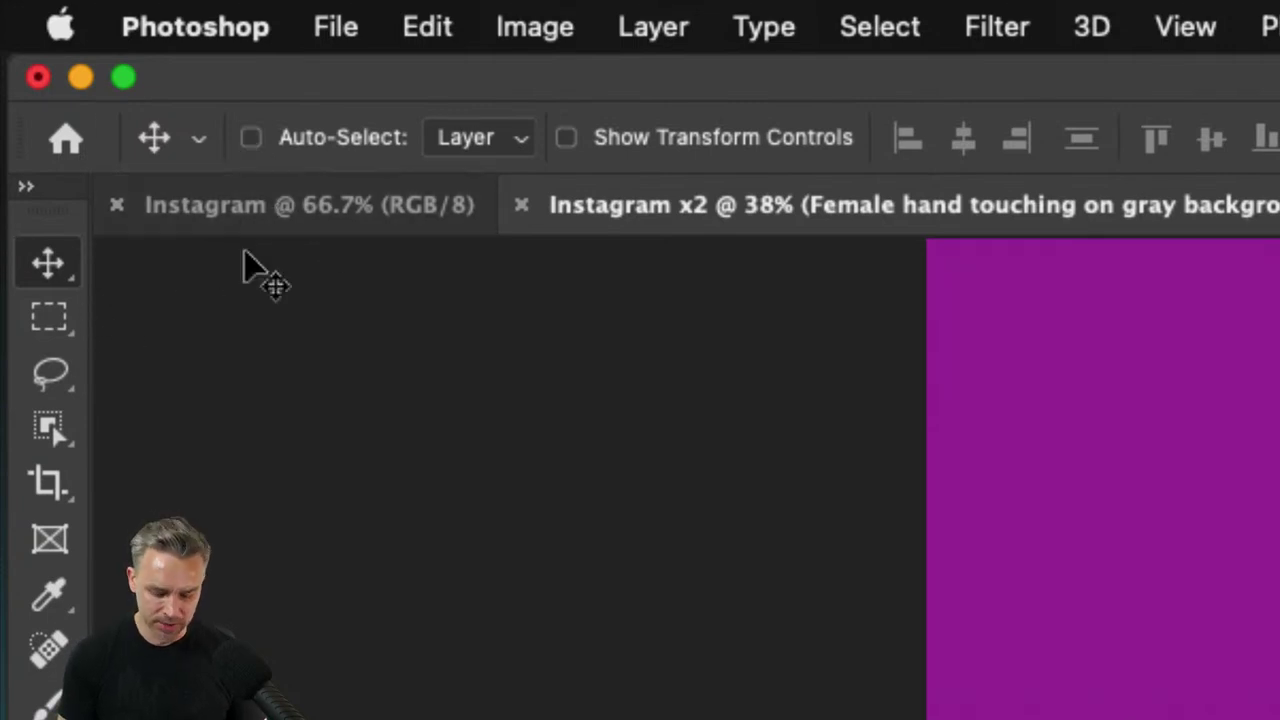
pyautogui.press('super')
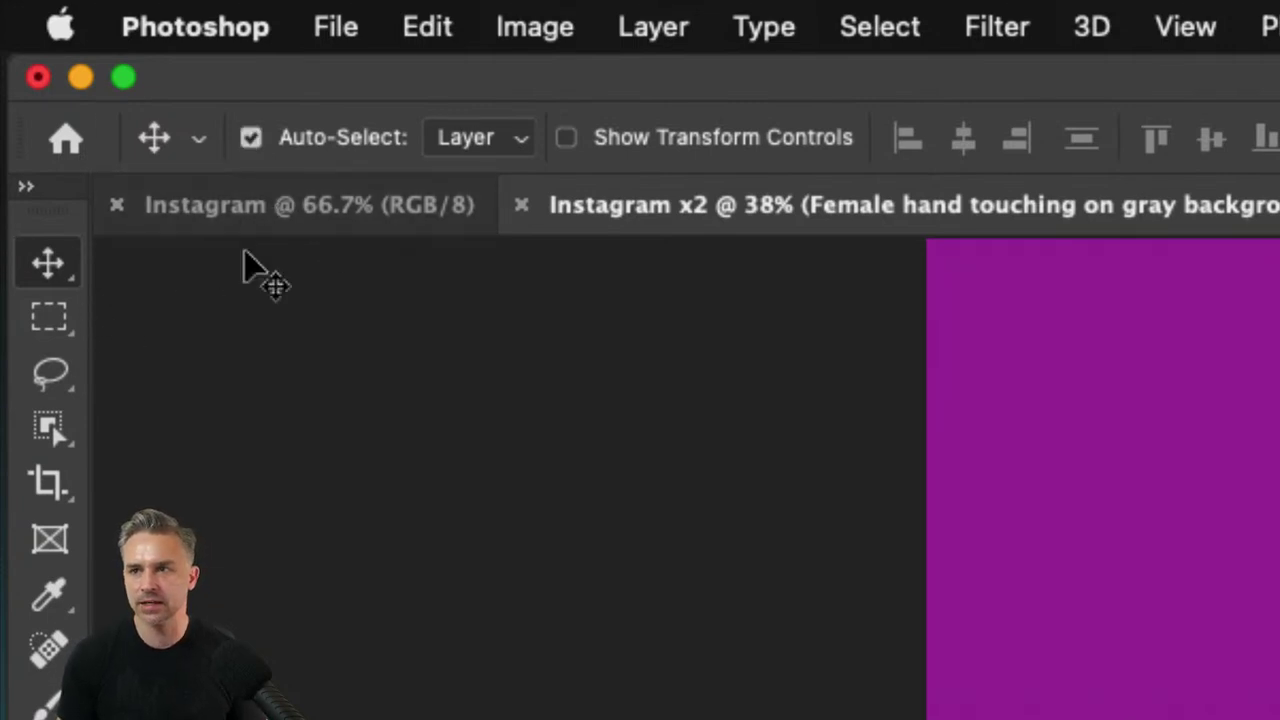
pyautogui.press('super')
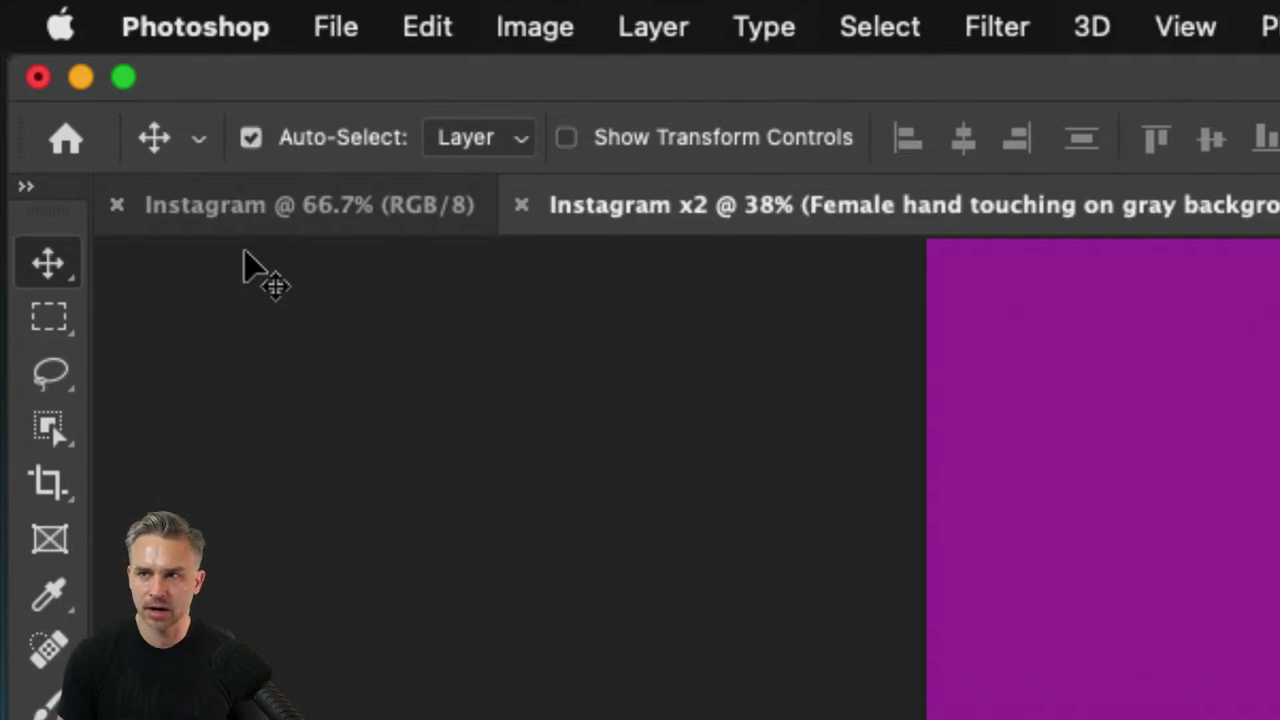
pyautogui.press('super')
pyautogui.press('super')
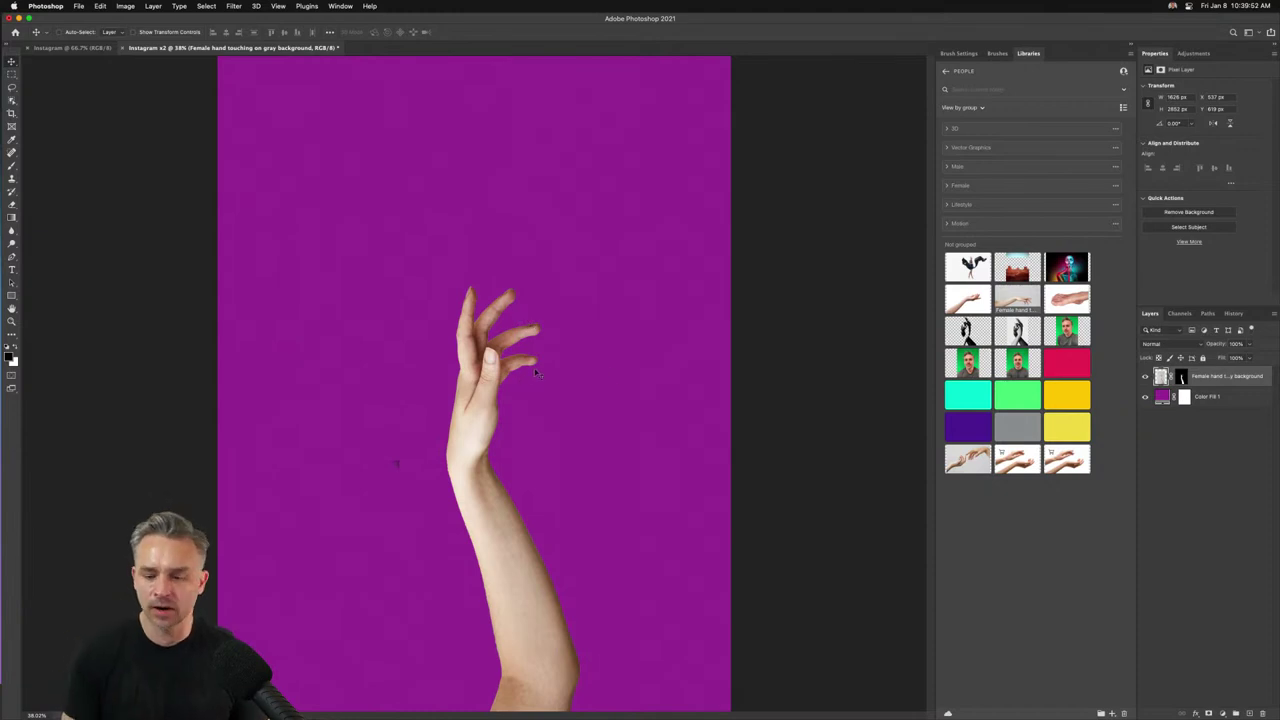
# Move the hand layer up and to the left, to about X 383 px and Y 197 px.
pyautogui.moveTo(481, 410); pyautogui.dragTo(450, 350)
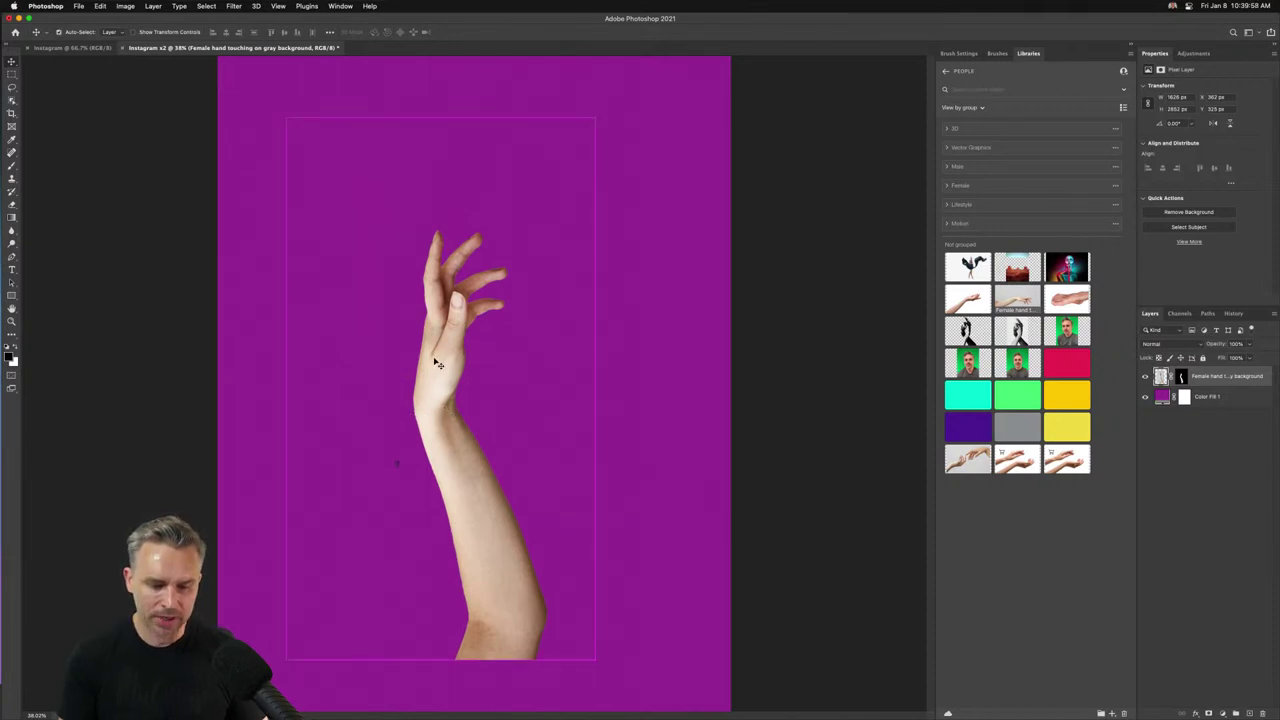
pyautogui.moveTo(440, 378); pyautogui.dragTo(448, 347)
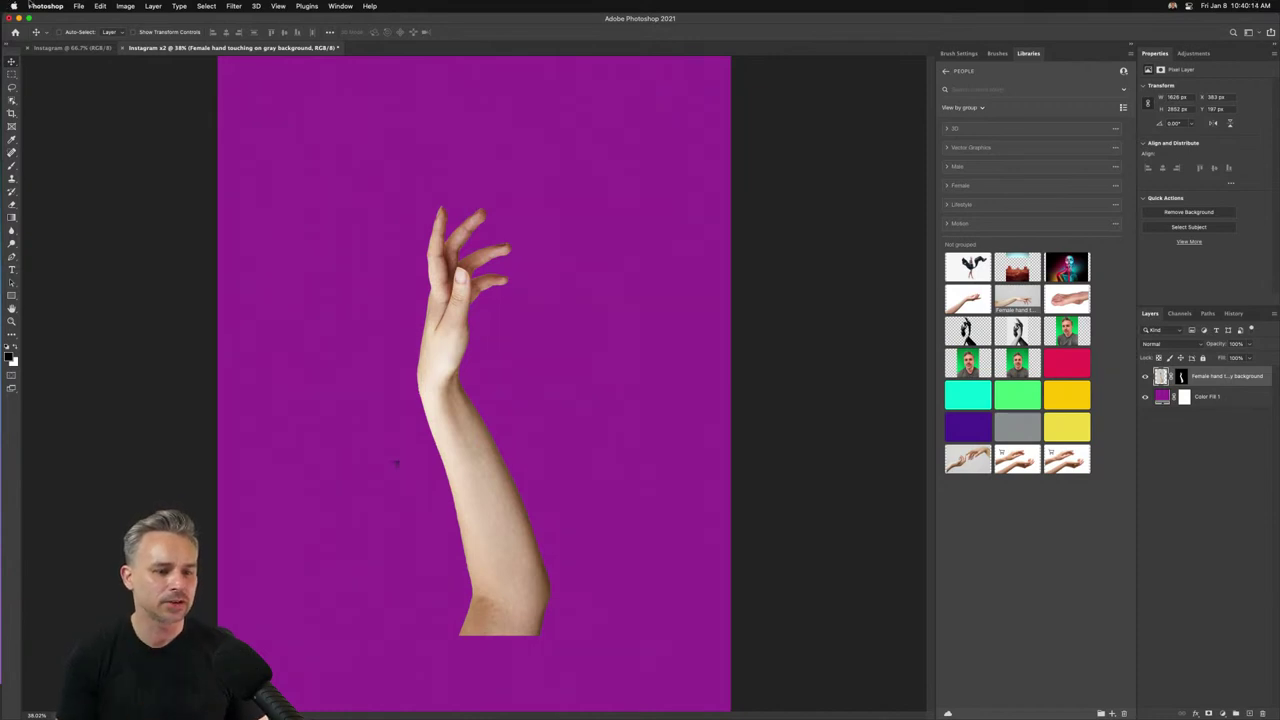
# Open the preferences and turn on Show Channels in Color in the Interface settings.
pyautogui.click(35, 7)
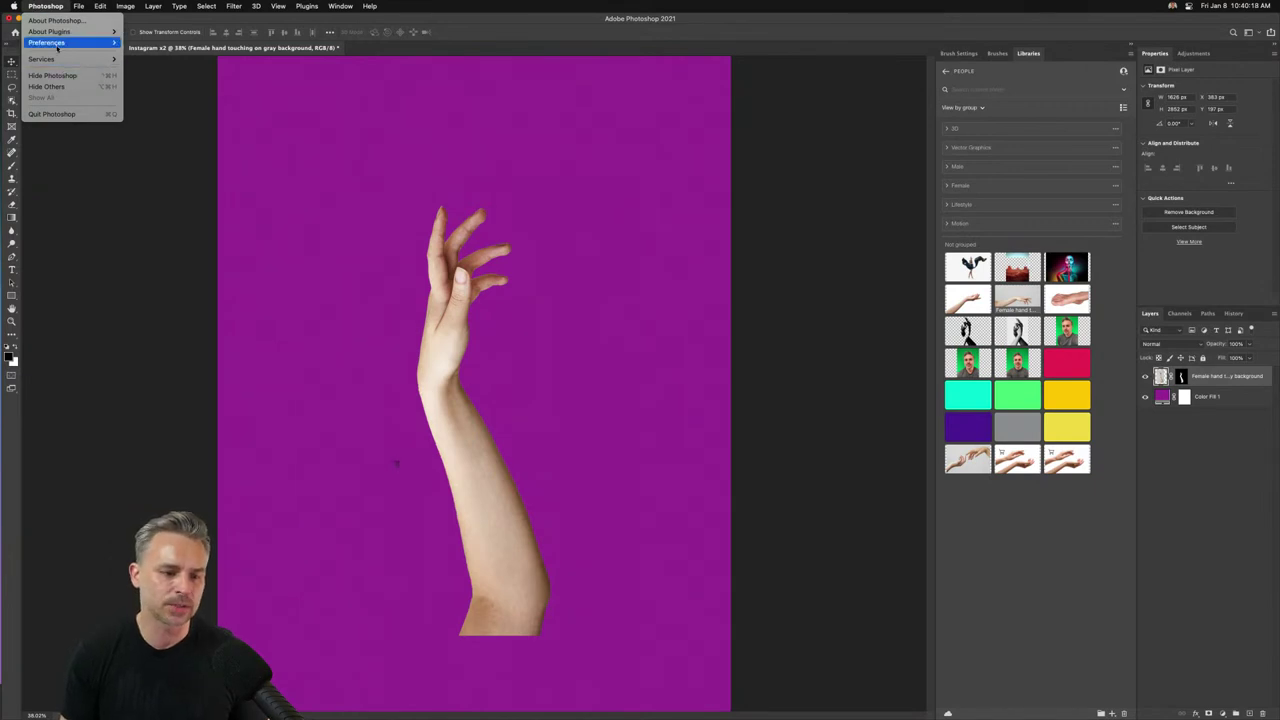
pyautogui.moveTo(70, 42)
pyautogui.click(137, 45)
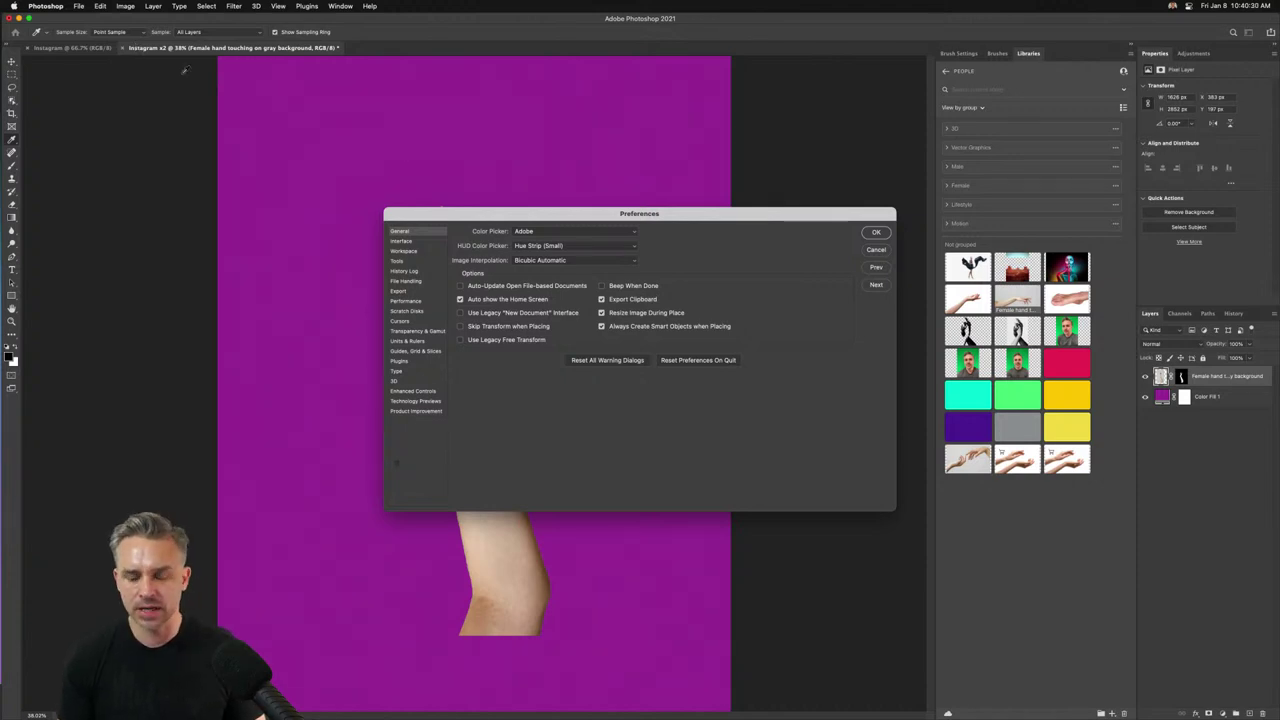
pyautogui.moveTo(671, 219); pyautogui.dragTo(653, 219)
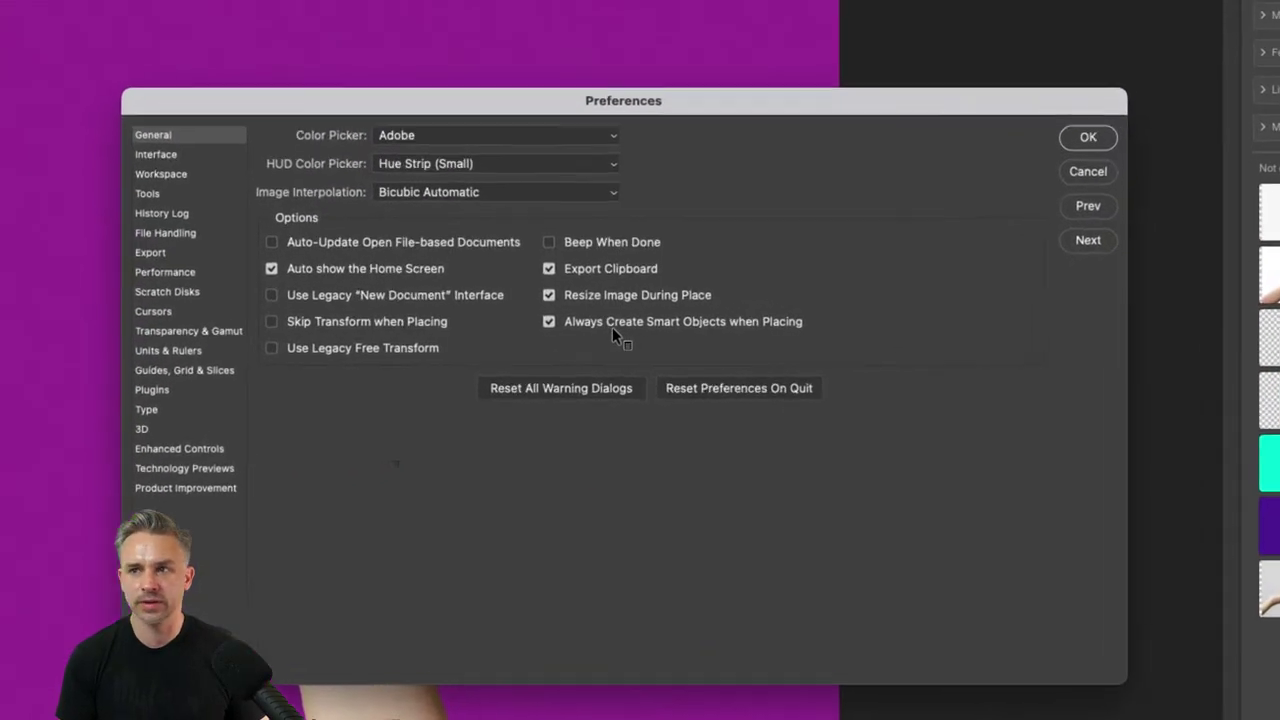
pyautogui.moveTo(734, 98); pyautogui.dragTo(731, 71)
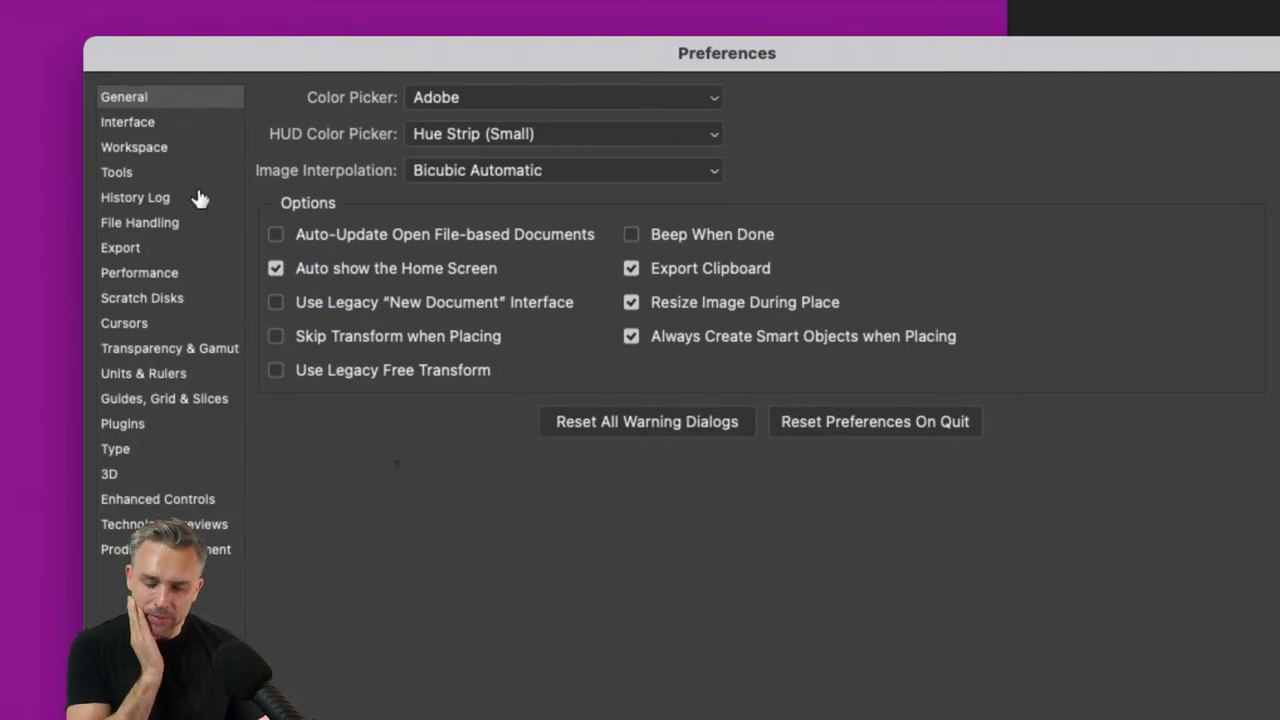
pyautogui.click(150, 127)
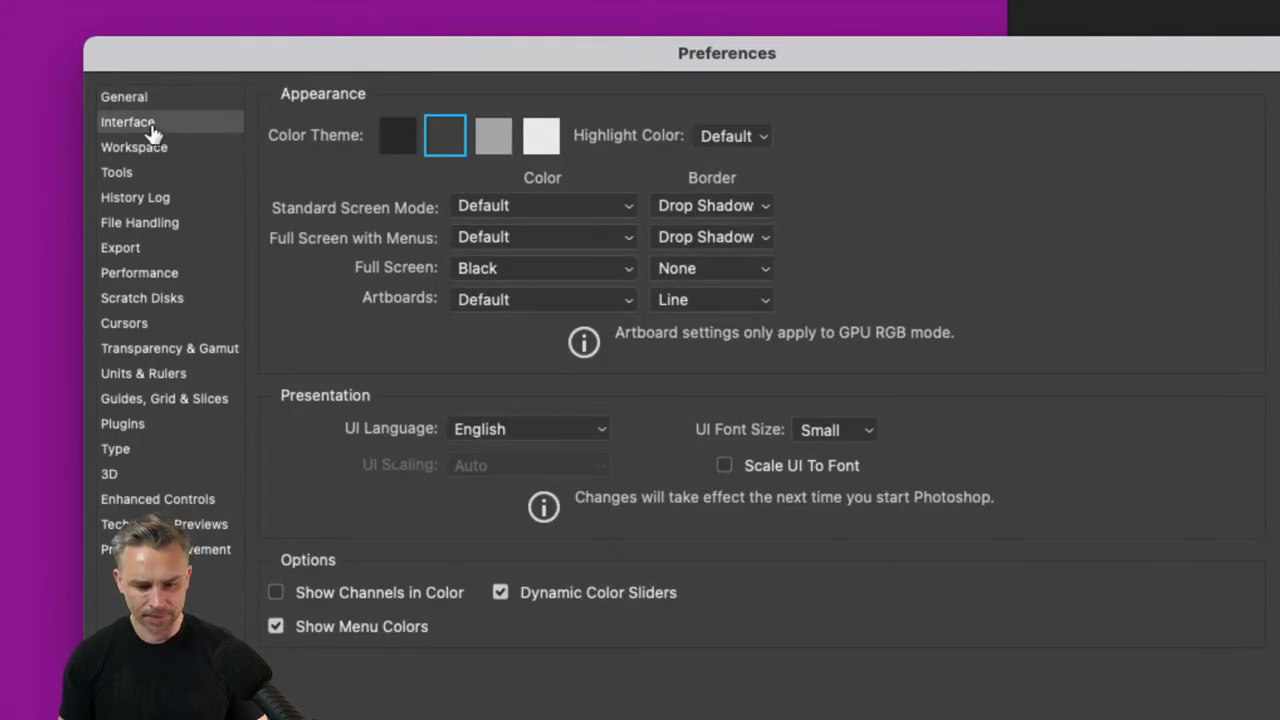
pyautogui.click(312, 600)
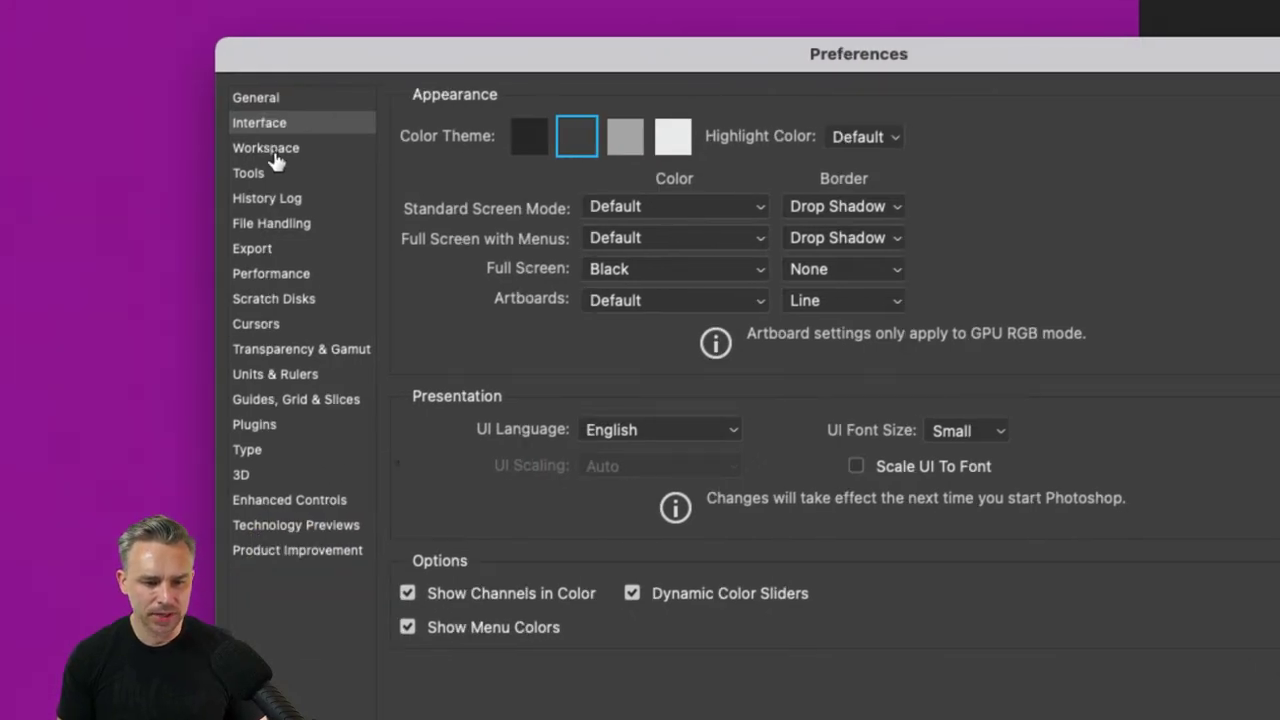
pyautogui.click(274, 152)
pyautogui.click(274, 123)
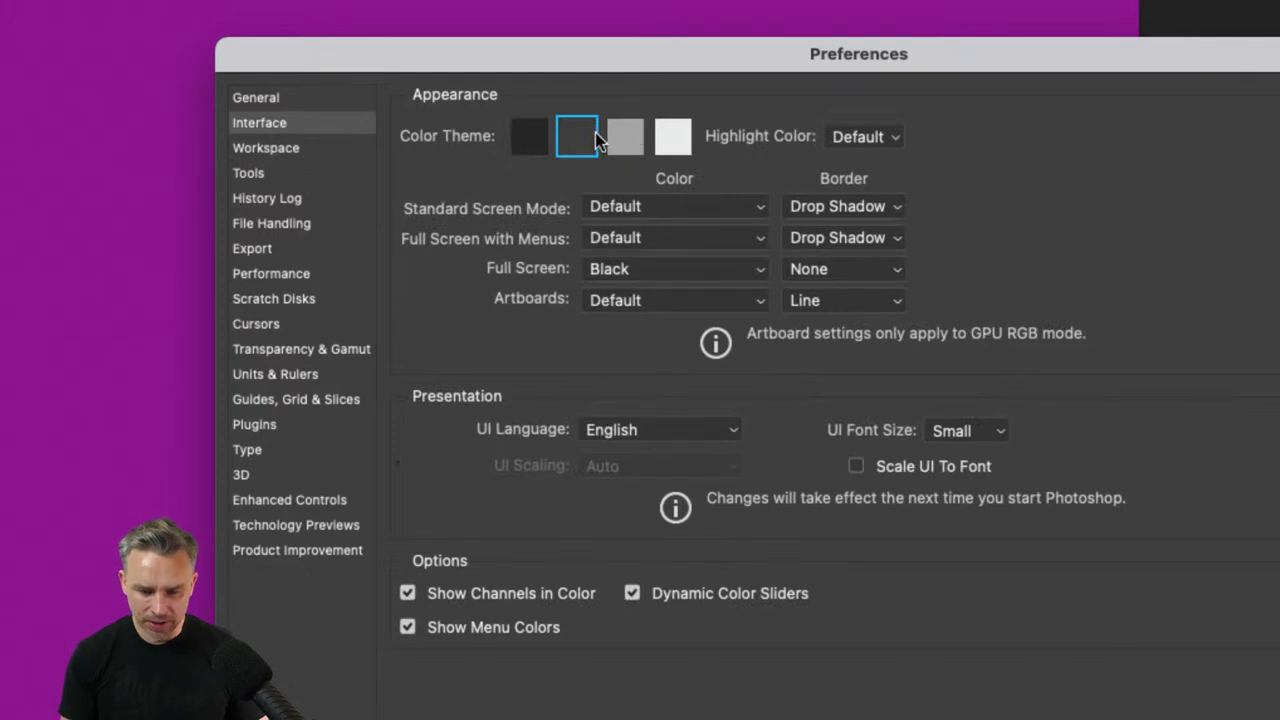
# Cycle the Color Theme swatches through the hidden toast icons to the coffee cups, keeping the second-darkest theme selected.
pyautogui.click(620, 141)
pyautogui.click(584, 142)
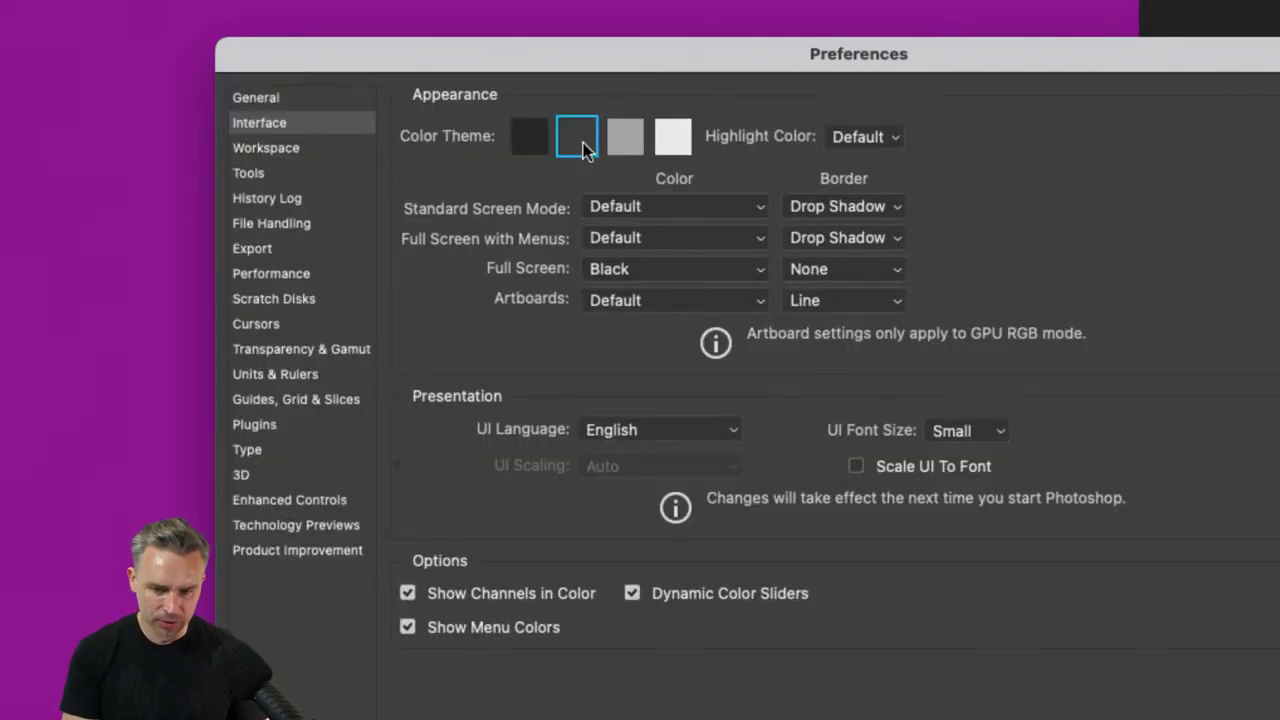
pyautogui.keyDown('alt'); pyautogui.keyDown('shift'); pyautogui.click(577, 137); pyautogui.keyUp('shift'); pyautogui.keyUp('alt')
pyautogui.click(580, 142)
pyautogui.keyDown('alt'); pyautogui.keyDown('shift'); pyautogui.click(580, 142); pyautogui.keyUp('shift'); pyautogui.keyUp('alt')
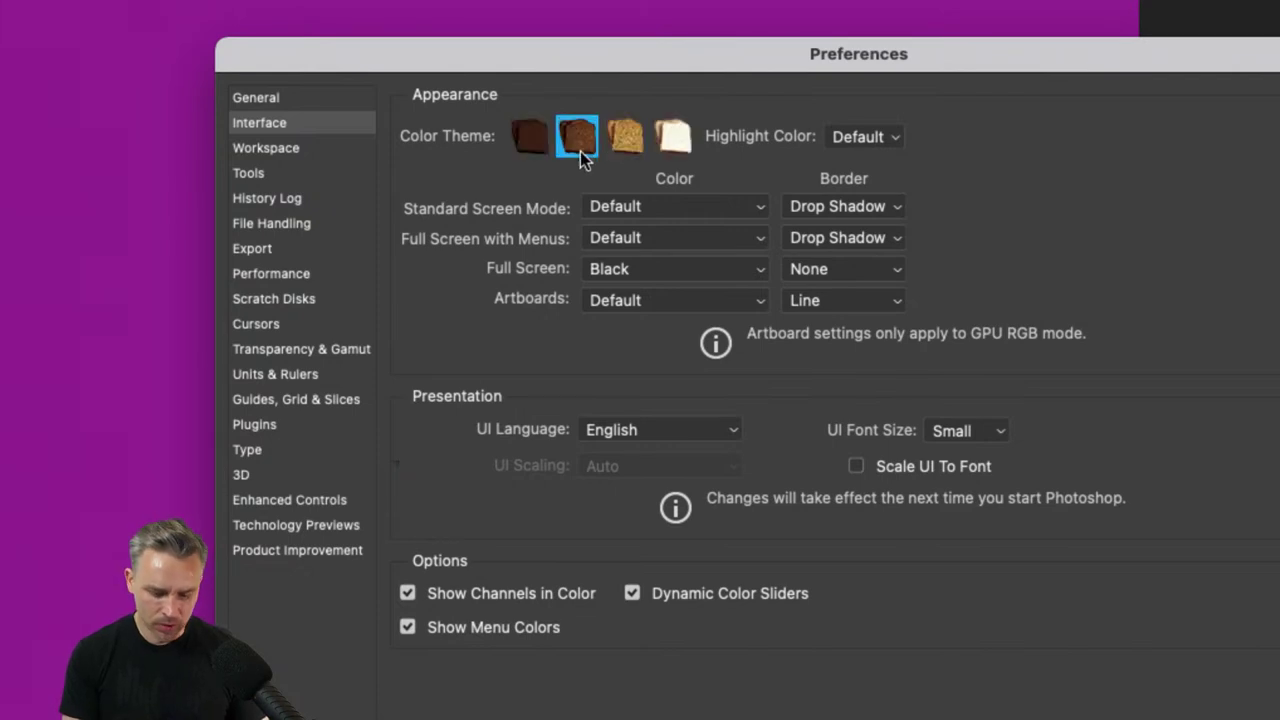
pyautogui.keyDown('alt'); pyautogui.keyDown('shift'); pyautogui.click(580, 151); pyautogui.keyUp('shift'); pyautogui.keyUp('alt')
pyautogui.keyDown('alt'); pyautogui.keyDown('shift'); pyautogui.click(575, 150); pyautogui.keyUp('shift'); pyautogui.keyUp('alt')
pyautogui.keyDown('alt'); pyautogui.keyDown('shift'); pyautogui.click(575, 152); pyautogui.keyUp('shift'); pyautogui.keyUp('alt')
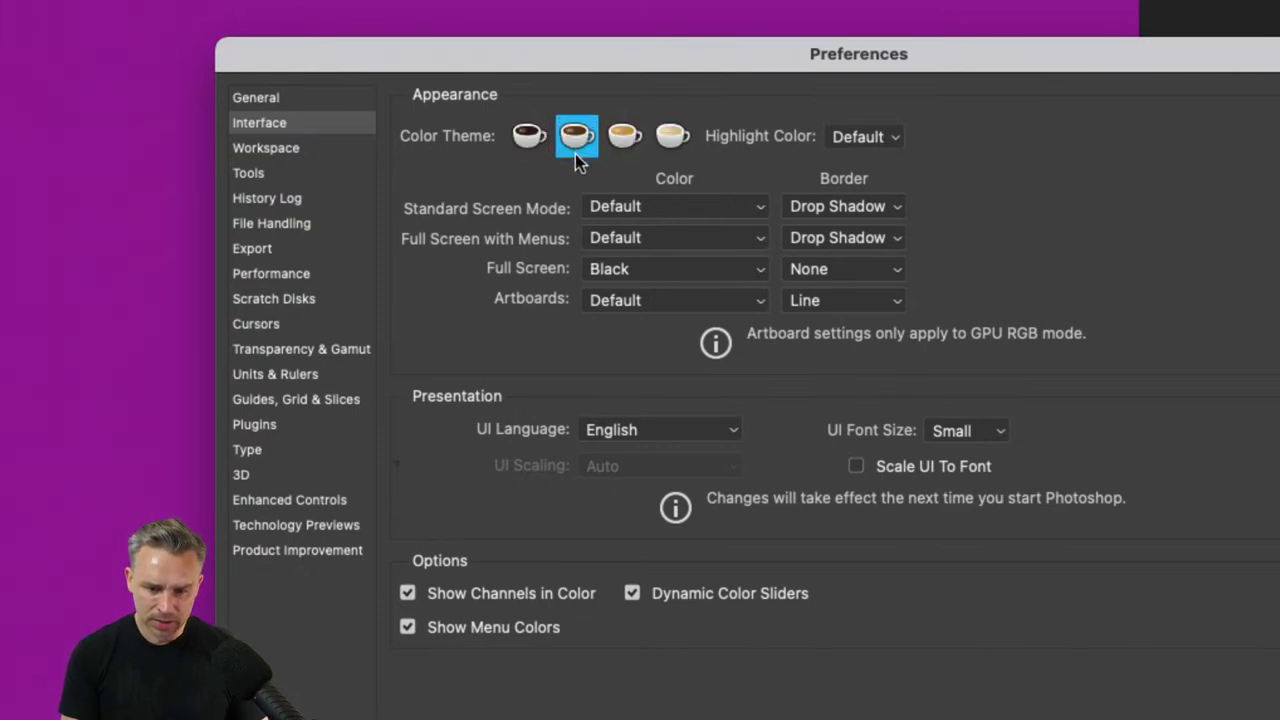
pyautogui.keyDown('alt'); pyautogui.keyDown('shift'); pyautogui.click(575, 152); pyautogui.keyUp('shift'); pyautogui.keyUp('alt')
pyautogui.keyDown('alt'); pyautogui.keyDown('shift'); pyautogui.click(577, 148); pyautogui.keyUp('shift'); pyautogui.keyUp('alt')
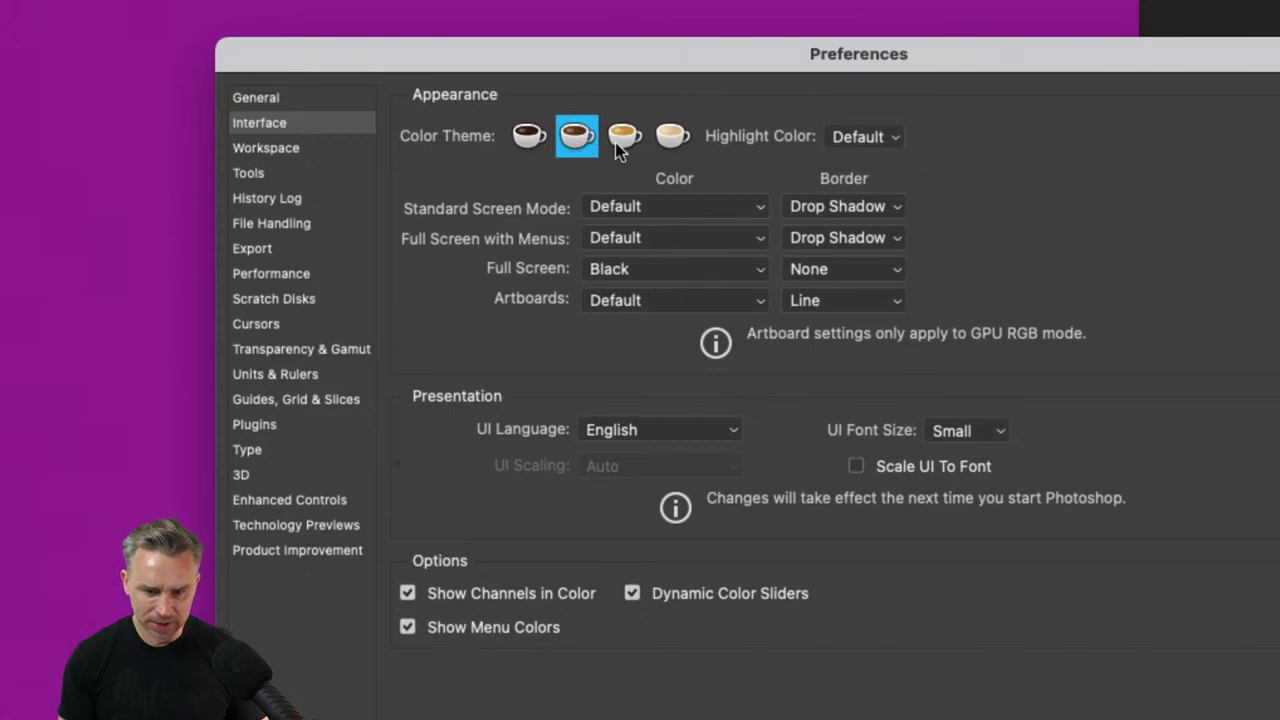
pyautogui.click(619, 144)
pyautogui.keyDown('alt'); pyautogui.keyDown('shift'); pyautogui.click(619, 144); pyautogui.keyUp('shift'); pyautogui.keyUp('alt')
pyautogui.click(577, 142)
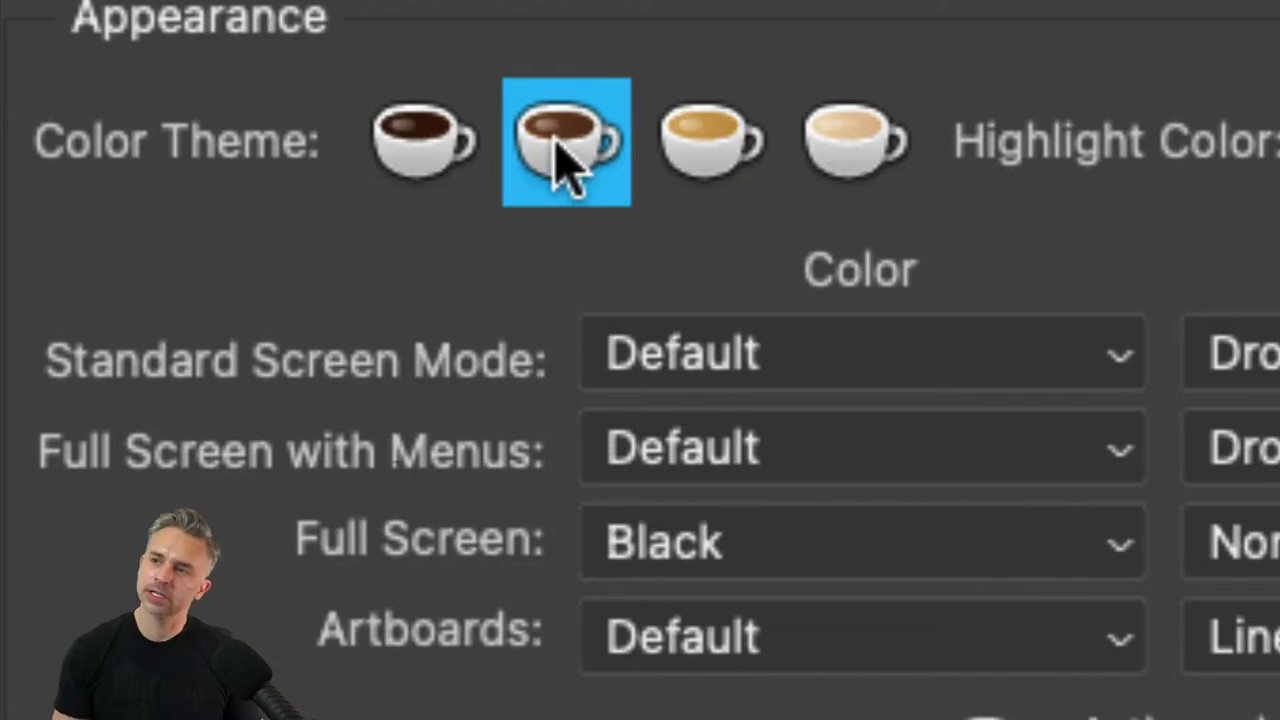
# Try the lightest and darkest color themes, reselect the second-darkest one, accept the preferences and activate the Move tool.
pyautogui.click(852, 165)
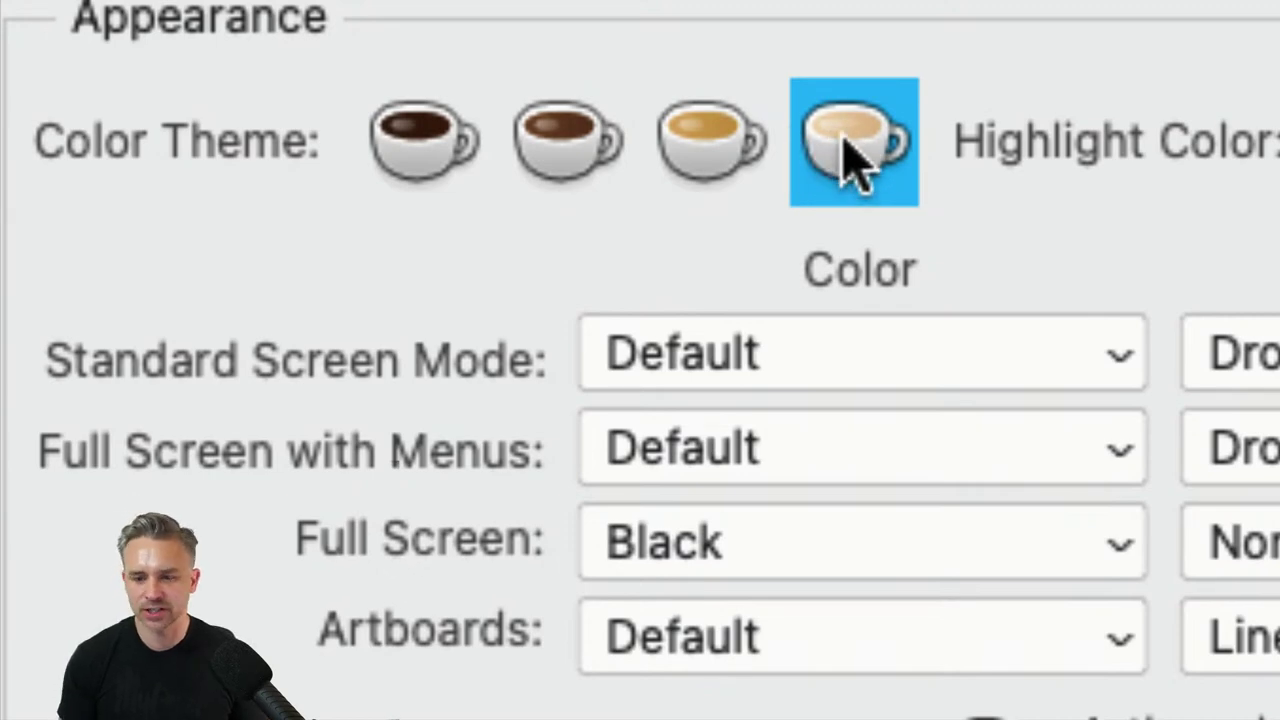
pyautogui.click(422, 158)
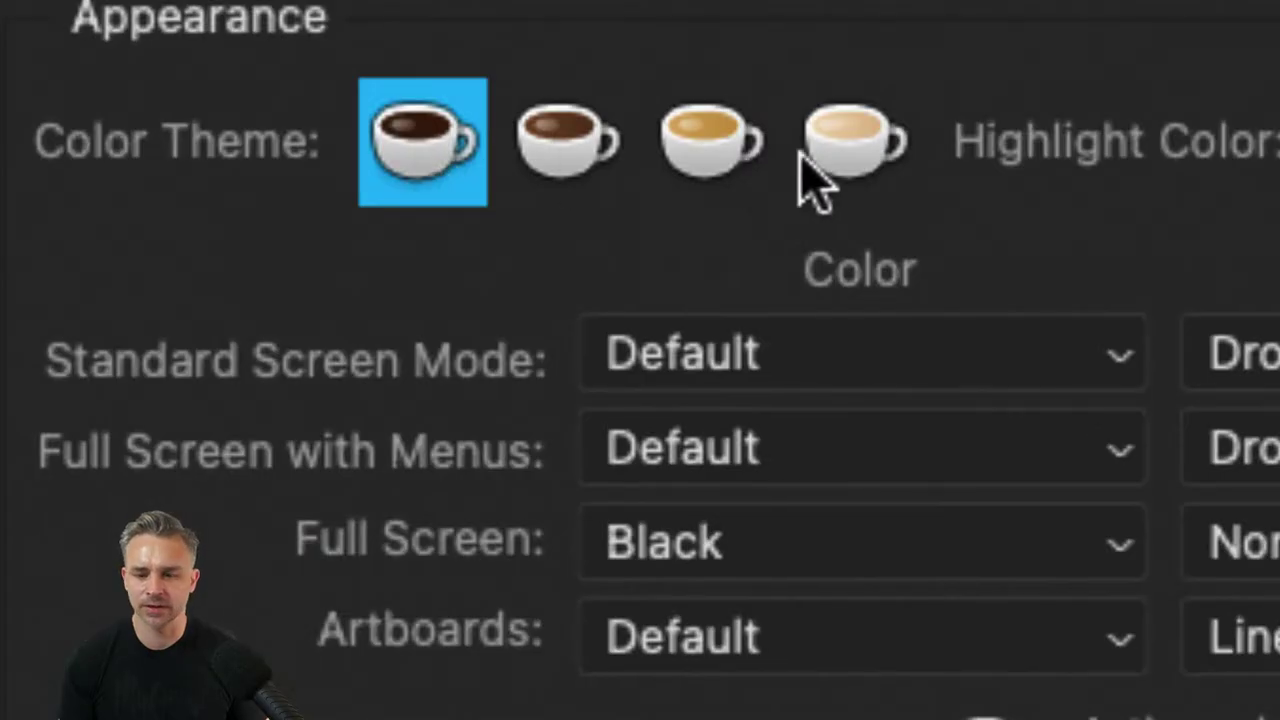
pyautogui.click(805, 160)
pyautogui.click(748, 160)
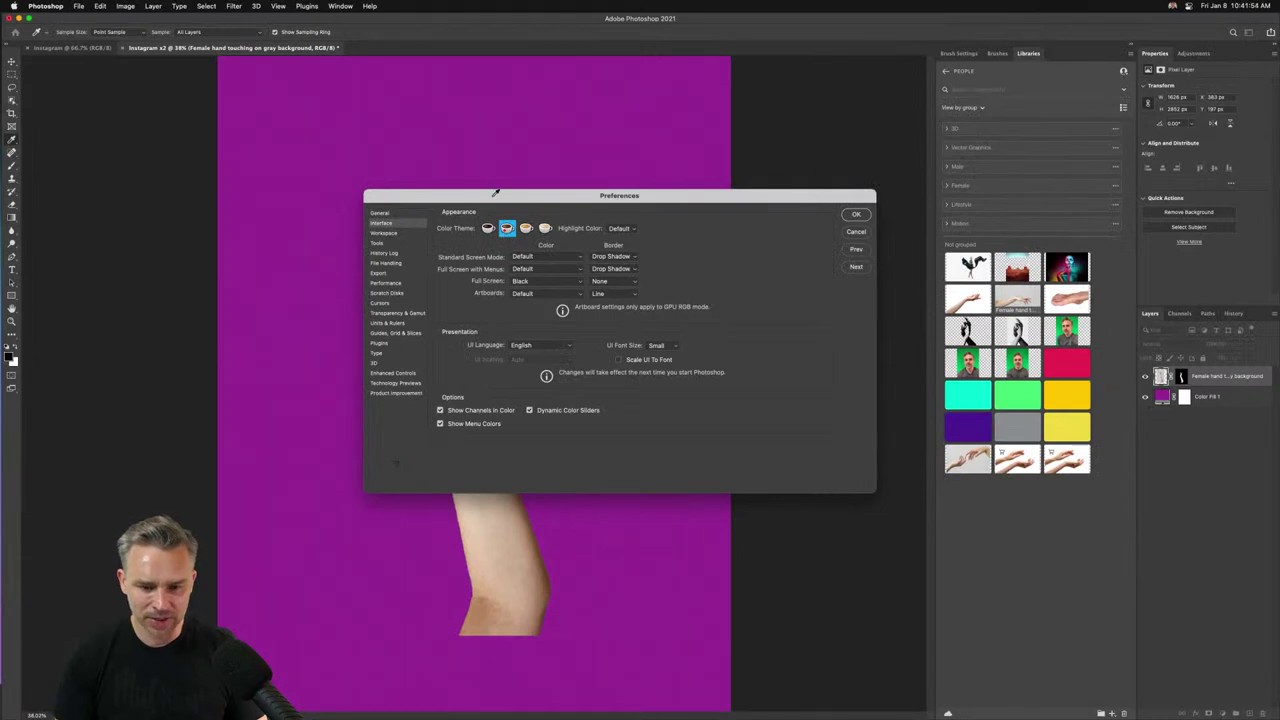
pyautogui.press('Return')
pyautogui.press('v')
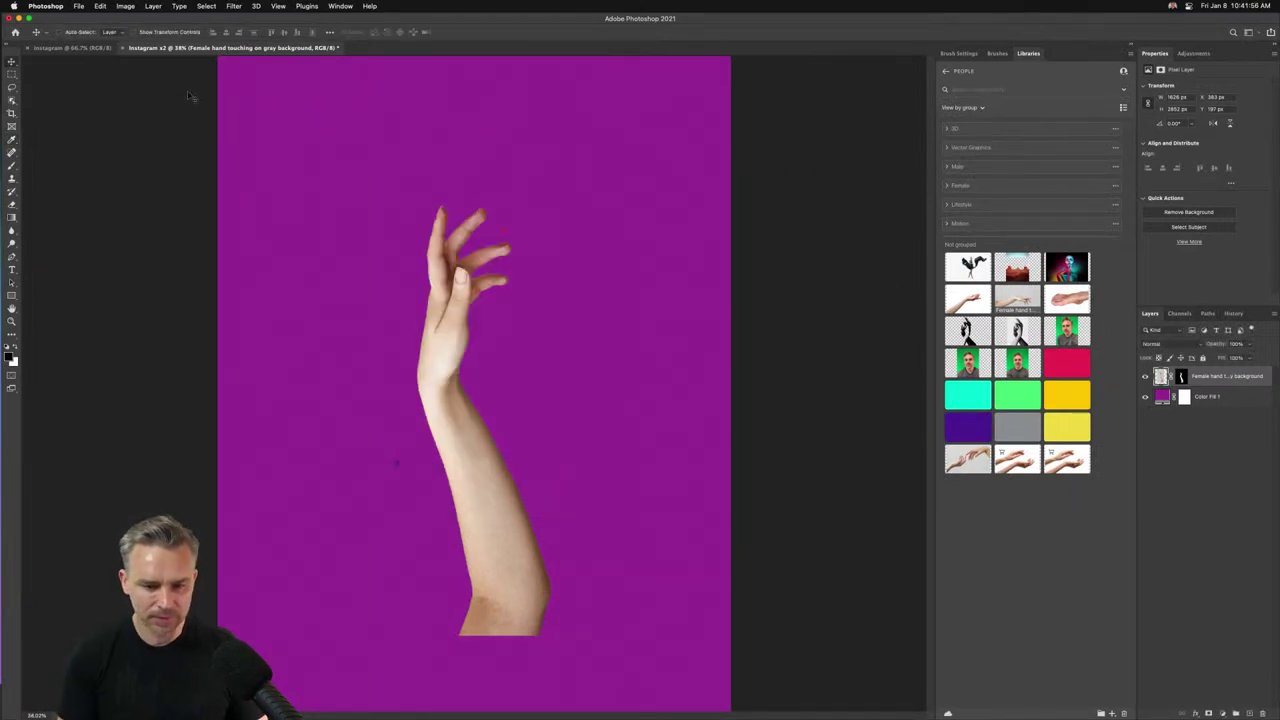
# Reopen the General preferences and shift the dialog slightly upward.
pyautogui.click(45, 6)
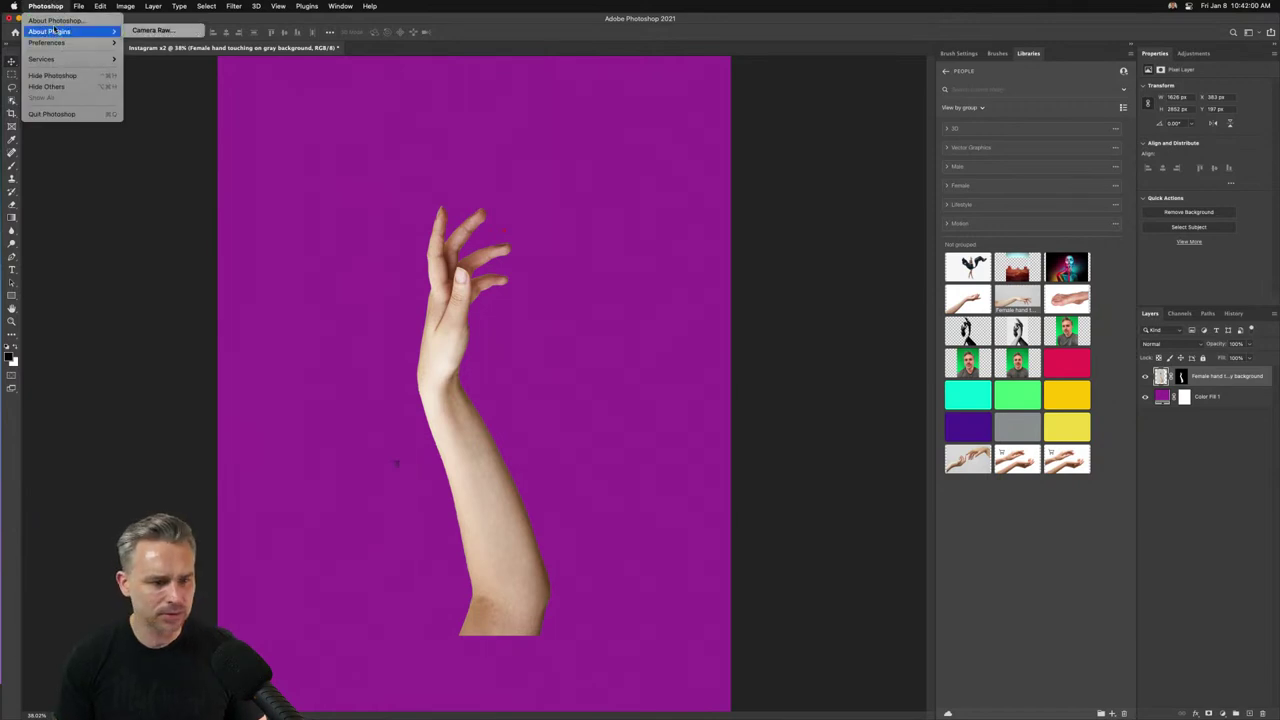
pyautogui.moveTo(55, 43)
pyautogui.click(166, 45)
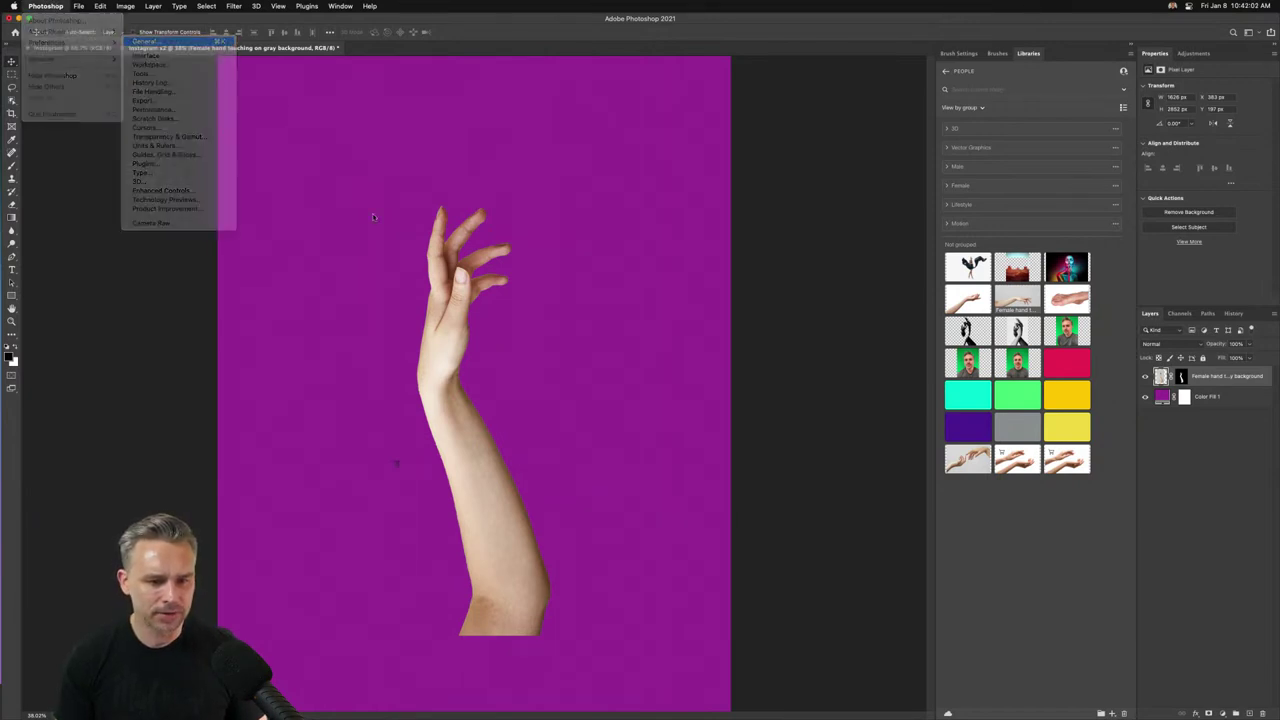
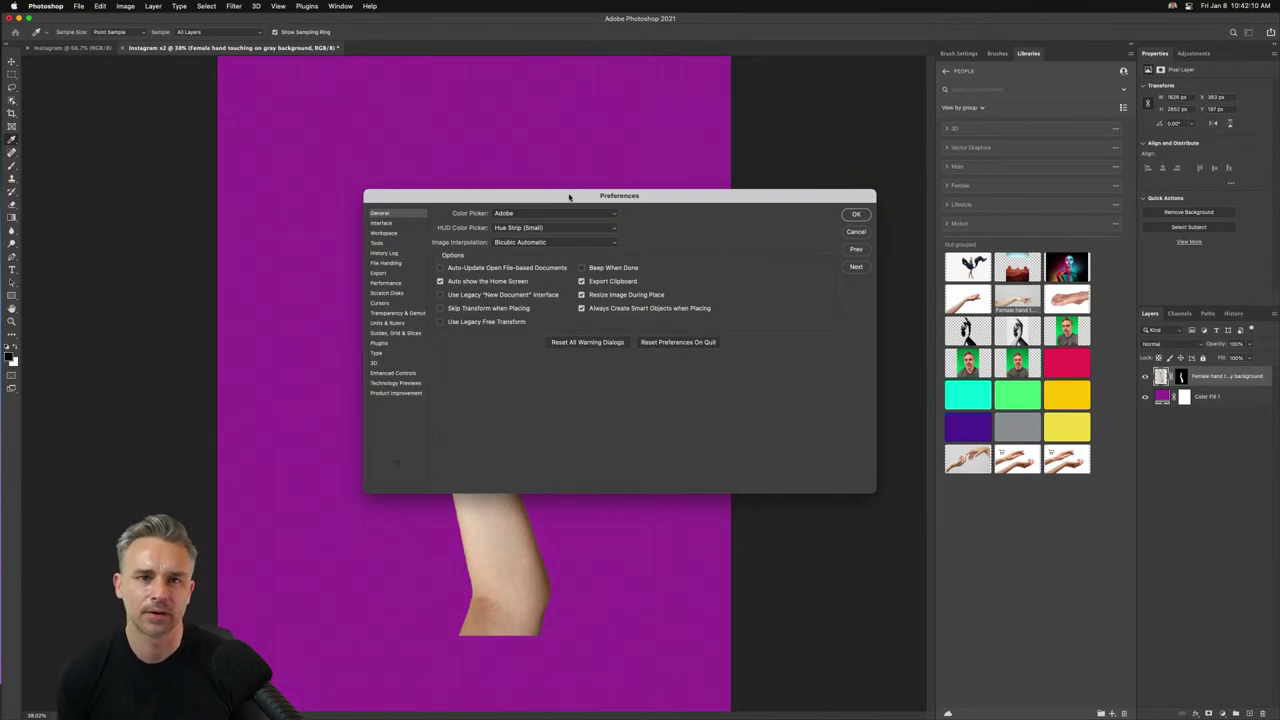
pyautogui.moveTo(569, 196); pyautogui.dragTo(571, 192)
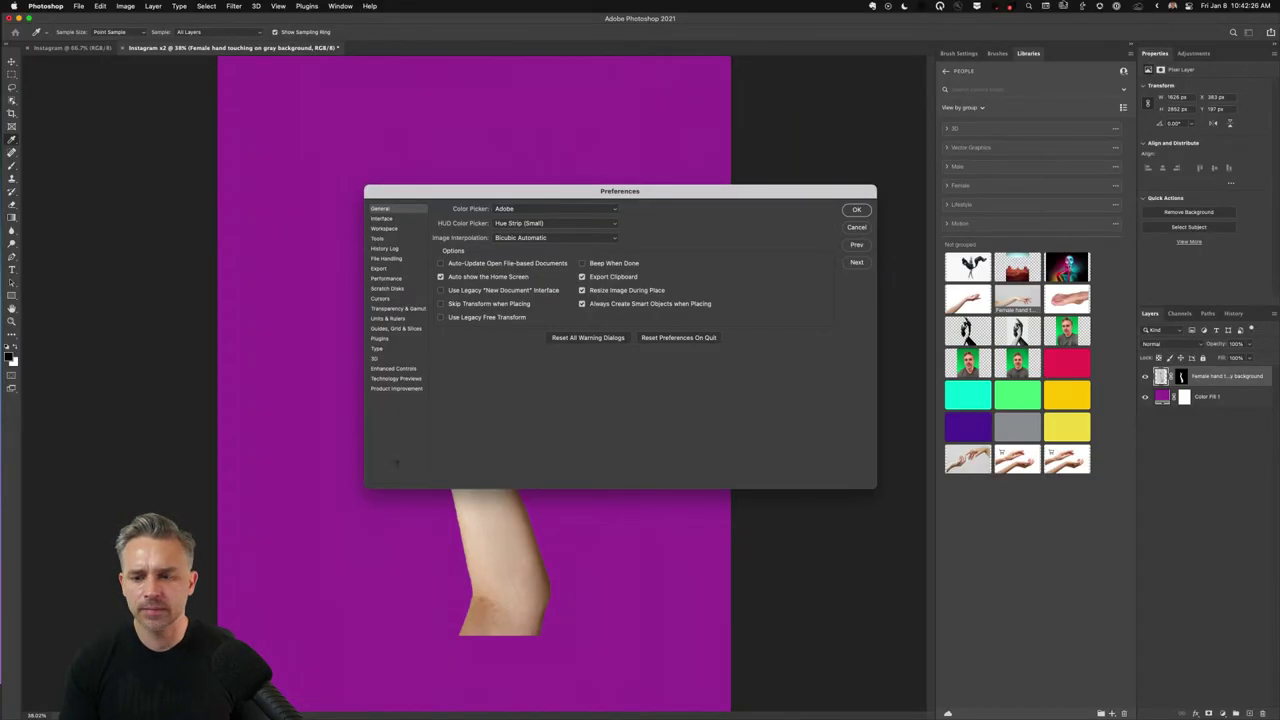
pyautogui.click(1098, 6)
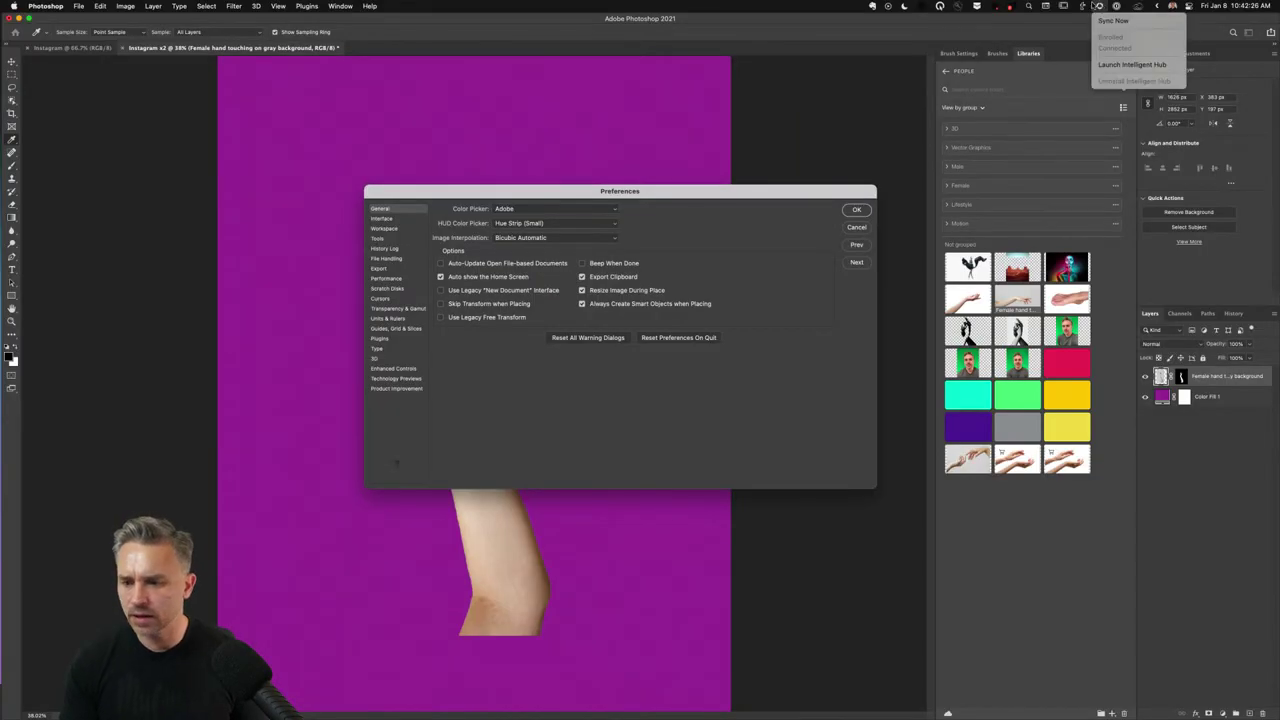
pyautogui.click(939, 6)
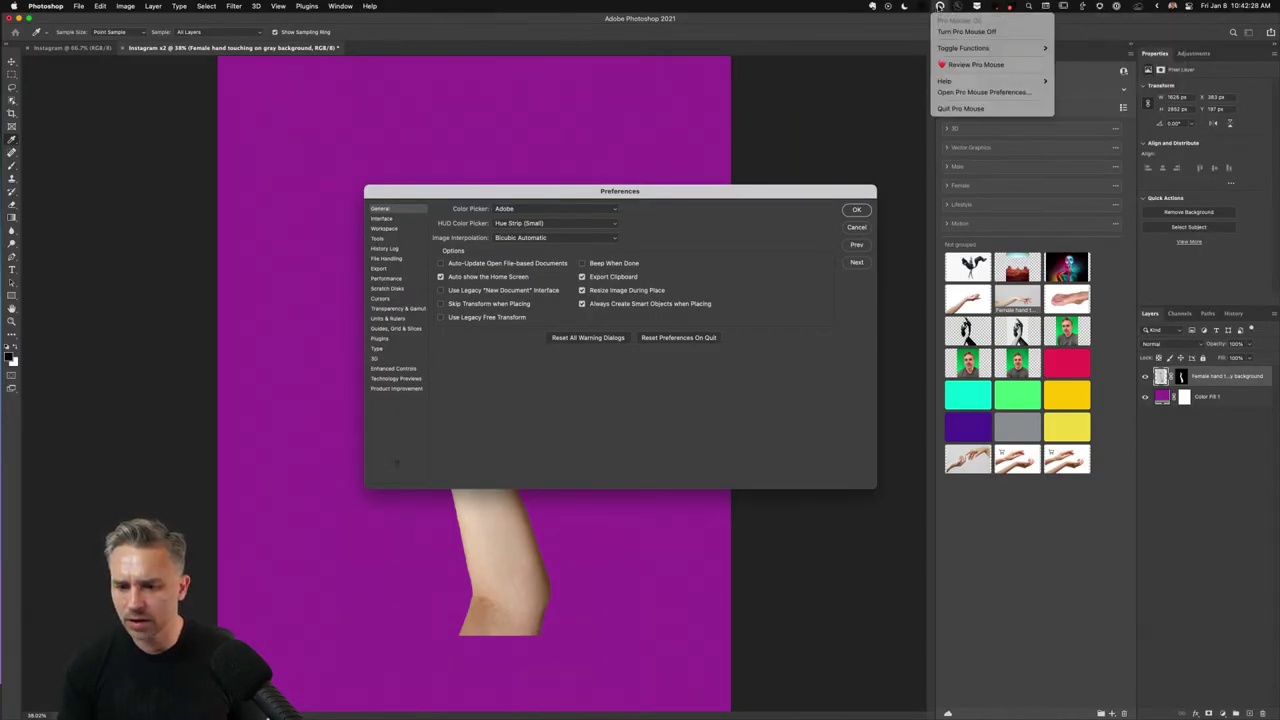
pyautogui.click(780, 3)
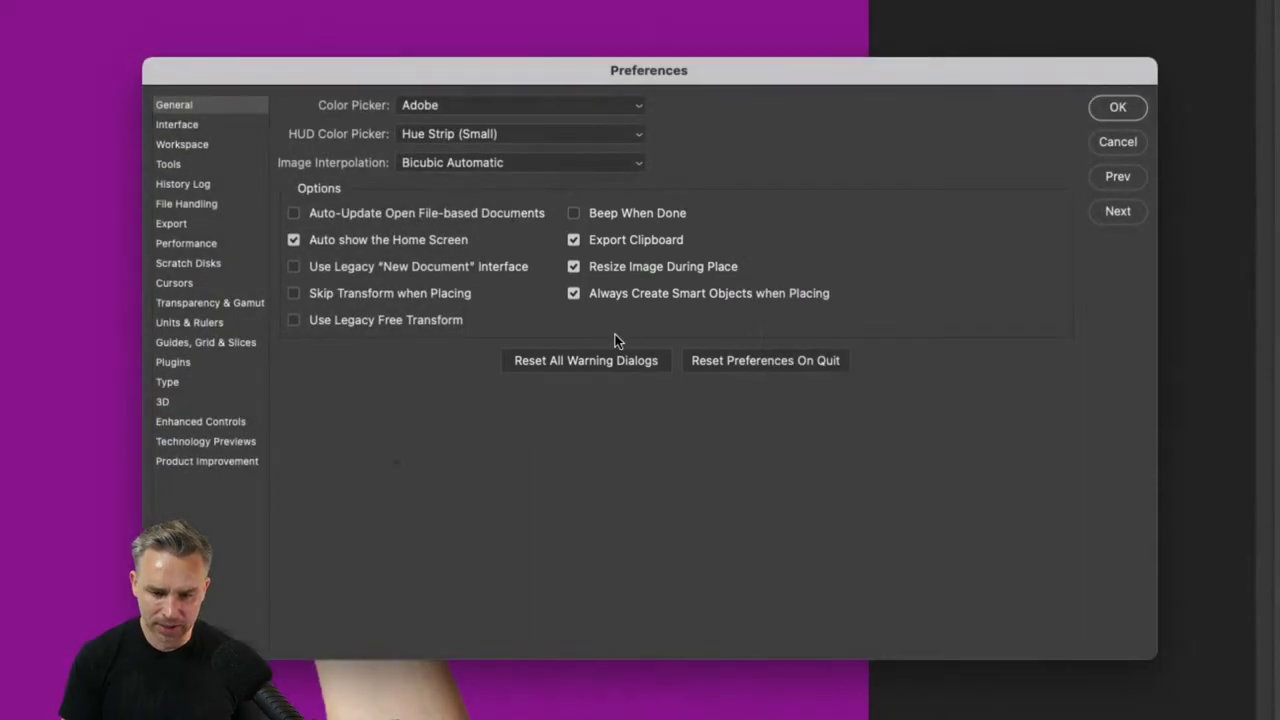
# Draw a freehand red heart as a screen annotation over the lower middle of the Preferences dialog.
pyautogui.press('alt')
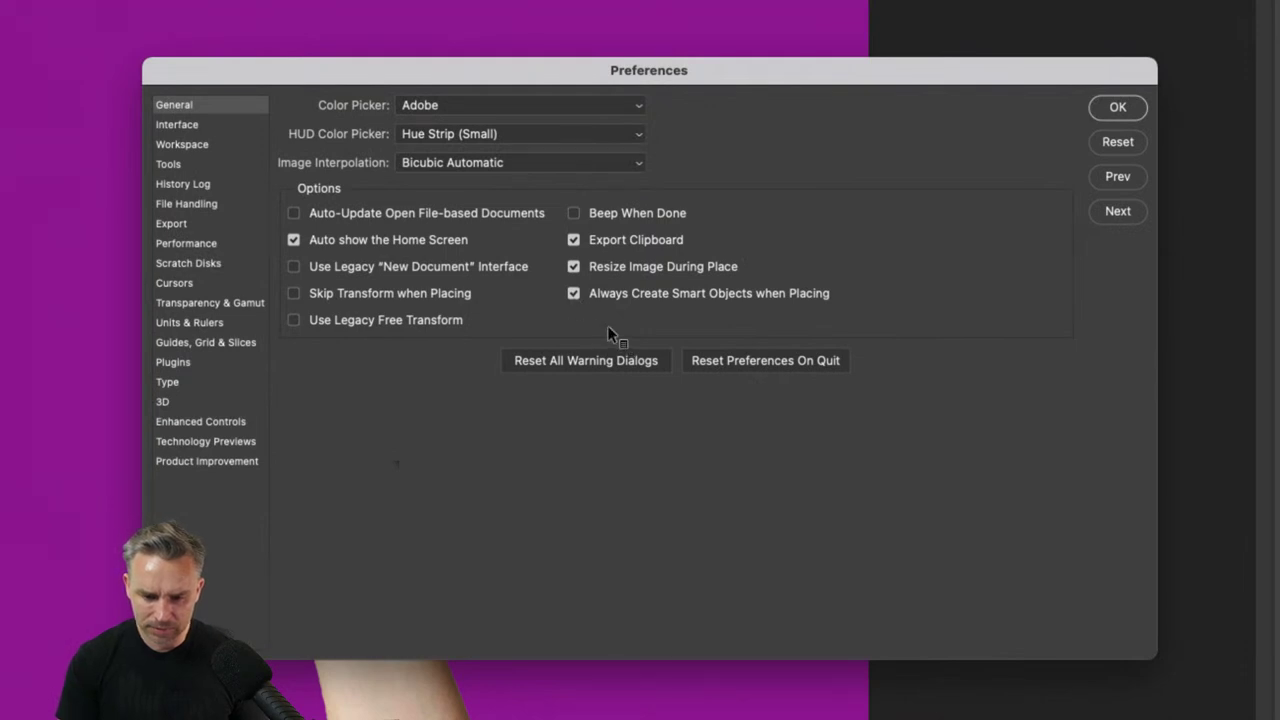
pyautogui.press('alt')
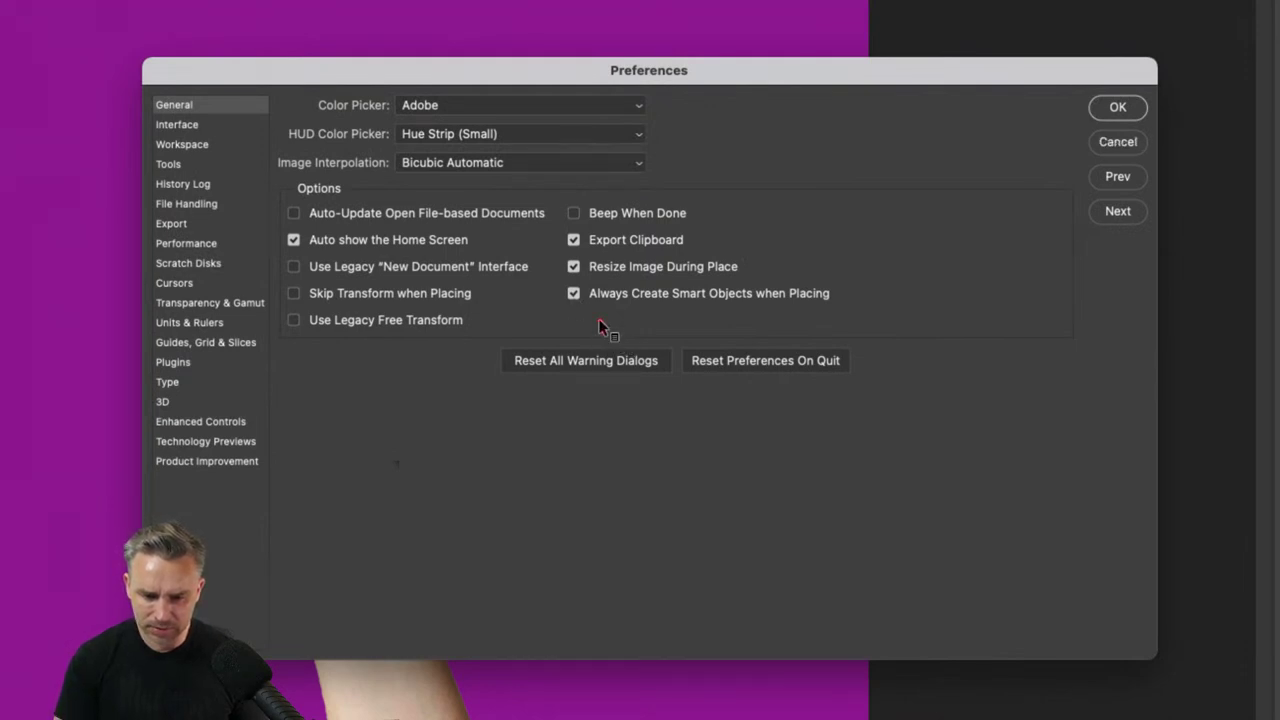
pyautogui.moveTo(603, 330)
pyautogui.mouseDown()
pyautogui.moveTo(519, 312)
pyautogui.moveTo(492, 380)
pyautogui.moveTo(527, 447)
pyautogui.mouseUp()
pyautogui.moveTo(583, 559)
pyautogui.mouseDown()
pyautogui.moveTo(705, 379)
pyautogui.moveTo(689, 328)
pyautogui.moveTo(618, 337)
pyautogui.mouseUp()
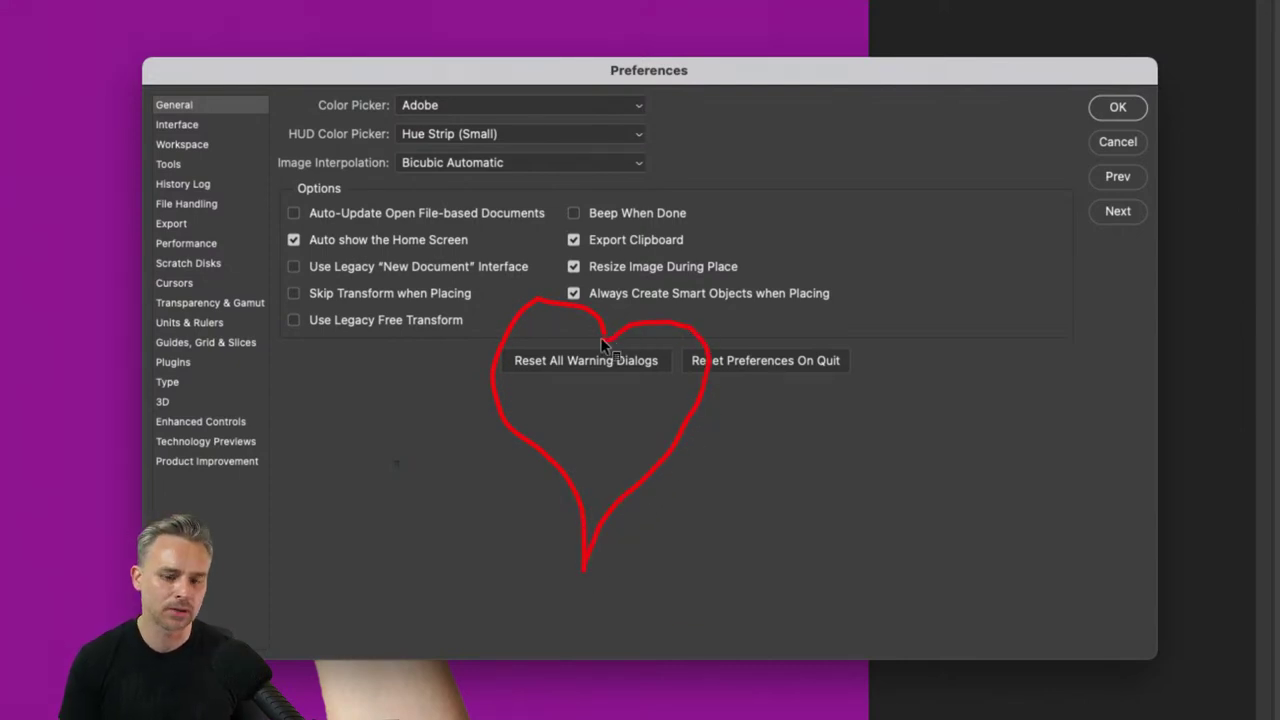
pyautogui.moveTo(600, 337)
pyautogui.mouseDown()
pyautogui.moveTo(512, 342)
pyautogui.moveTo(532, 328)
pyautogui.mouseUp()
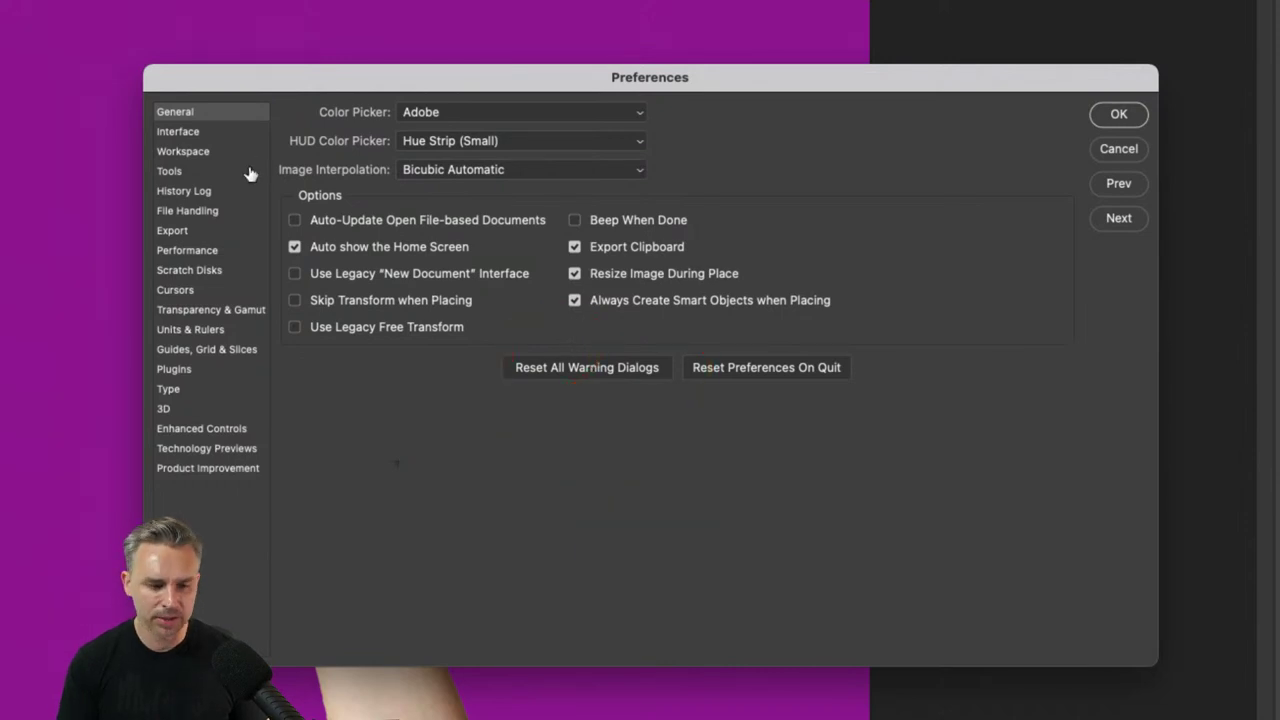
# Look through the Interface, Workspace and Tools preferences, switching Show Tooltips off and back on.
pyautogui.click(172, 132)
pyautogui.click(175, 152)
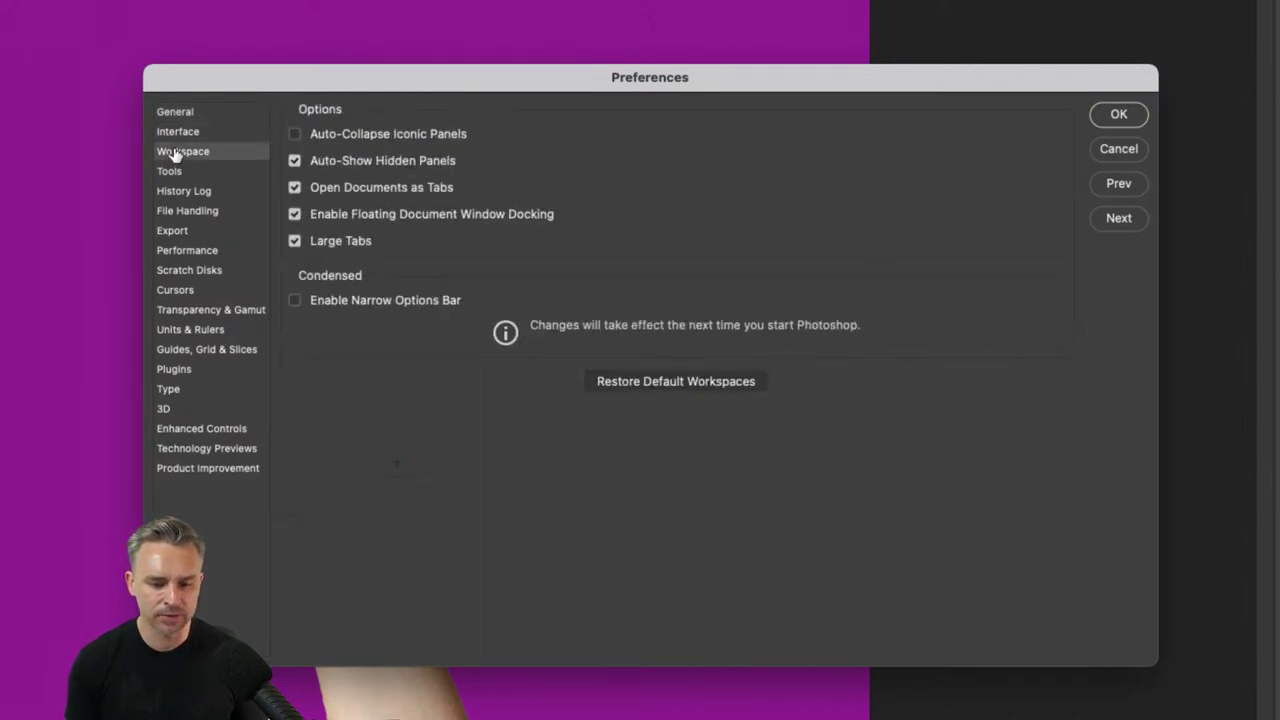
pyautogui.click(170, 172)
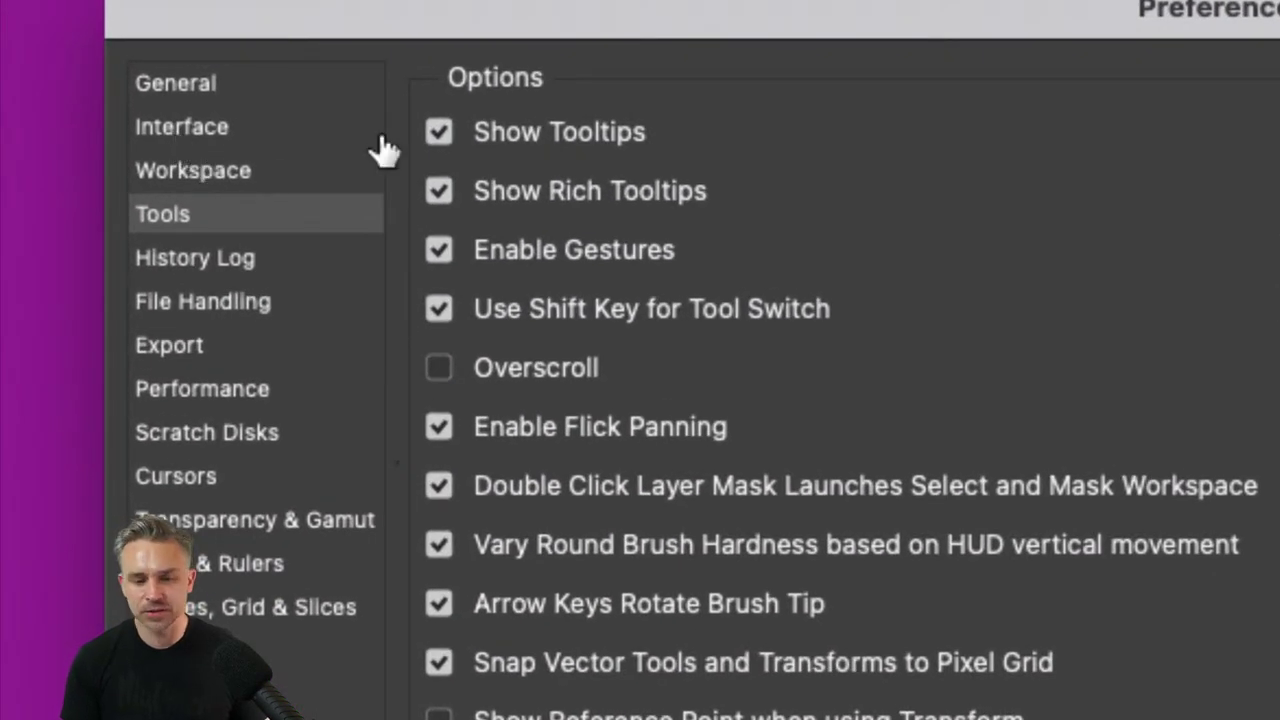
pyautogui.click(437, 131)
pyautogui.click(437, 135)
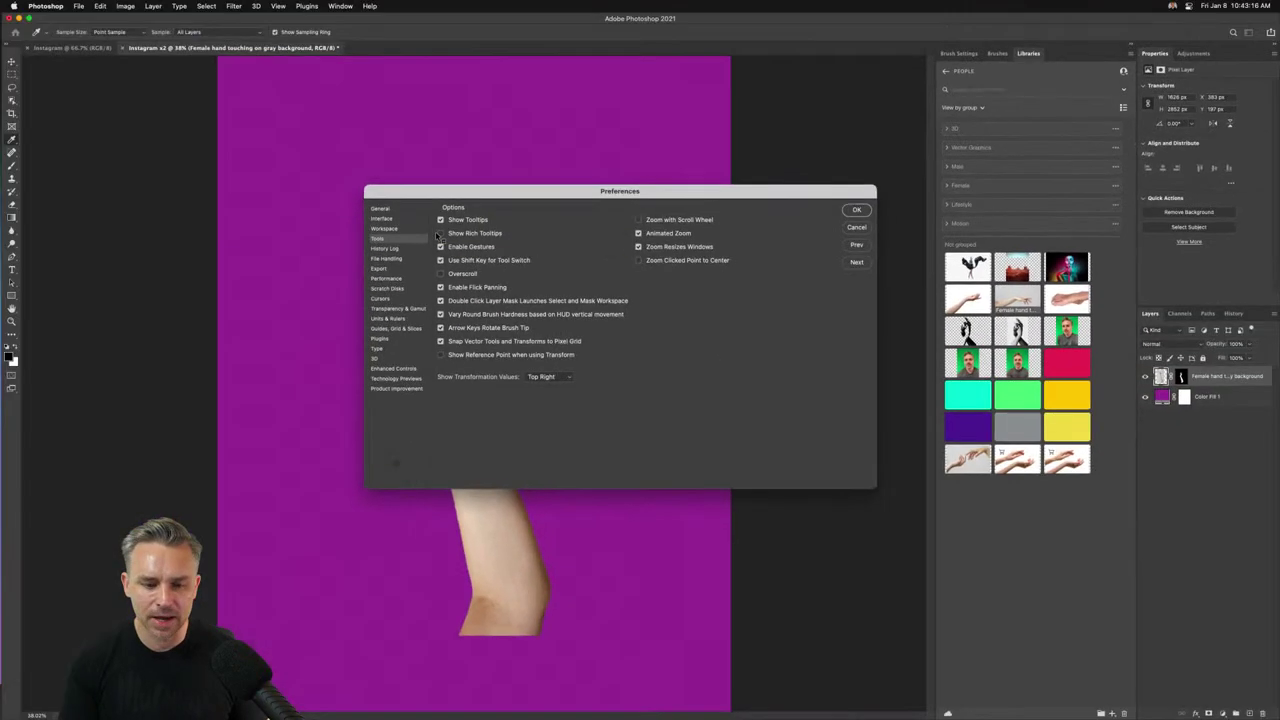
# View the History Log and File Handling preferences, and accept the preferences.
pyautogui.click(372, 249)
pyautogui.click(377, 258)
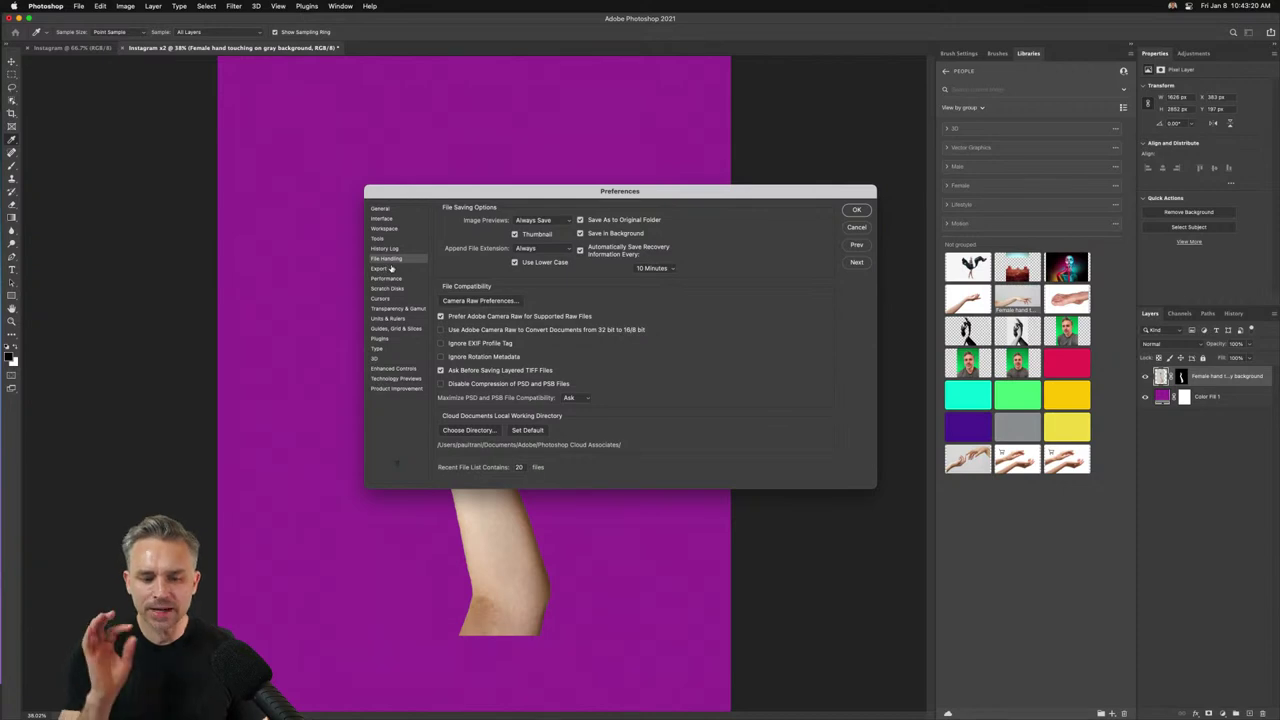
pyautogui.click(856, 210)
# Switch to Finder and open the Compositing folder inside Streaming Projects.
pyautogui.click(285, 705)
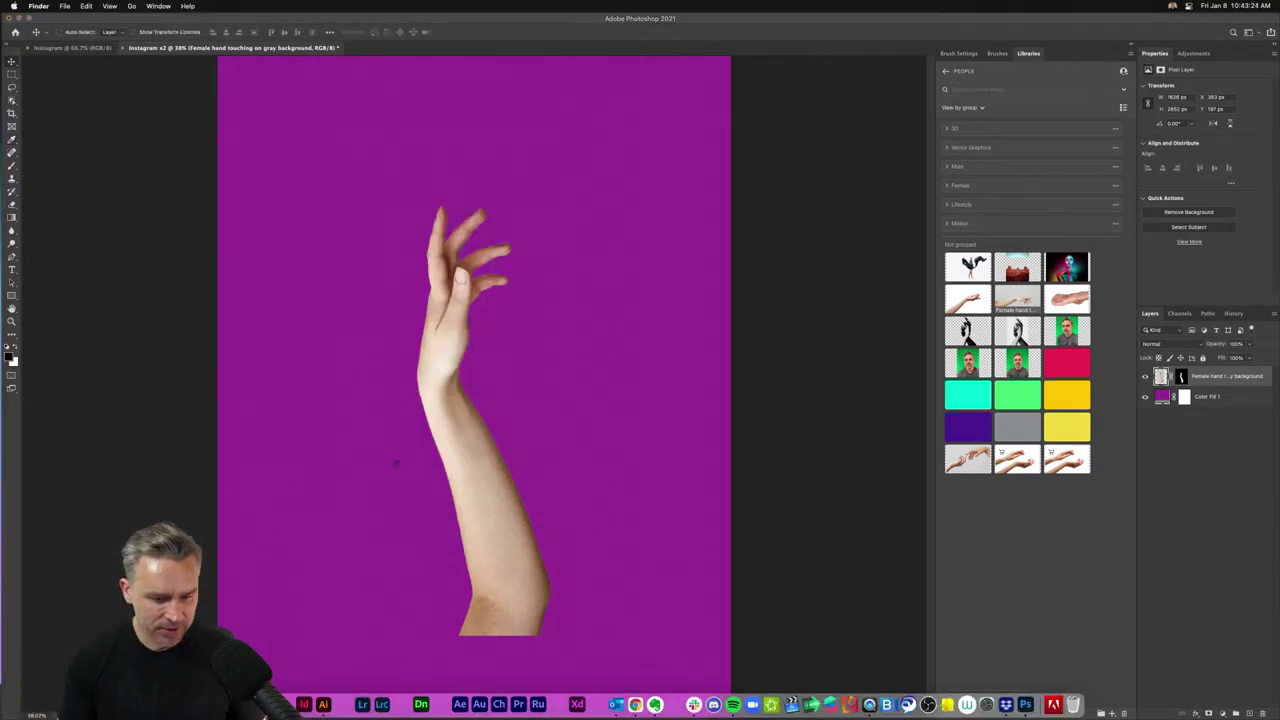
pyautogui.click(318, 272)
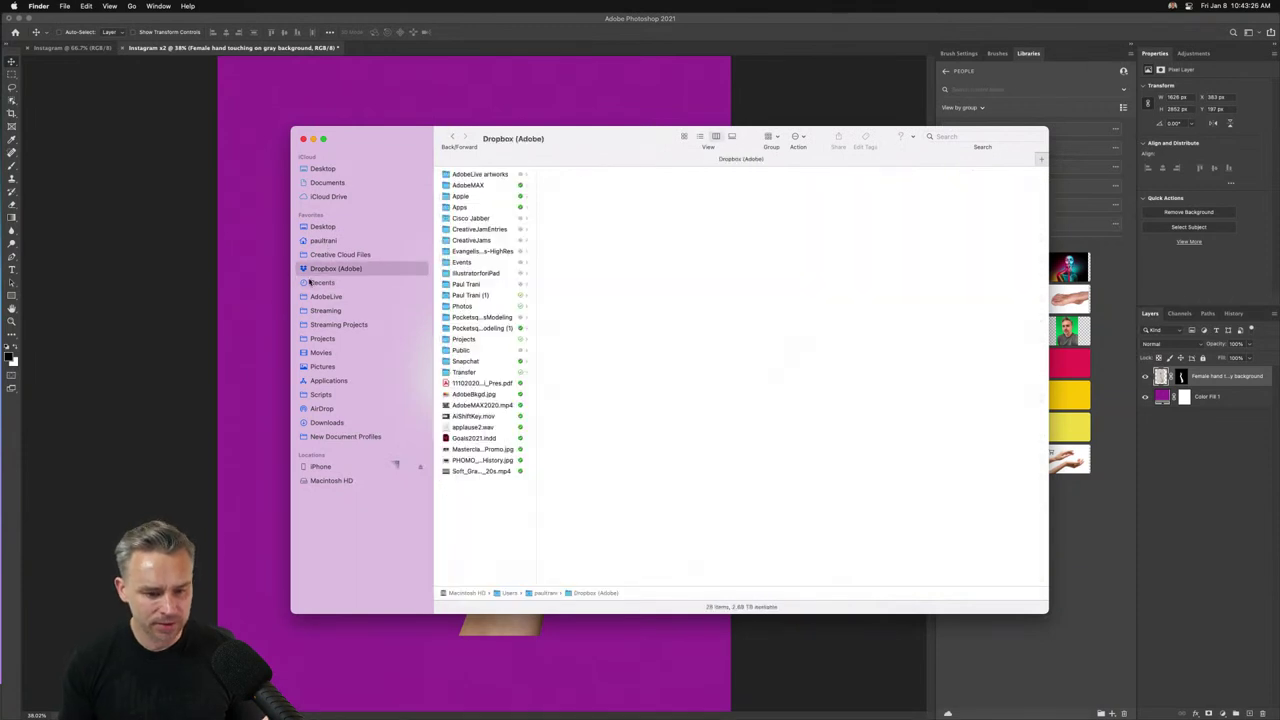
pyautogui.click(330, 324)
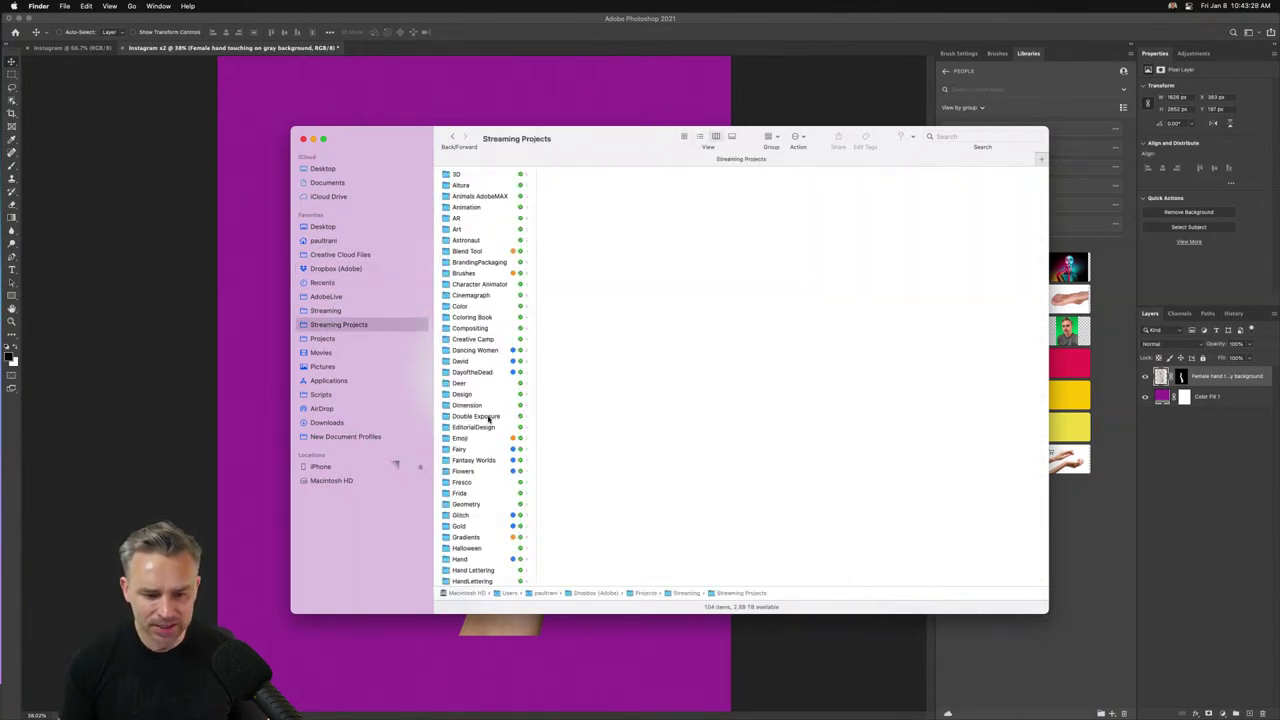
pyautogui.click(472, 328)
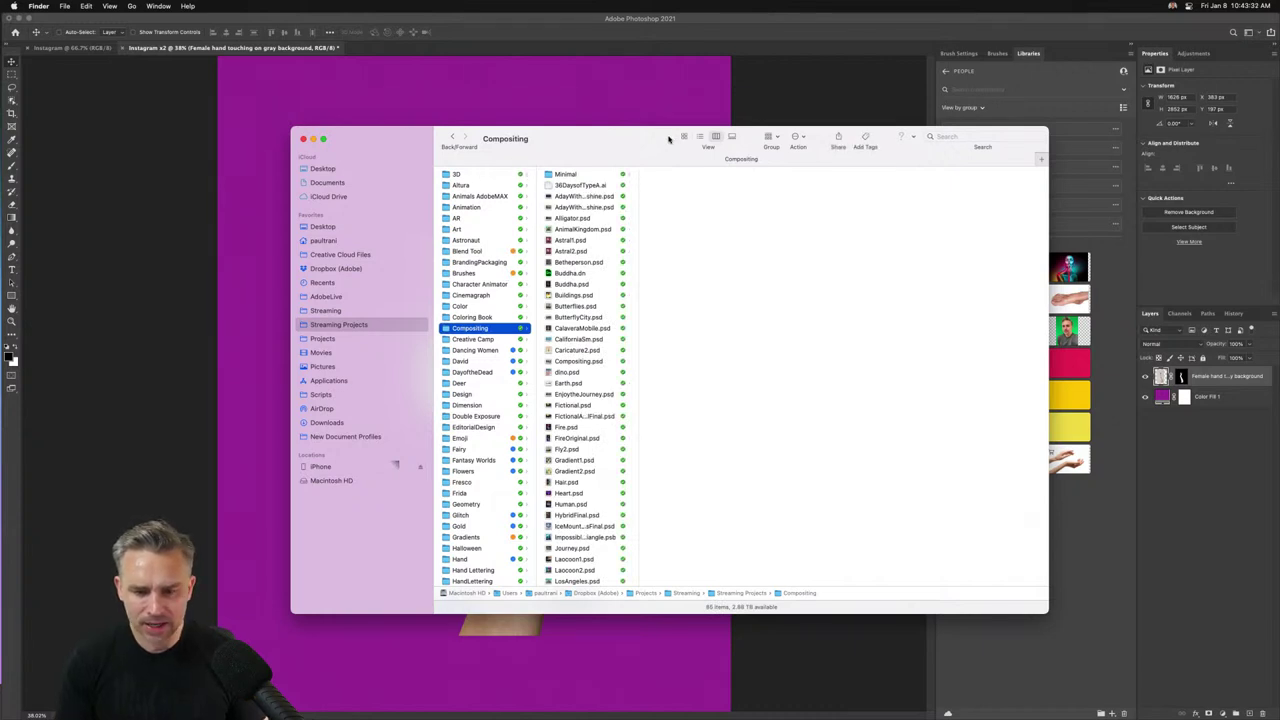
# Show the Compositing folder as icons in an enlarged window and open Statue2.psd in Photoshop, fitted to the screen.
pyautogui.click(684, 136)
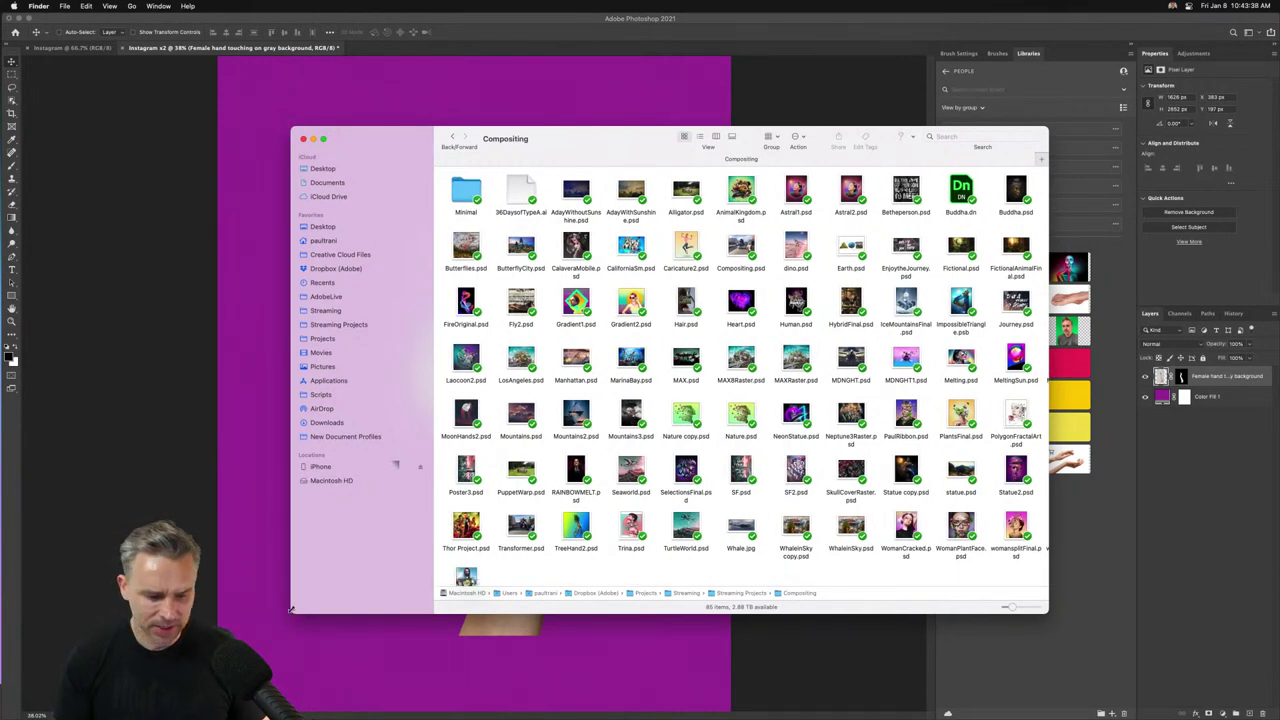
pyautogui.moveTo(291, 613); pyautogui.dragTo(171, 664)
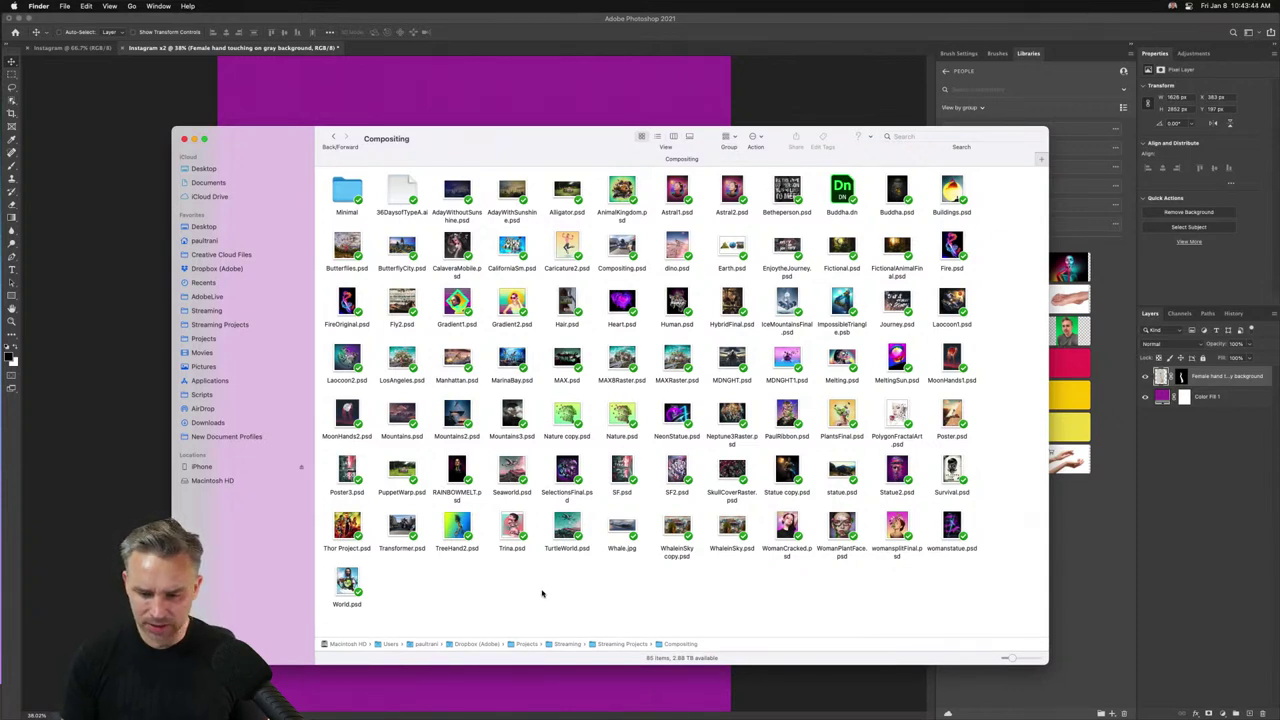
pyautogui.doubleClick(896, 468)
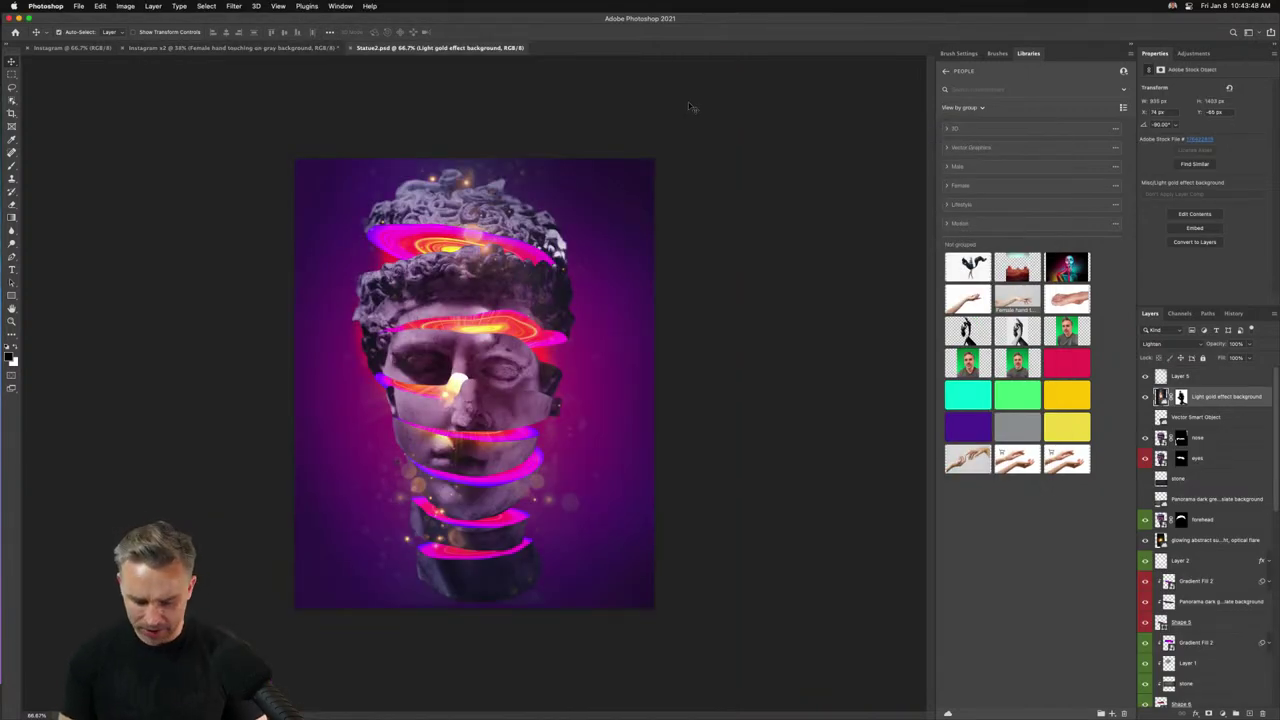
pyautogui.press('super+0')
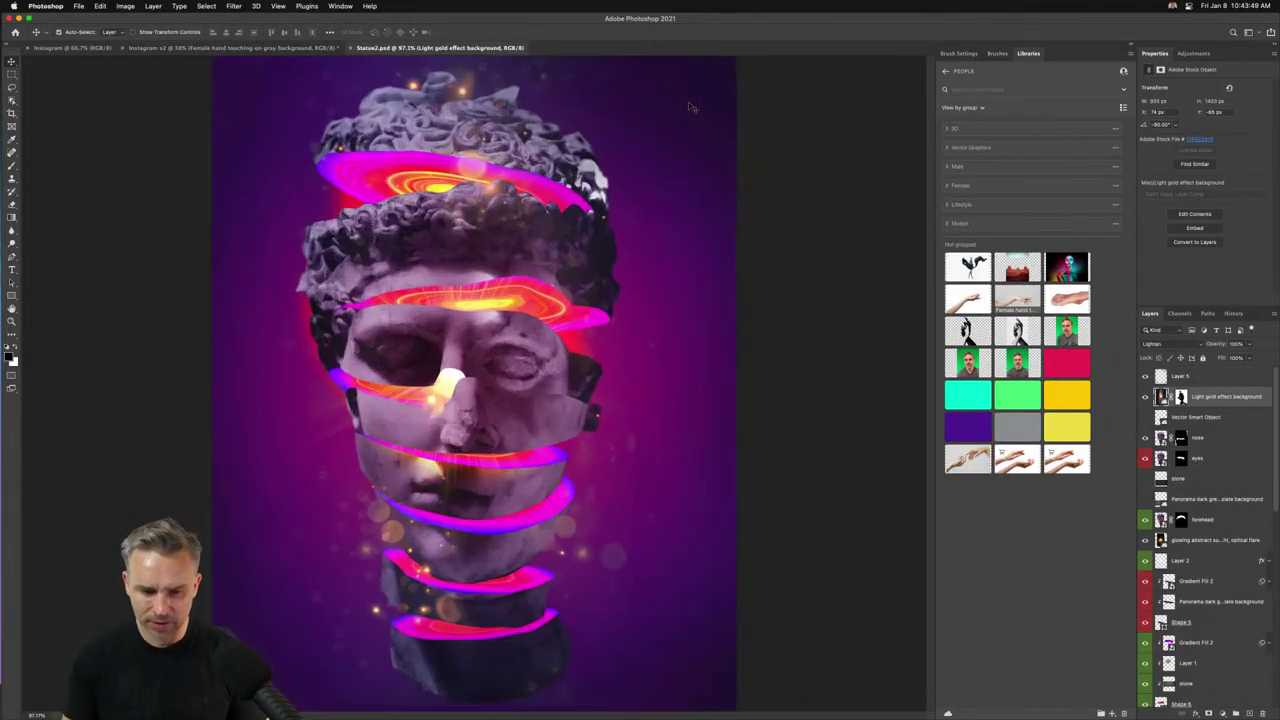
# In the Performance preferences, compare the Web / UI Design and Huge Pixel Dimensions cache optimizations, finishing with Web / UI Design.
pyautogui.click(33, 6)
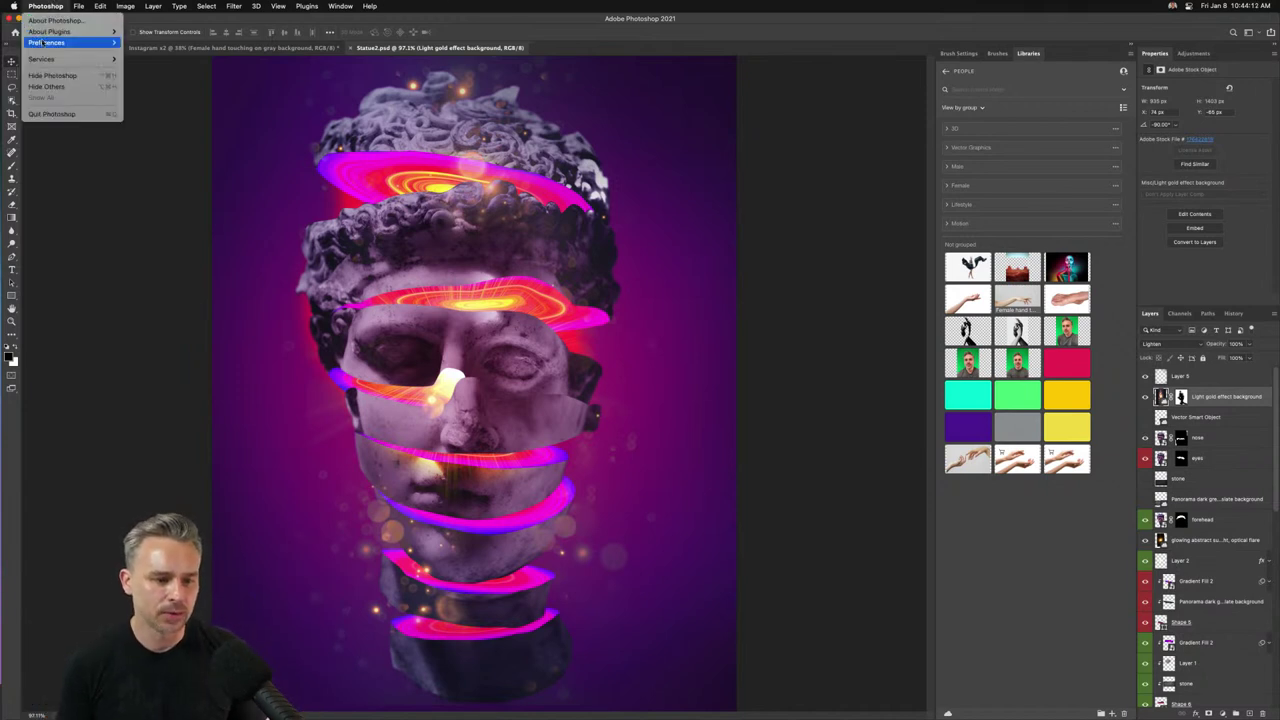
pyautogui.moveTo(60, 42)
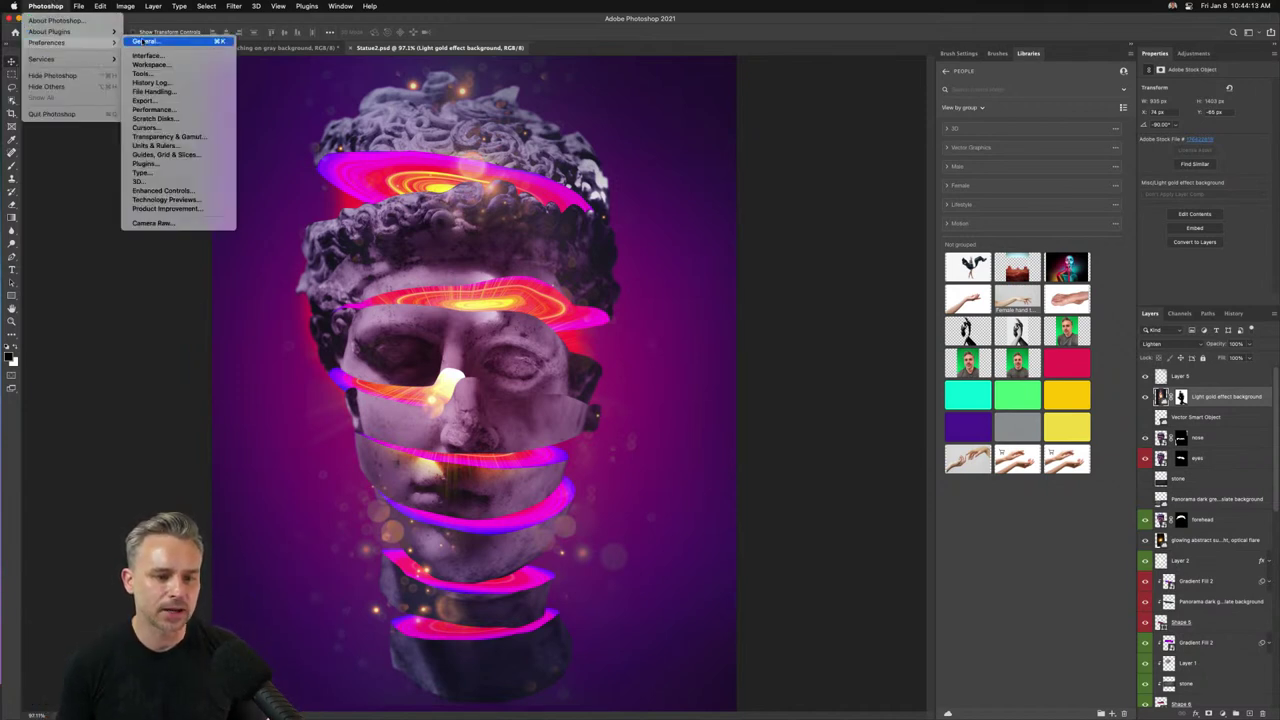
pyautogui.click(150, 109)
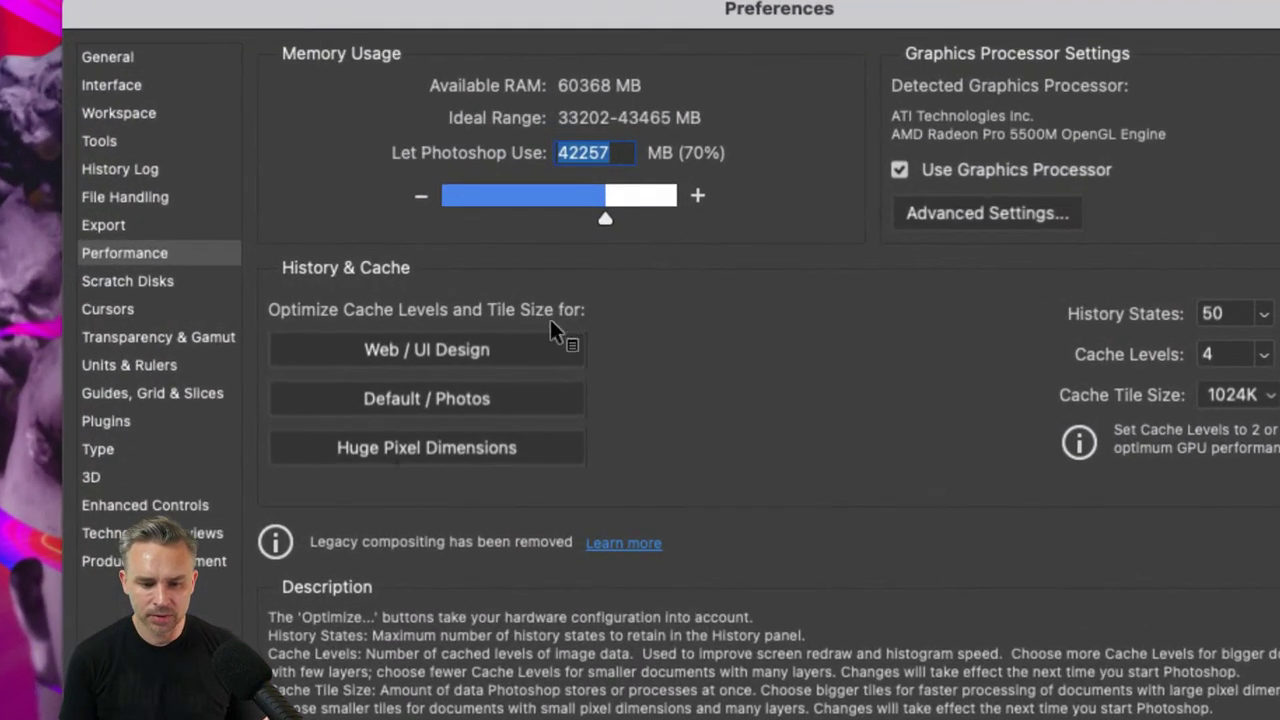
pyautogui.click(434, 354)
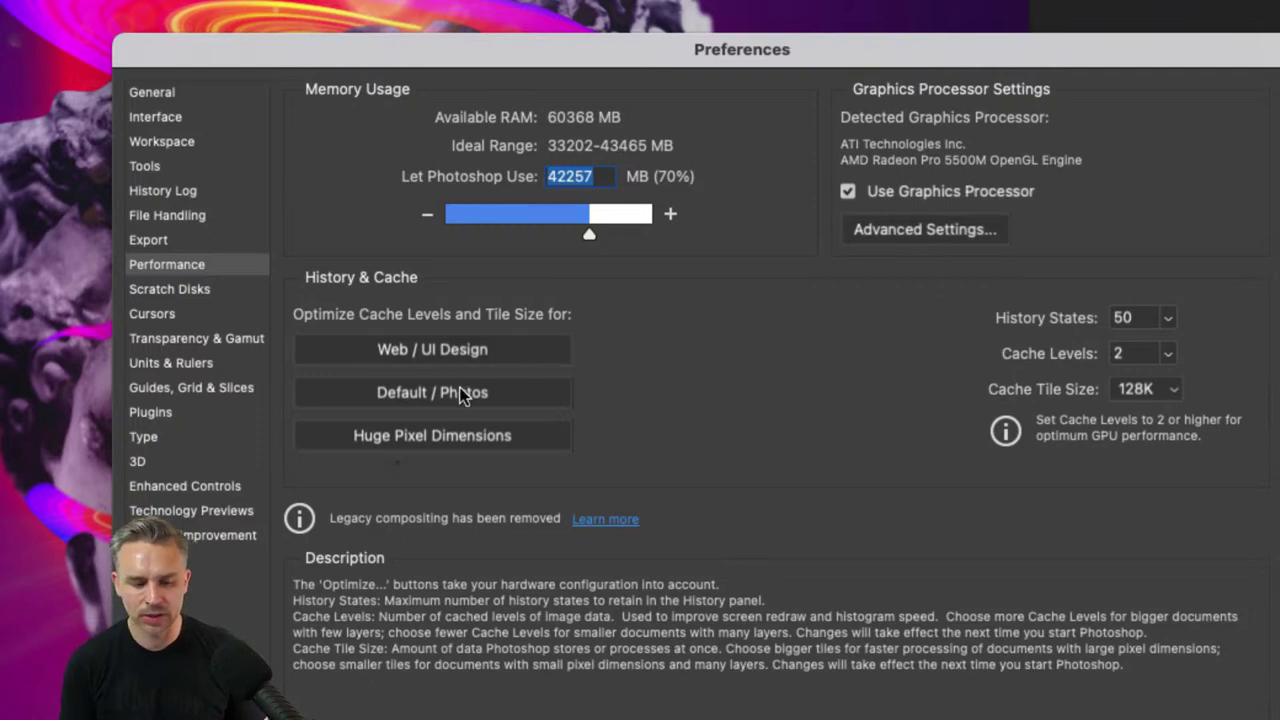
pyautogui.click(433, 443)
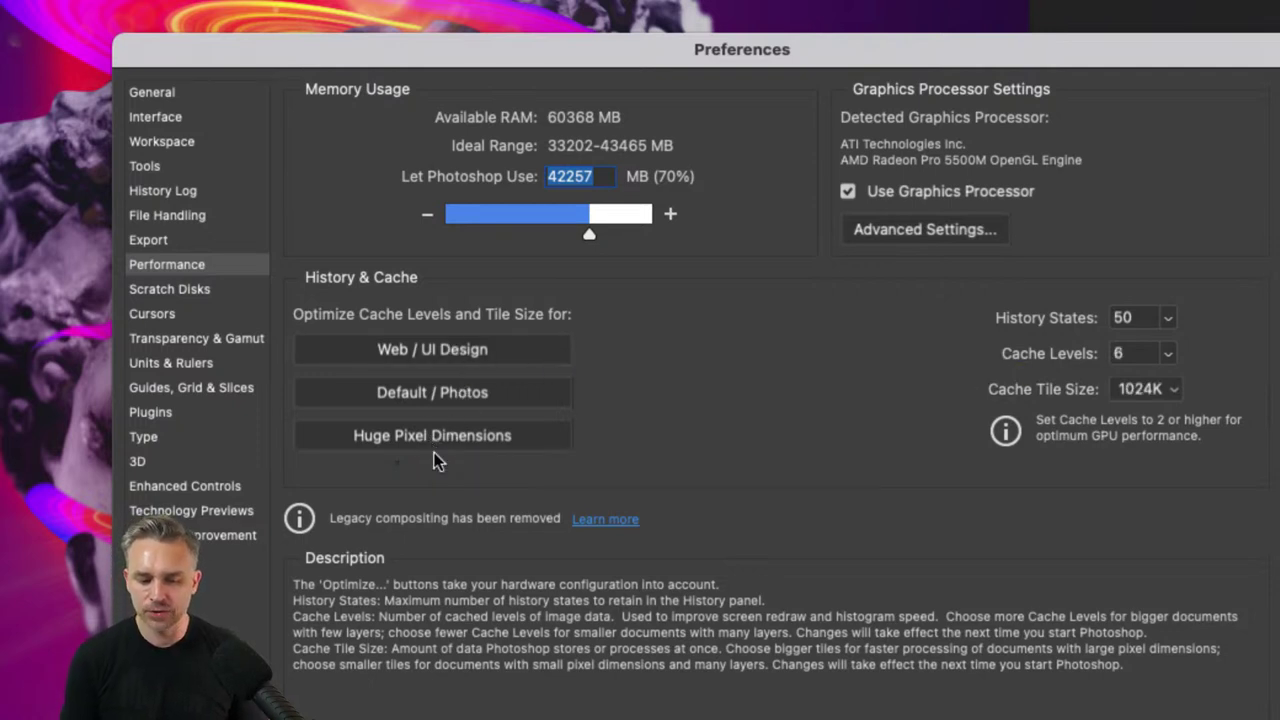
pyautogui.click(439, 440)
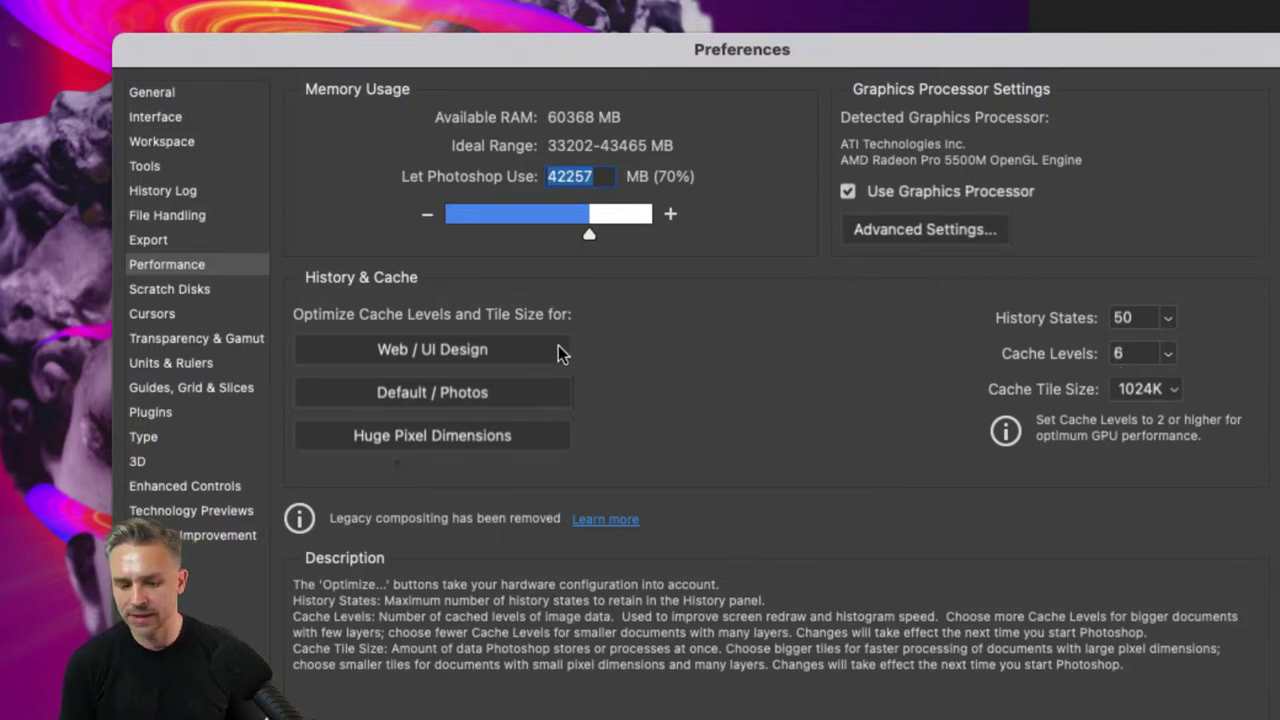
pyautogui.click(525, 349)
pyautogui.click(511, 430)
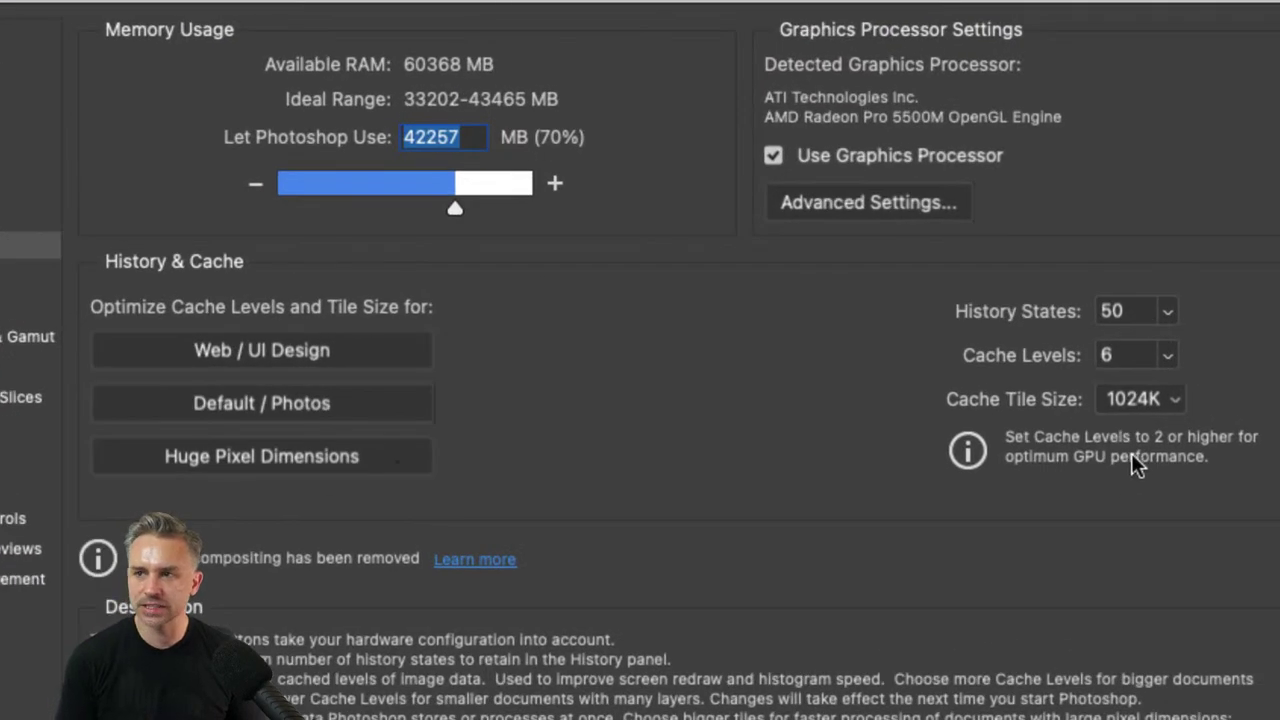
pyautogui.click(284, 362)
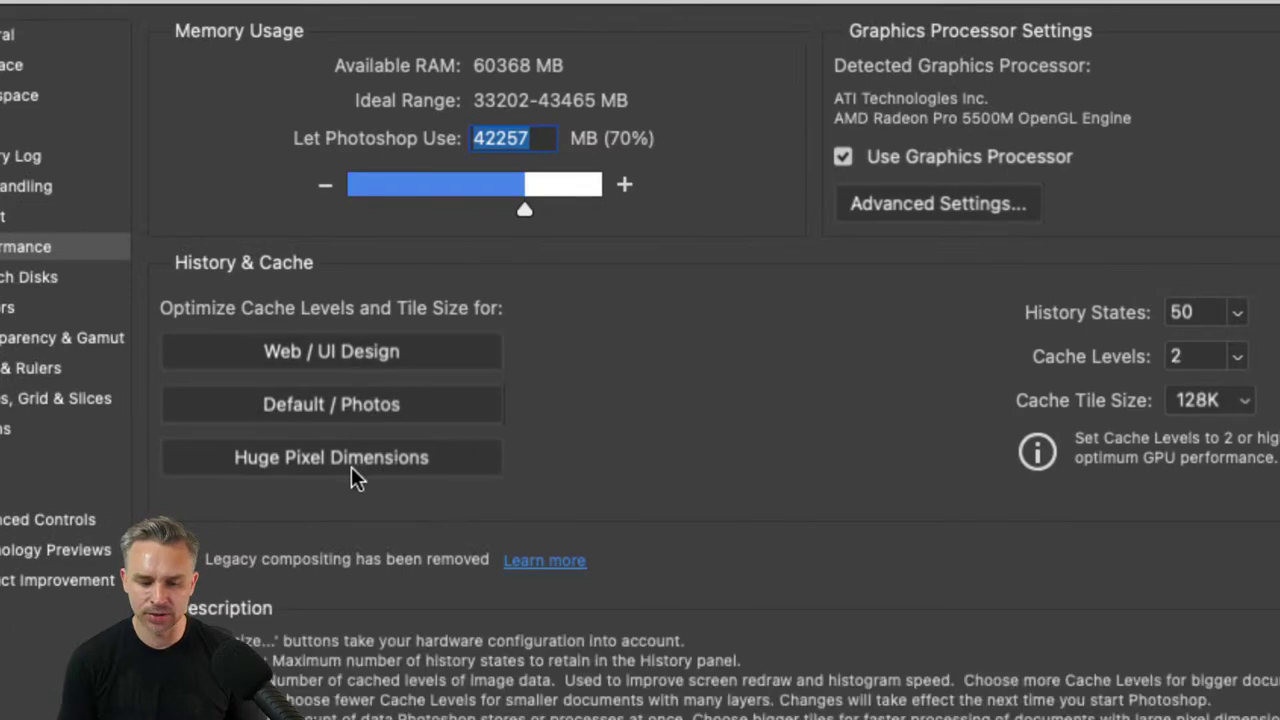
pyautogui.click(351, 466)
pyautogui.click(324, 347)
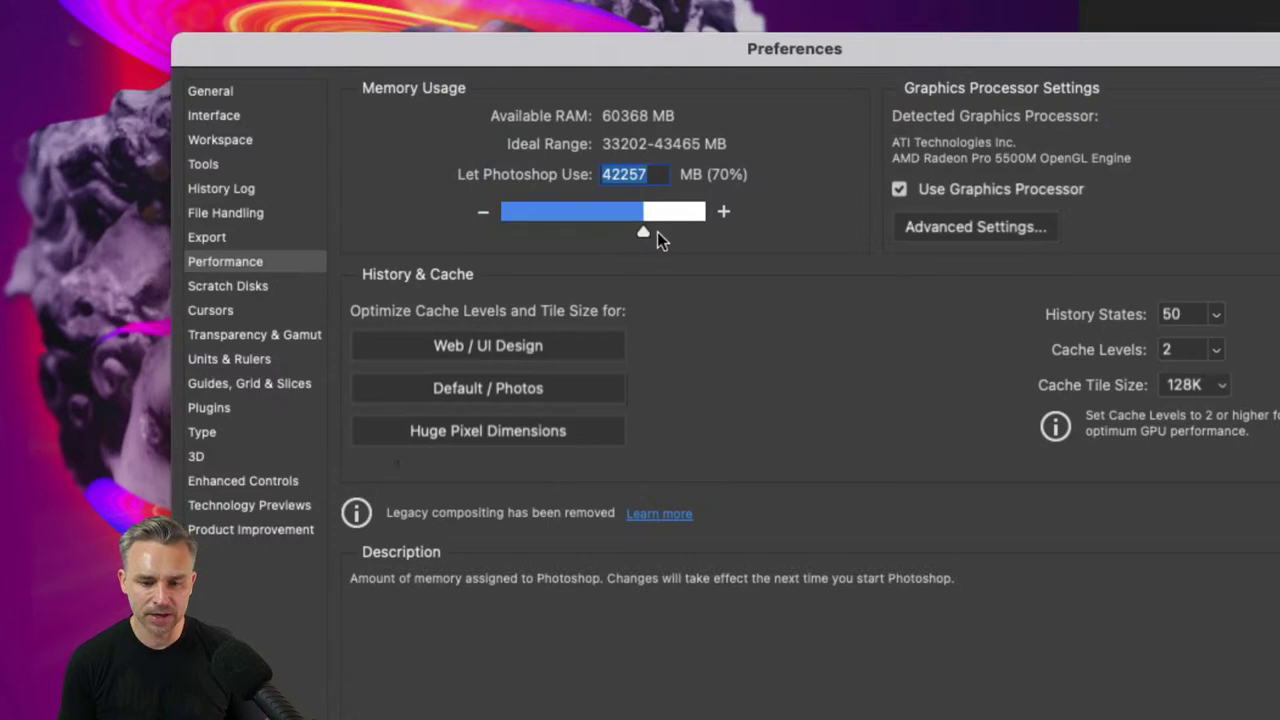
# Examine each preferences category from Scratch Disks through Cursors, Units & Rulers, Plugins, Type and 3D to Enhanced Controls.
pyautogui.click(233, 293)
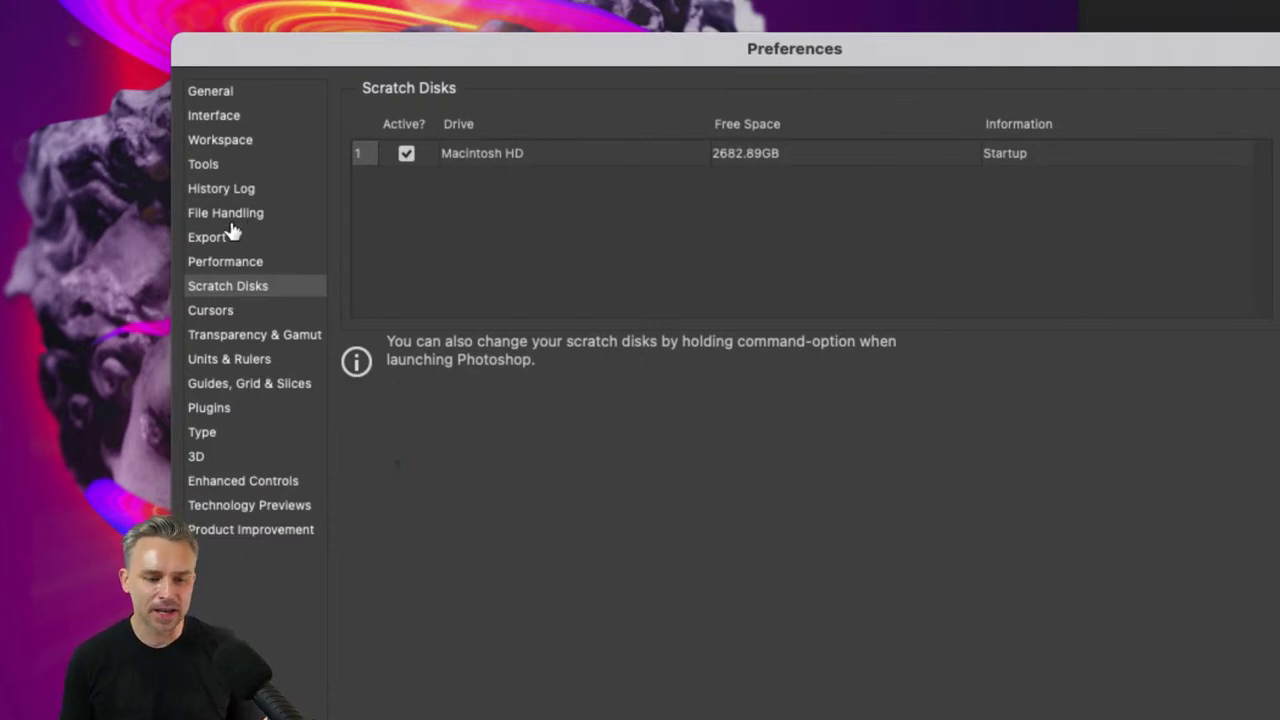
pyautogui.click(214, 312)
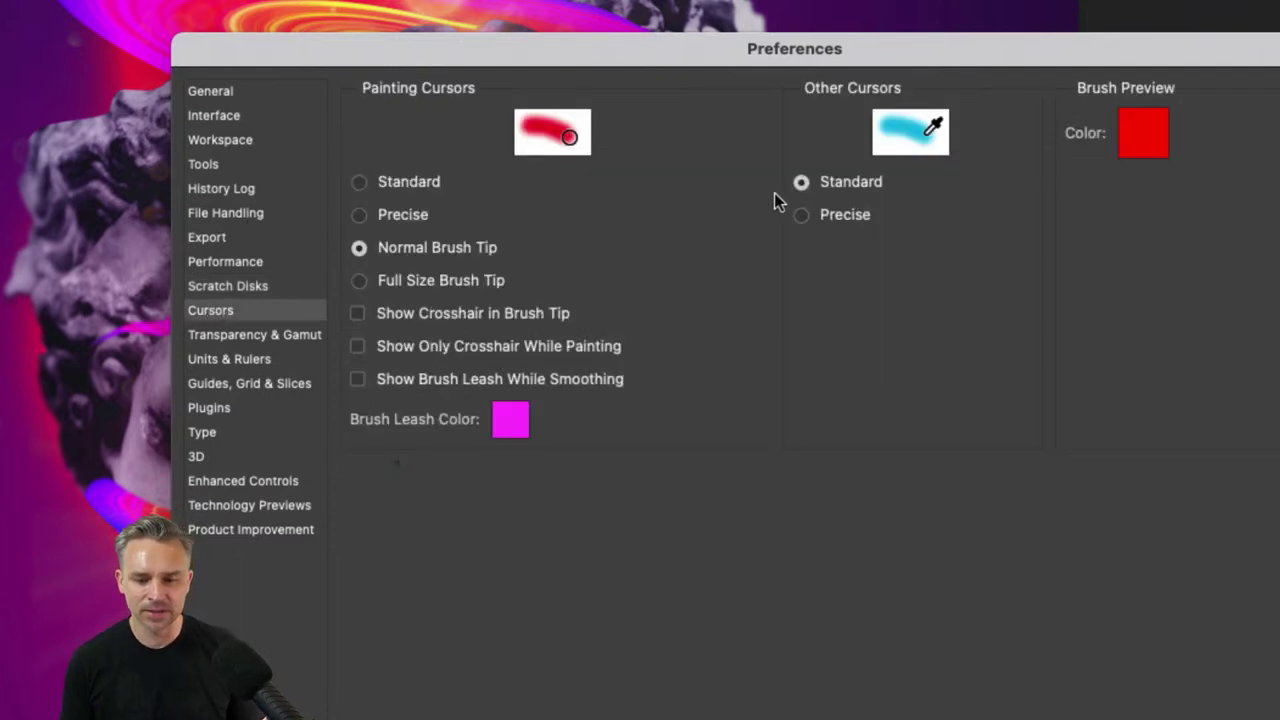
pyautogui.click(200, 334)
pyautogui.click(203, 360)
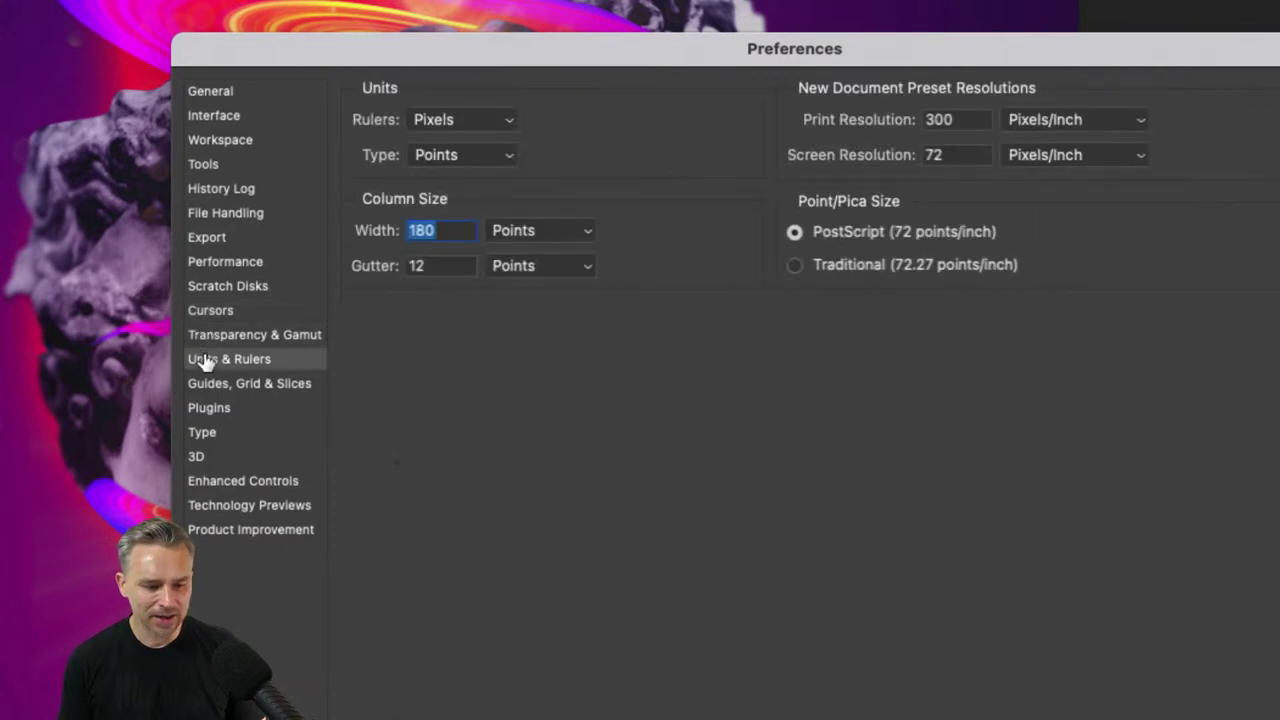
pyautogui.click(200, 386)
pyautogui.click(195, 412)
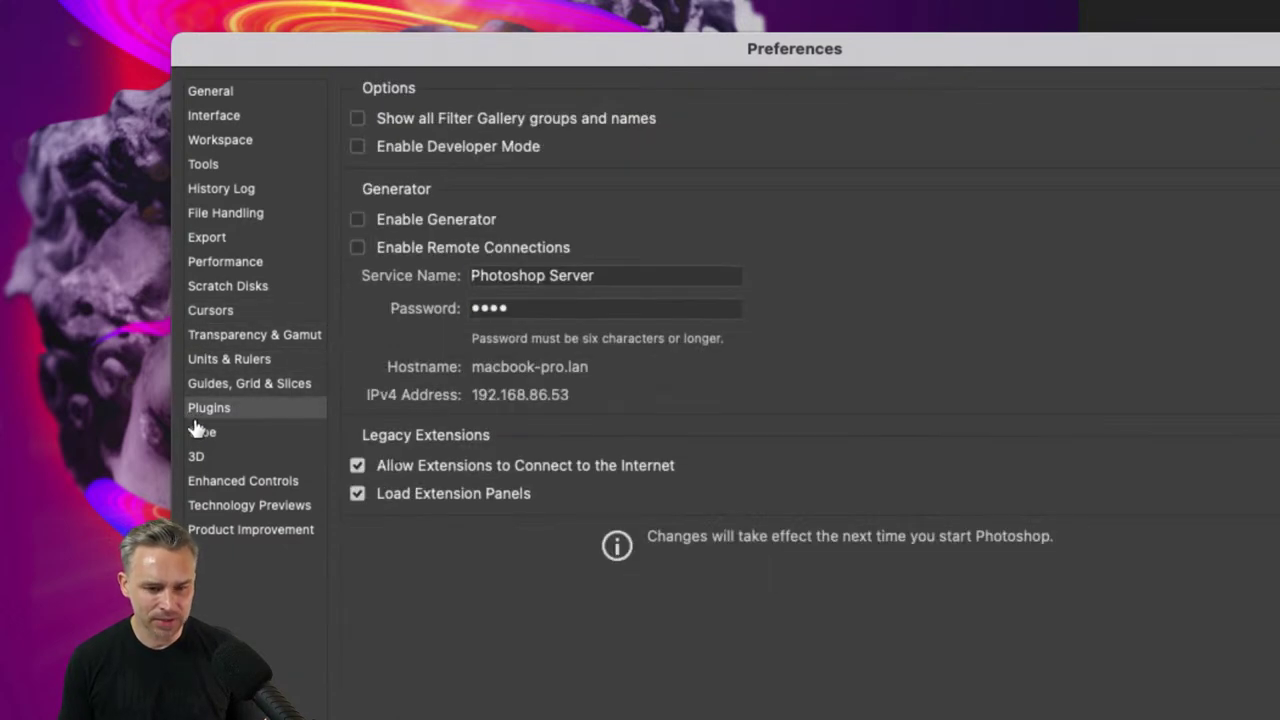
pyautogui.click(197, 432)
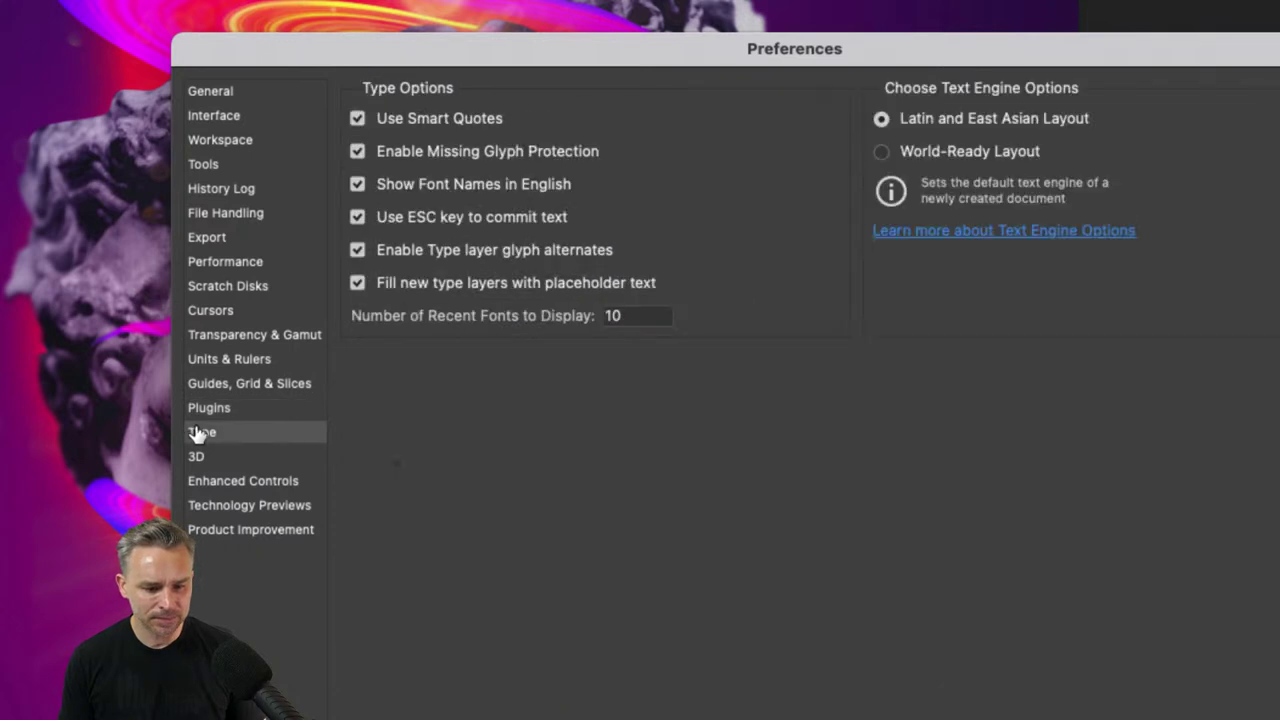
pyautogui.click(196, 456)
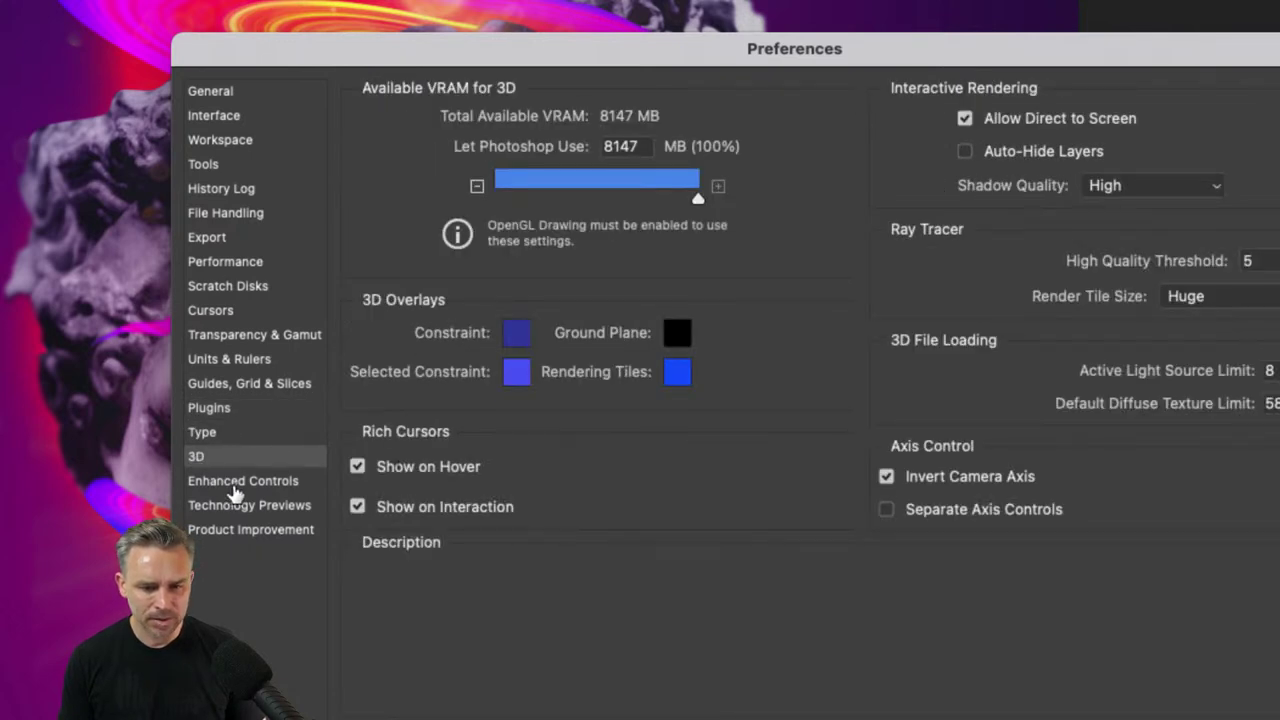
pyautogui.click(234, 492)
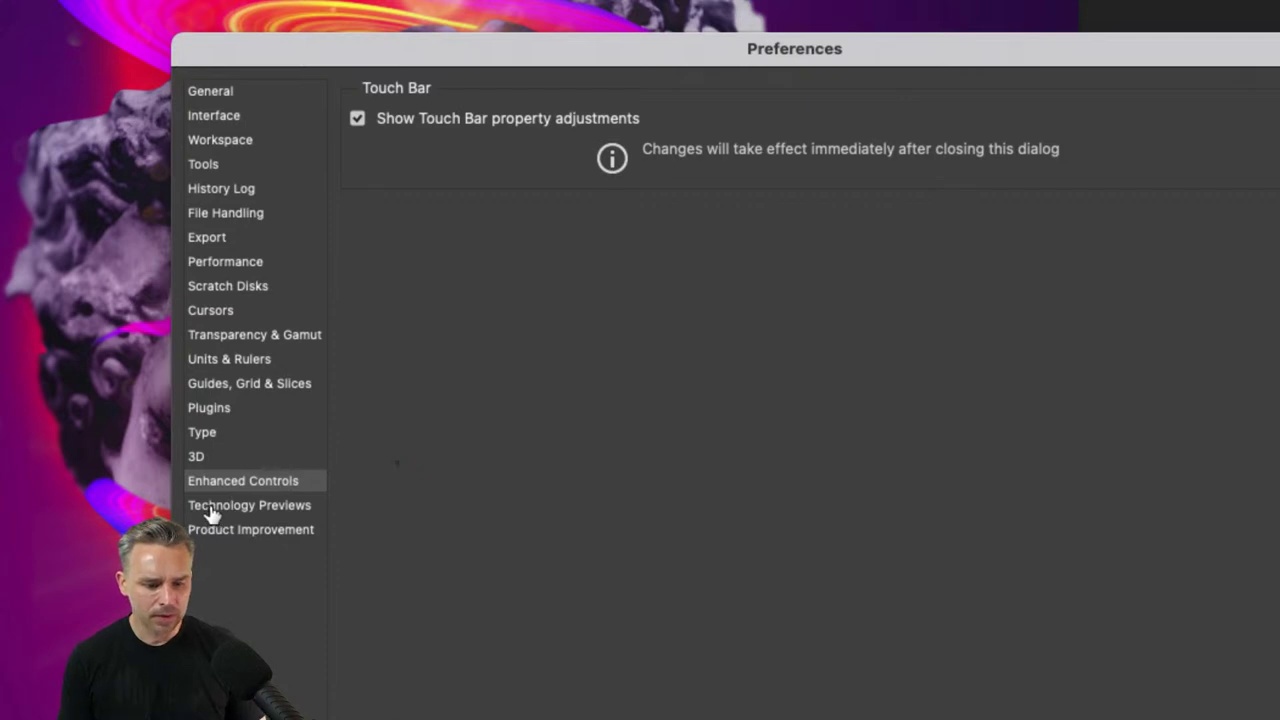
# Enable the Content-Aware Tracing Tool technology preview and accept the preferences.
pyautogui.click(212, 512)
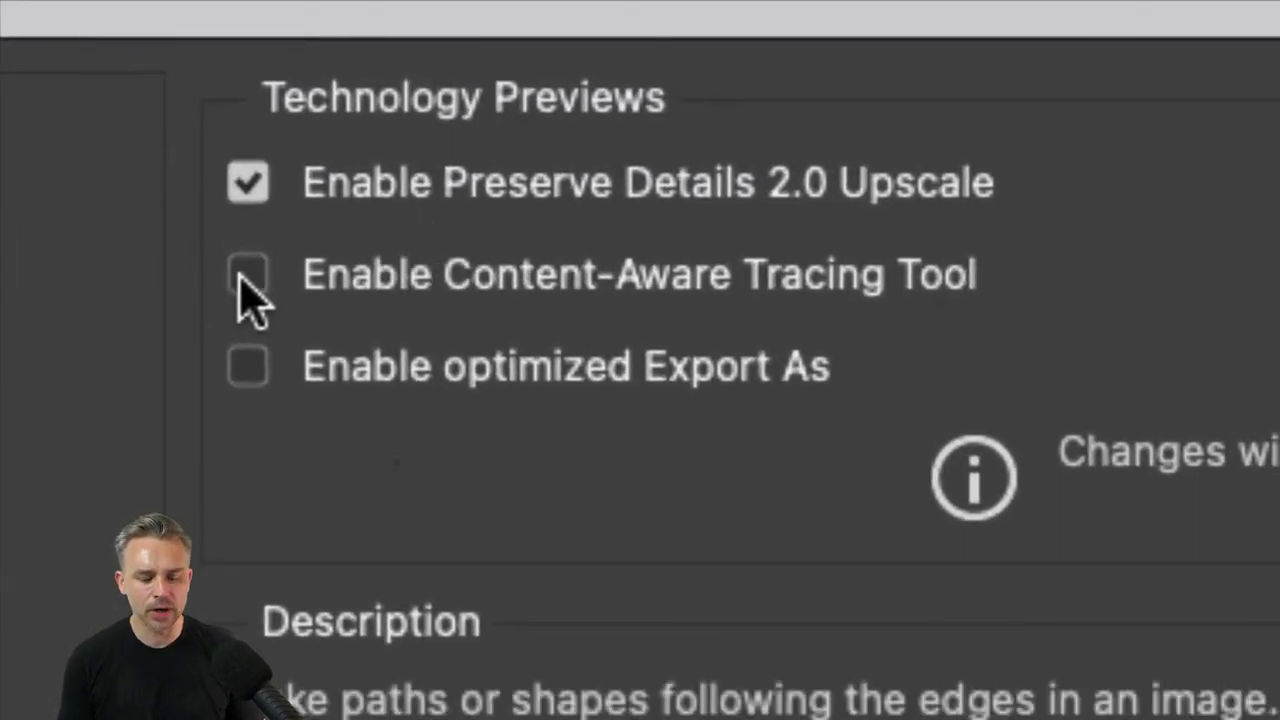
pyautogui.click(243, 278)
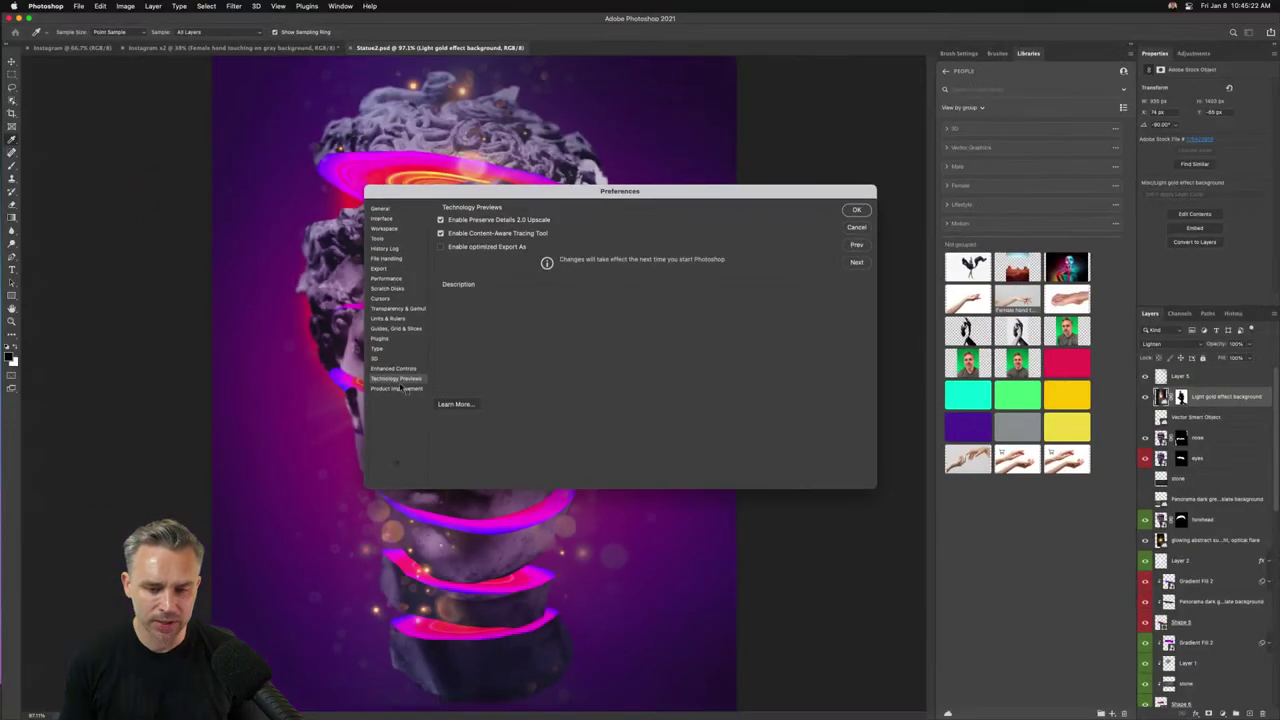
pyautogui.click(858, 211)
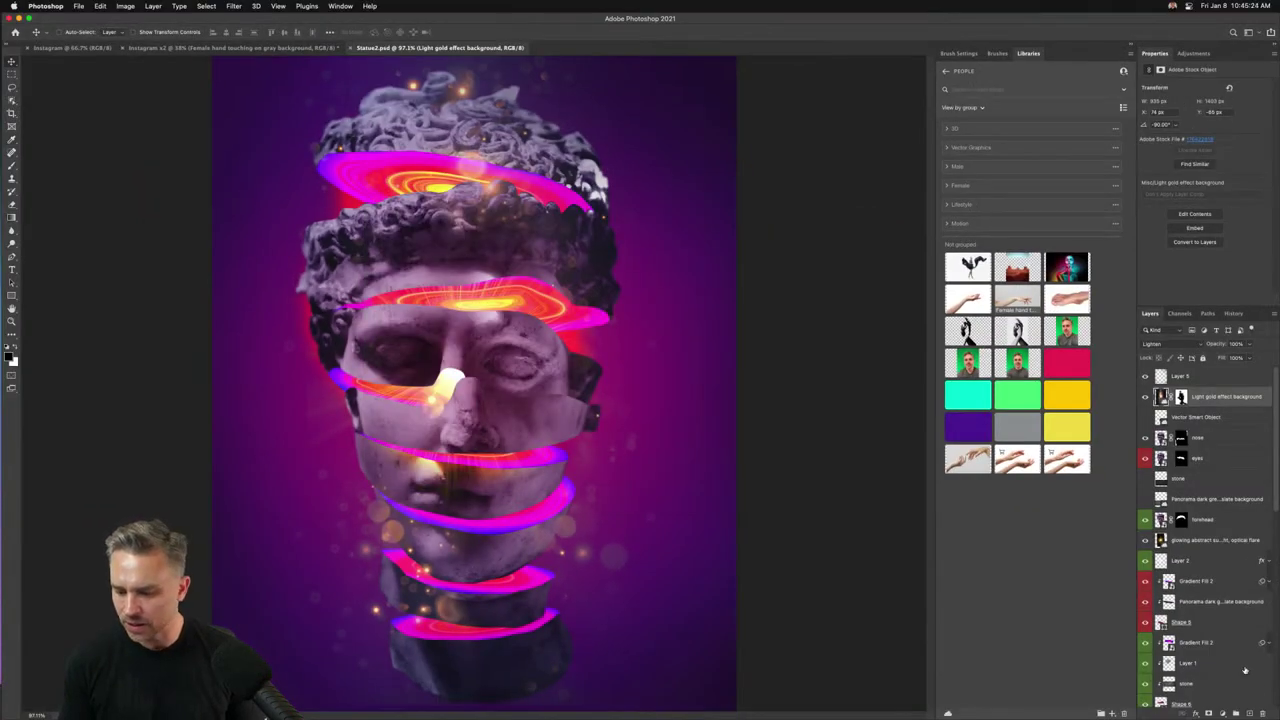
# Add a new empty layer directly above the nose layer and reselect the nose layer.
pyautogui.click(1222, 441)
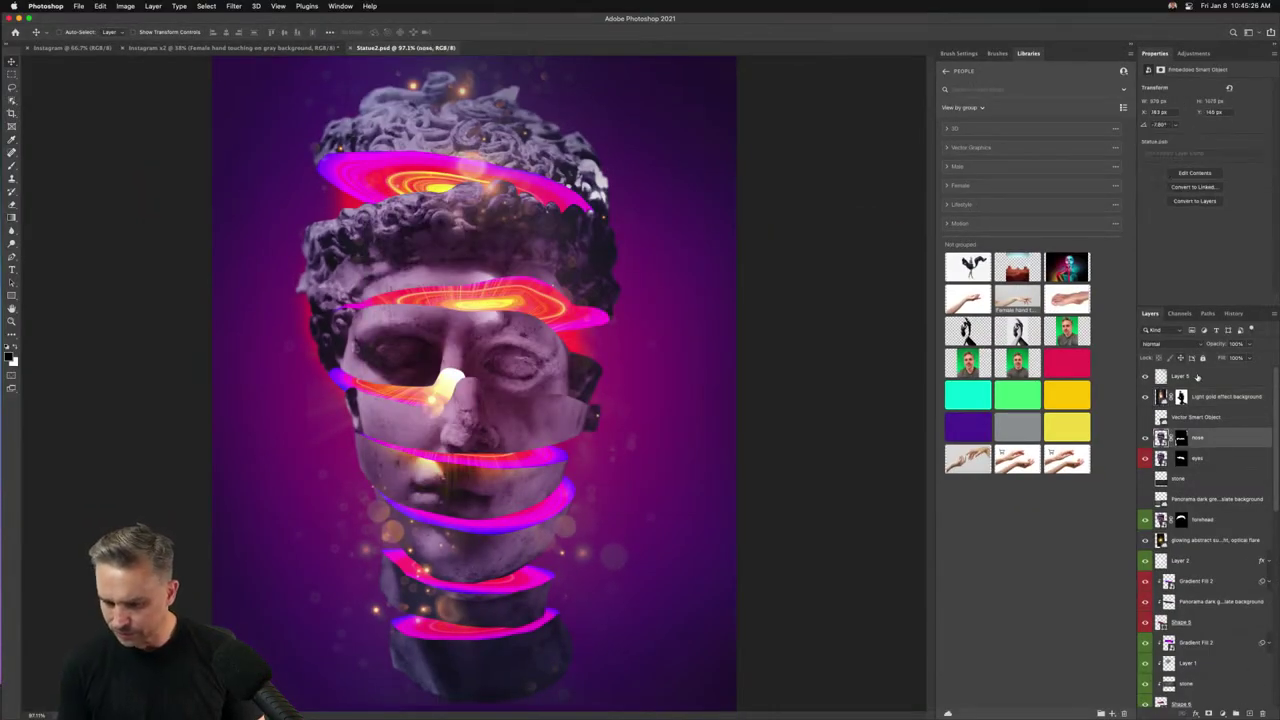
pyautogui.click(1249, 714)
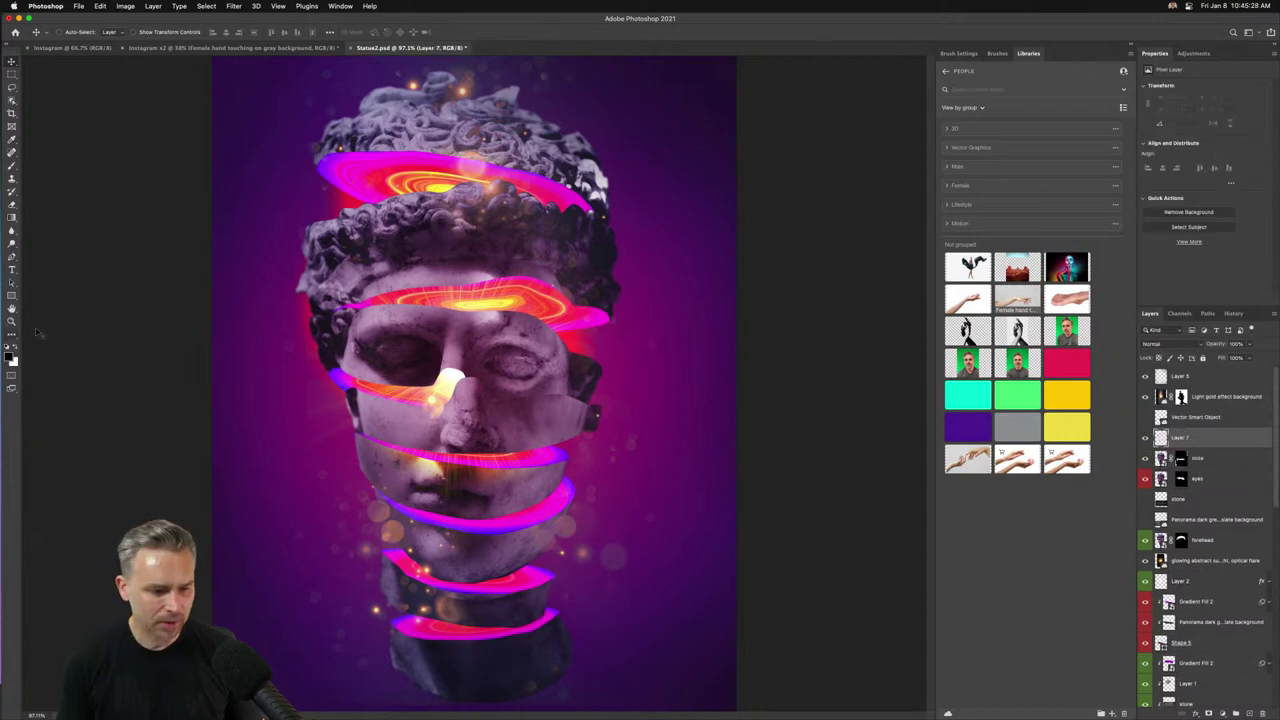
pyautogui.click(1240, 460)
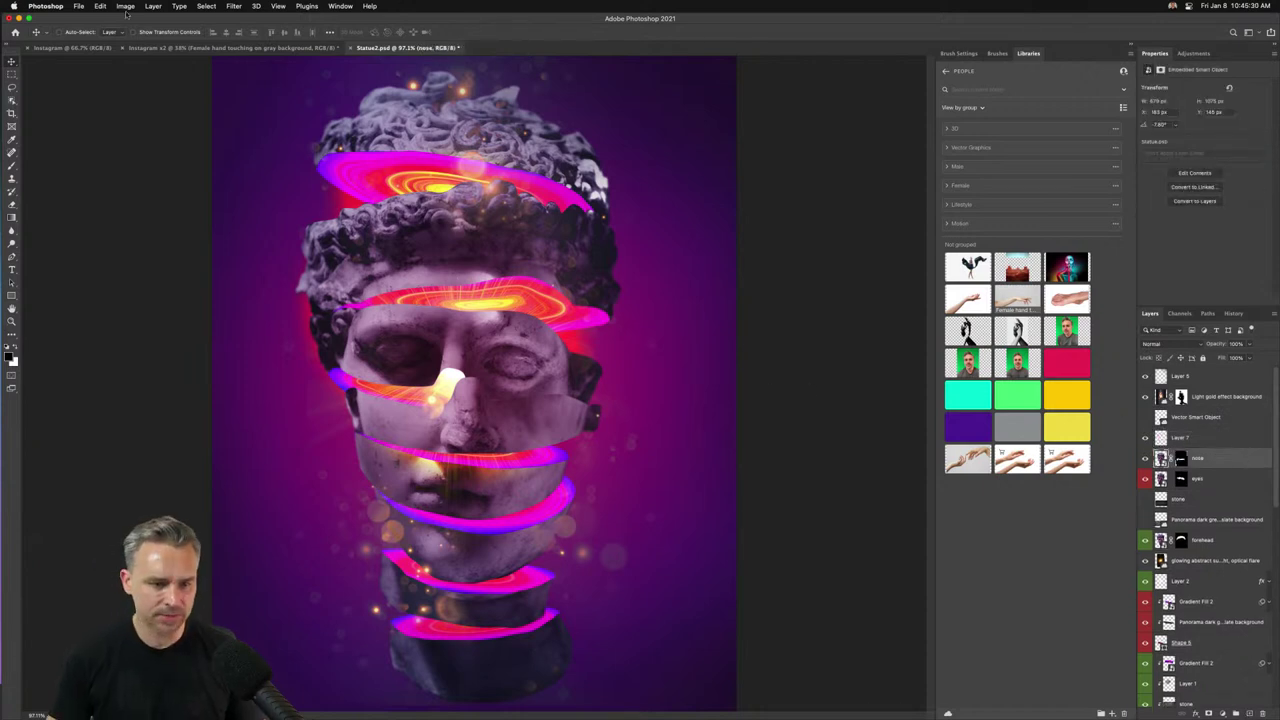
# Bring up the Instagram x2 document and try the Pen tool variants, from the Curvature Pen Tool back to the standard Pen Tool.
pyautogui.click(70, 47)
pyautogui.click(177, 47)
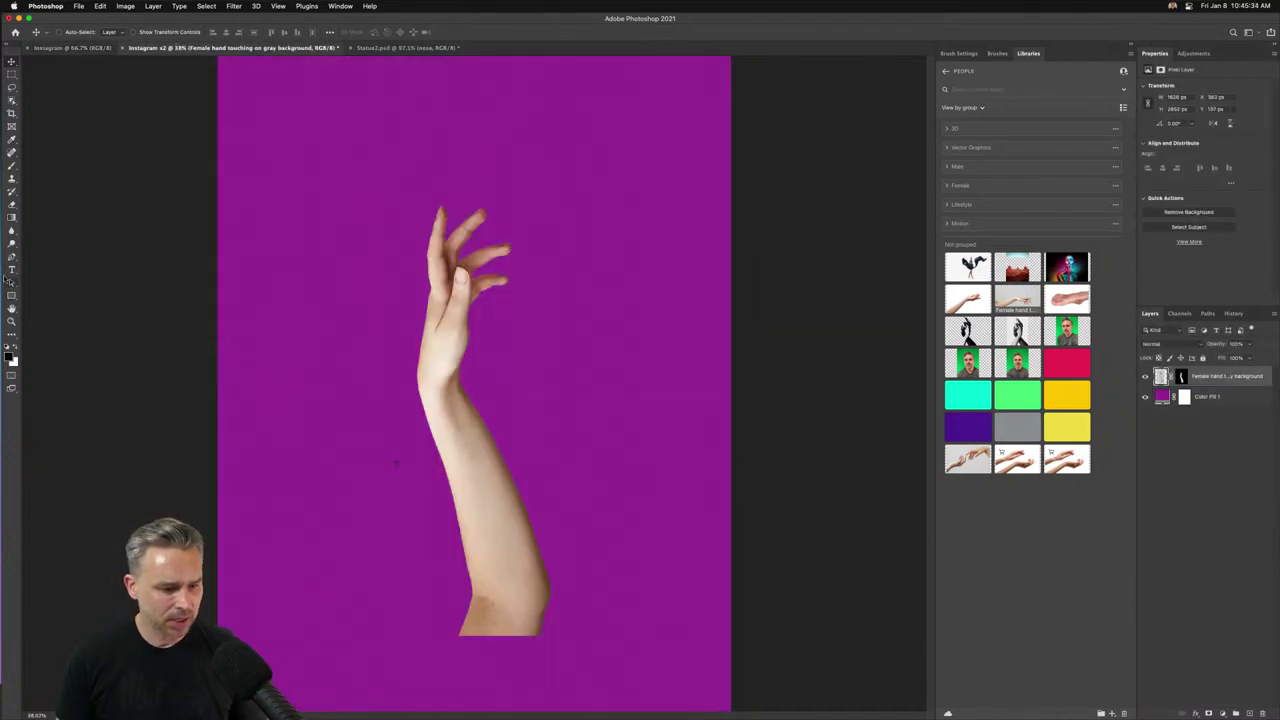
pyautogui.click(10, 258)
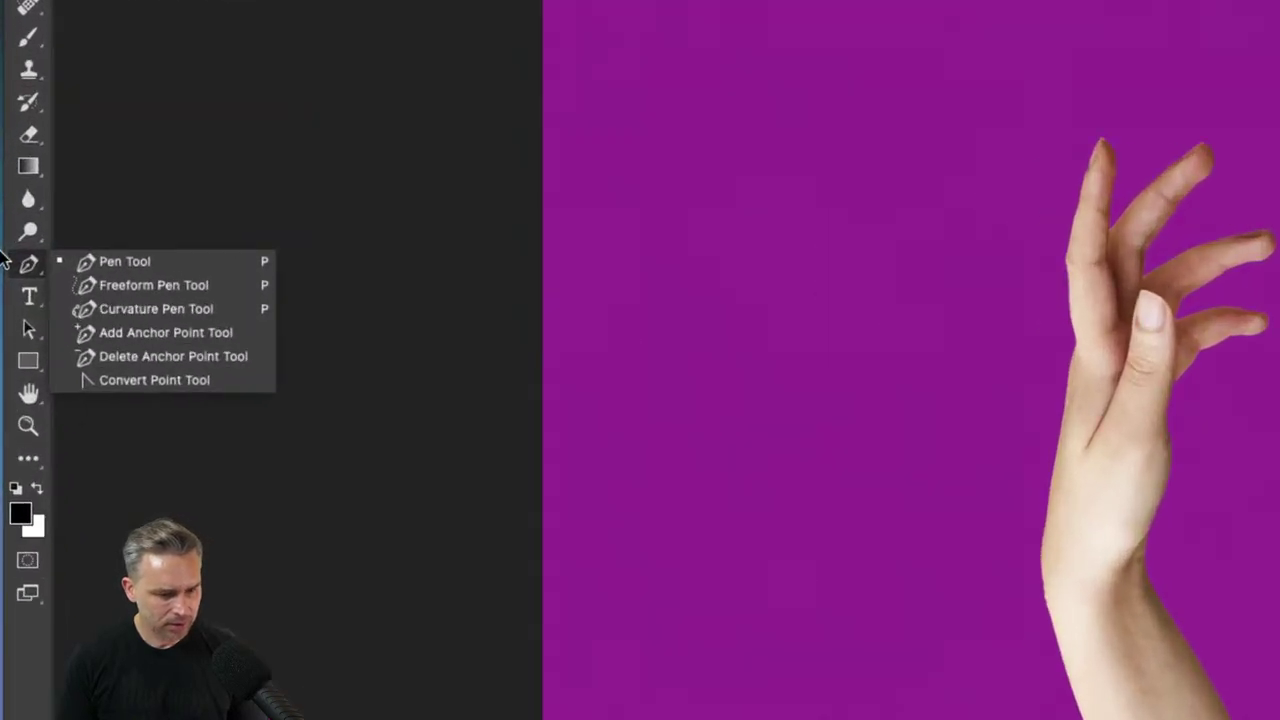
pyautogui.click(100, 314)
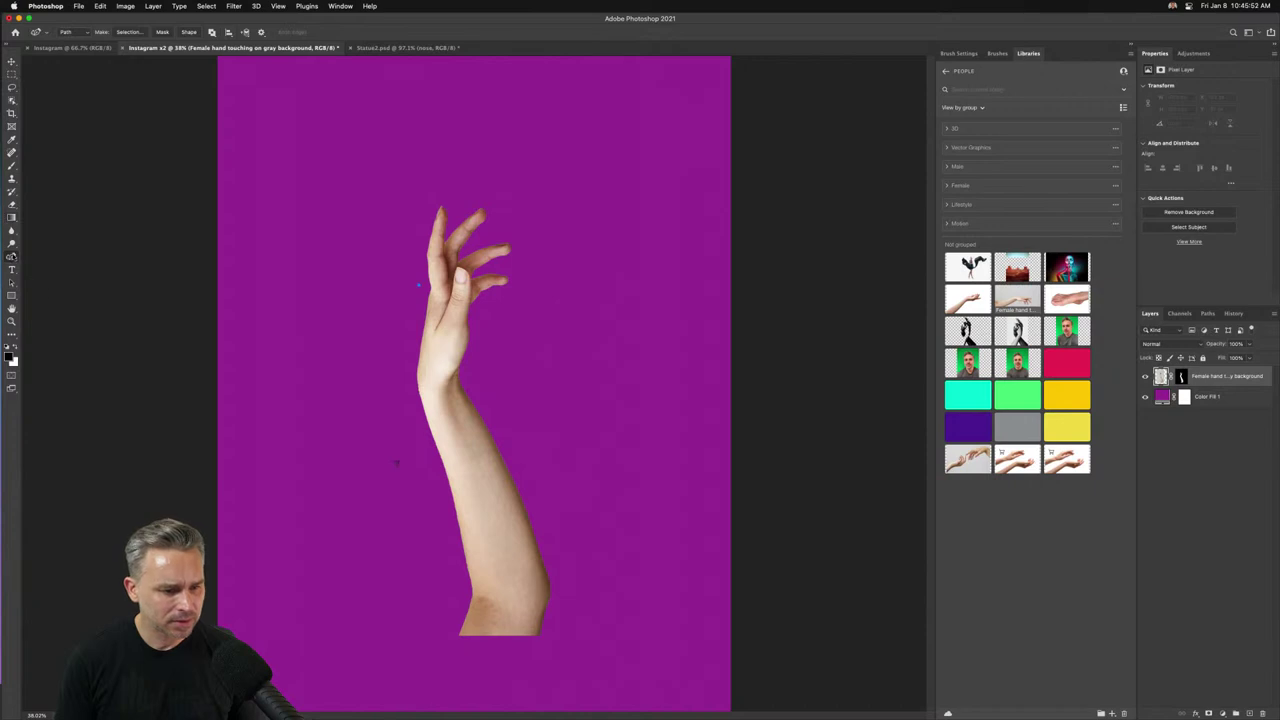
pyautogui.moveTo(12, 257); pyautogui.dragTo(45, 258)
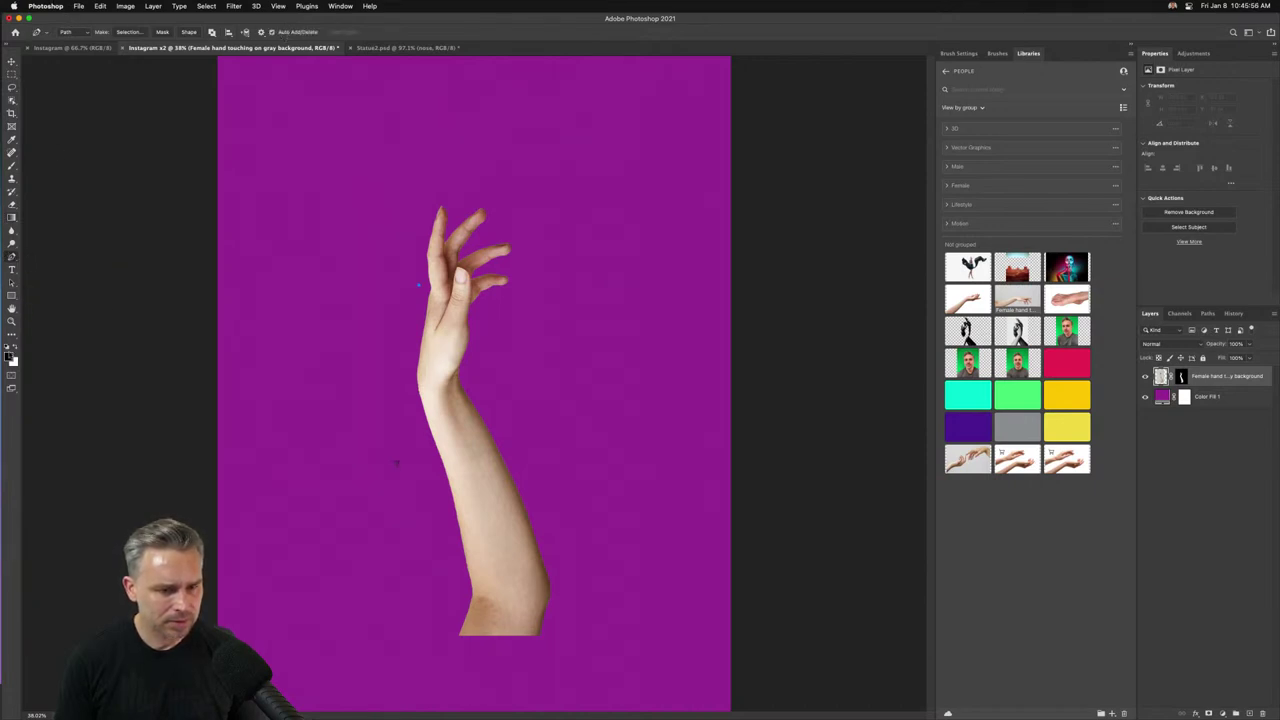
# Check the Content-Aware Tracing Tool setting and its description in the Technology Previews preferences, leaving it enabled.
pyautogui.click(45, 6)
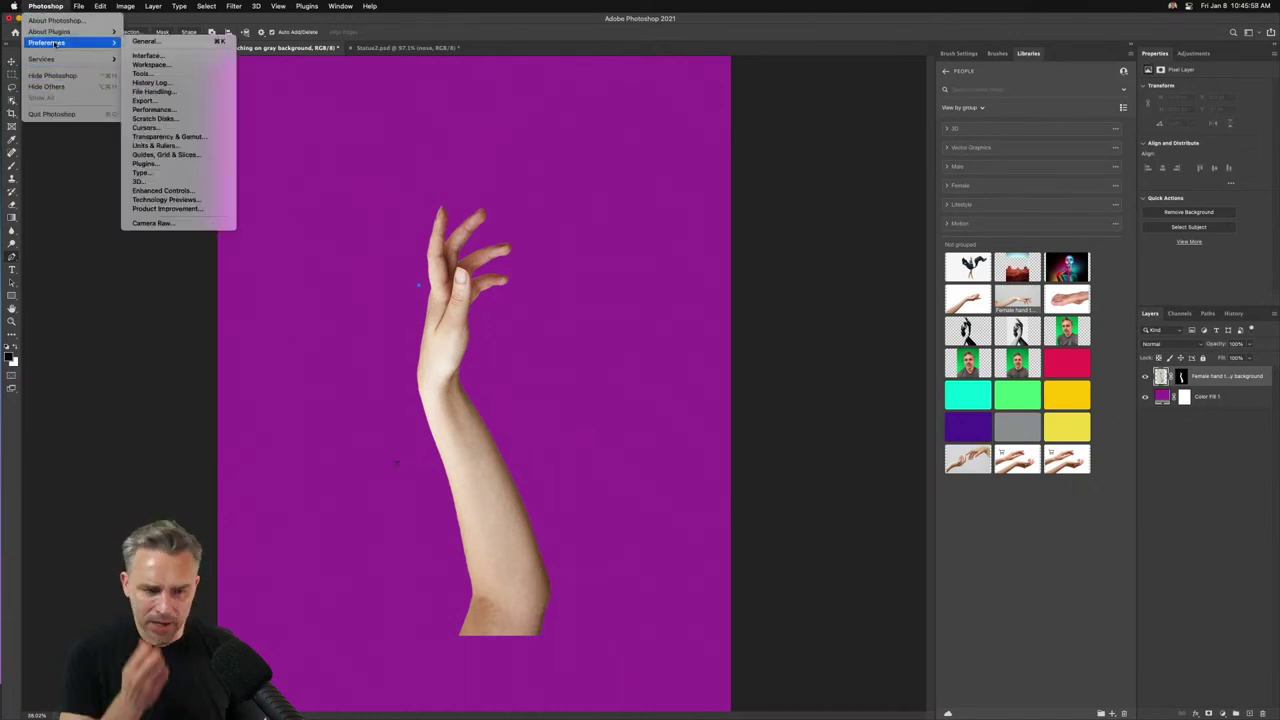
pyautogui.moveTo(90, 42)
pyautogui.click(165, 199)
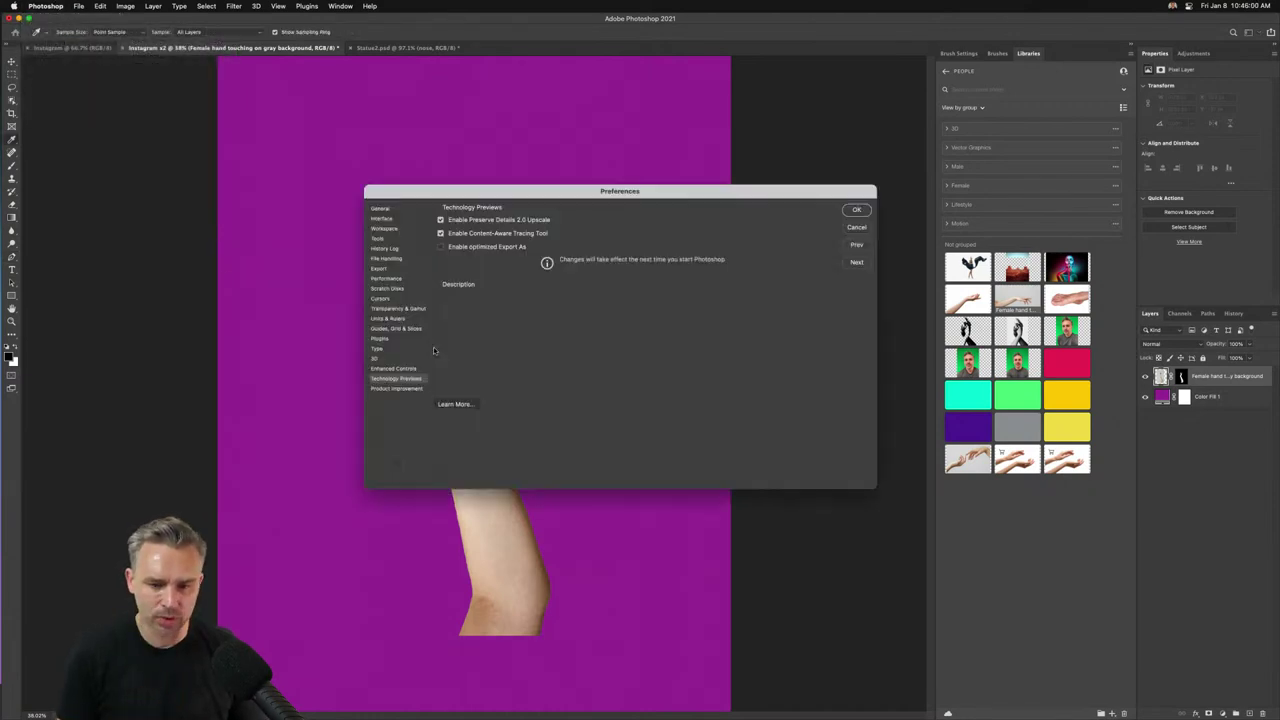
pyautogui.click(460, 234)
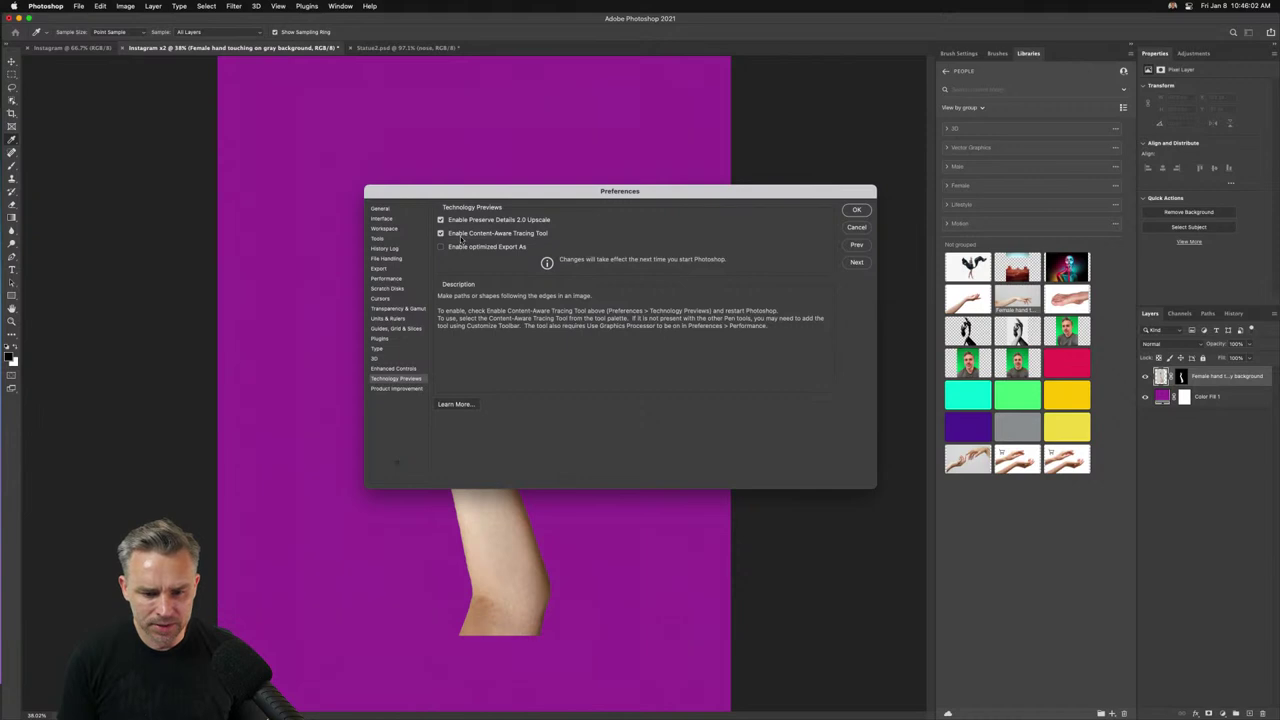
pyautogui.click(856, 210)
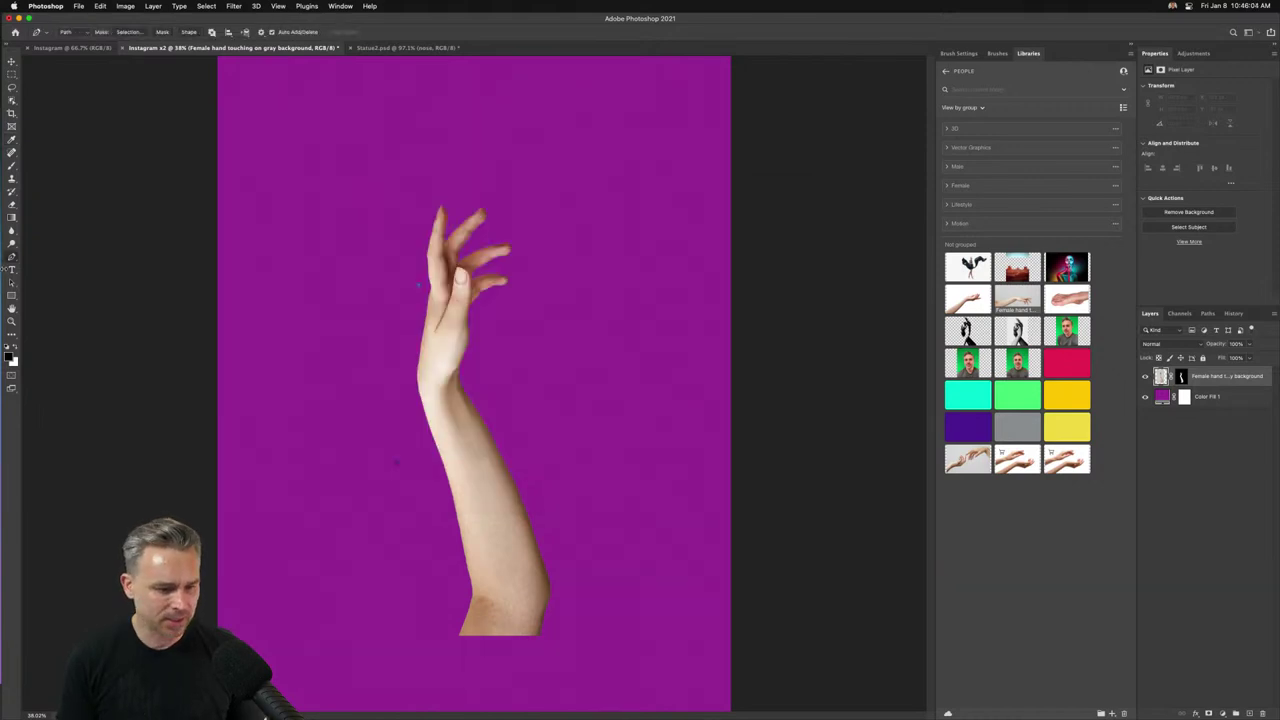
# Try the Freeform Pen Tool with Magnetic on, tracing from the wrist up past the index fingertip, and cancel the path.
pyautogui.rightClick(10, 258)
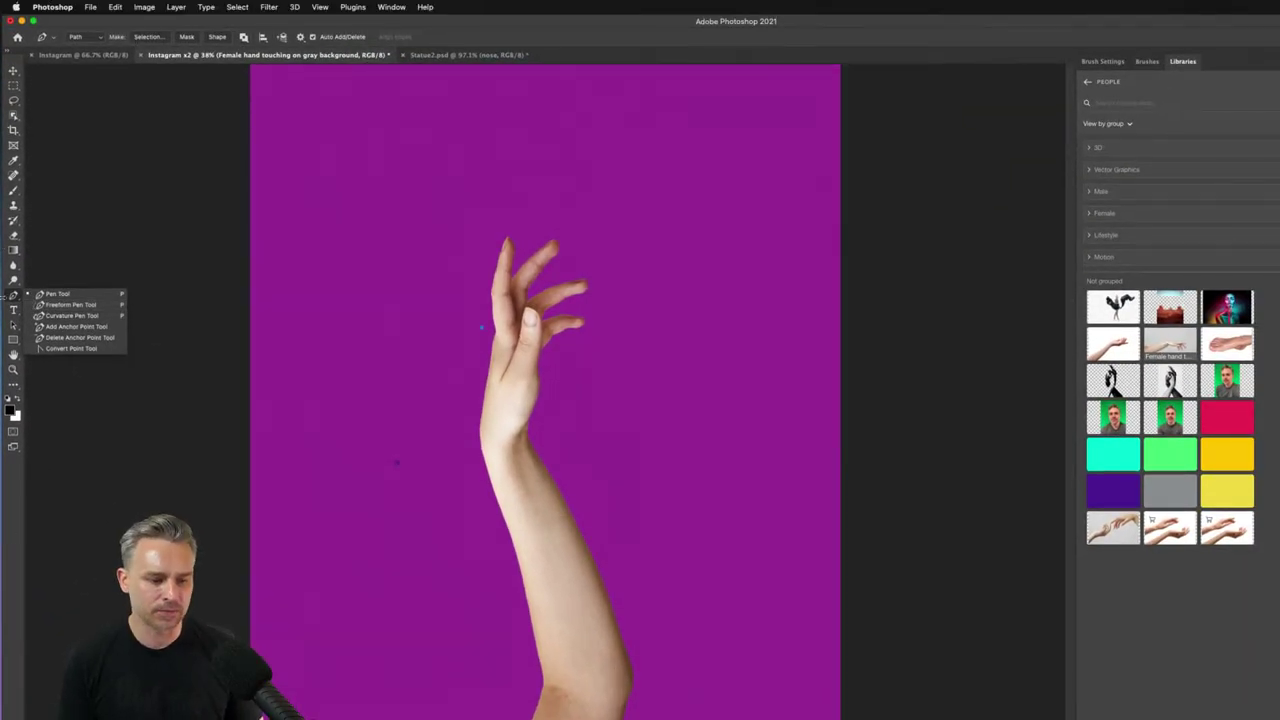
pyautogui.click(43, 304)
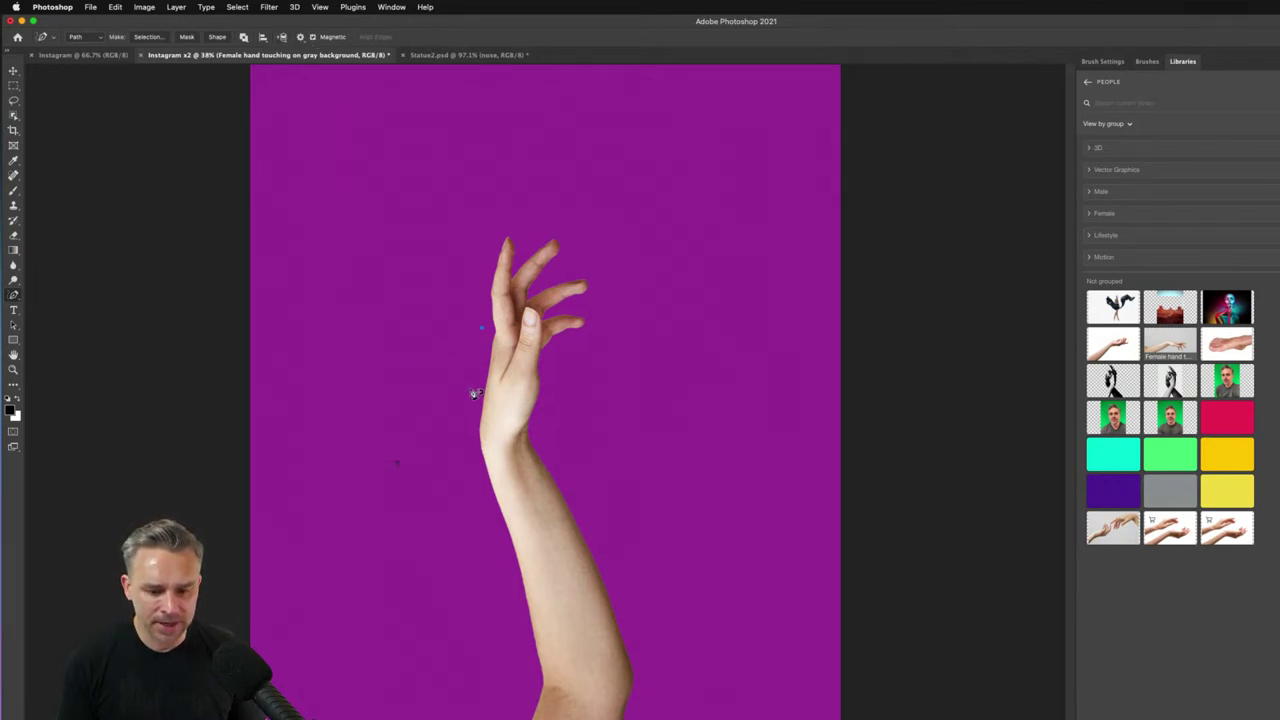
pyautogui.click(483, 390)
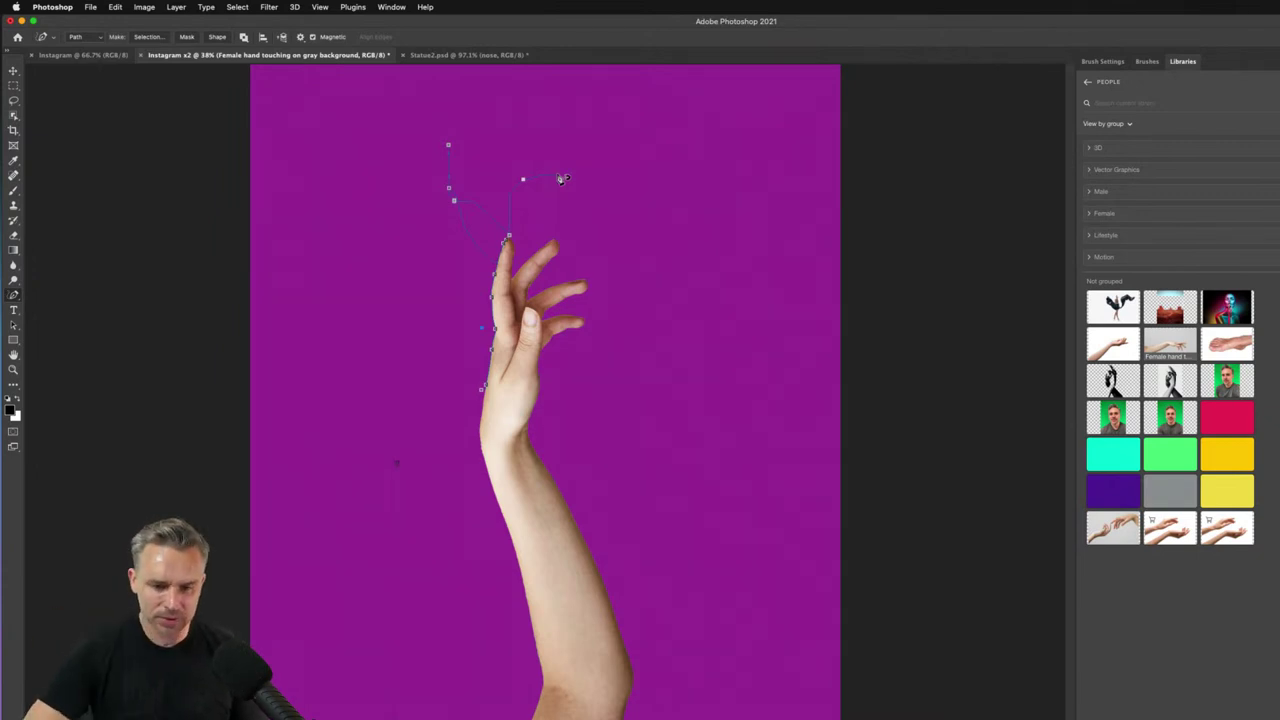
pyautogui.press('Escape')
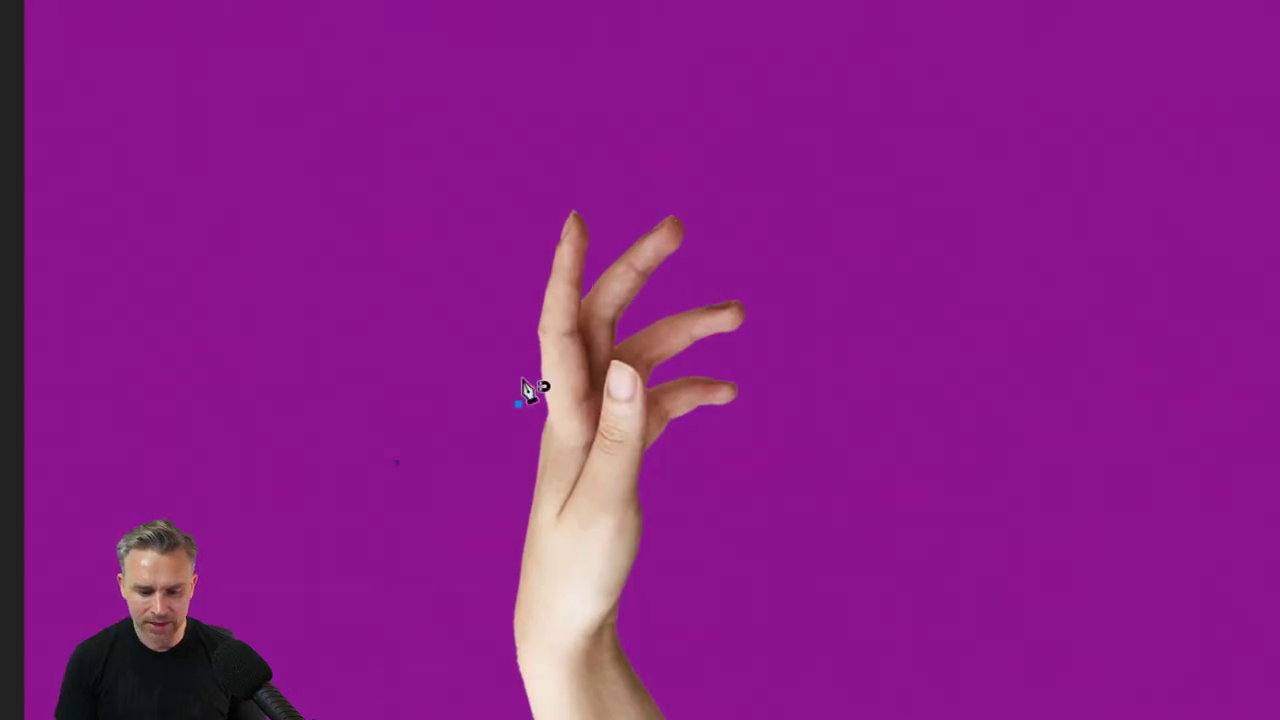
# Trace a magnetic Freeform Pen path along the back of the hand and around the index finger to its base.
pyautogui.click(536, 421)
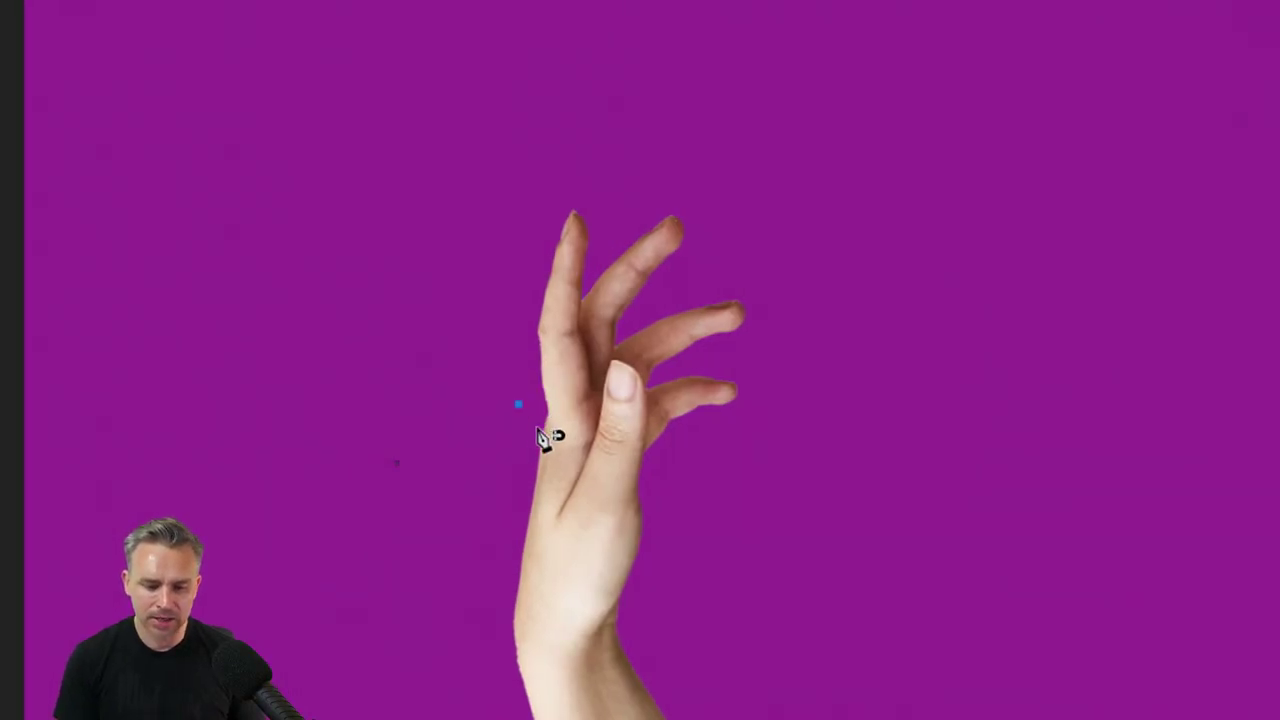
pyautogui.click(535, 402)
pyautogui.click(544, 383)
pyautogui.click(540, 333)
pyautogui.click(540, 317)
pyautogui.click(549, 277)
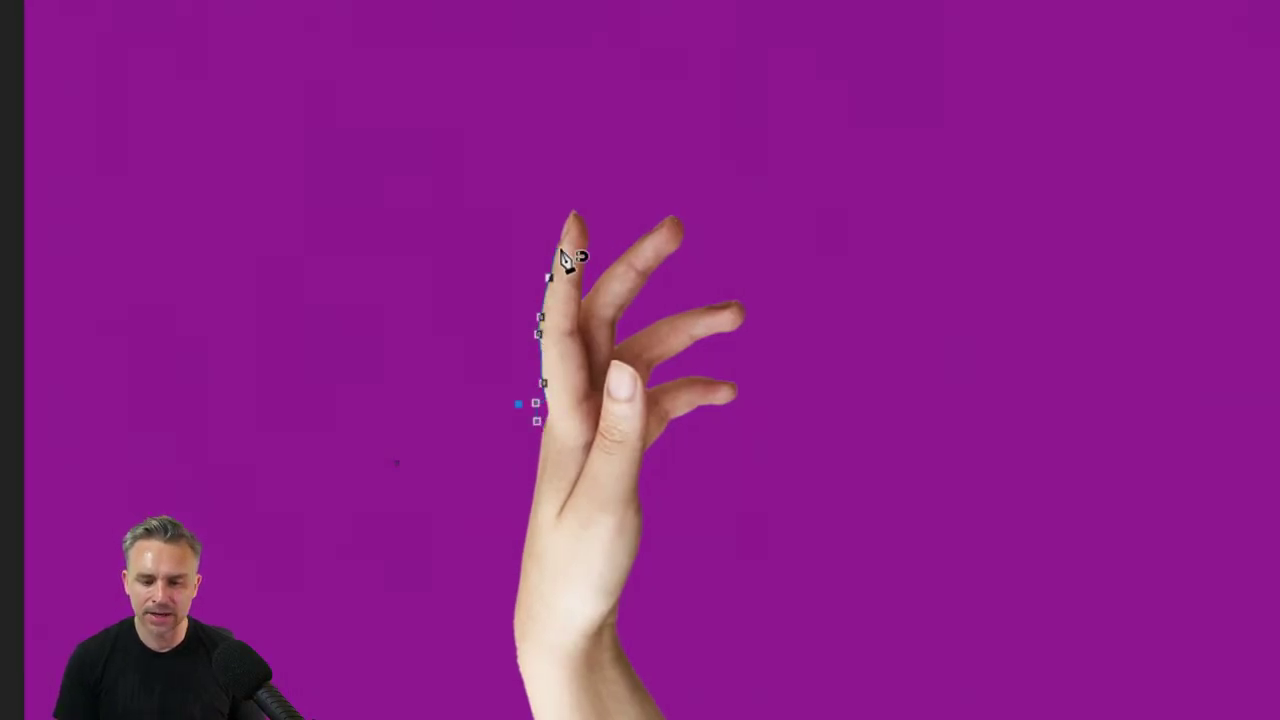
pyautogui.click(557, 246)
pyautogui.click(560, 236)
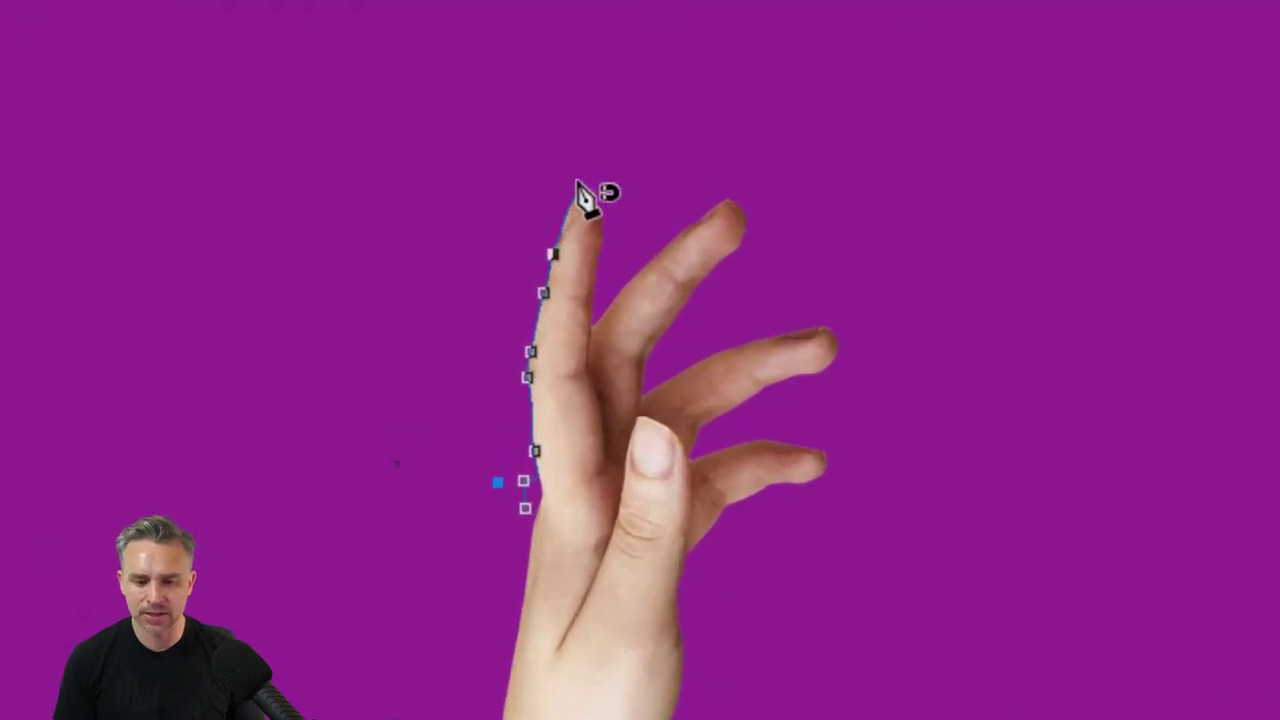
pyautogui.click(573, 204)
pyautogui.click(597, 206)
pyautogui.click(602, 234)
pyautogui.click(593, 287)
pyautogui.click(597, 317)
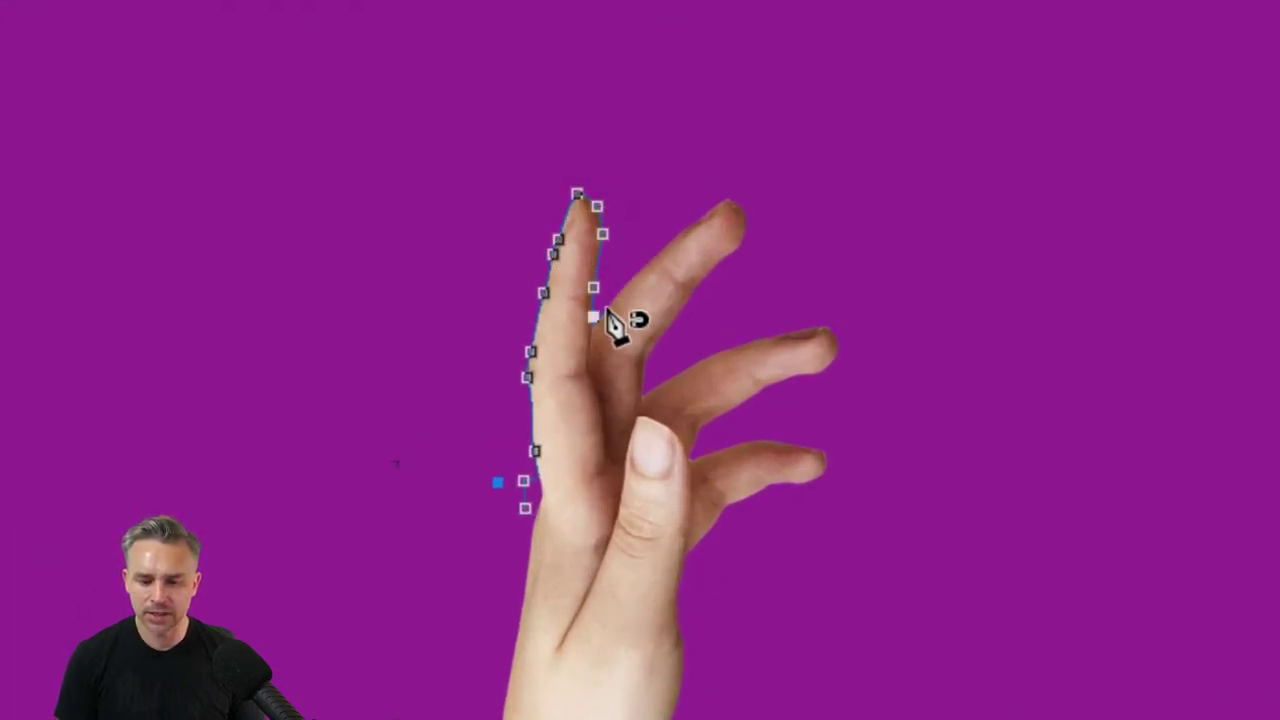
# Continue the magnetic path up and around the second finger, down to the gap before the third finger.
pyautogui.click(619, 291)
pyautogui.click(654, 256)
pyautogui.click(712, 208)
pyautogui.click(727, 197)
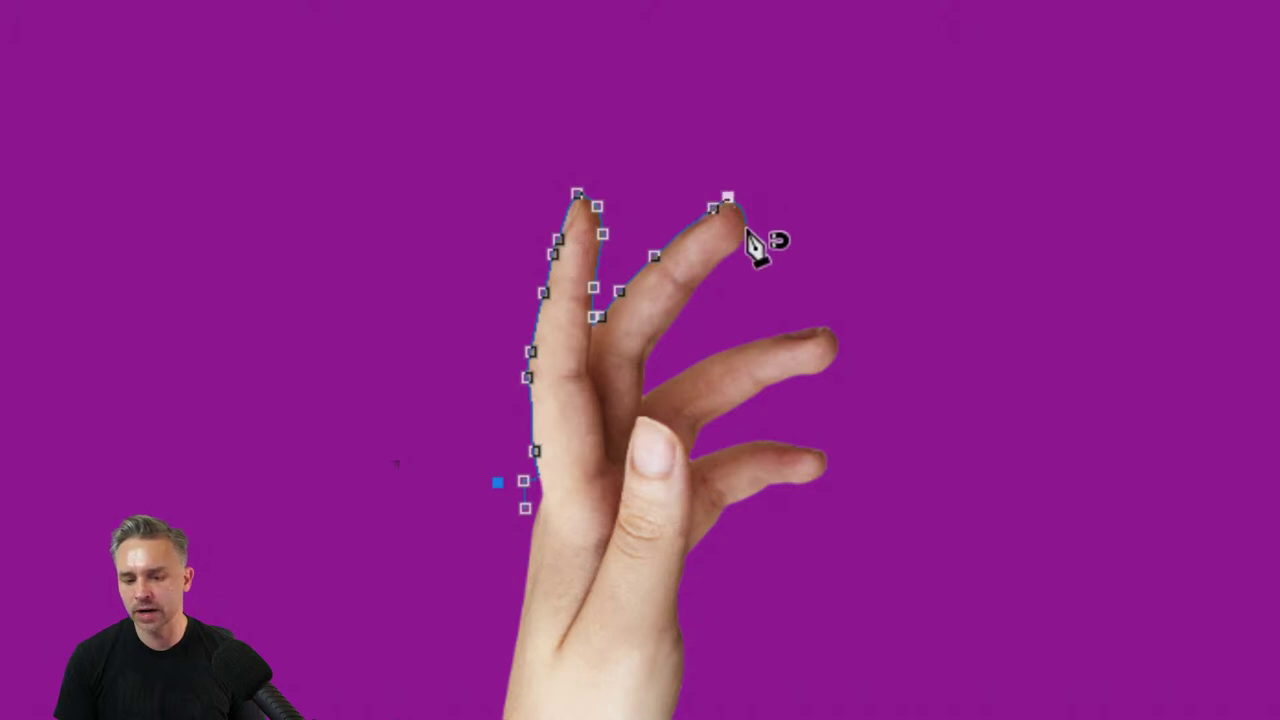
pyautogui.click(742, 208)
pyautogui.click(740, 242)
pyautogui.click(723, 258)
pyautogui.click(709, 270)
pyautogui.click(696, 286)
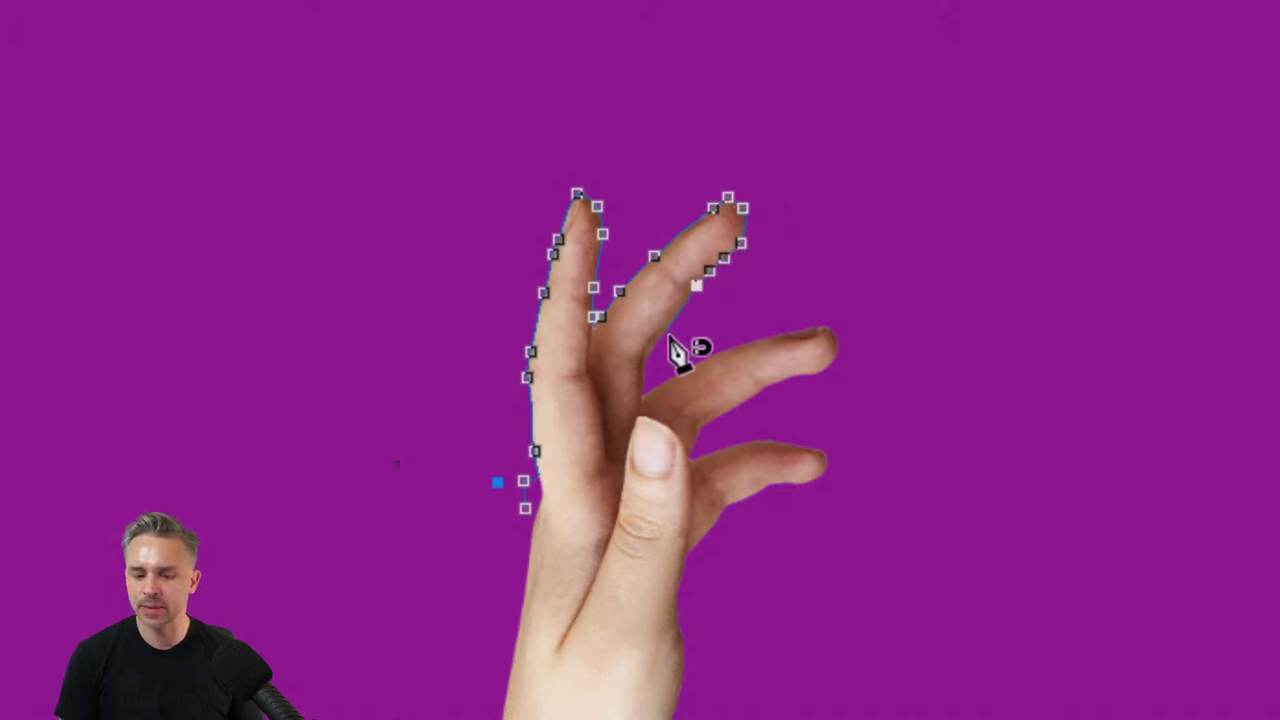
pyautogui.click(678, 313)
pyautogui.click(663, 331)
pyautogui.click(644, 372)
pyautogui.click(646, 392)
# Try to continue the magnetic path around the third finger and towards the fourth, and discard the traced path.
pyautogui.click(661, 383)
pyautogui.click(724, 349)
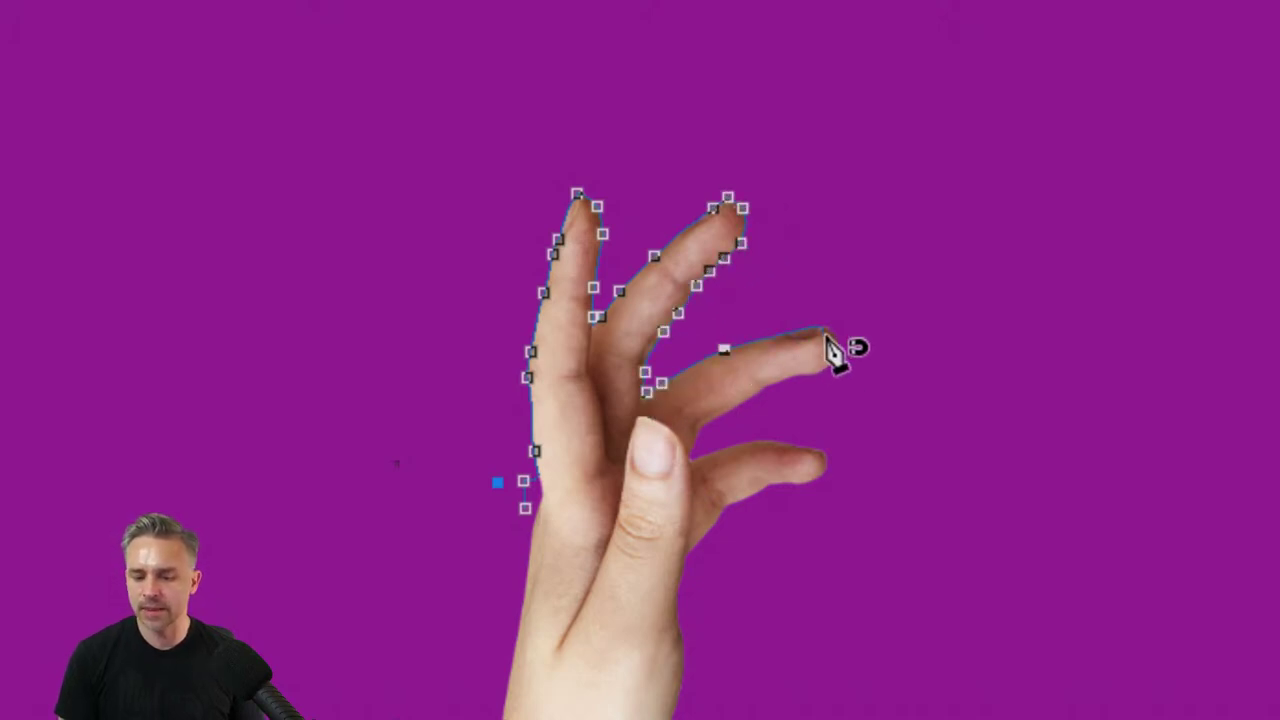
pyautogui.click(788, 331)
pyautogui.click(834, 333)
pyautogui.click(832, 358)
pyautogui.click(803, 373)
pyautogui.click(779, 381)
pyautogui.click(757, 392)
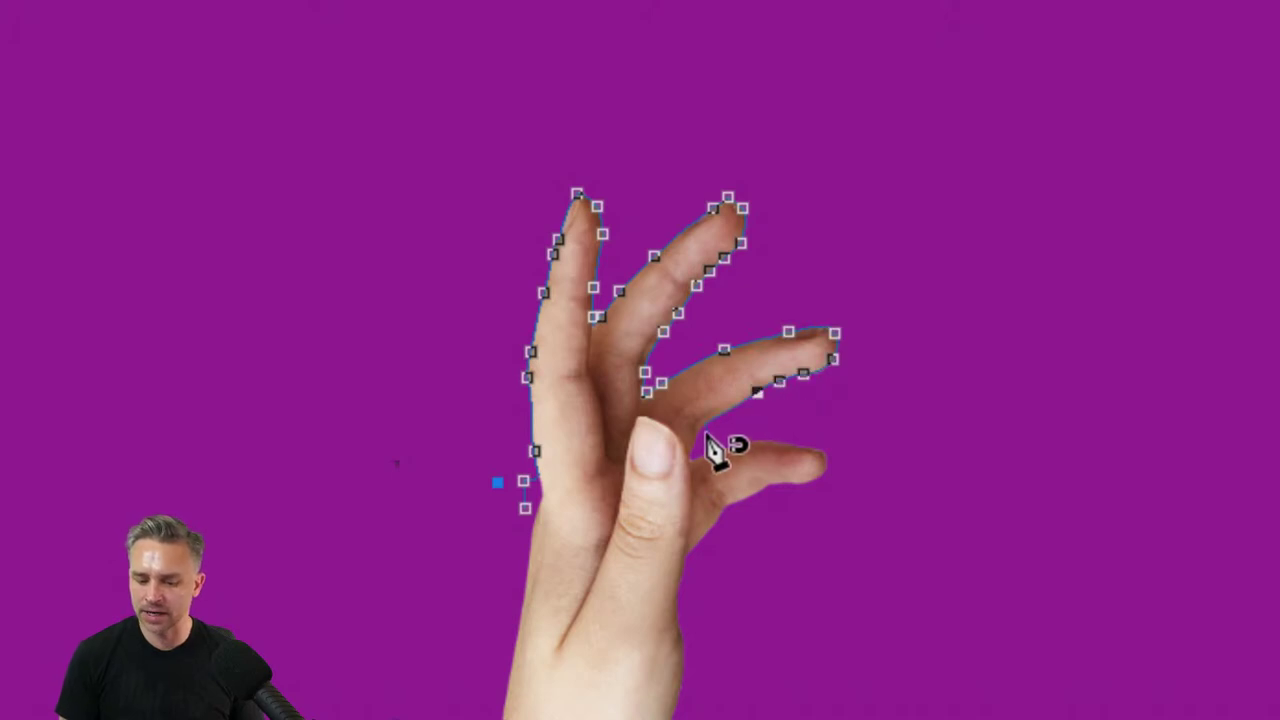
pyautogui.click(707, 420)
pyautogui.click(690, 462)
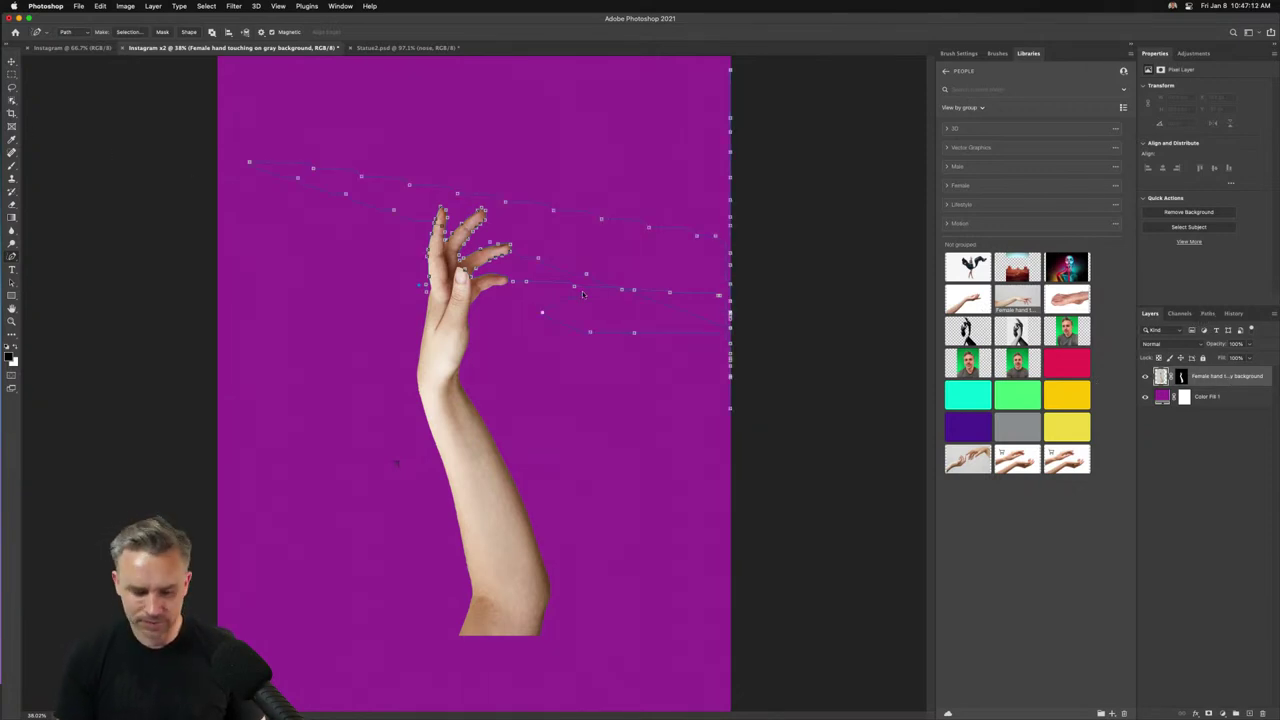
pyautogui.press('Escape')
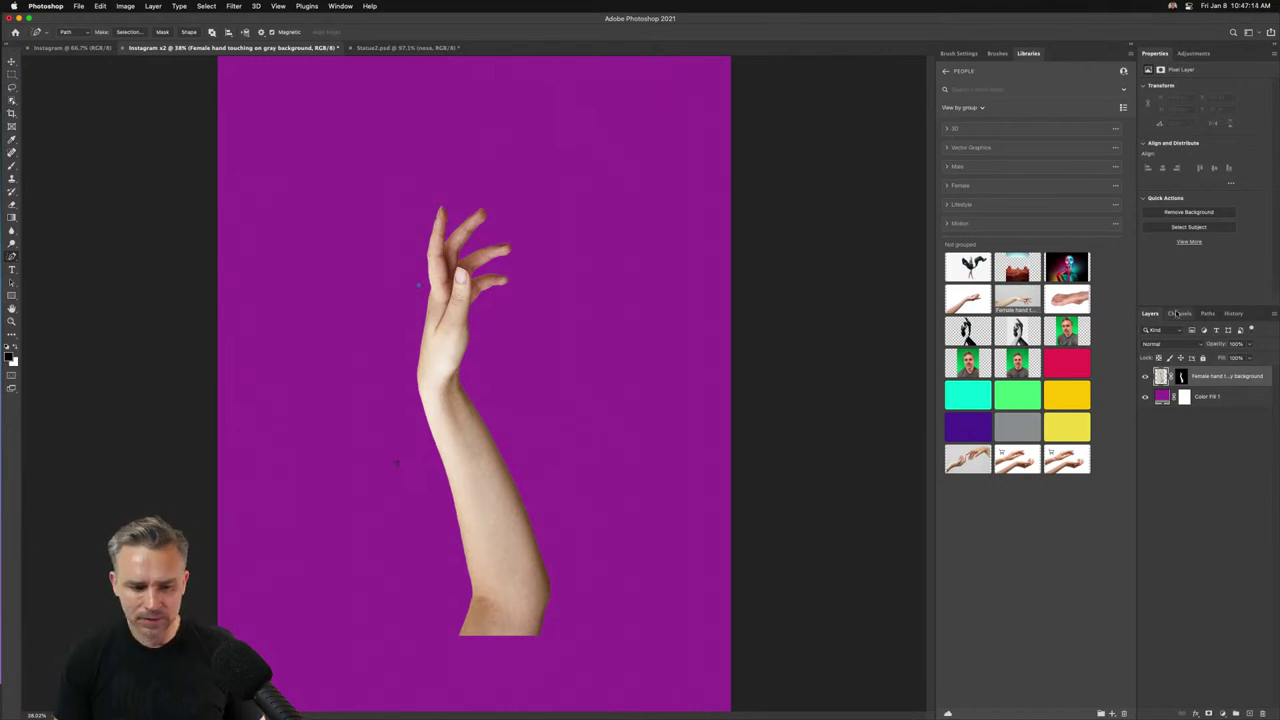
# Toggle the visibility of the hand and Color Fill 1 layers and inspect the stray blue mark beside the hand.
pyautogui.click(1147, 377)
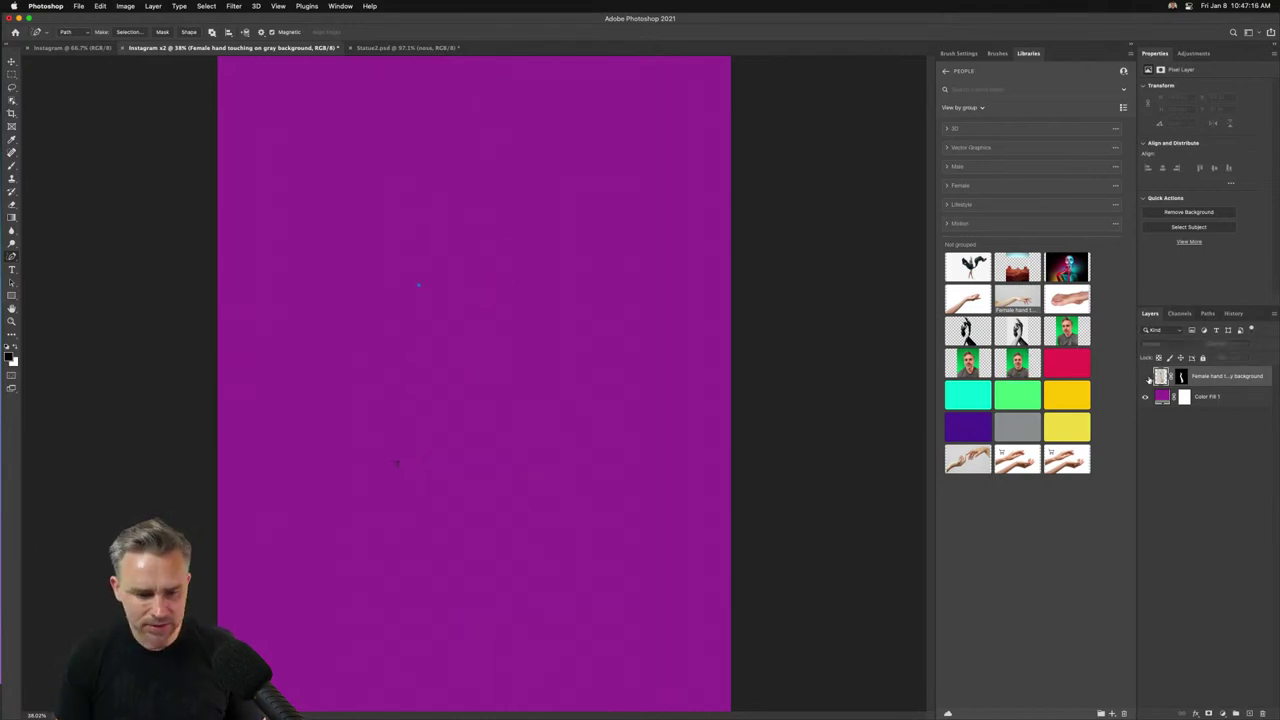
pyautogui.click(1146, 398)
pyautogui.click(1146, 398)
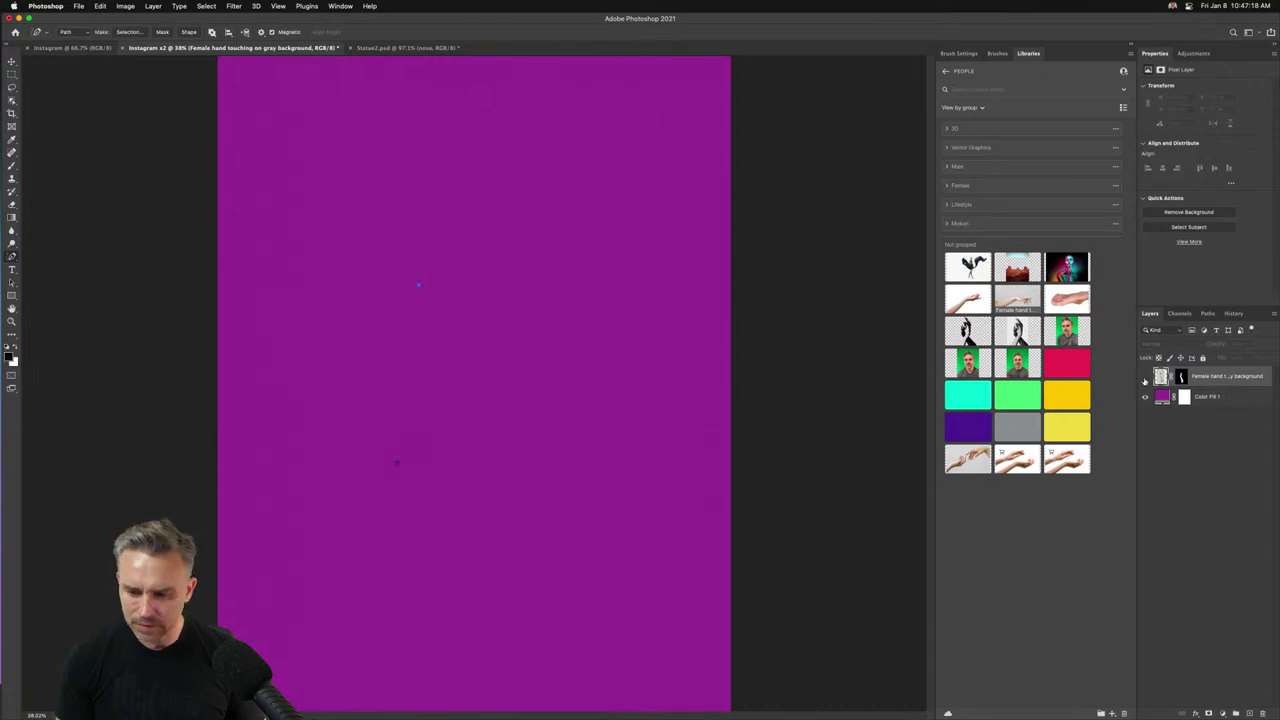
pyautogui.click(1146, 378)
pyautogui.press('v')
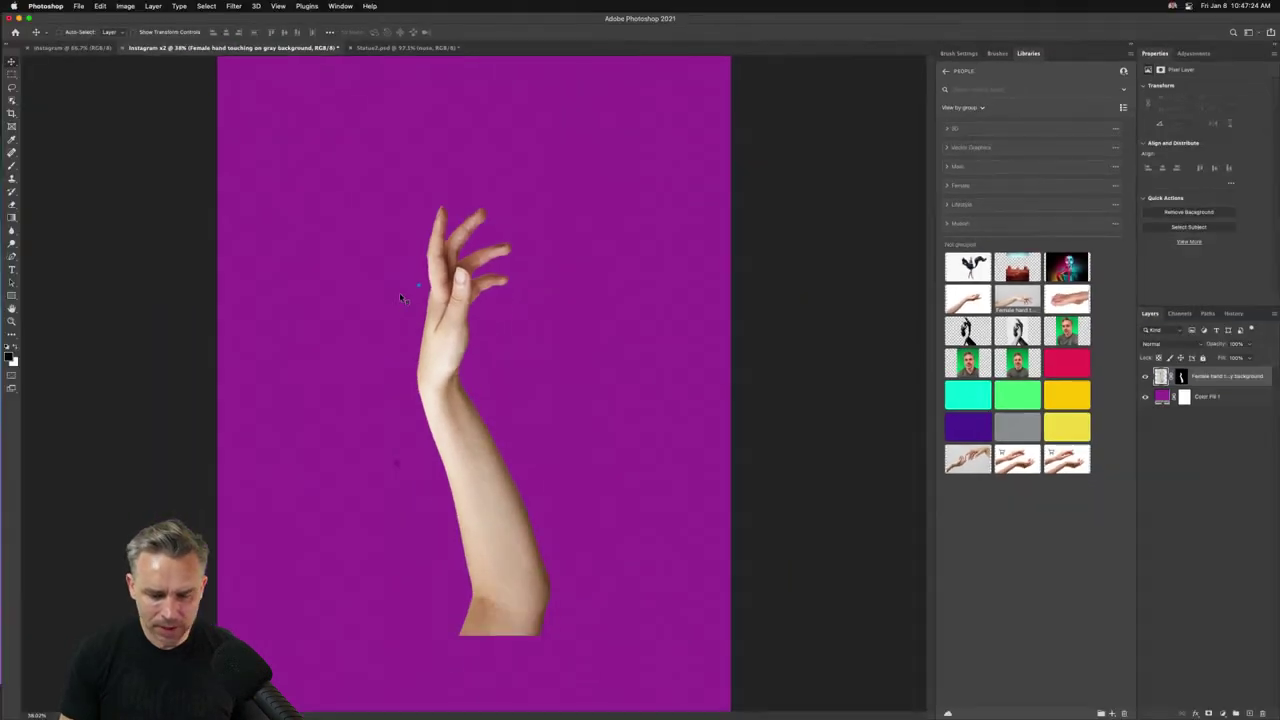
pyautogui.press('super+minus')
pyautogui.press('super+minus')
pyautogui.press('super+minus')
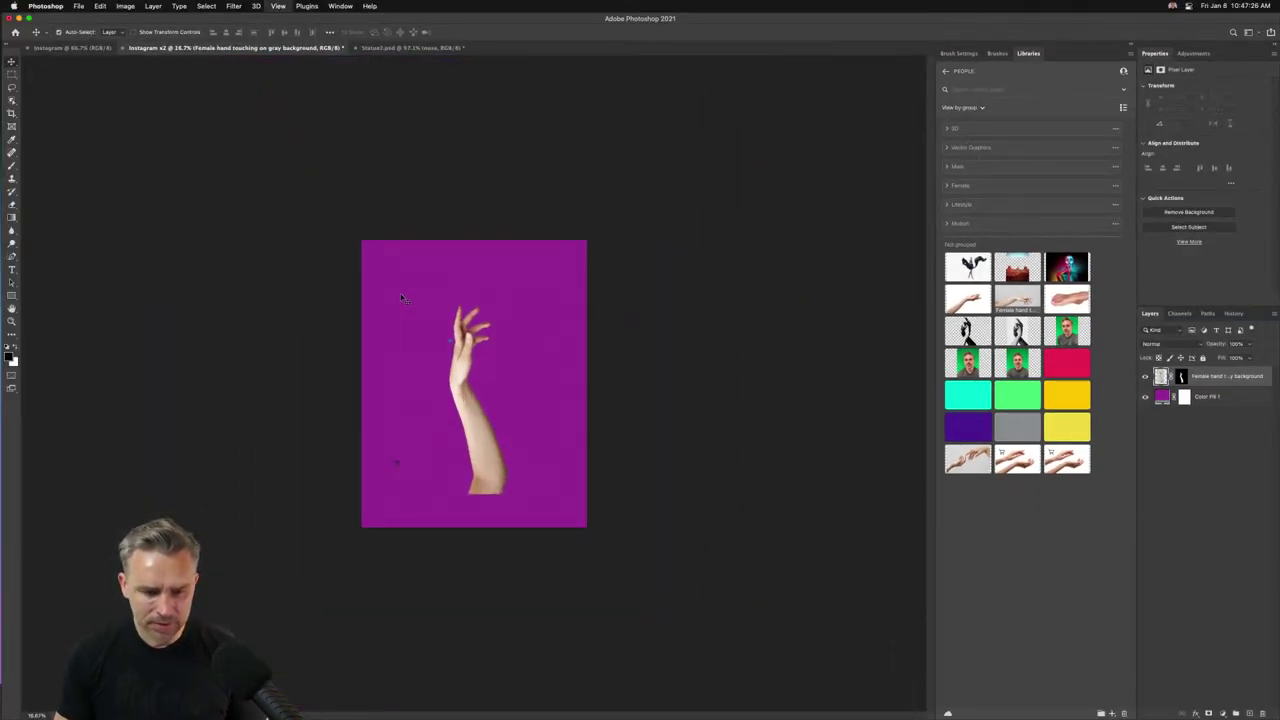
pyautogui.press('super+plus')
pyautogui.press('super+plus')
pyautogui.press('super+plus')
pyautogui.press('super+plus')
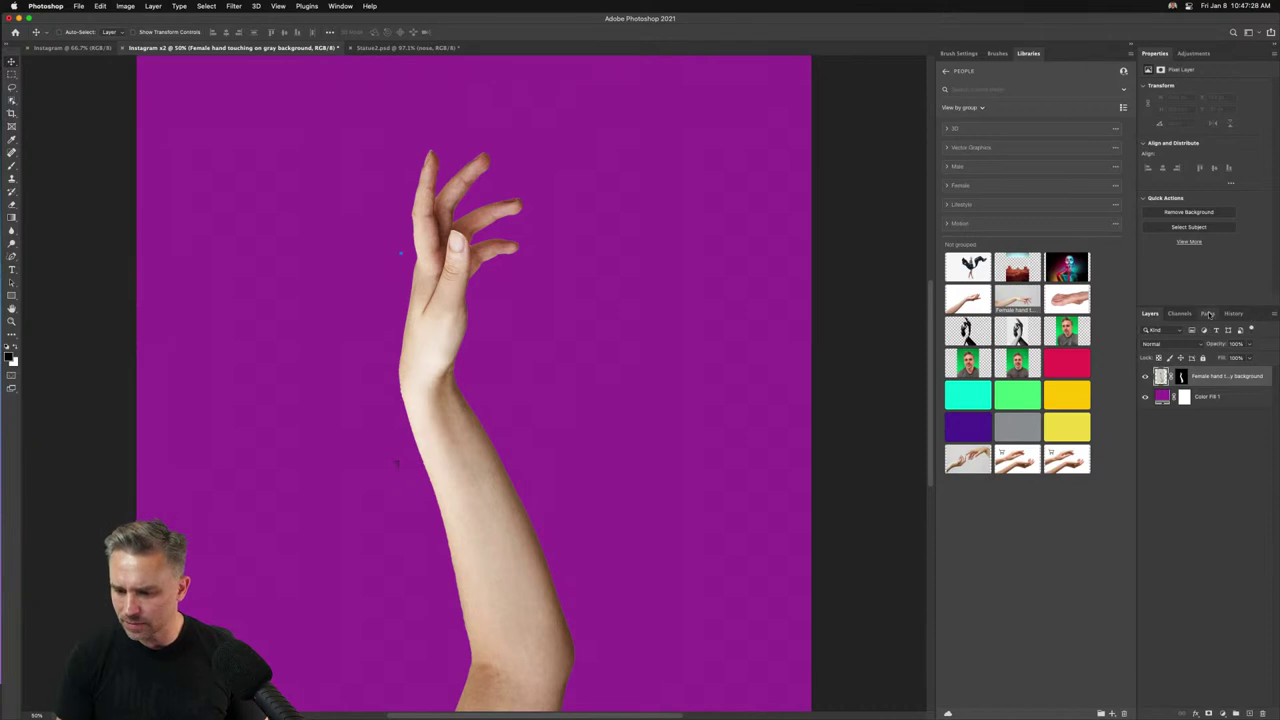
# Delete the leftover Work Path from the document and return to the layer list.
pyautogui.click(1208, 313)
pyautogui.moveTo(1209, 338); pyautogui.dragTo(1262, 713)
pyautogui.click(408, 246)
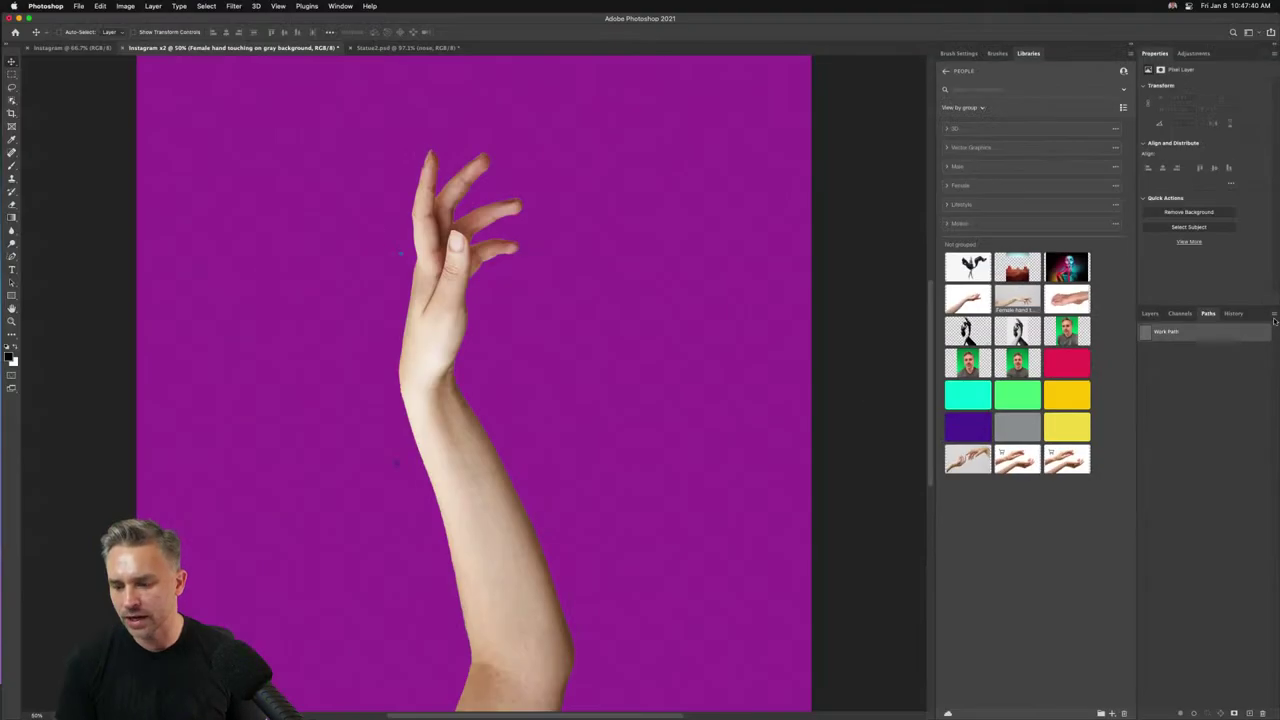
pyautogui.moveTo(1172, 333); pyautogui.dragTo(1262, 713)
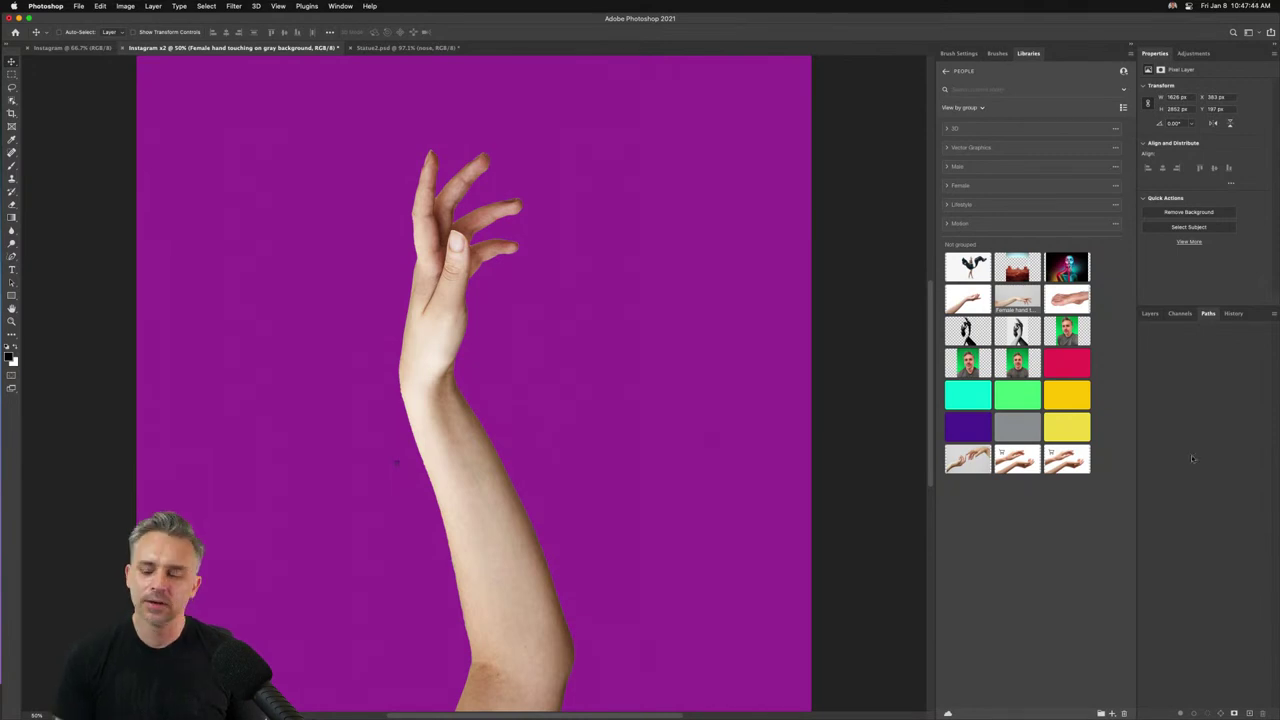
pyautogui.click(1151, 313)
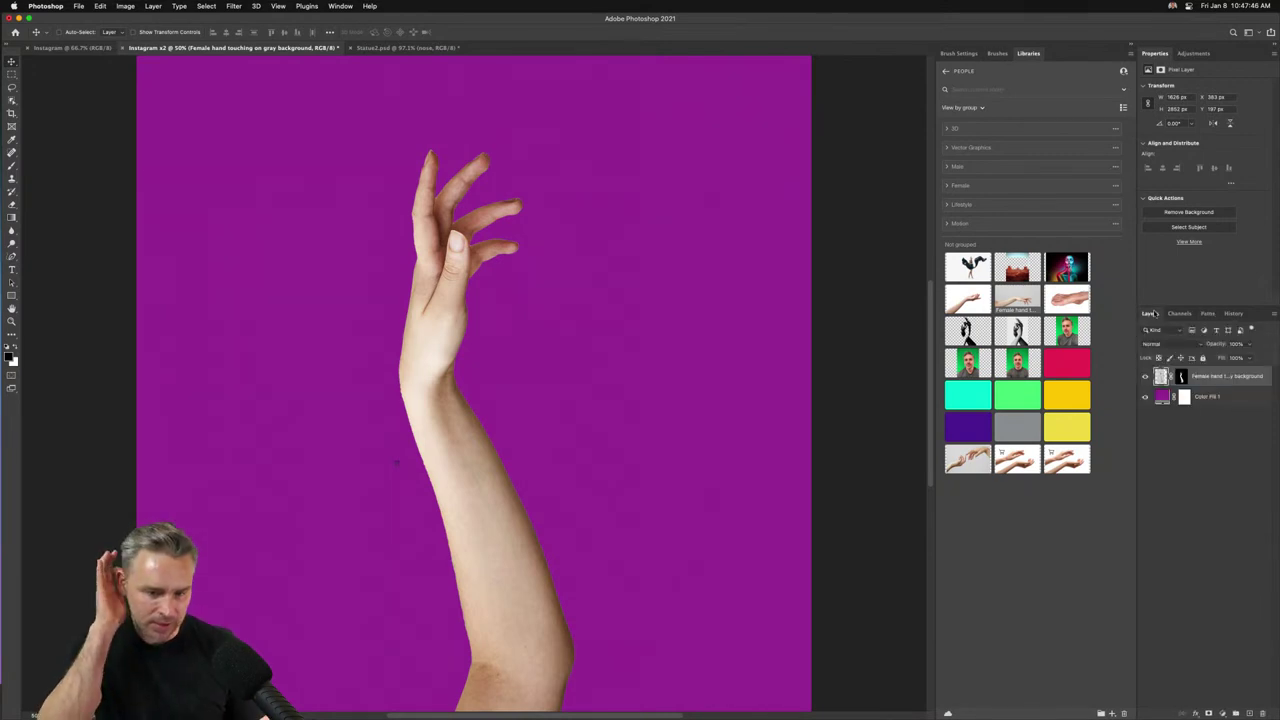
# Switch to the Statue2.psd document and view the Layers Panel Options for thumbnail size and contents without changing them.
pyautogui.click(420, 47)
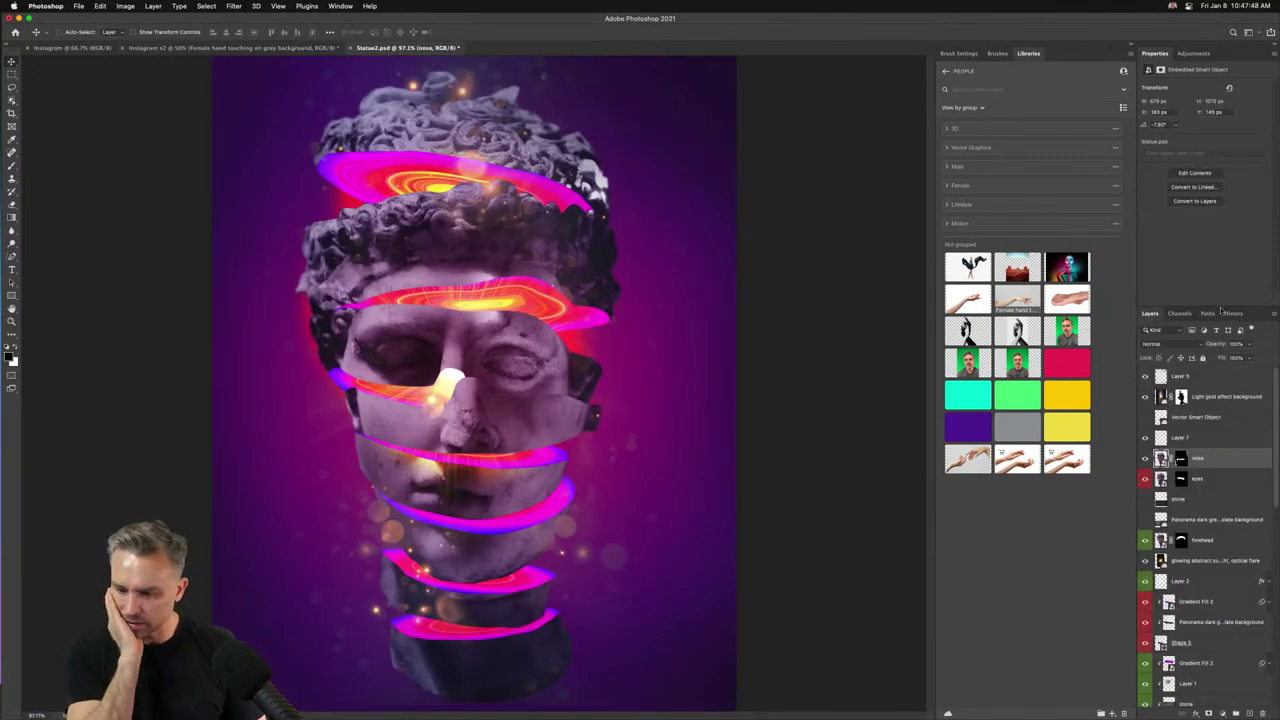
pyautogui.click(1274, 313)
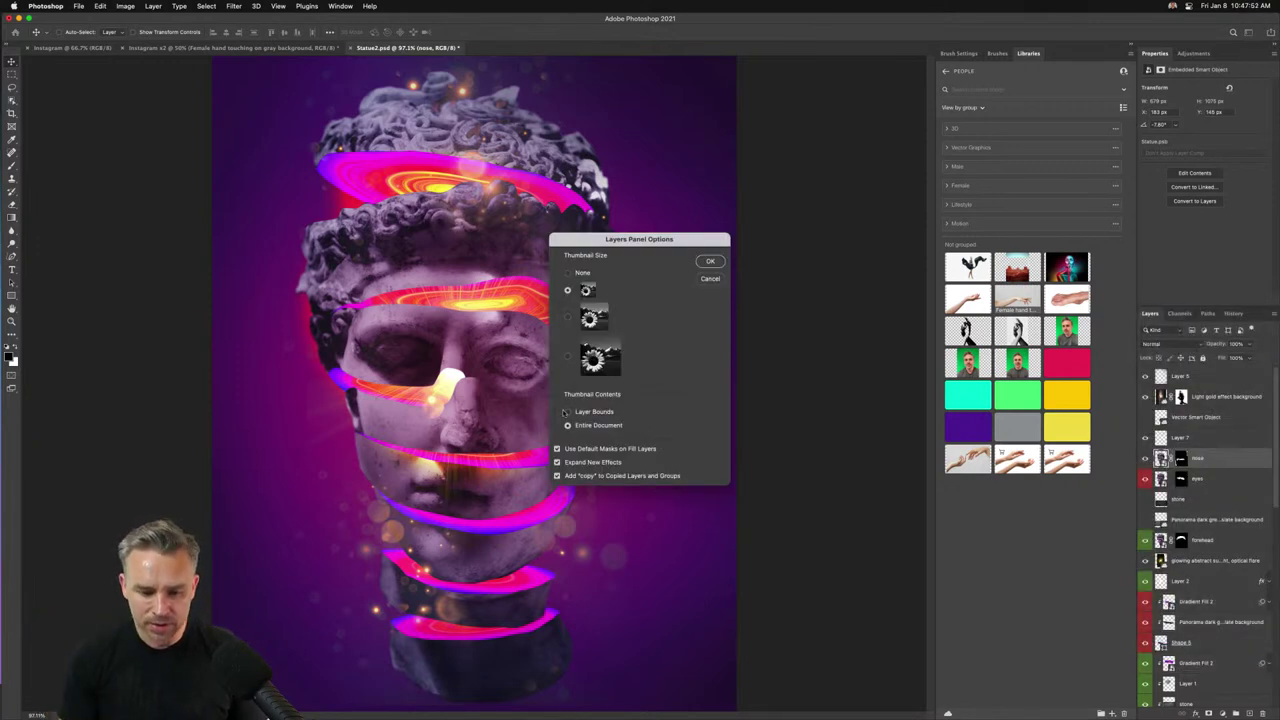
pyautogui.click(708, 278)
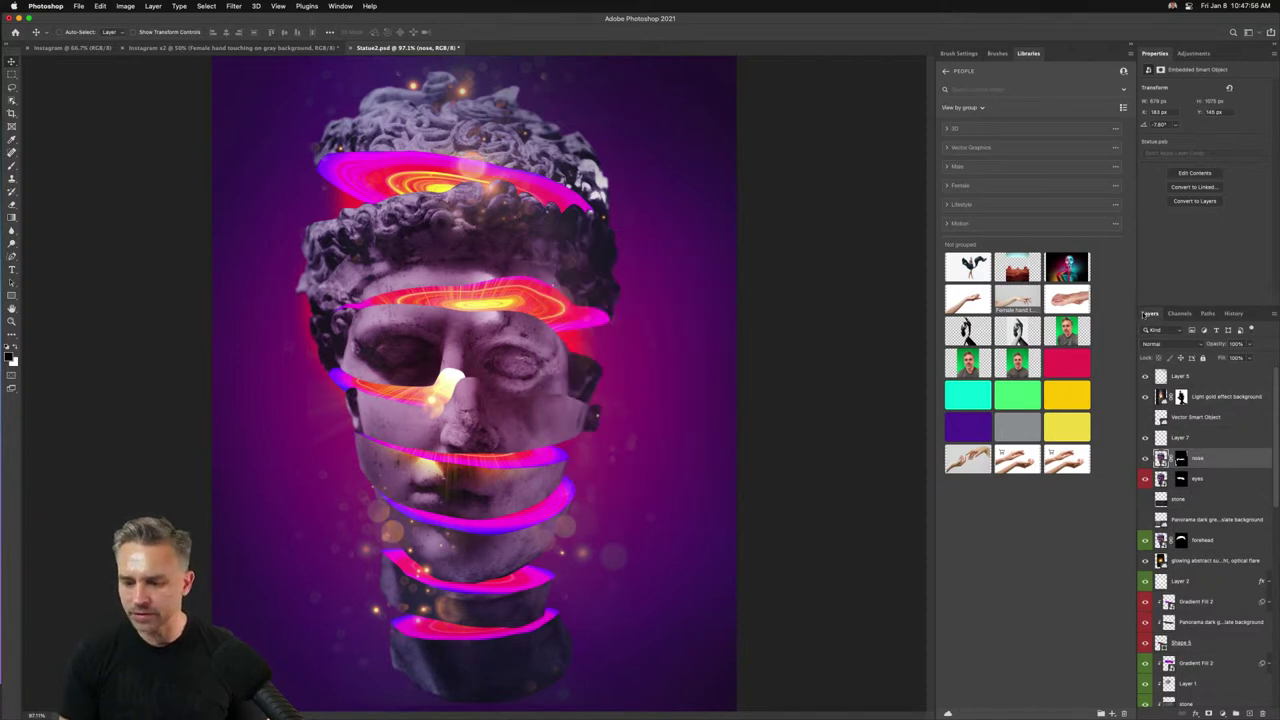
# Detach the Layers panel so it floats over the canvas and enlarge it to show the long layer list.
pyautogui.moveTo(1145, 314); pyautogui.dragTo(652, 80)
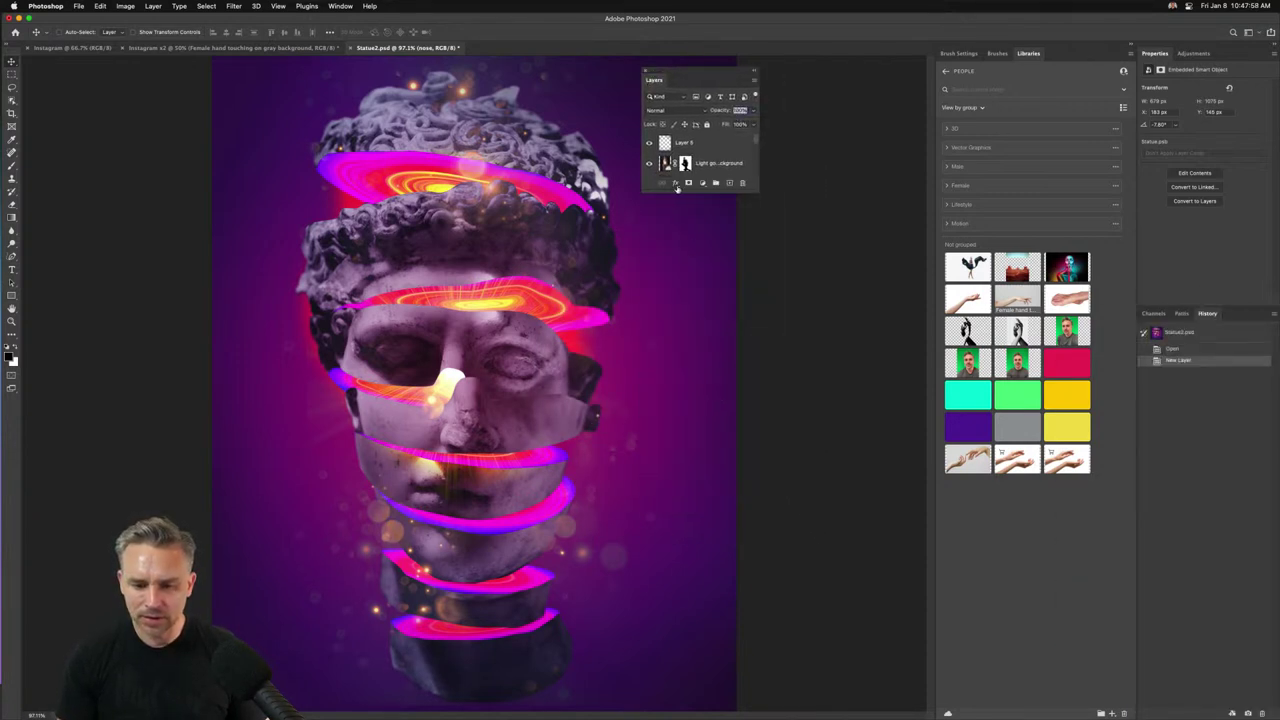
pyautogui.moveTo(681, 192); pyautogui.dragTo(879, 691)
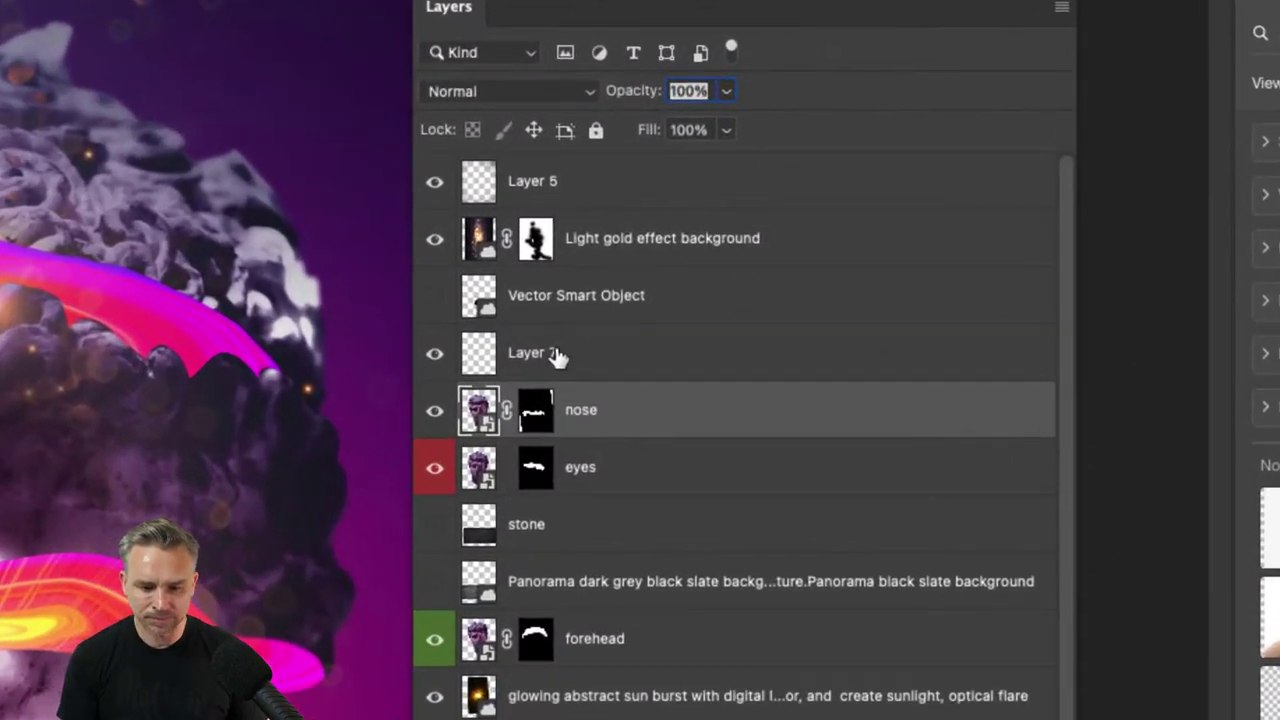
# Show the hidden Vector Smart Object layer and select the neighbouring Layer 5 and Layer 7 in turn.
pyautogui.click(552, 354)
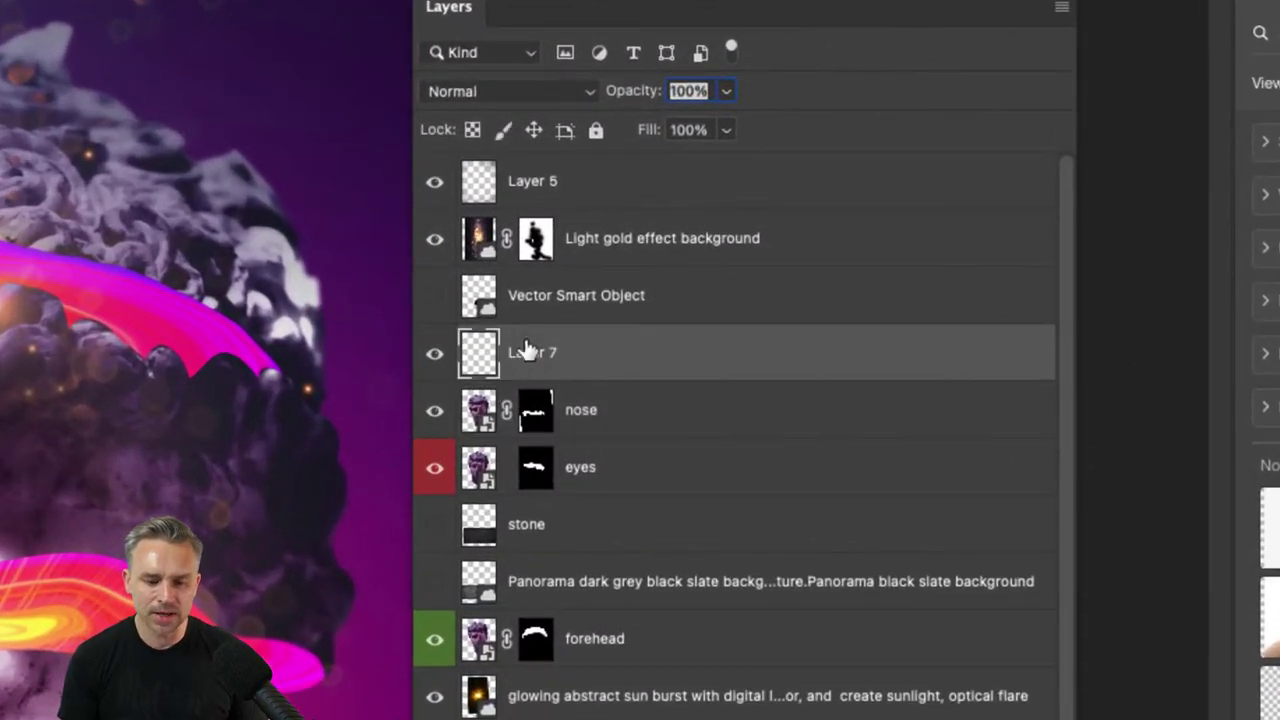
pyautogui.click(540, 298)
pyautogui.click(434, 296)
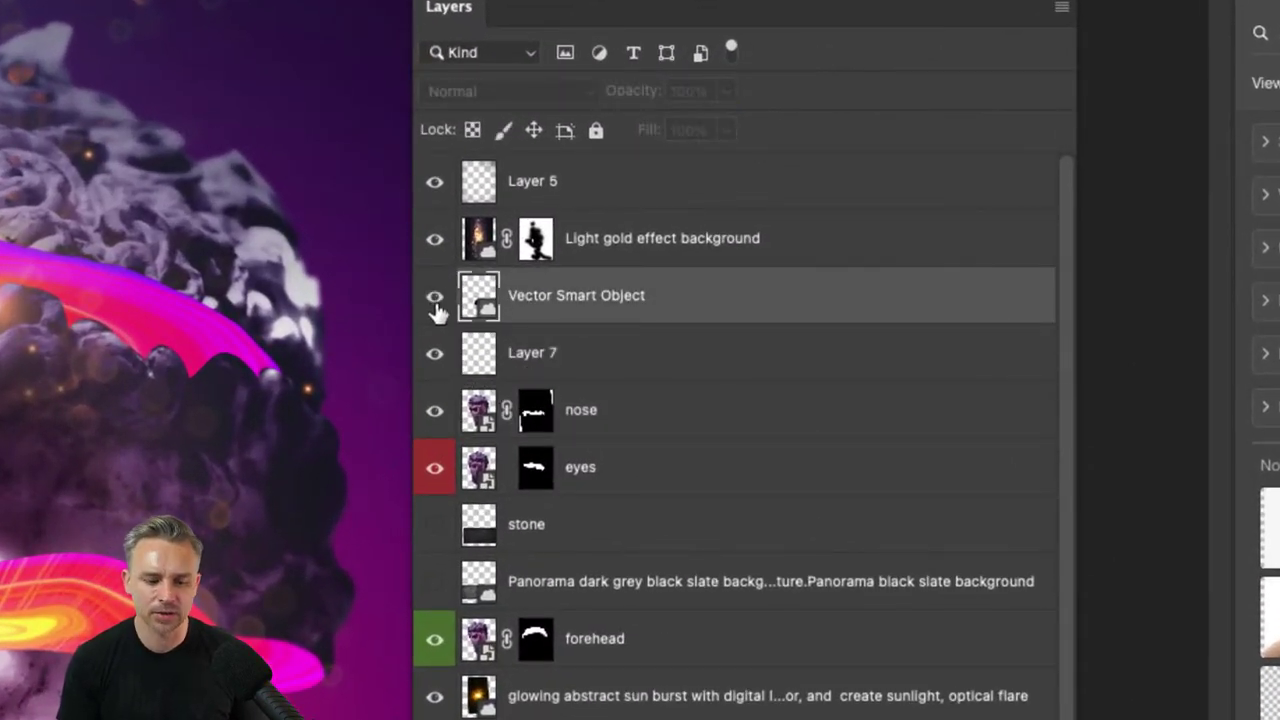
pyautogui.click(551, 179)
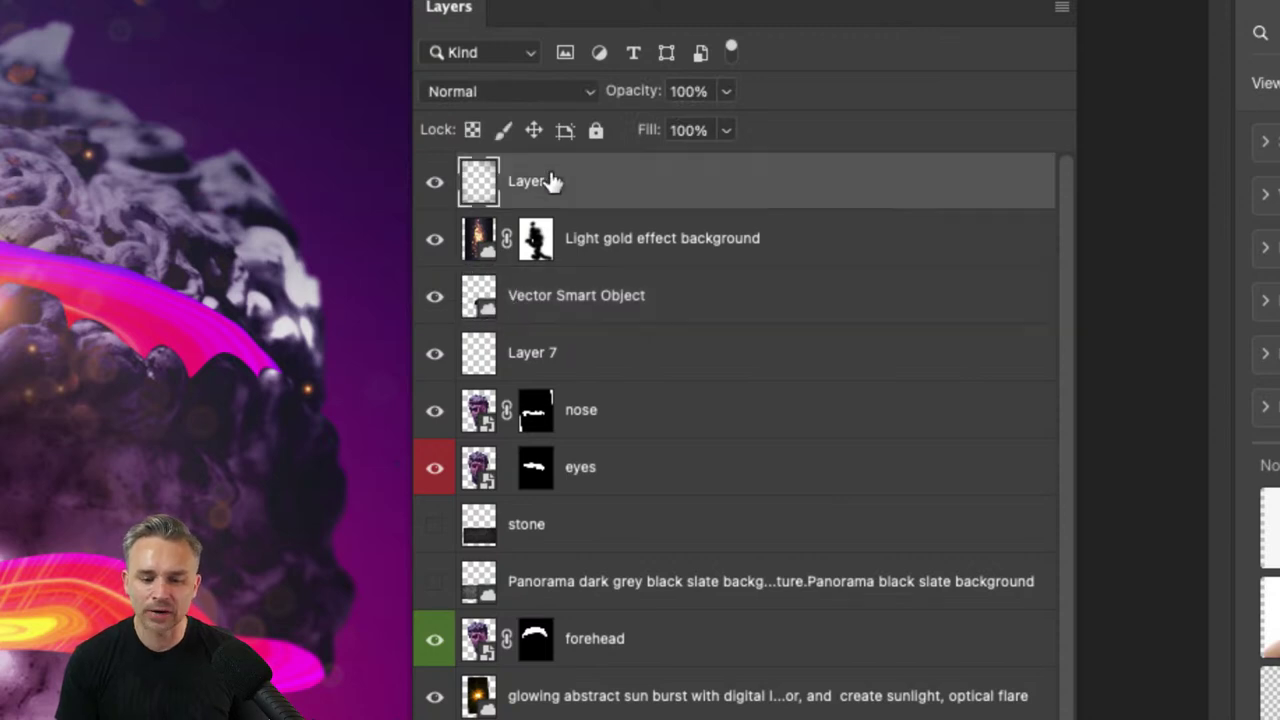
pyautogui.click(578, 316)
pyautogui.click(579, 362)
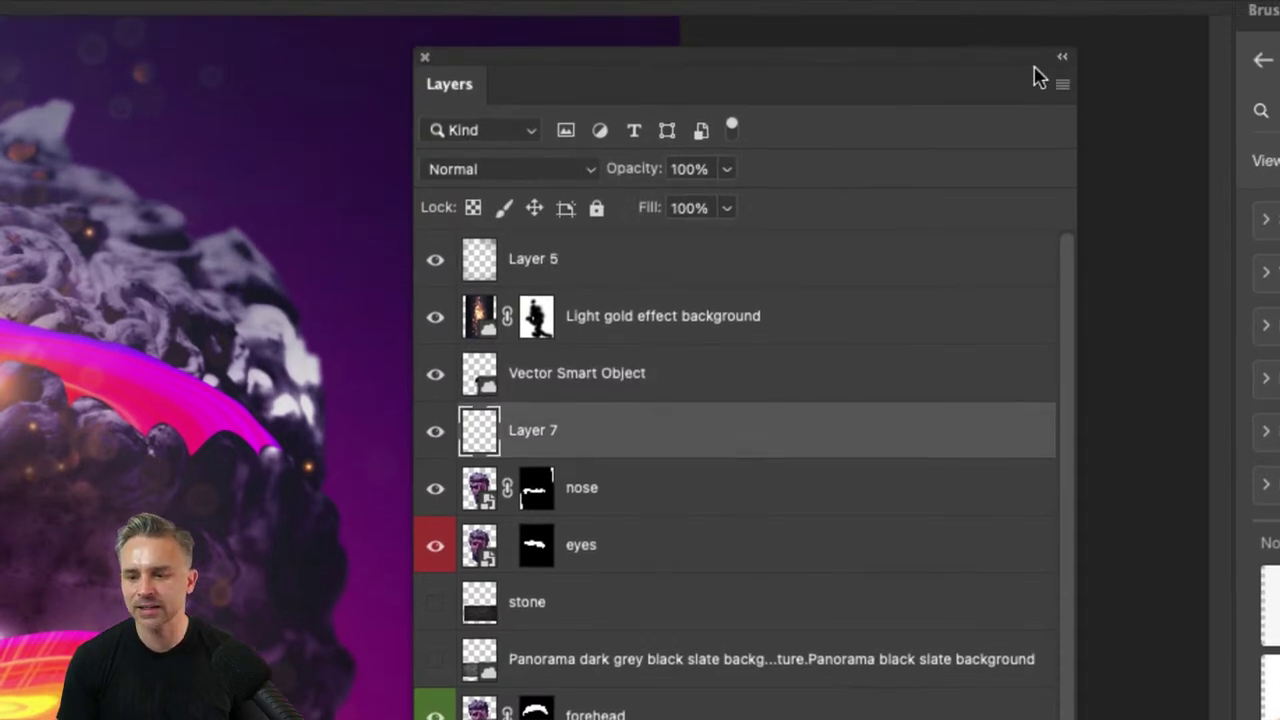
# Set the Layers panel's thumbnail contents to Layer Bounds in the panel options.
pyautogui.click(1061, 8)
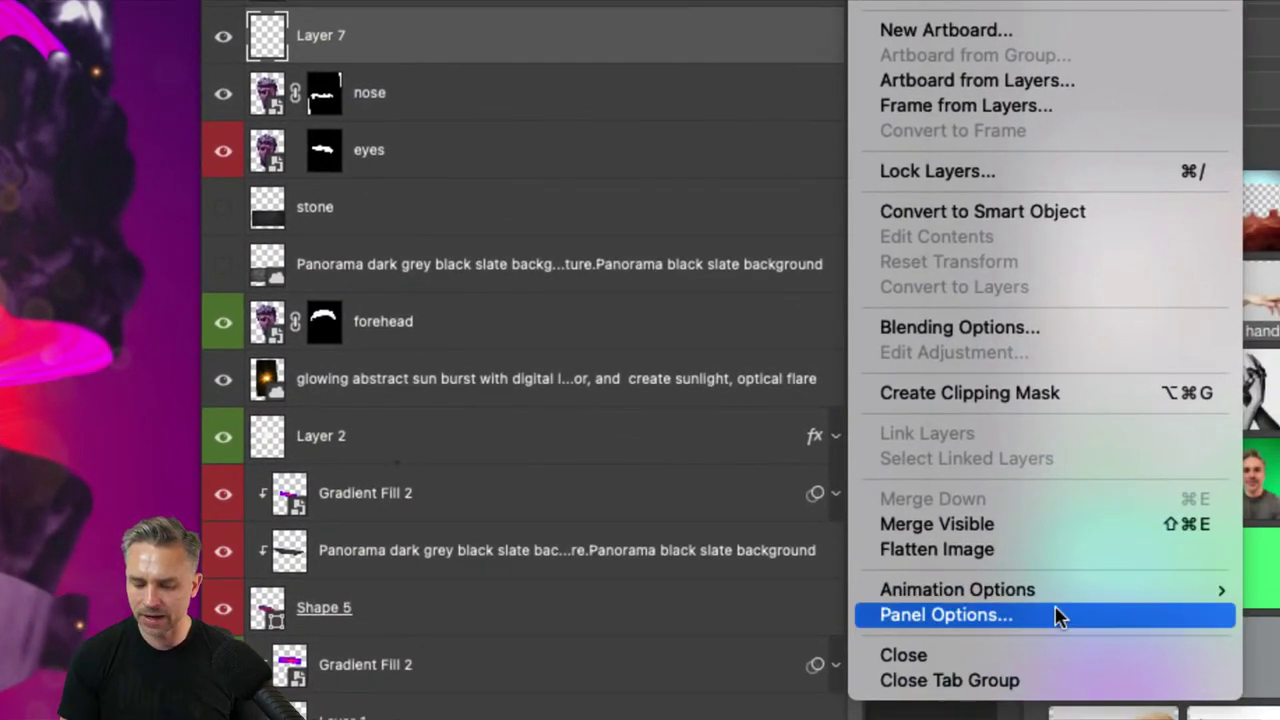
pyautogui.click(1060, 617)
pyautogui.moveTo(127, 171); pyautogui.dragTo(243, 57)
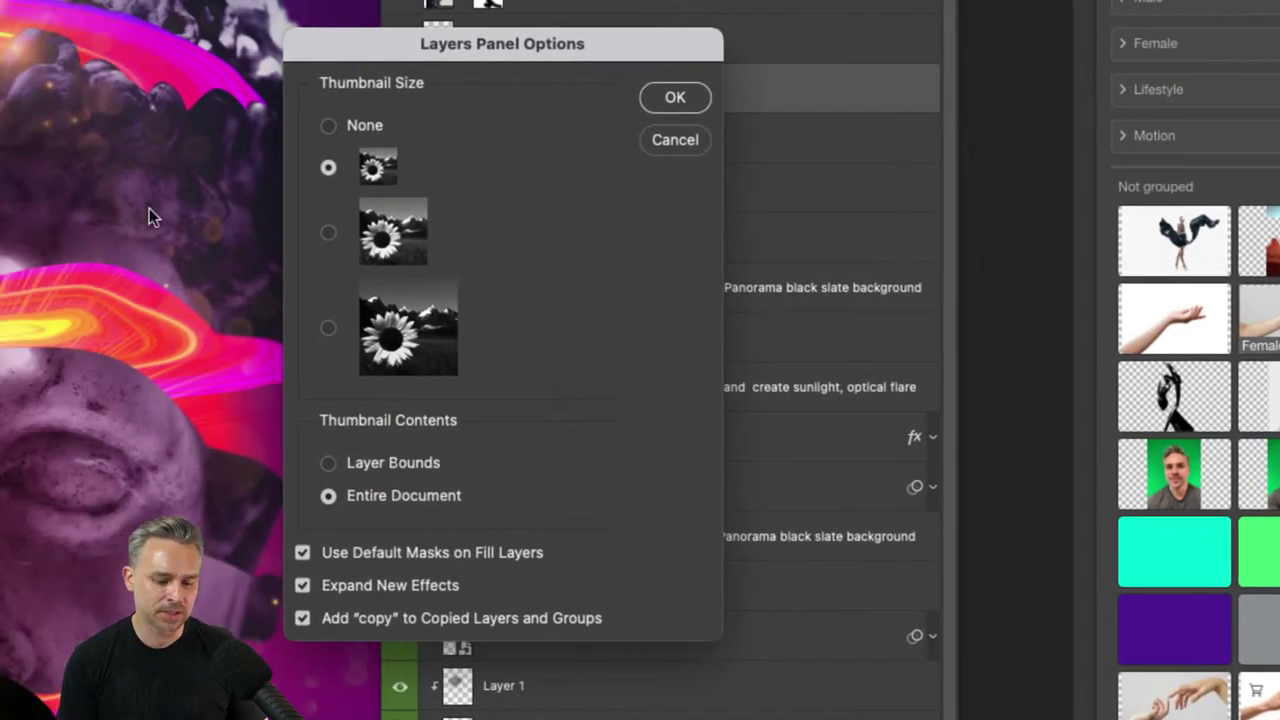
pyautogui.moveTo(385, 60); pyautogui.dragTo(114, 17)
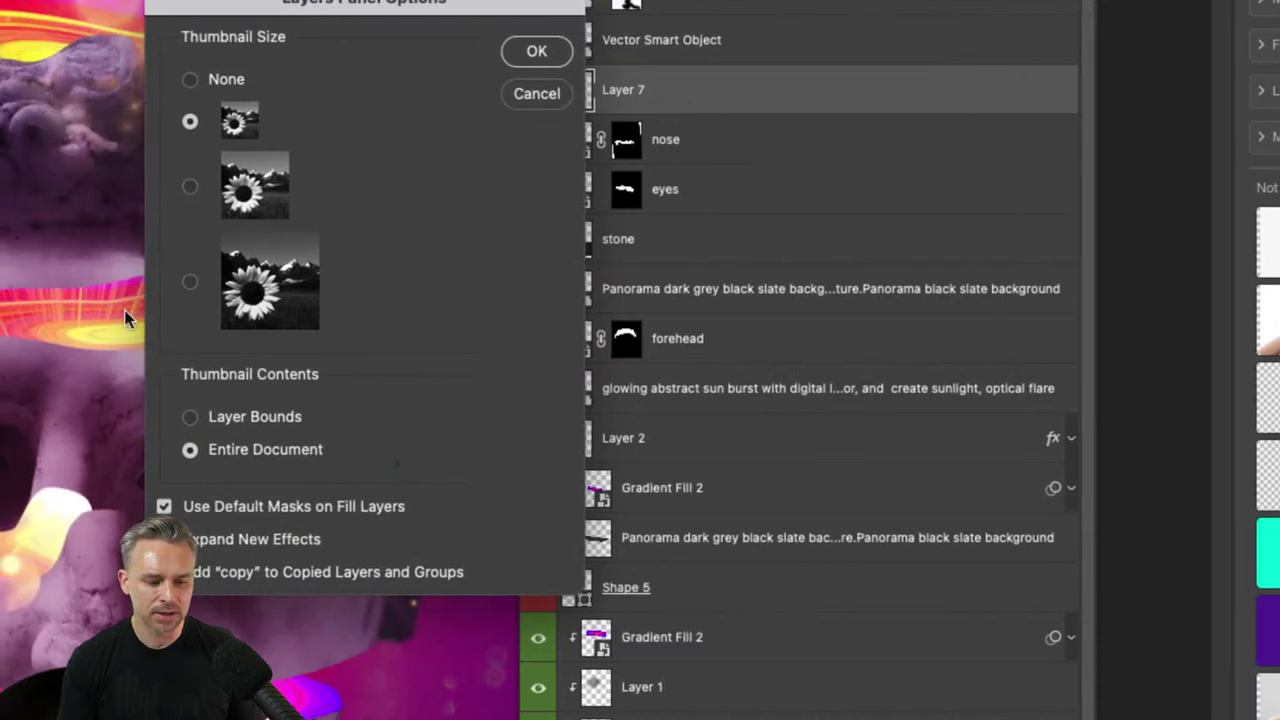
pyautogui.click(189, 418)
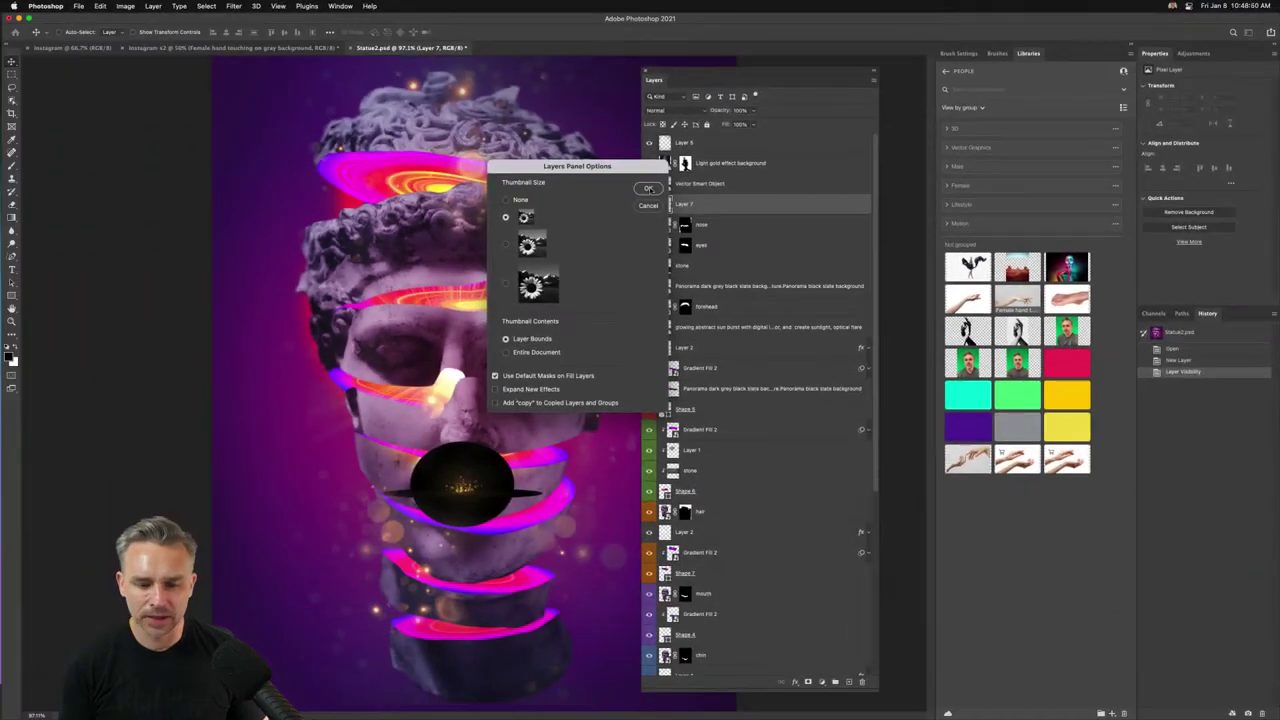
pyautogui.click(648, 189)
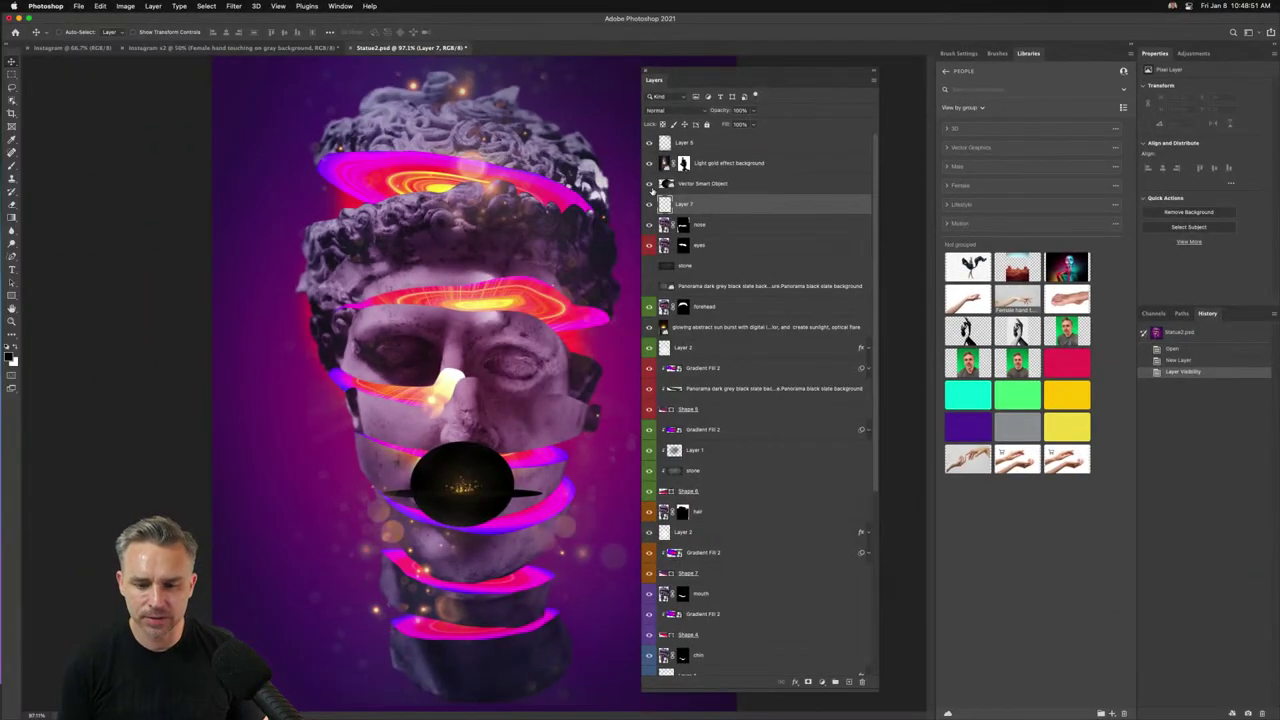
# Examine the layer thumbnails through the list, including Layer 2 and the Gradient Fill 2 layer clipped beneath it.
pyautogui.click(724, 226)
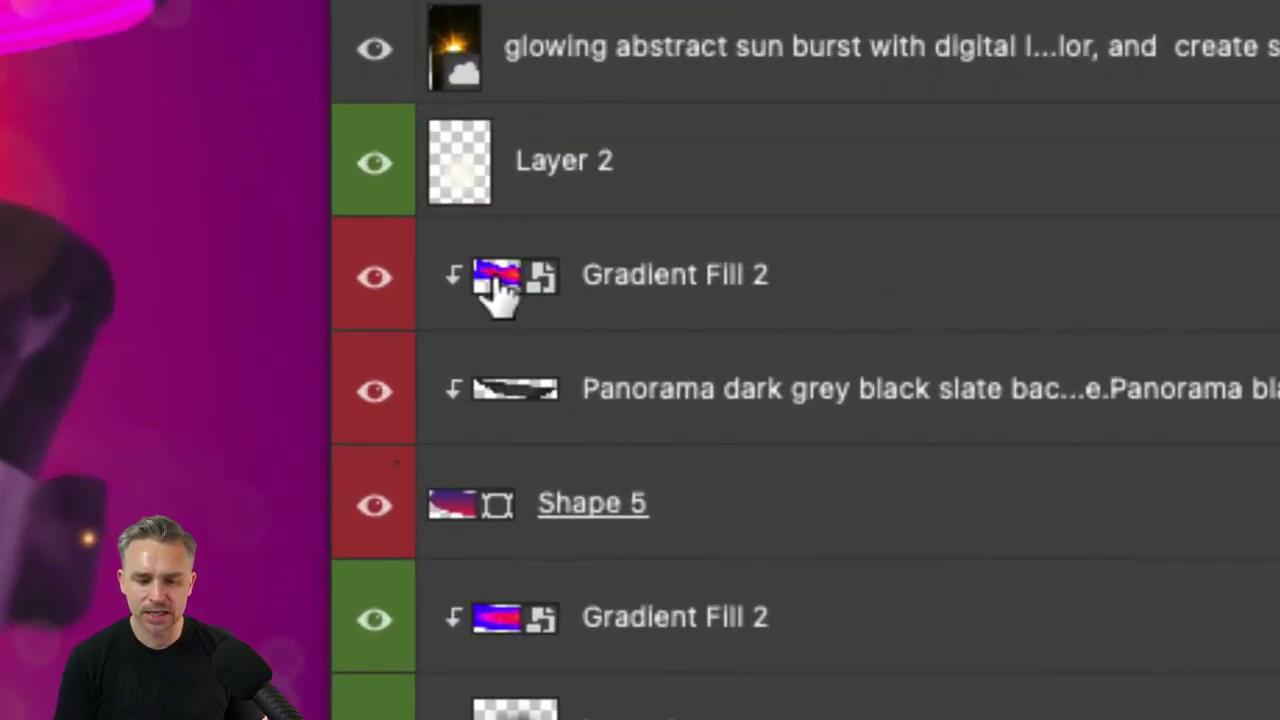
pyautogui.click(505, 195)
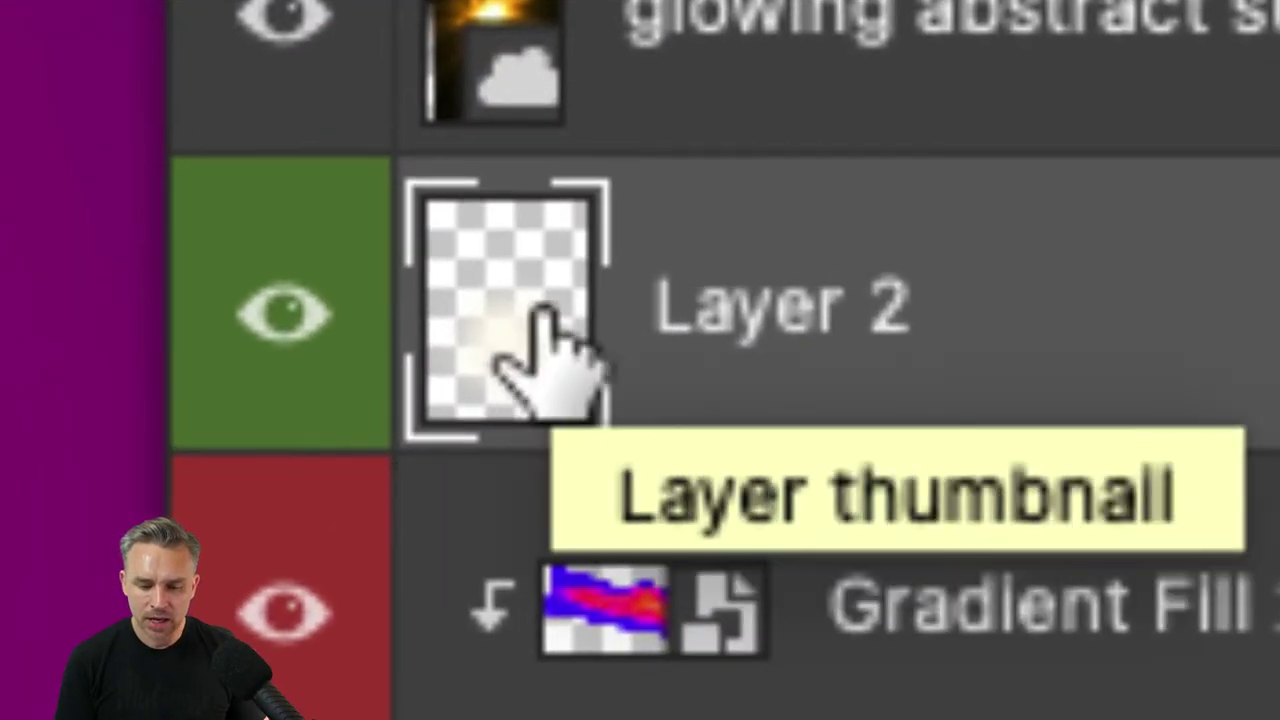
pyautogui.scroll(-4, 545, 357)
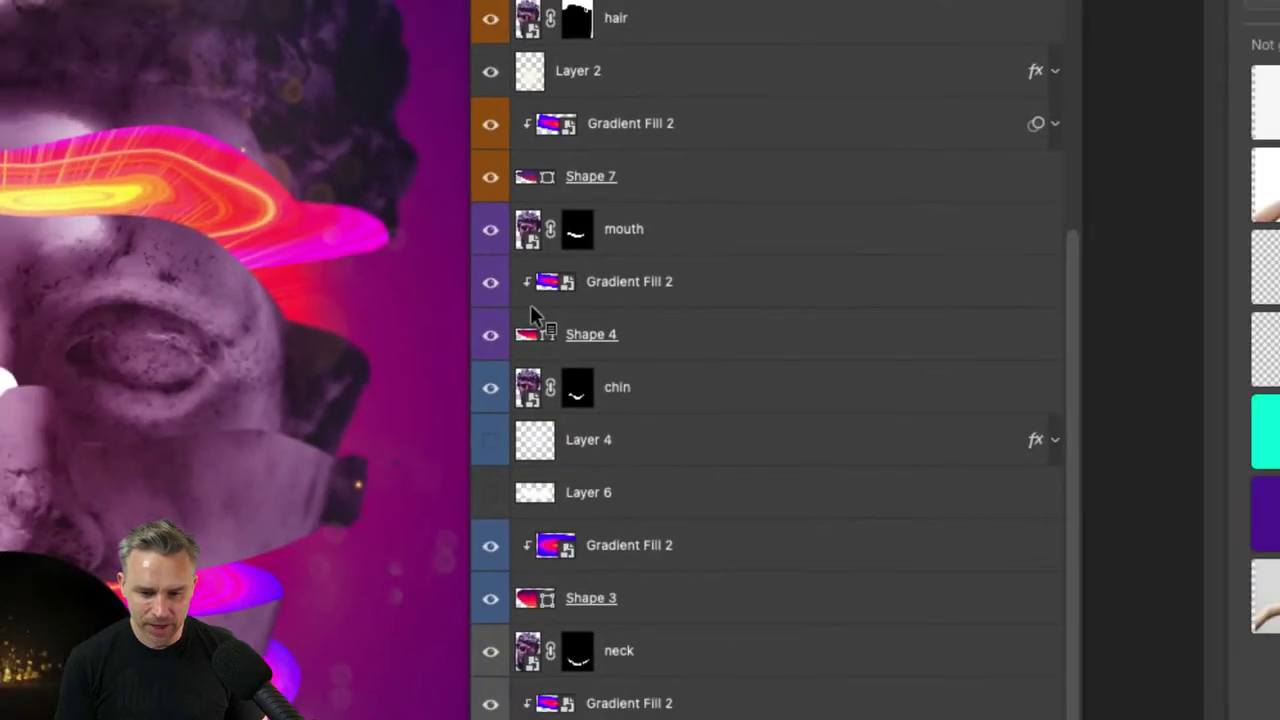
pyautogui.scroll(5, 525, 458)
# Select Layer 2 below the hair layer and toggle its visibility to inspect its content on the statue.
pyautogui.click(525, 465)
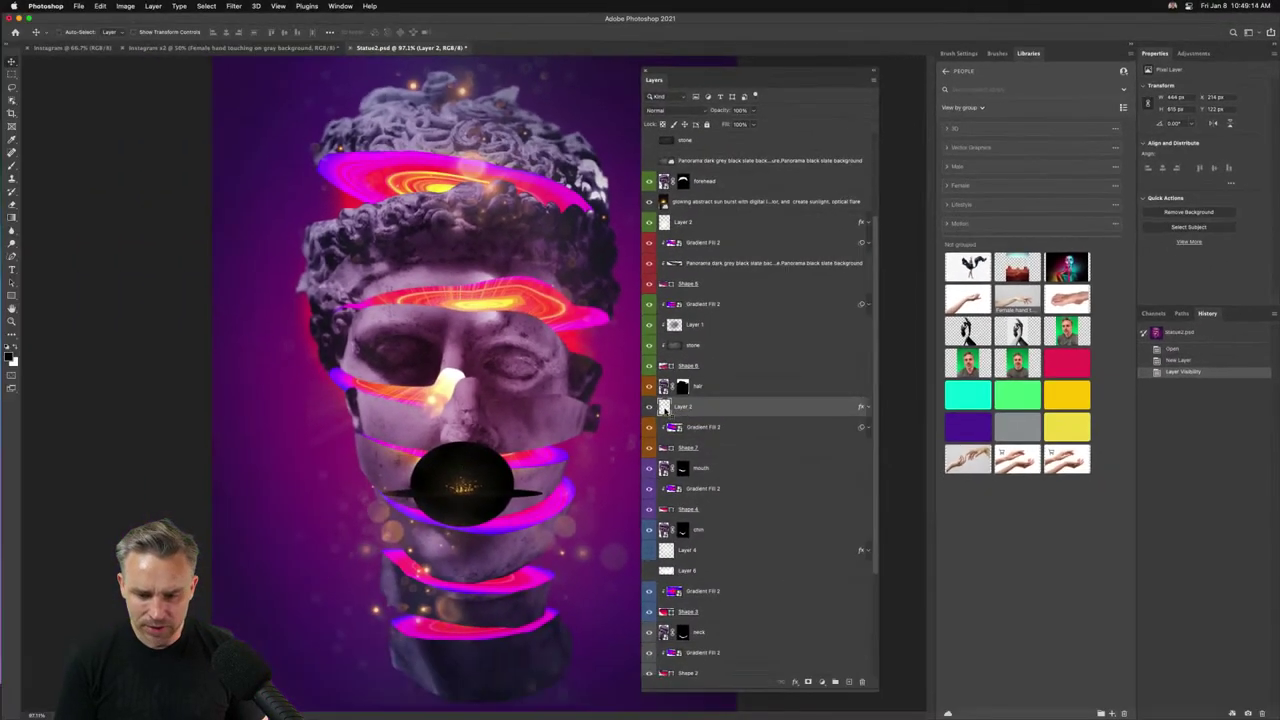
pyautogui.press('super+equal')
pyautogui.press('super+equal')
pyautogui.press('super+equal')
pyautogui.press('super+equal')
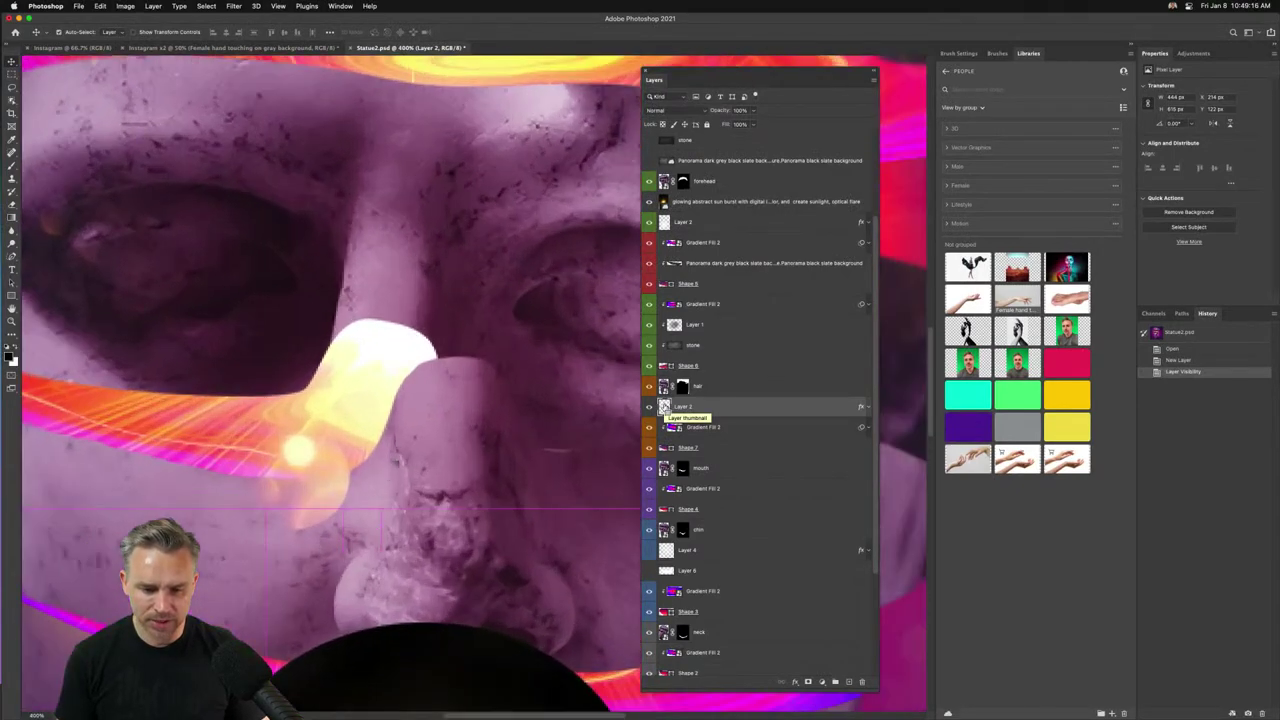
pyautogui.press('super+minus')
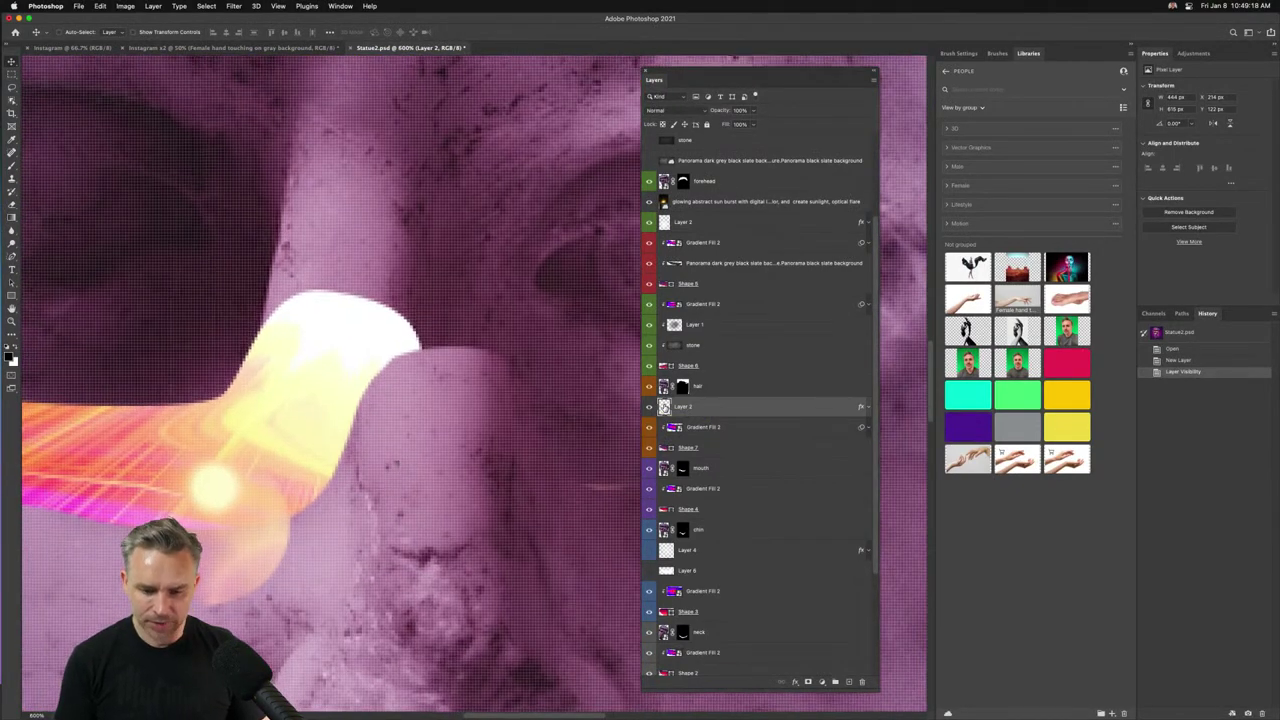
pyautogui.press('super+minus')
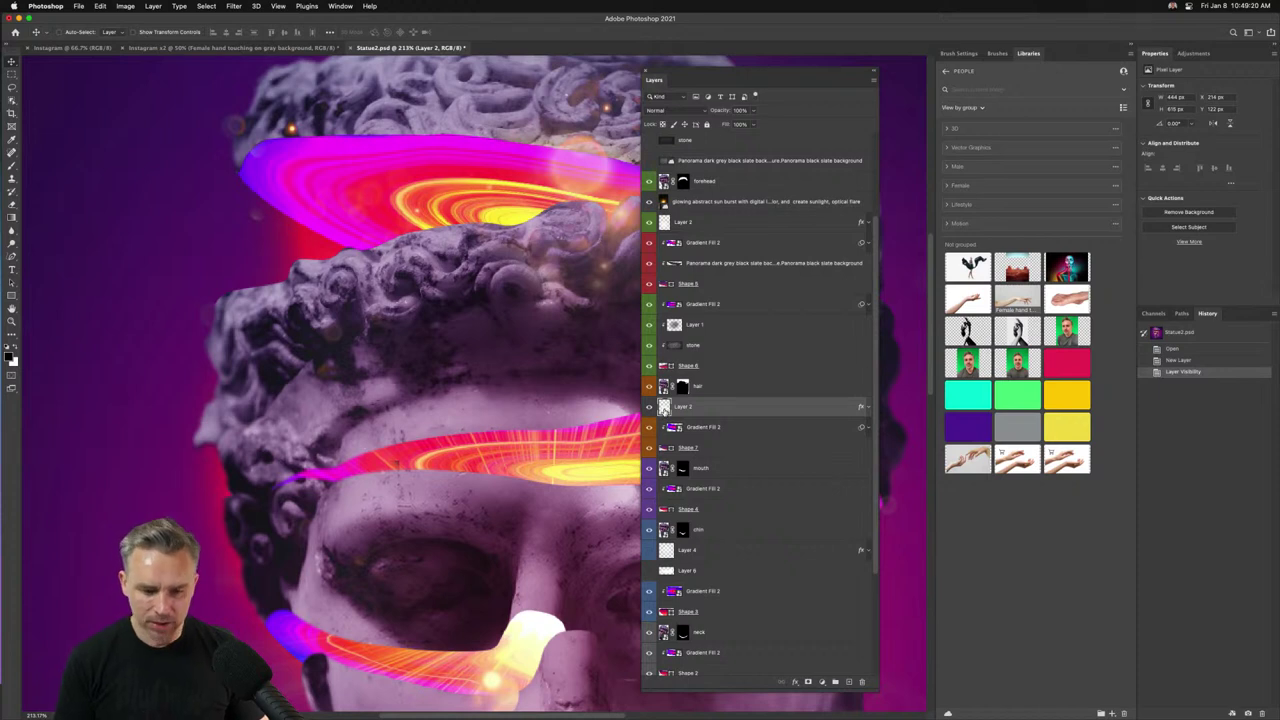
pyautogui.click(648, 407)
pyautogui.click(648, 407)
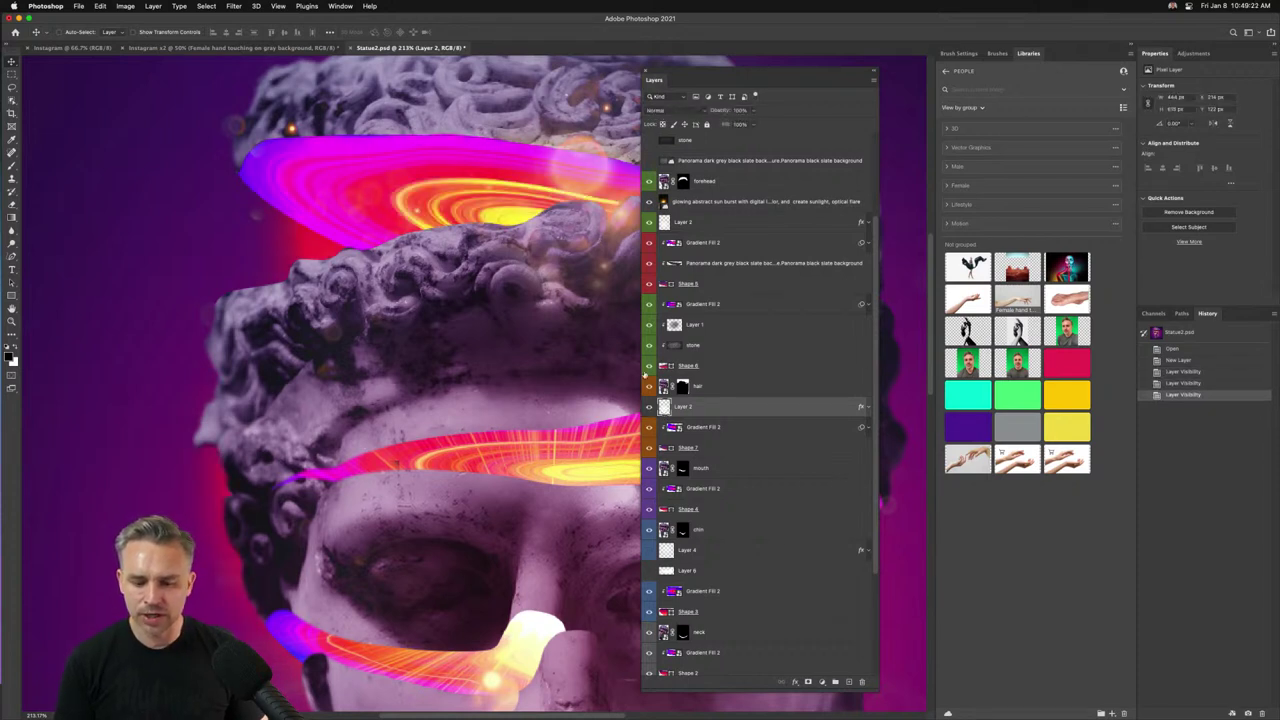
# Select the hair, shape, chin, forehead and other layers one after another to compare their thumbnails with the statue artwork.
pyautogui.click(690, 386)
pyautogui.click(690, 366)
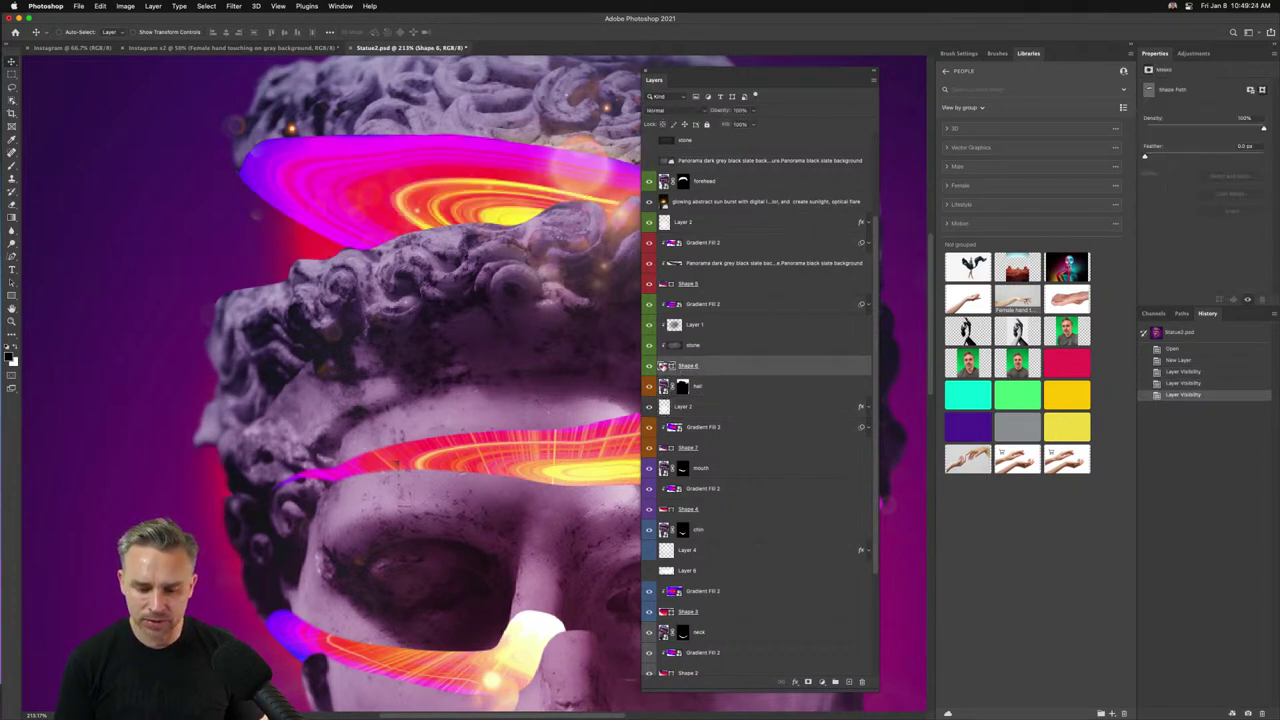
pyautogui.scroll(3, 670, 370)
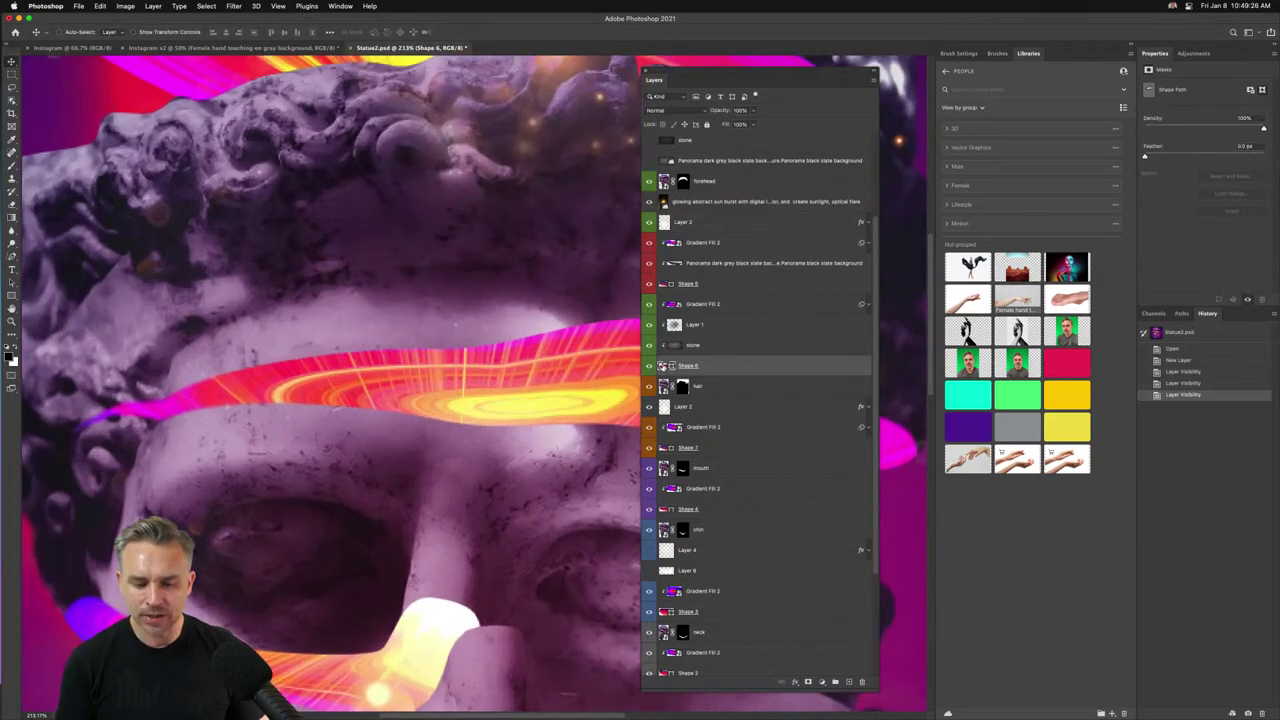
pyautogui.scroll(-4, 662, 533)
pyautogui.click(662, 533)
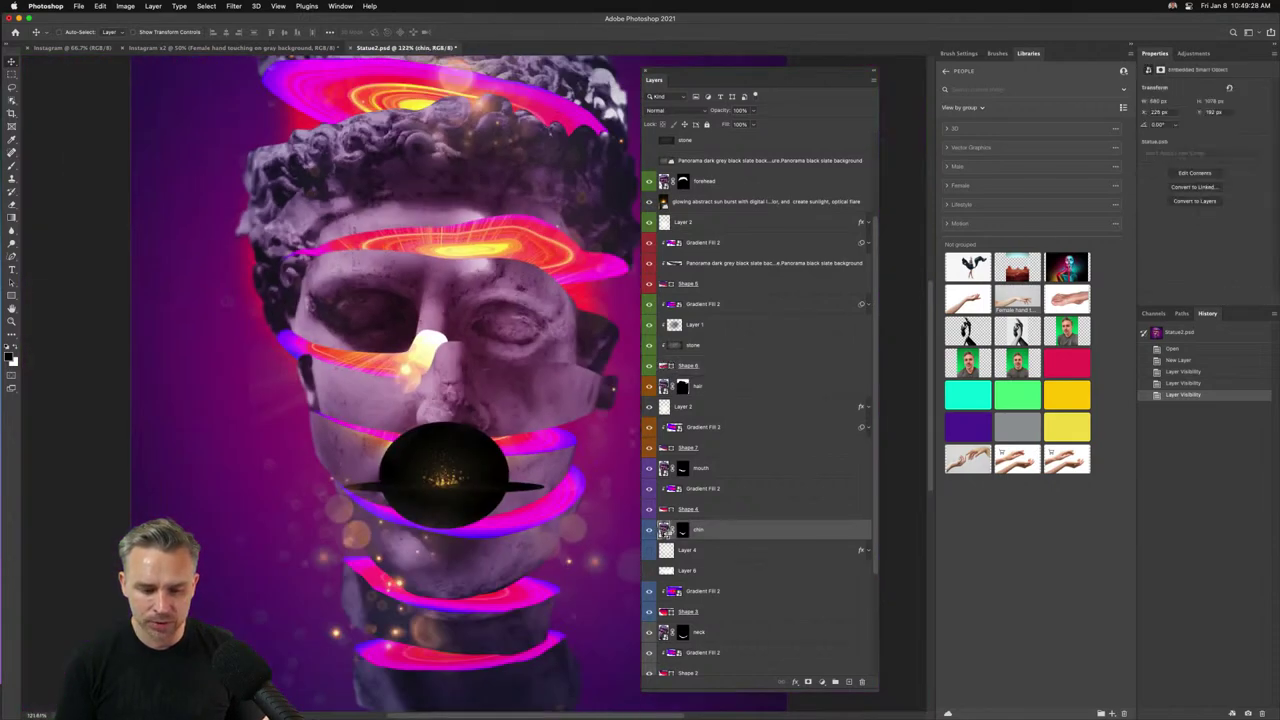
pyautogui.scroll(5, 662, 540)
pyautogui.click(665, 571)
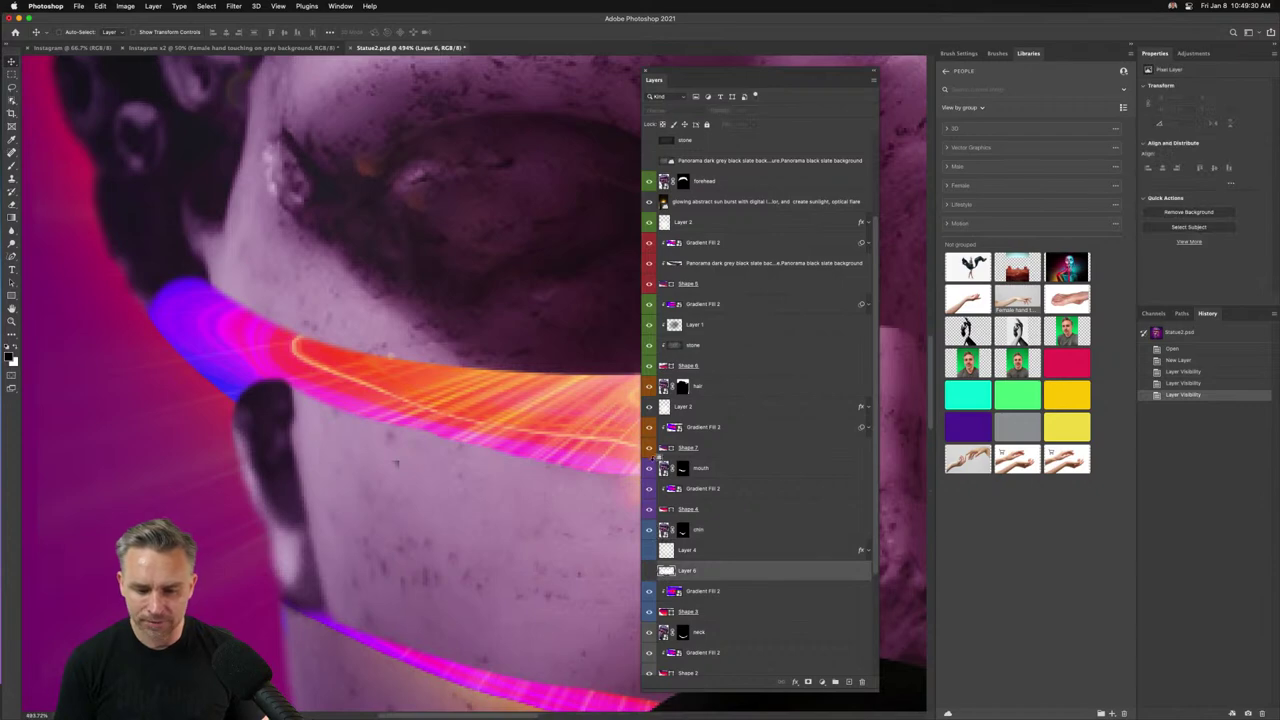
pyautogui.scroll(-3, 657, 455)
pyautogui.click(658, 449)
pyautogui.scroll(1, 664, 285)
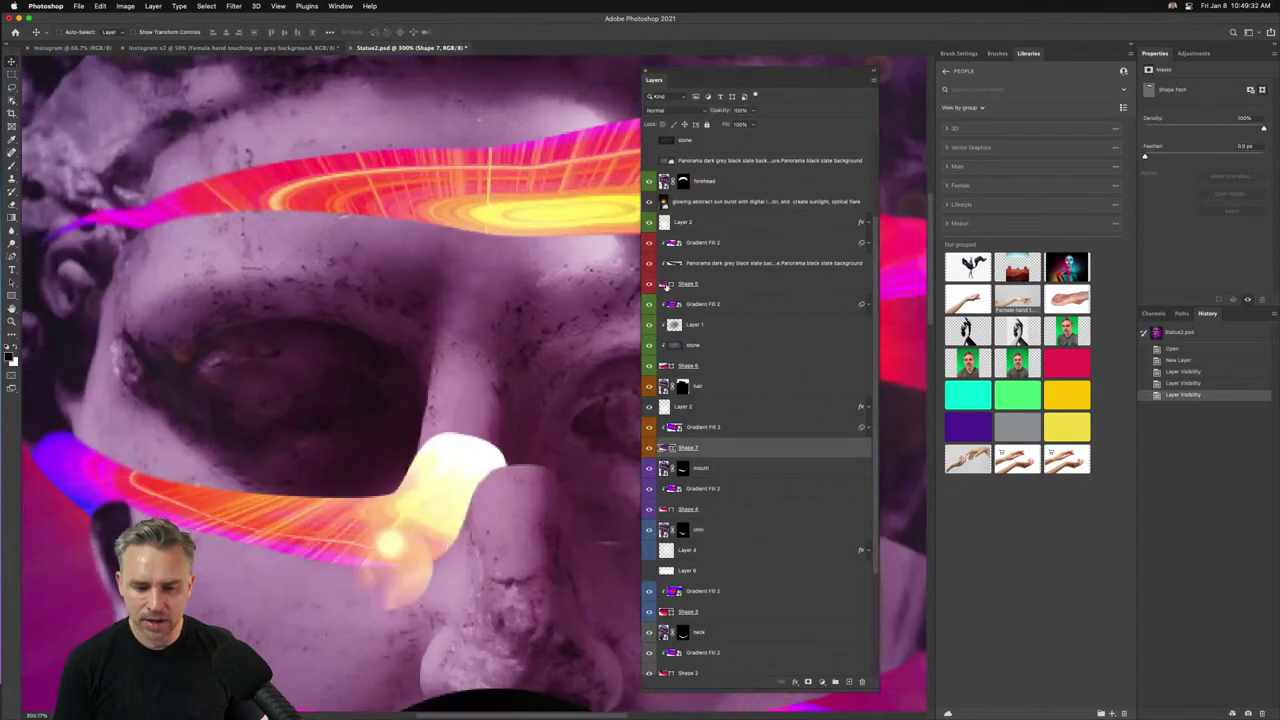
pyautogui.click(664, 285)
pyautogui.scroll(-2, 670, 328)
pyautogui.click(670, 325)
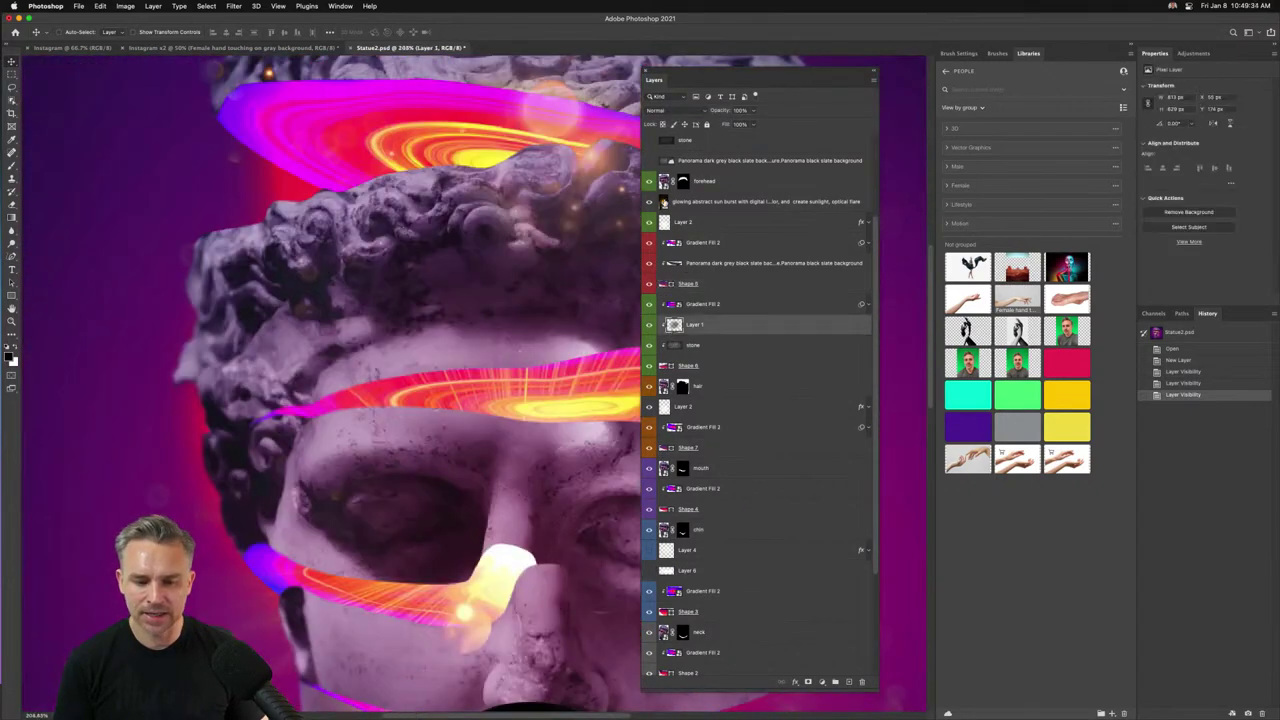
pyautogui.scroll(1, 662, 203)
pyautogui.click(662, 221)
pyautogui.scroll(-2, 662, 200)
pyautogui.click(662, 181)
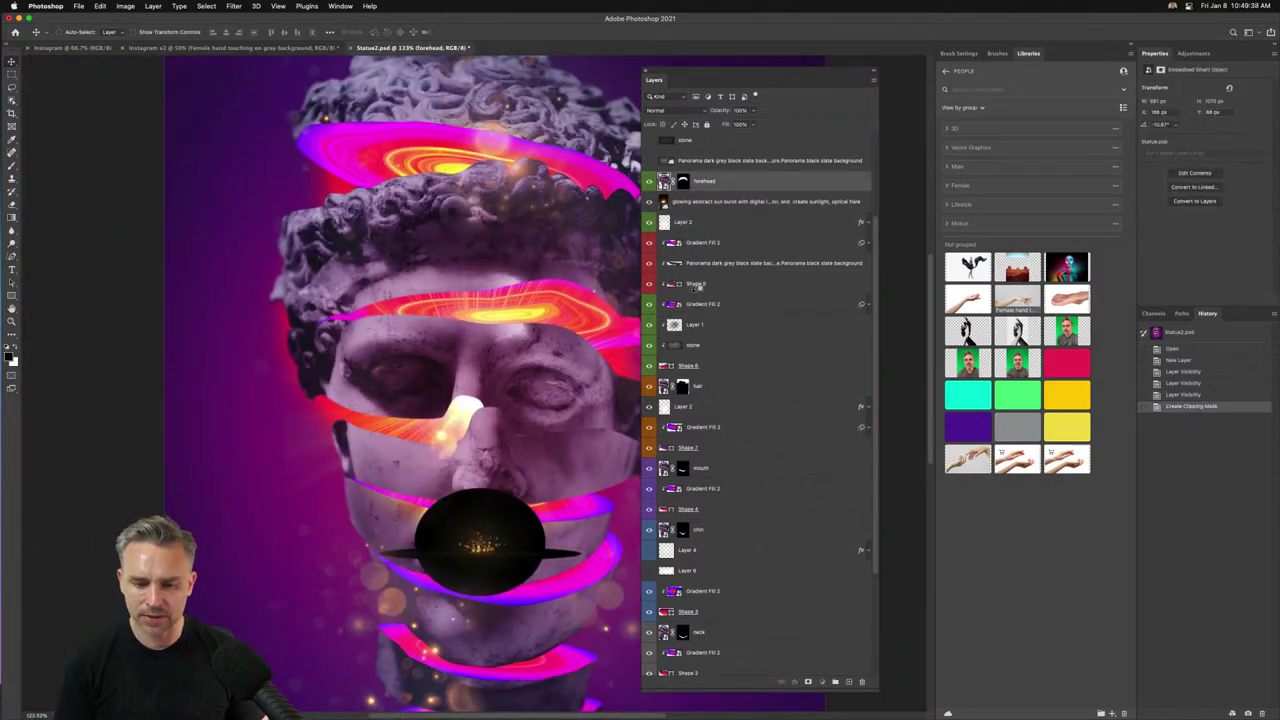
# Release the Shape 5 layer's clipping mask, clip it again to the layer below, and hide it.
pyautogui.click(697, 286)
pyautogui.press('super+alt+g')
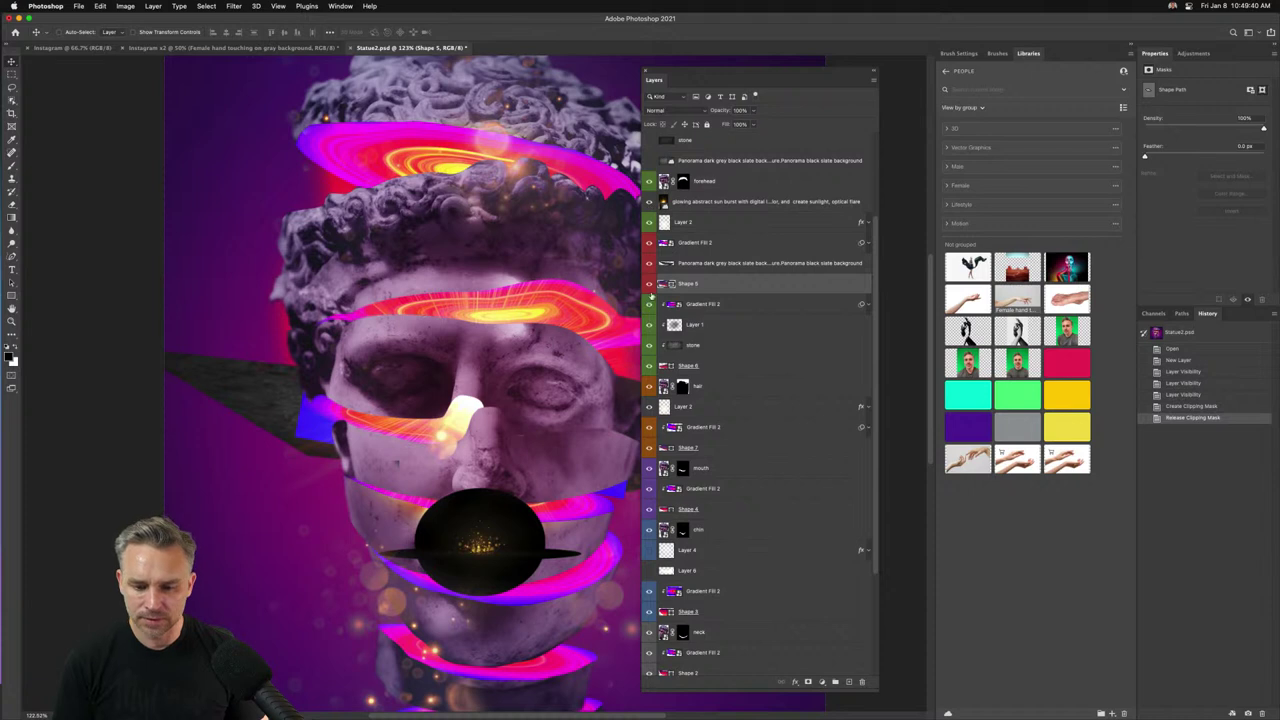
pyautogui.press('super+alt+g')
pyautogui.click(648, 285)
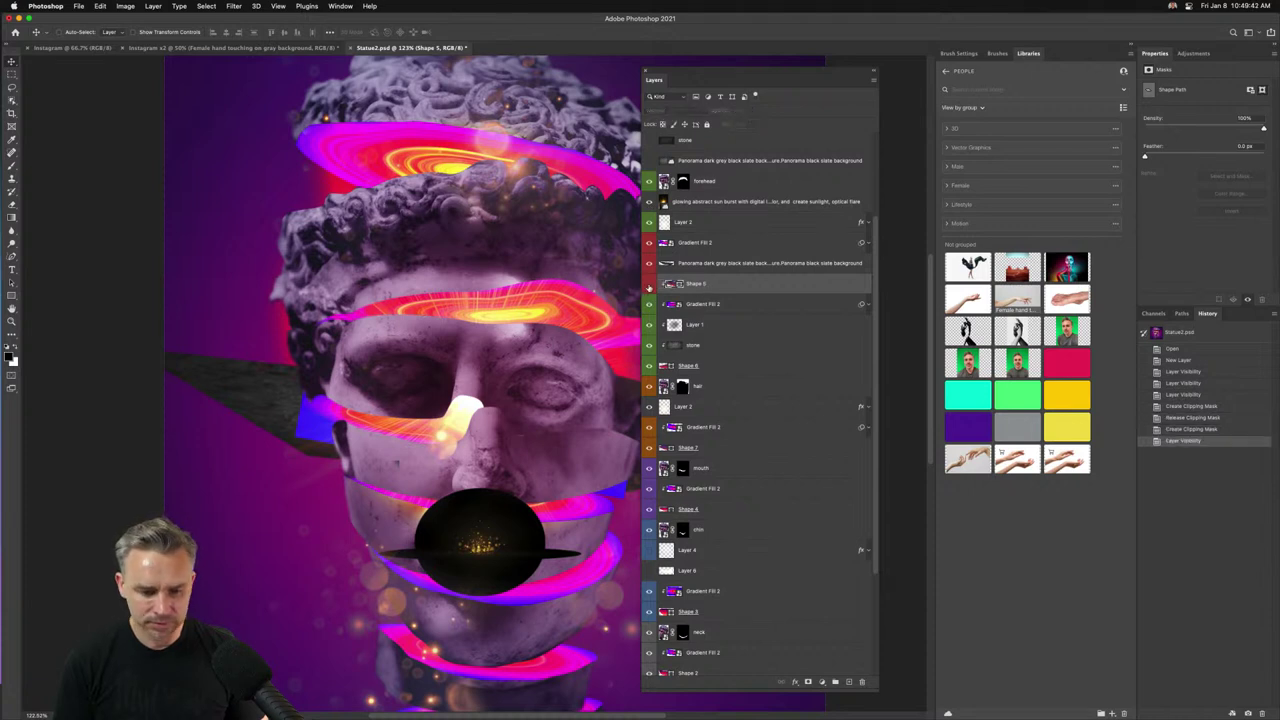
# Revert the document to its Open history state and dock the Layers panel with the Channels, Paths and History panels.
pyautogui.click(1208, 348)
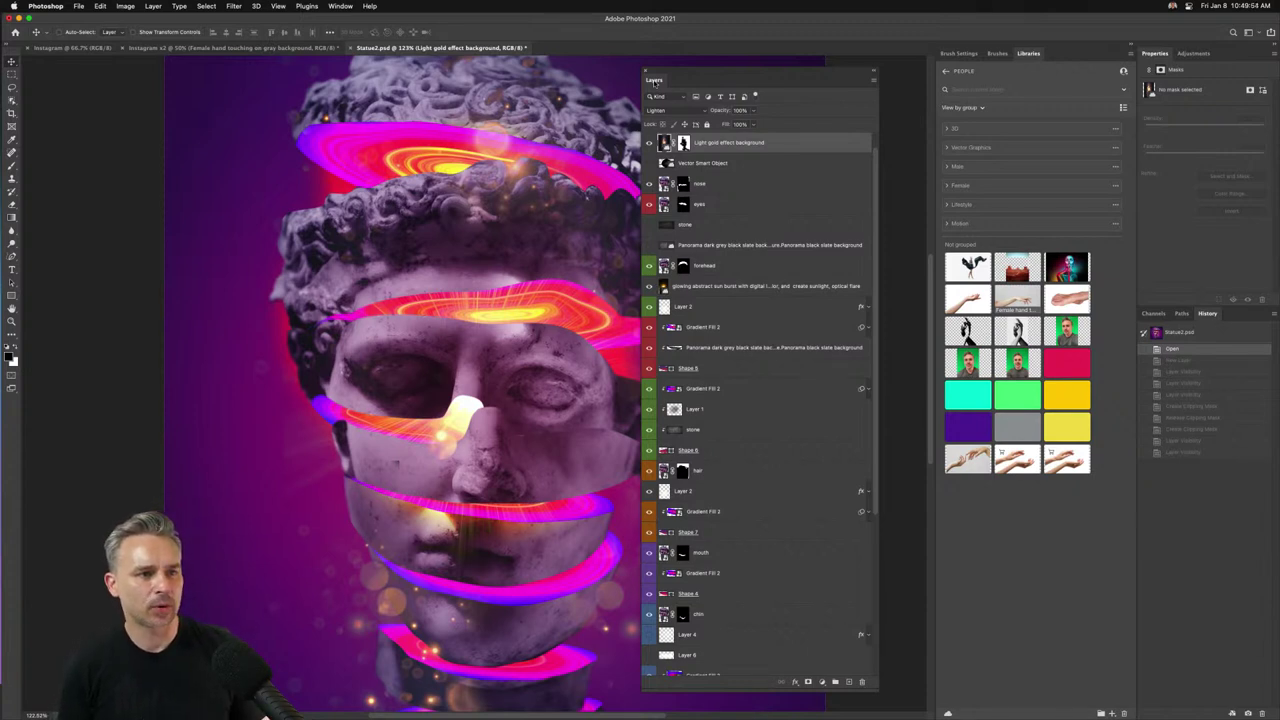
pyautogui.moveTo(654, 80); pyautogui.dragTo(1192, 317)
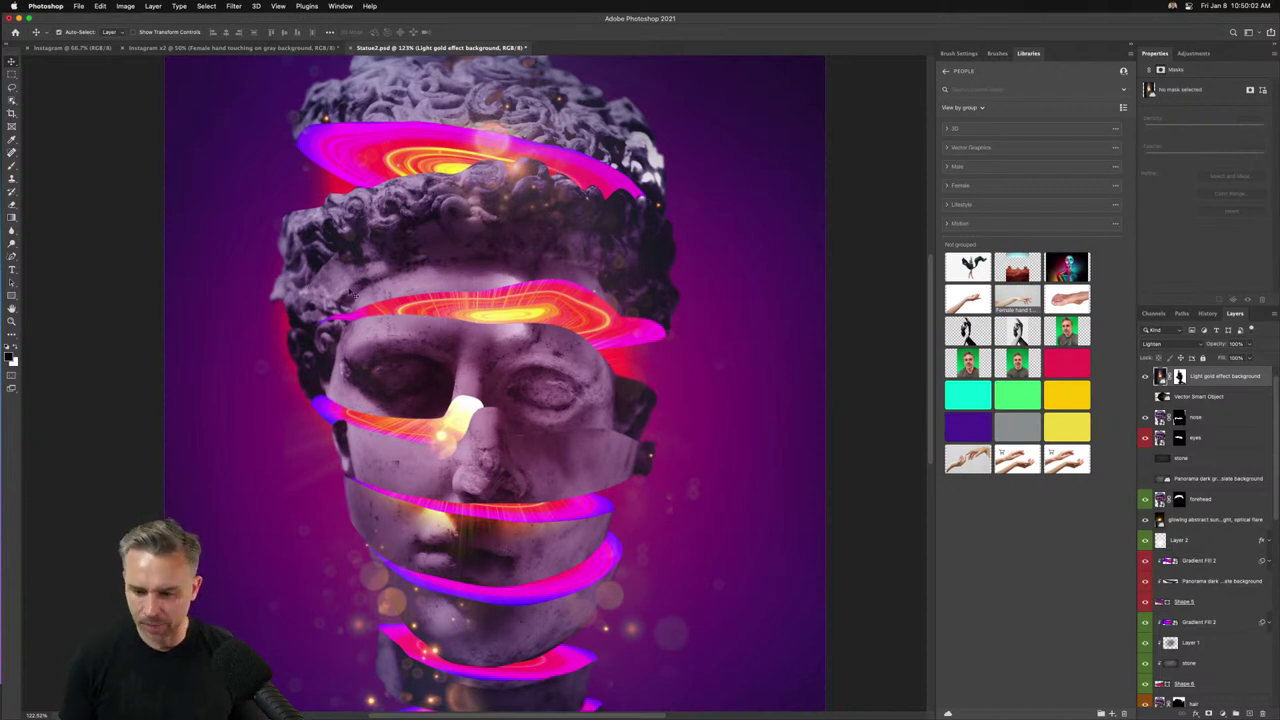
# Select the upper red-labelled Gradient Fill 2 layer and toggle its visibility to inspect its glowing slice on the face.
pyautogui.scroll(-5, 1212, 540)
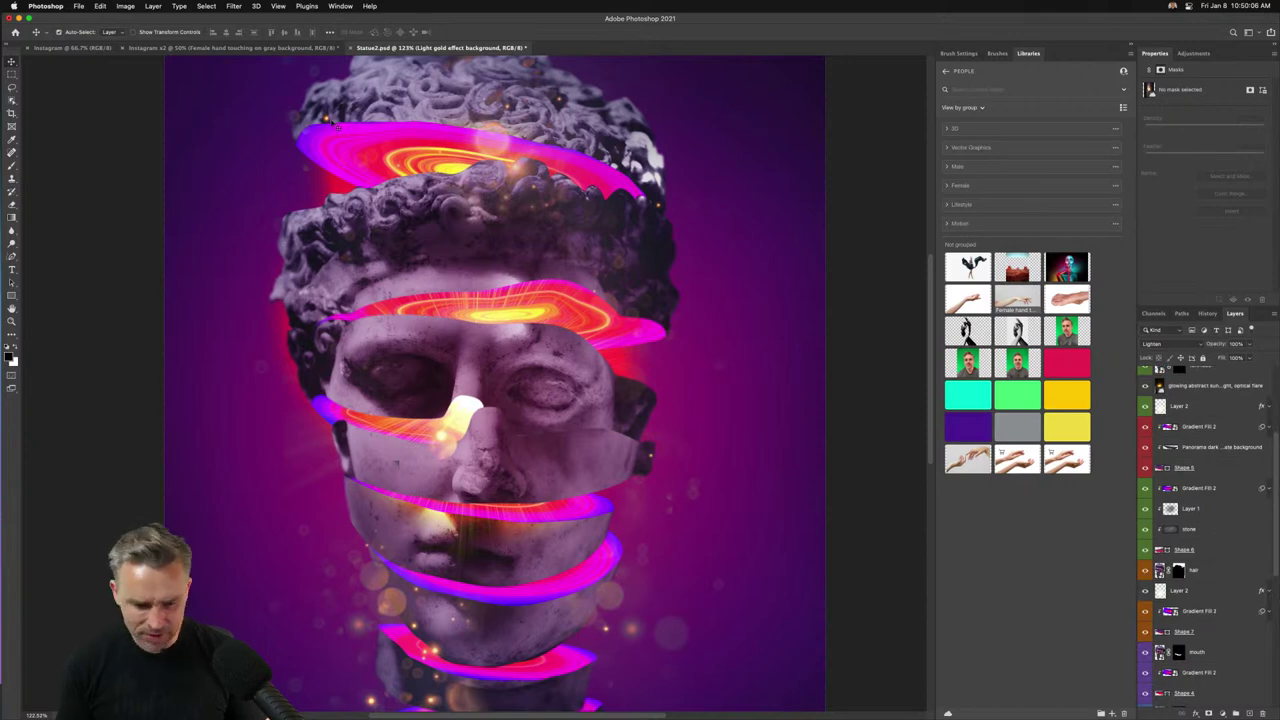
pyautogui.press('super+equal')
pyautogui.press('super+equal')
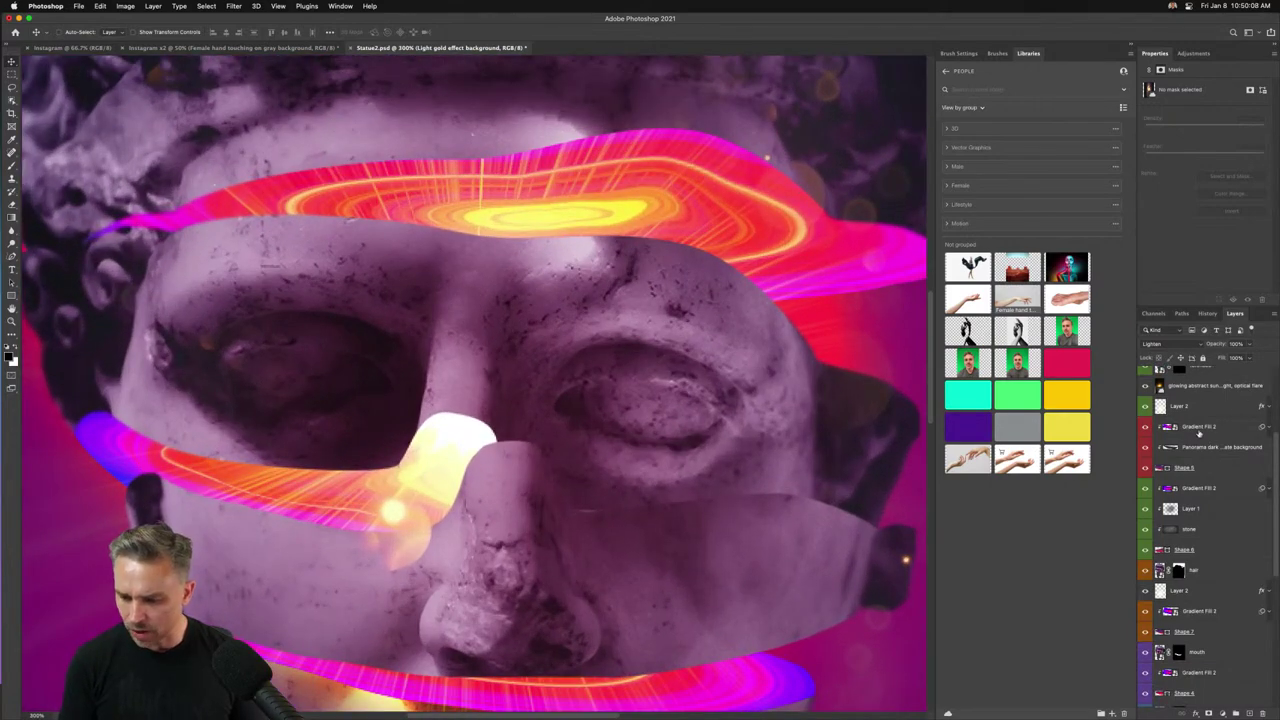
pyautogui.click(1159, 429)
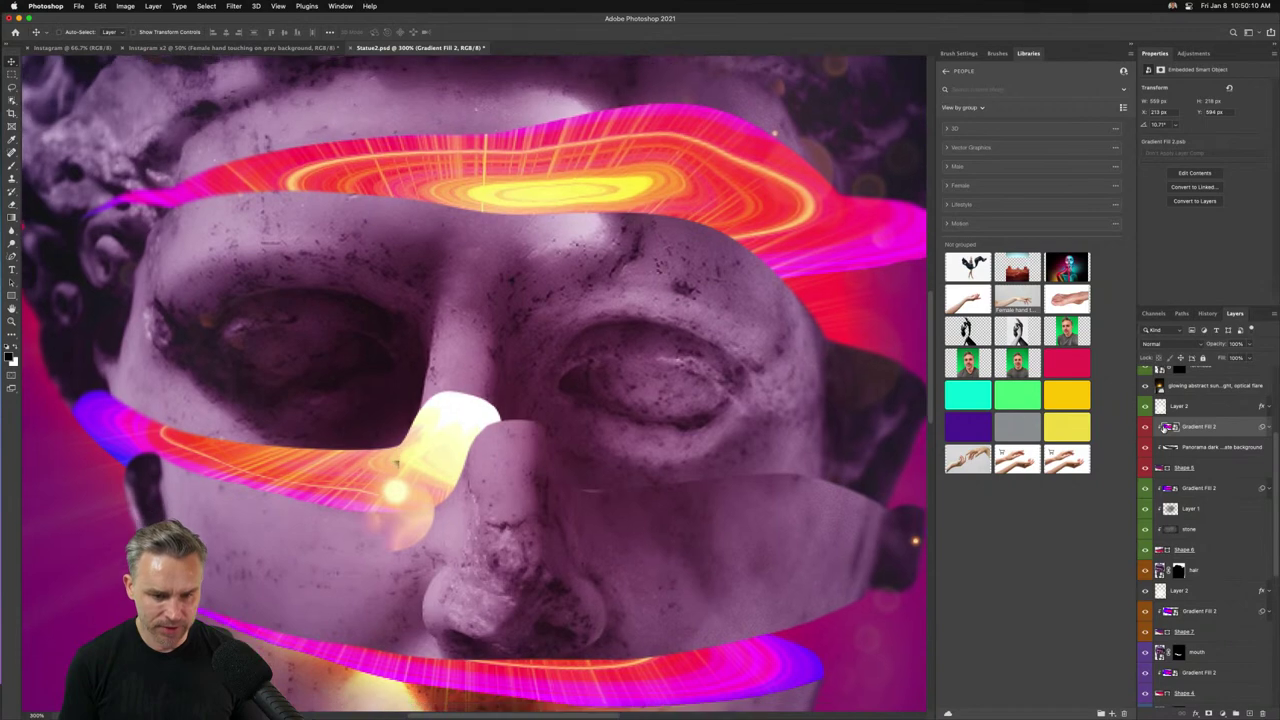
pyautogui.scroll(-3, 474, 383)
pyautogui.click(1145, 427)
pyautogui.click(1145, 427)
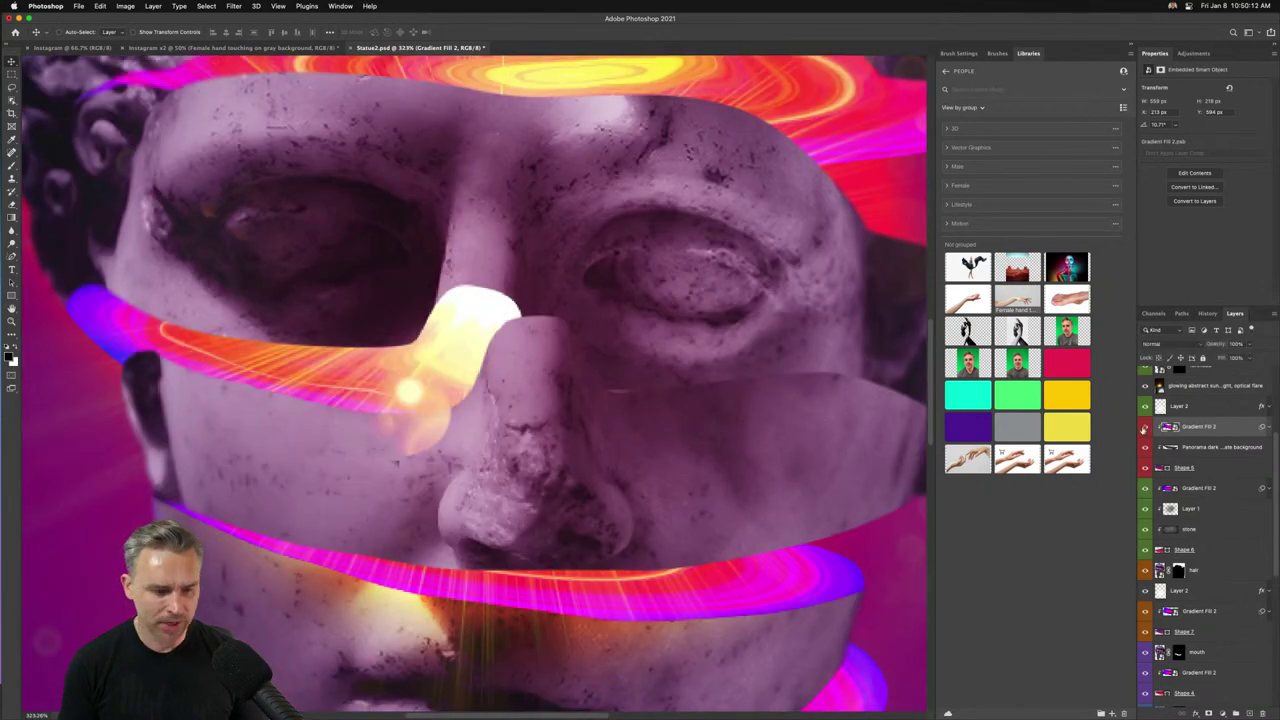
pyautogui.click(1145, 427)
pyautogui.click(1145, 427)
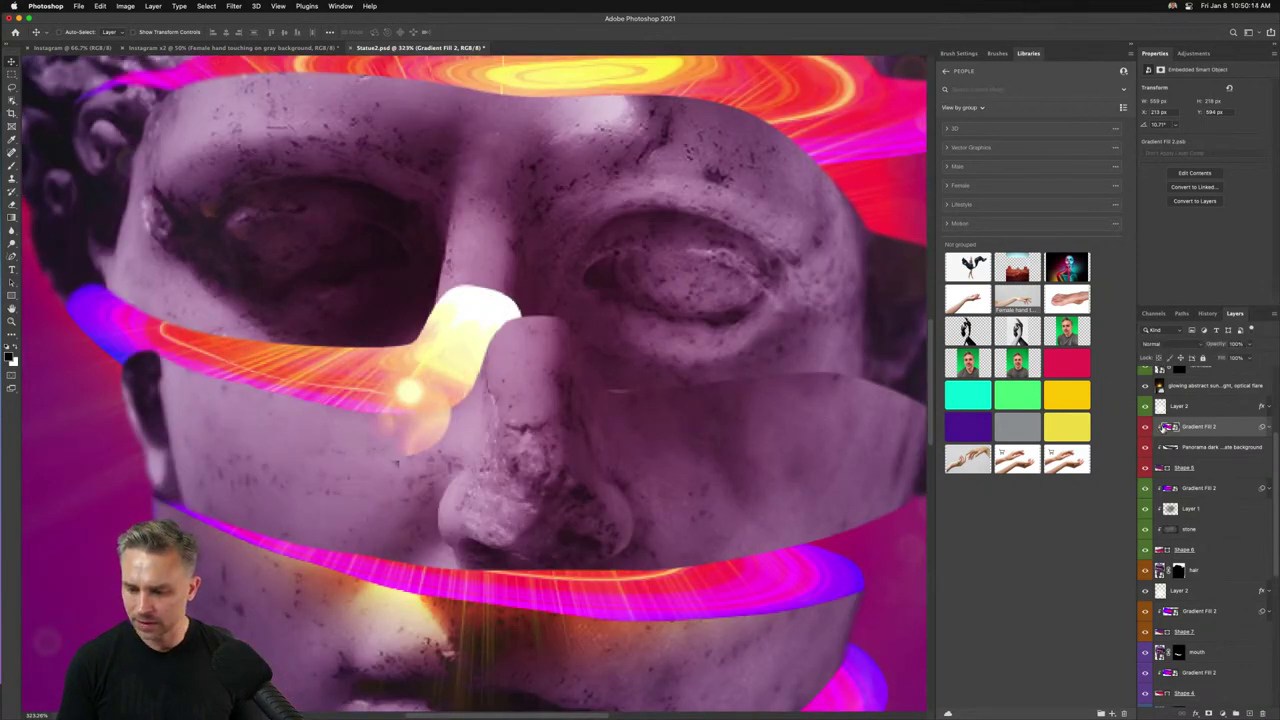
# Open the contents of the selected Gradient Fill 2 smart object for editing and accept the save reminder.
pyautogui.doubleClick(519, 293)
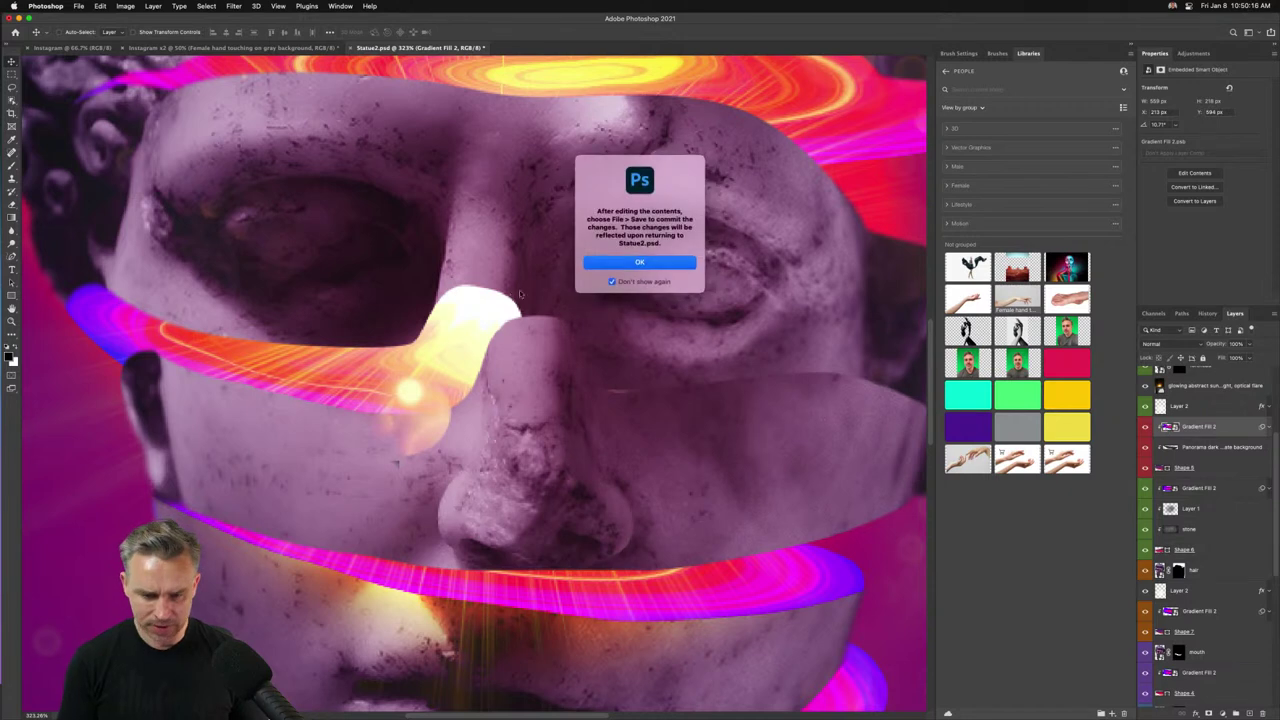
pyautogui.click(651, 263)
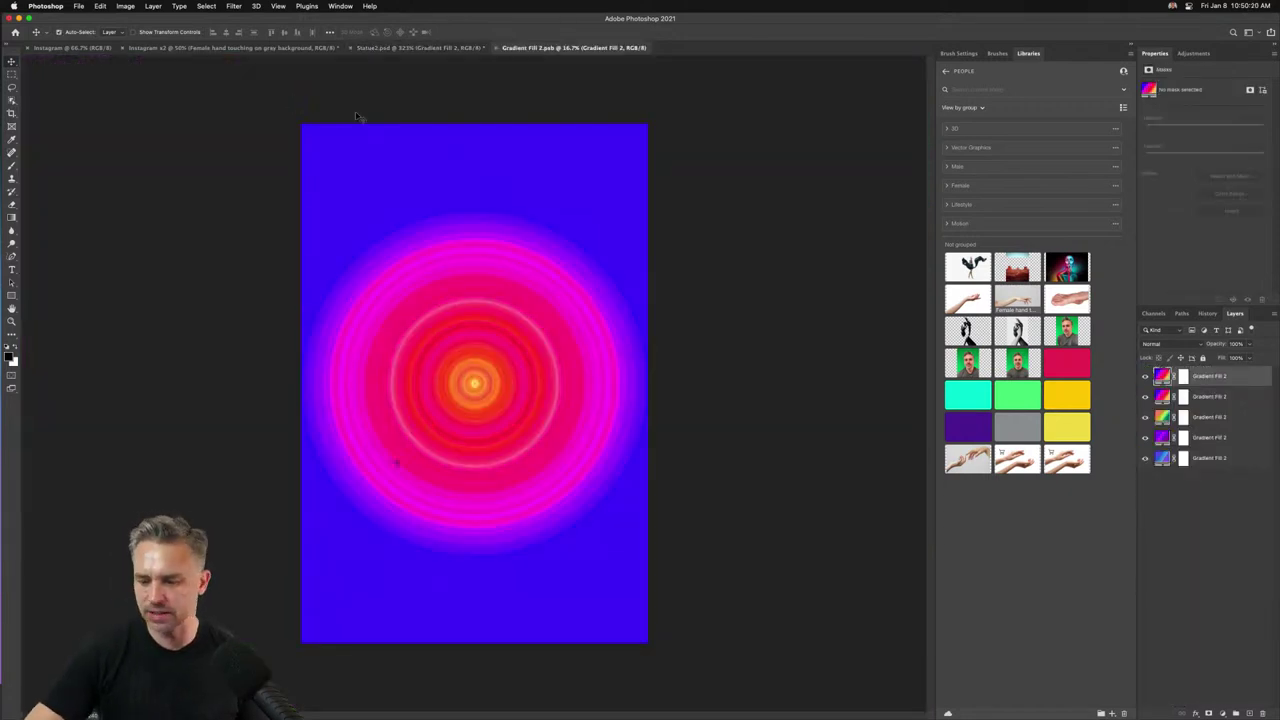
# Close the Gradient Fill 2 smart object contents document.
pyautogui.press('super+w')
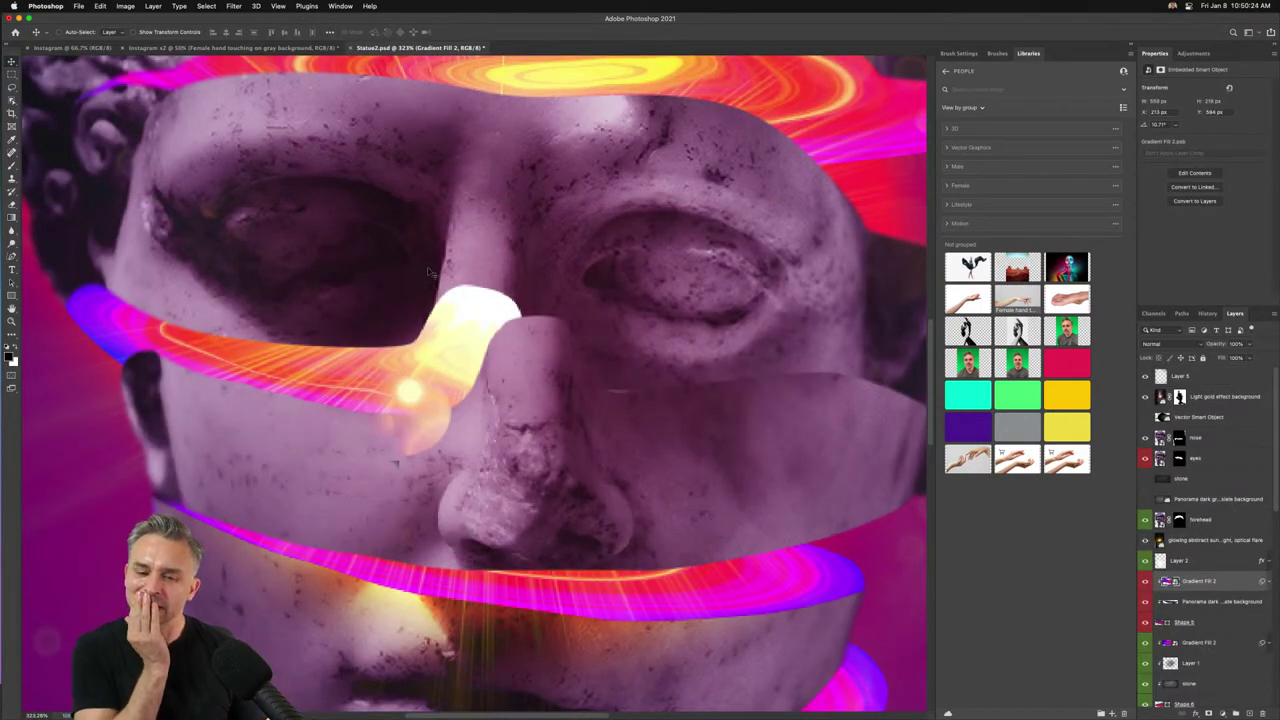
pyautogui.press('p')
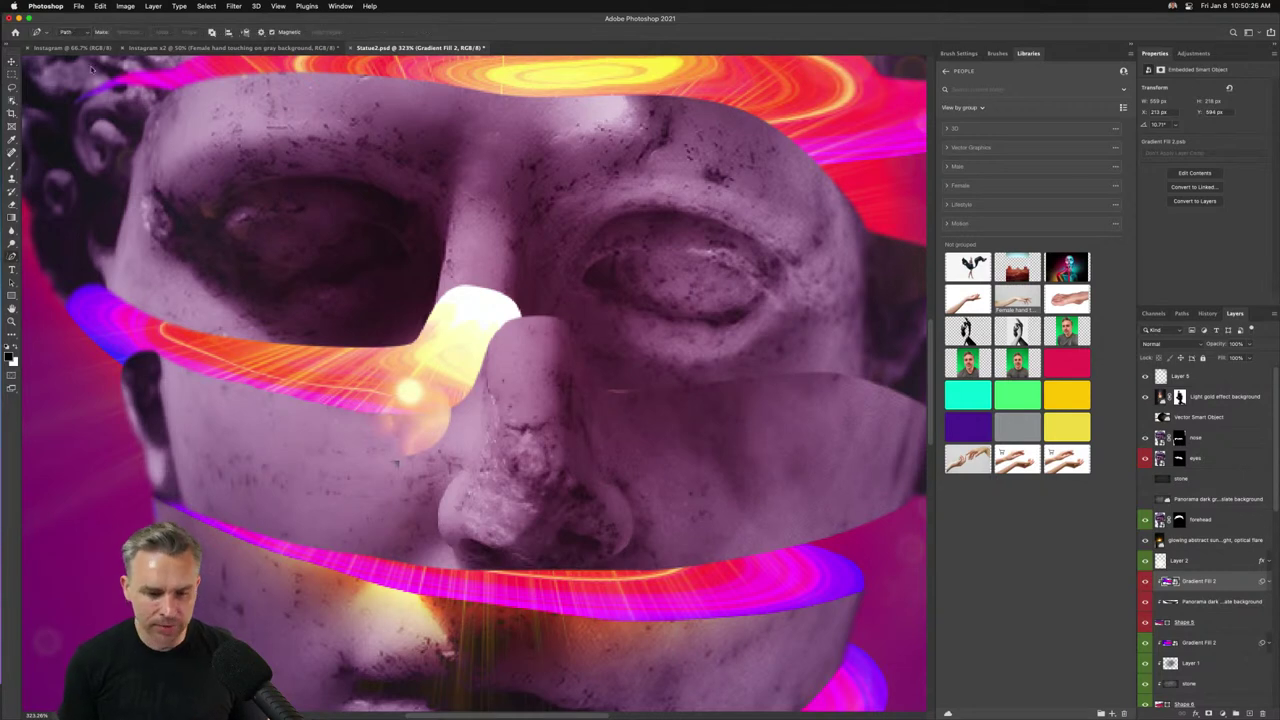
pyautogui.scroll(3, 229, 148)
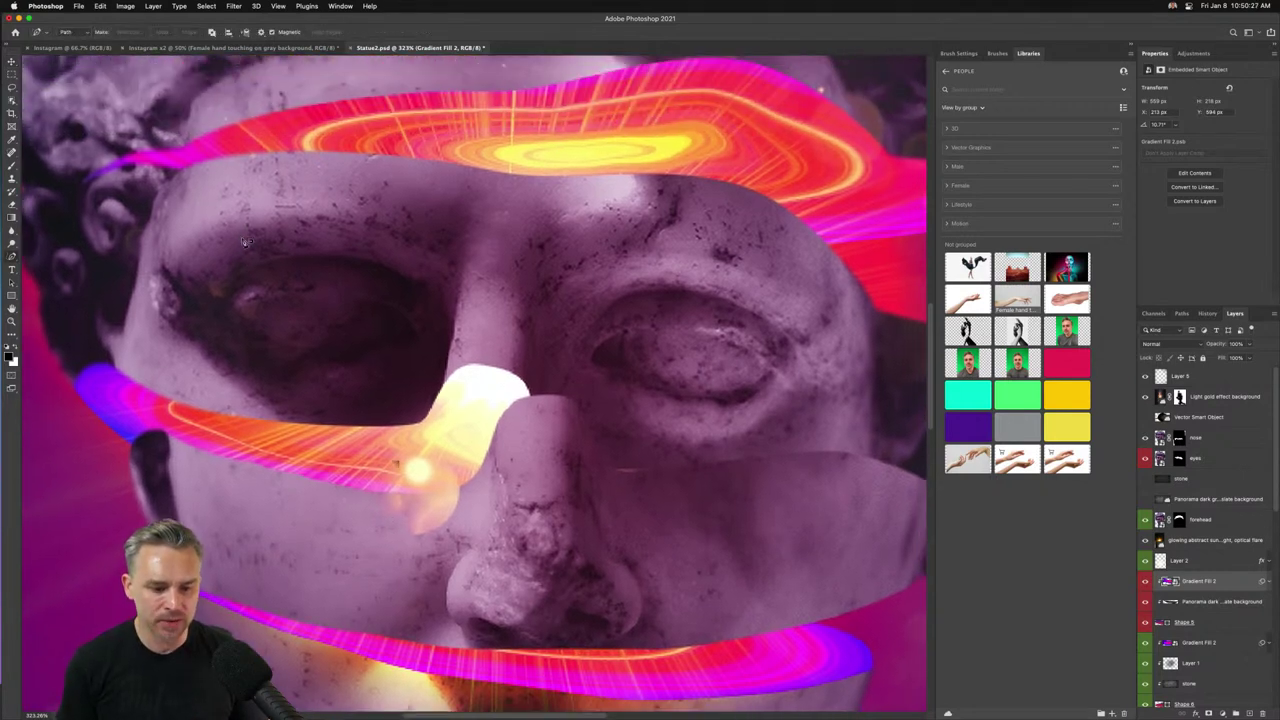
pyautogui.click(233, 320)
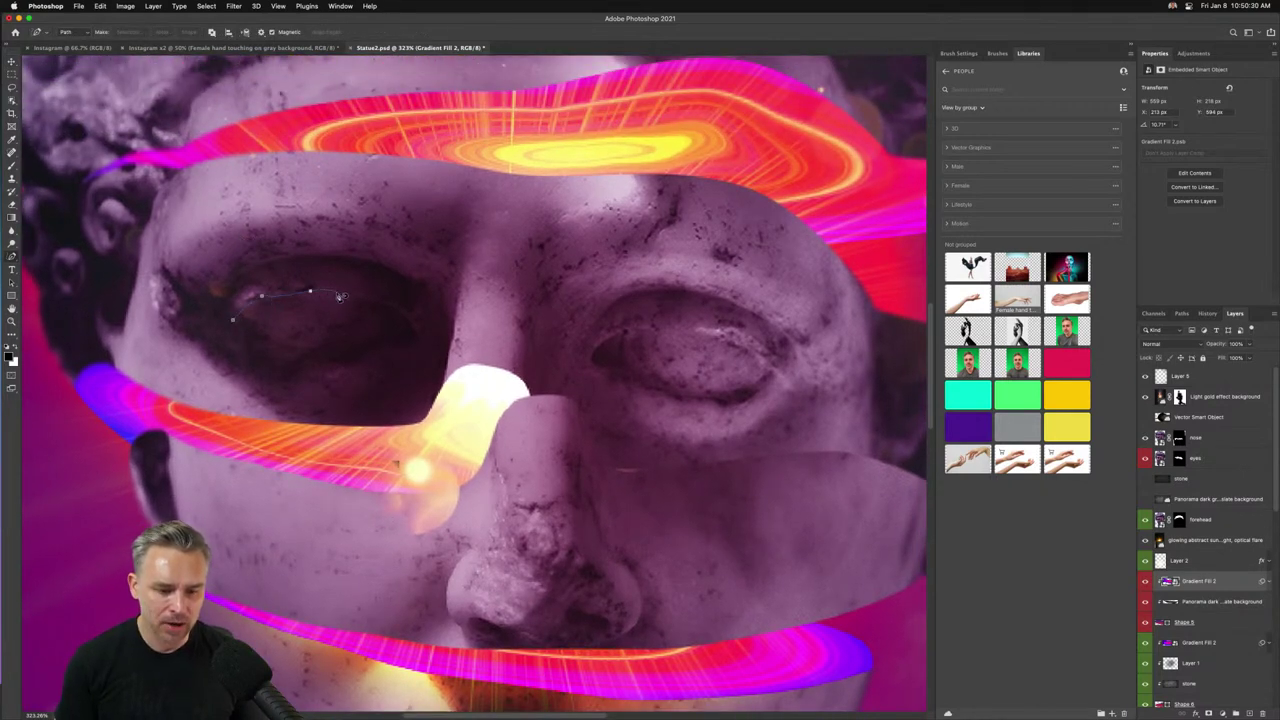
pyautogui.scroll(15, 340, 229)
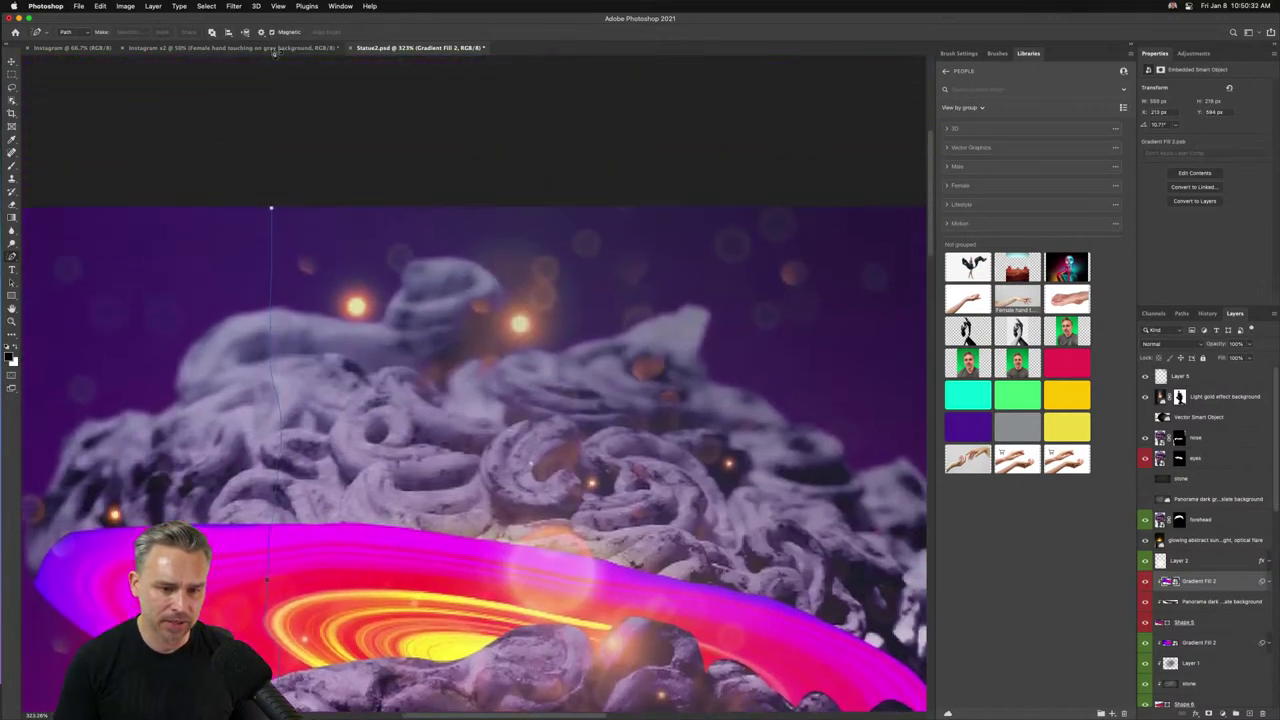
pyautogui.scroll(-8, 297, 413)
pyautogui.press('Escape')
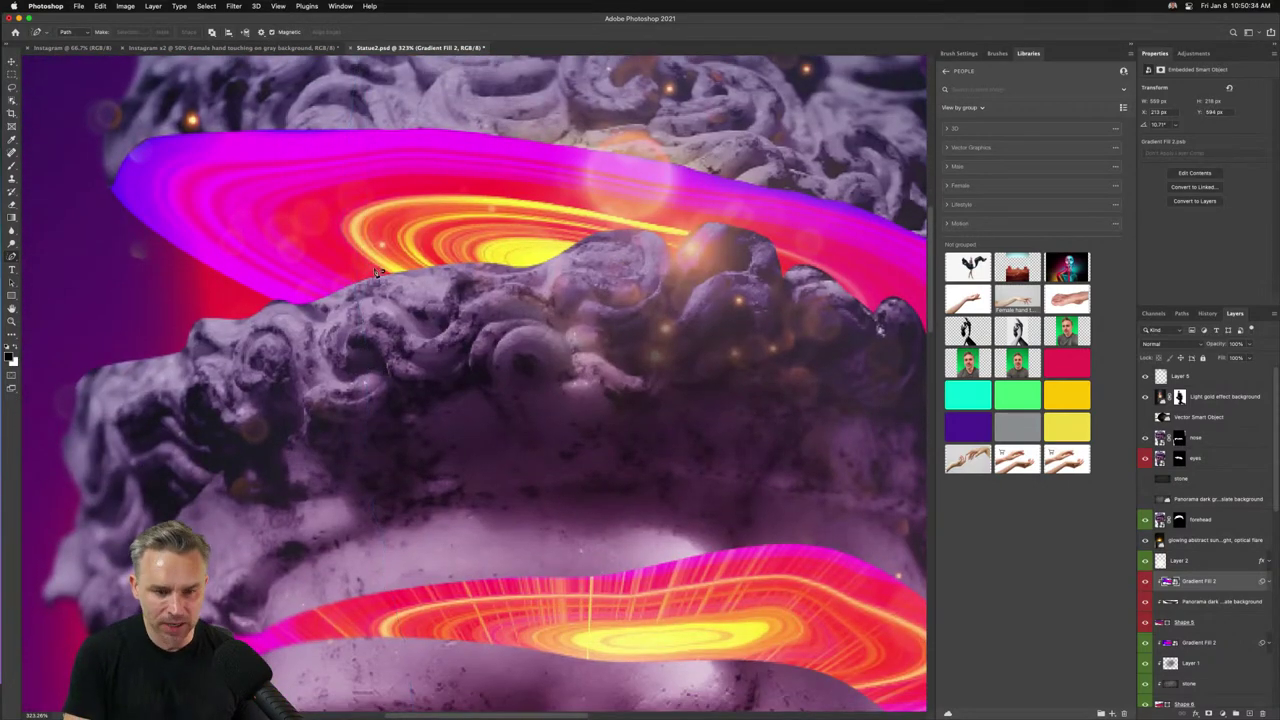
# Draw a closed almond-shaped path around the dark, shadowed eye with the regular Pen tool.
pyautogui.scroll(-8, 300, 480)
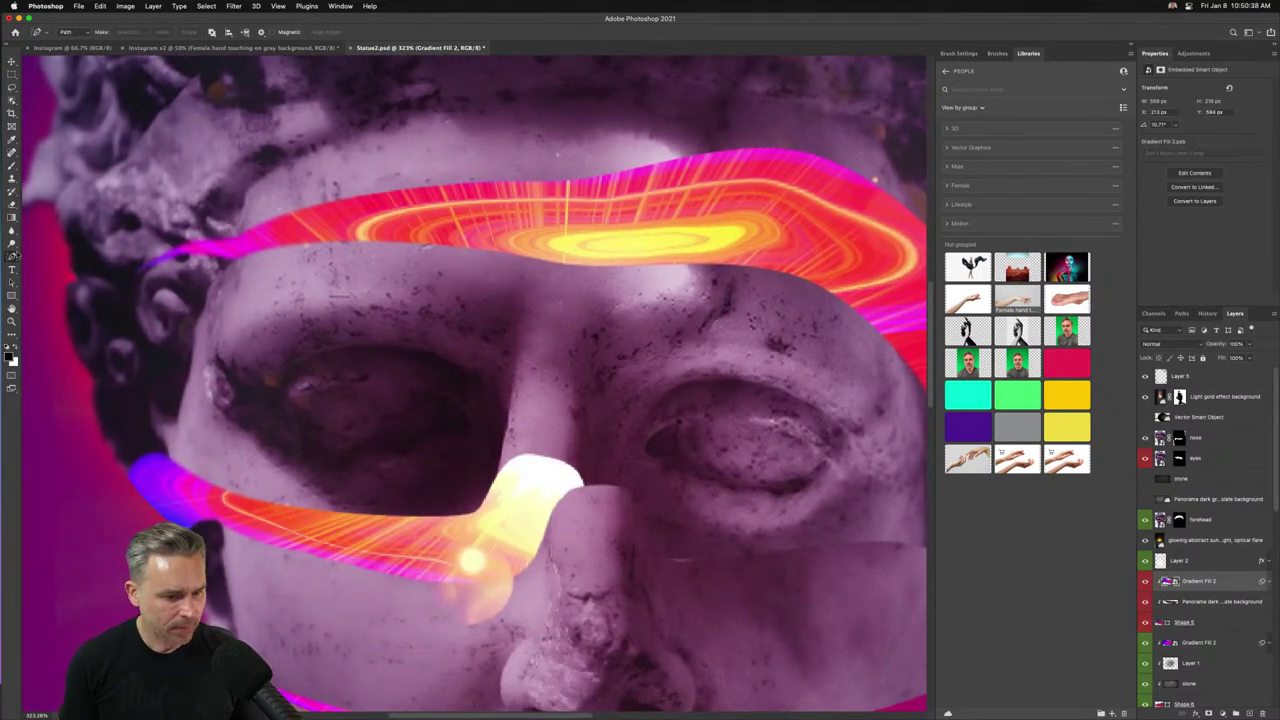
pyautogui.moveTo(12, 256); pyautogui.dragTo(50, 258)
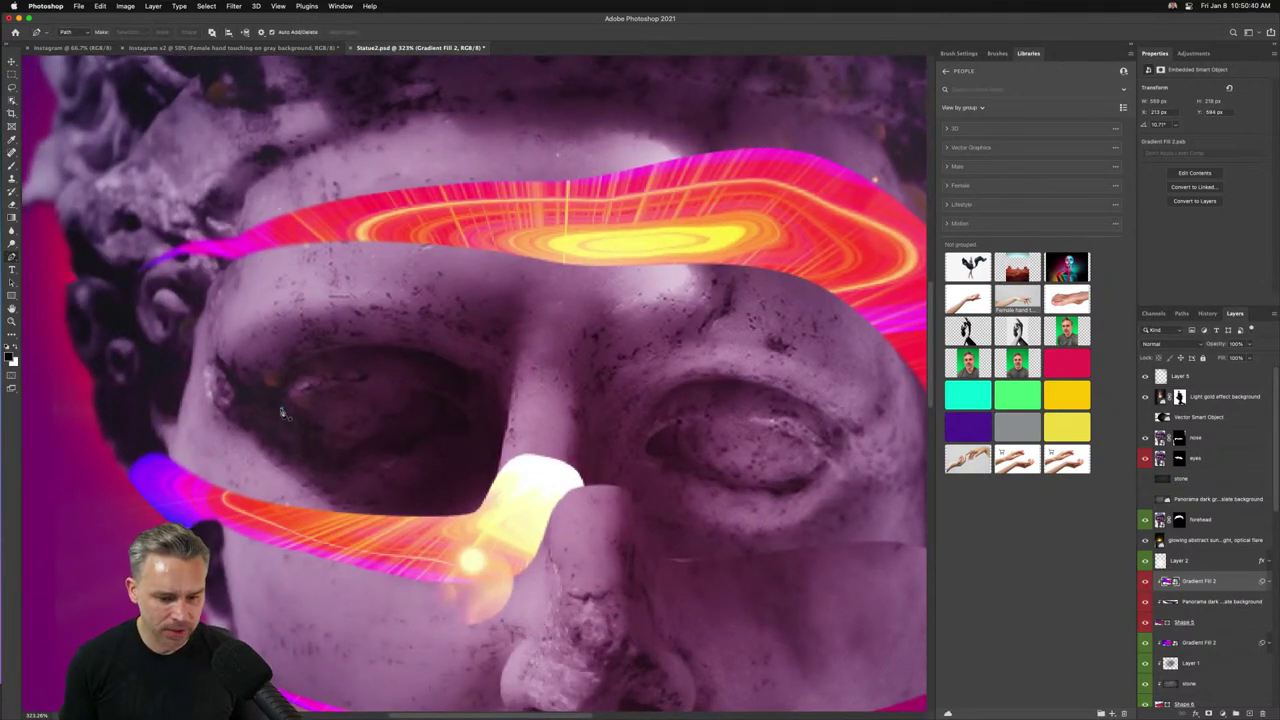
pyautogui.moveTo(380, 383); pyautogui.dragTo(416, 392)
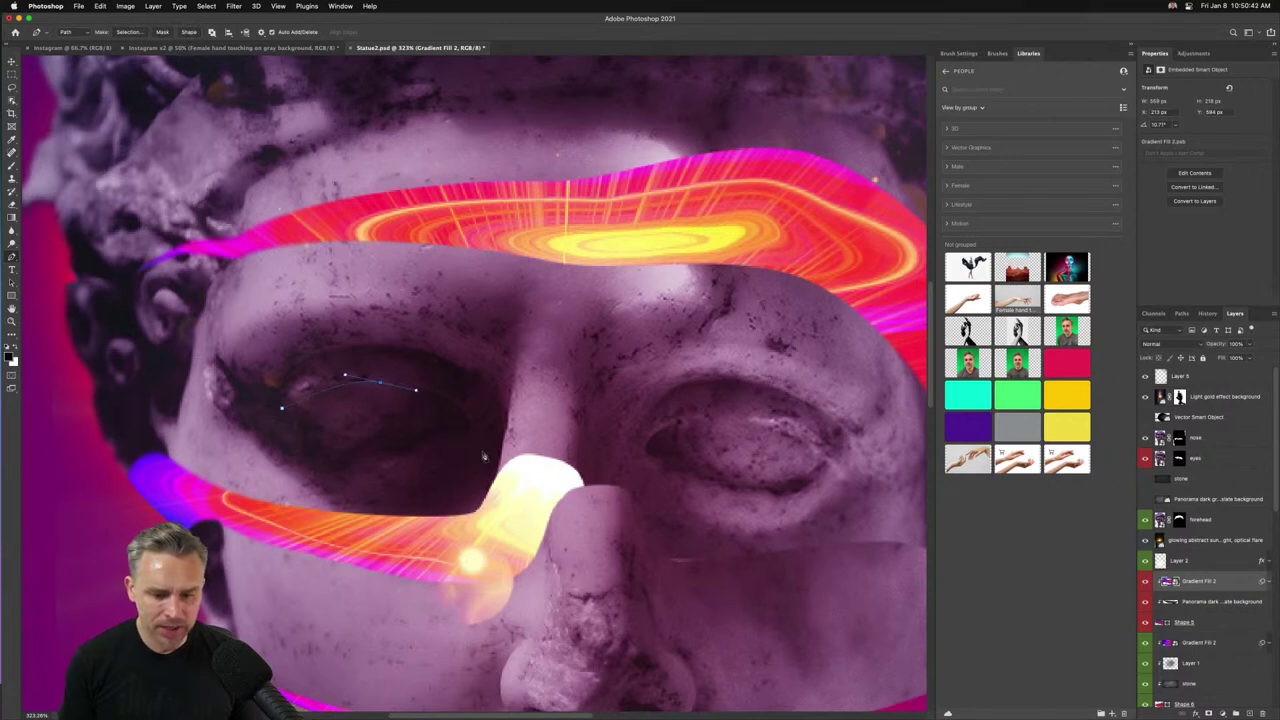
pyautogui.moveTo(493, 440); pyautogui.dragTo(519, 481)
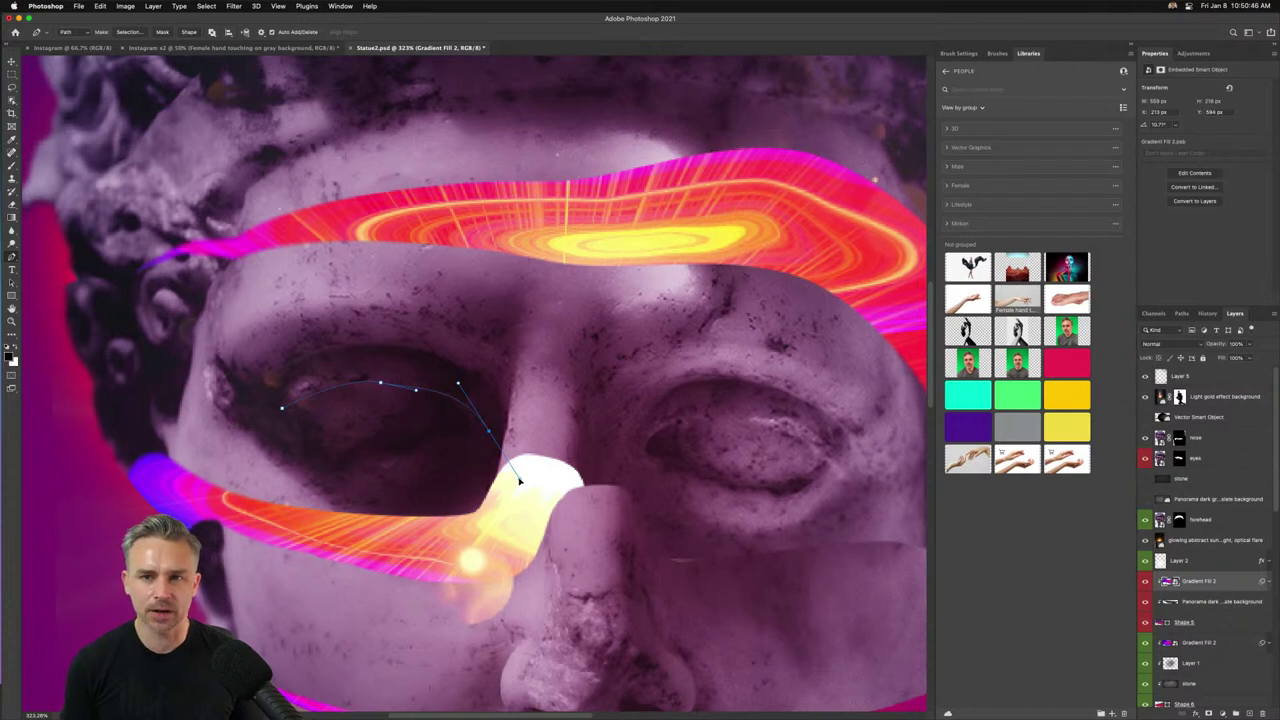
pyautogui.hotkey('ctrl', 'z')
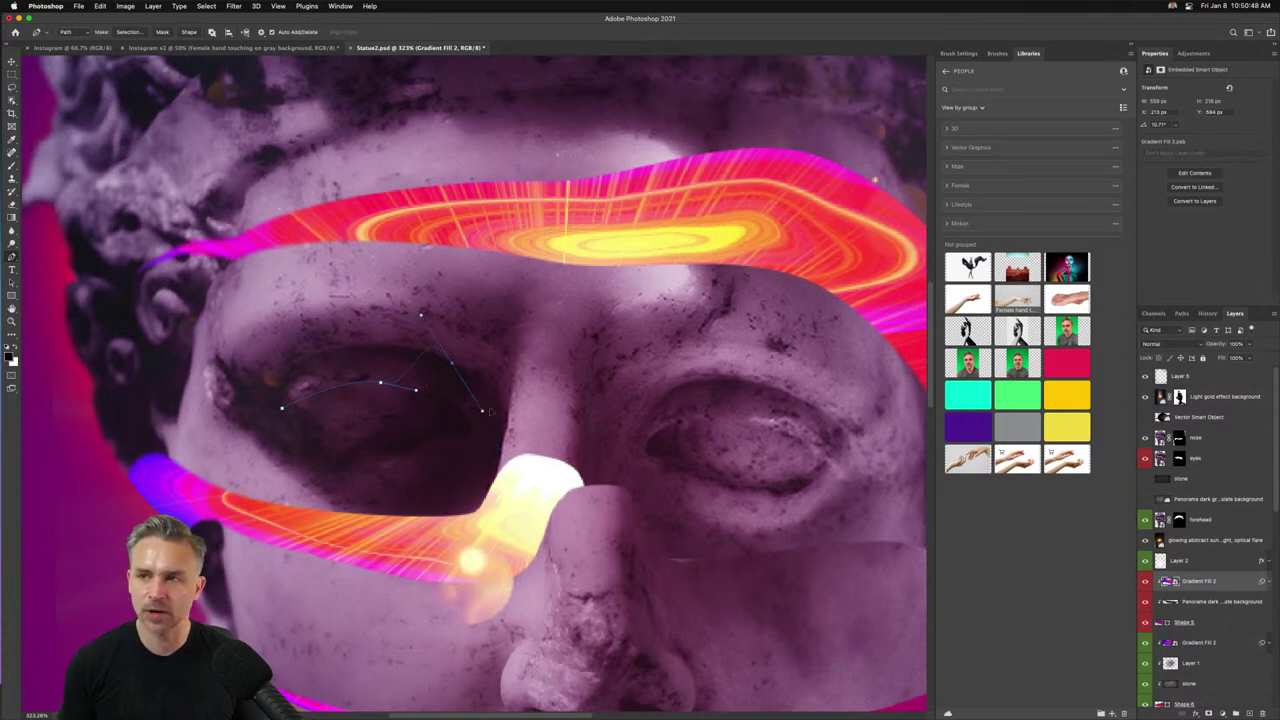
pyautogui.moveTo(421, 386); pyautogui.dragTo(496, 476)
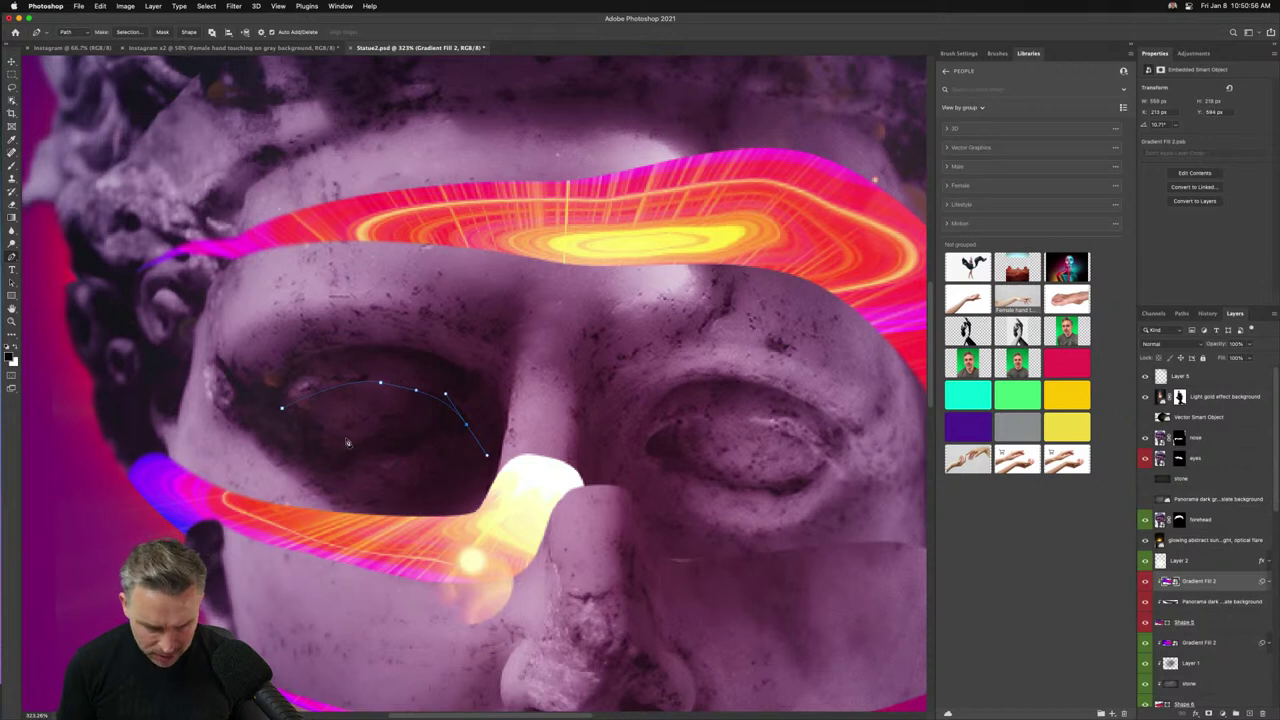
pyautogui.moveTo(369, 454); pyautogui.dragTo(419, 455)
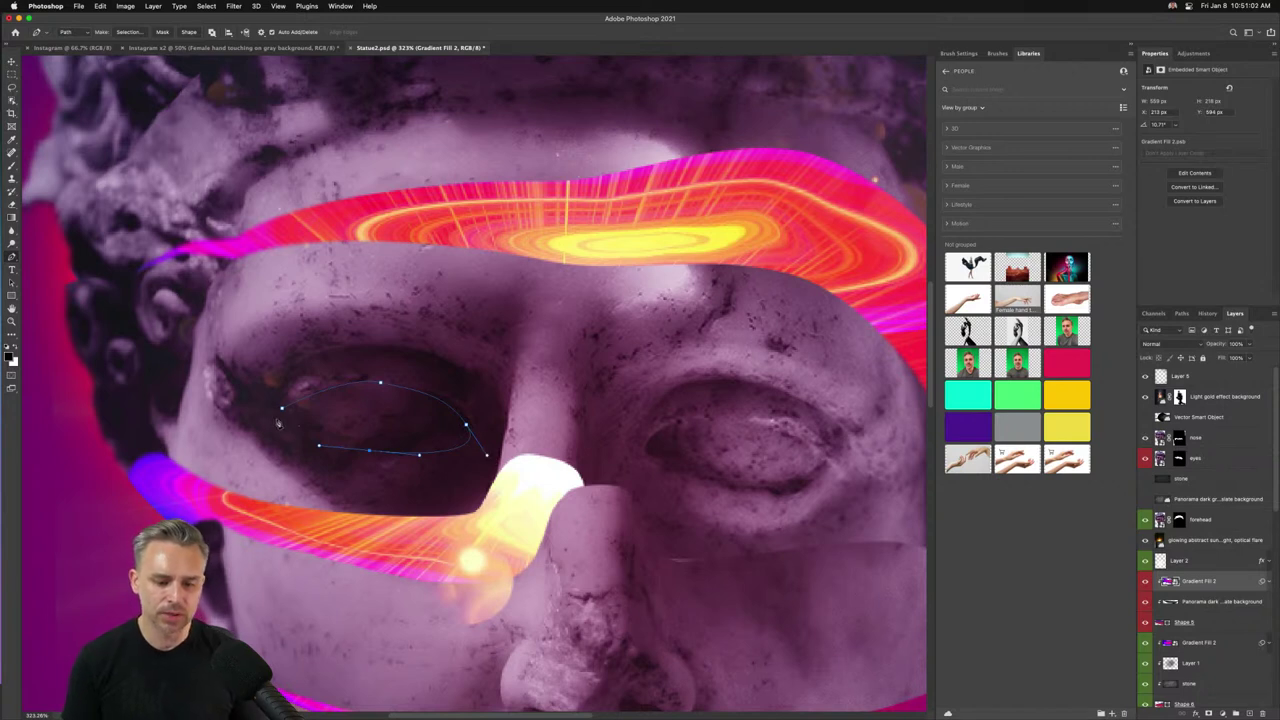
pyautogui.click(283, 411)
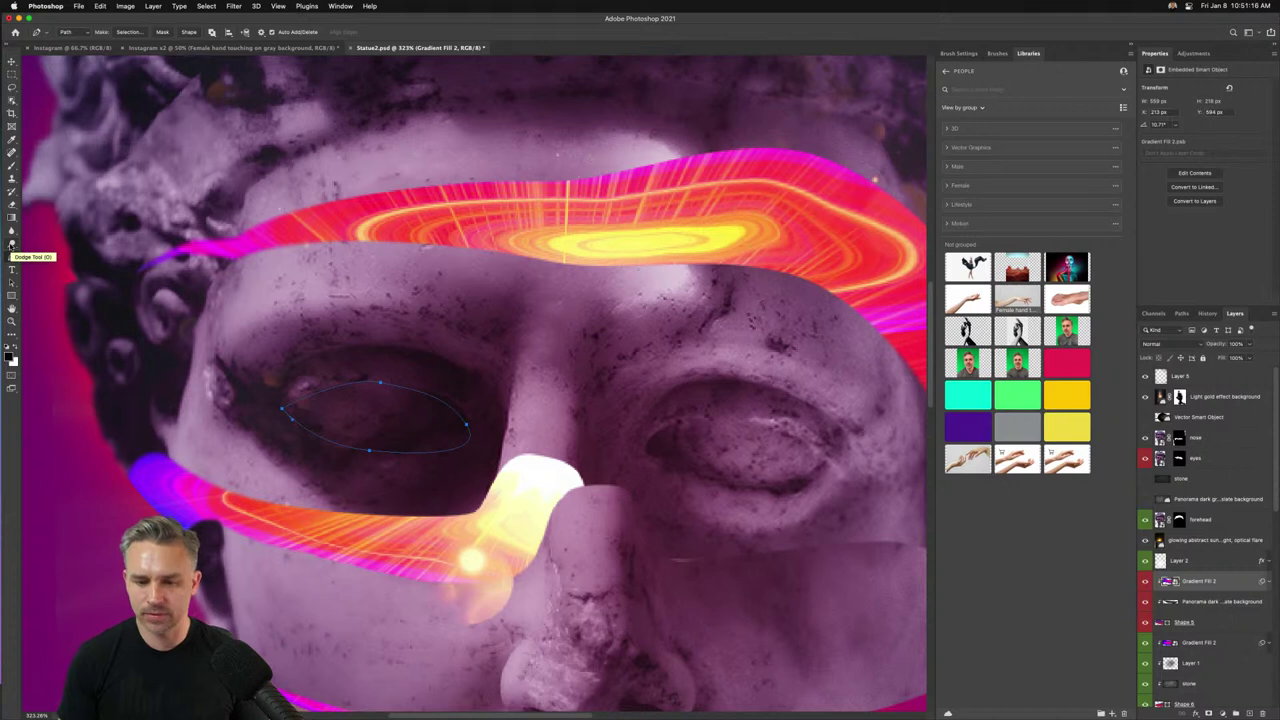
# Delete the eye-shaped work path from the statue document.
pyautogui.press('v')
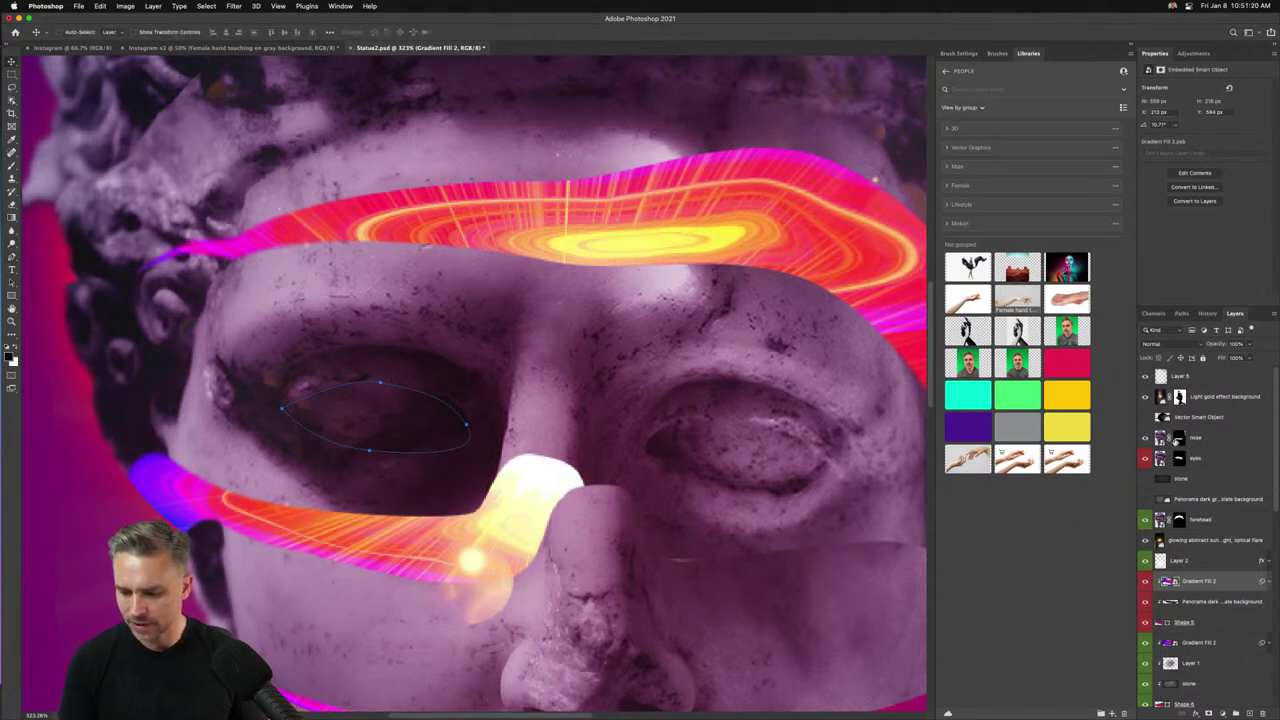
pyautogui.click(1180, 313)
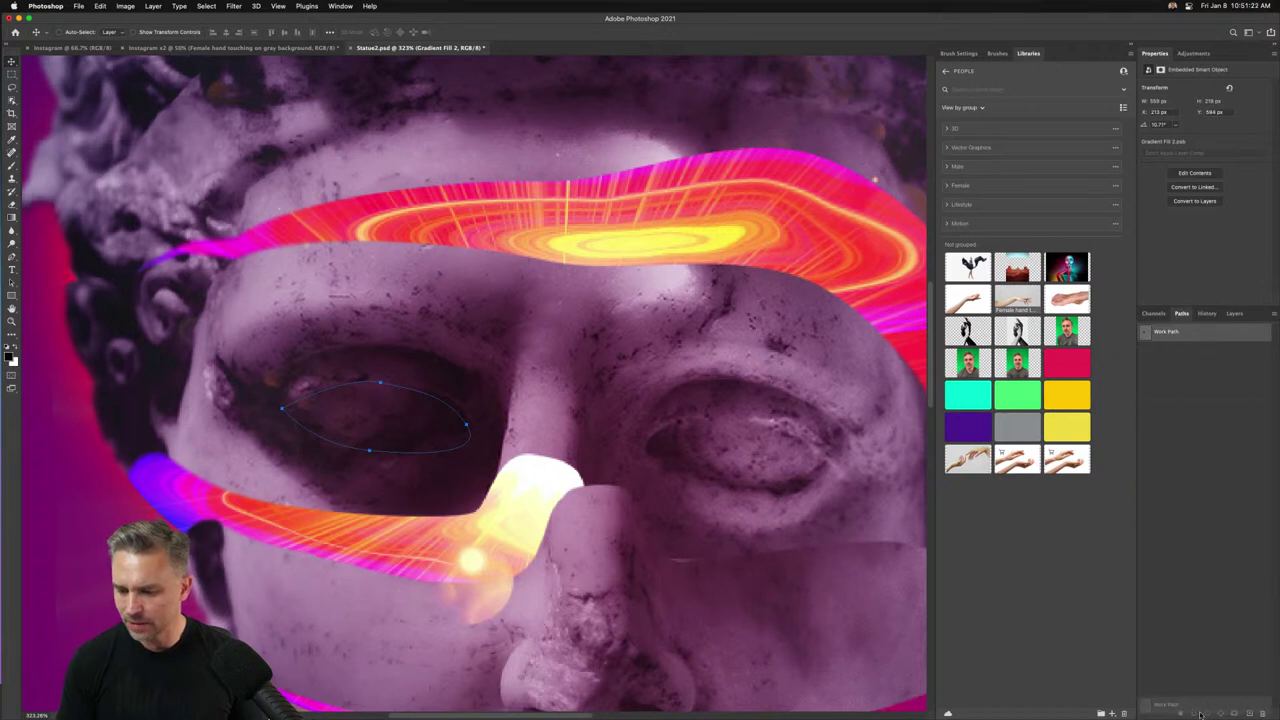
pyautogui.click(1262, 713)
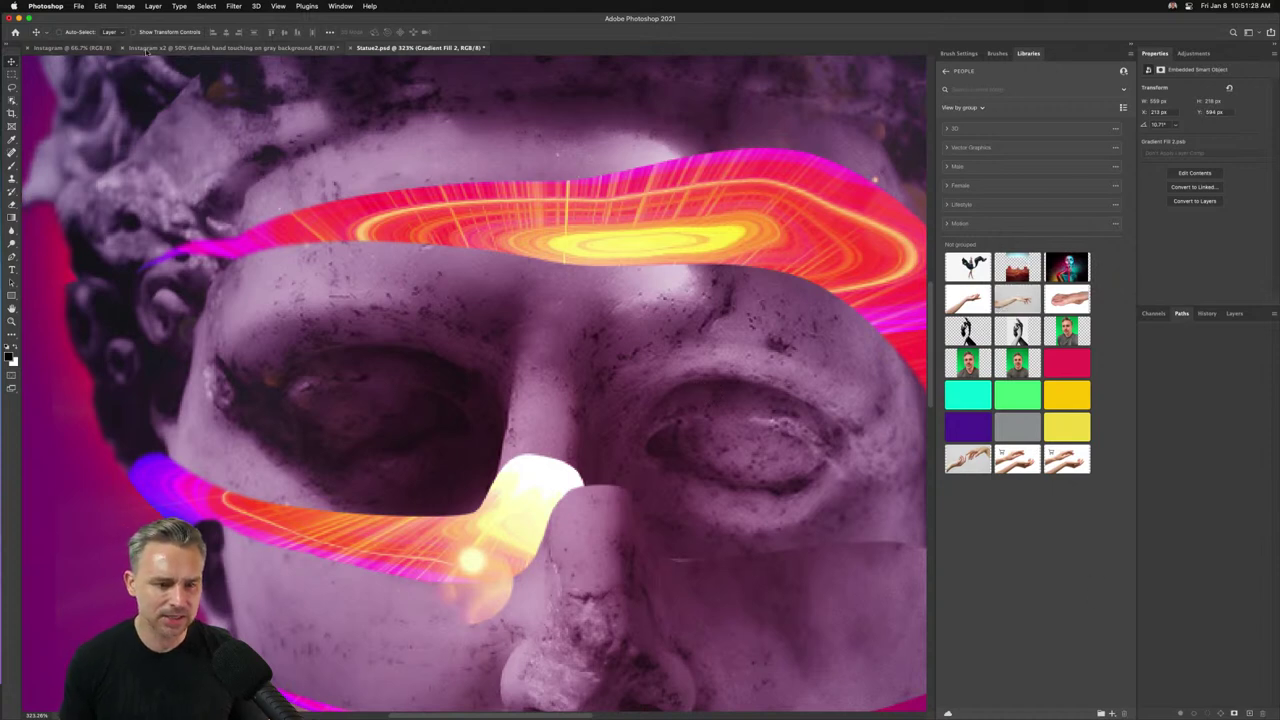
# Switch to the Instagram x2 document and examine its history states and the available history commands.
pyautogui.click(147, 49)
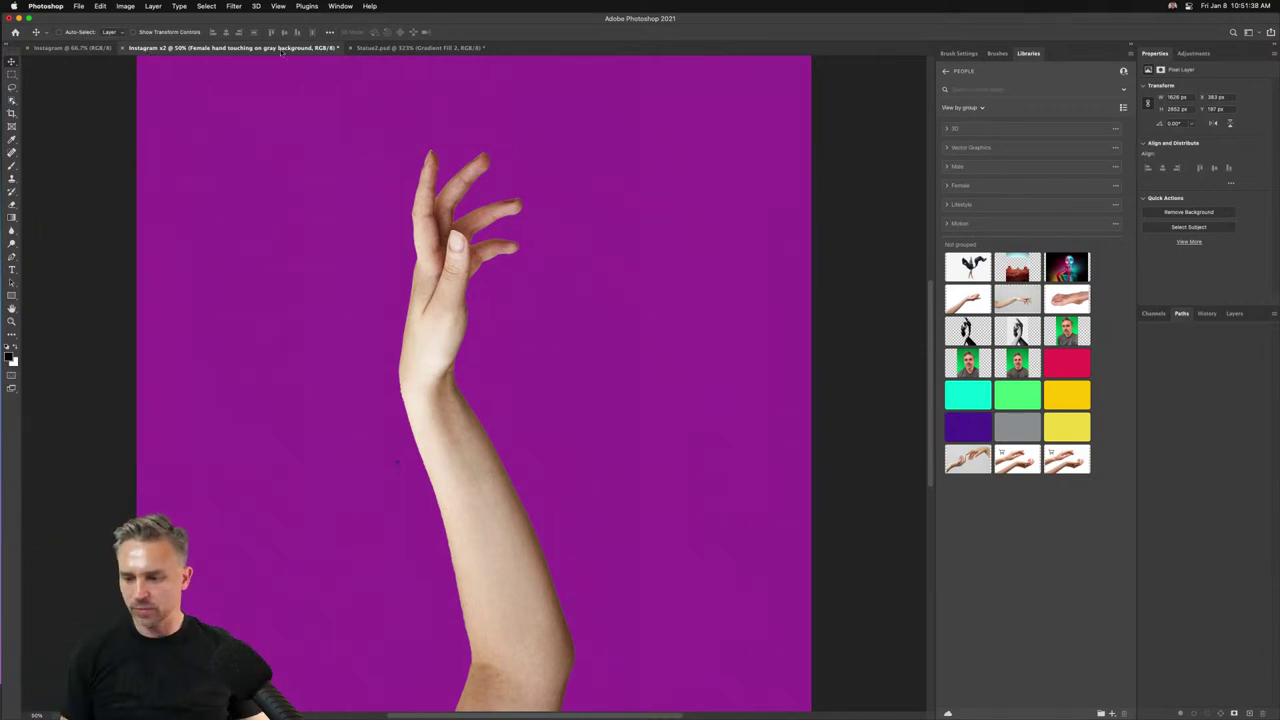
pyautogui.click(1207, 314)
pyautogui.click(1274, 314)
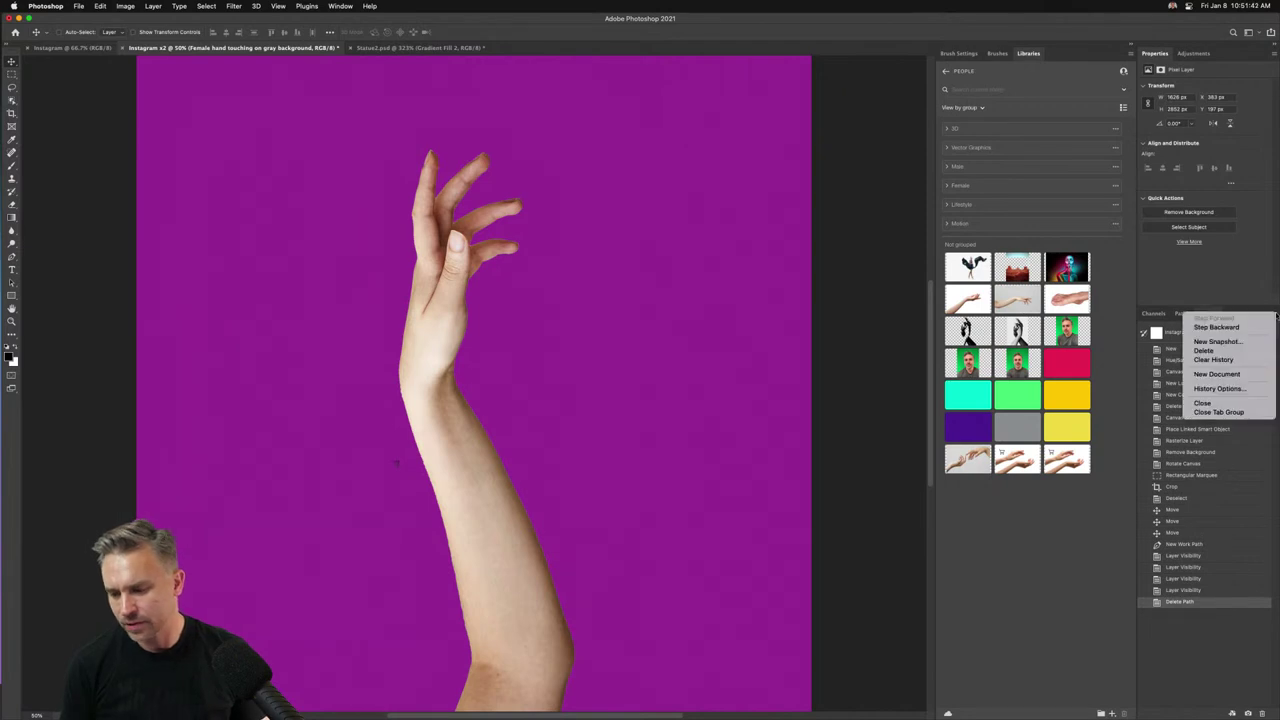
pyautogui.click(1200, 662)
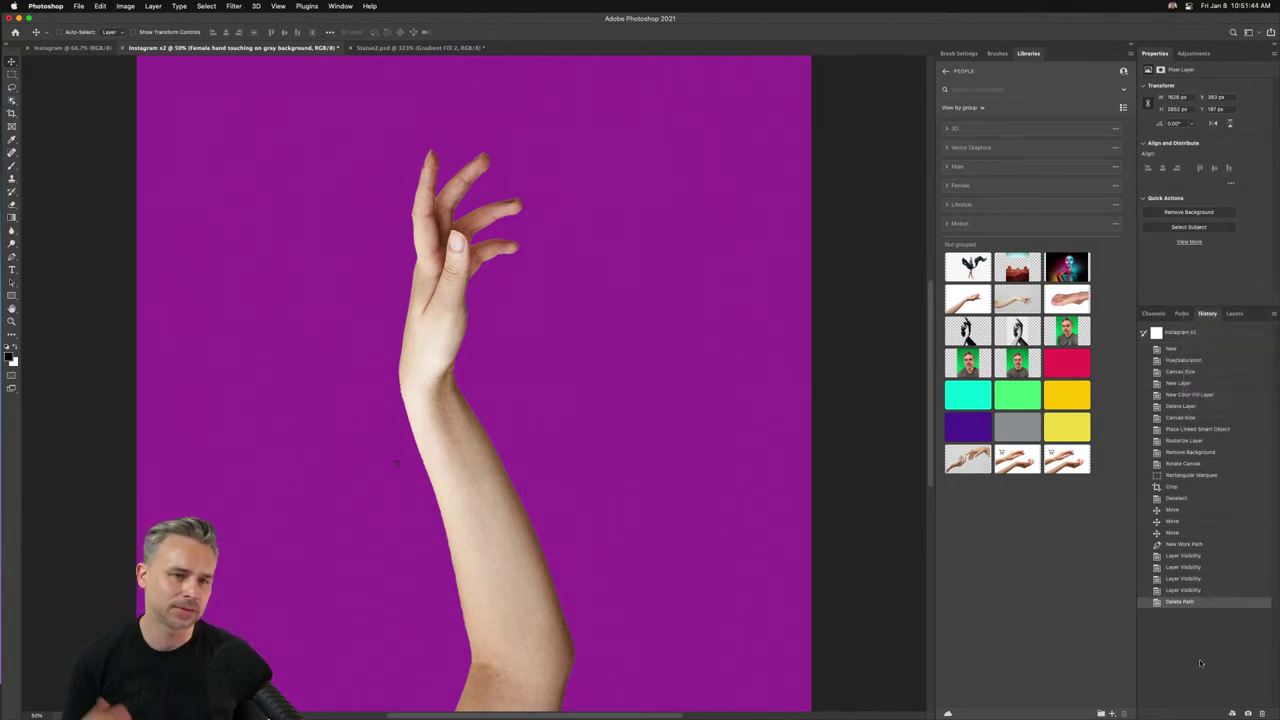
# Display the document's channels and enable Show Channels in Color in the Interface preferences.
pyautogui.click(1150, 314)
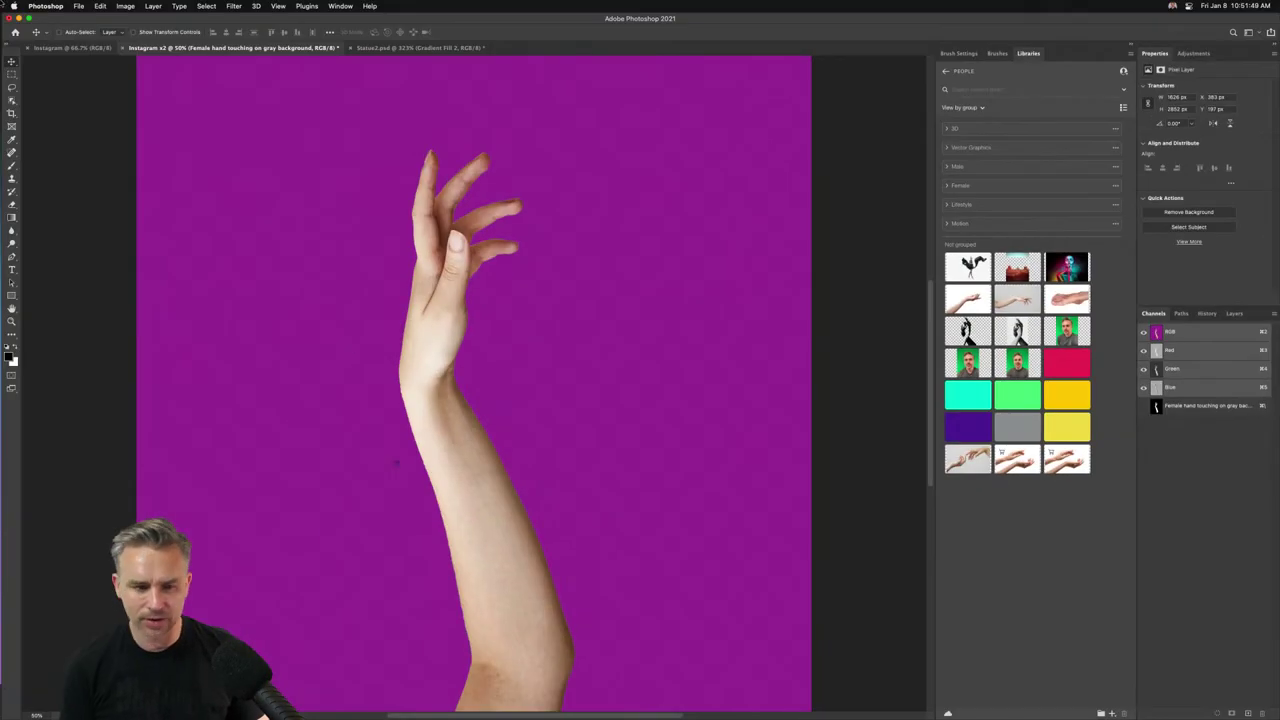
pyautogui.click(45, 6)
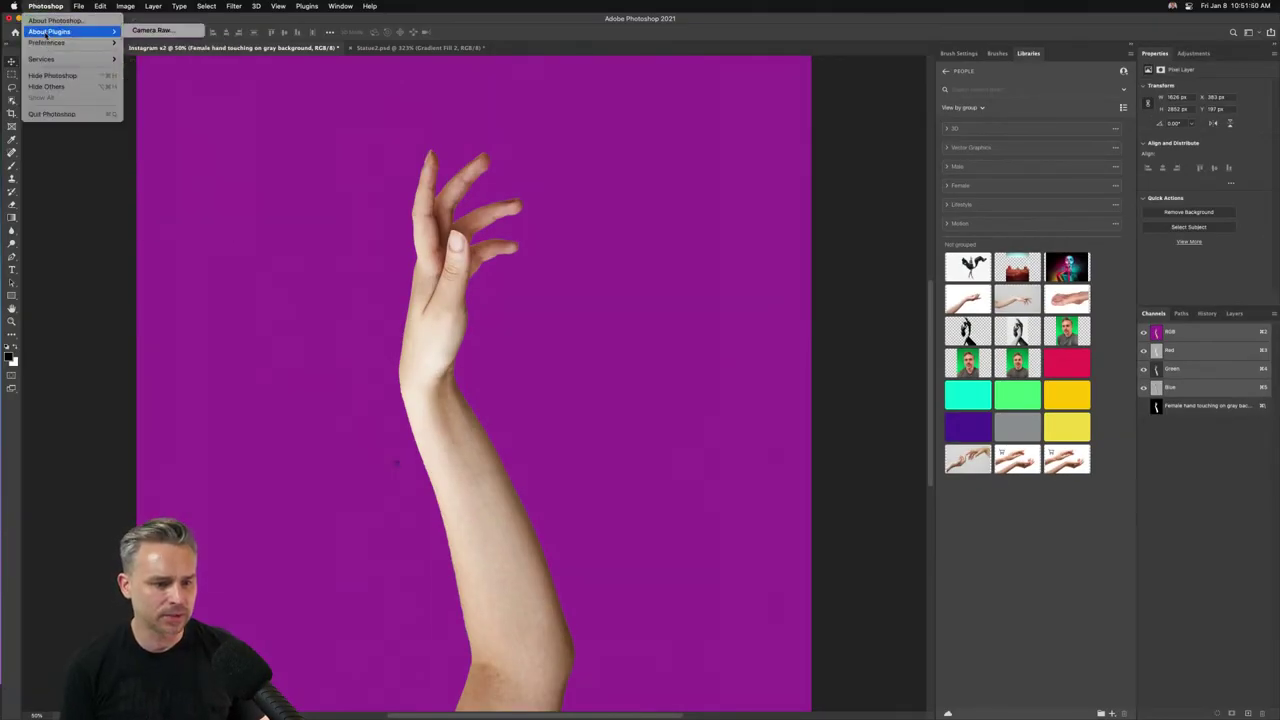
pyautogui.moveTo(45, 43)
pyautogui.click(150, 58)
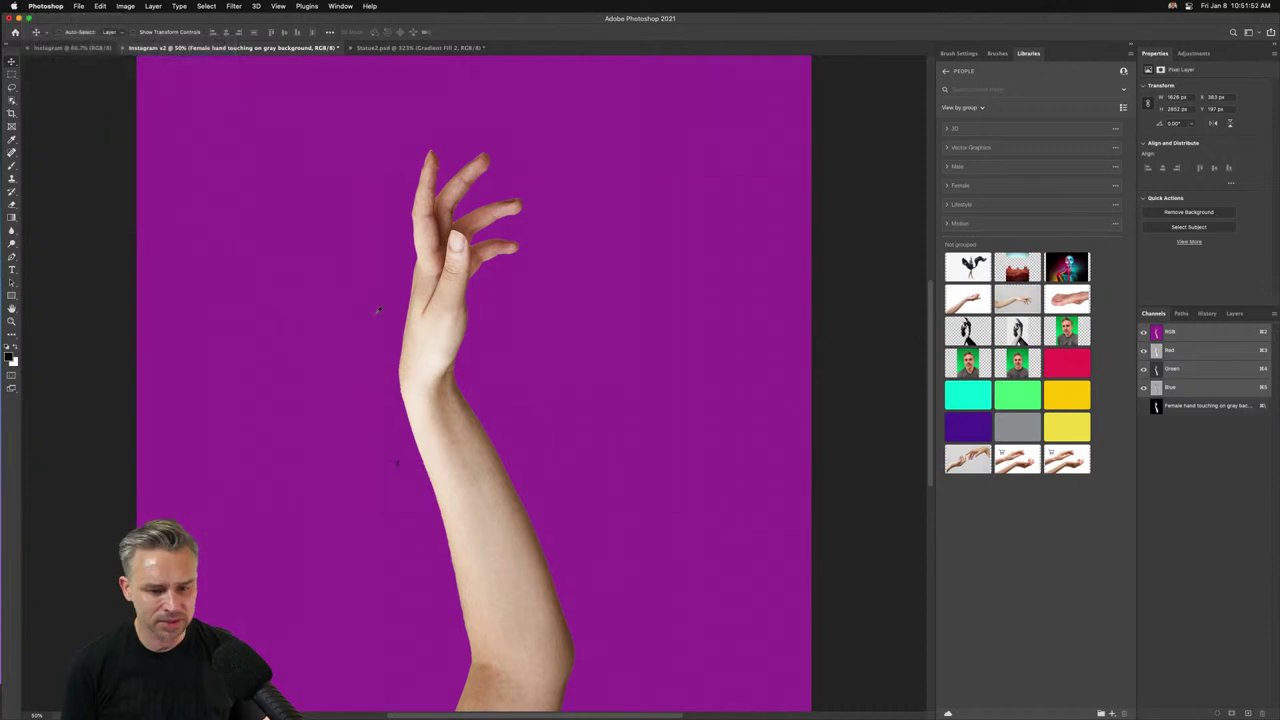
pyautogui.click(386, 229)
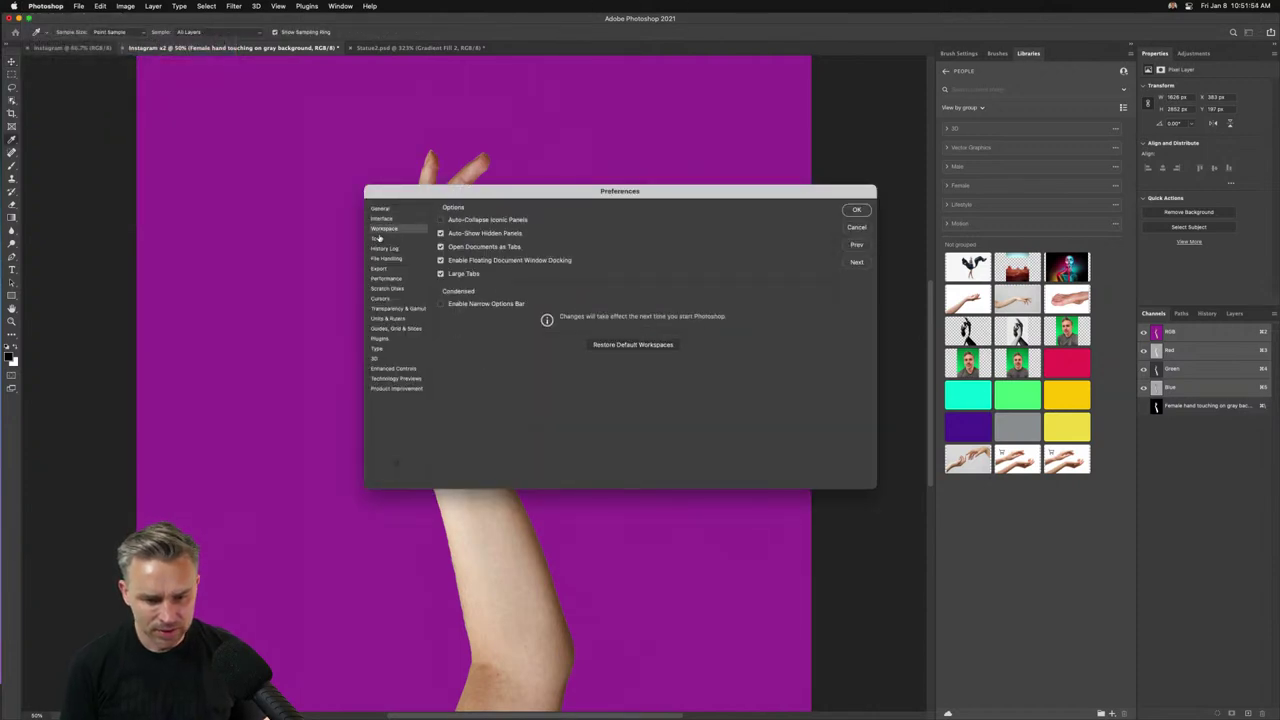
pyautogui.click(378, 238)
pyautogui.click(380, 219)
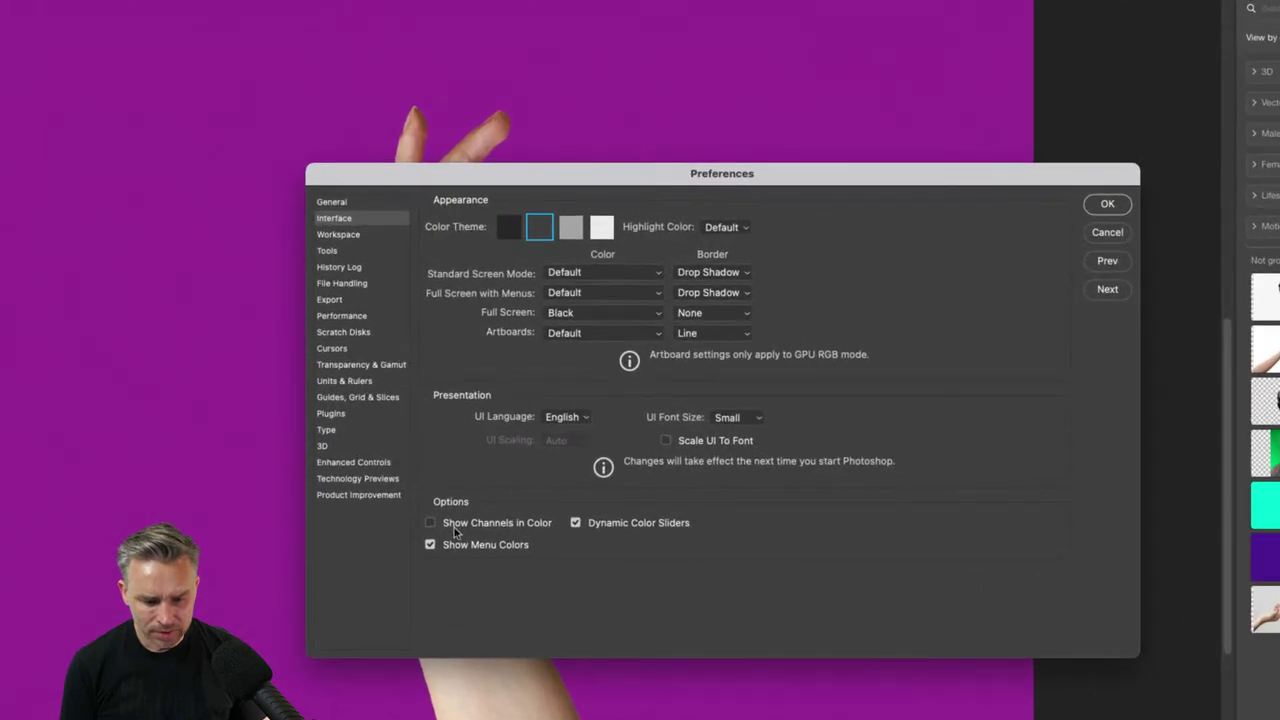
pyautogui.click(451, 406)
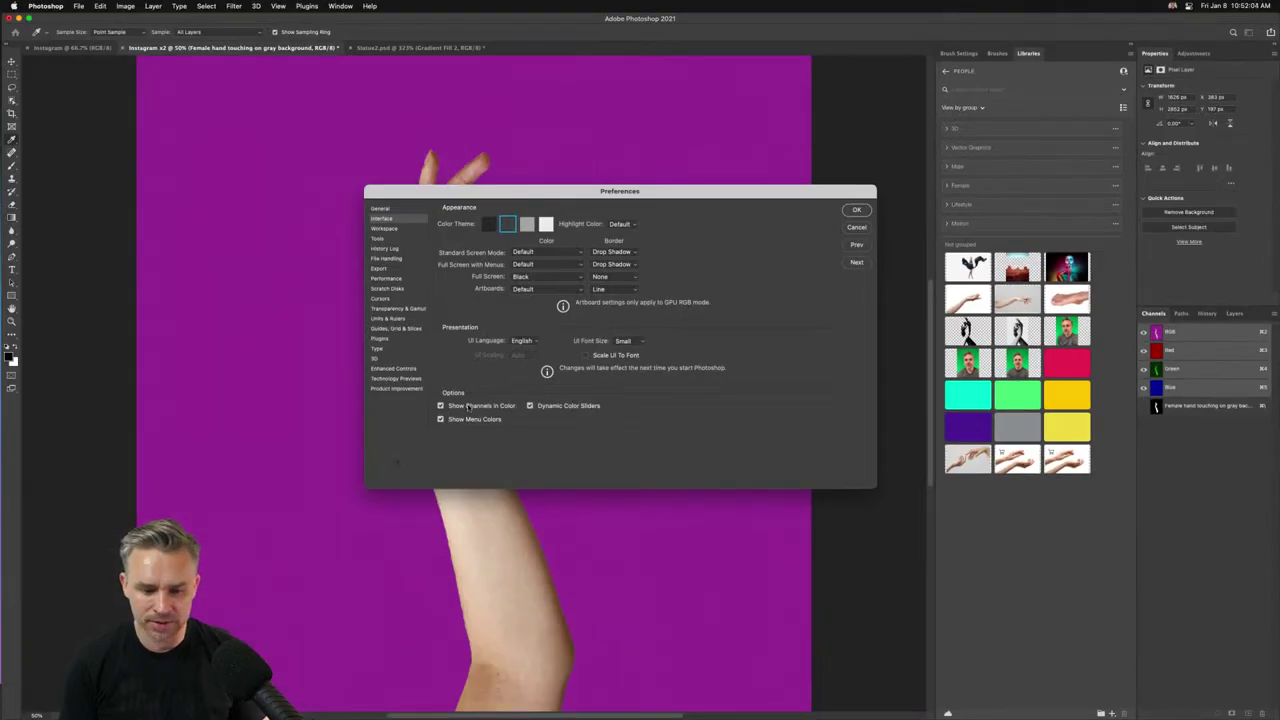
# Toggle Show Channels in Color off and on to compare the channel thumbnails, leave it enabled, and accept the preferences.
pyautogui.click(467, 407)
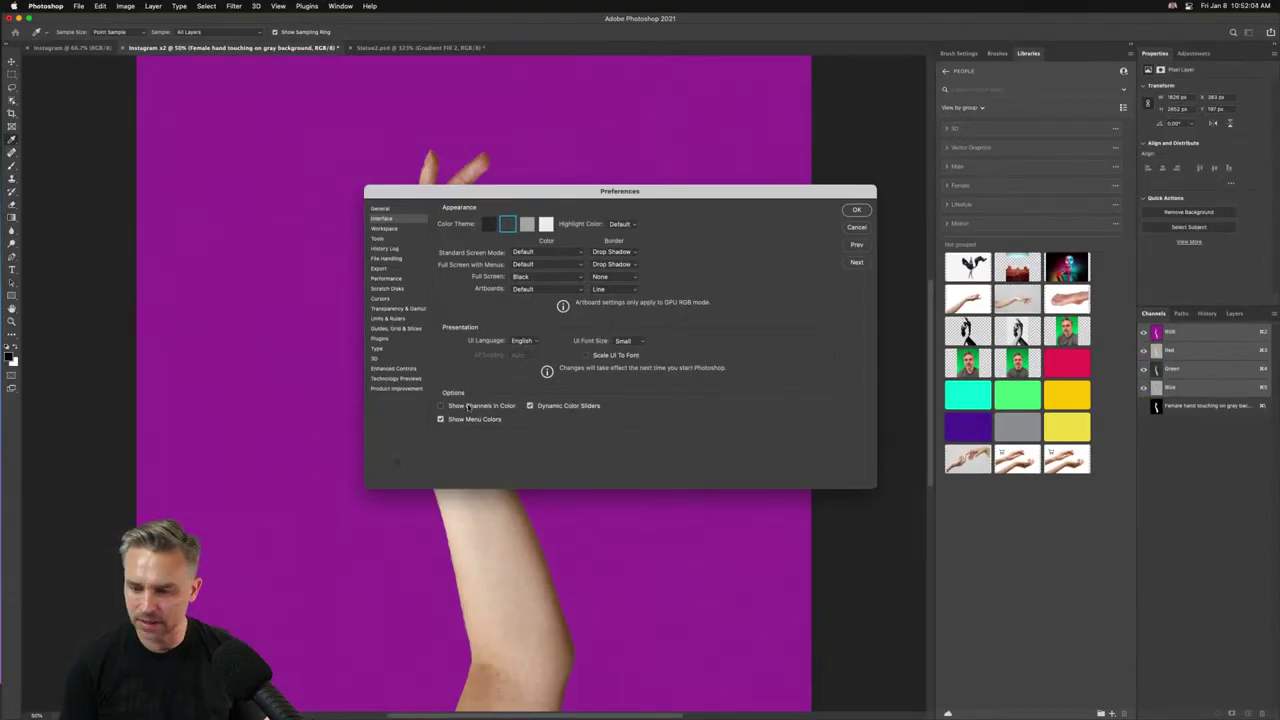
pyautogui.click(467, 407)
pyautogui.click(467, 407)
pyautogui.click(467, 407)
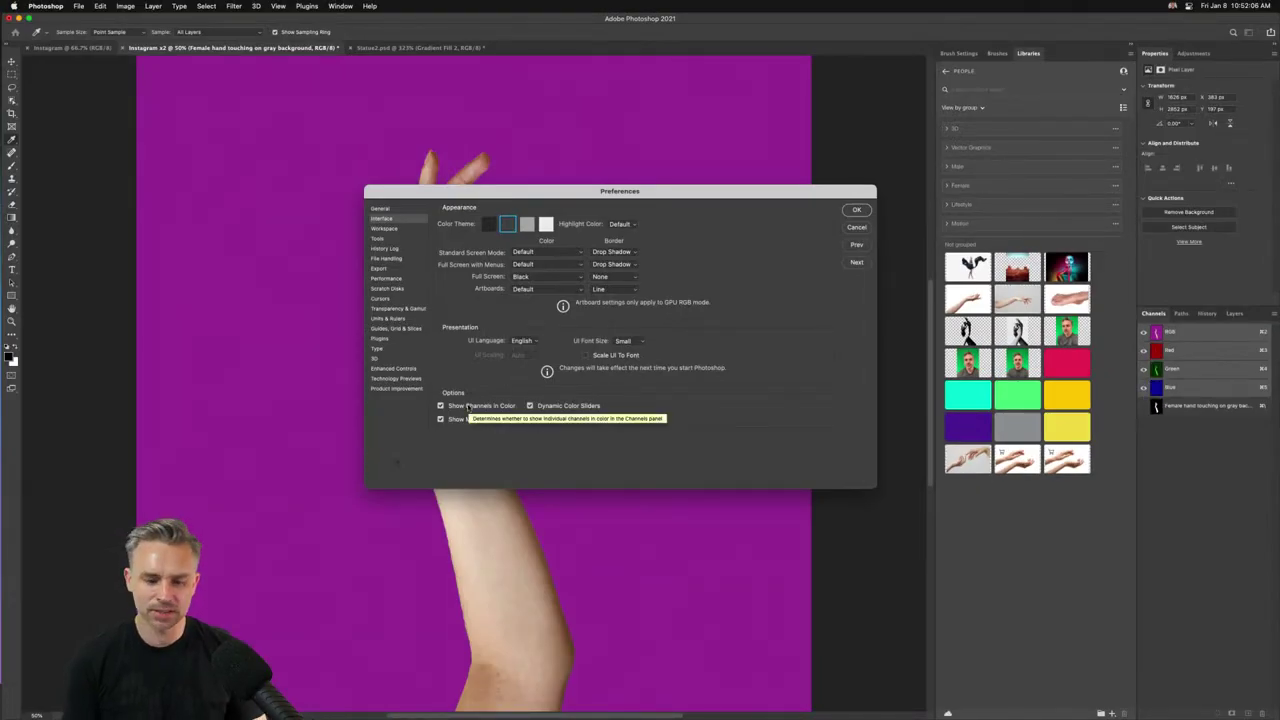
pyautogui.click(467, 407)
pyautogui.click(467, 407)
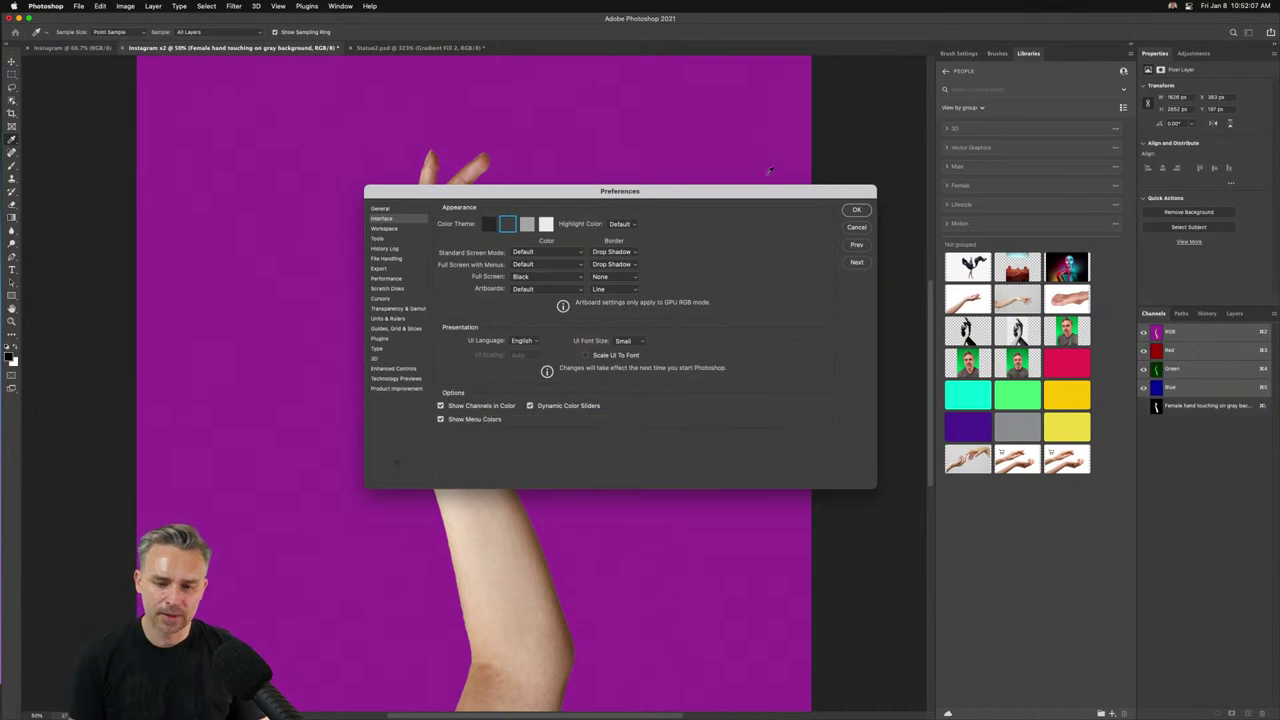
pyautogui.click(849, 211)
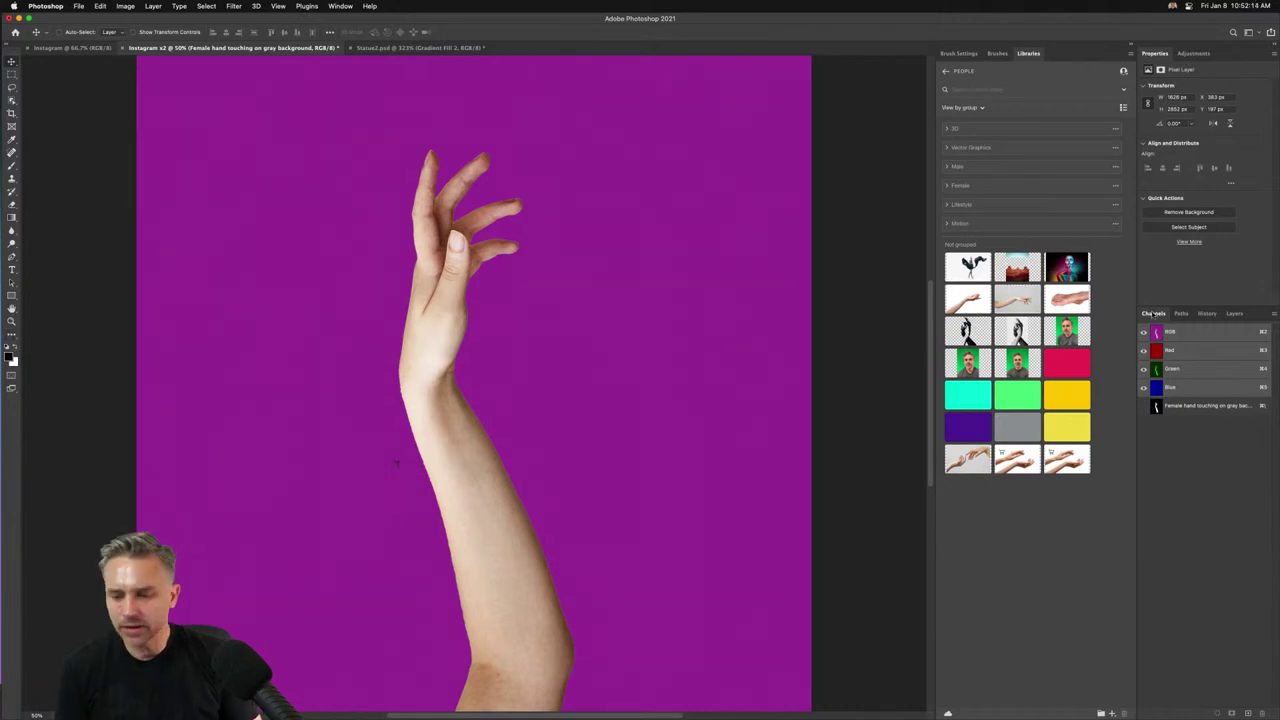
# Select the hand layer's mask channel and the Blue channel in turn to inspect them.
pyautogui.click(1178, 406)
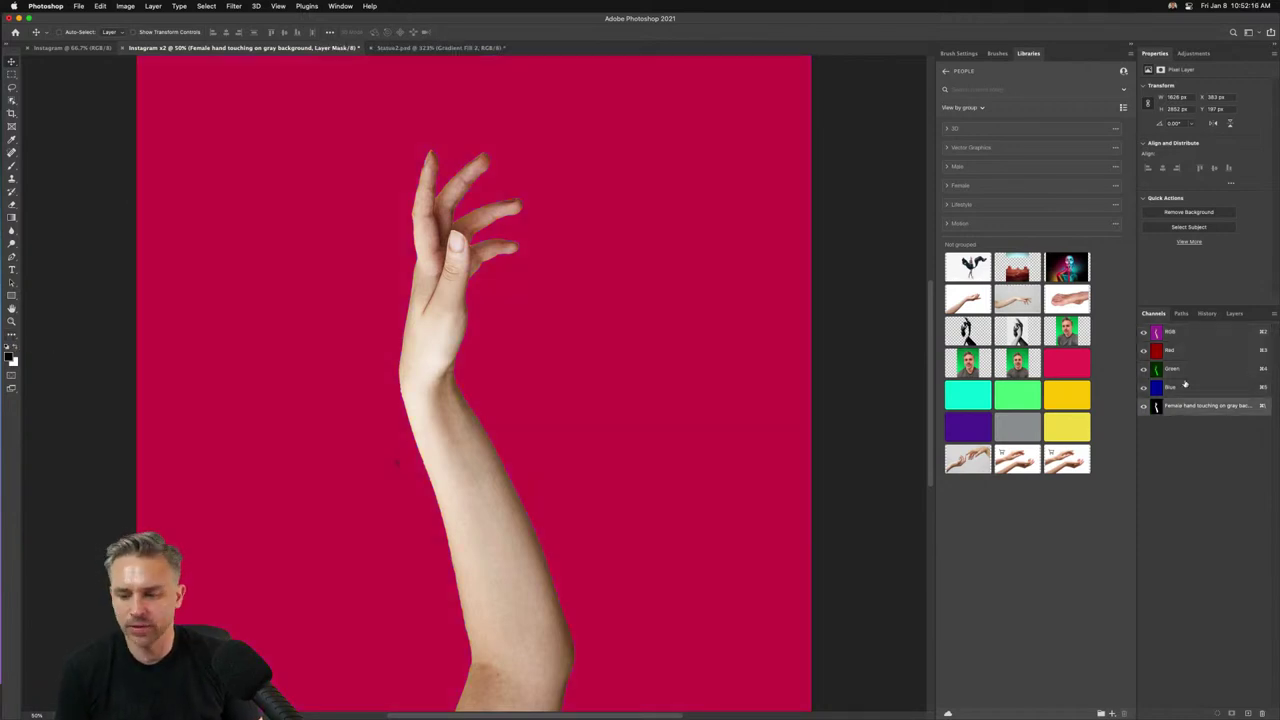
pyautogui.click(1185, 386)
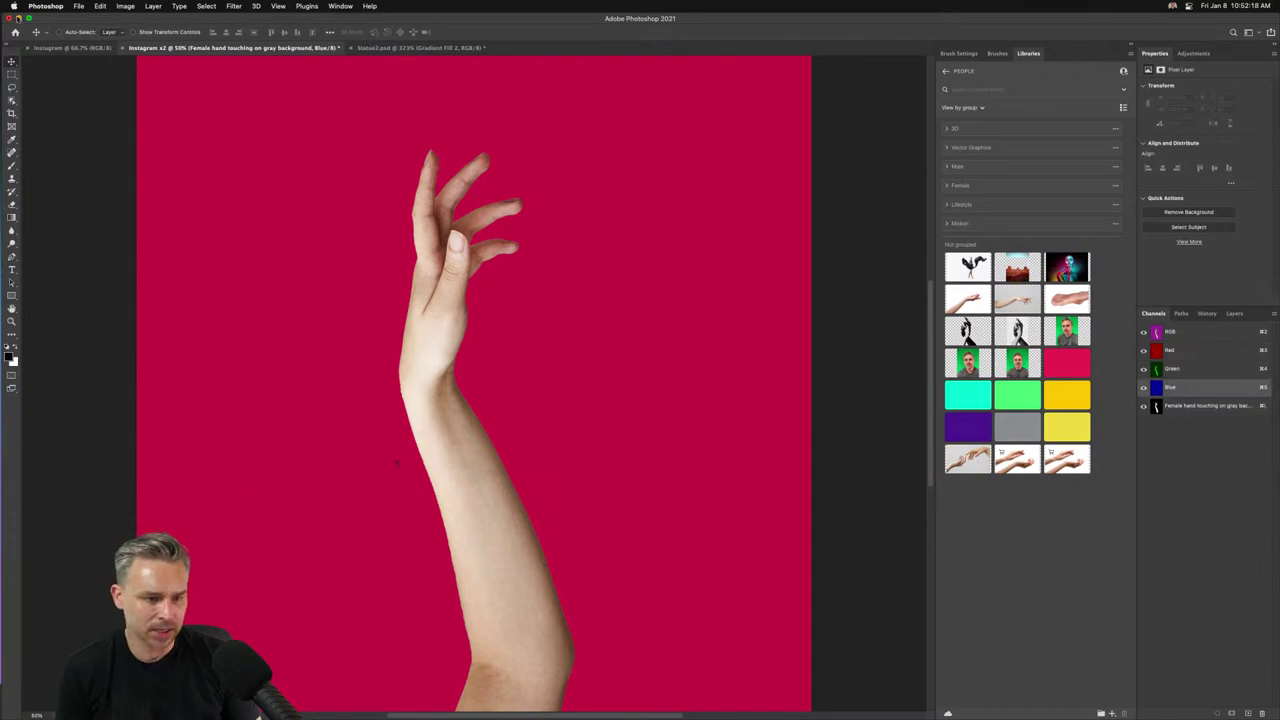
# Minimize the Photoshop window and open Swirl2.psd from the Other folder on the desktop.
pyautogui.click(19, 17)
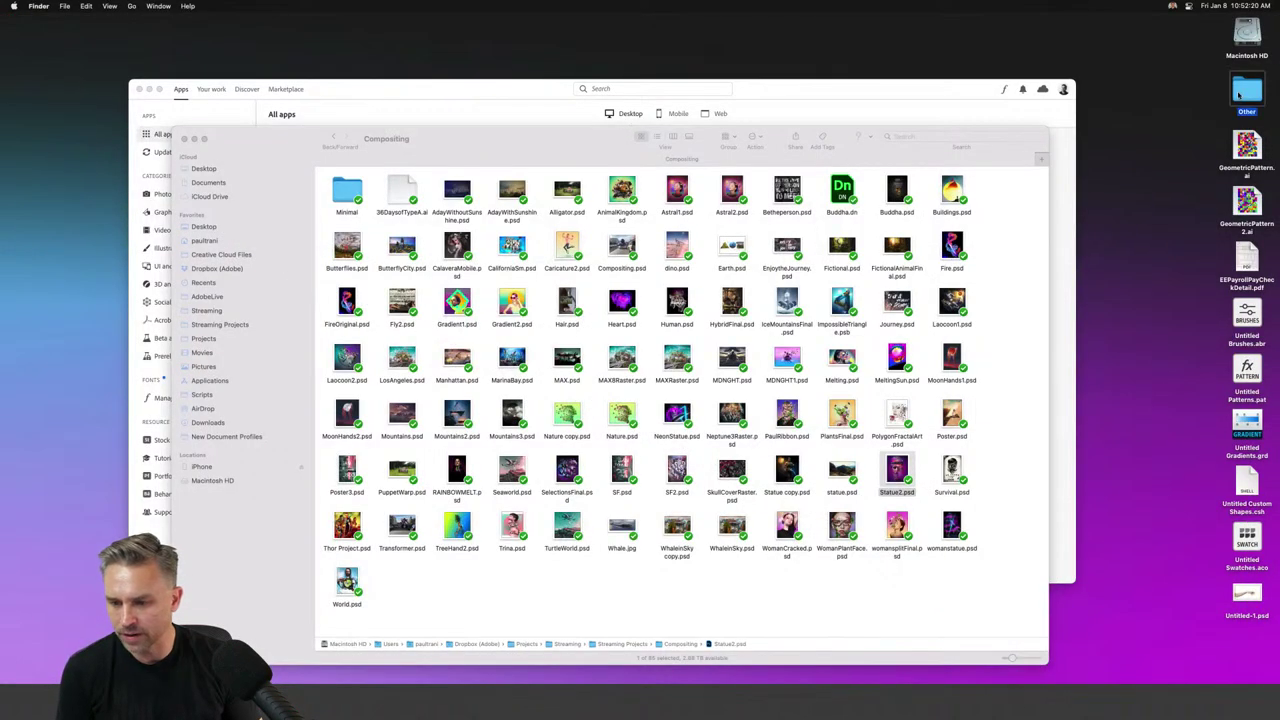
pyautogui.doubleClick(1239, 94)
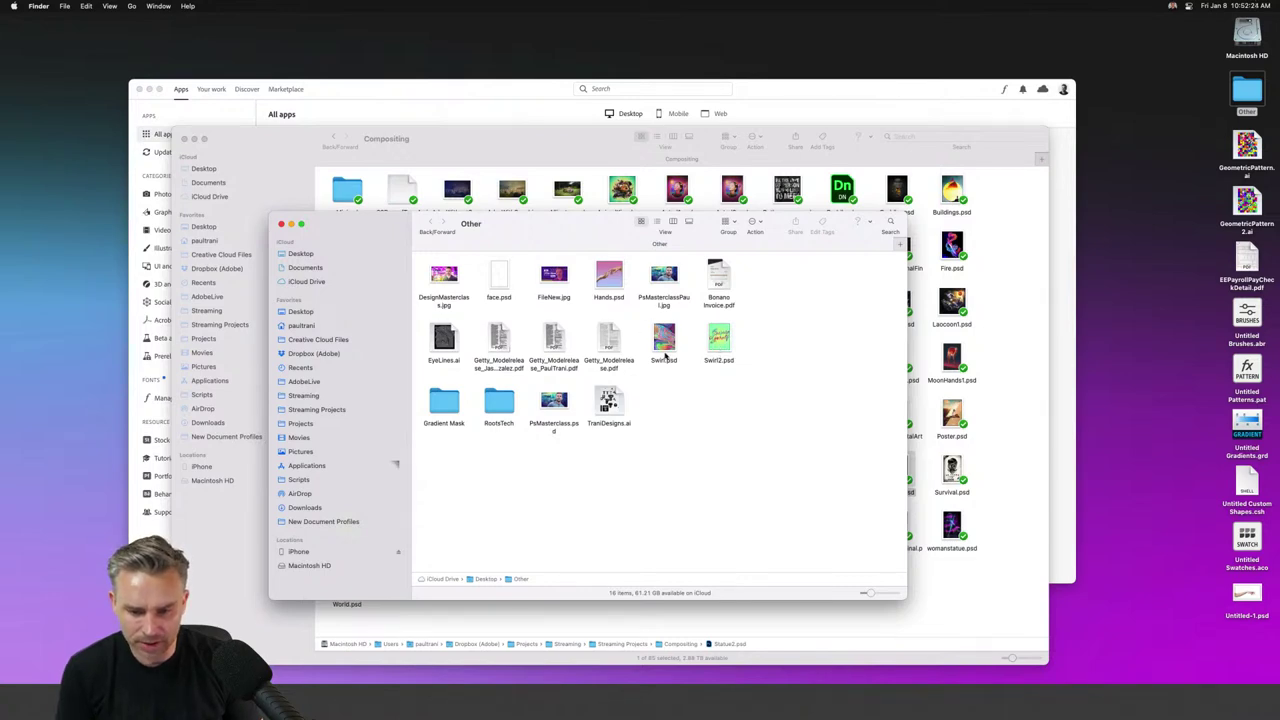
pyautogui.doubleClick(714, 348)
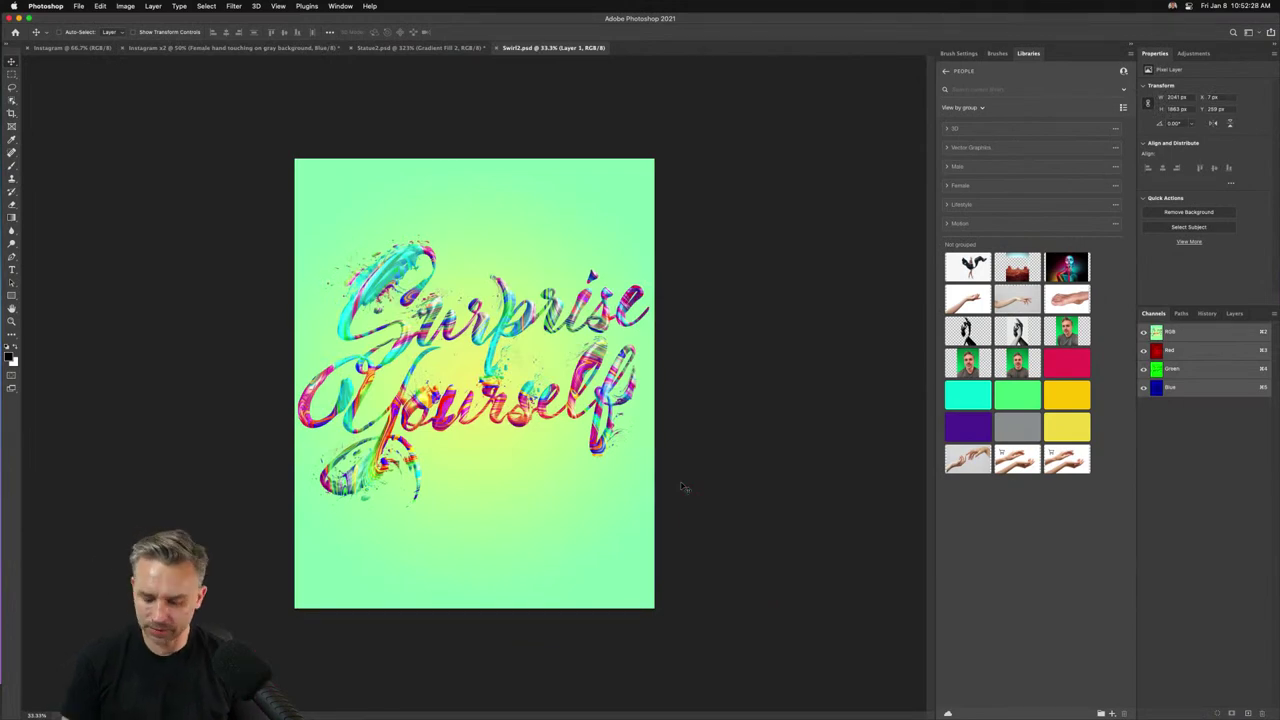
# Move the Layers panel between Channels and Paths in its group and display the layers of Swirl2.psd.
pyautogui.press('super+plus')
pyautogui.click(1181, 313)
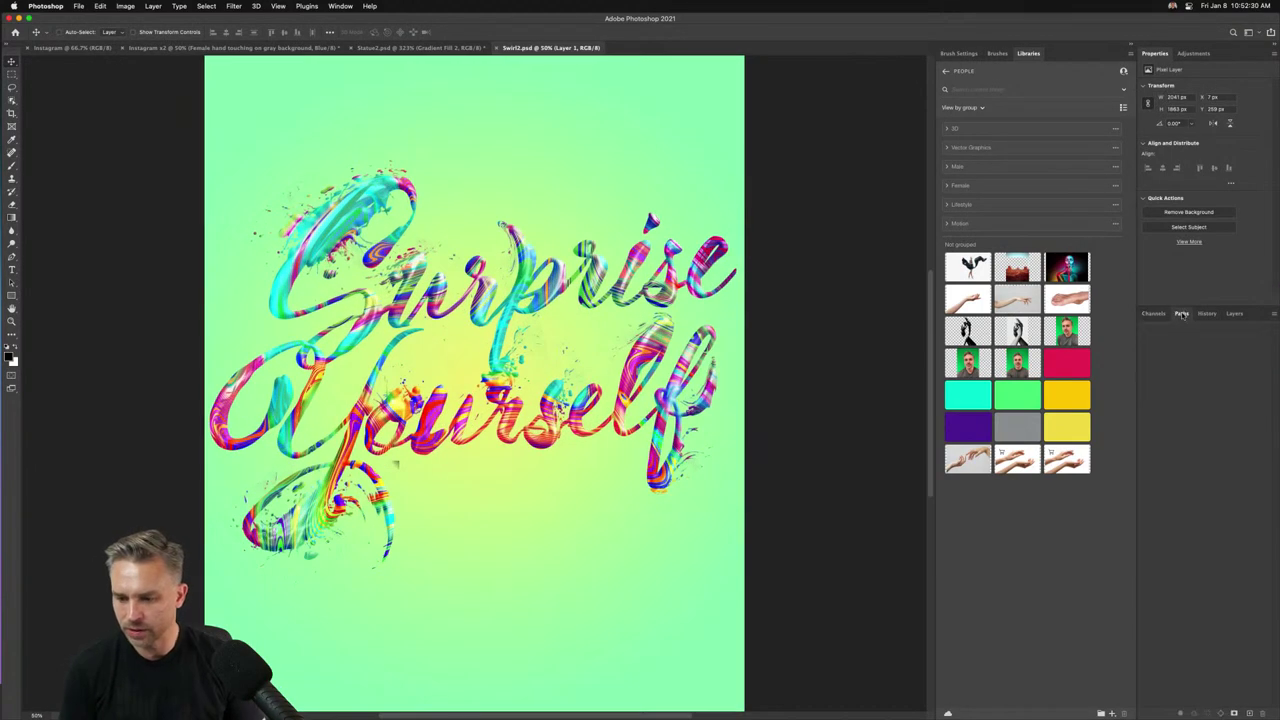
pyautogui.moveTo(1232, 314); pyautogui.dragTo(1151, 316)
pyautogui.click(1152, 314)
pyautogui.click(1181, 314)
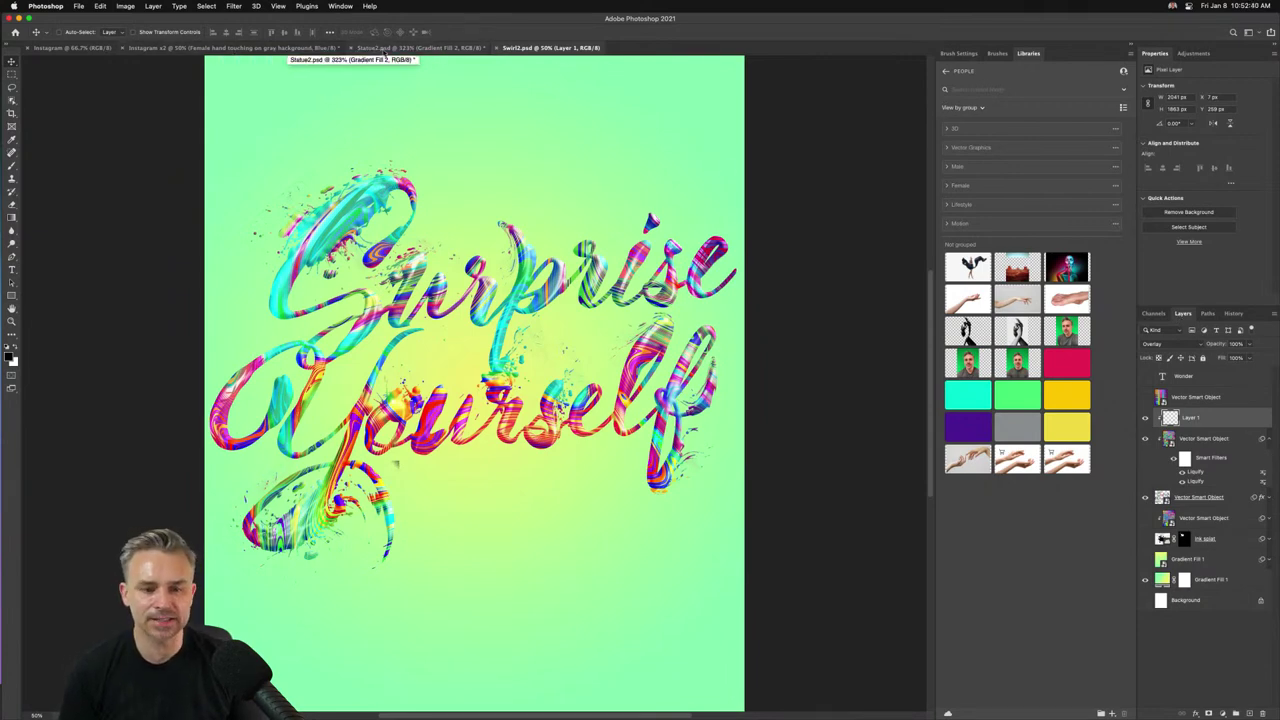
# View the layered artwork in Statue2.psd at 200% zoom and return to Swirl2.psd.
pyautogui.click(385, 48)
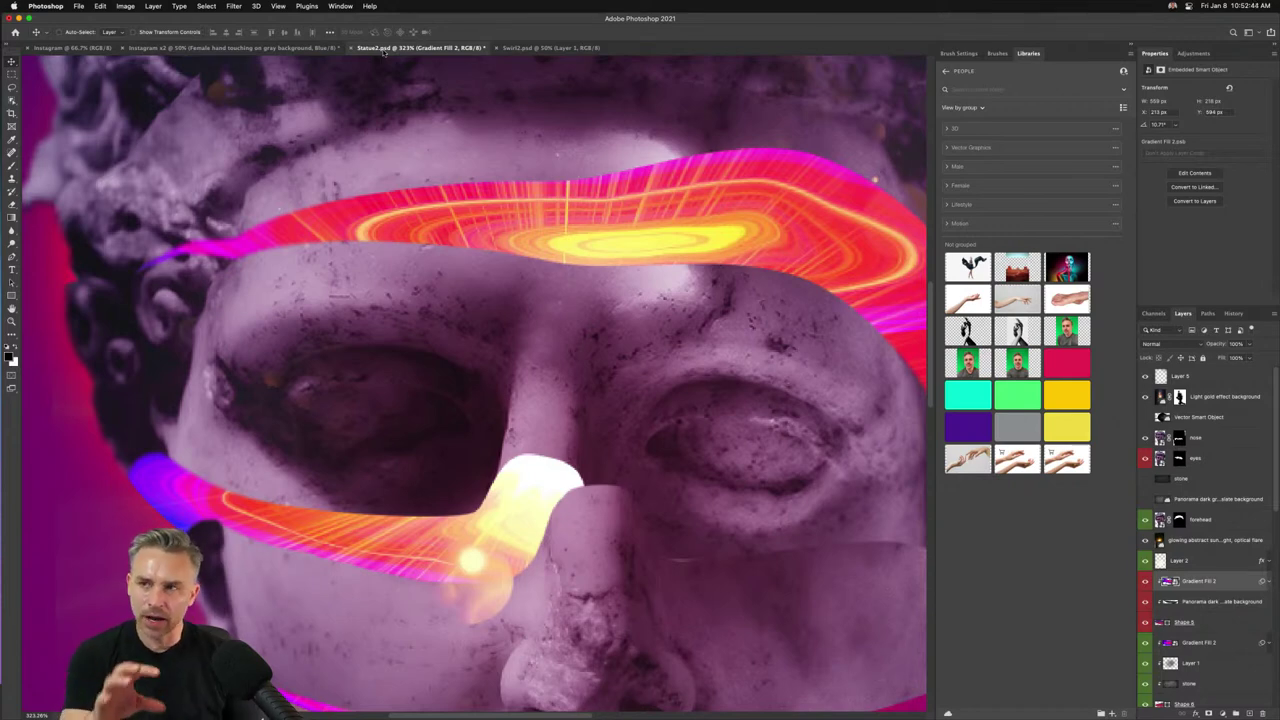
pyautogui.press('super+minus')
pyautogui.press('super+minus')
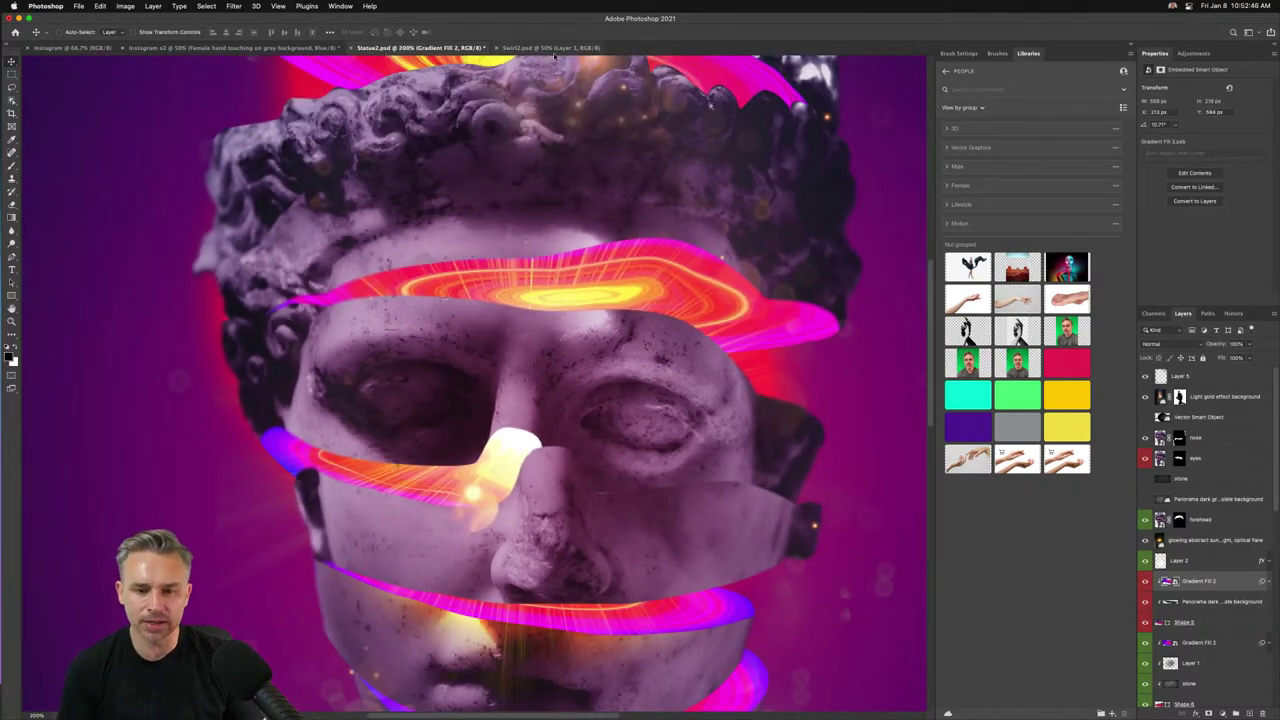
pyautogui.click(548, 48)
# In the Instagram x2 document, delete the hand layer's mask and use Remove Background to mask the hand again.
pyautogui.click(208, 49)
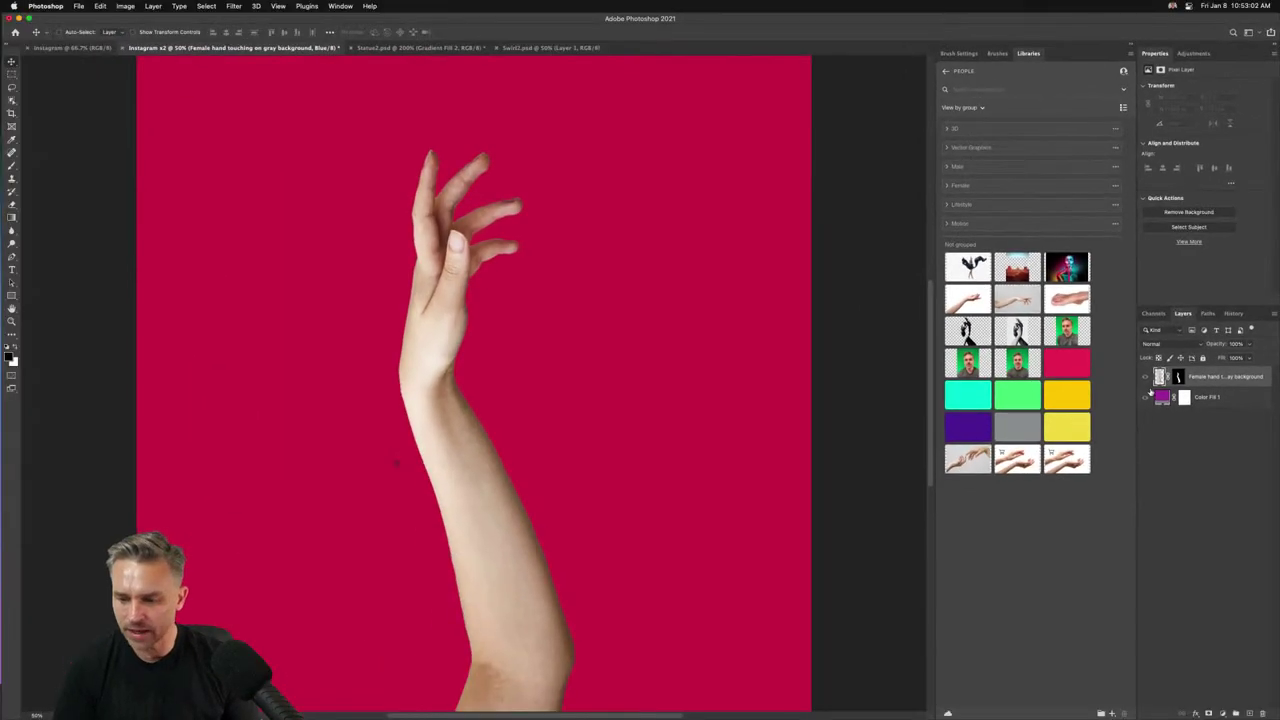
pyautogui.rightClick(1178, 376)
pyautogui.click(1215, 397)
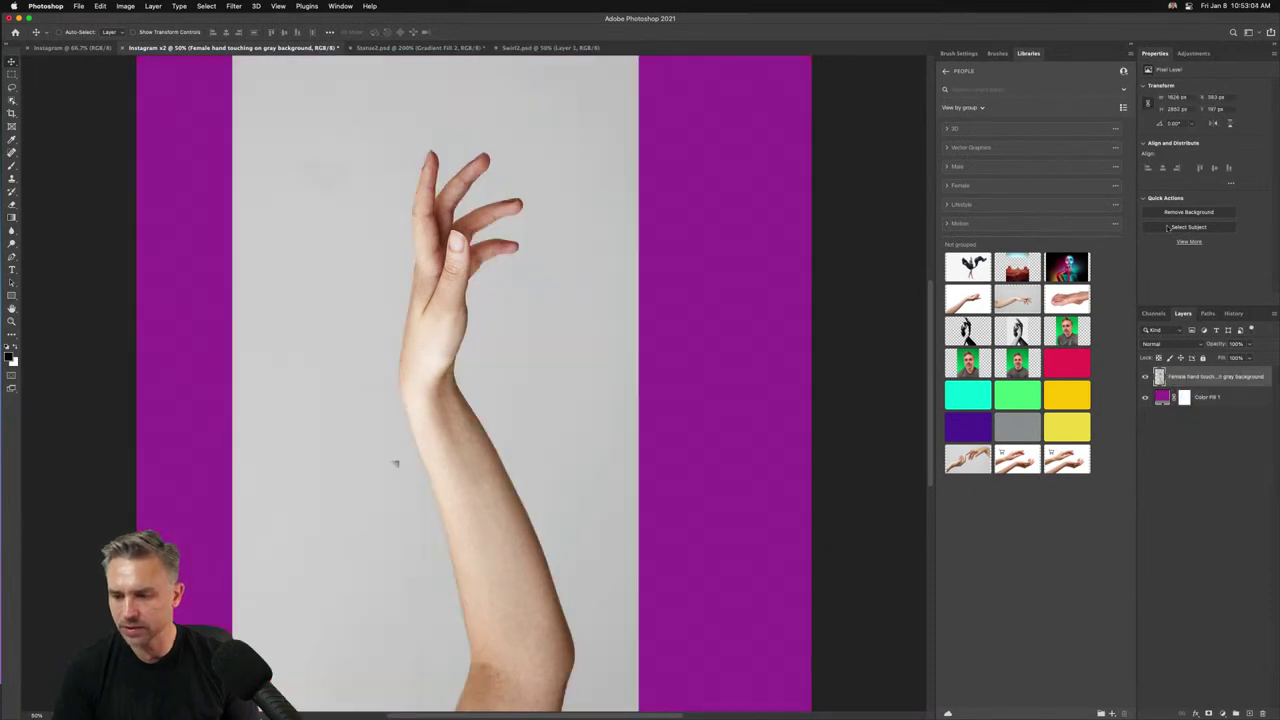
pyautogui.click(1172, 213)
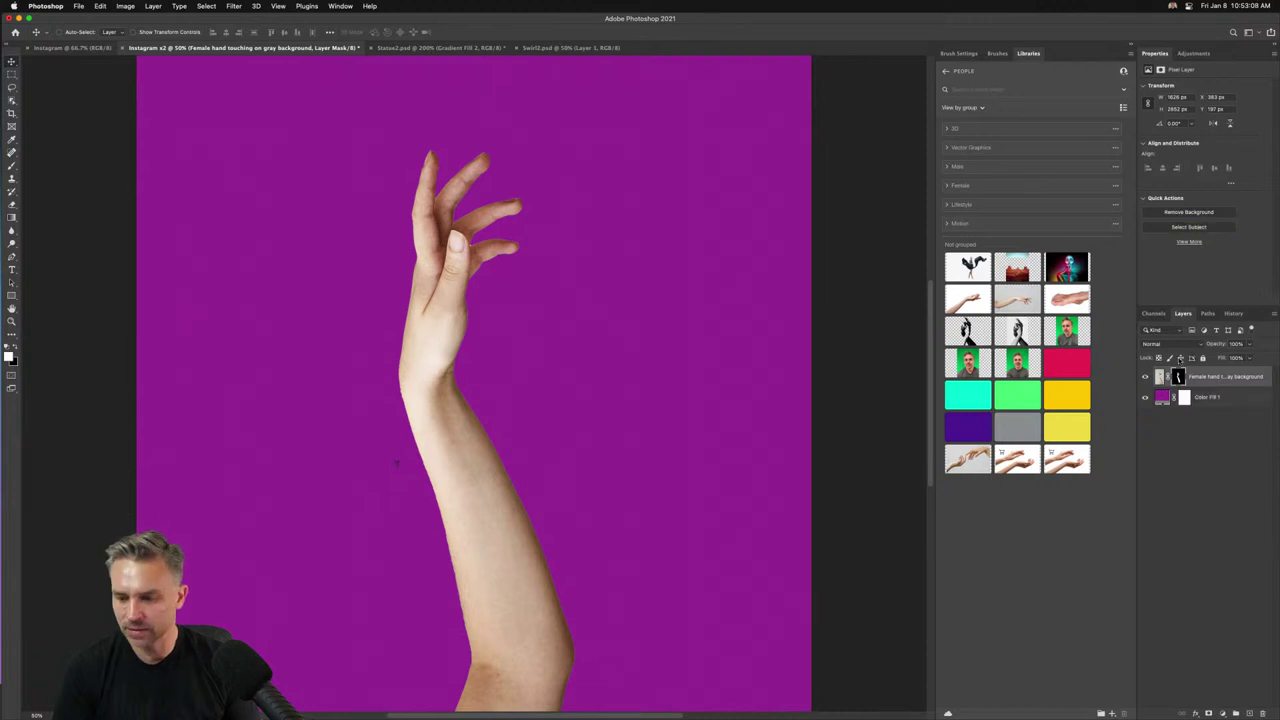
# Target the hand layer's mask and lasso the leftover background patch between the thumb and the lowest finger.
pyautogui.click(1178, 376)
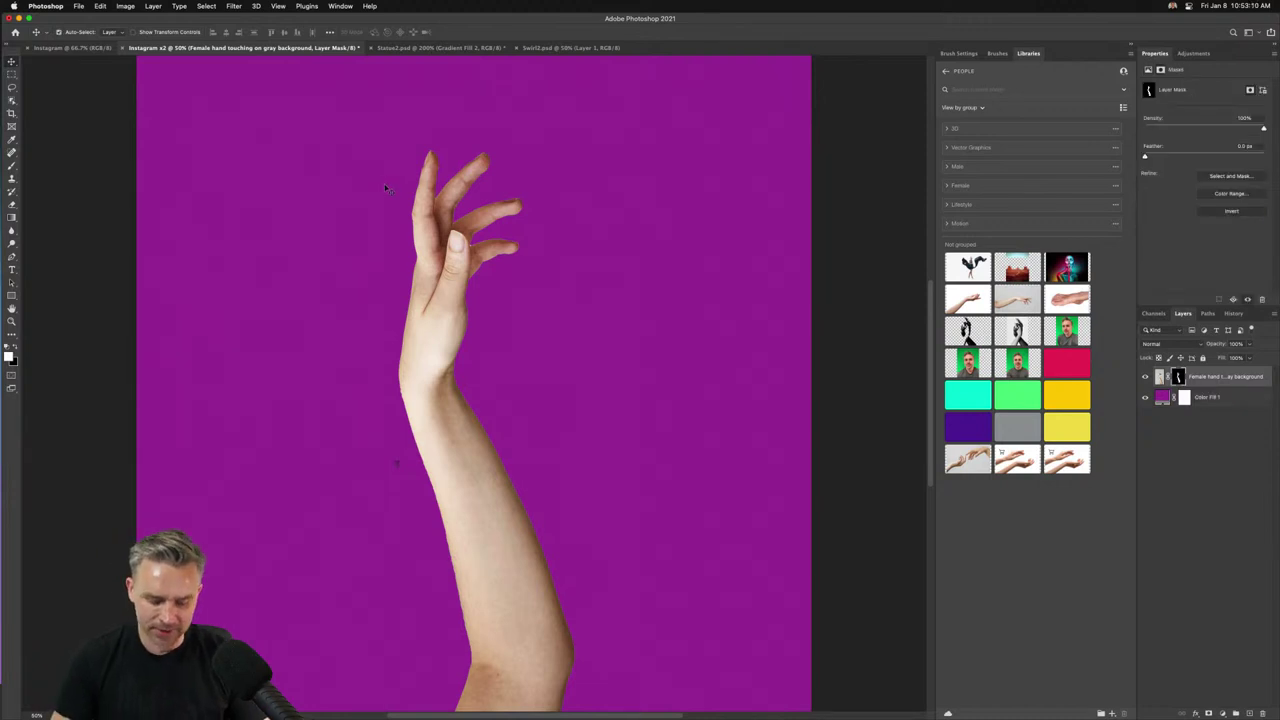
pyautogui.press('super+1')
pyautogui.scroll(5, 388, 190)
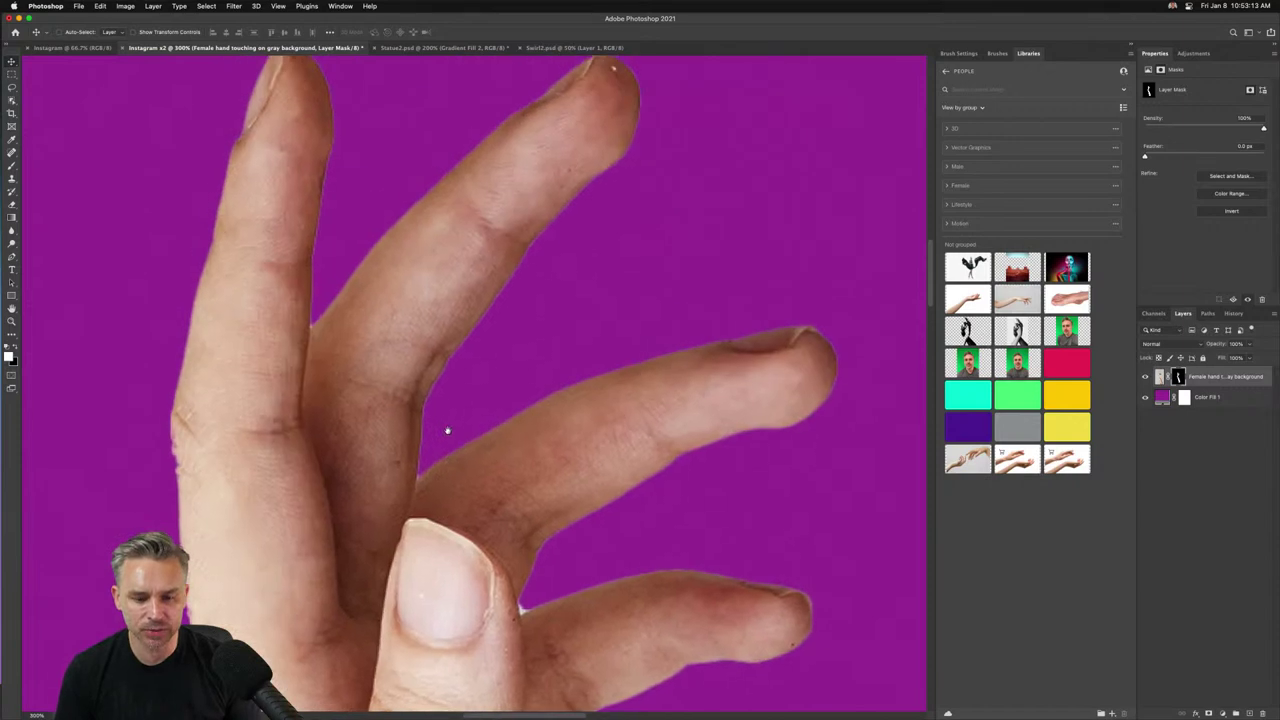
pyautogui.moveTo(447, 430); pyautogui.dragTo(429, 271)
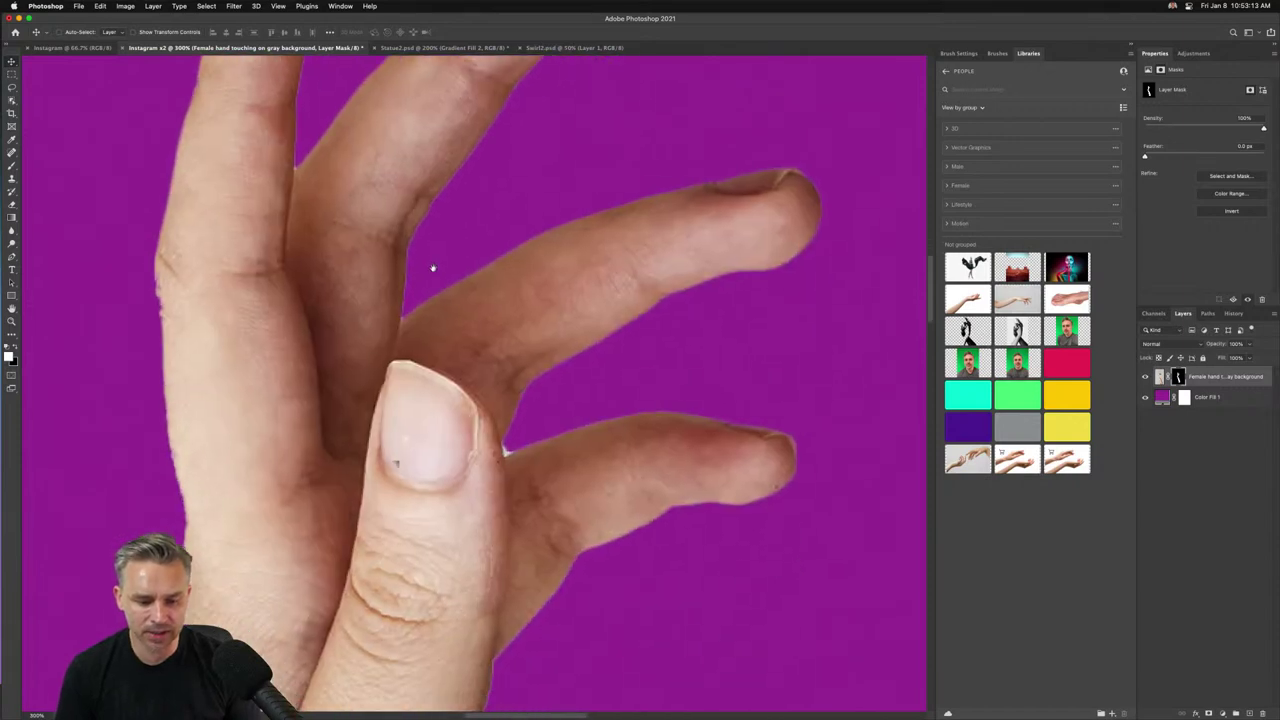
pyautogui.click(12, 88)
pyautogui.click(552, 381)
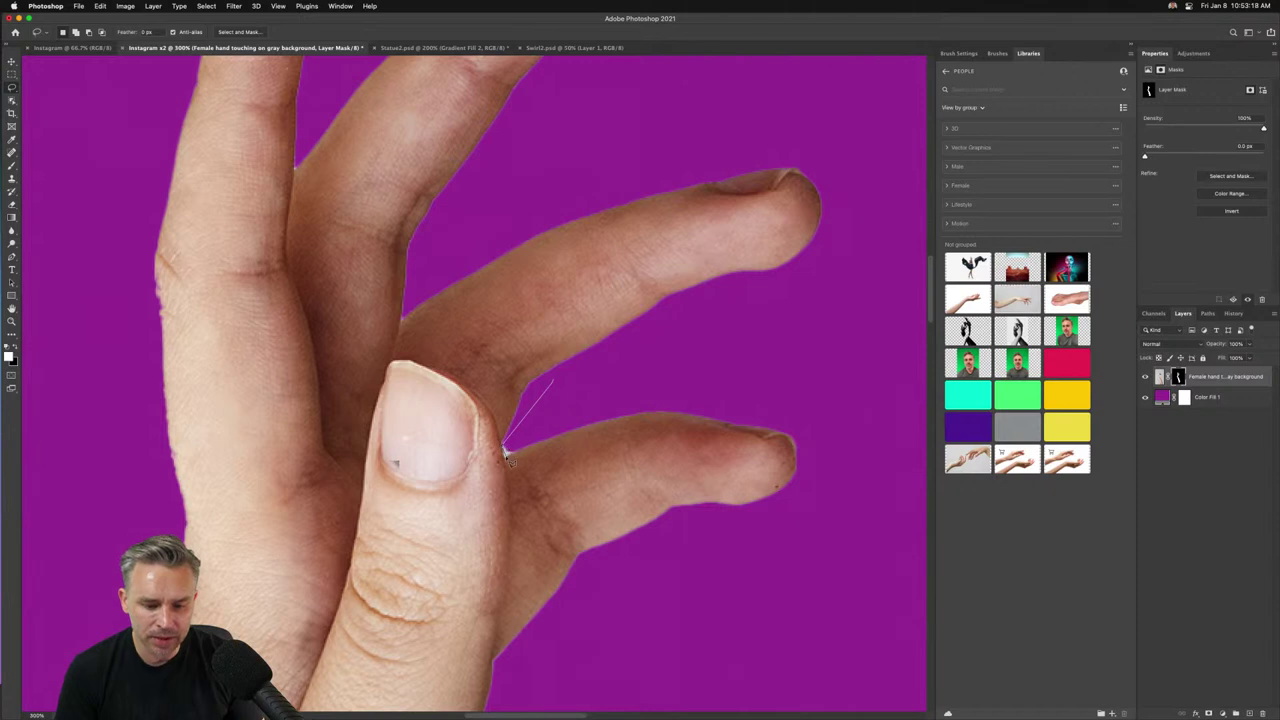
pyautogui.click(504, 451)
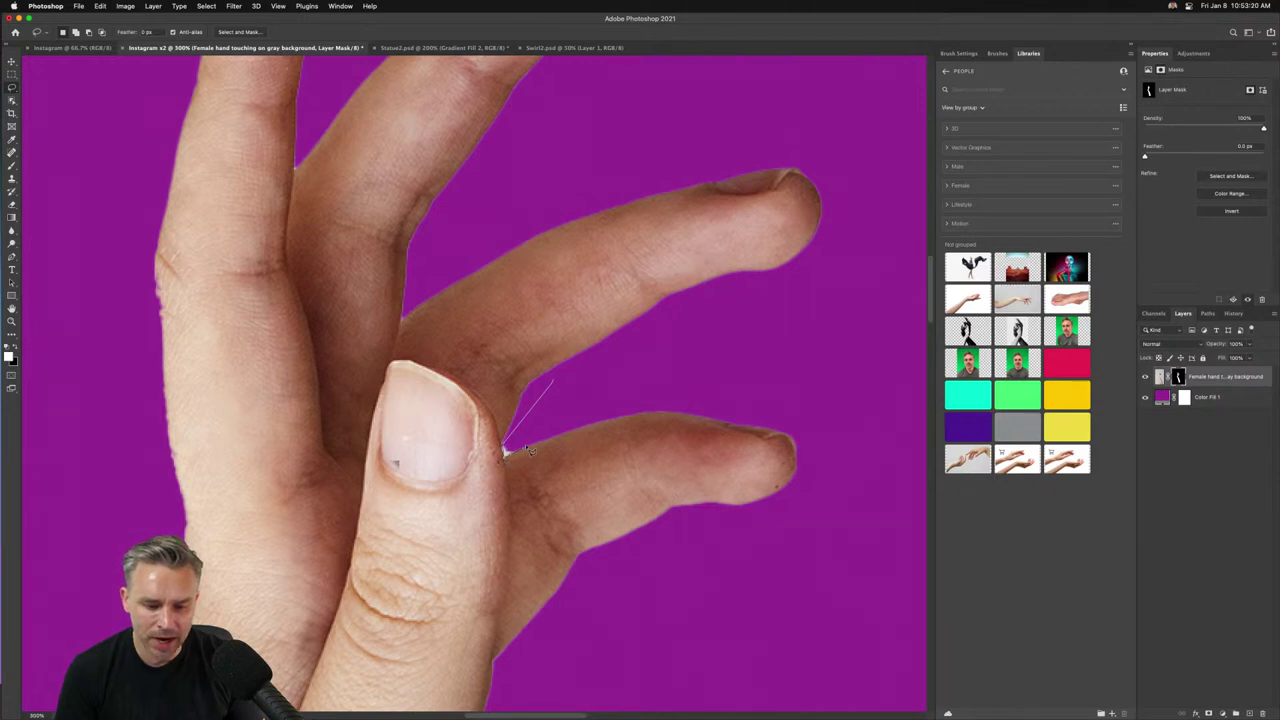
pyautogui.click(551, 384)
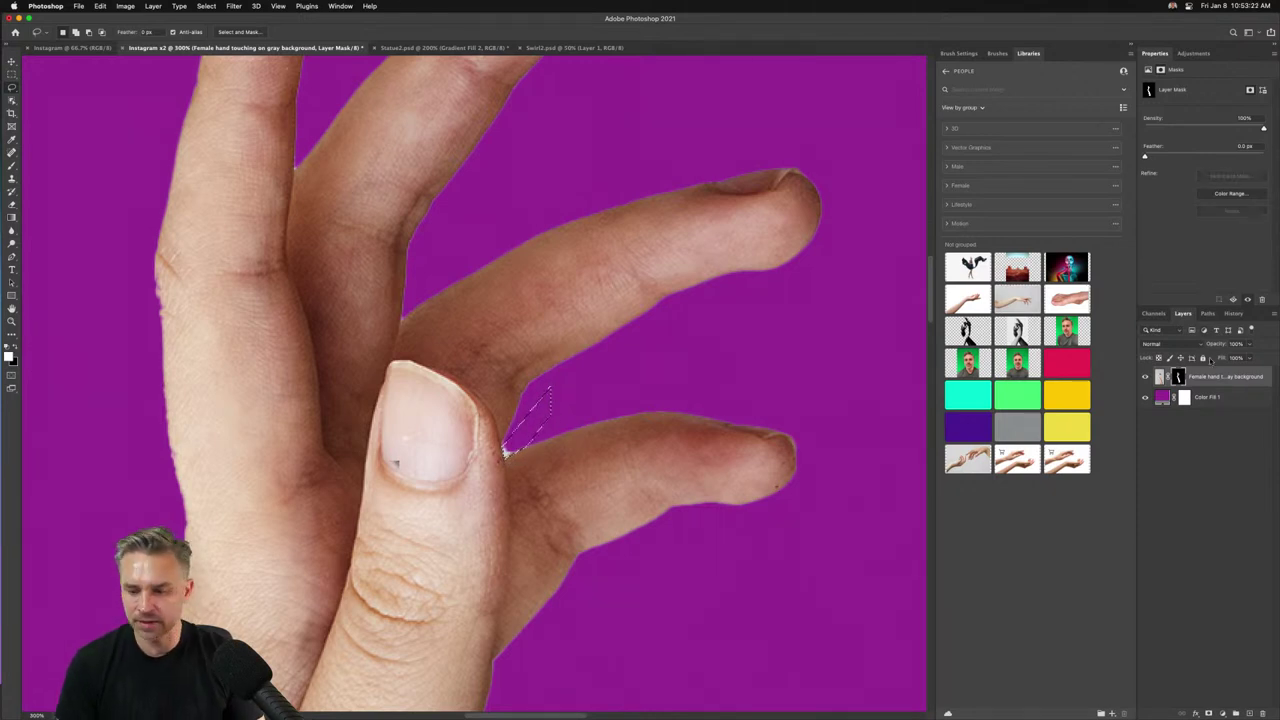
# Fill the selected patch on the mask with the black foreground color and remove the selection.
pyautogui.press('x')
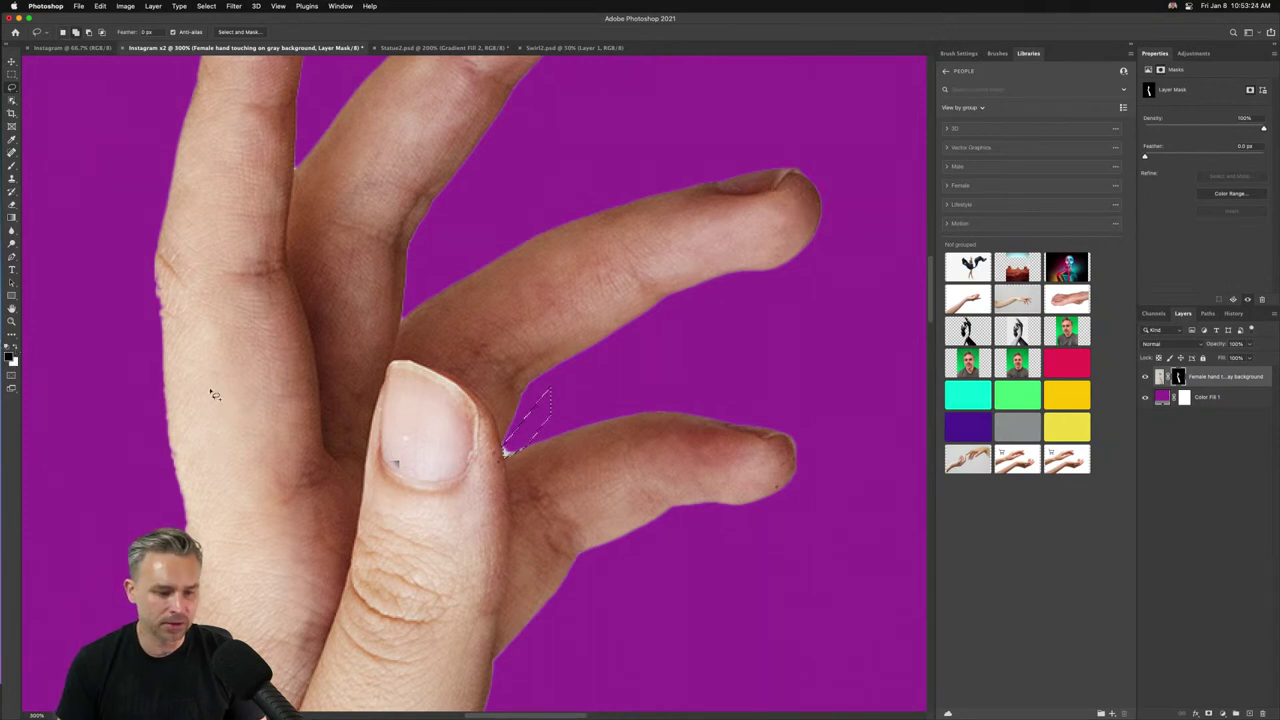
pyautogui.hotkey('shift', 'BackSpace')
pyautogui.click(640, 320)
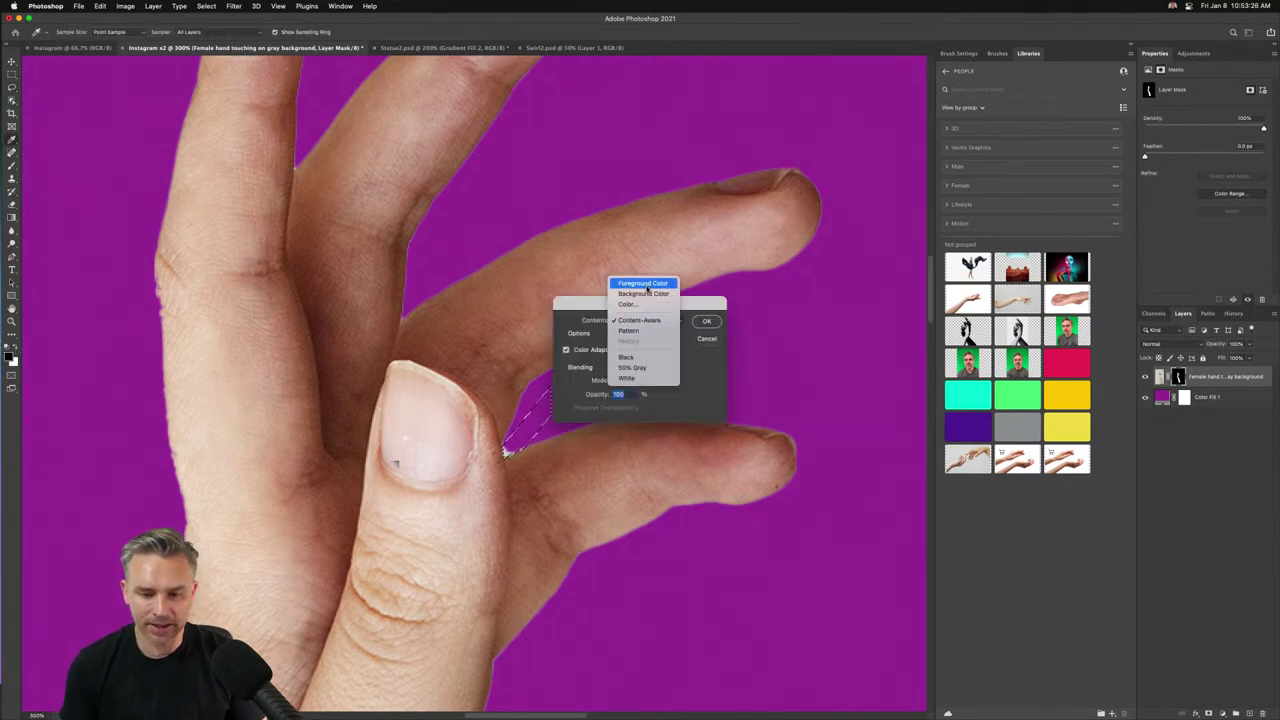
pyautogui.click(644, 284)
pyautogui.click(704, 321)
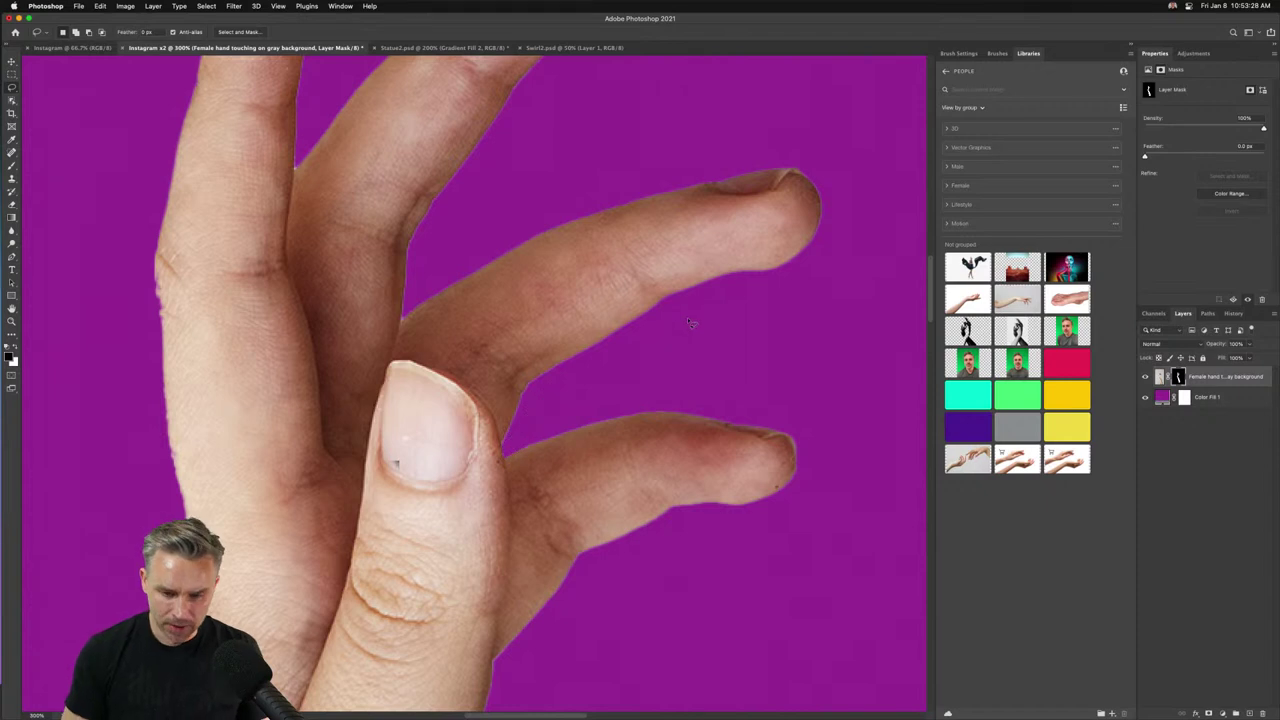
# Inspect the finger edges and open the hand layer's mask in Select and Mask.
pyautogui.scroll(10, 357, 186)
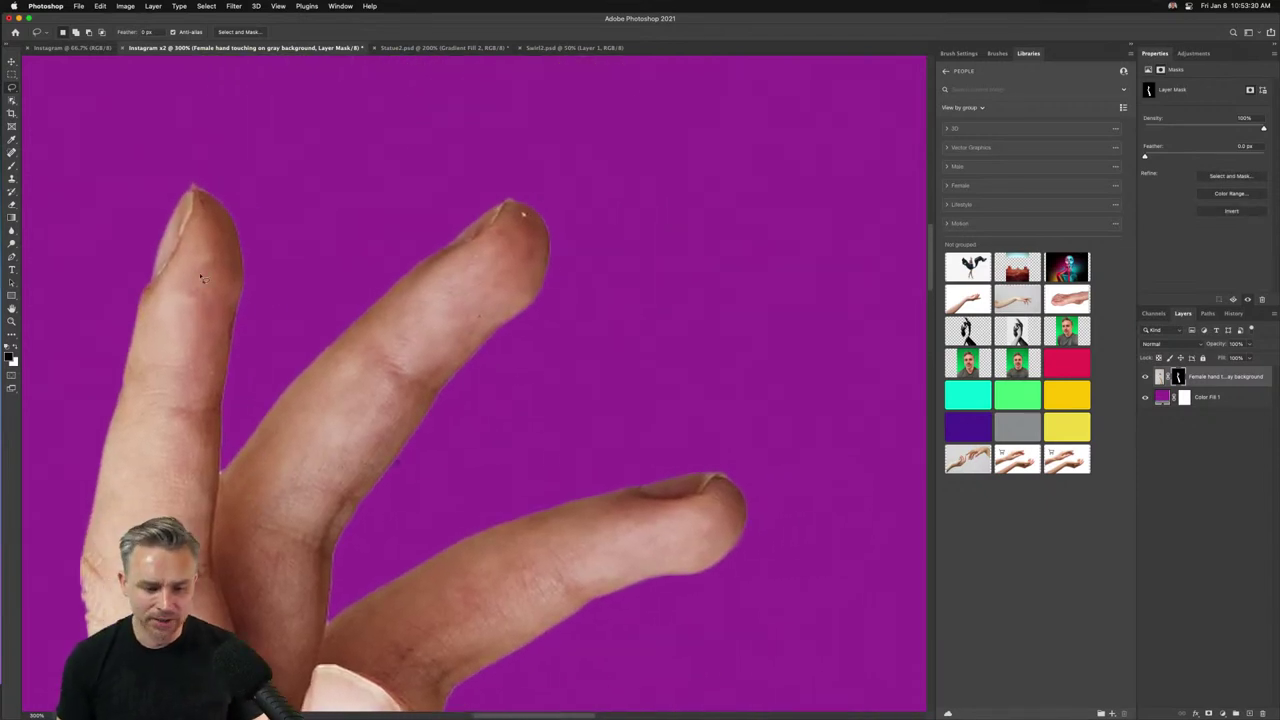
pyautogui.scroll(-5, 230, 260)
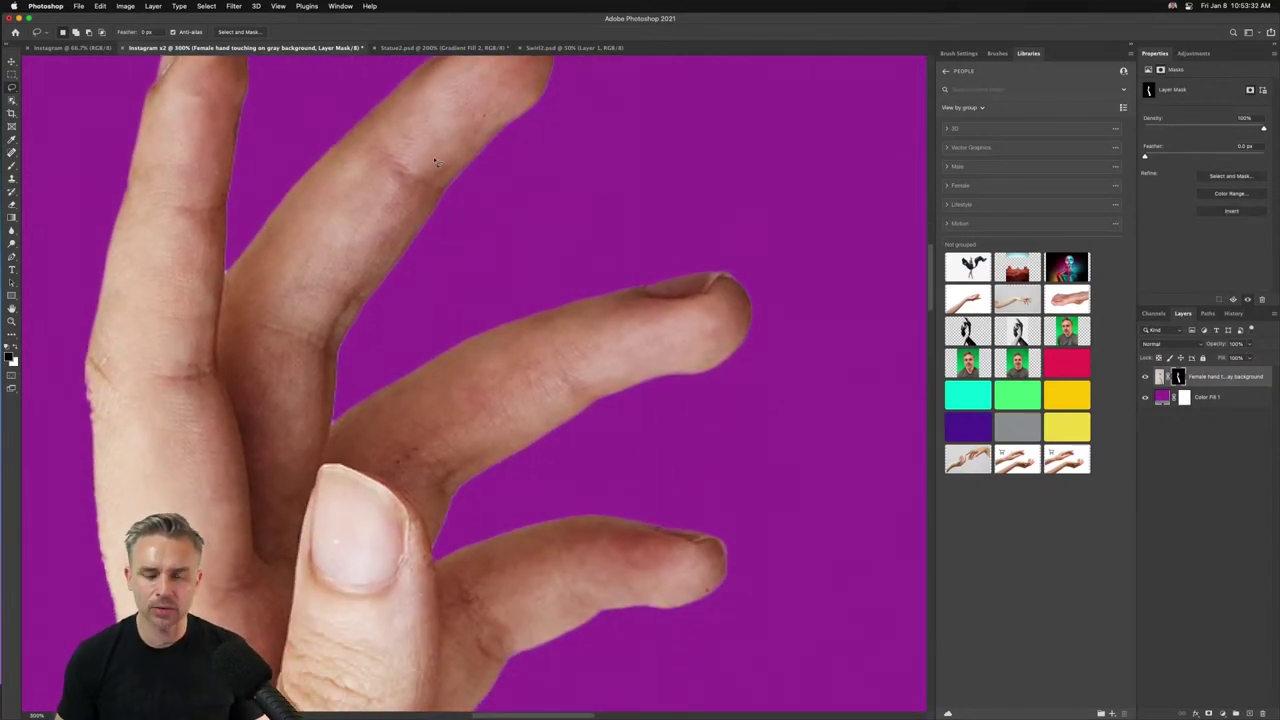
pyautogui.scroll(3, 420, 220)
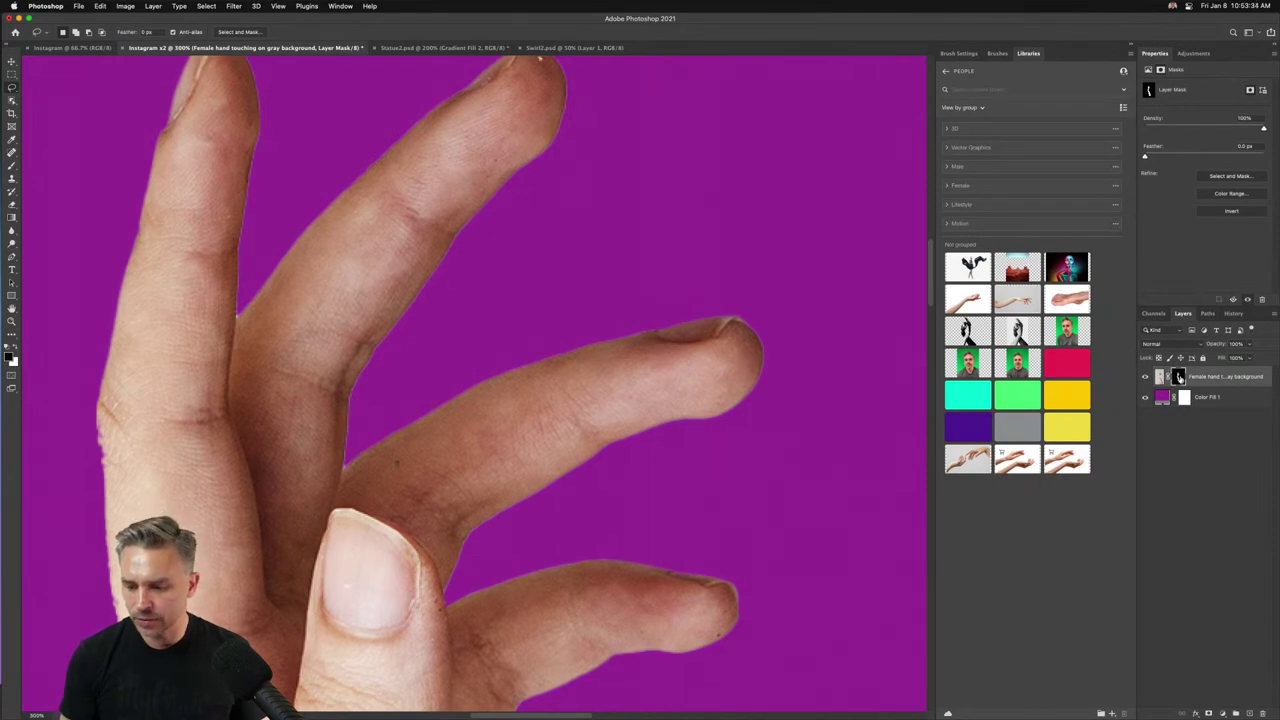
pyautogui.doubleClick(1178, 376)
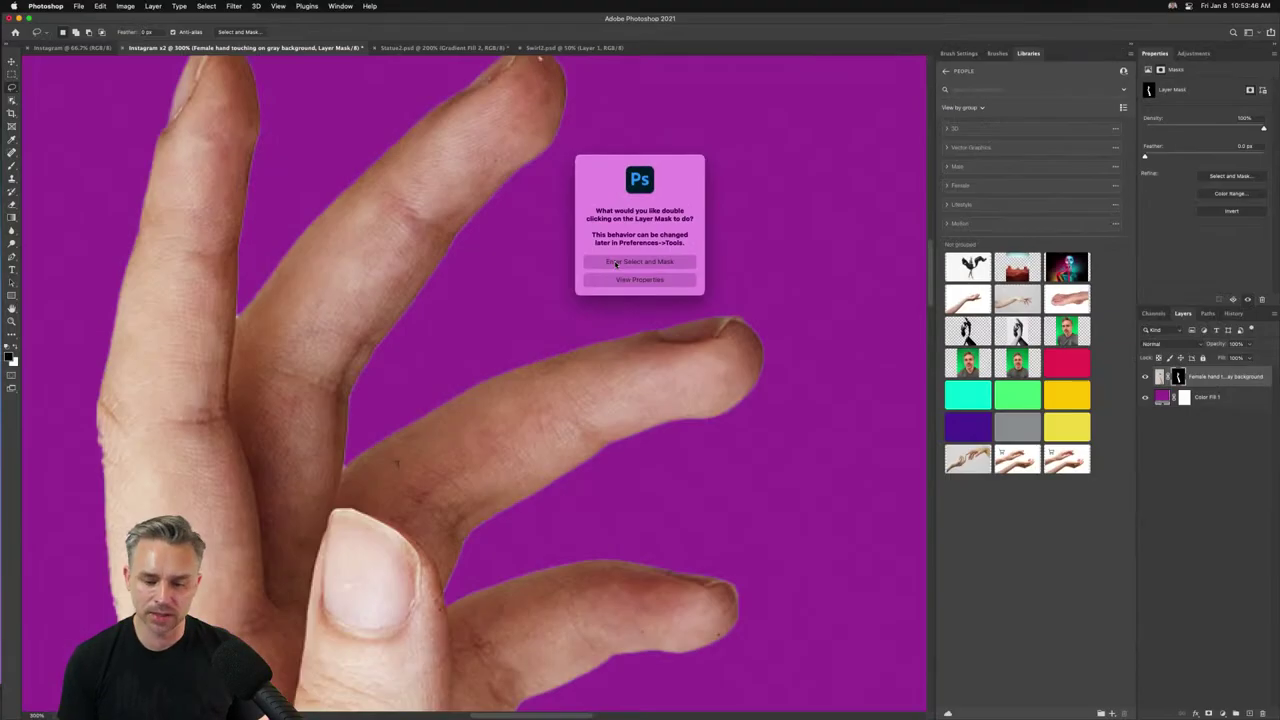
pyautogui.click(459, 412)
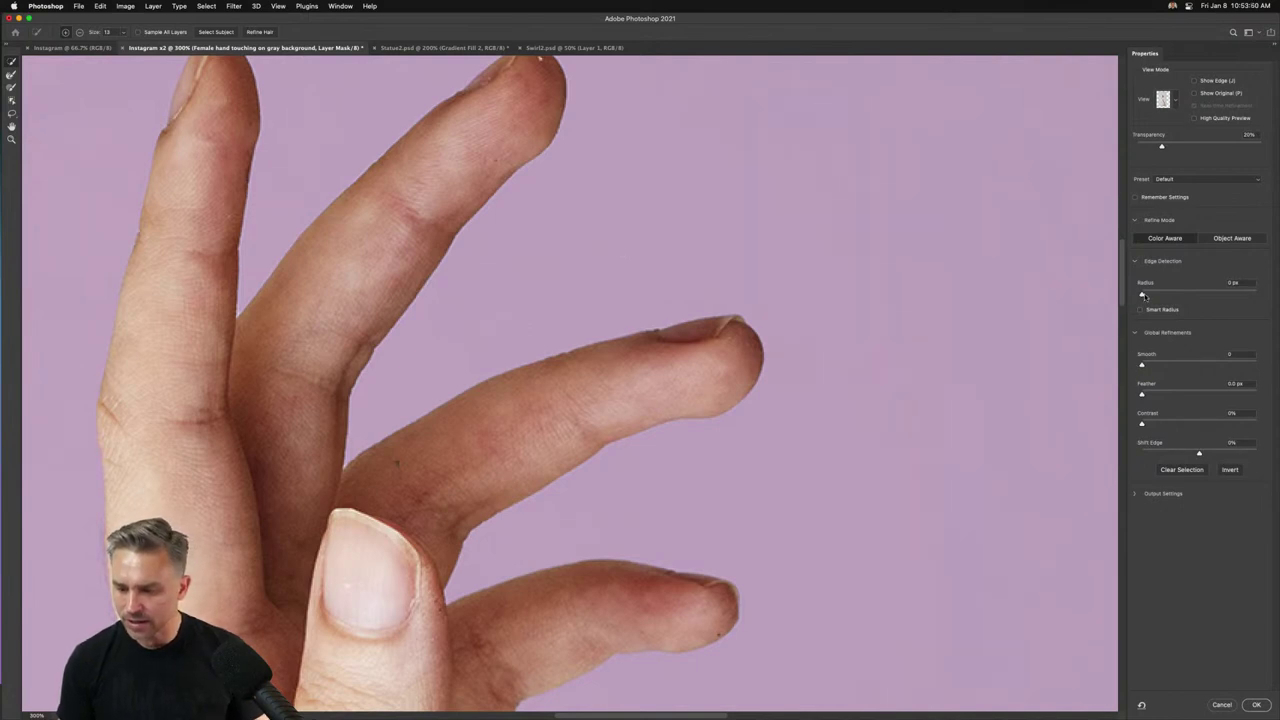
# Try a Shift Edge of +100% on the mask and inspect the fringe around the fingers.
pyautogui.moveTo(1200, 455); pyautogui.dragTo(1258, 453)
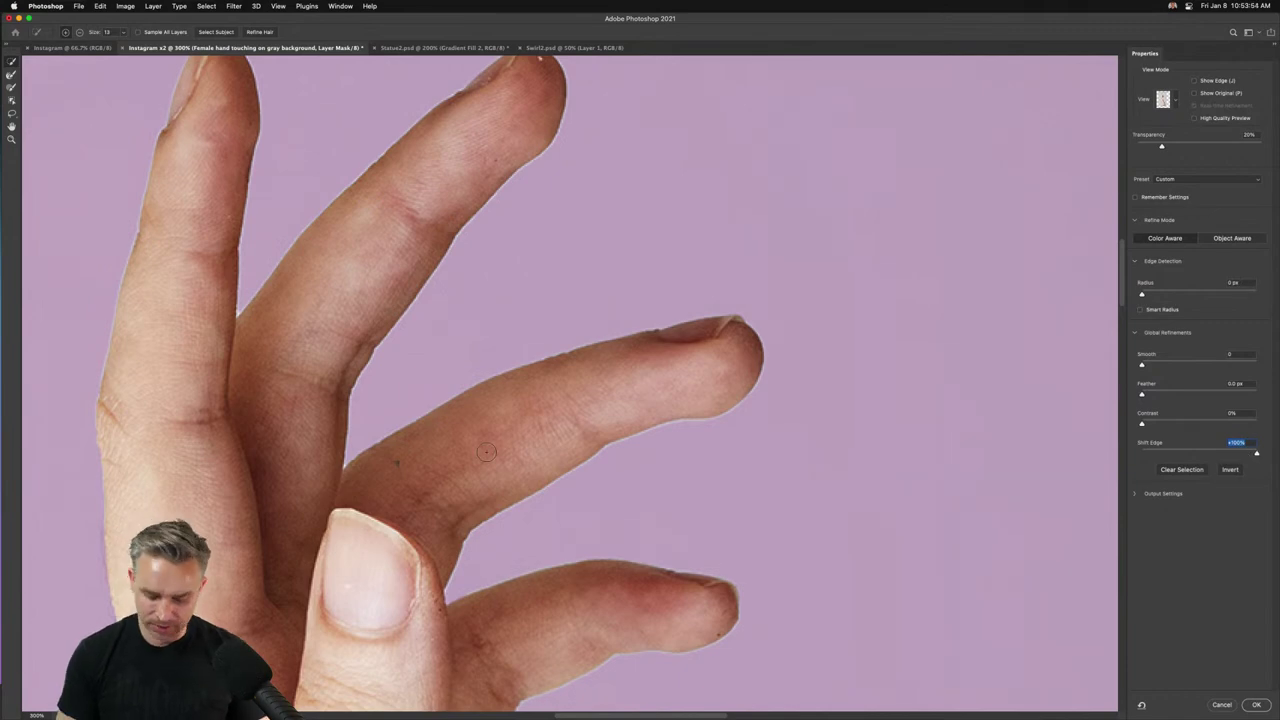
pyautogui.scroll(3, 486, 452)
pyautogui.moveTo(486, 449); pyautogui.dragTo(429, 251)
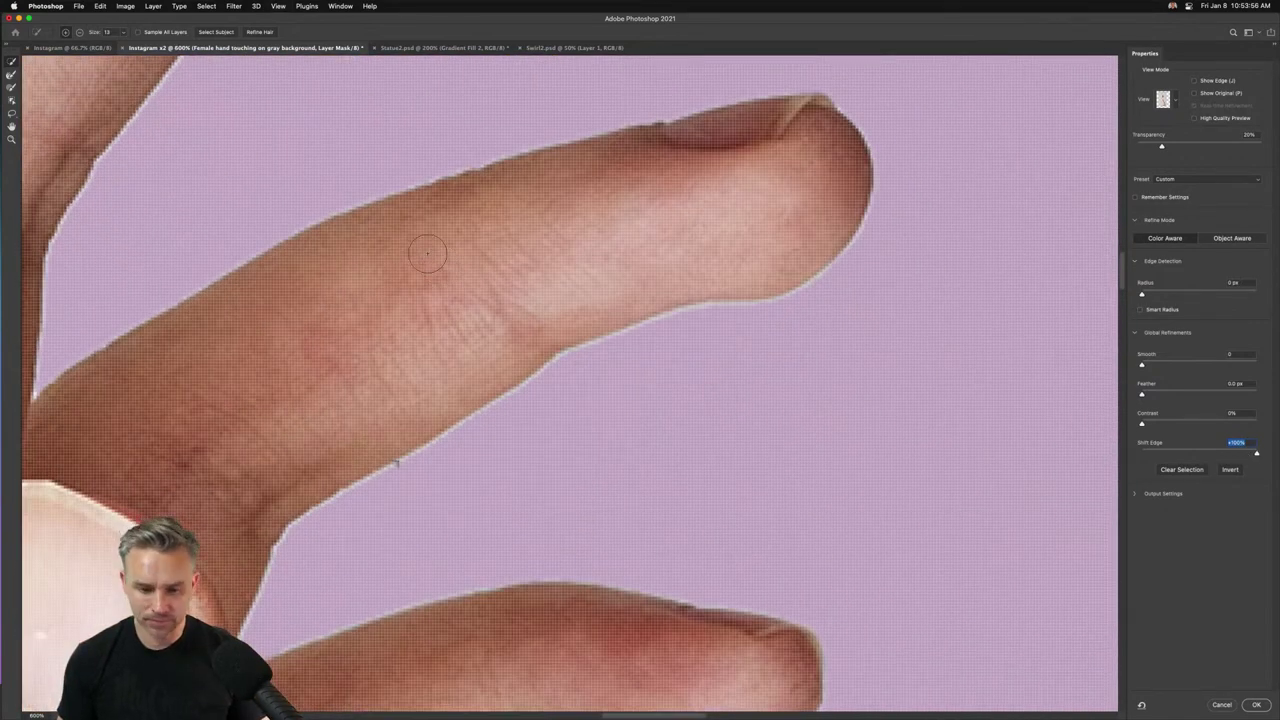
# Assign the hide shortcut to Hide Extras and examine the finger's edge at 1200% zoom.
pyautogui.press('super+h')
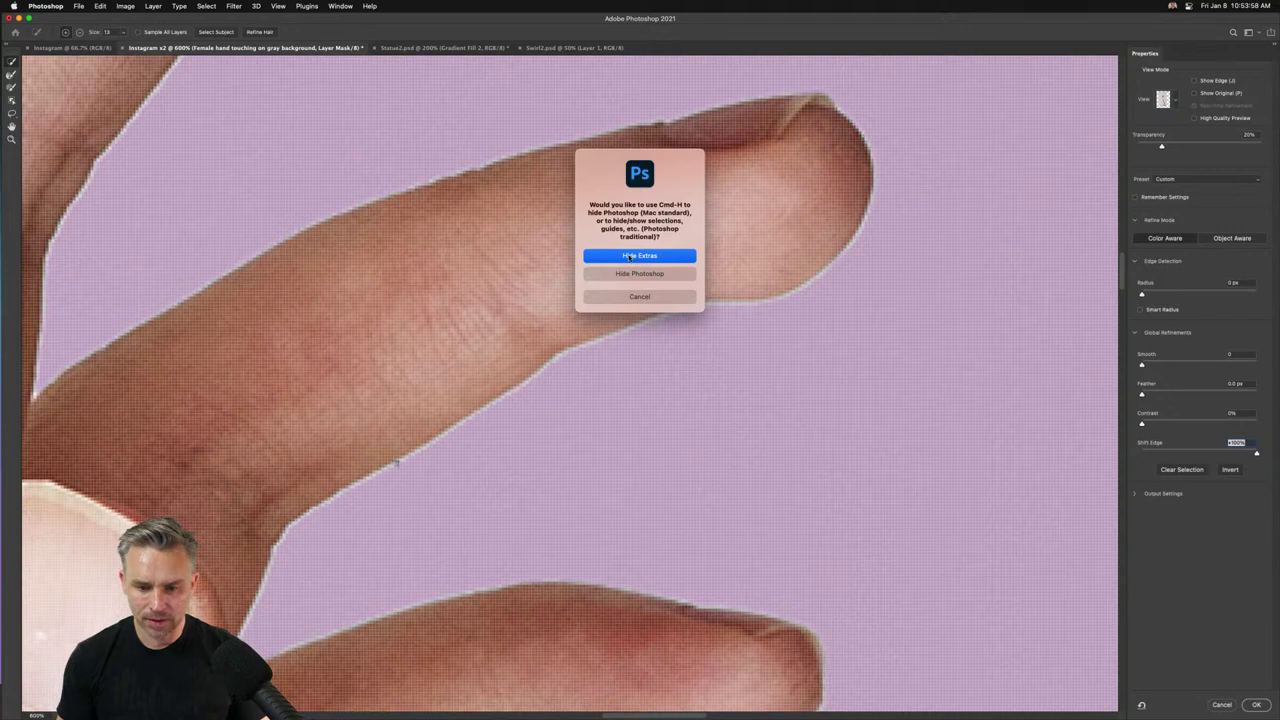
pyautogui.click(630, 257)
pyautogui.scroll(3, 807, 305)
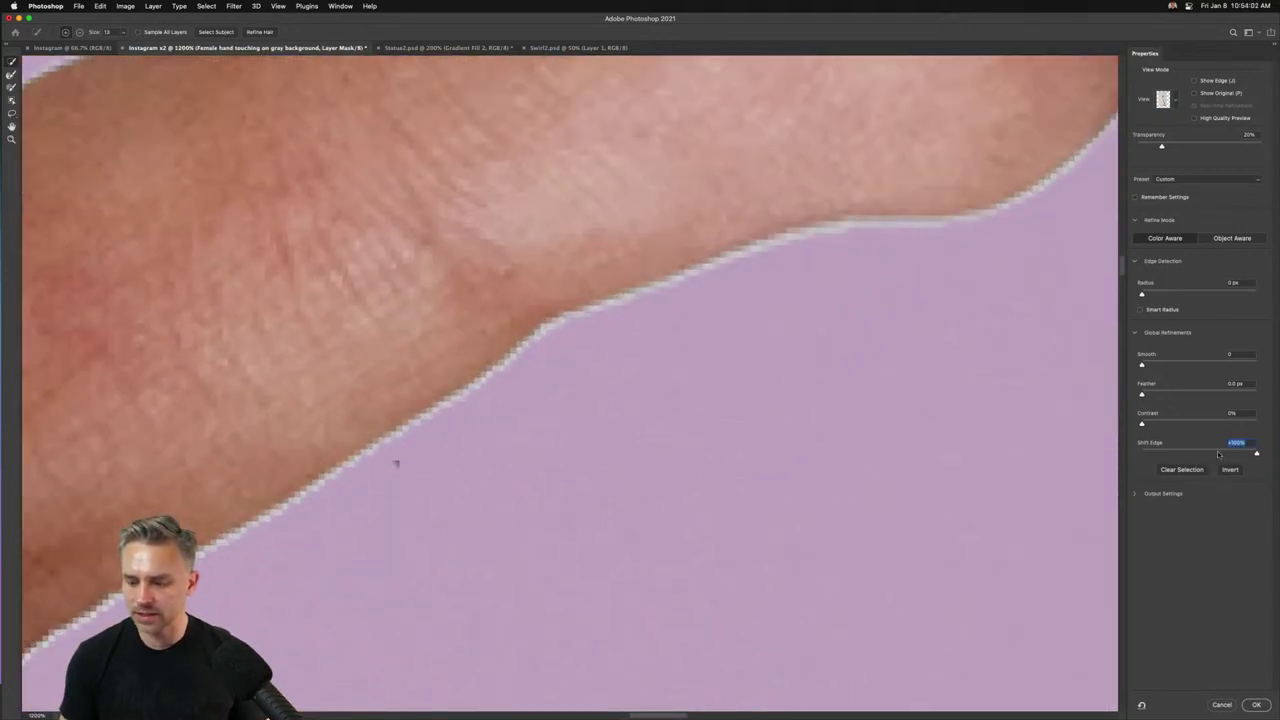
# Set Shift Edge to -97% to trim the fringe around the hand and apply the mask refinement.
pyautogui.moveTo(1218, 455); pyautogui.dragTo(1145, 457)
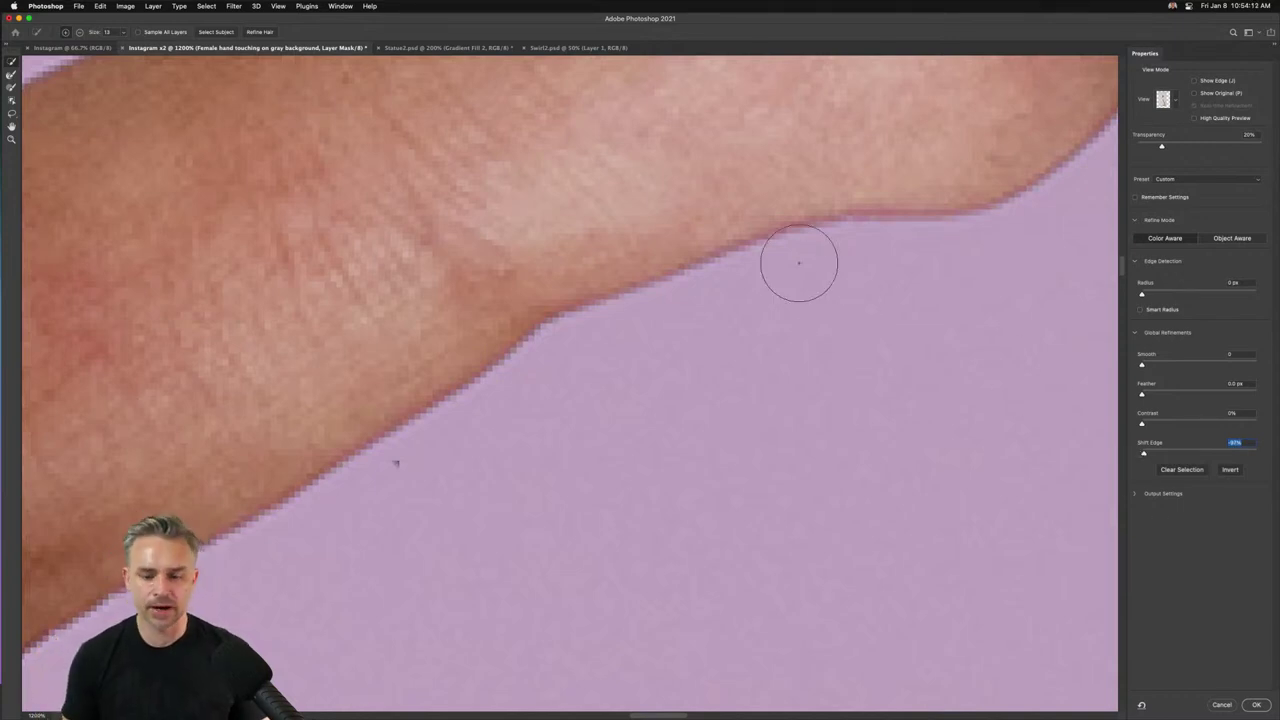
pyautogui.press('super+minus')
pyautogui.press('super+minus')
pyautogui.press('super+minus')
pyautogui.press('super+minus')
pyautogui.press('super+minus')
pyautogui.press('super+minus')
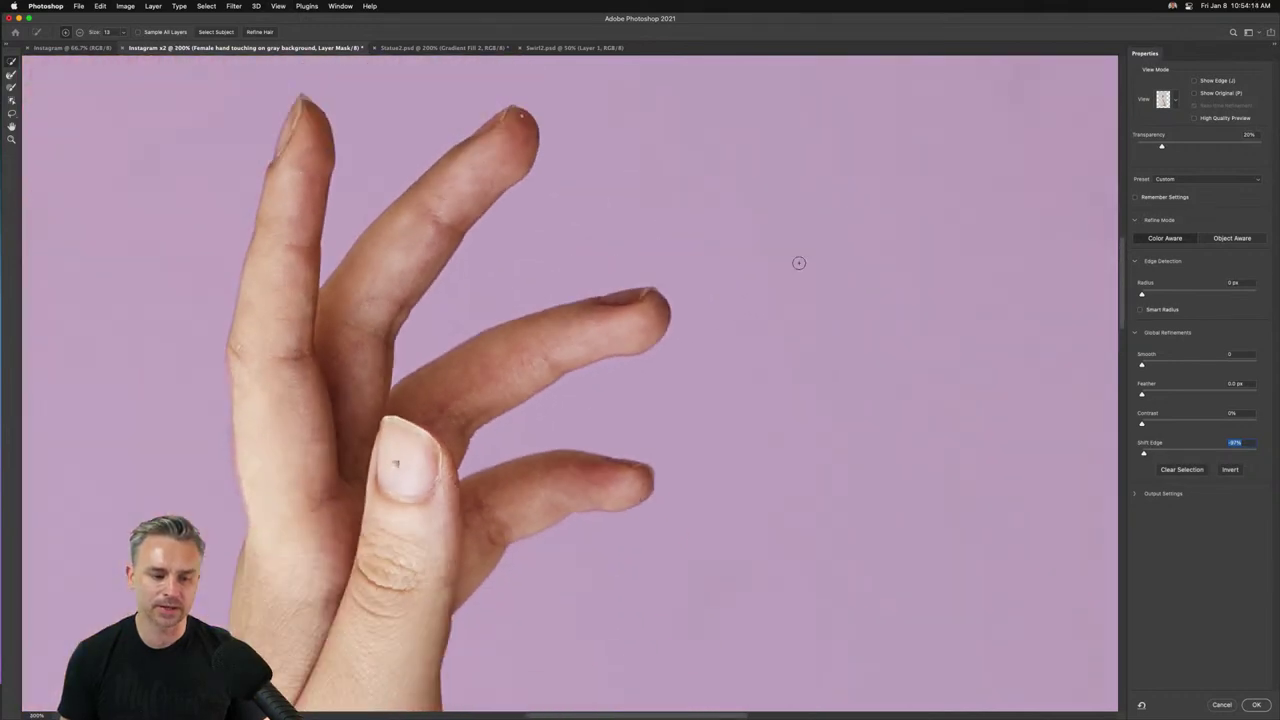
pyautogui.click(1256, 704)
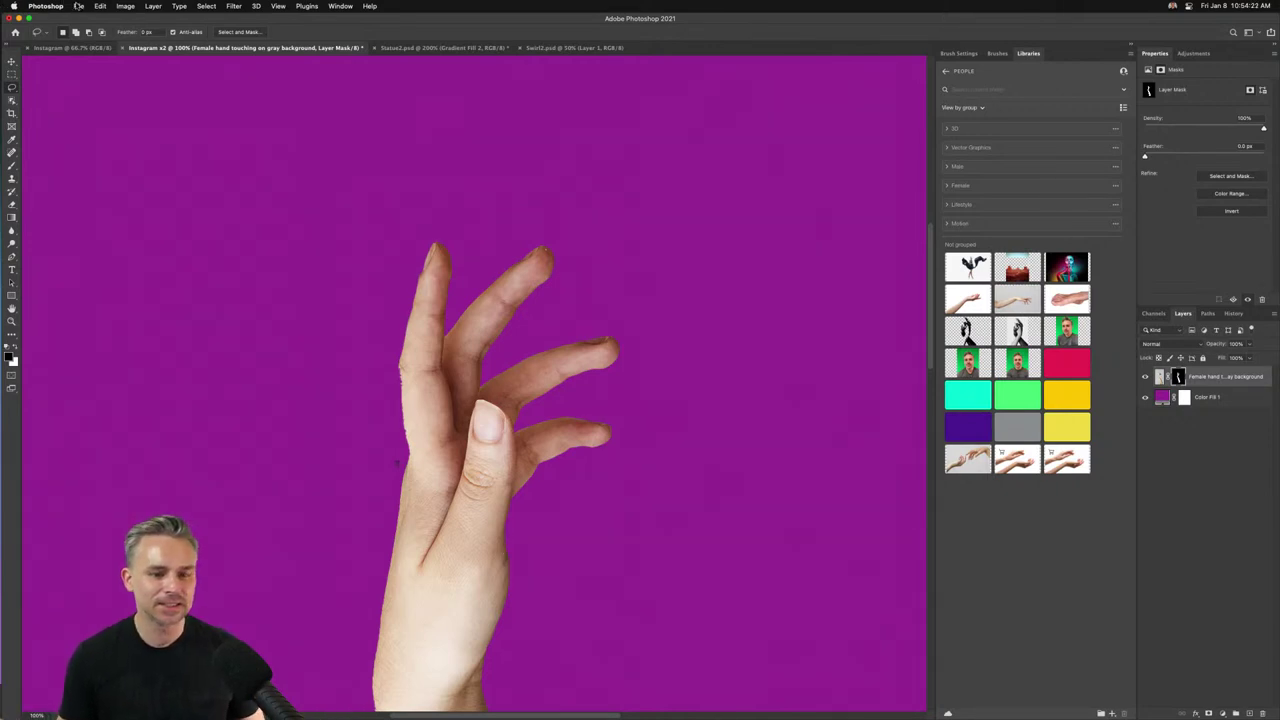
# Make the hand layer's image active instead of its mask and open the keyboard shortcut settings.
pyautogui.click(1196, 382)
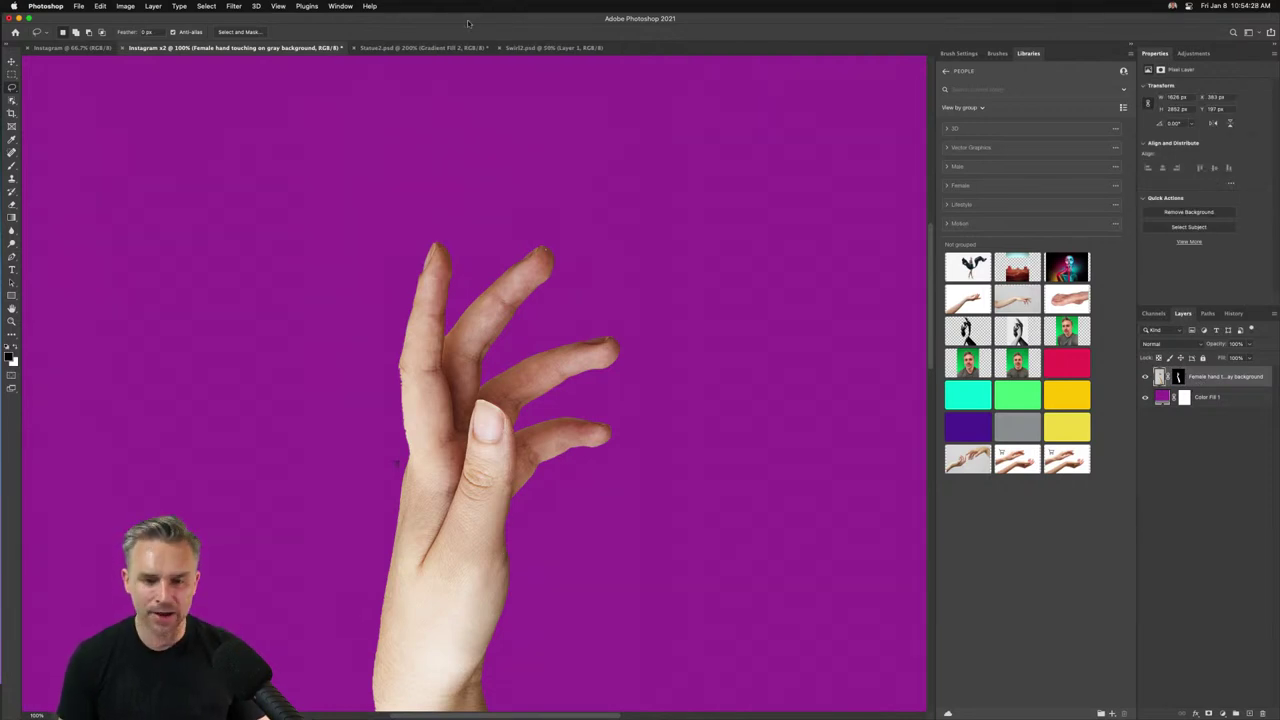
pyautogui.click(100, 6)
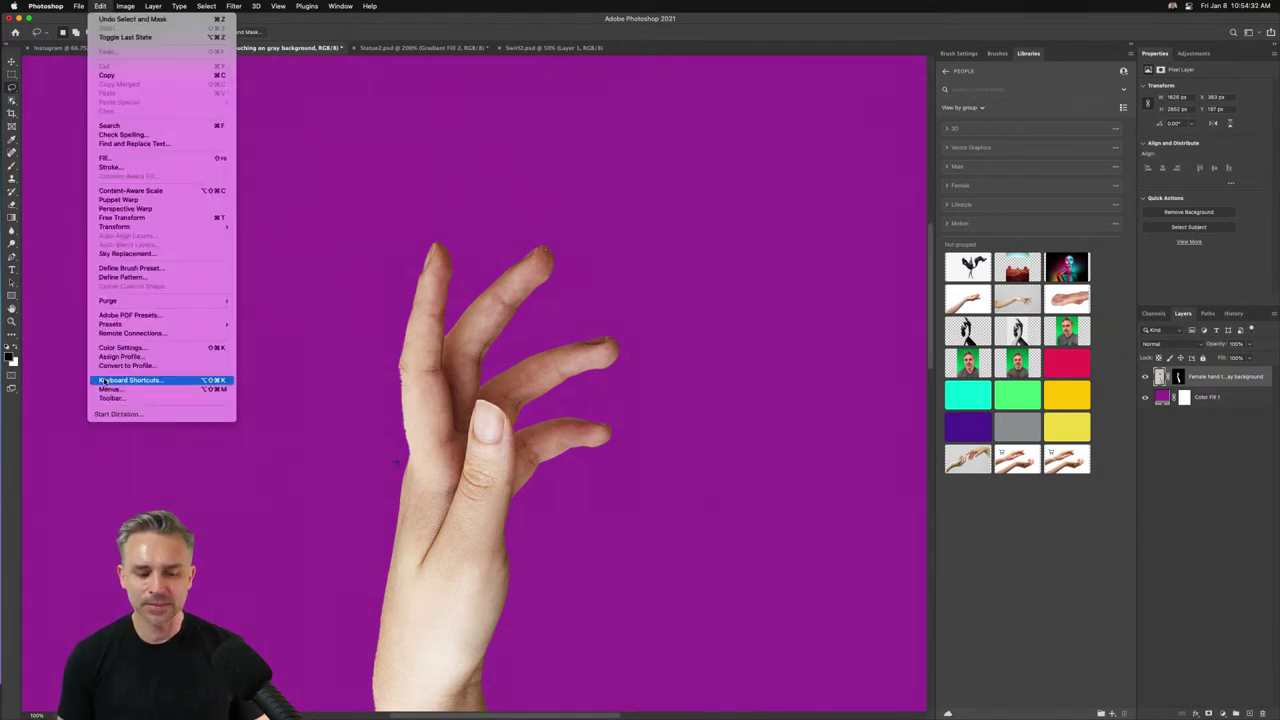
pyautogui.moveTo(153, 6)
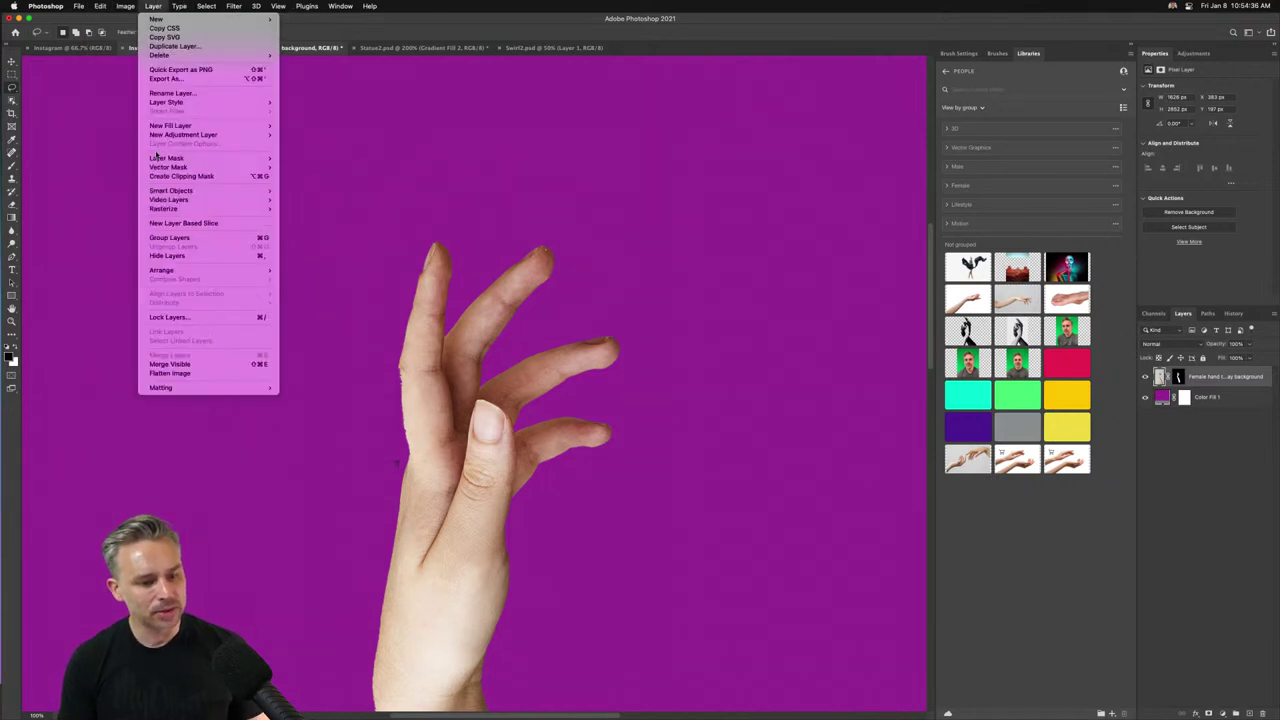
pyautogui.moveTo(157, 158)
pyautogui.moveTo(156, 194)
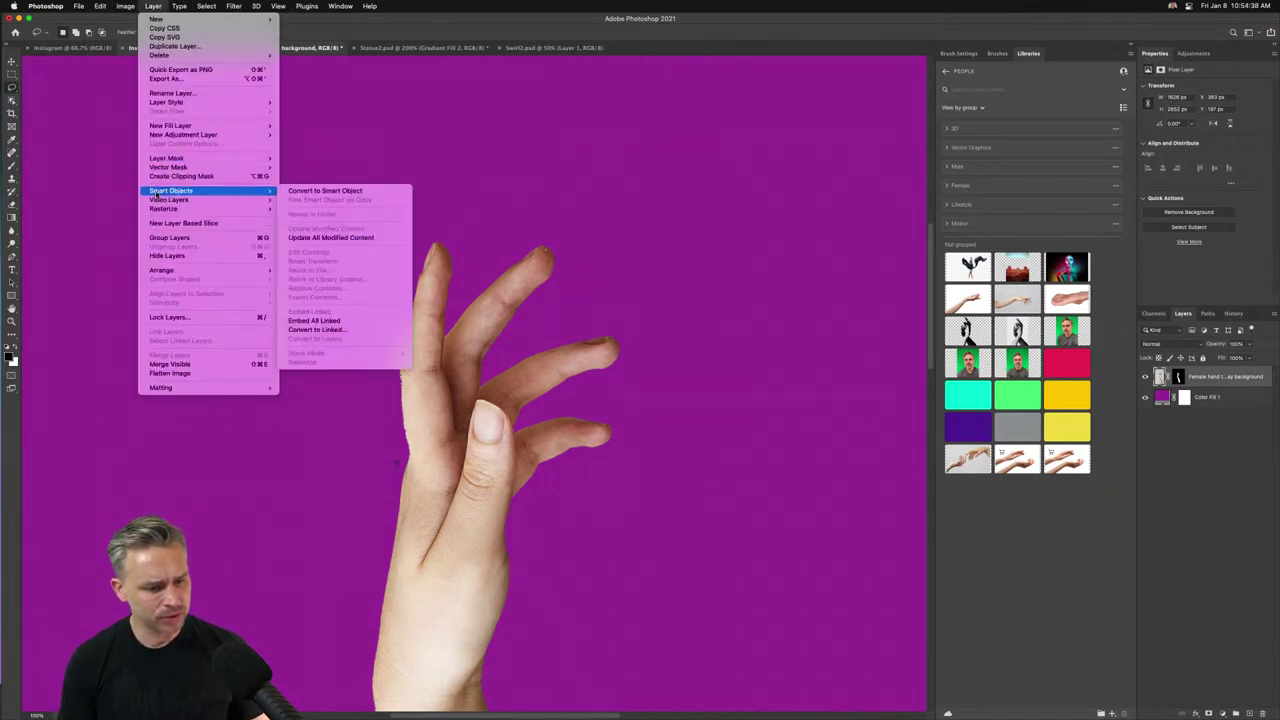
pyautogui.moveTo(100, 6)
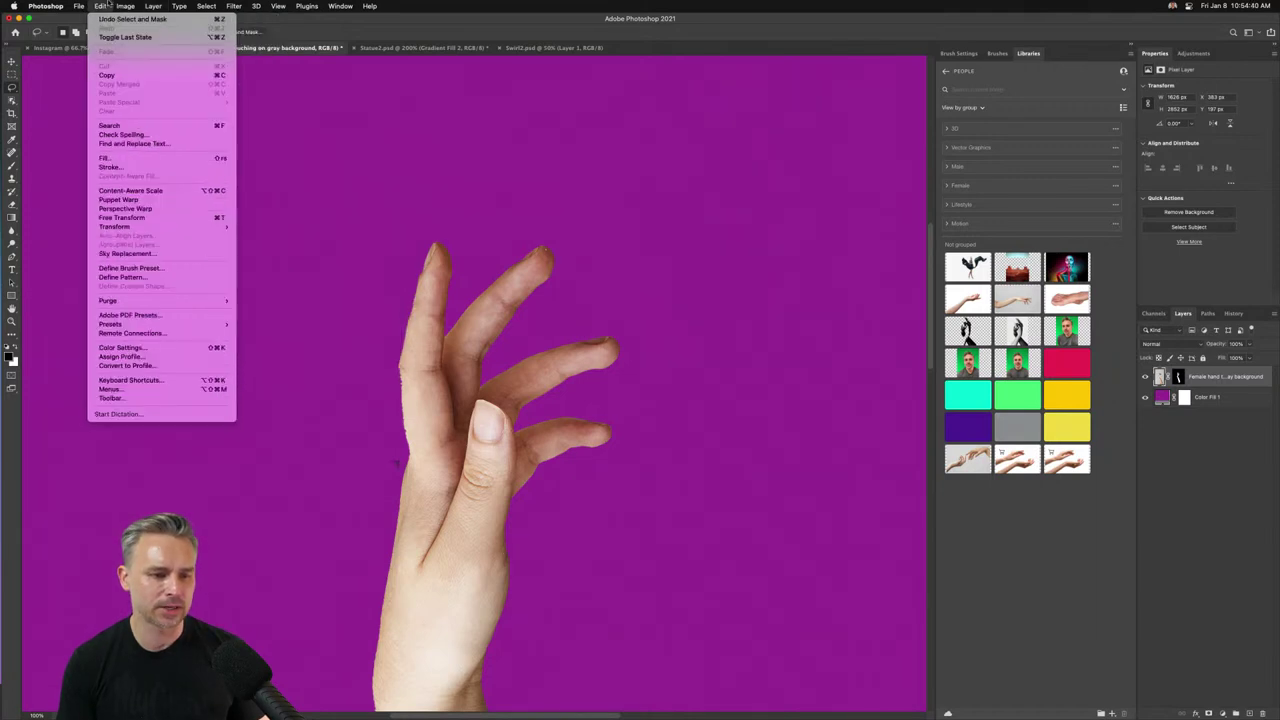
pyautogui.click(147, 381)
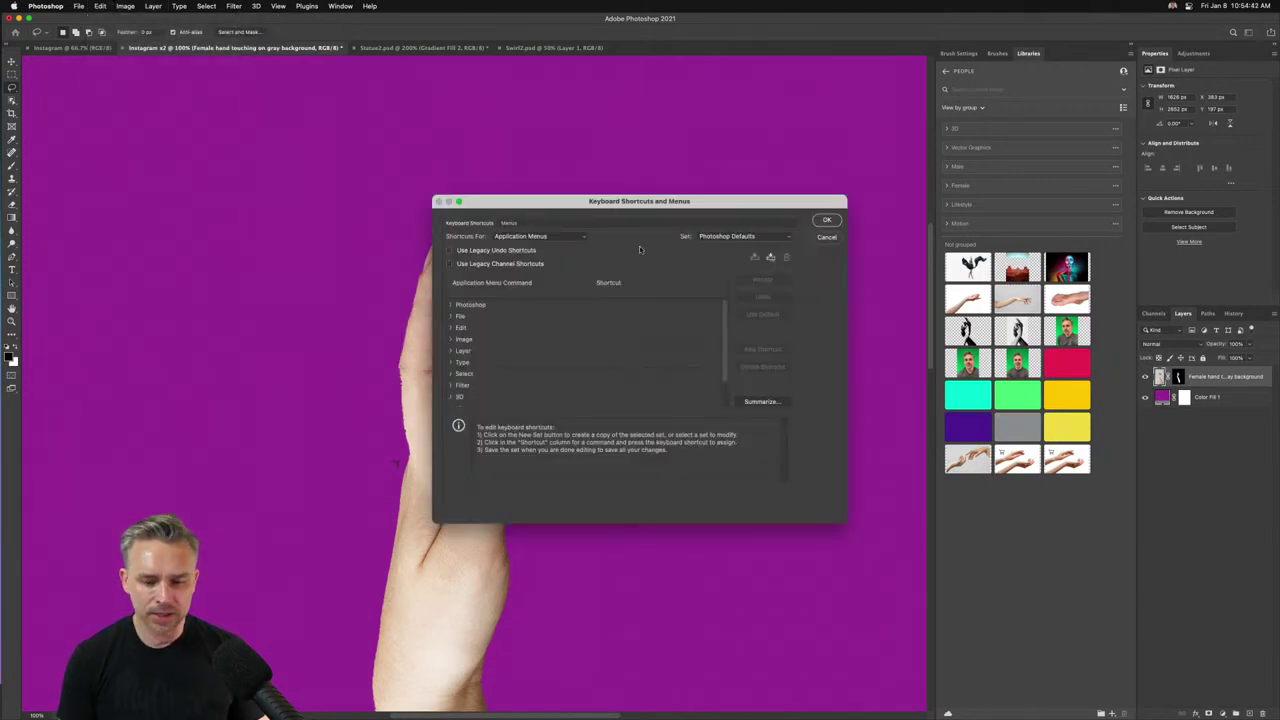
pyautogui.moveTo(629, 201); pyautogui.dragTo(624, 177)
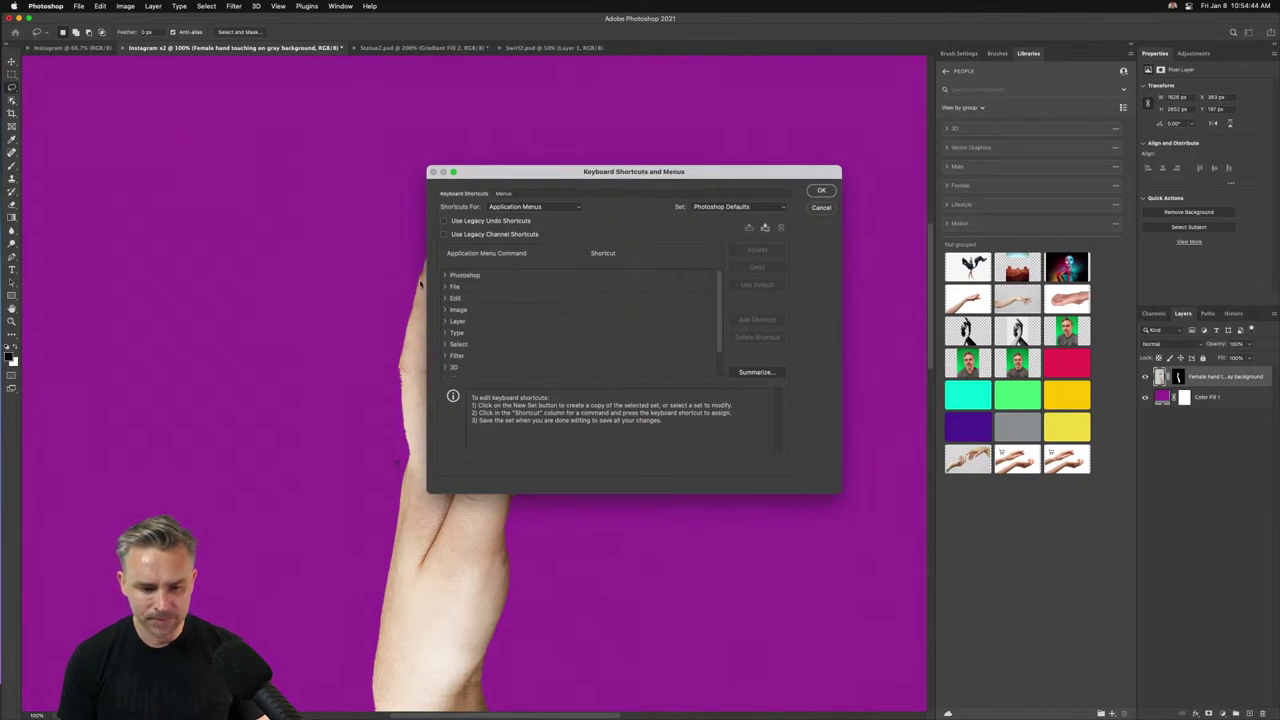
# Assign the shortcut Control+Opt+⌘+S to the Layer command Convert to Smart Object.
pyautogui.click(445, 321)
pyautogui.scroll(-5, 450, 335)
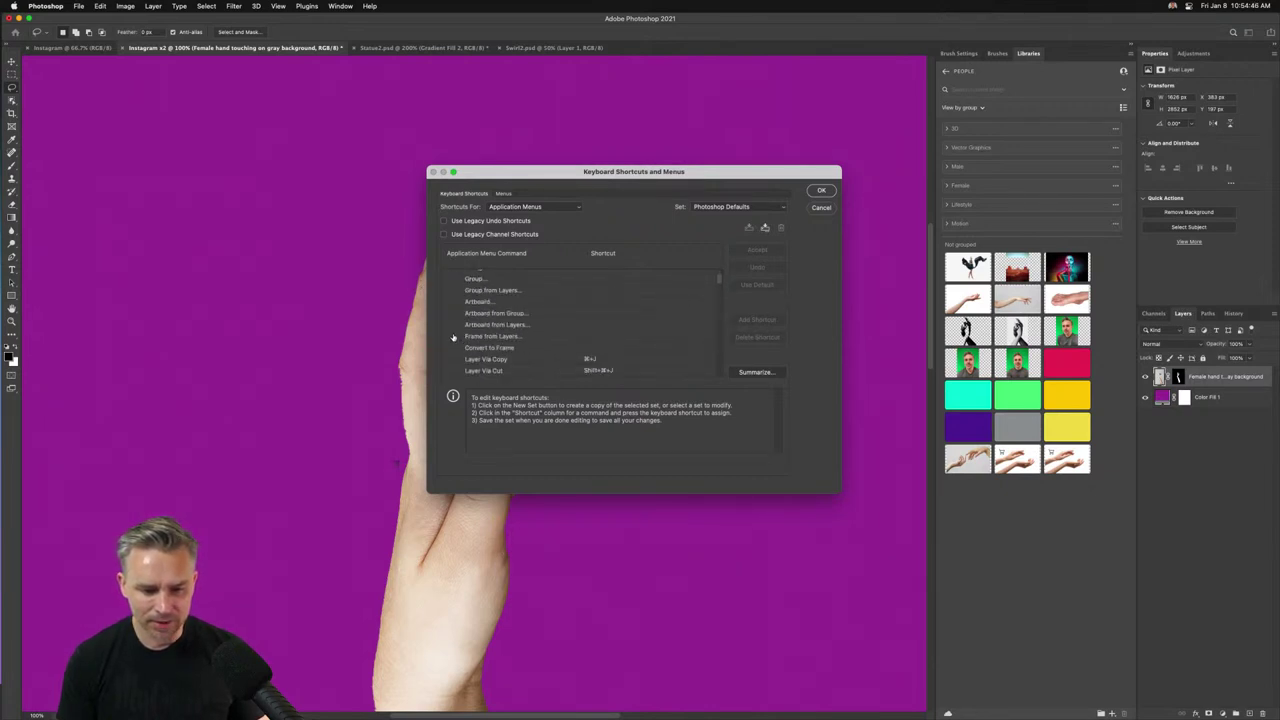
pyautogui.scroll(-10, 453, 338)
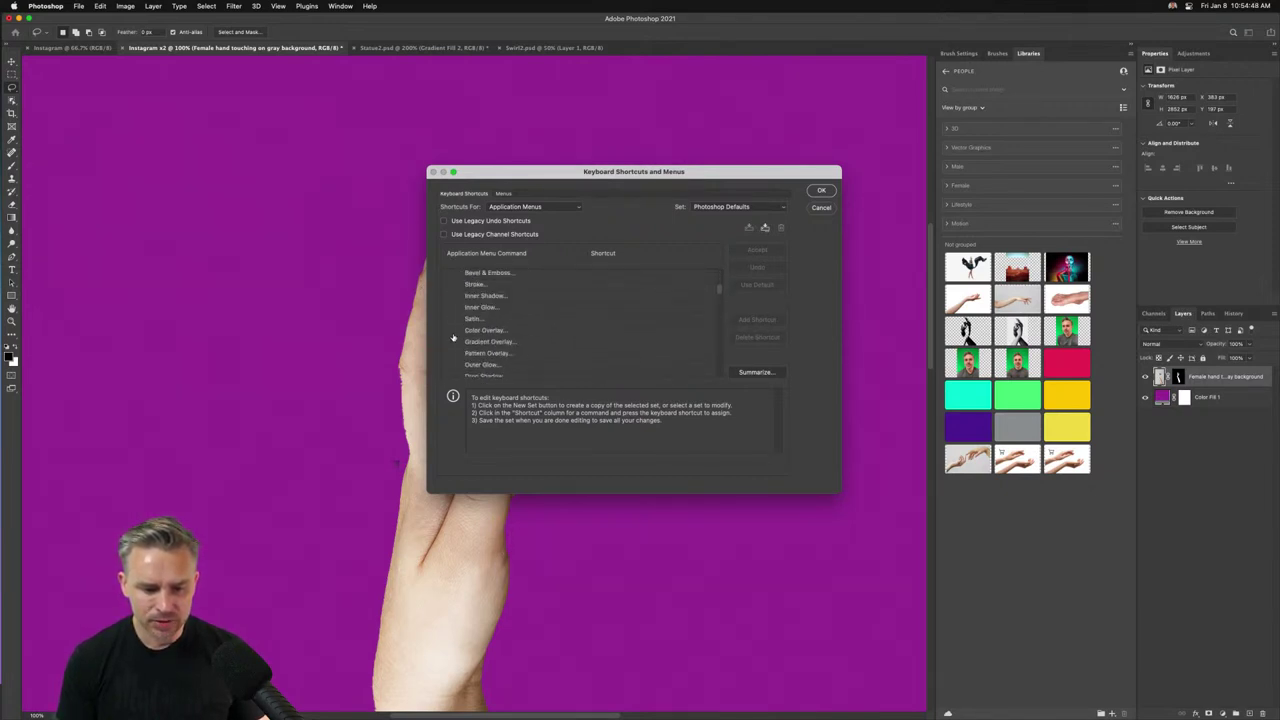
pyautogui.scroll(-5, 453, 338)
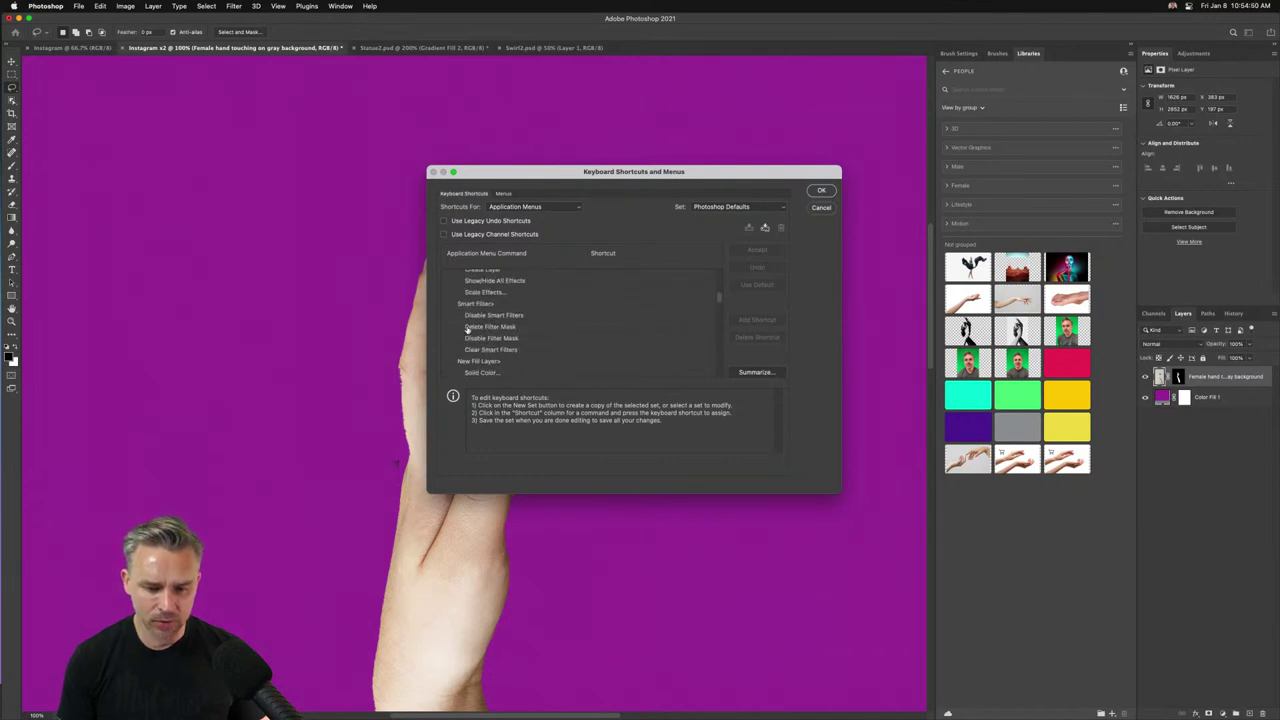
pyautogui.scroll(-10, 456, 327)
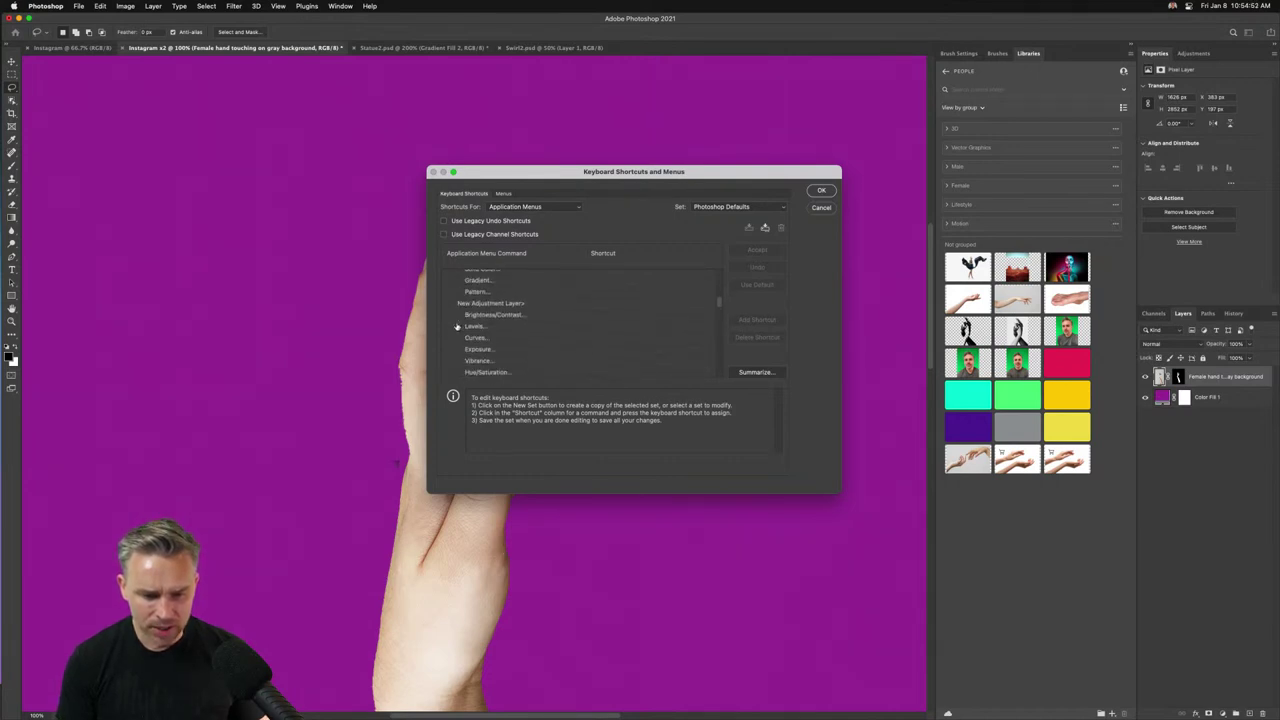
pyautogui.scroll(-5, 456, 327)
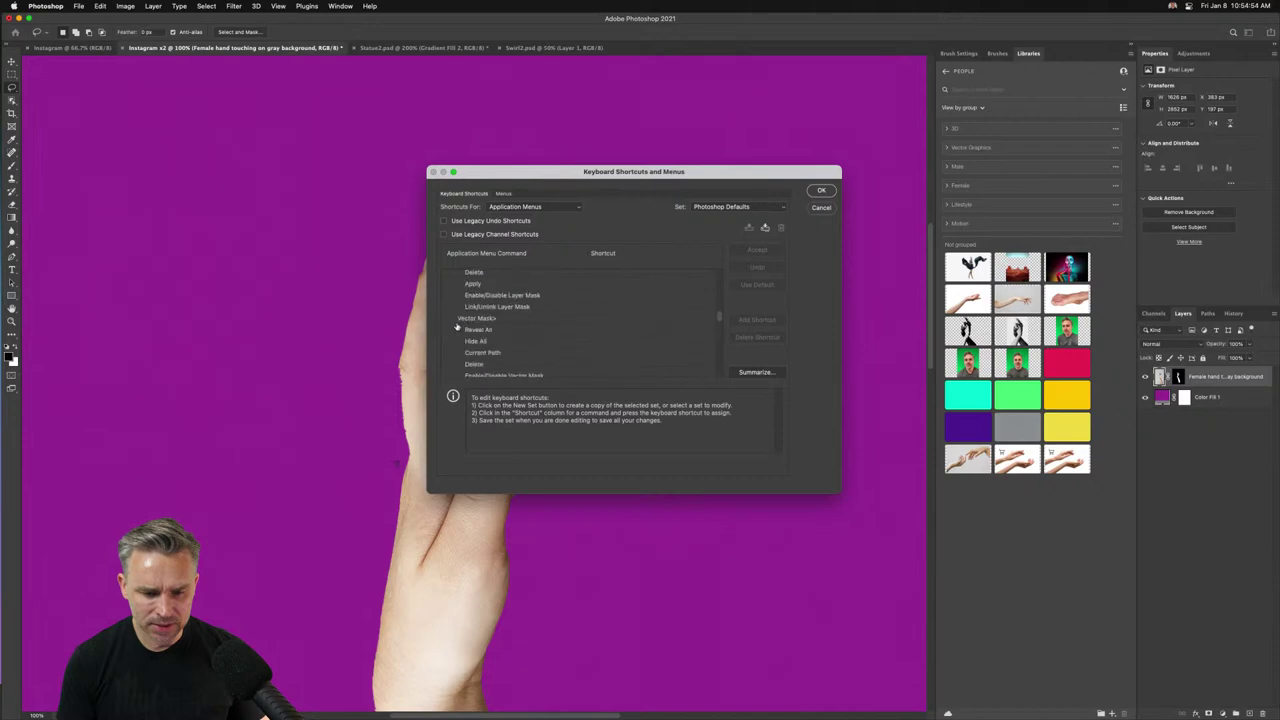
pyautogui.scroll(-5, 456, 327)
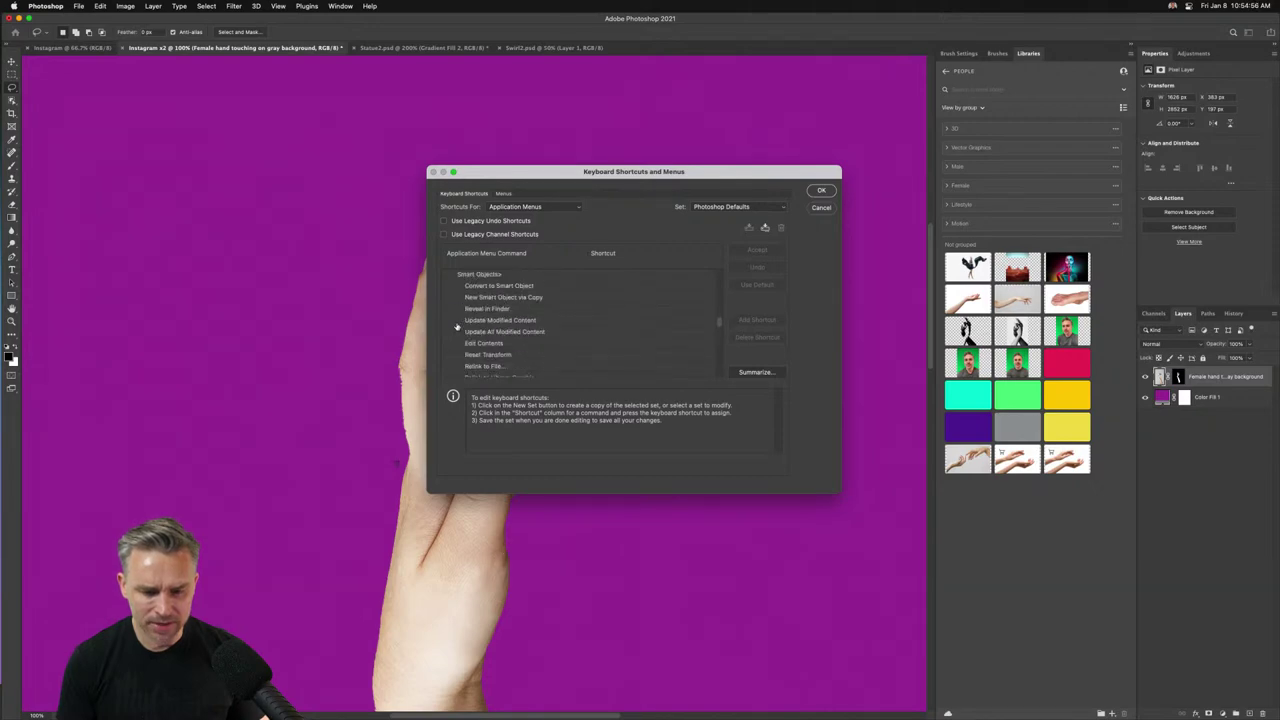
pyautogui.click(592, 286)
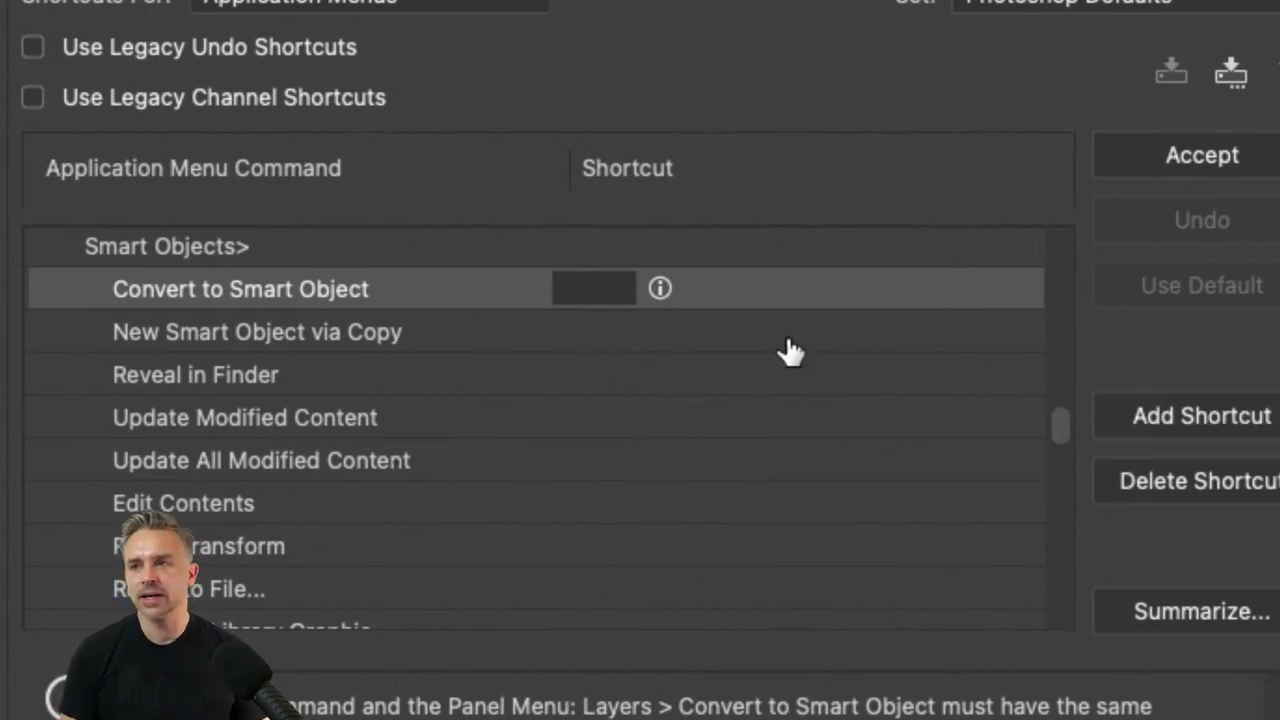
pyautogui.press('ctrl+alt+super+s')
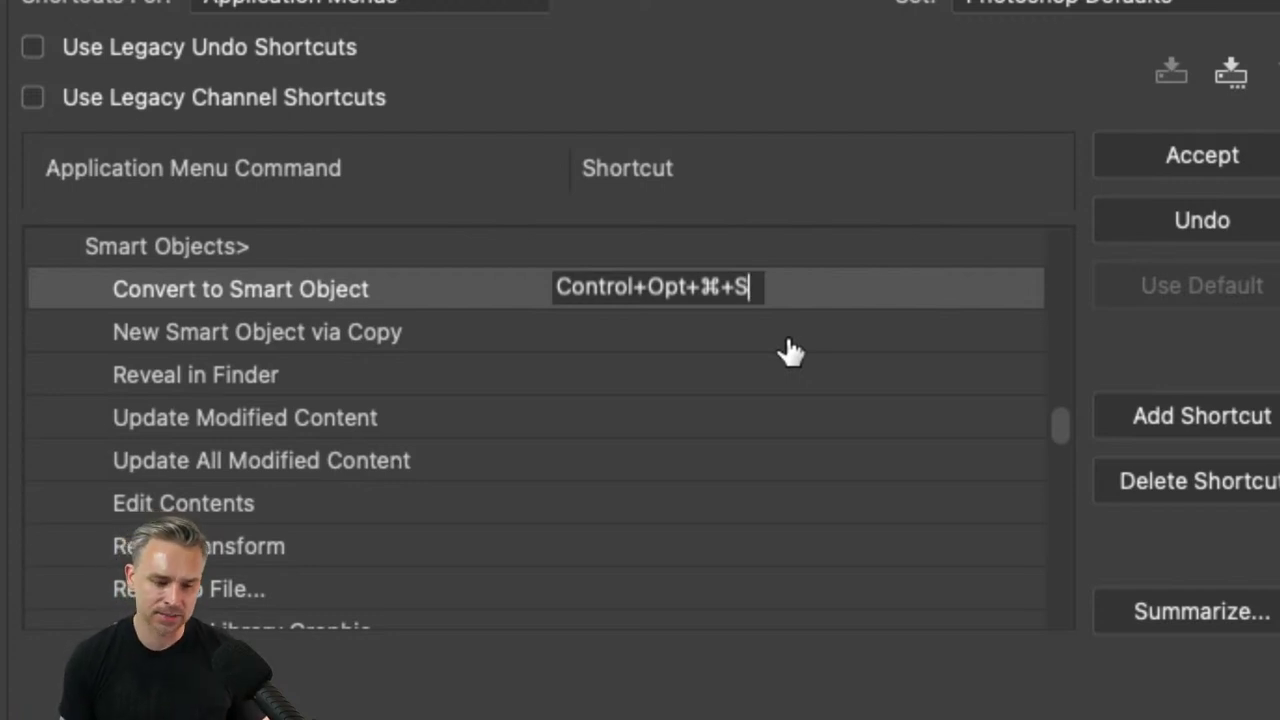
pyautogui.press('Return')
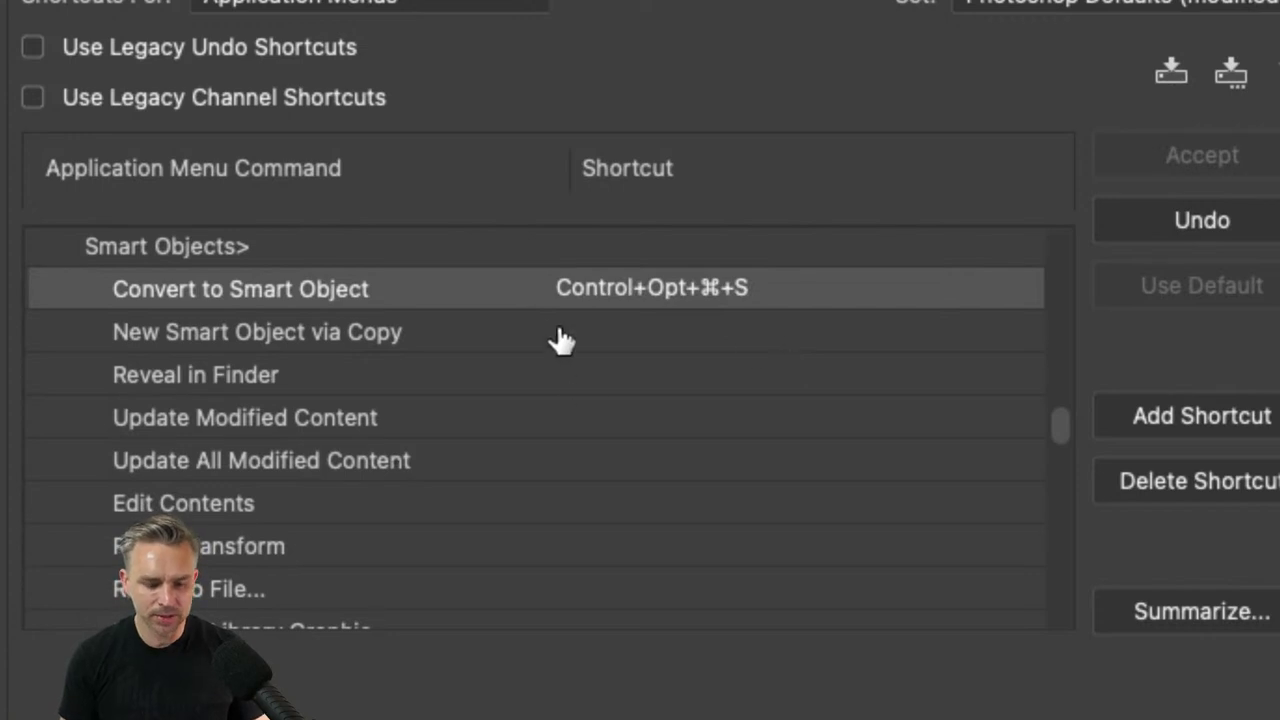
# Assign the shortcut Control+Opt+⌘+T to the Window Arrange command Tile.
pyautogui.moveTo(1056, 432); pyautogui.dragTo(1068, 634)
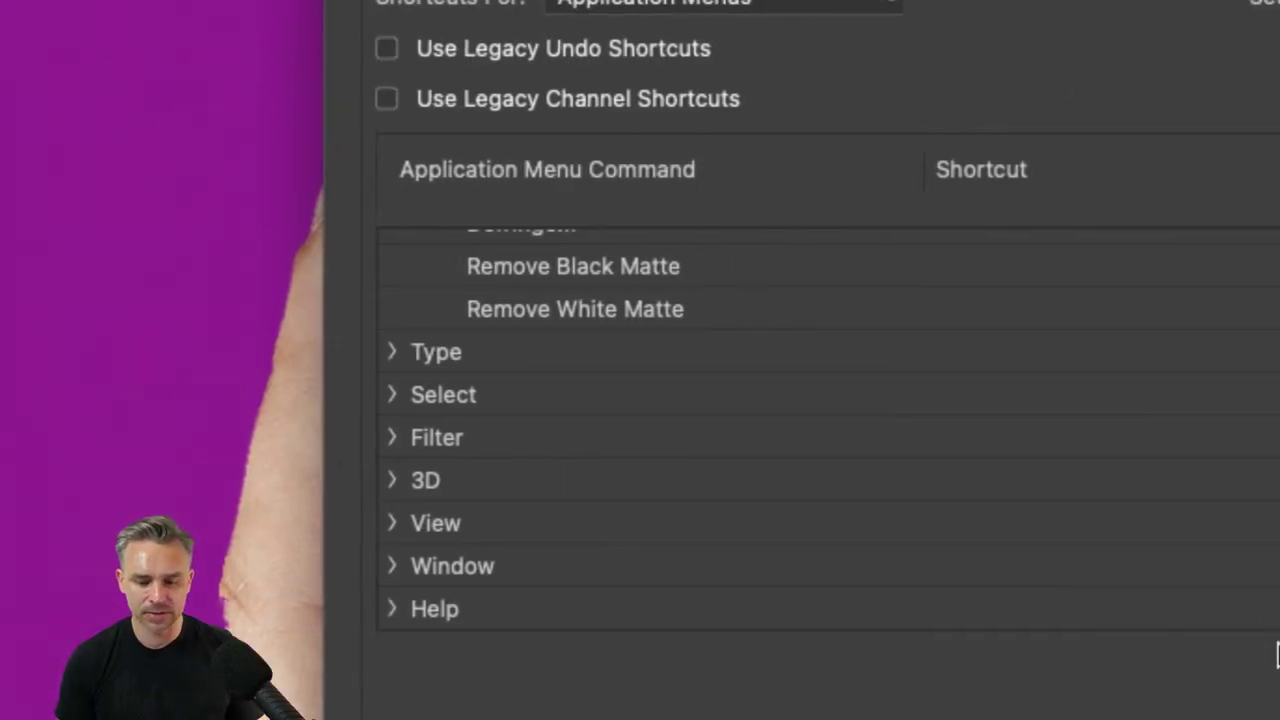
pyautogui.click(116, 566)
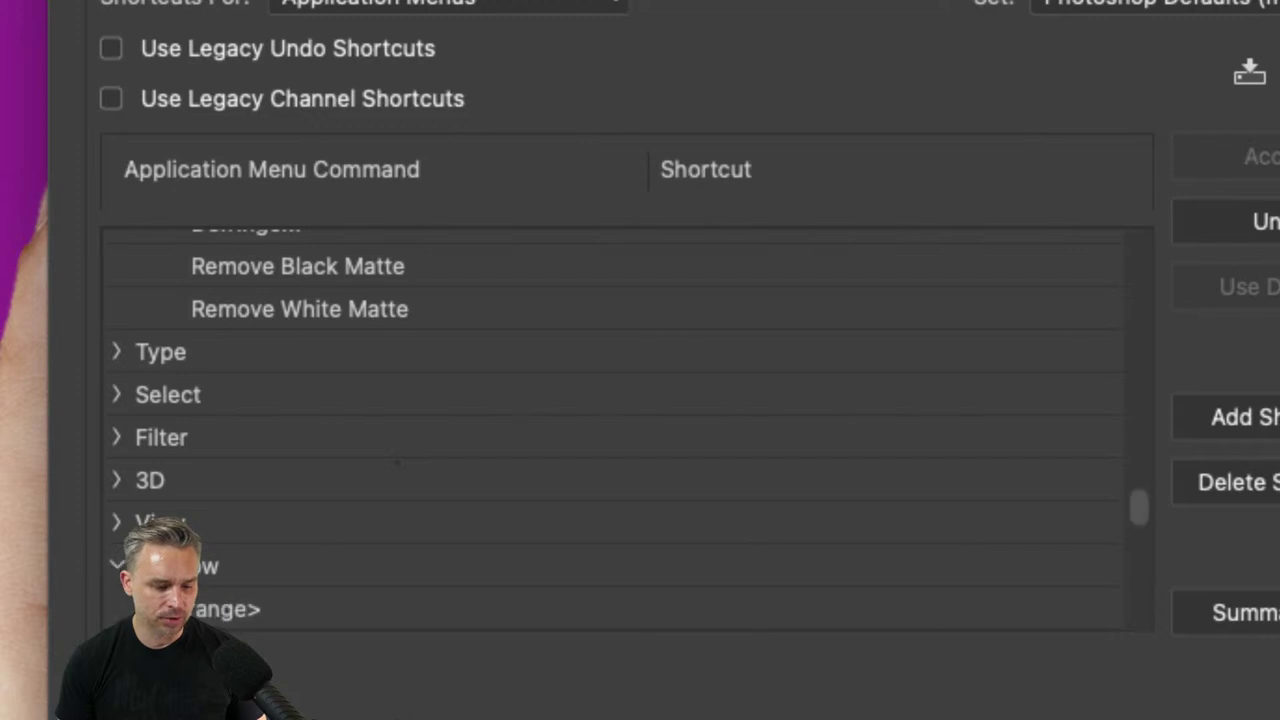
pyautogui.scroll(-8, 266, 549)
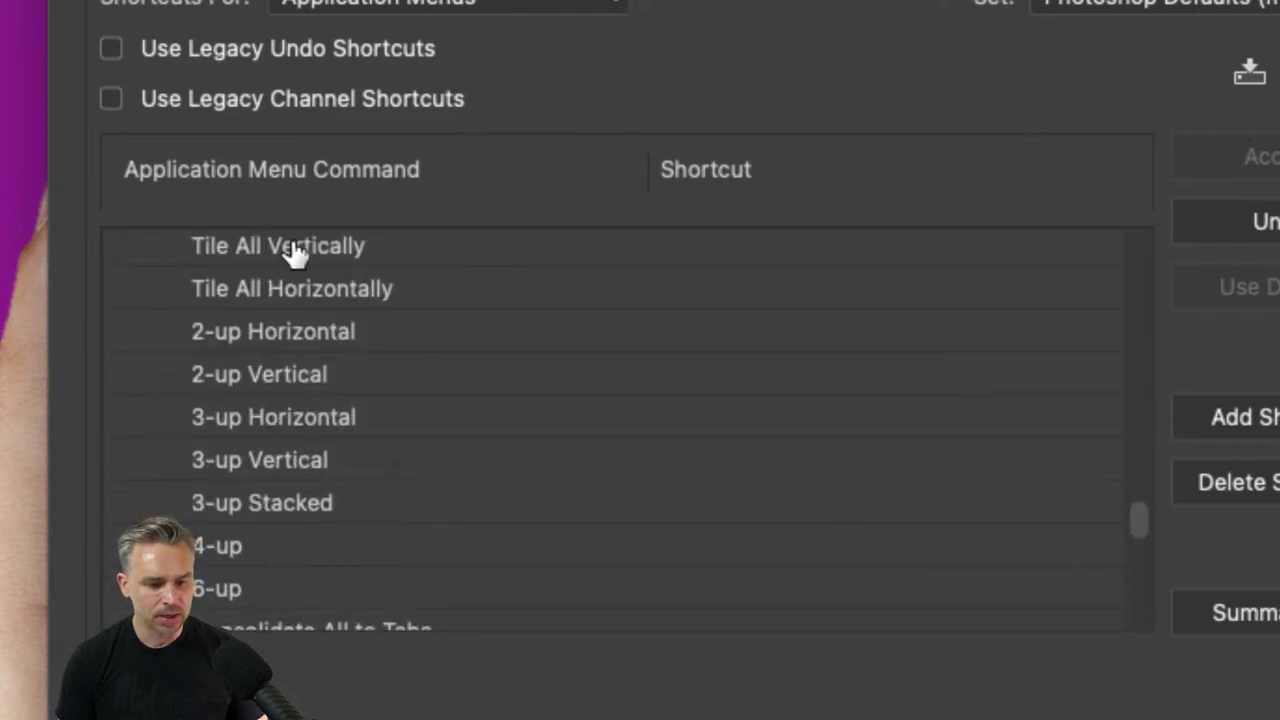
pyautogui.scroll(1, 305, 300)
pyautogui.scroll(-3, 295, 345)
pyautogui.scroll(-5, 295, 345)
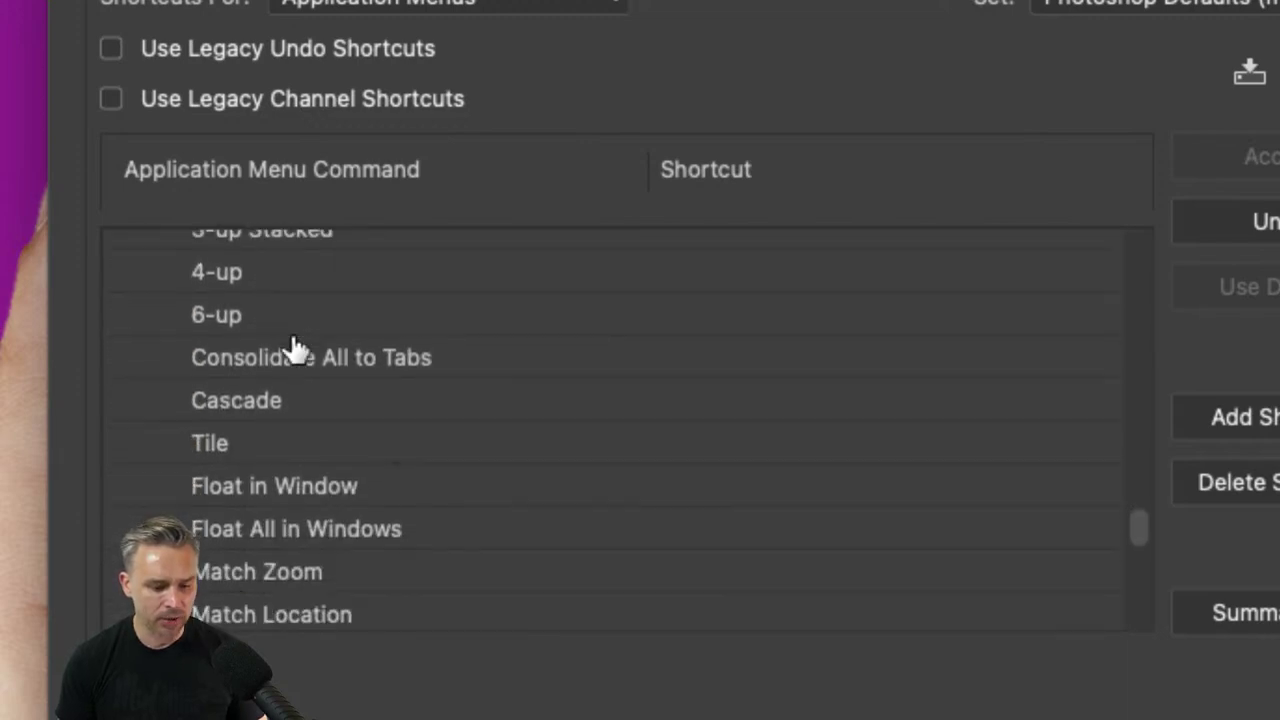
pyautogui.click(308, 400)
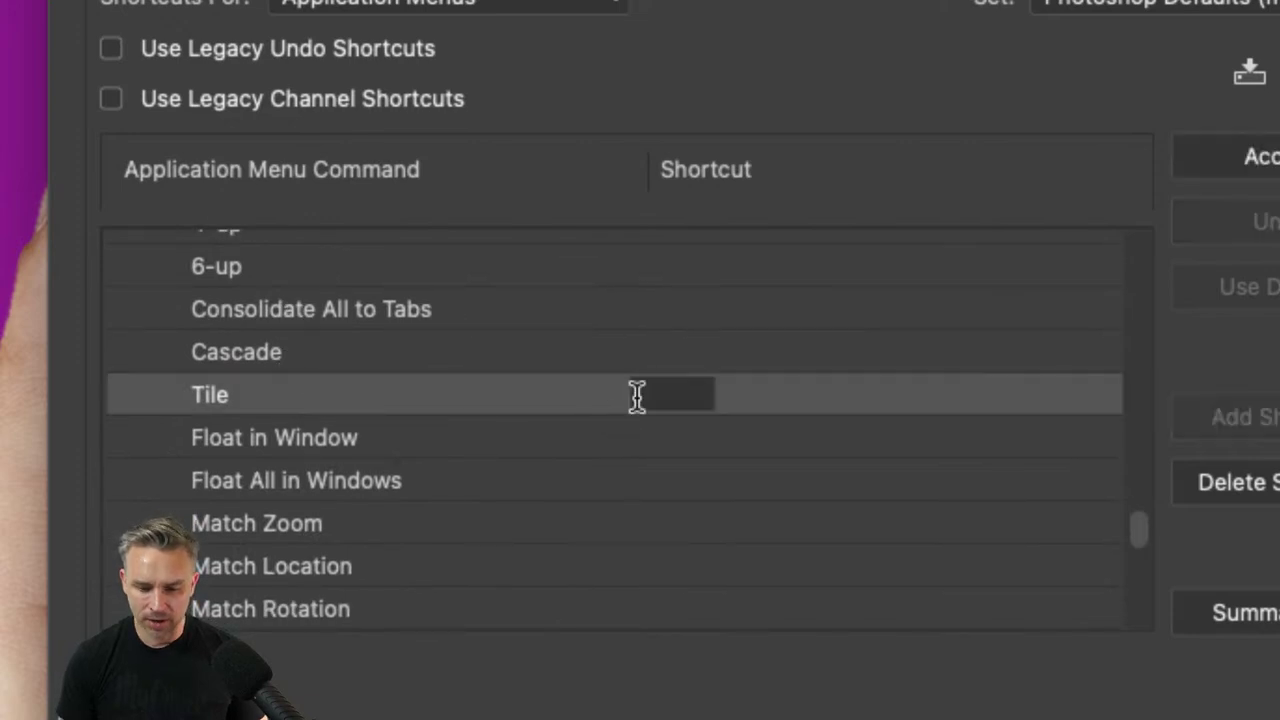
pyautogui.press('ctrl+alt+super+t')
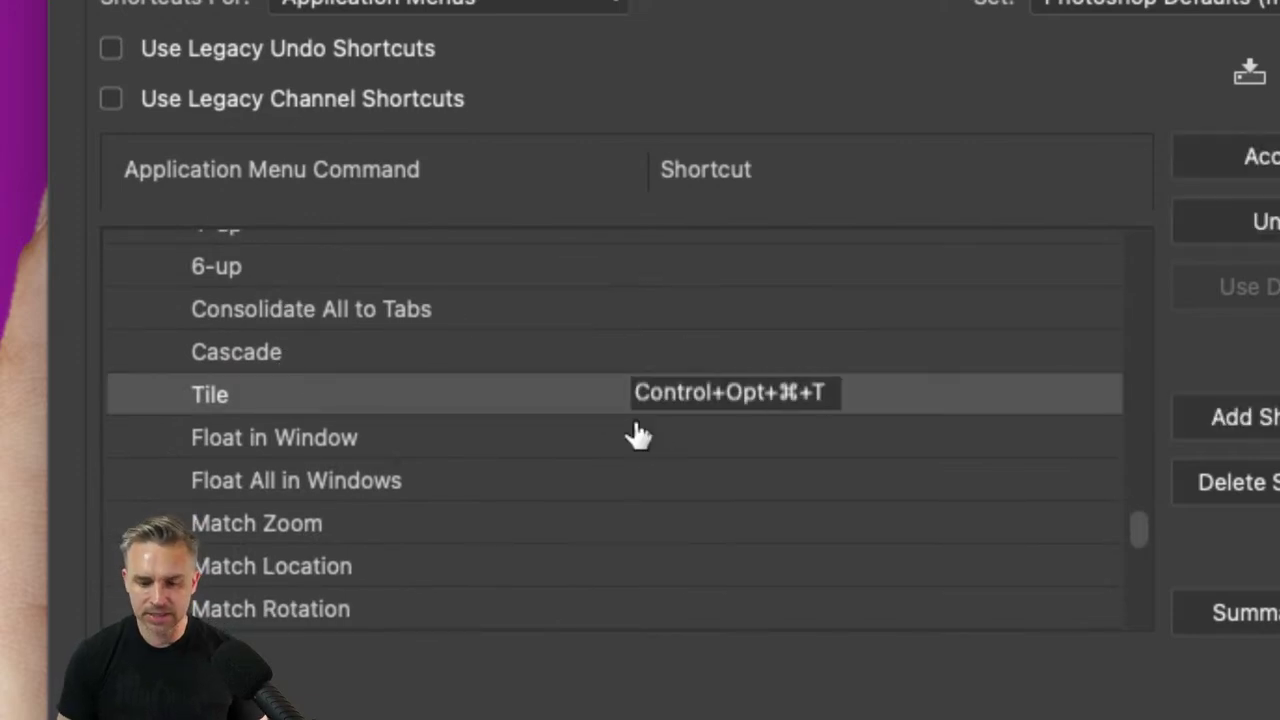
pyautogui.click(690, 352)
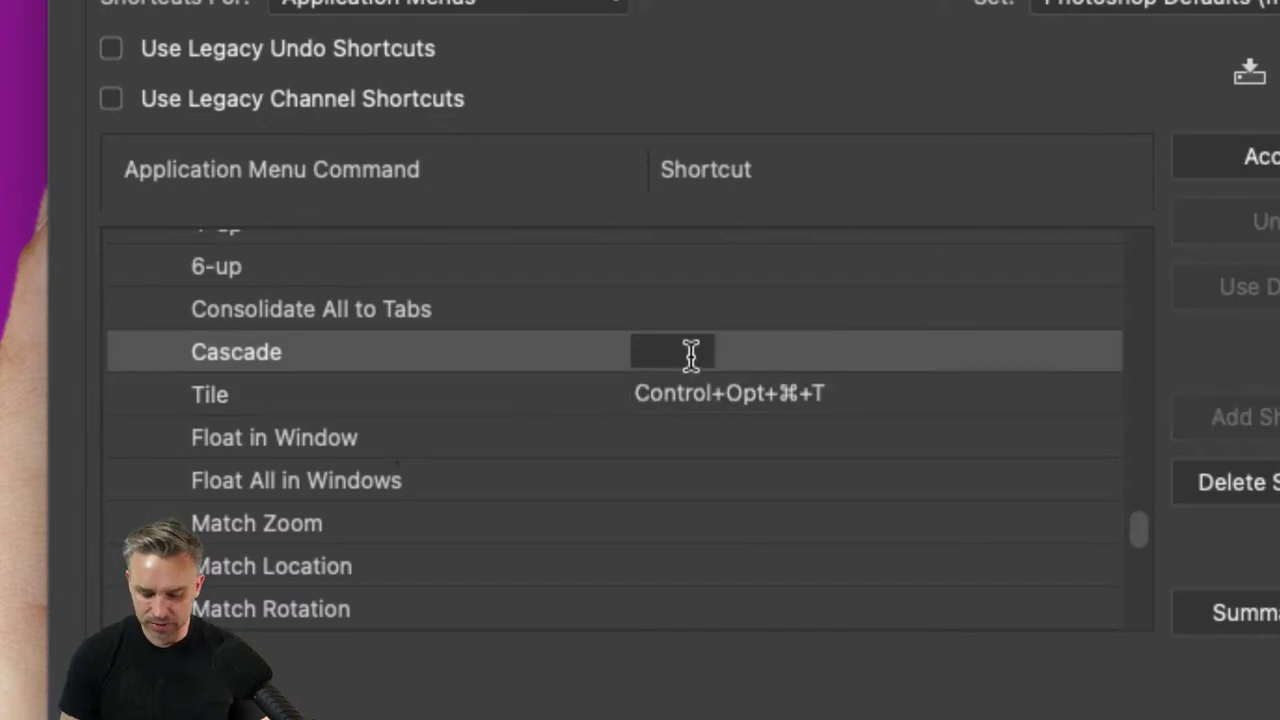
pyautogui.press('ctrl+alt+super+r')
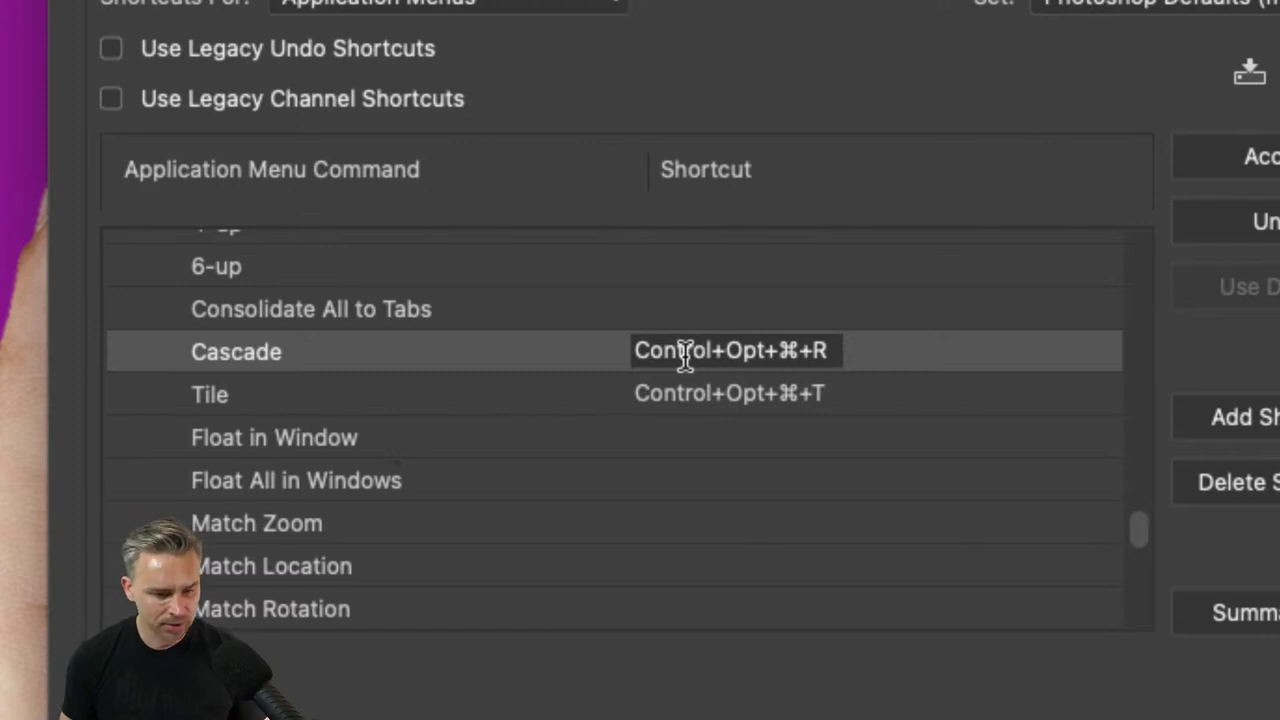
pyautogui.moveTo(638, 350); pyautogui.dragTo(849, 362)
pyautogui.press('BackSpace')
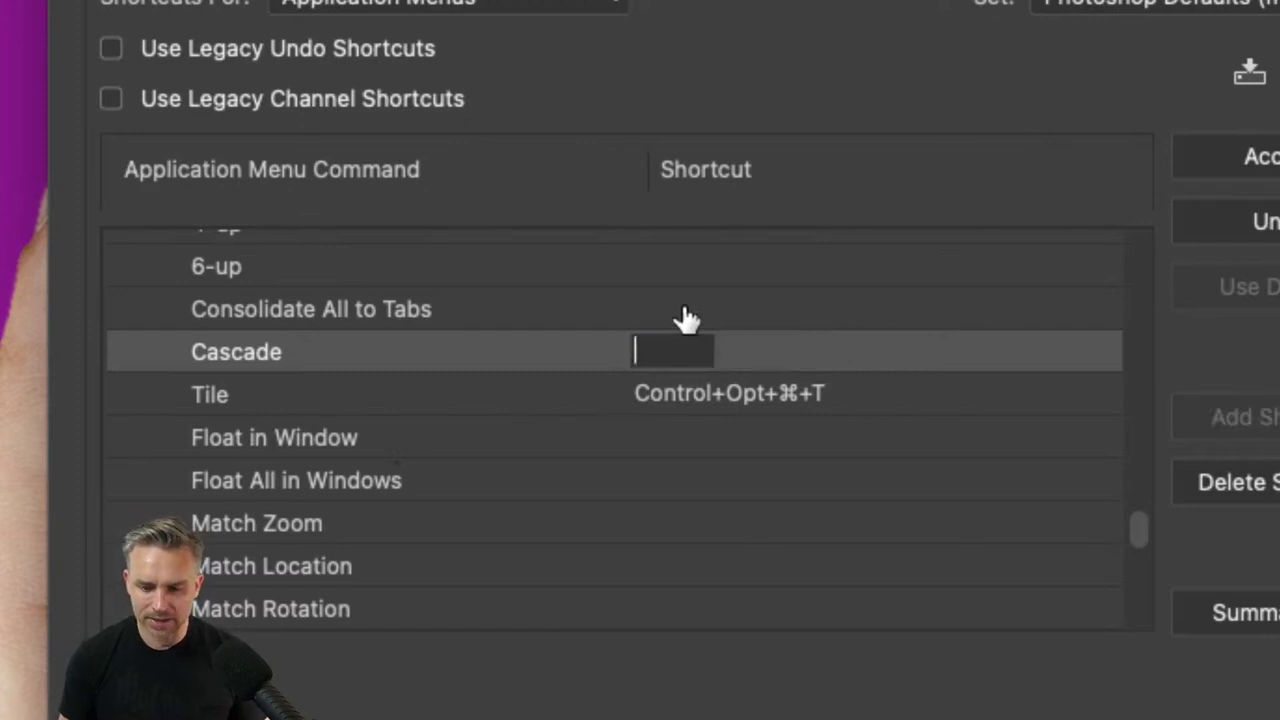
# Assign the shortcut Control+Opt+⌘+R to Consolidate All to Tabs and apply the shortcut changes.
pyautogui.click(683, 309)
pyautogui.press('ctrl+alt+super+r')
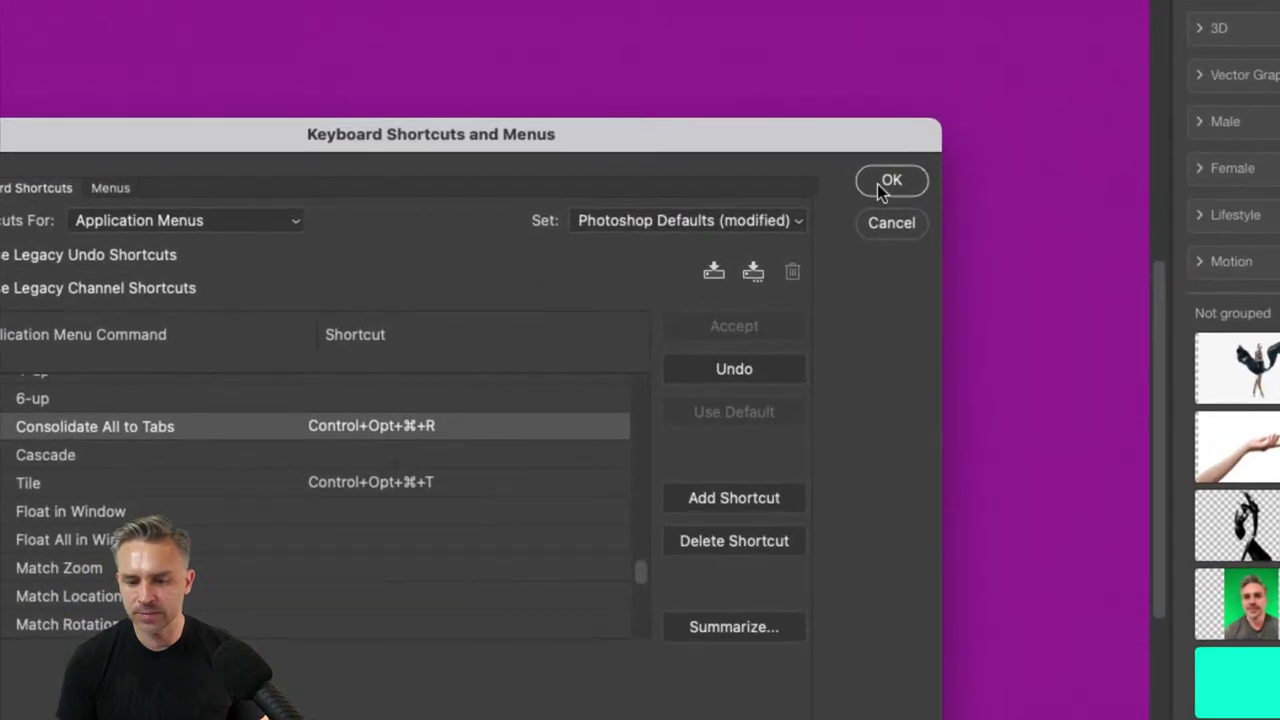
pyautogui.click(821, 190)
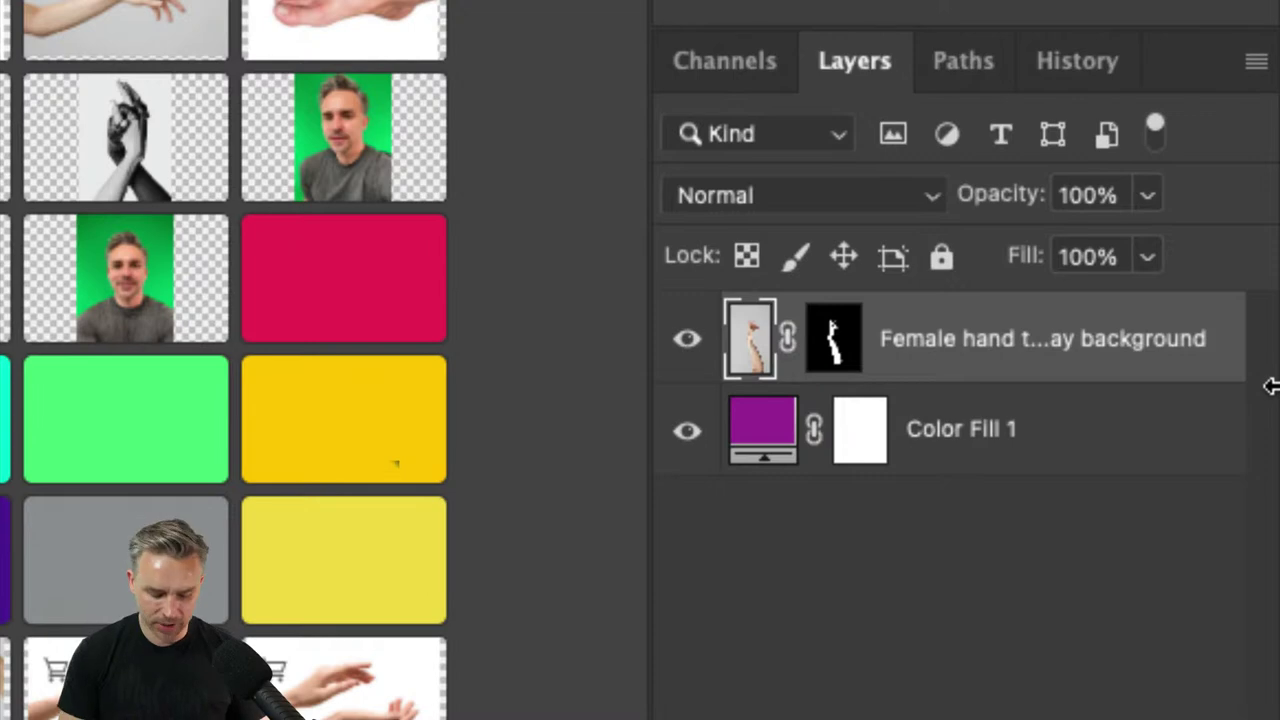
# Convert the masked hand layer to a smart object using its custom shortcut.
pyautogui.hotkey('ctrl', 'shift', 'alt', 's')
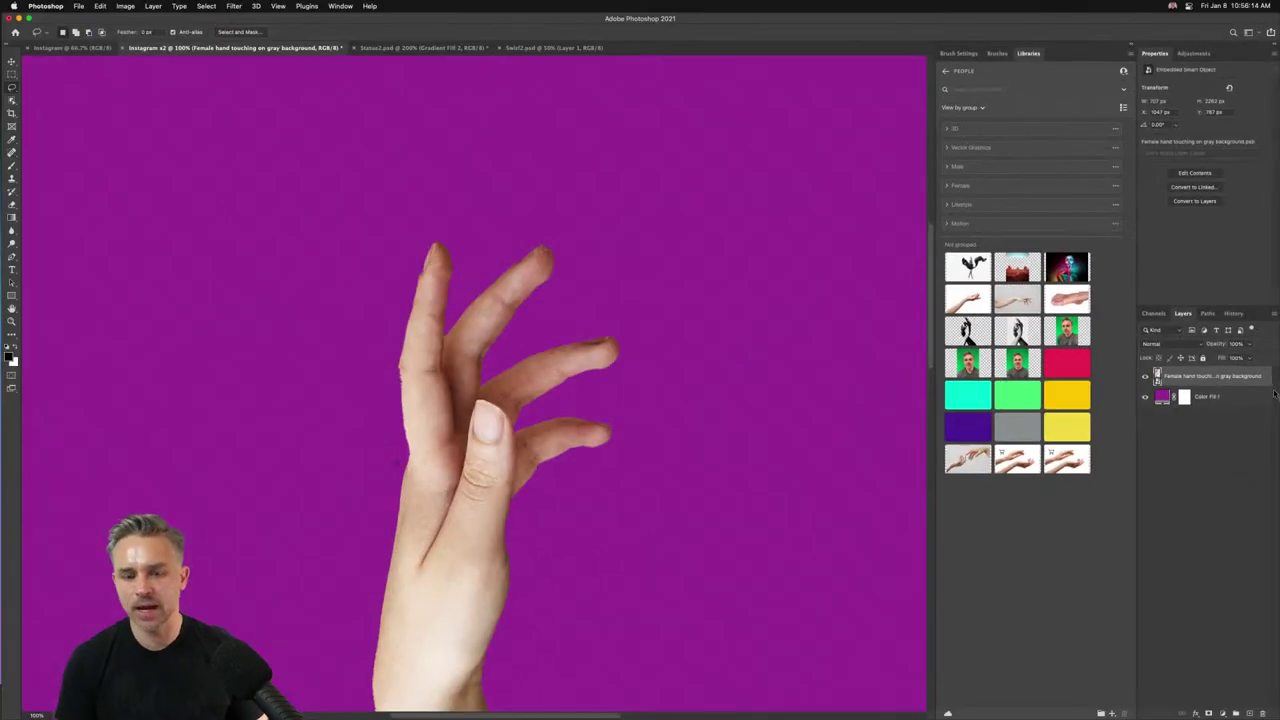
# Tile all open documents, switch to the Move tool and consolidate the documents back into tabs.
pyautogui.hotkey('ctrl', 'alt', 't')
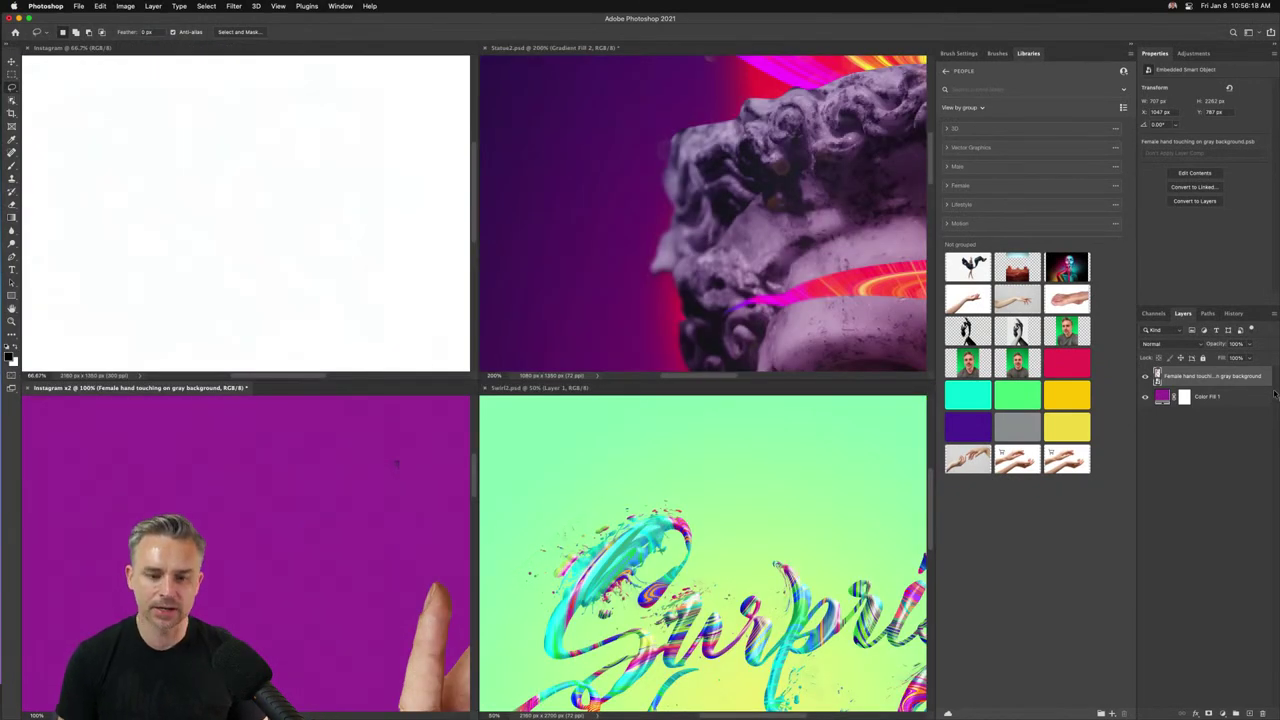
pyautogui.press('v')
pyautogui.hotkey('ctrl', 'alt', 'shift', 't')
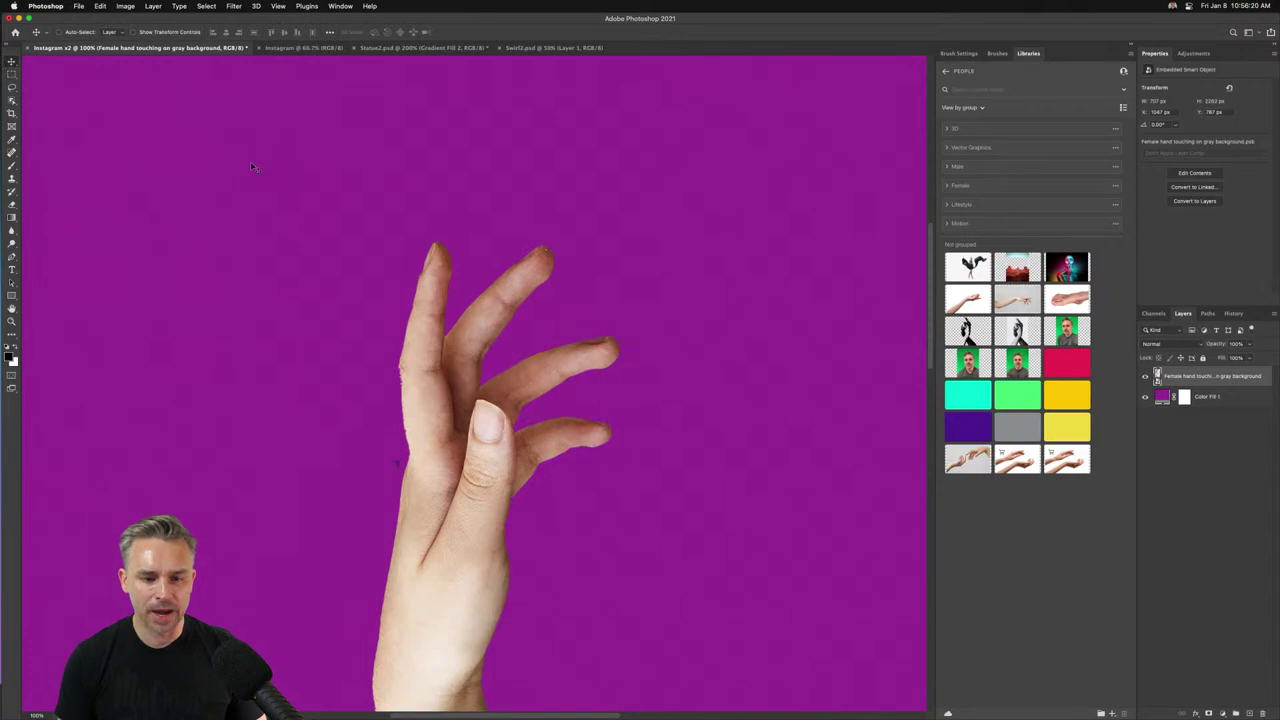
# Tile the documents again and consolidate them into tabs with Statue2.psd as the active document.
pyautogui.hotkey('ctrl', 'alt', 't')
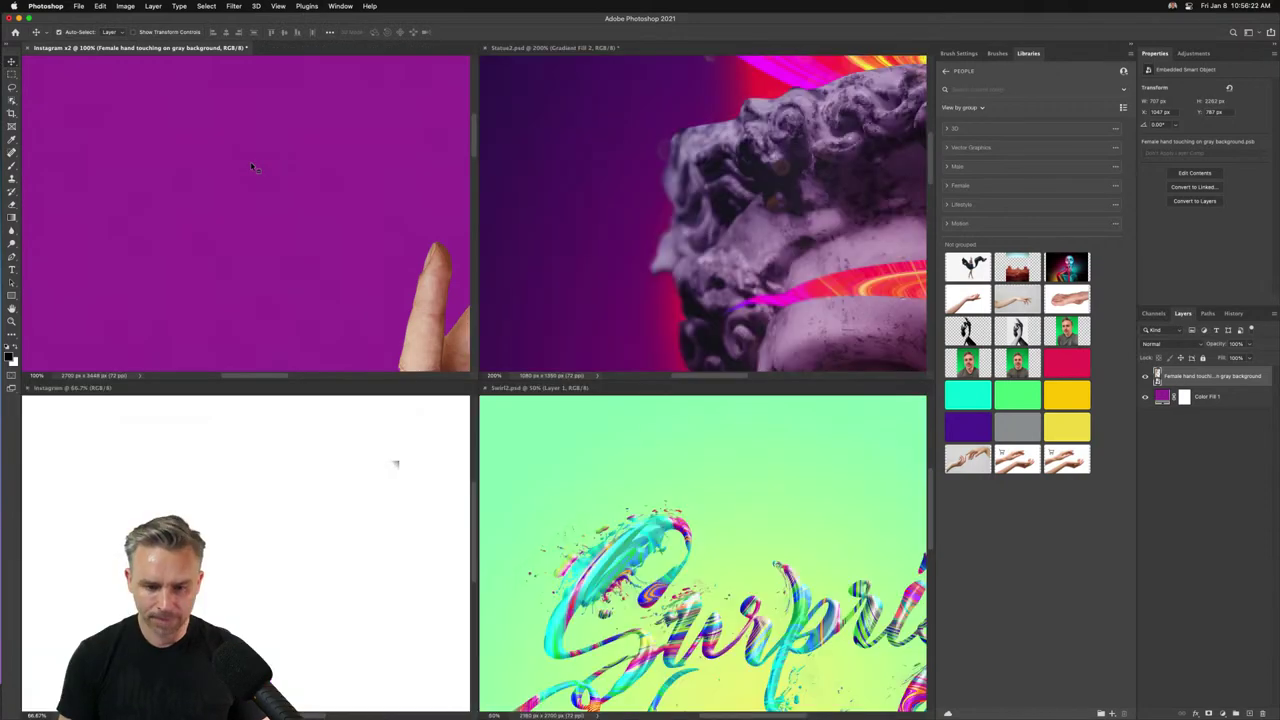
pyautogui.click(552, 222)
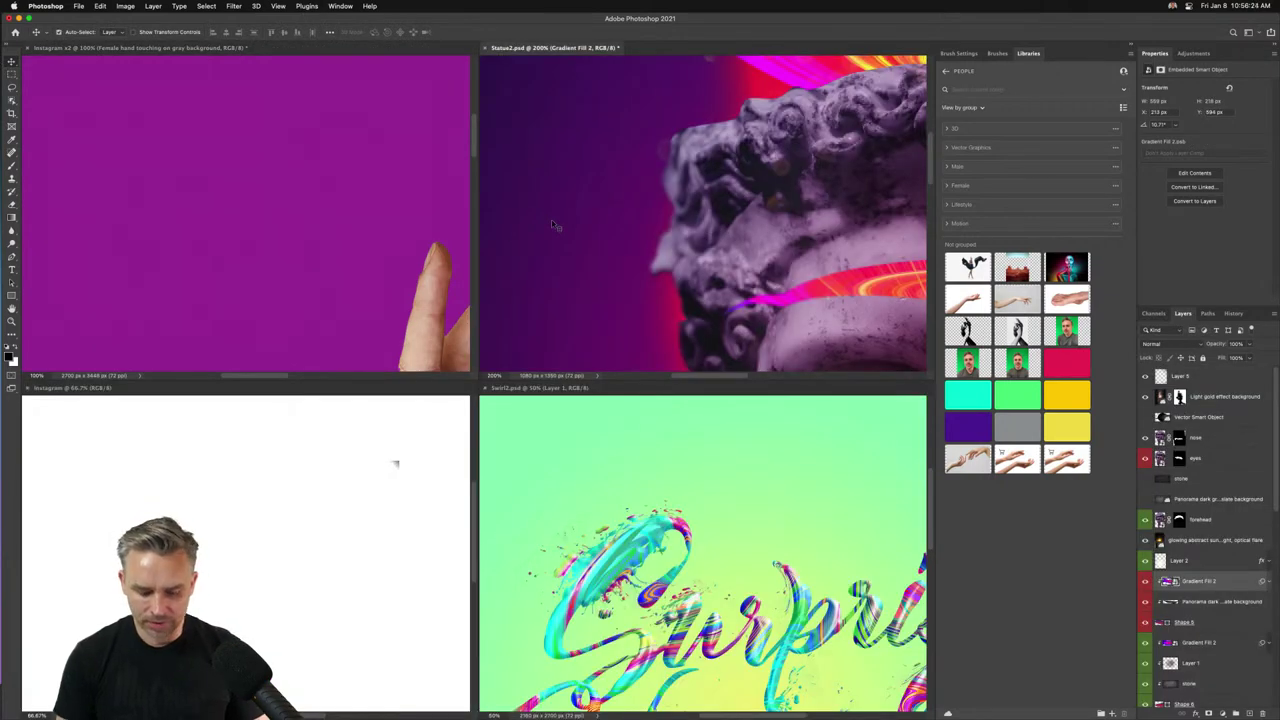
pyautogui.hotkey('ctrl', 'alt', 'shift', 't')
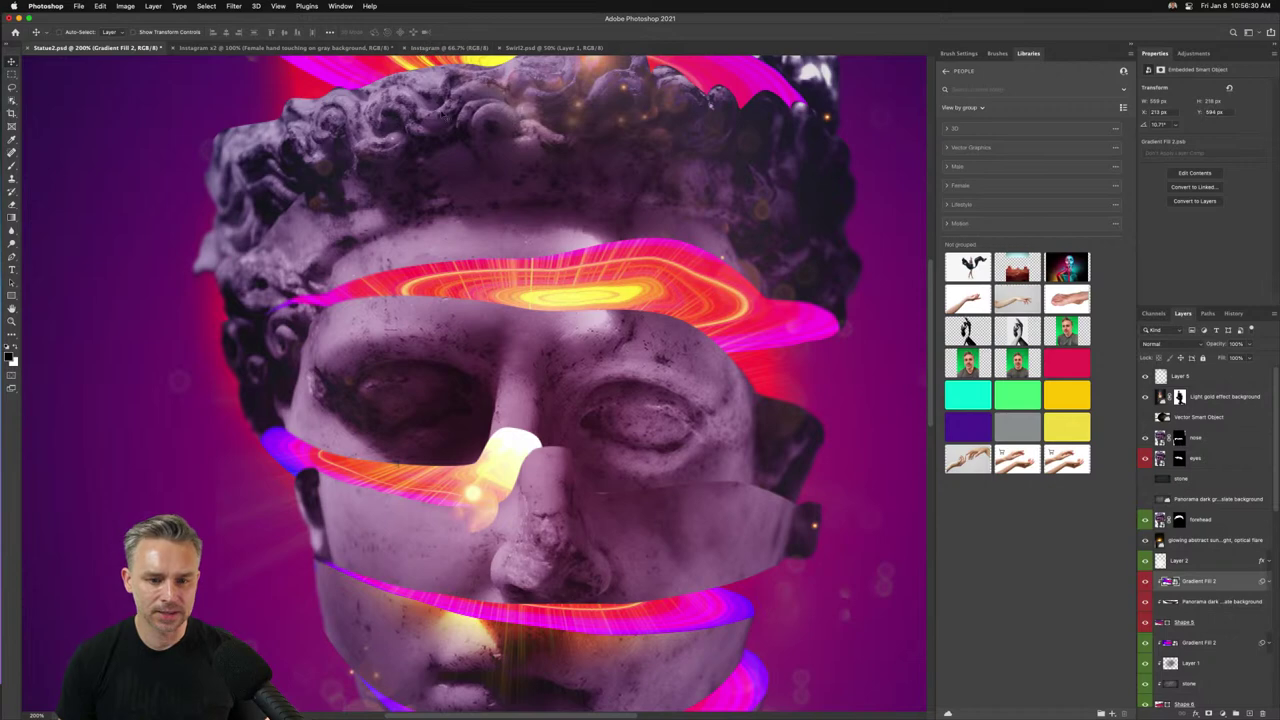
# Tile the documents, close the blank Instagram document and make Instagram x2 active.
pyautogui.hotkey('ctrl', 'alt', 'shift', 't')
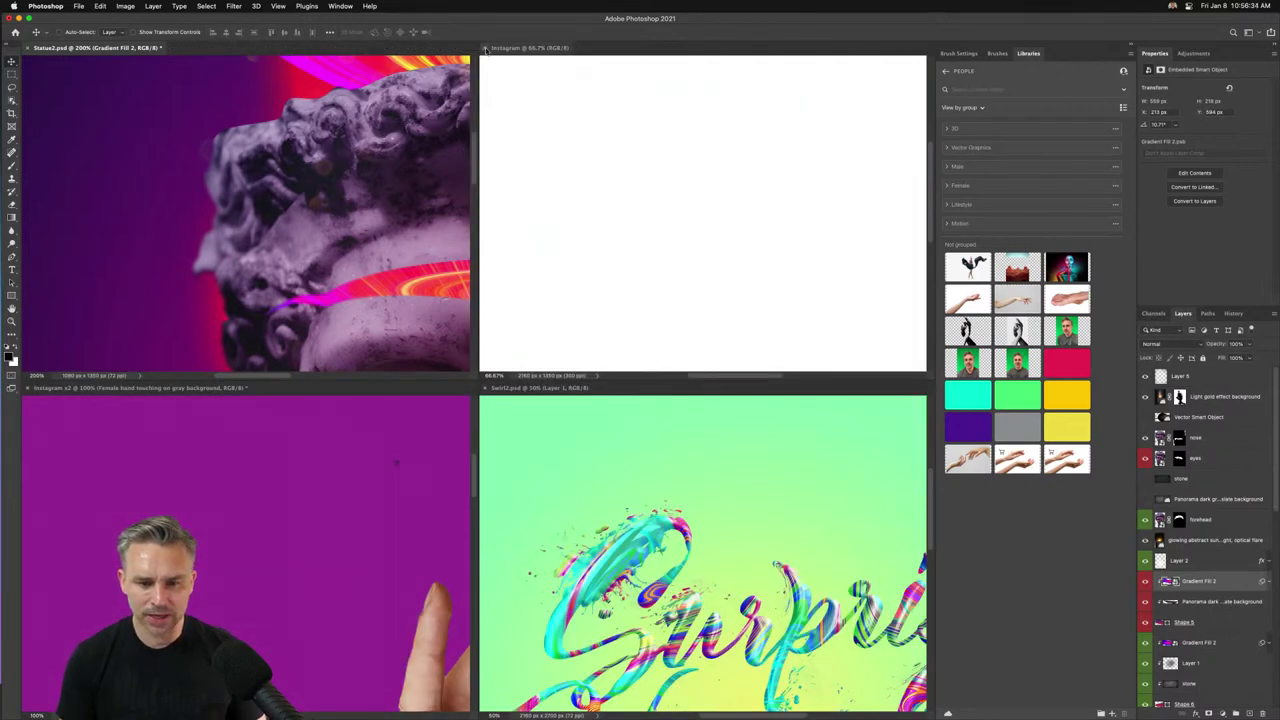
pyautogui.click(485, 48)
pyautogui.click(91, 480)
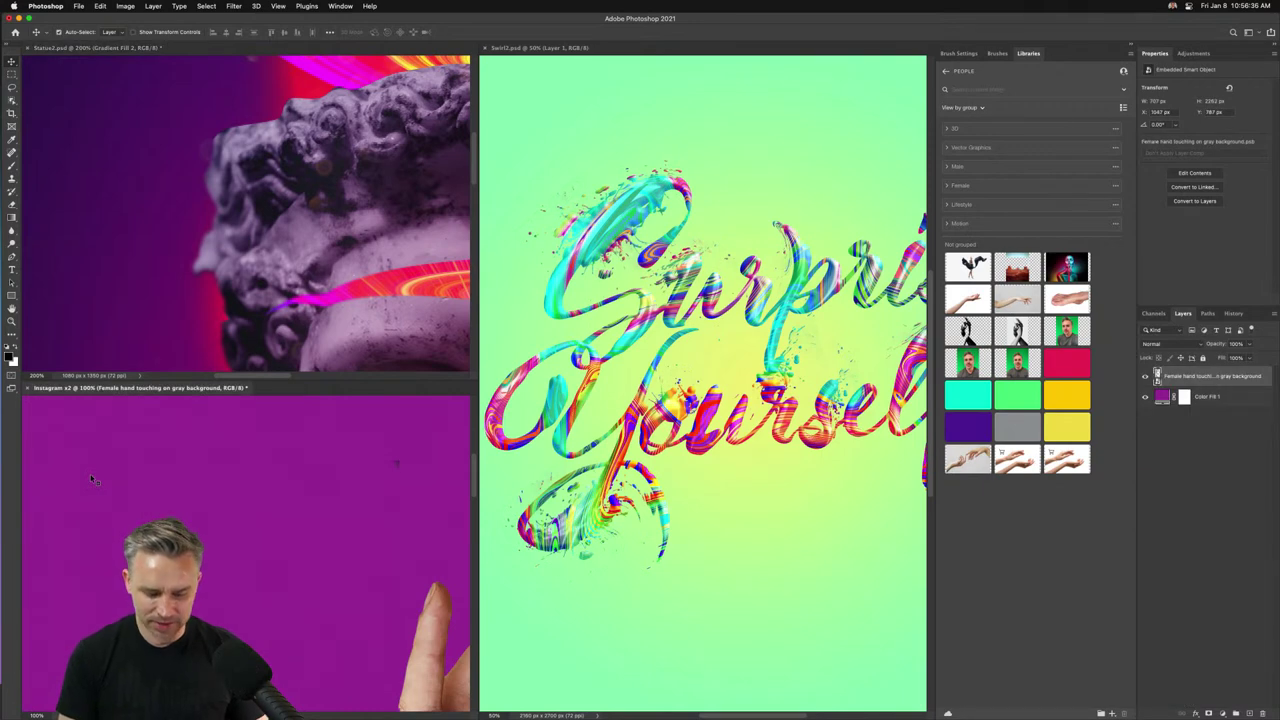
# Consolidate all open documents back into tabs and bring the hand's fingers and wrist in Instagram x2 into view.
pyautogui.hotkey('ctrl', 'alt', 'shift', 'c')
pyautogui.scroll(-3, 318, 218)
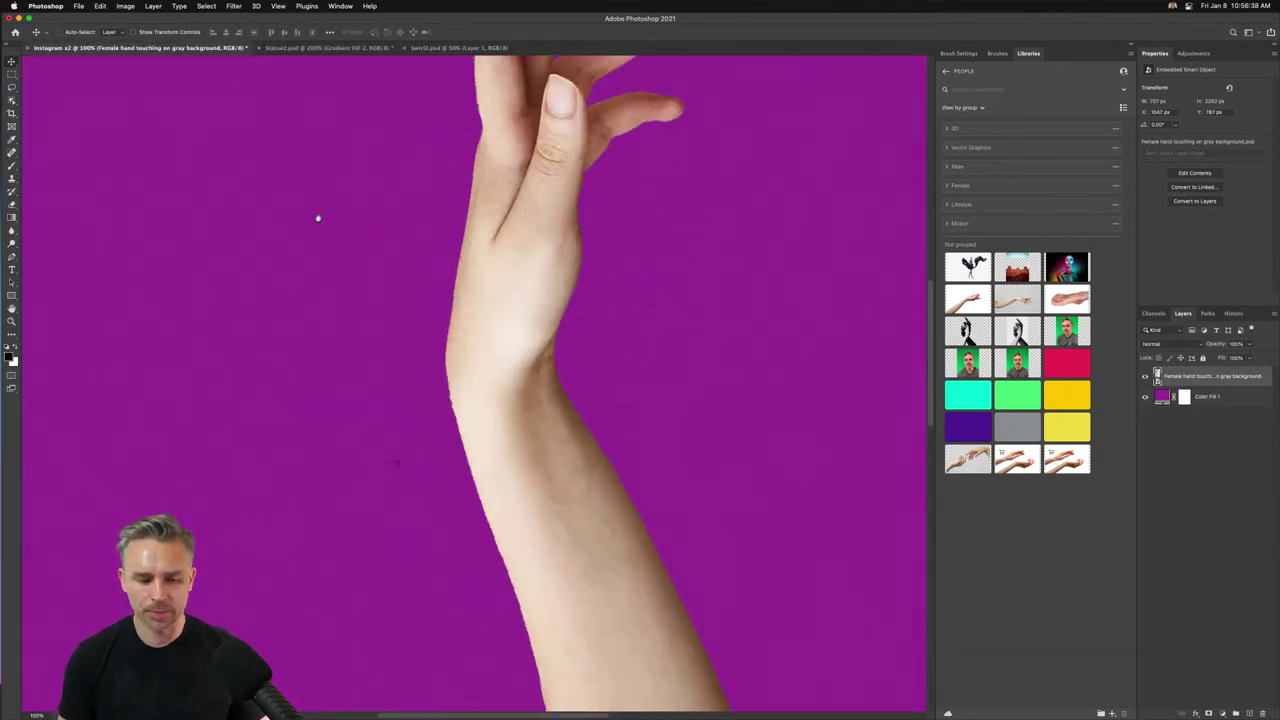
pyautogui.scroll(5, 318, 218)
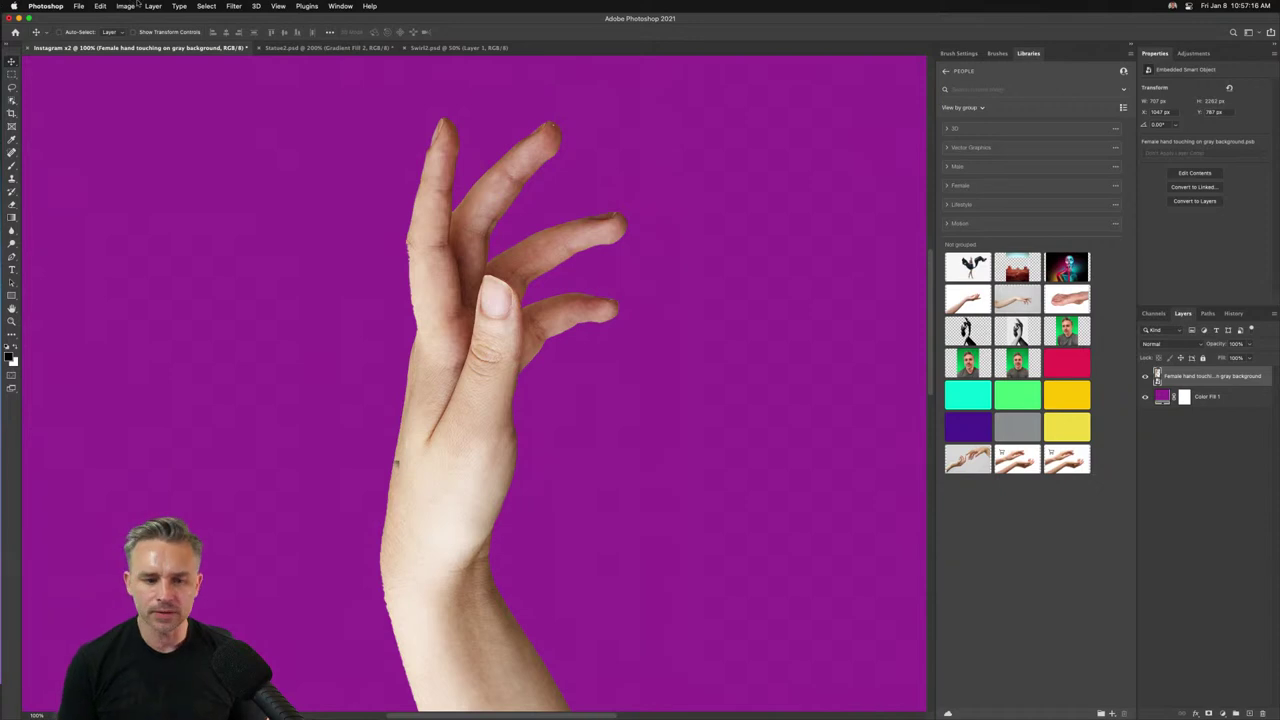
# Show the Swatches panel, move it near the top of the canvas and enlarge it.
pyautogui.click(340, 6)
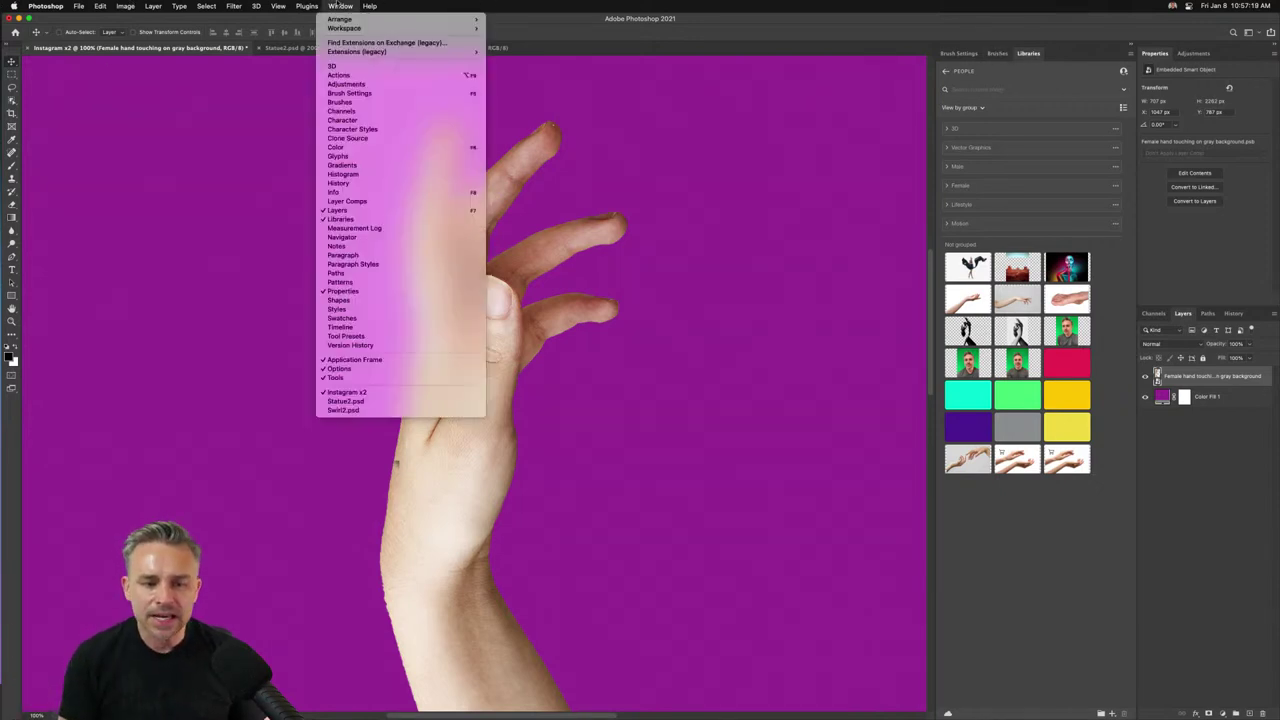
pyautogui.click(359, 318)
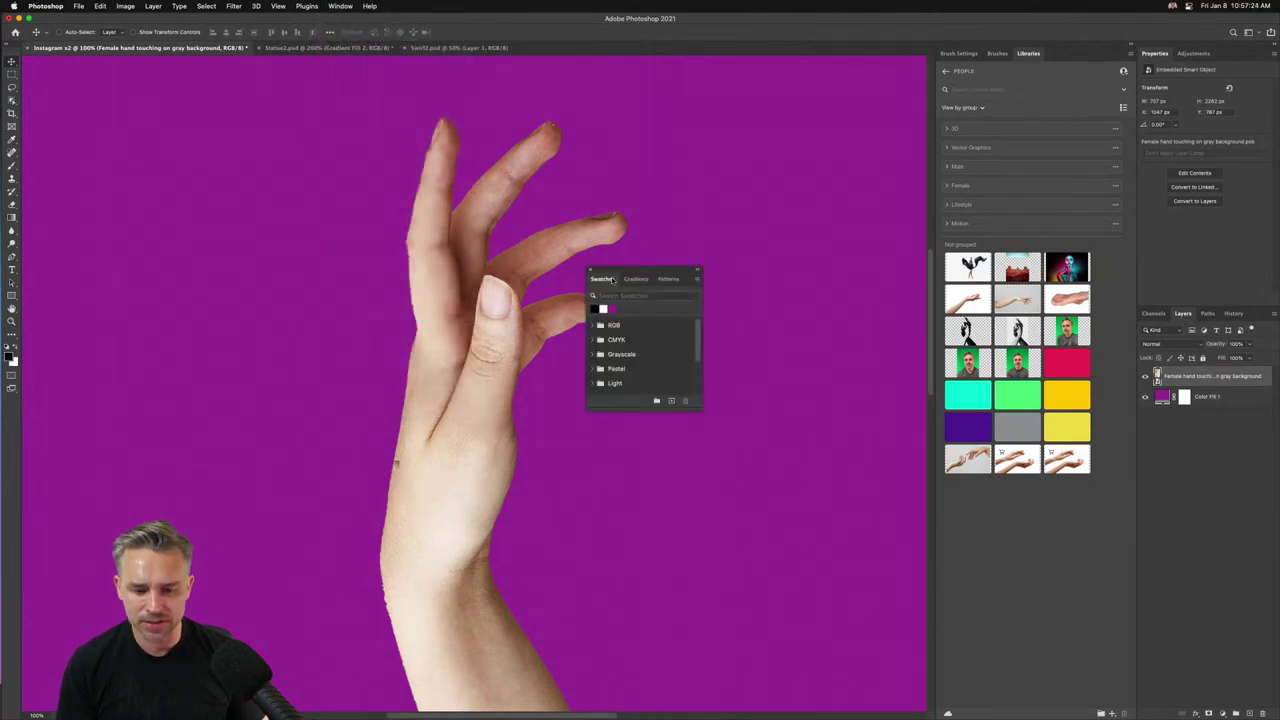
pyautogui.moveTo(612, 279); pyautogui.dragTo(476, 72)
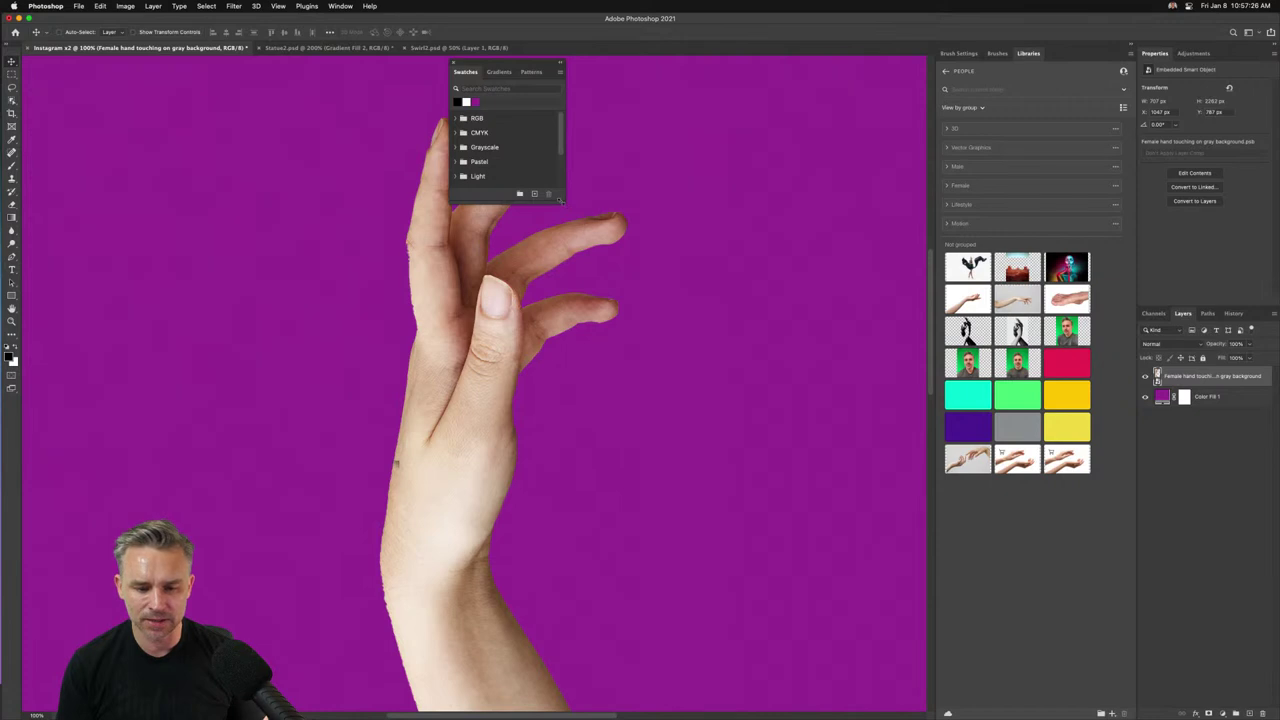
pyautogui.moveTo(560, 199); pyautogui.dragTo(784, 578)
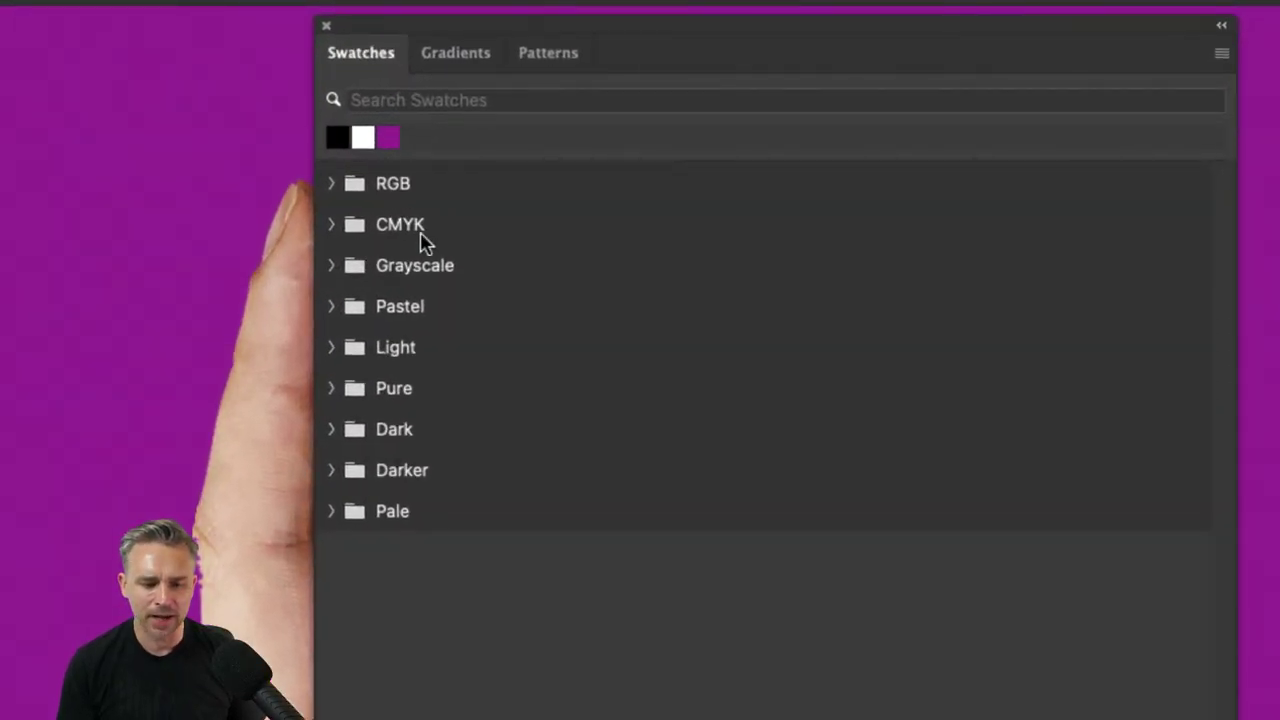
# Expand the RGB, CMYK, Grayscale, Pastel, Light and Pure swatch groups to view their colors.
pyautogui.click(333, 186)
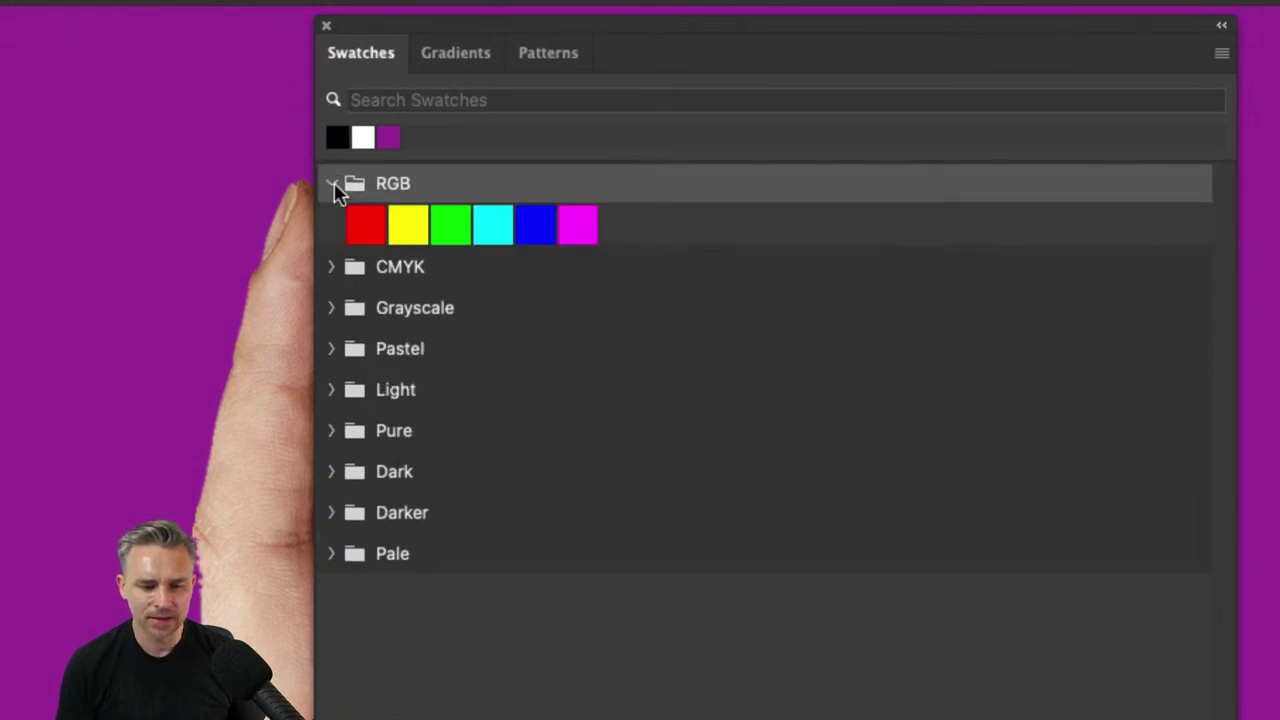
pyautogui.click(331, 270)
pyautogui.click(333, 392)
pyautogui.click(331, 350)
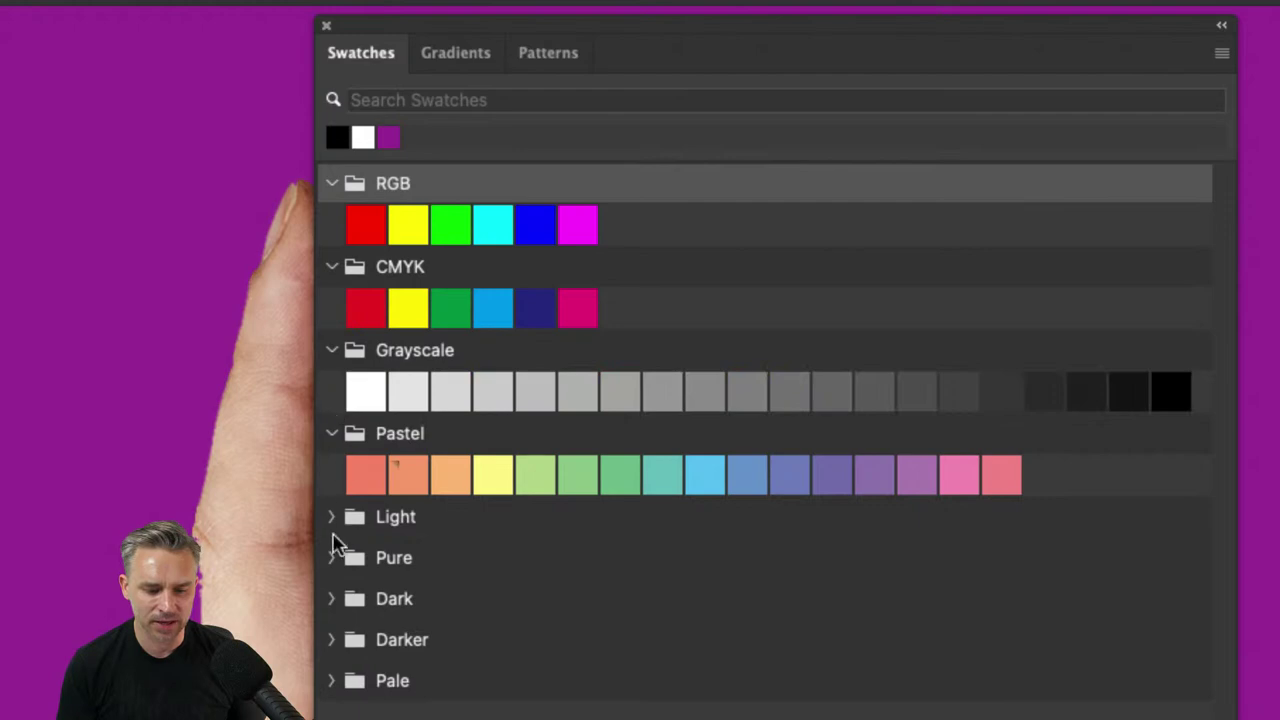
pyautogui.click(332, 516)
pyautogui.click(331, 601)
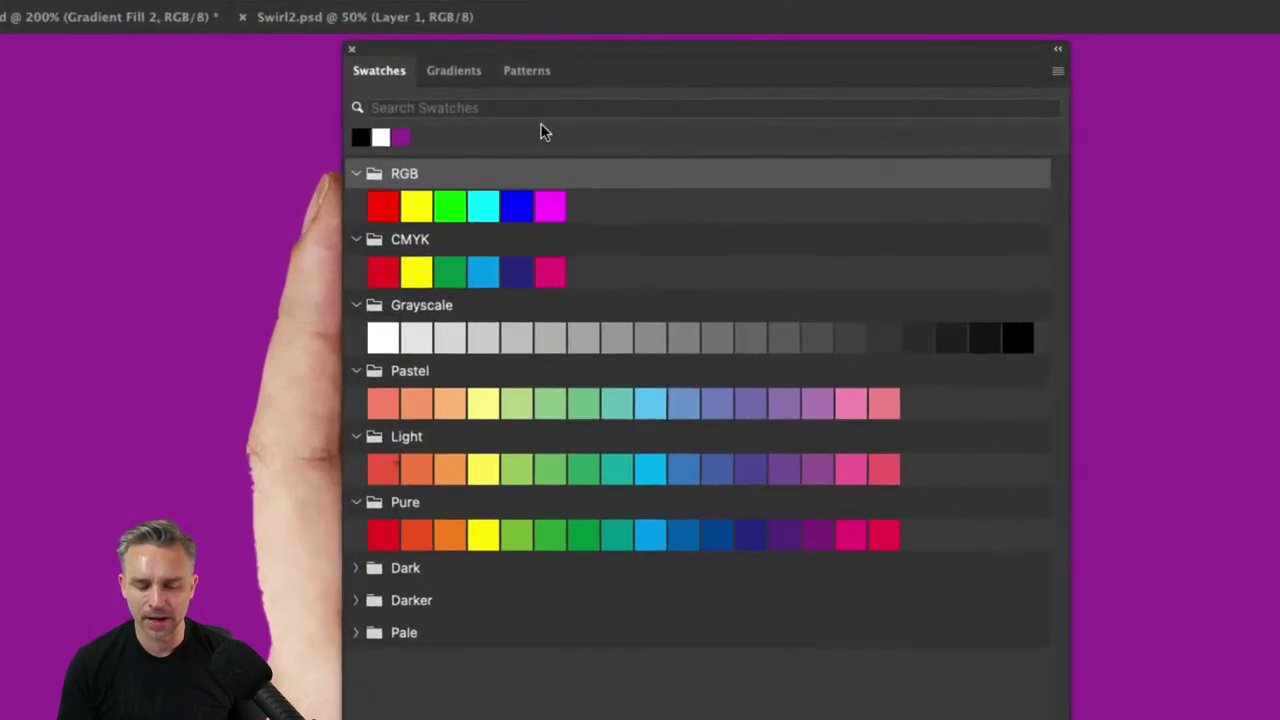
# Move all RGB and Grayscale swatches out of their groups to the start of the swatch list.
pyautogui.click(541, 132)
pyautogui.keyDown('shift'); pyautogui.click(380, 205); pyautogui.keyUp('shift')
pyautogui.moveTo(380, 205); pyautogui.dragTo(398, 145)
pyautogui.click(376, 266)
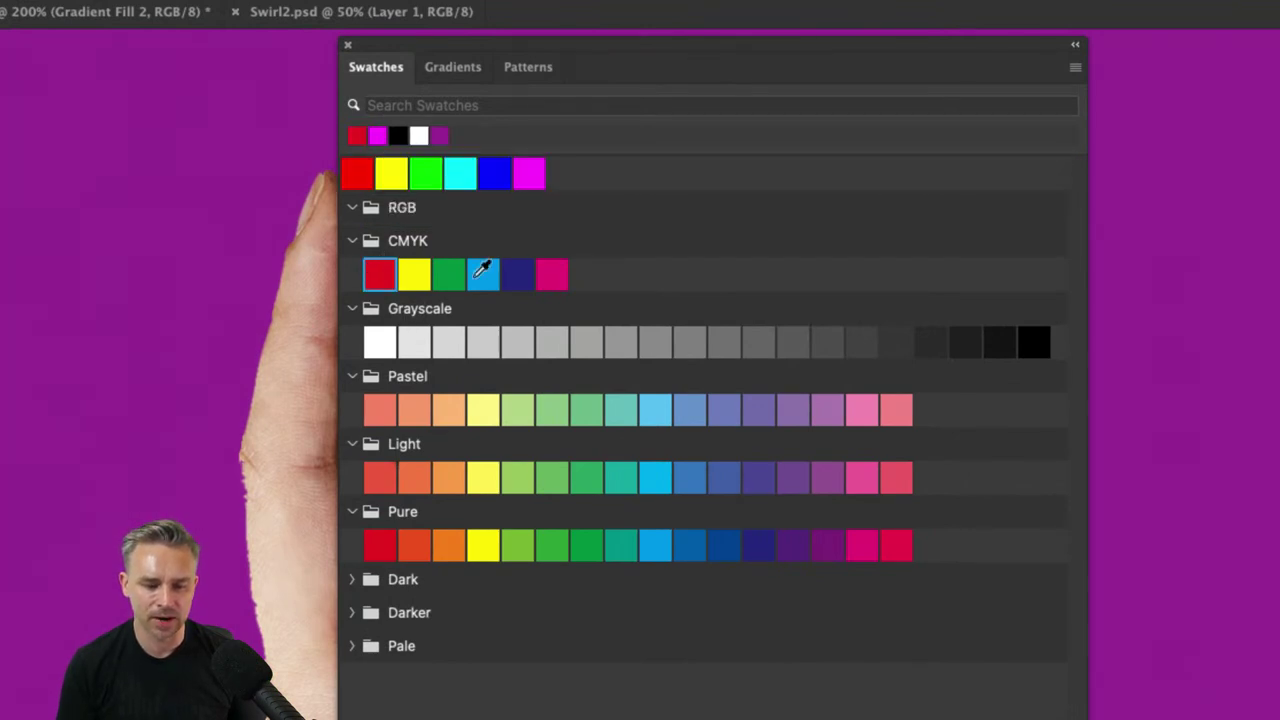
pyautogui.click(382, 342)
pyautogui.keyDown('shift'); pyautogui.click(1036, 340); pyautogui.keyUp('shift')
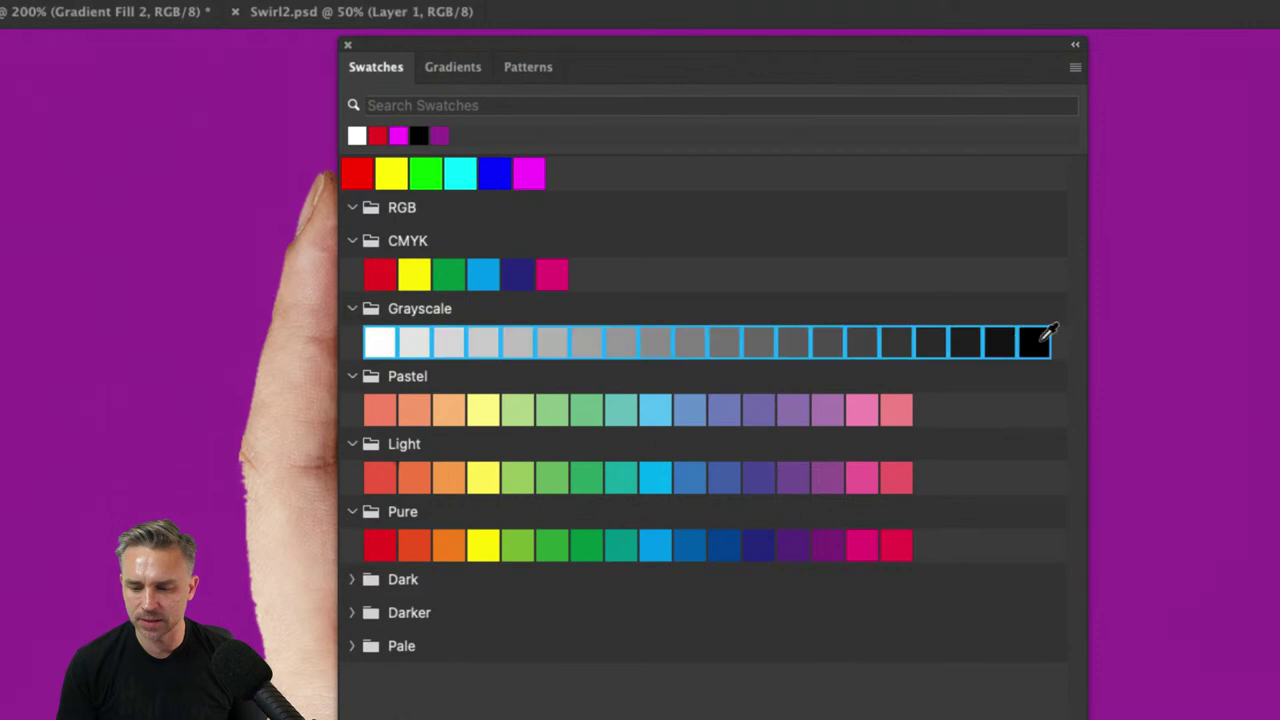
pyautogui.moveTo(1046, 344); pyautogui.dragTo(622, 170)
# Move all Pastel swatches out of their group behind the loose grays, and try the same with the Light swatches.
pyautogui.click(379, 405)
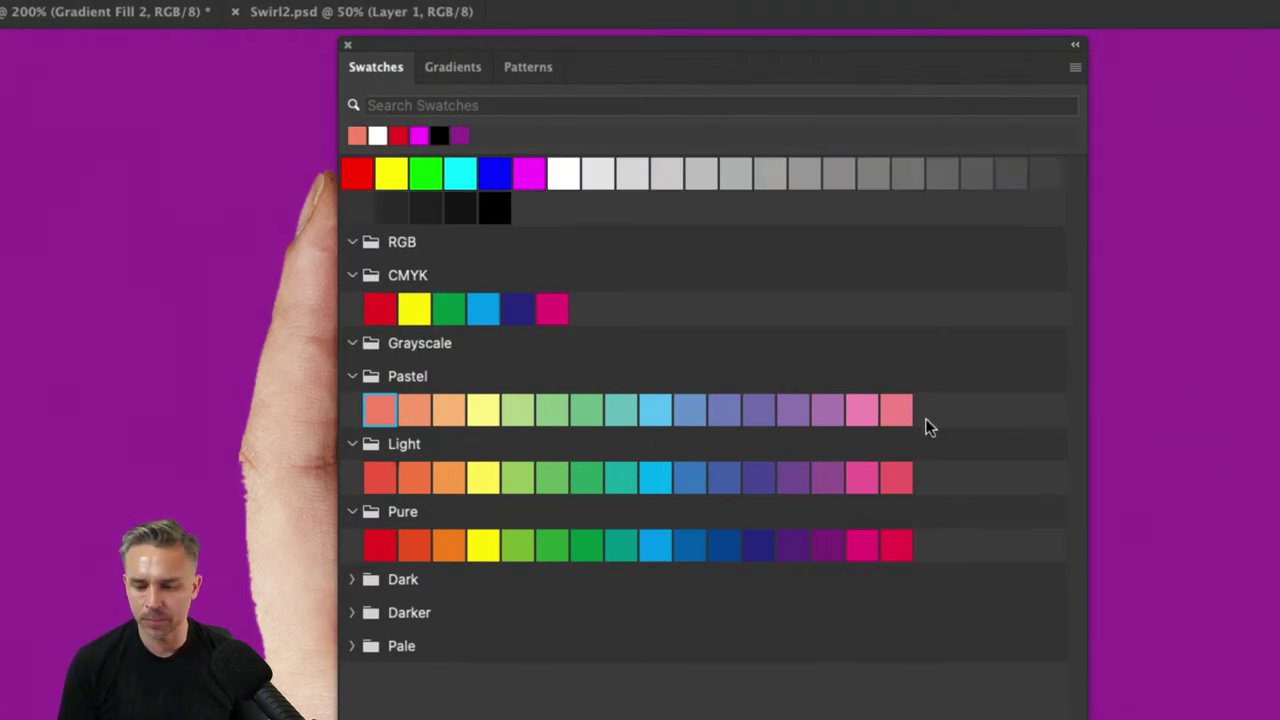
pyautogui.keyDown('shift'); pyautogui.click(895, 409); pyautogui.keyUp('shift')
pyautogui.moveTo(390, 403); pyautogui.dragTo(556, 208)
pyautogui.click(381, 446)
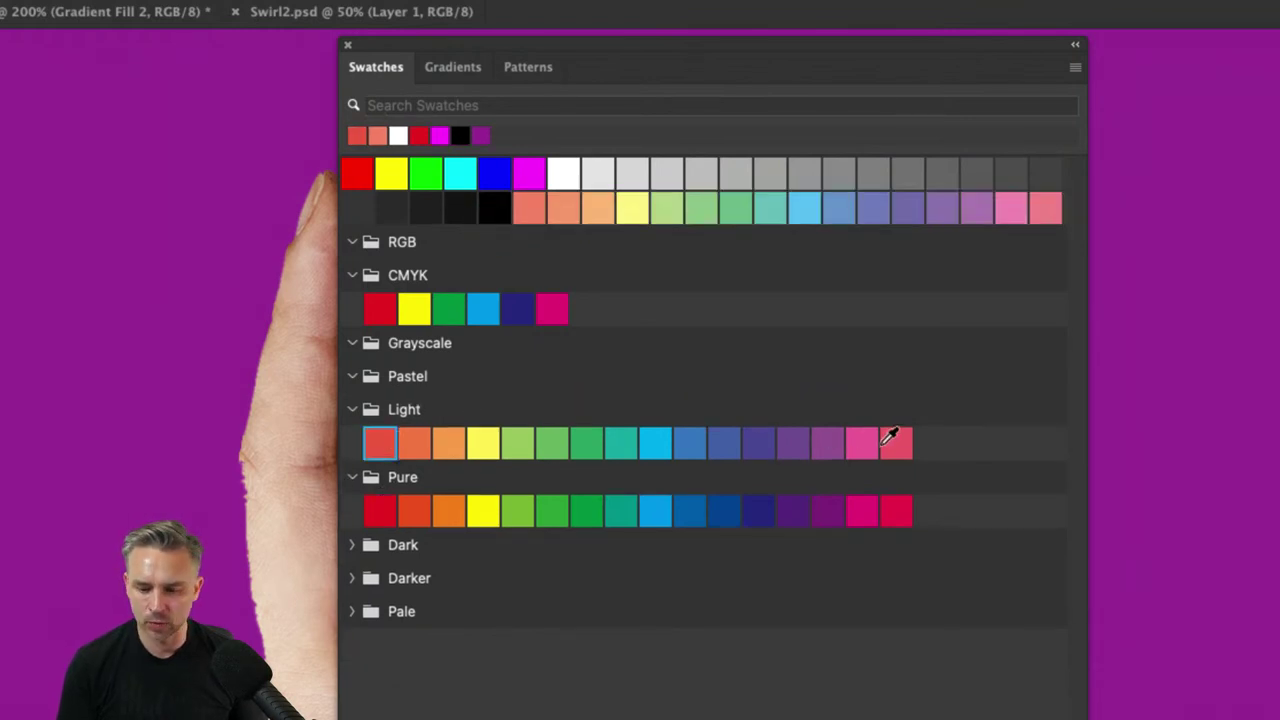
pyautogui.keyDown('shift'); pyautogui.click(895, 443); pyautogui.keyUp('shift')
pyautogui.moveTo(396, 438); pyautogui.dragTo(1070, 203)
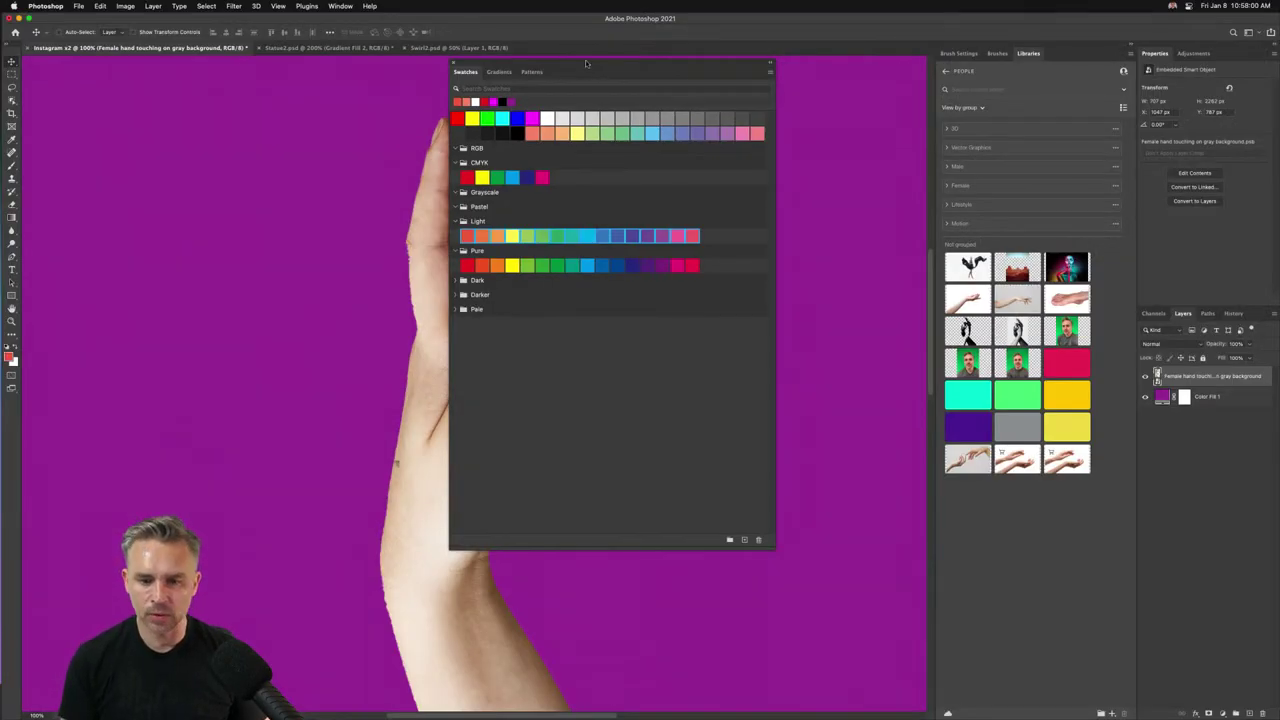
# Reposition the floating Swatches panel and import a saved swatch file from the Desktop folder.
pyautogui.moveTo(586, 64); pyautogui.dragTo(561, 88)
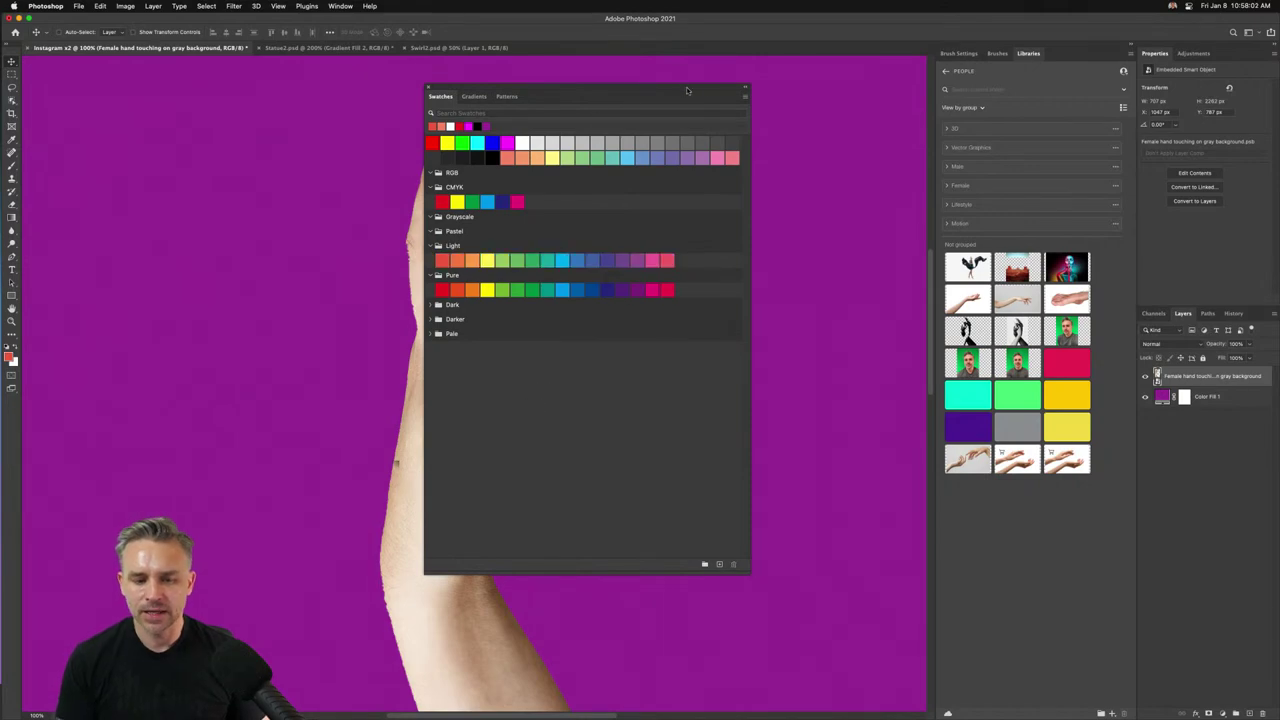
pyautogui.click(746, 97)
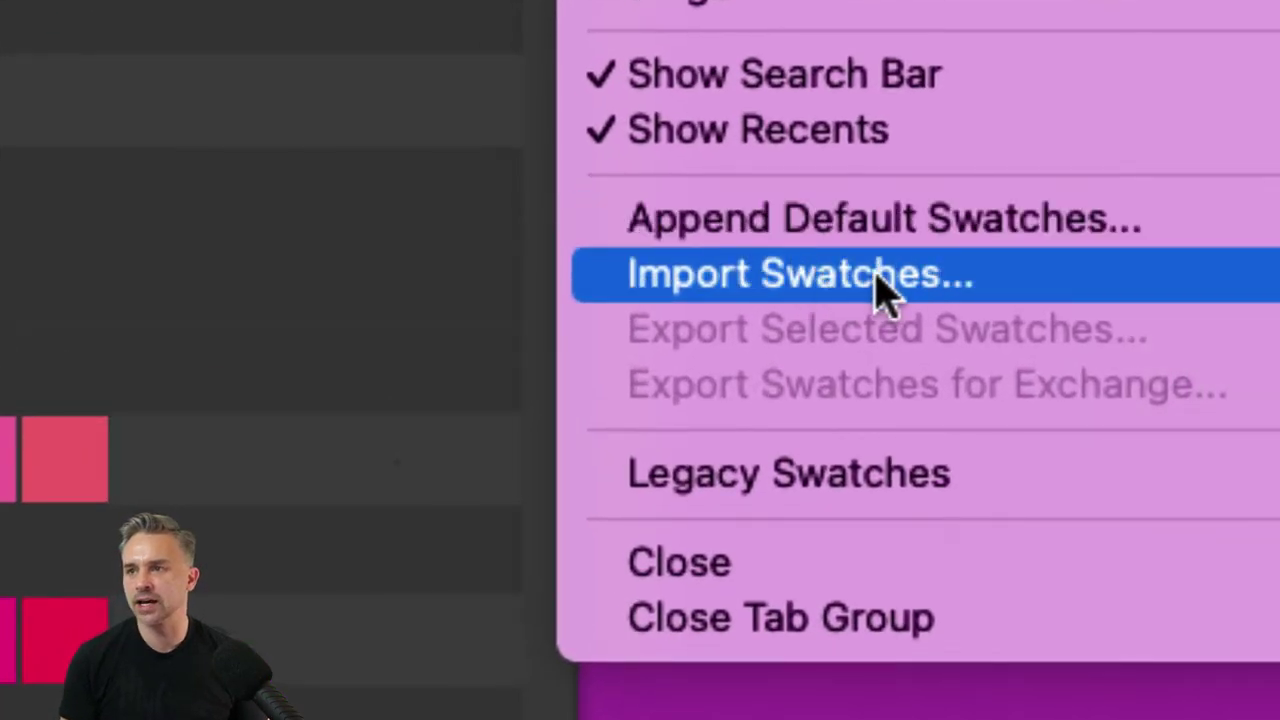
pyautogui.click(950, 290)
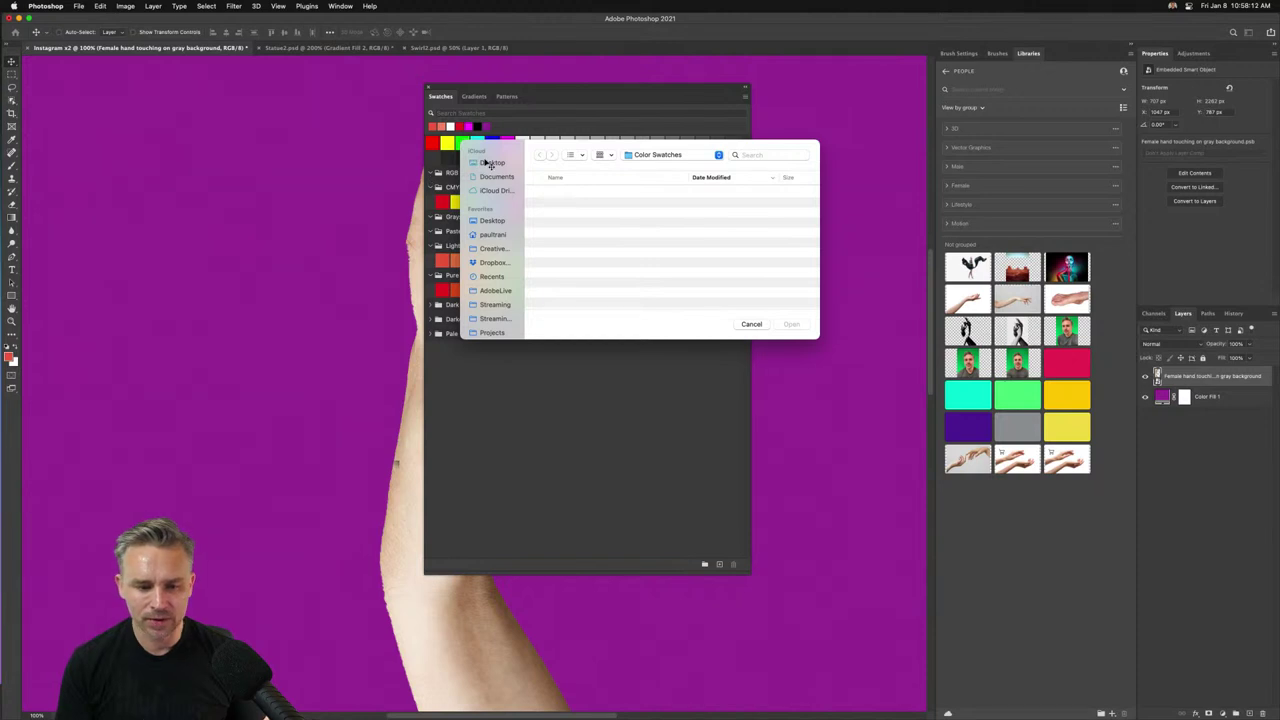
pyautogui.click(486, 163)
pyautogui.doubleClick(583, 203)
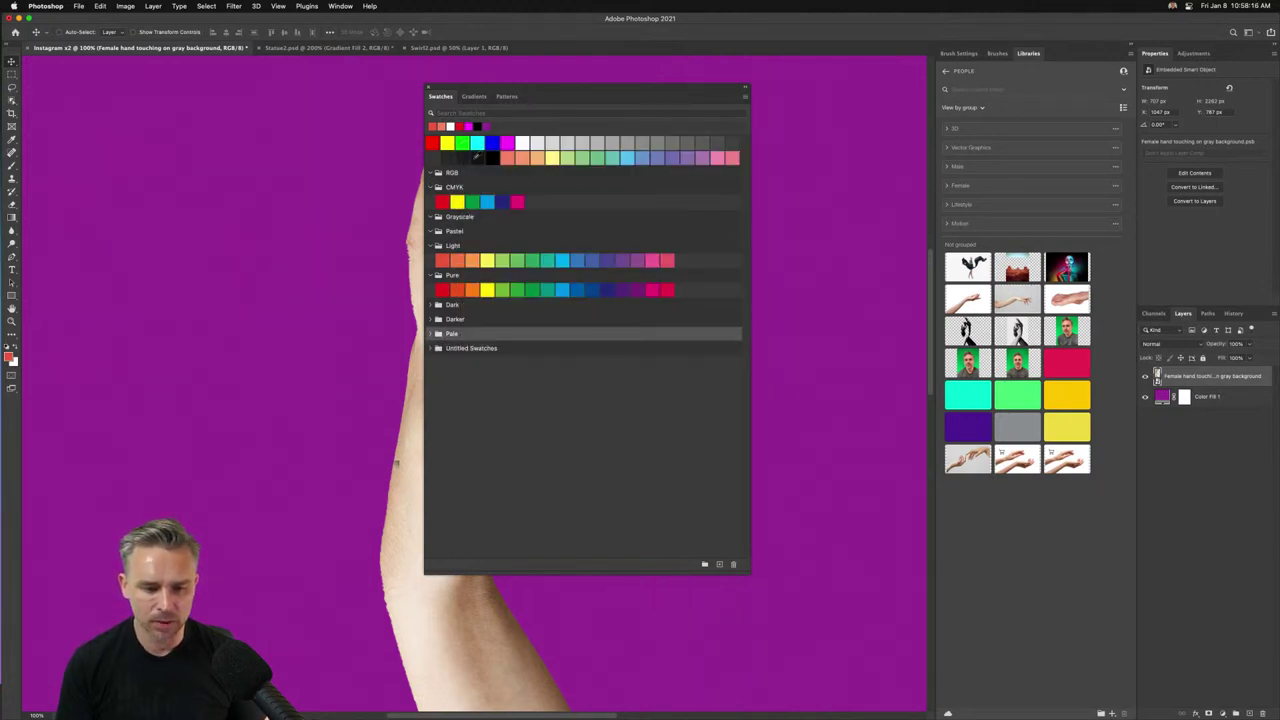
# Delete all loose swatches and default swatch groups through Pale, keeping only the imported Untitled Swatches group.
pyautogui.keyDown('shift'); pyautogui.click(441, 140); pyautogui.keyUp('shift')
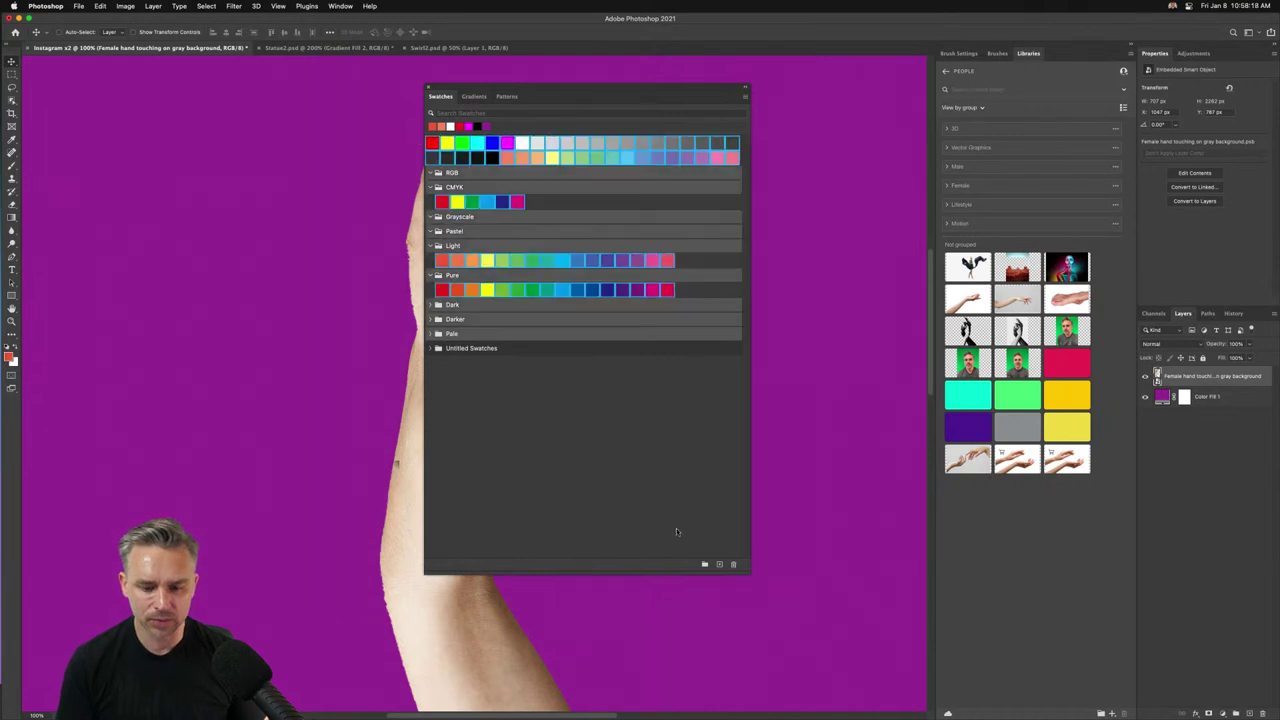
pyautogui.click(735, 566)
pyautogui.click(667, 247)
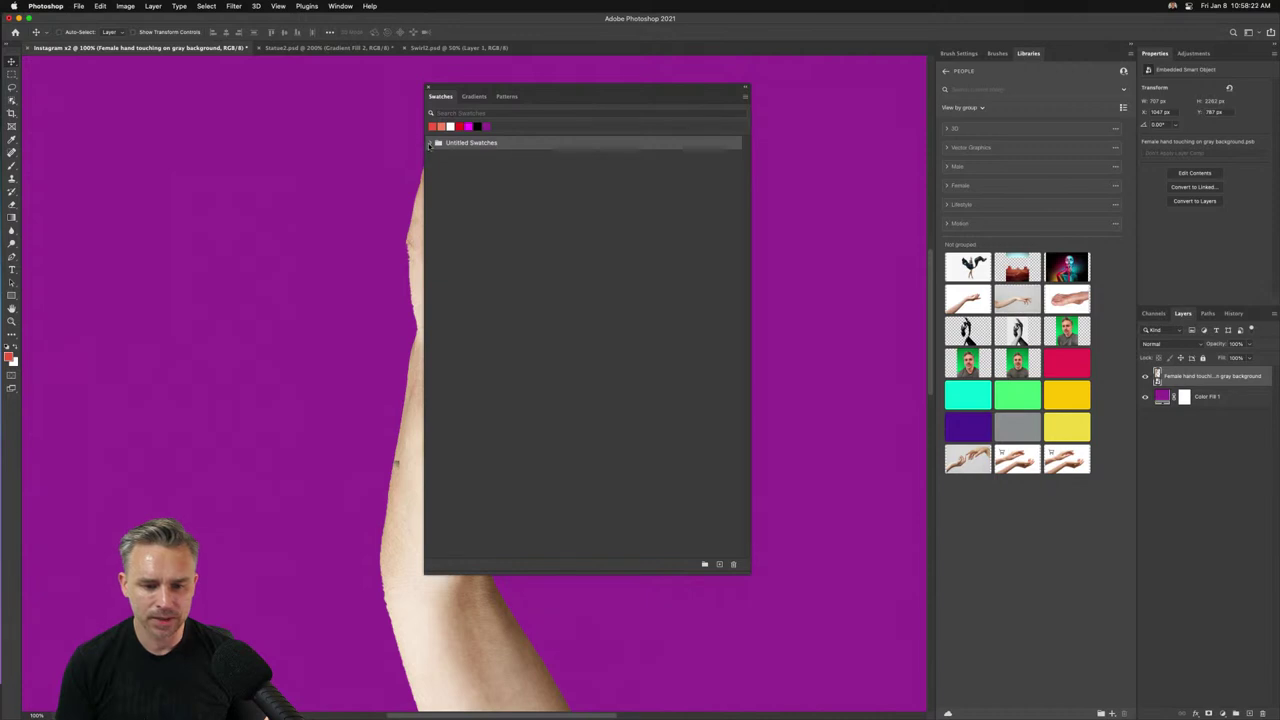
# Expand the Untitled Swatches group and move all its contents, including Legacy Swatches, out to the top level.
pyautogui.click(430, 143)
pyautogui.click(443, 155)
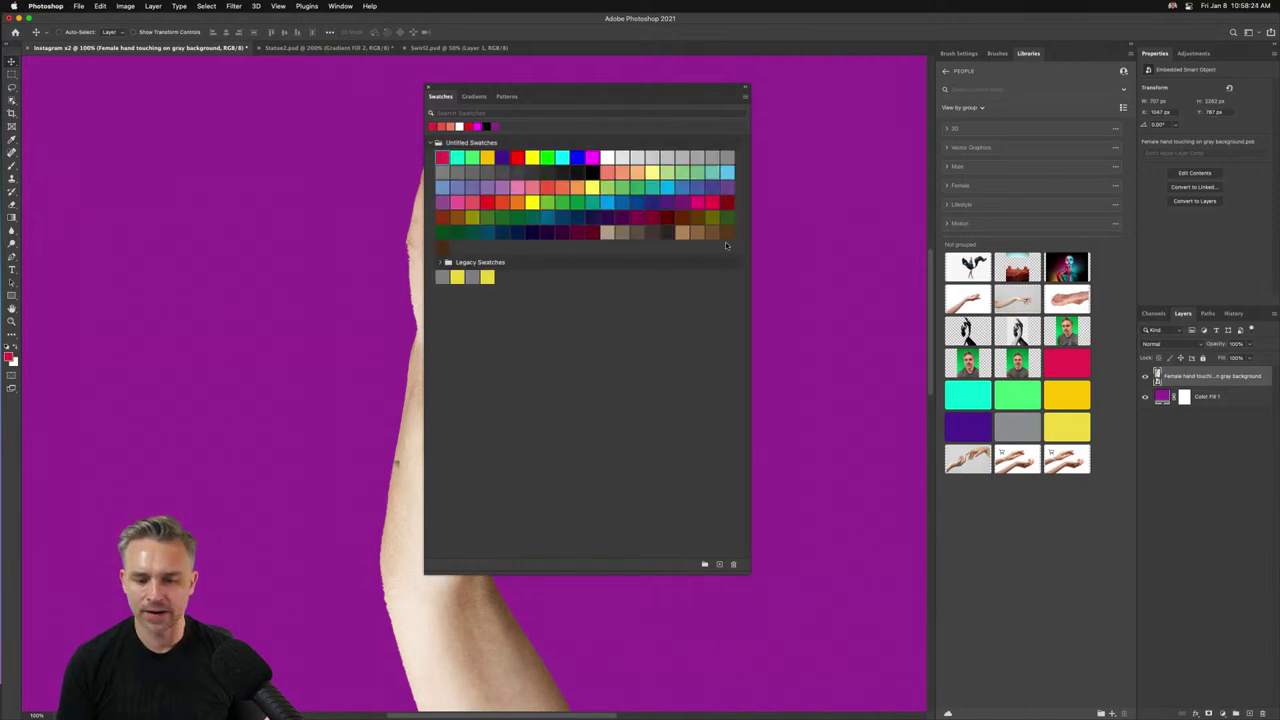
pyautogui.keyDown('shift'); pyautogui.click(487, 277); pyautogui.keyUp('shift')
pyautogui.moveTo(443, 155); pyautogui.dragTo(455, 143)
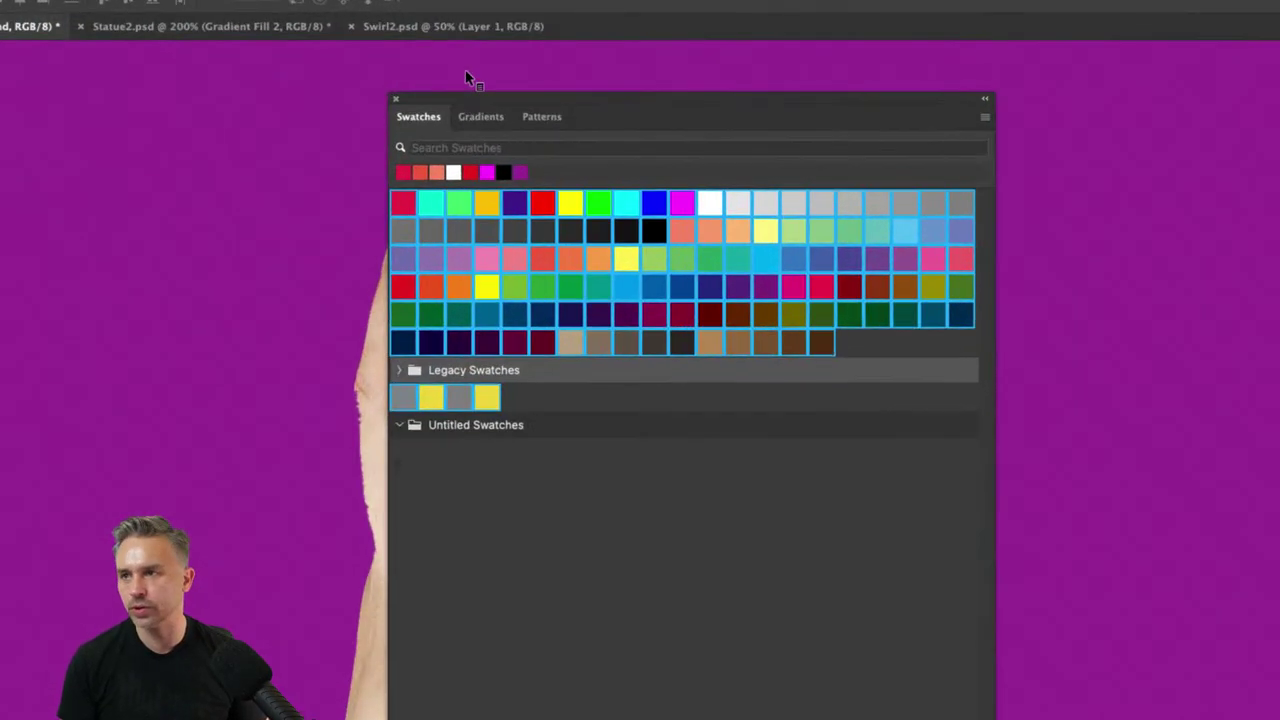
# Delete the emptied Untitled Swatches group.
pyautogui.click(585, 284)
pyautogui.click(441, 433)
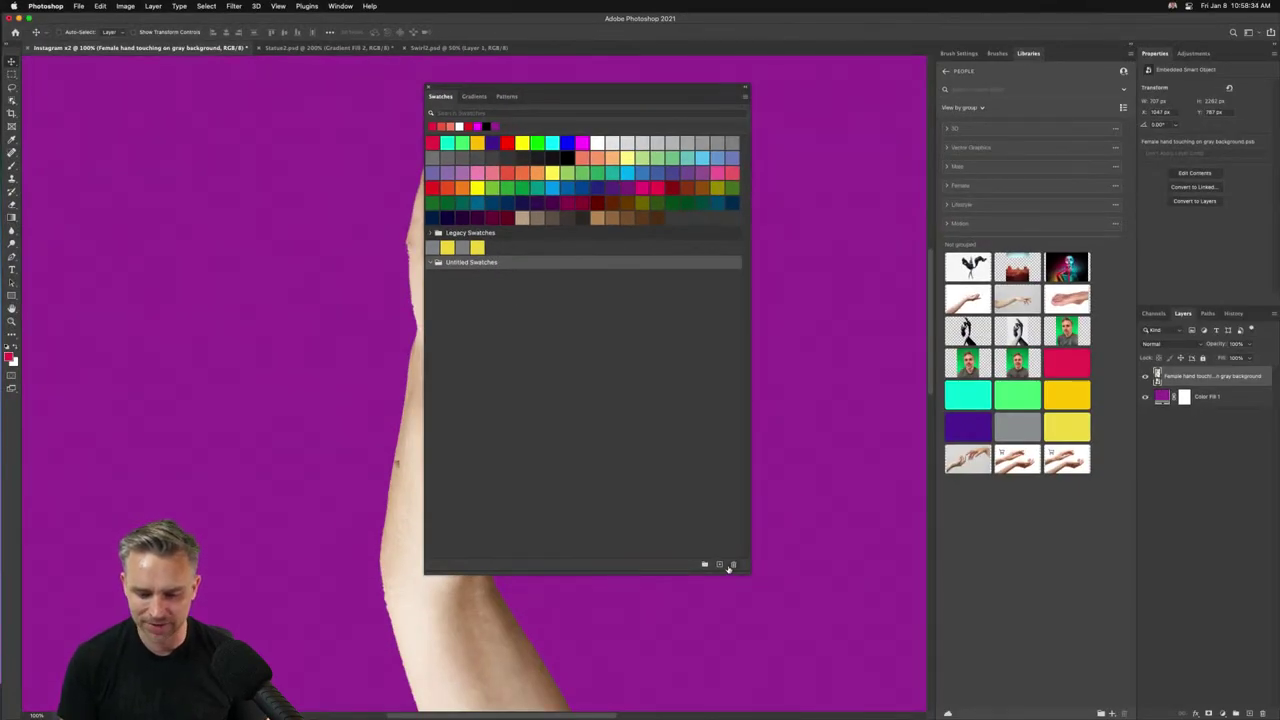
pyautogui.click(735, 565)
pyautogui.click(668, 249)
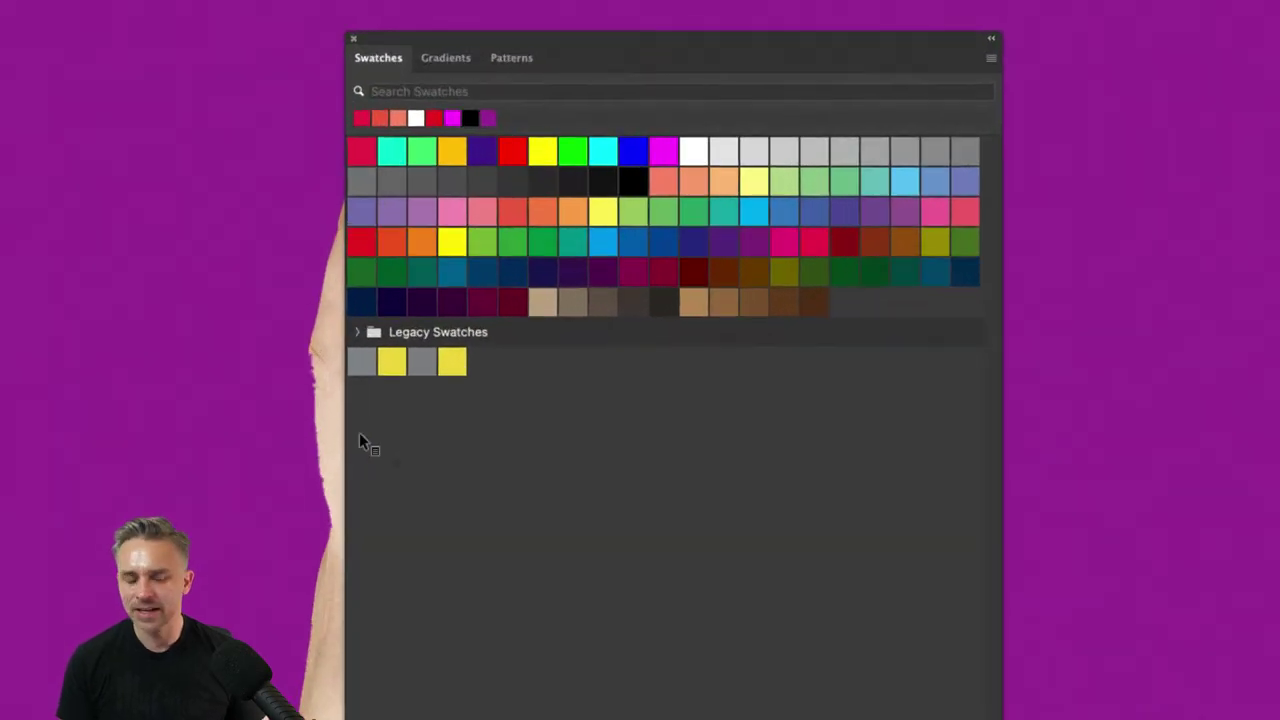
# Examine the color books inside the Legacy Swatches group, collapse it again and look over the swatch options.
pyautogui.rightClick(358, 340)
pyautogui.click(375, 328)
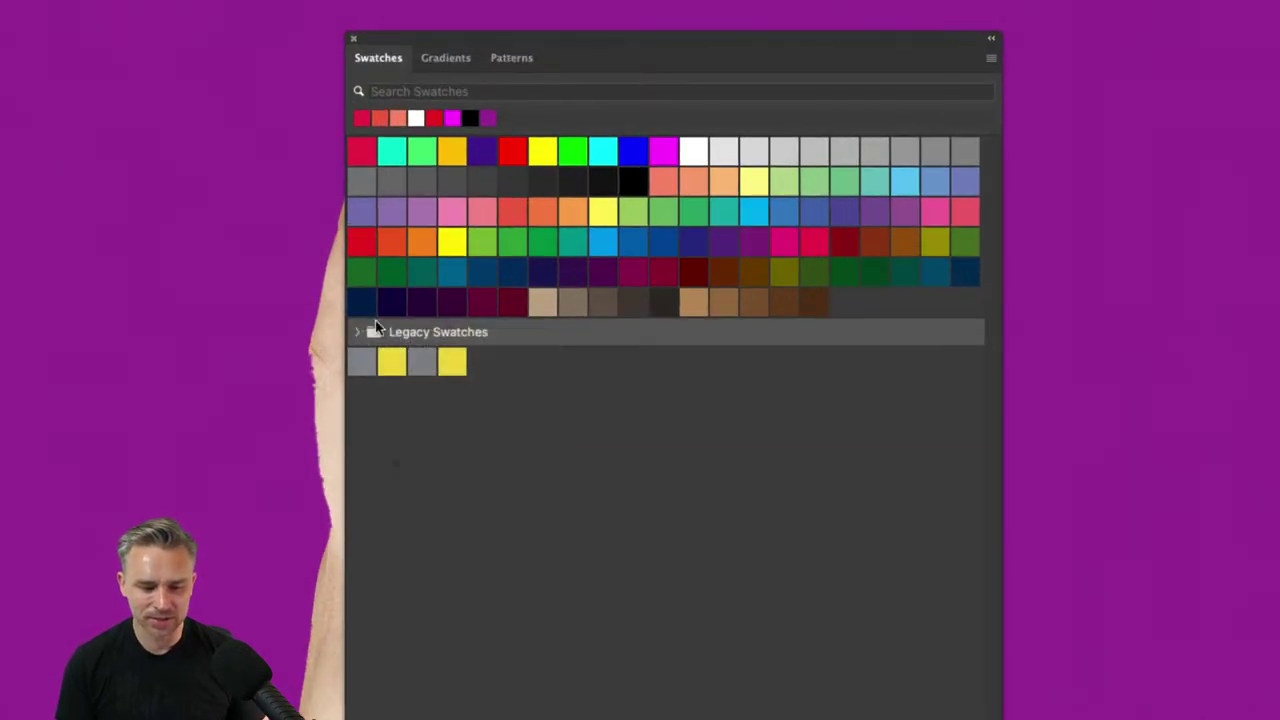
pyautogui.click(357, 333)
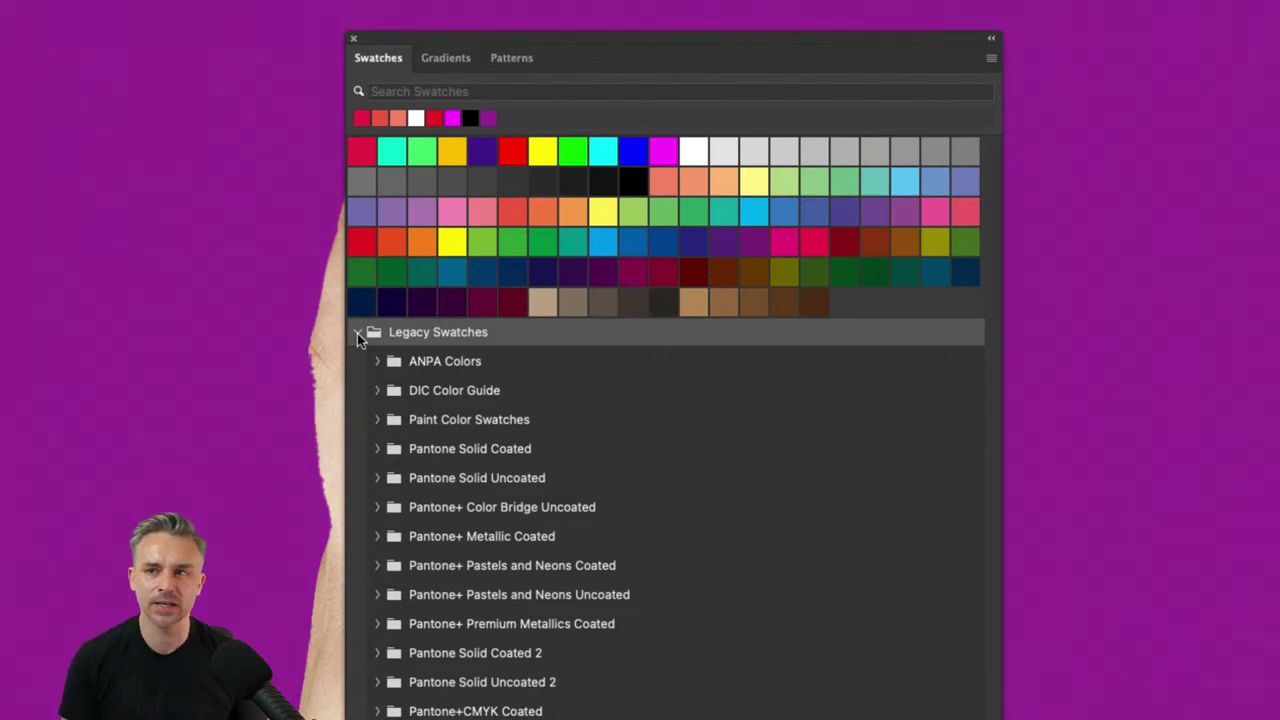
pyautogui.click(357, 333)
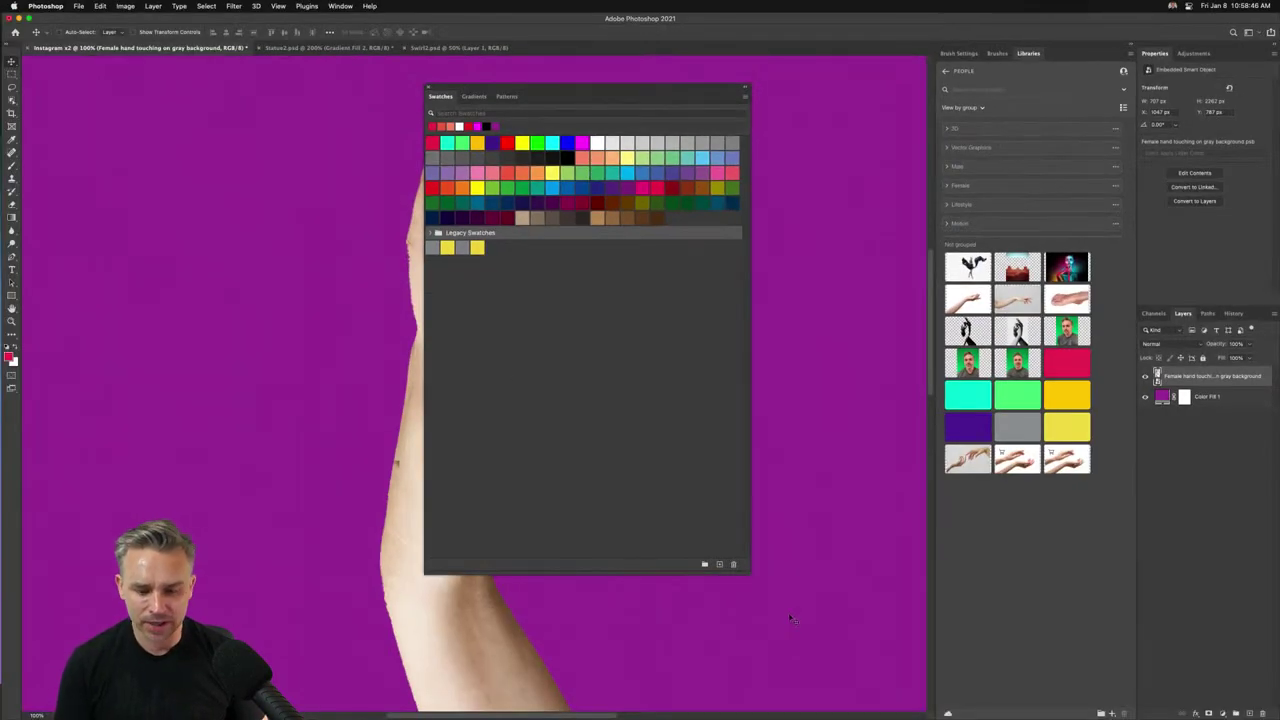
pyautogui.click(745, 98)
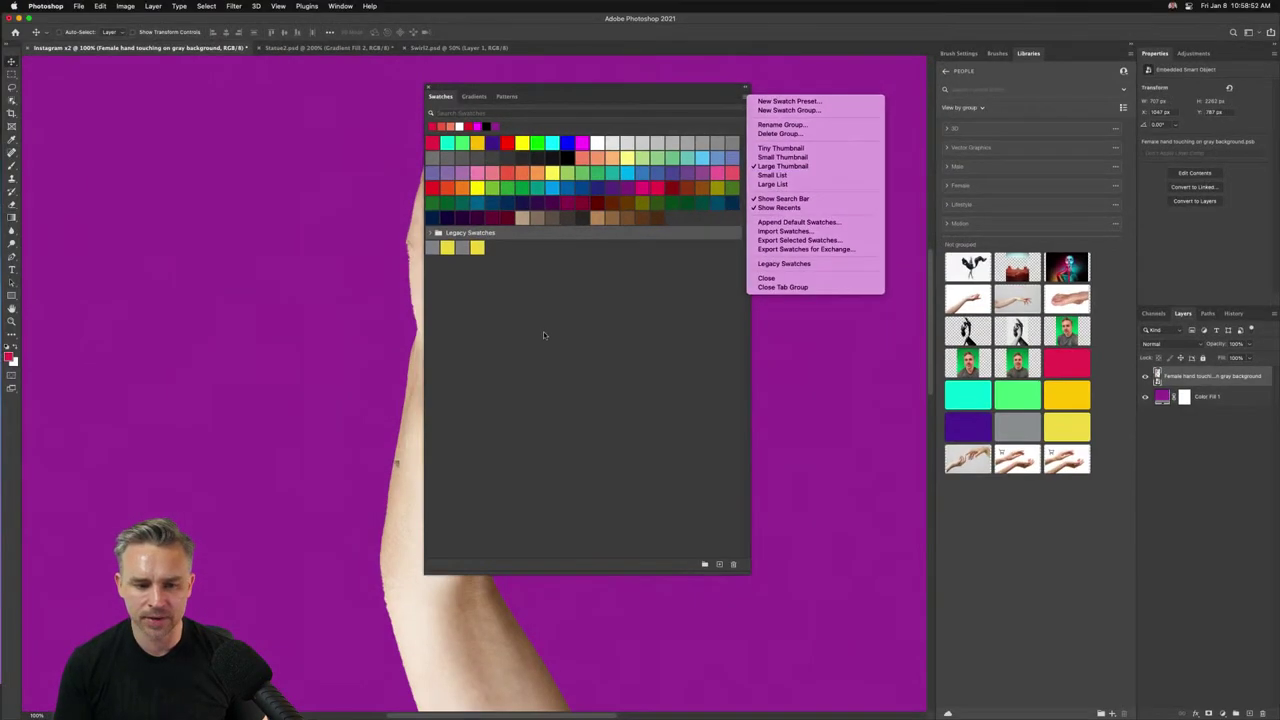
pyautogui.click(810, 166)
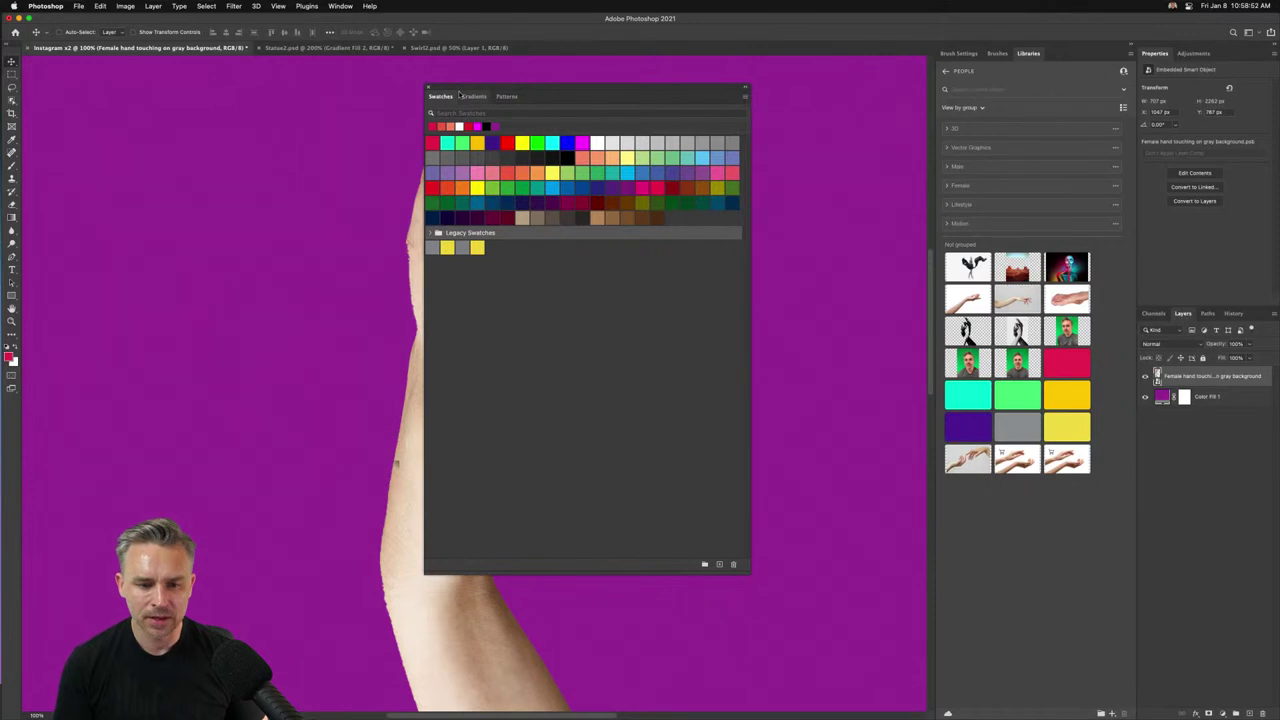
# Switch to the gradient presets and import a saved gradient file from the Desktop folder.
pyautogui.click(467, 96)
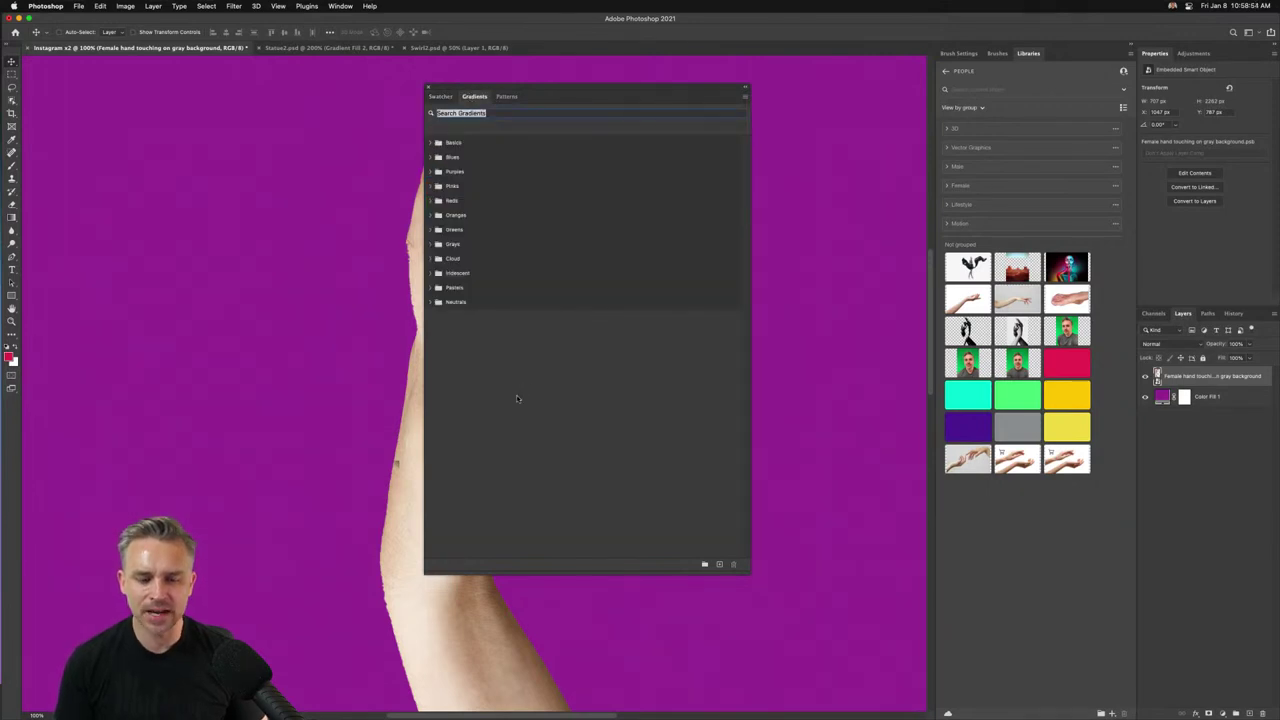
pyautogui.click(741, 98)
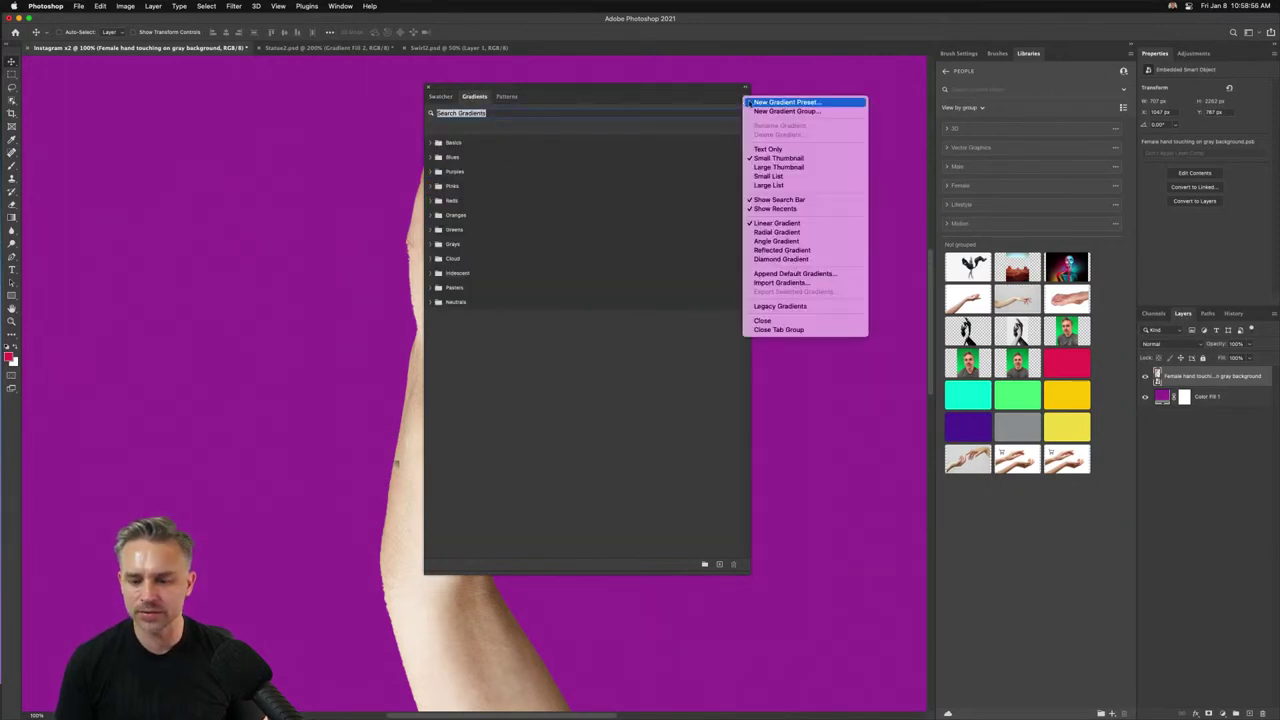
pyautogui.click(784, 284)
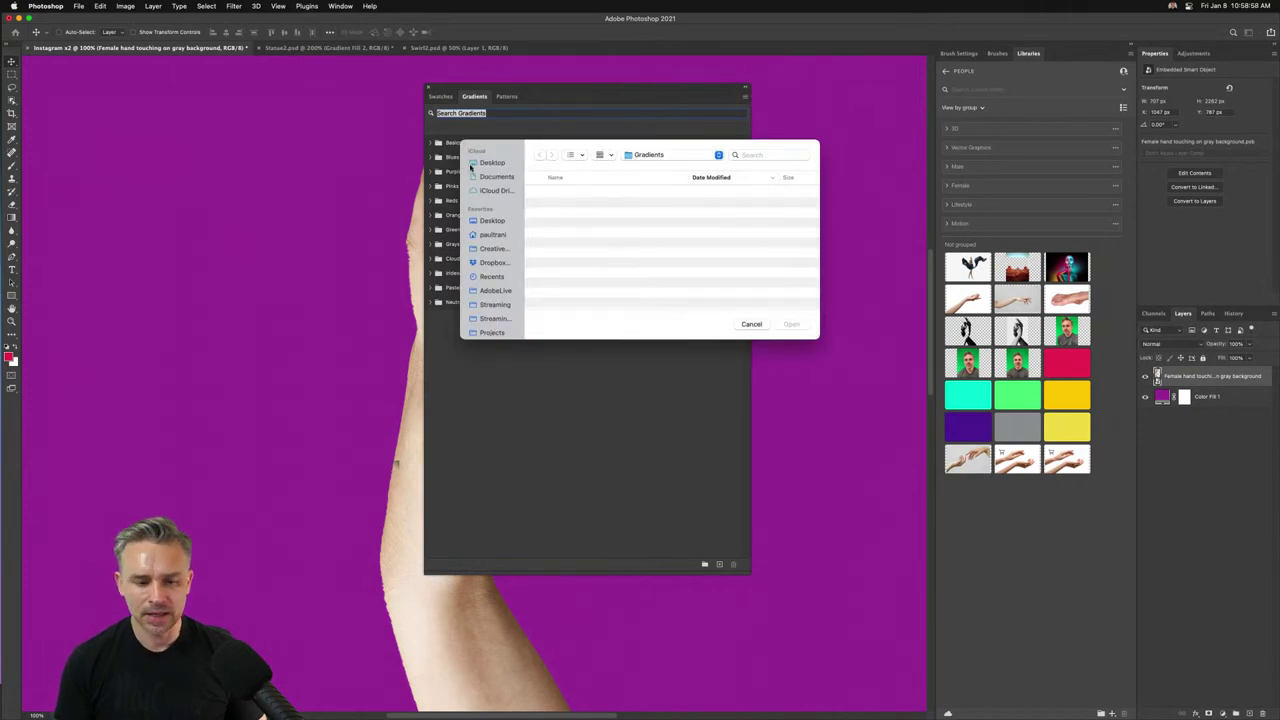
pyautogui.click(483, 162)
pyautogui.doubleClick(572, 223)
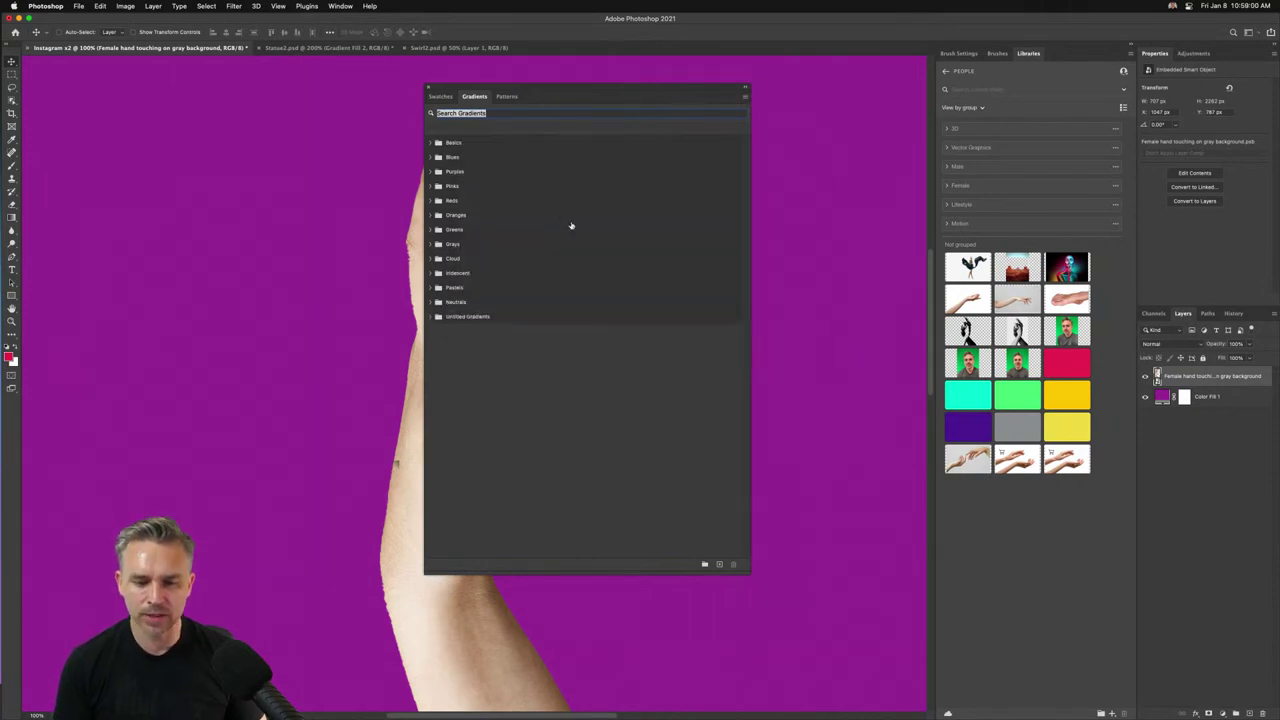
# Delete the default gradient groups from Basics through Neutrals, keeping only Untitled Gradients.
pyautogui.click(450, 303)
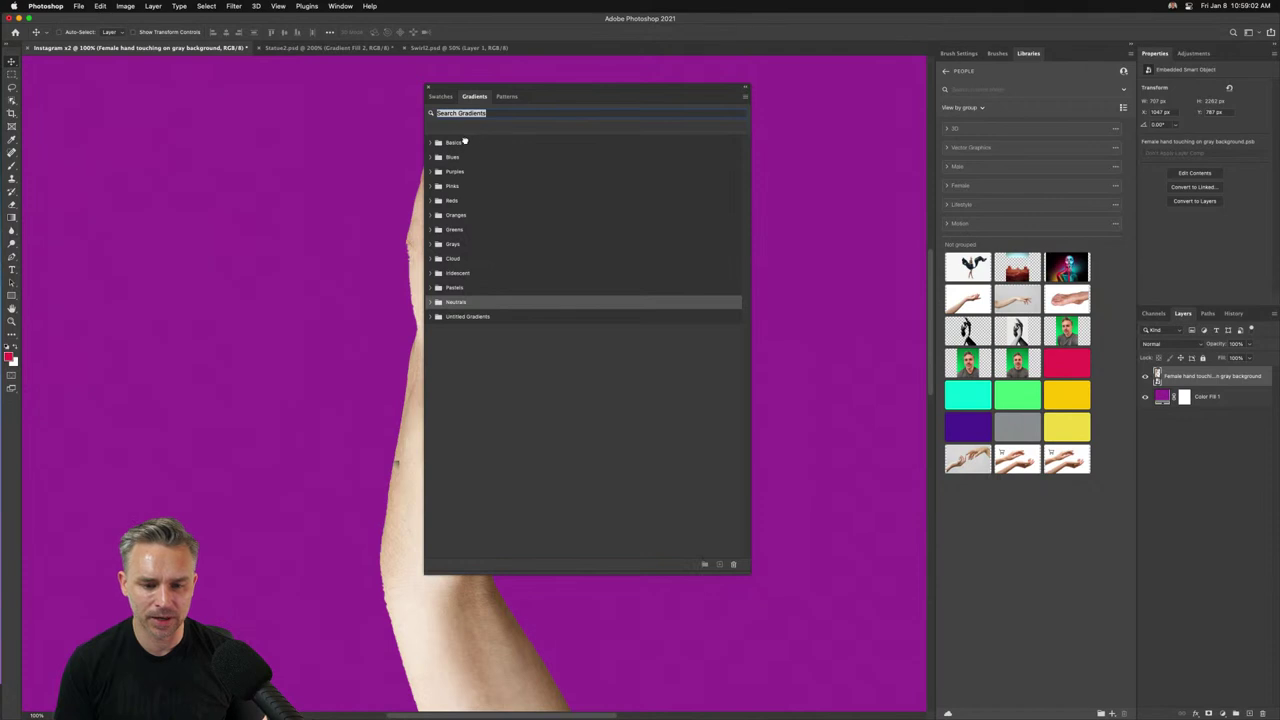
pyautogui.keyDown('shift'); pyautogui.click(464, 142); pyautogui.keyUp('shift')
pyautogui.click(733, 565)
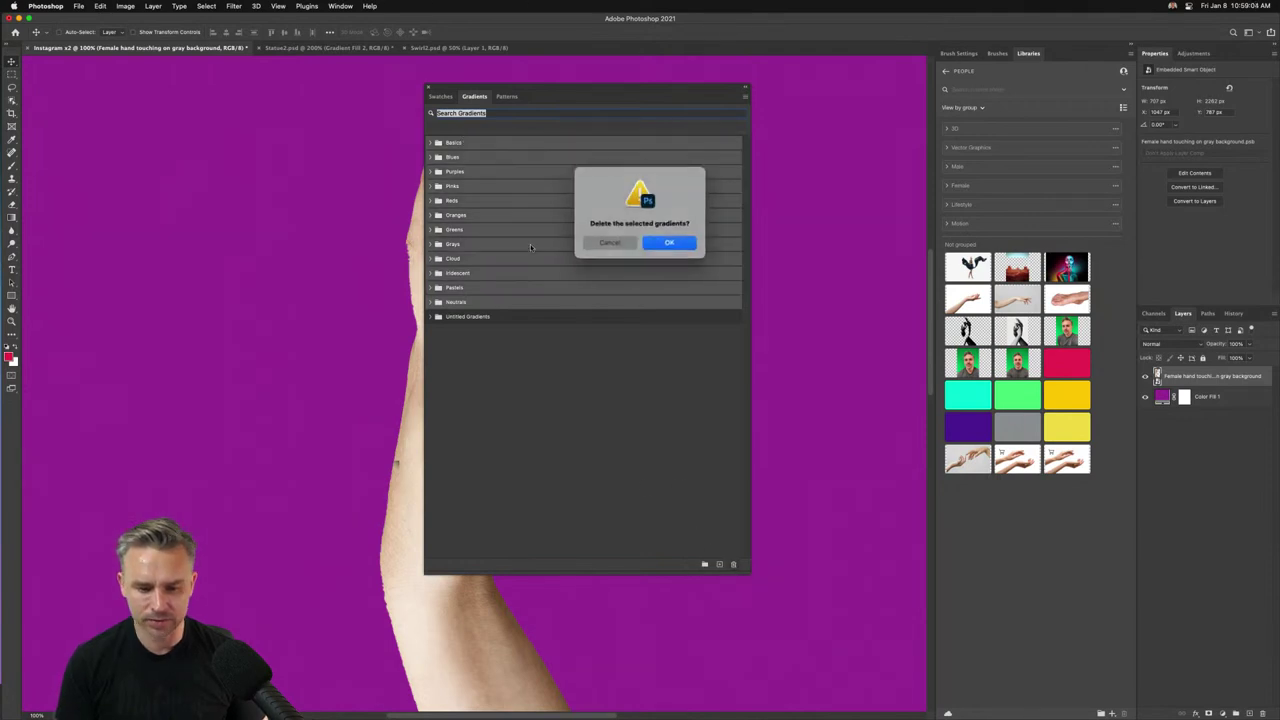
pyautogui.click(668, 243)
# Expand the Untitled Gradients group and move all its gradients and subgroups out to the top level.
pyautogui.click(429, 143)
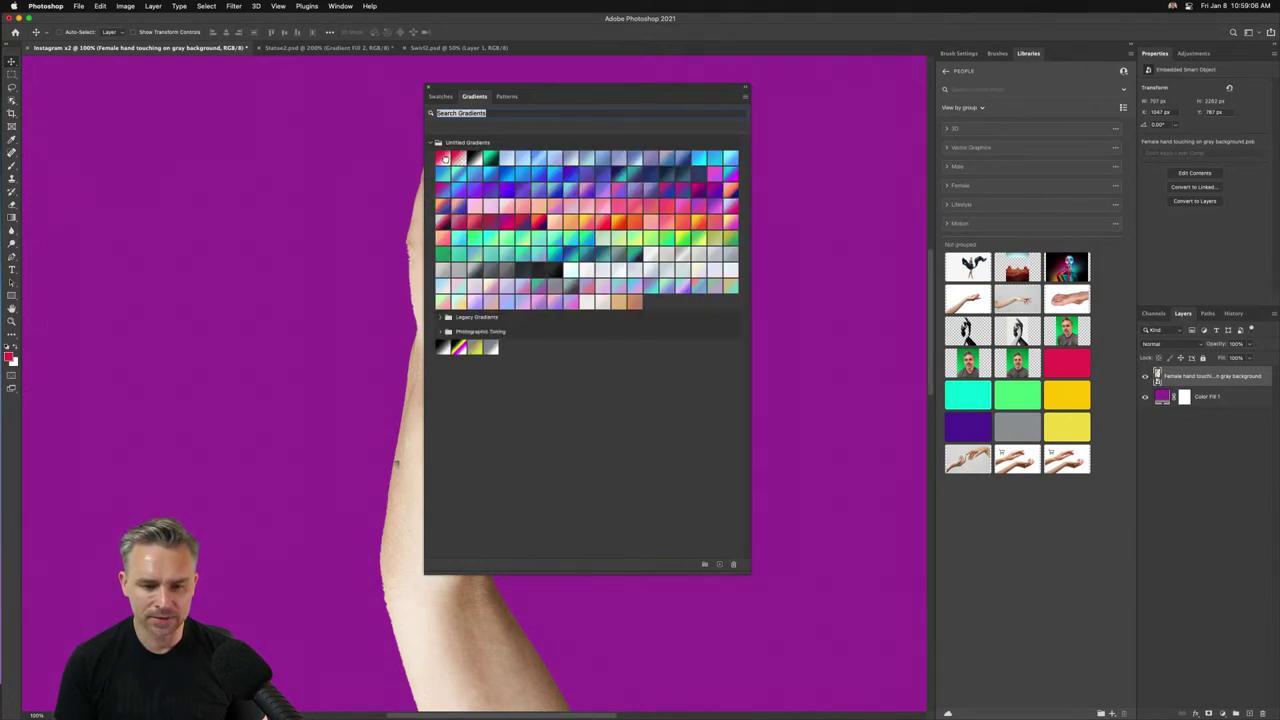
pyautogui.click(443, 158)
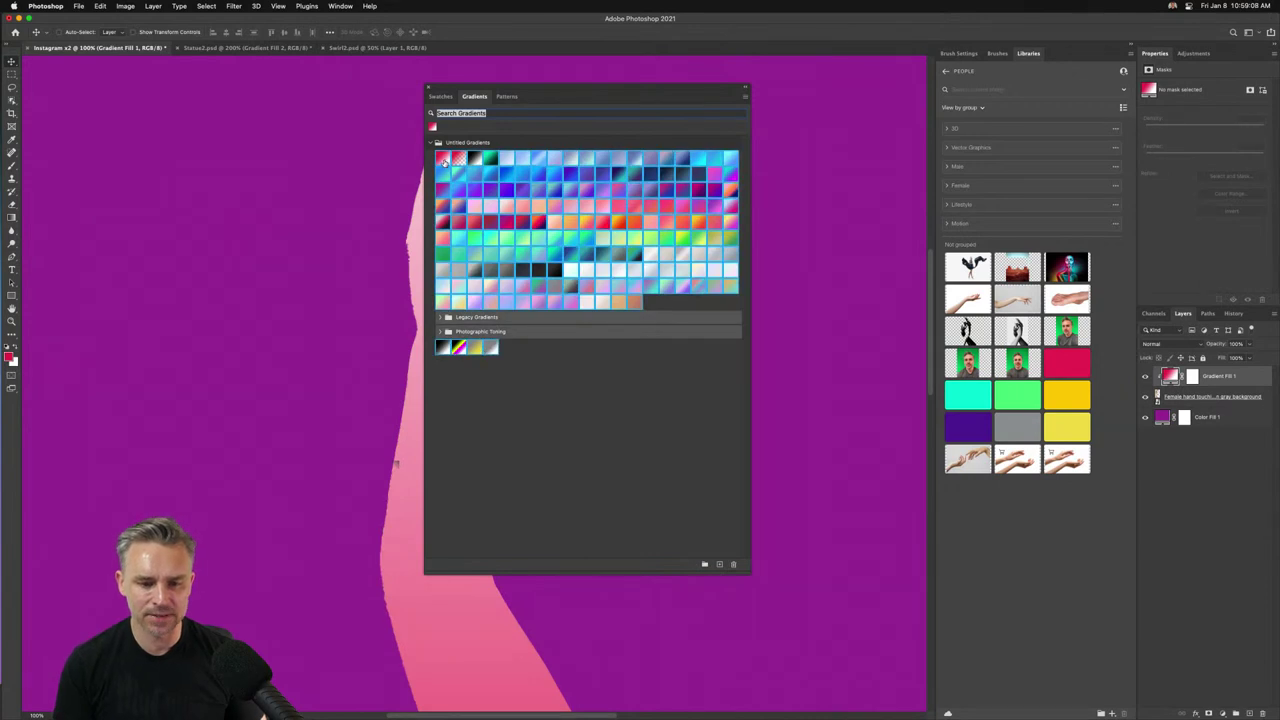
pyautogui.moveTo(443, 160); pyautogui.dragTo(462, 140)
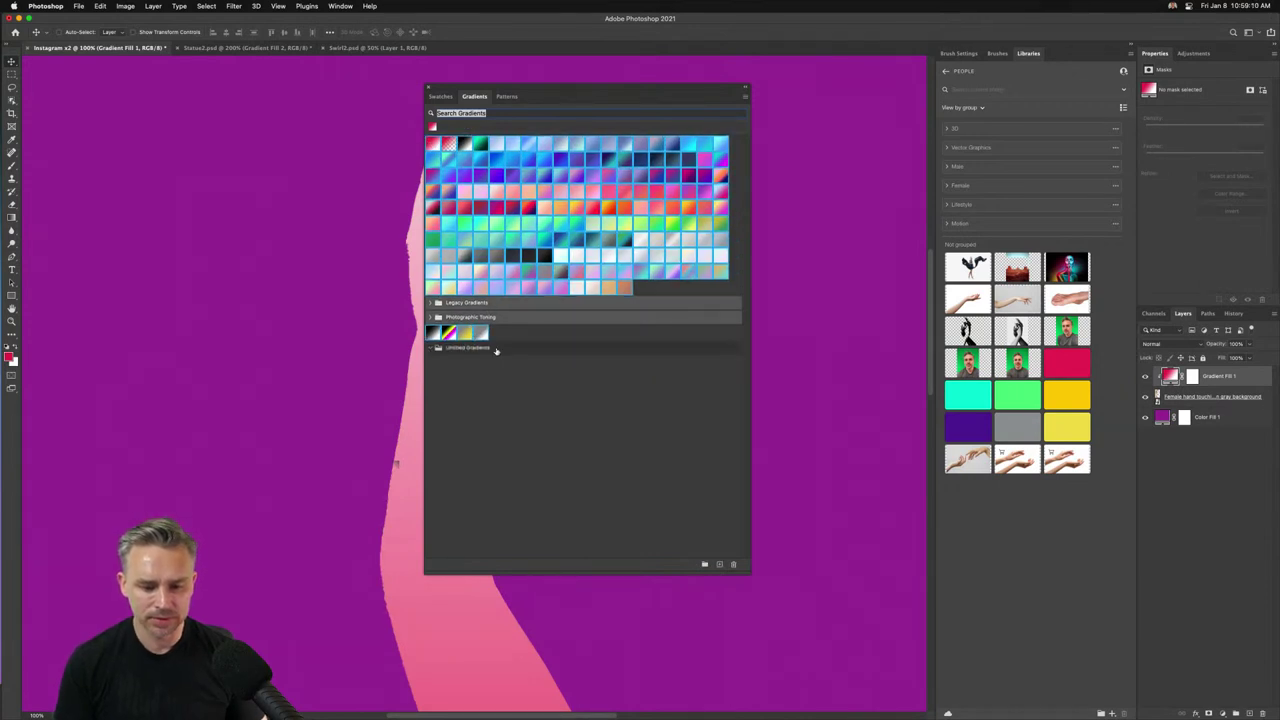
# Delete the emptied Untitled Gradients group.
pyautogui.click(493, 348)
pyautogui.click(733, 565)
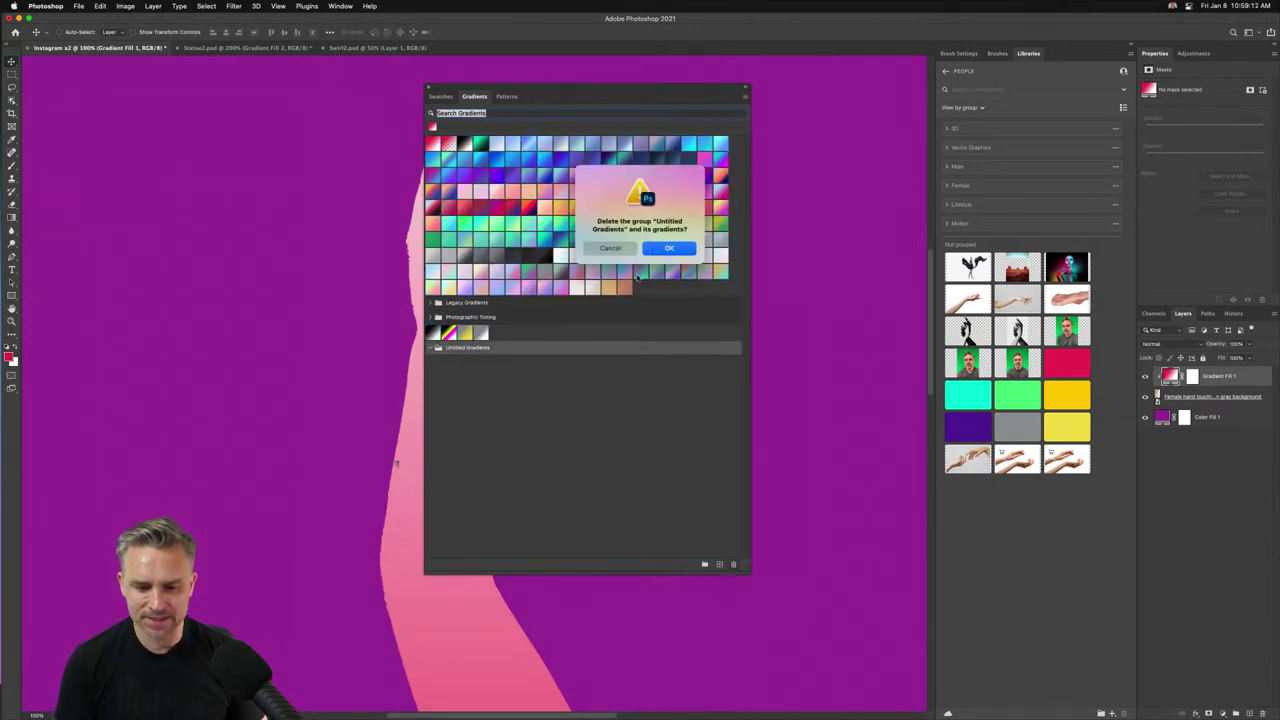
pyautogui.click(669, 251)
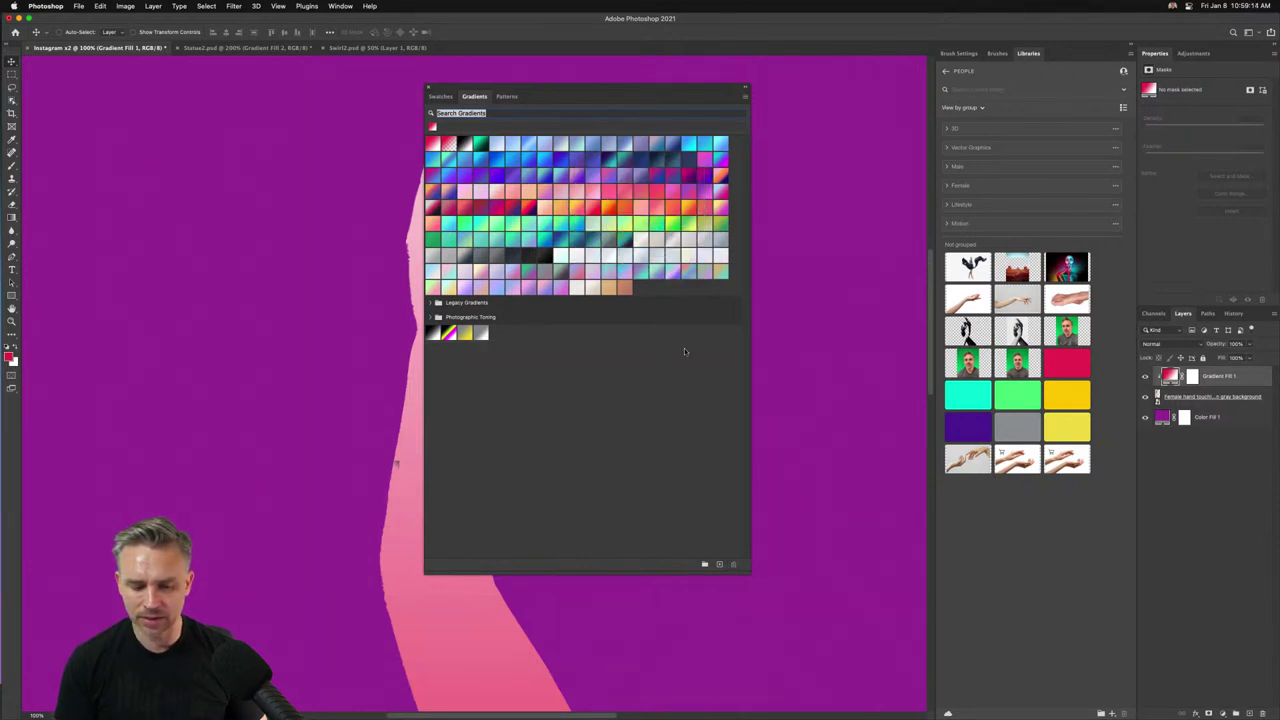
# Delete the gradient fill layer clipped to the hand and replace the purple background color fill with an orange gradient preset.
pyautogui.click(1198, 417)
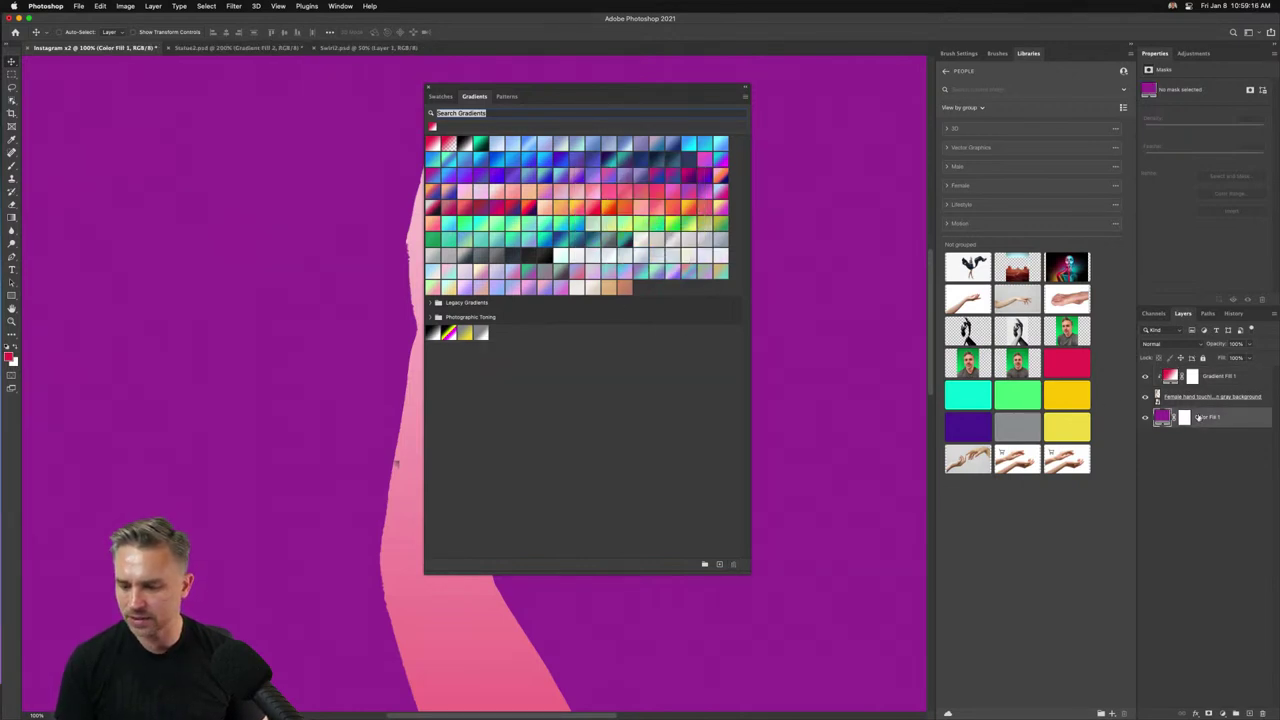
pyautogui.moveTo(1206, 381); pyautogui.dragTo(1259, 713)
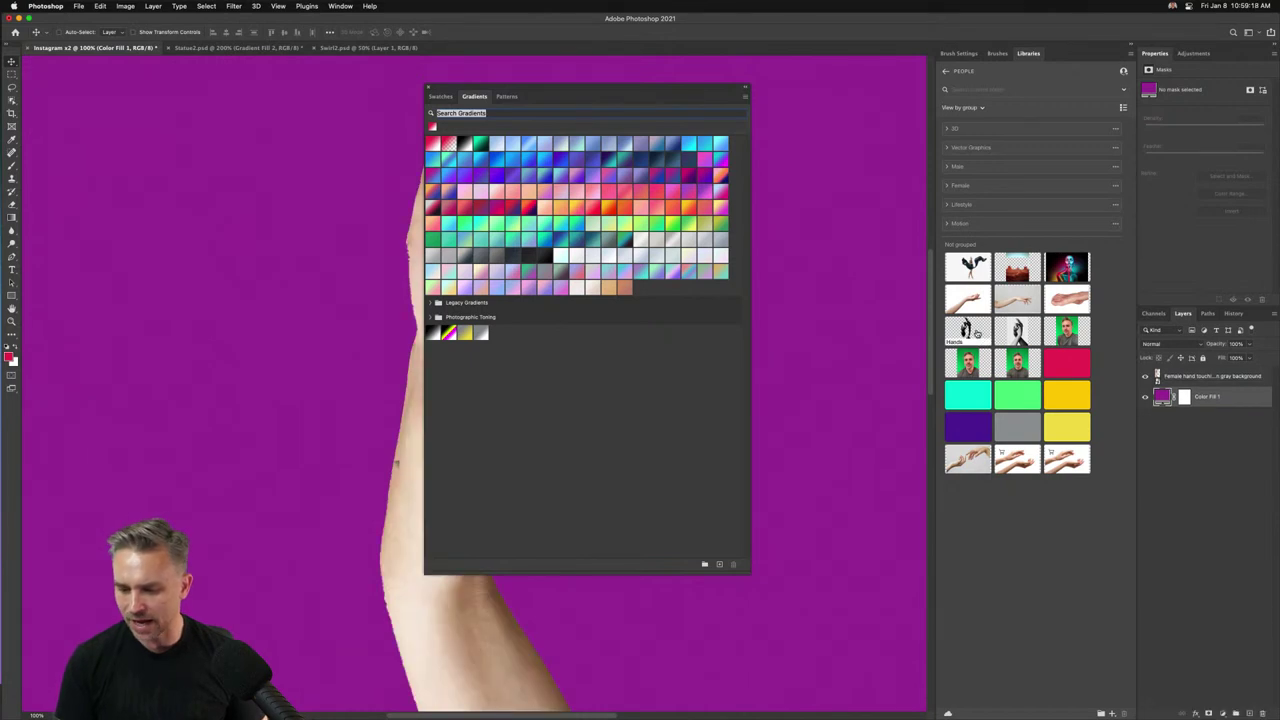
pyautogui.moveTo(580, 96); pyautogui.dragTo(833, 104)
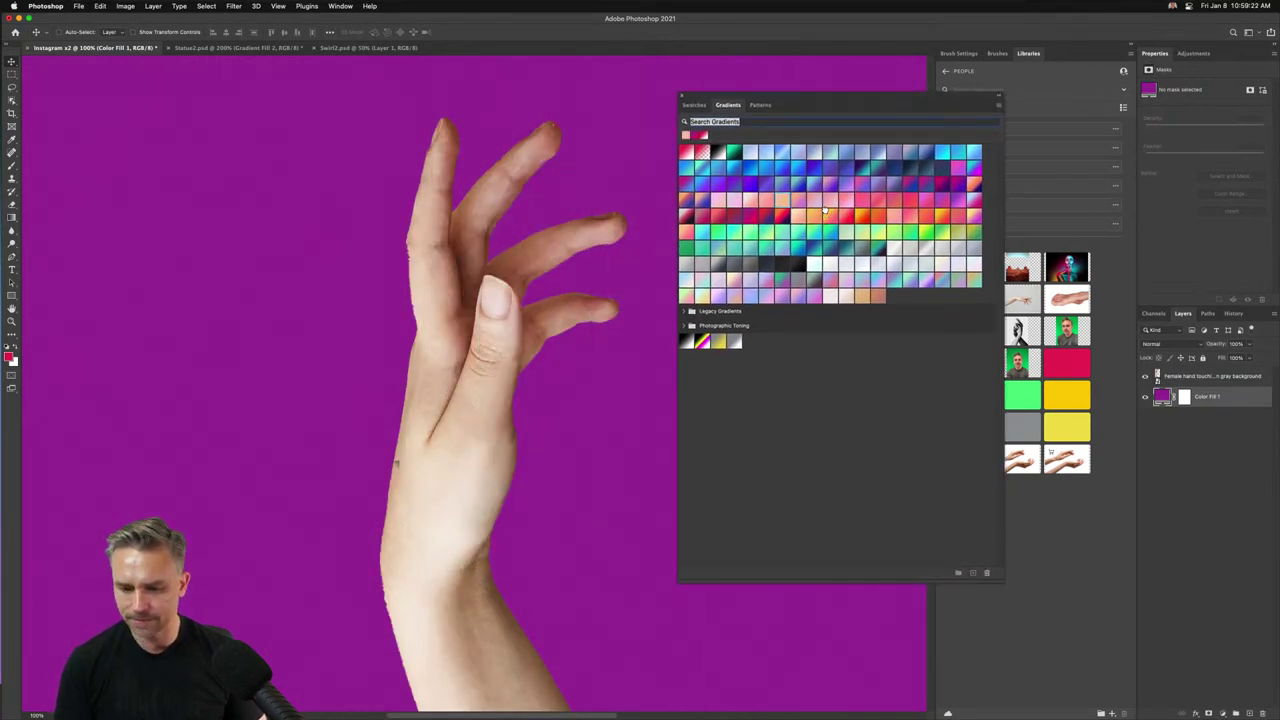
pyautogui.click(826, 215)
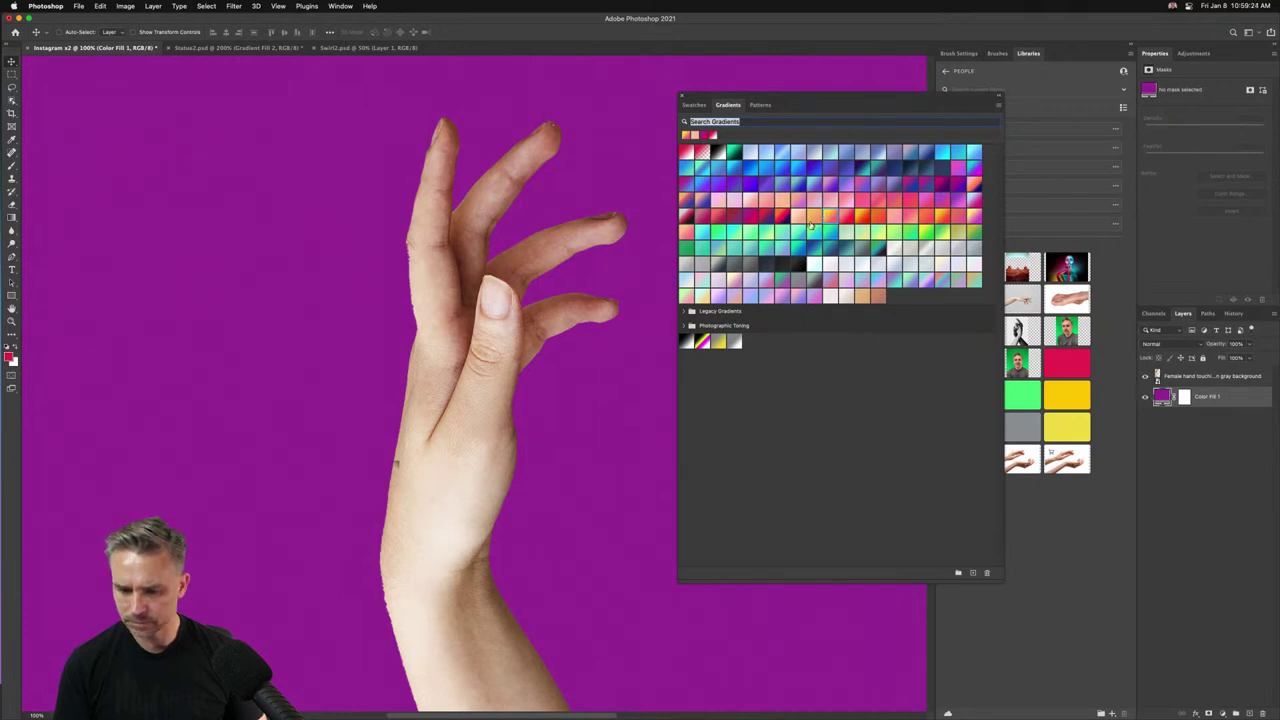
pyautogui.moveTo(811, 225); pyautogui.dragTo(1209, 396)
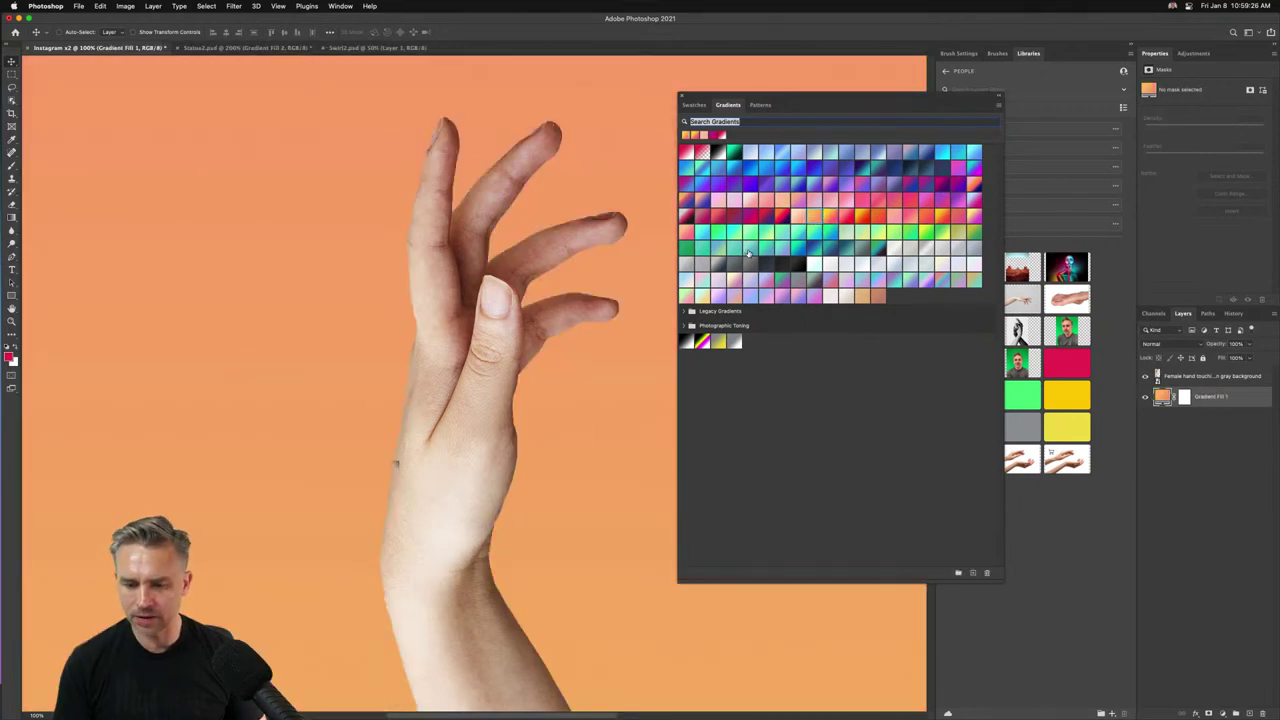
# Fit the document in view and try various gradient presets on the background fill layer, finishing with a purple-to-cyan gradient.
pyautogui.click(779, 204)
pyautogui.click(805, 215)
pyautogui.click(847, 219)
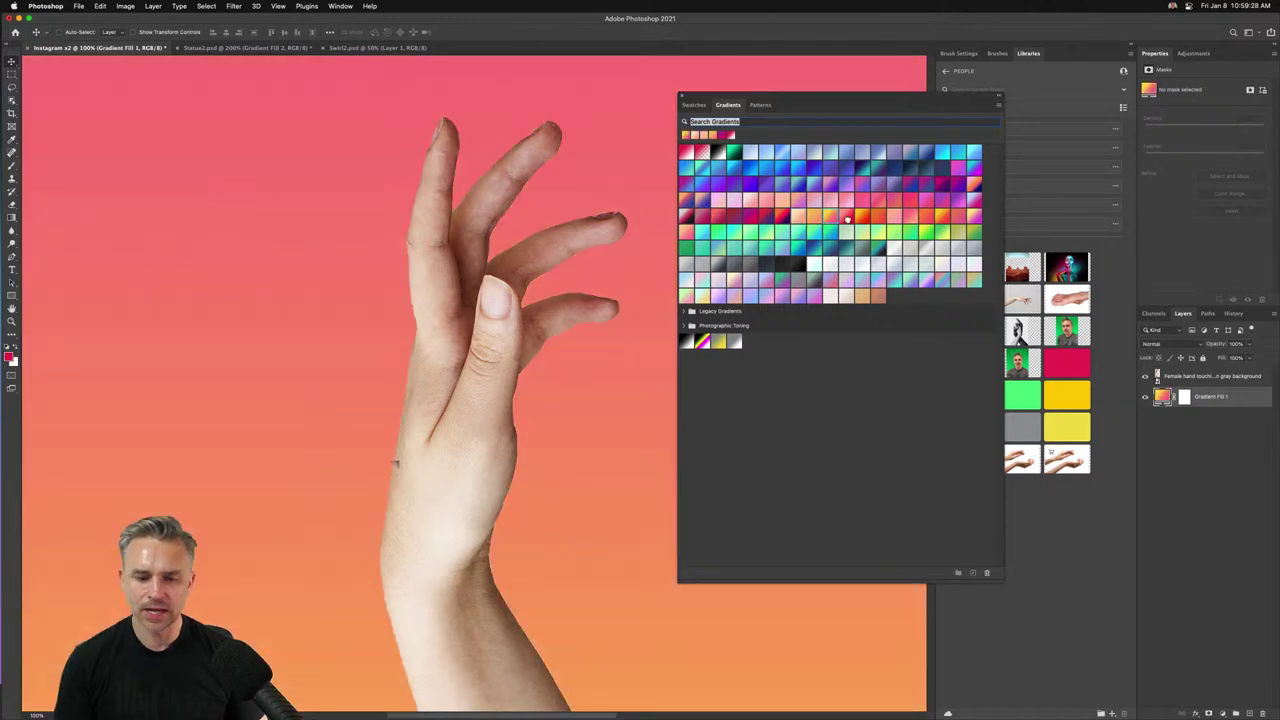
pyautogui.click(833, 217)
pyautogui.click(800, 247)
pyautogui.press('super+0')
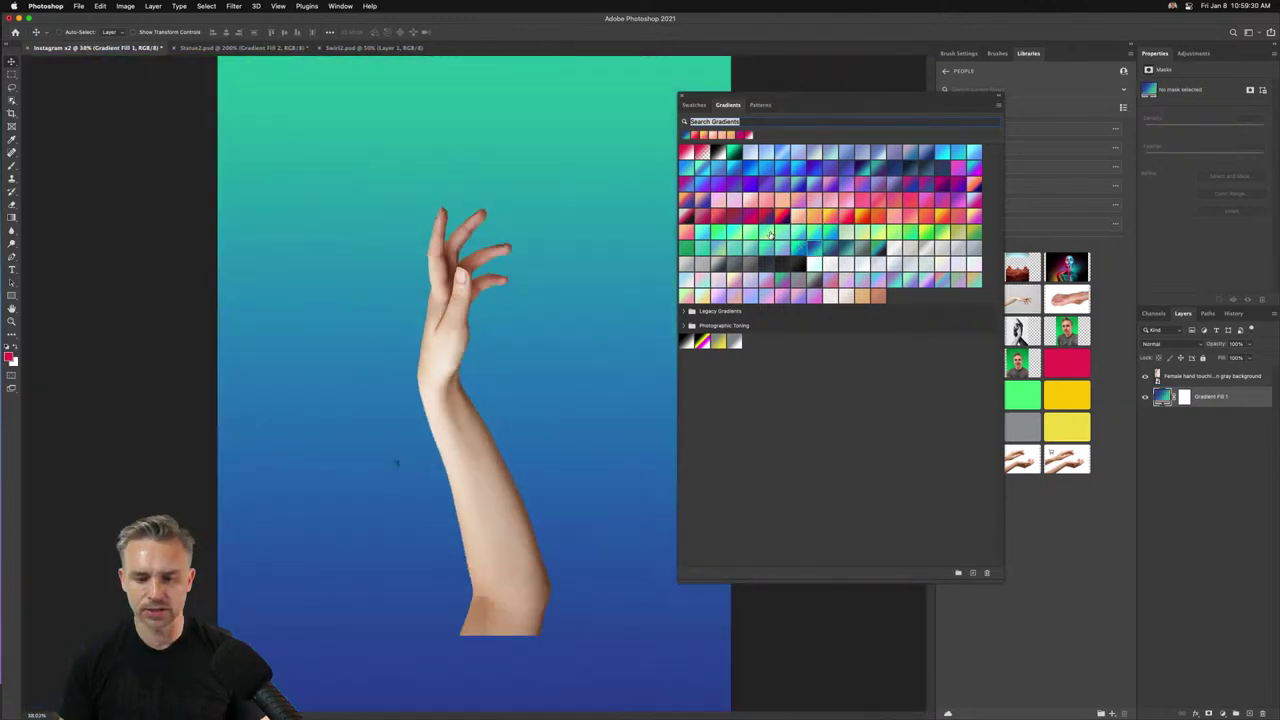
pyautogui.click(787, 230)
pyautogui.click(838, 213)
pyautogui.click(805, 207)
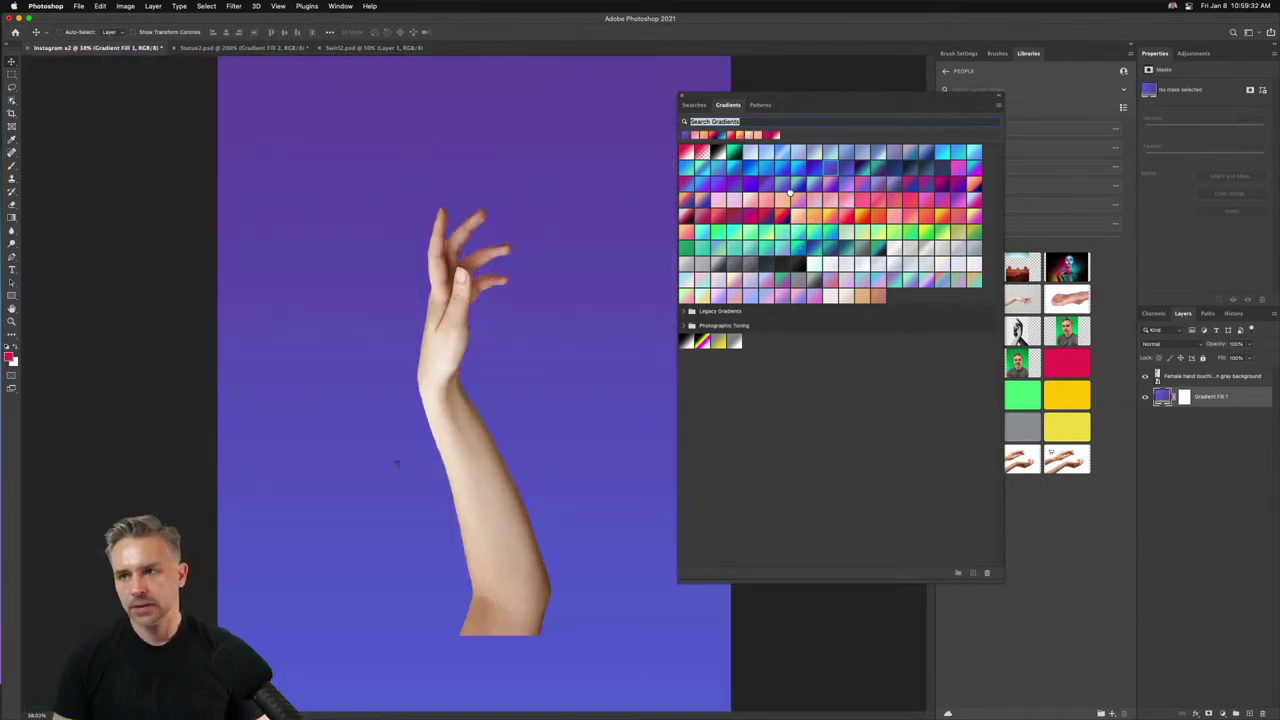
pyautogui.click(790, 194)
pyautogui.click(815, 186)
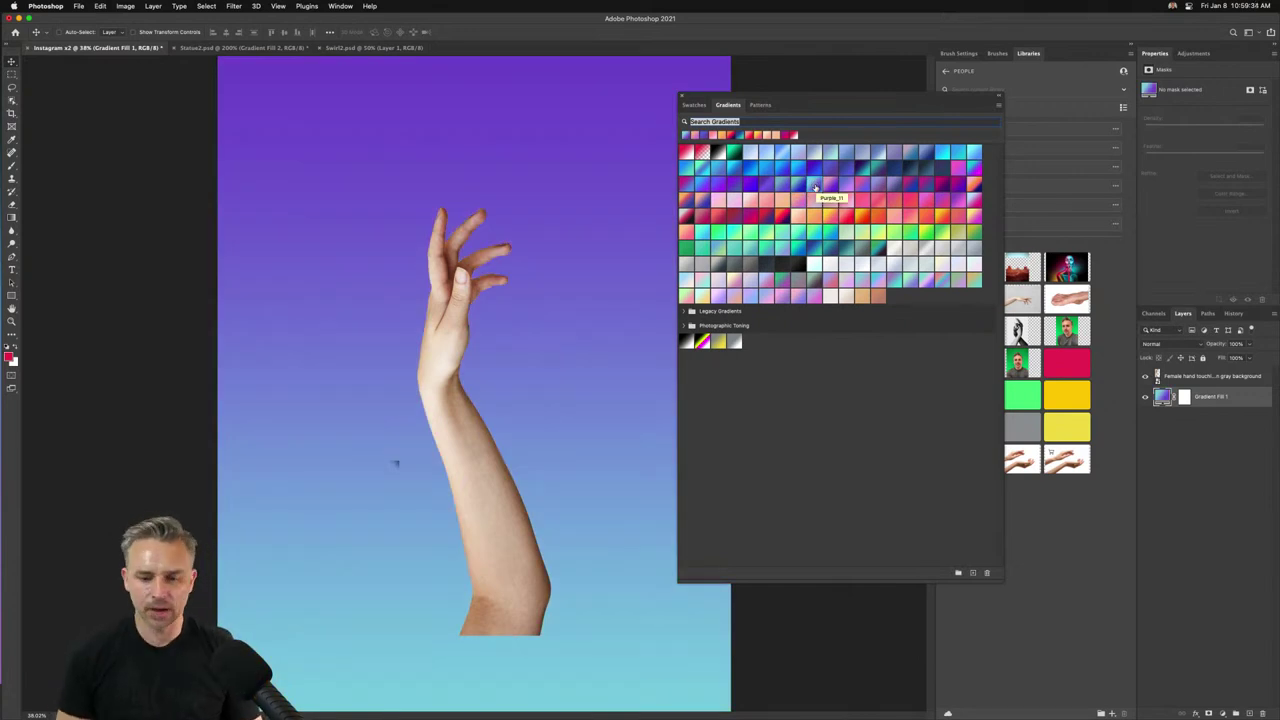
# Move the floating gradients panel off the library assets and over the canvas.
pyautogui.moveTo(787, 105); pyautogui.dragTo(702, 165)
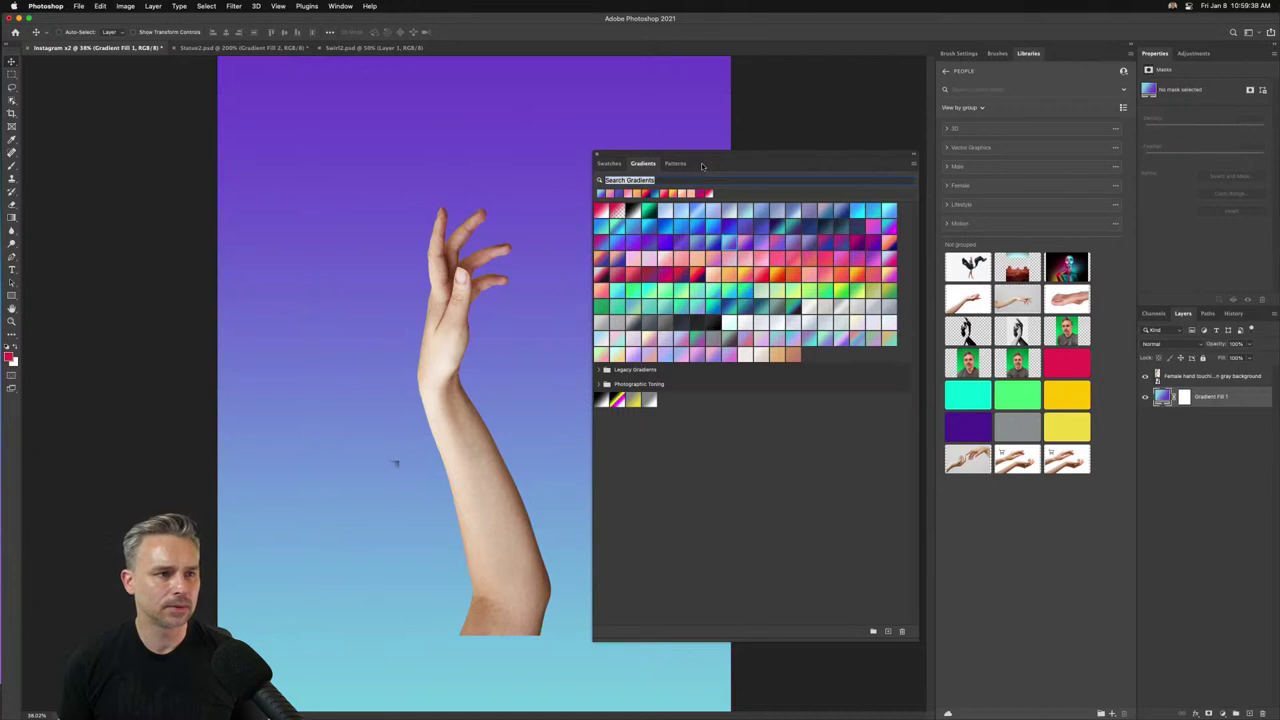
pyautogui.moveTo(714, 168); pyautogui.dragTo(535, 141)
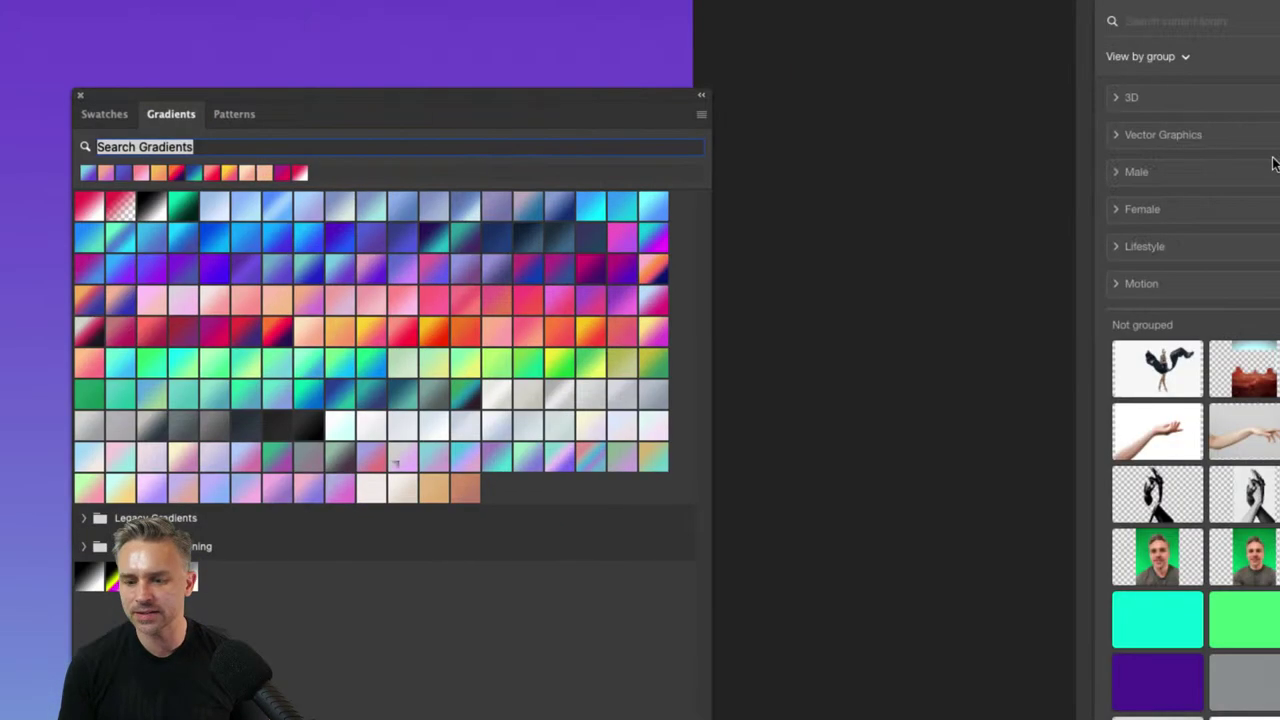
# Expand the Legacy Gradients group, apply its rainbow spectrum preset to the background fill, and move the Gradients panel off the hand.
pyautogui.click(676, 116)
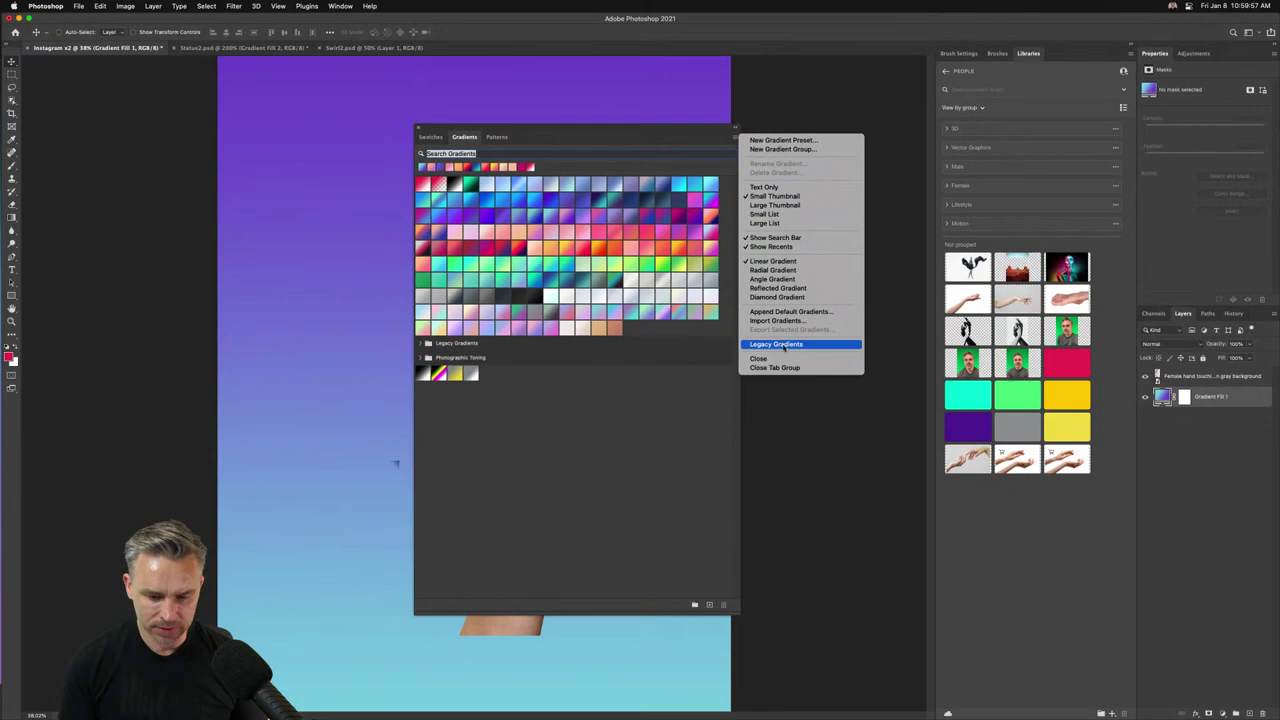
pyautogui.click(671, 550)
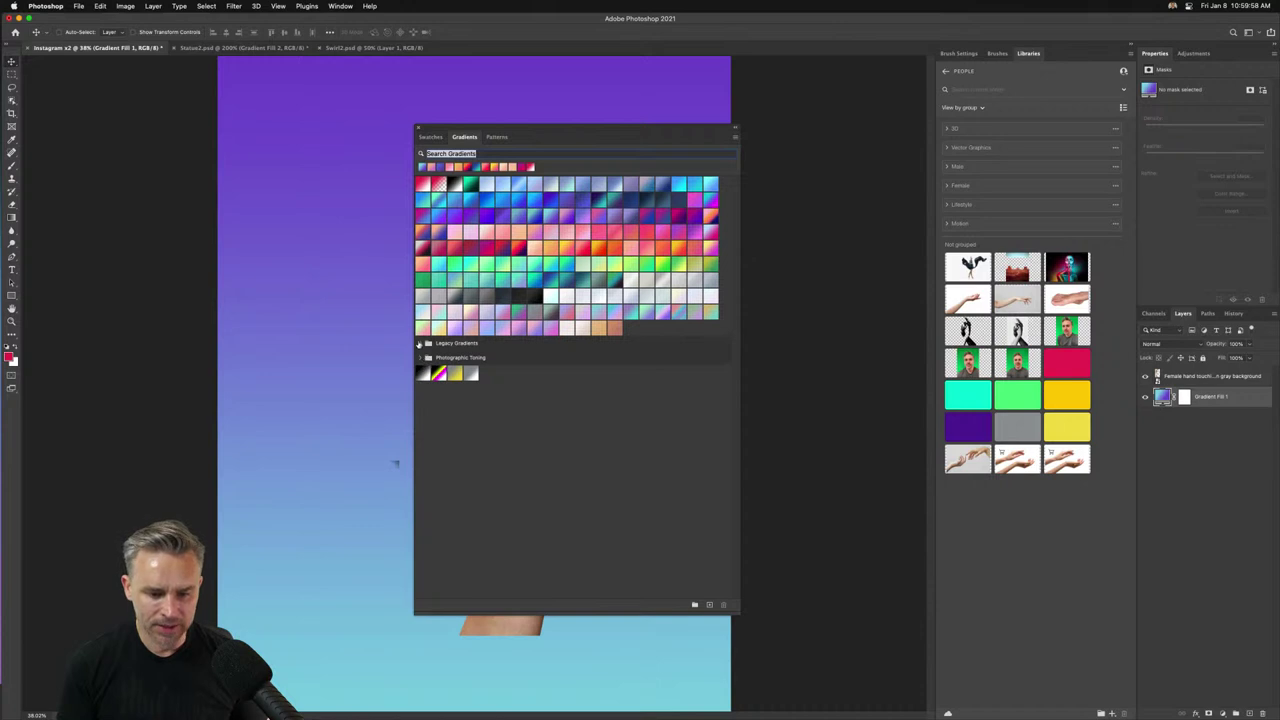
pyautogui.click(417, 343)
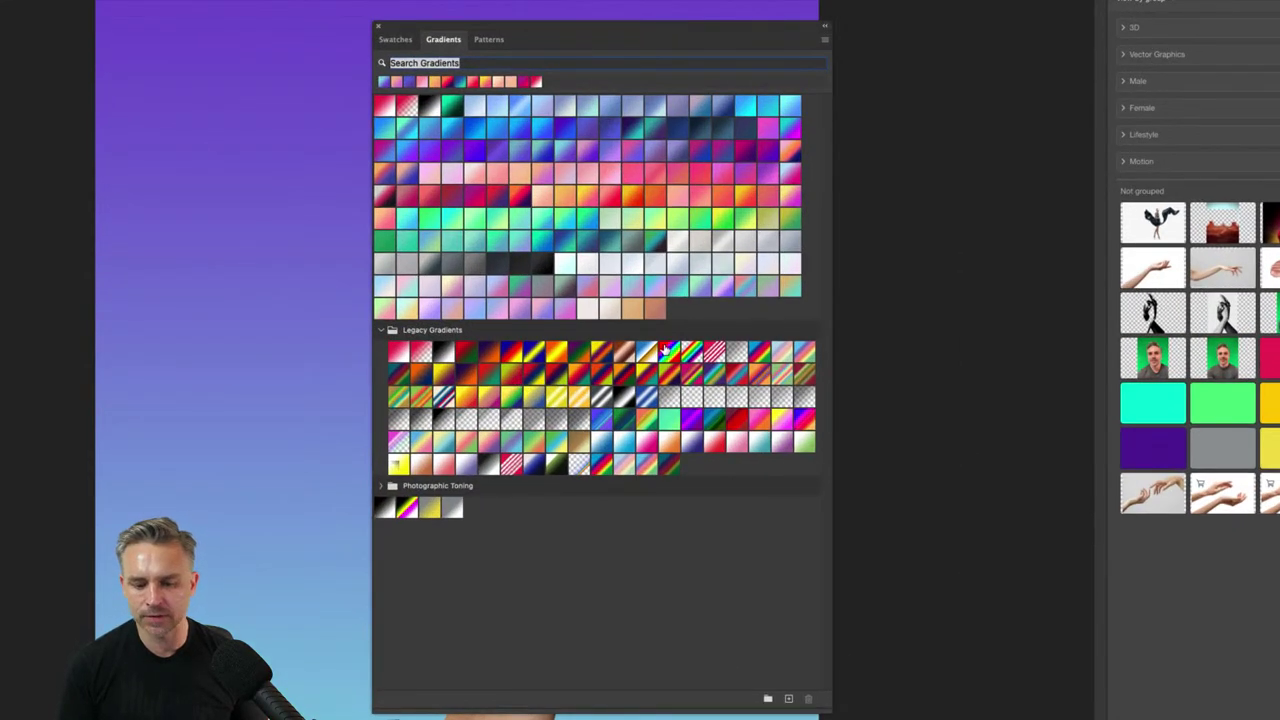
pyautogui.click(624, 358)
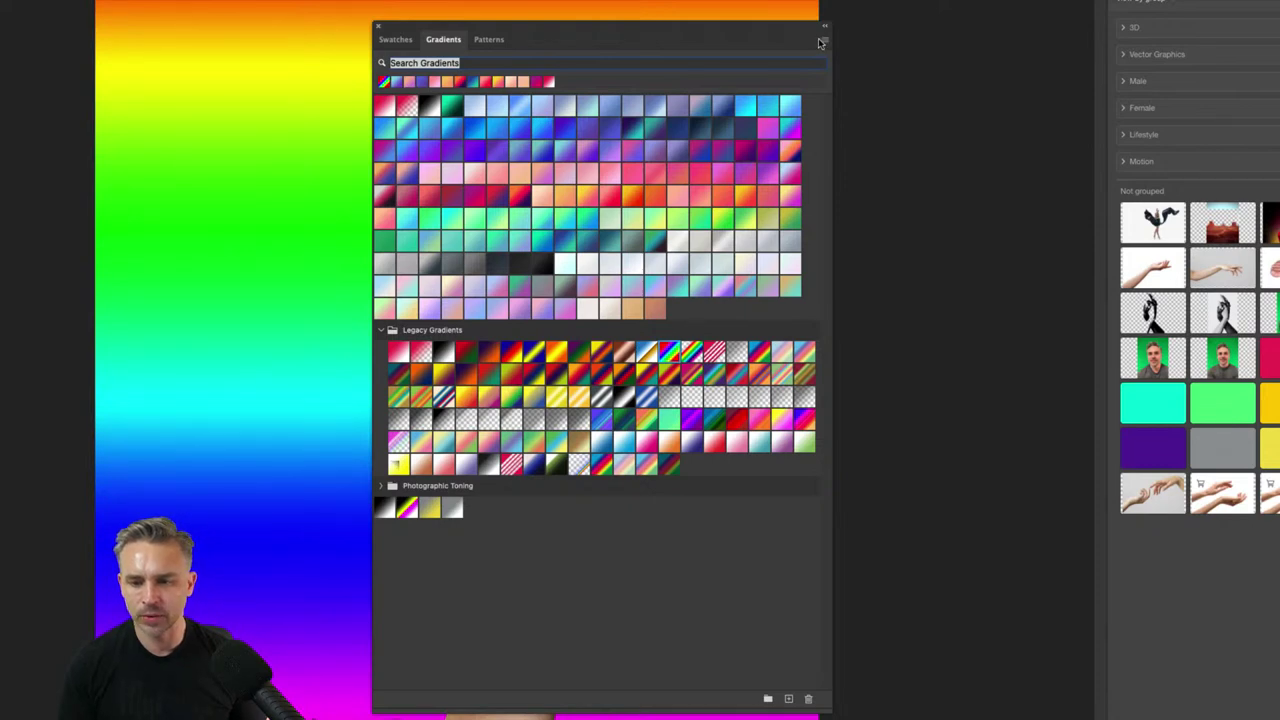
pyautogui.moveTo(727, 41); pyautogui.dragTo(971, 20)
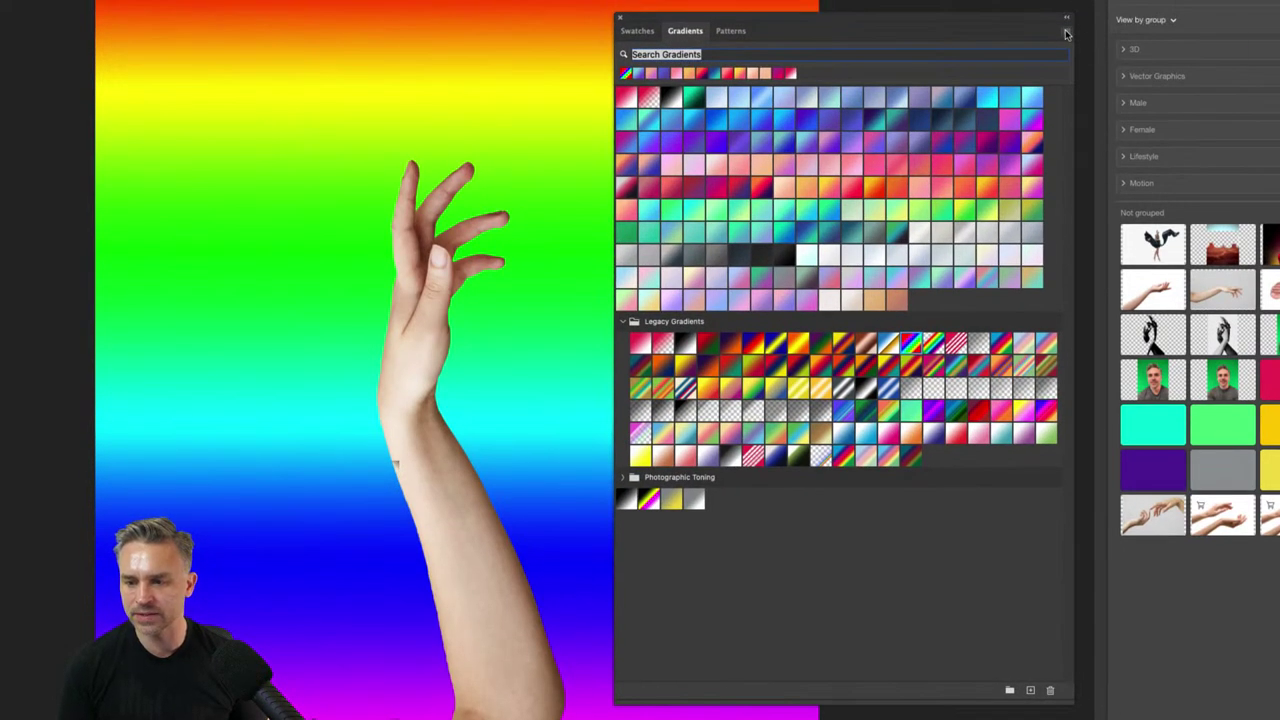
# Set the gradient style to Radial Gradient and reapply the legacy rainbow spectrum preset to the background.
pyautogui.click(1066, 34)
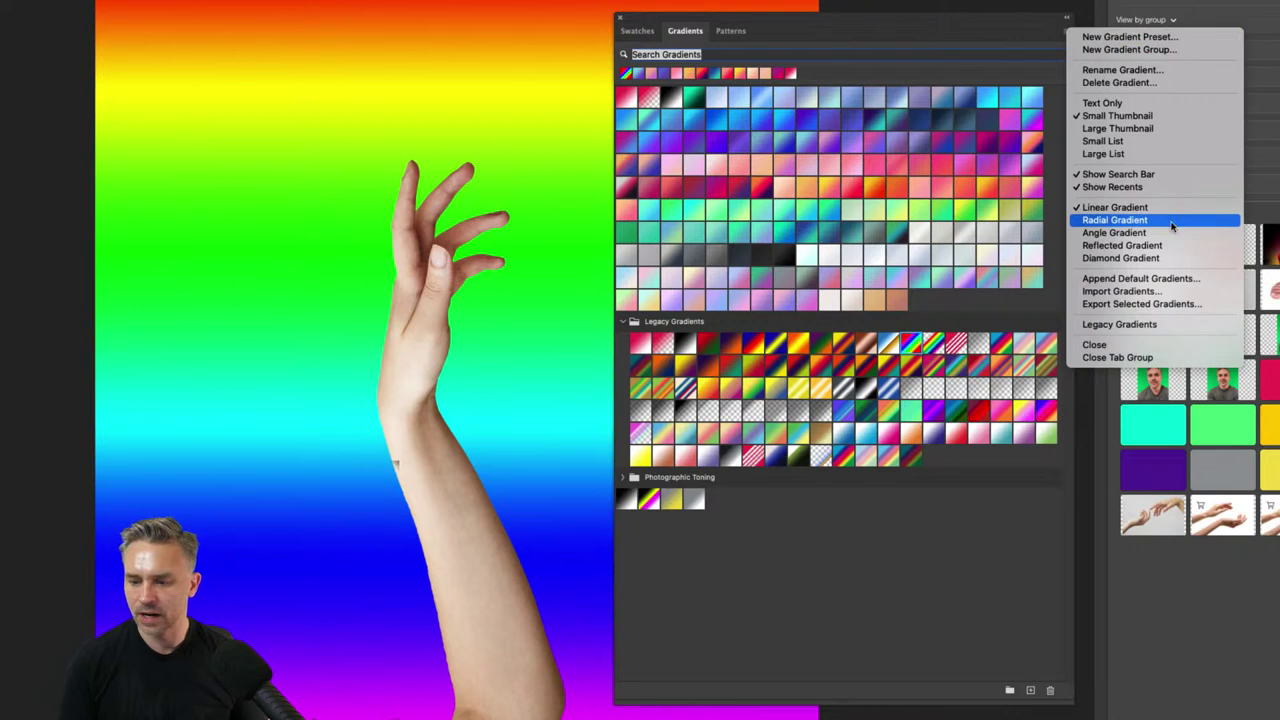
pyautogui.press('Escape')
pyautogui.click(907, 346)
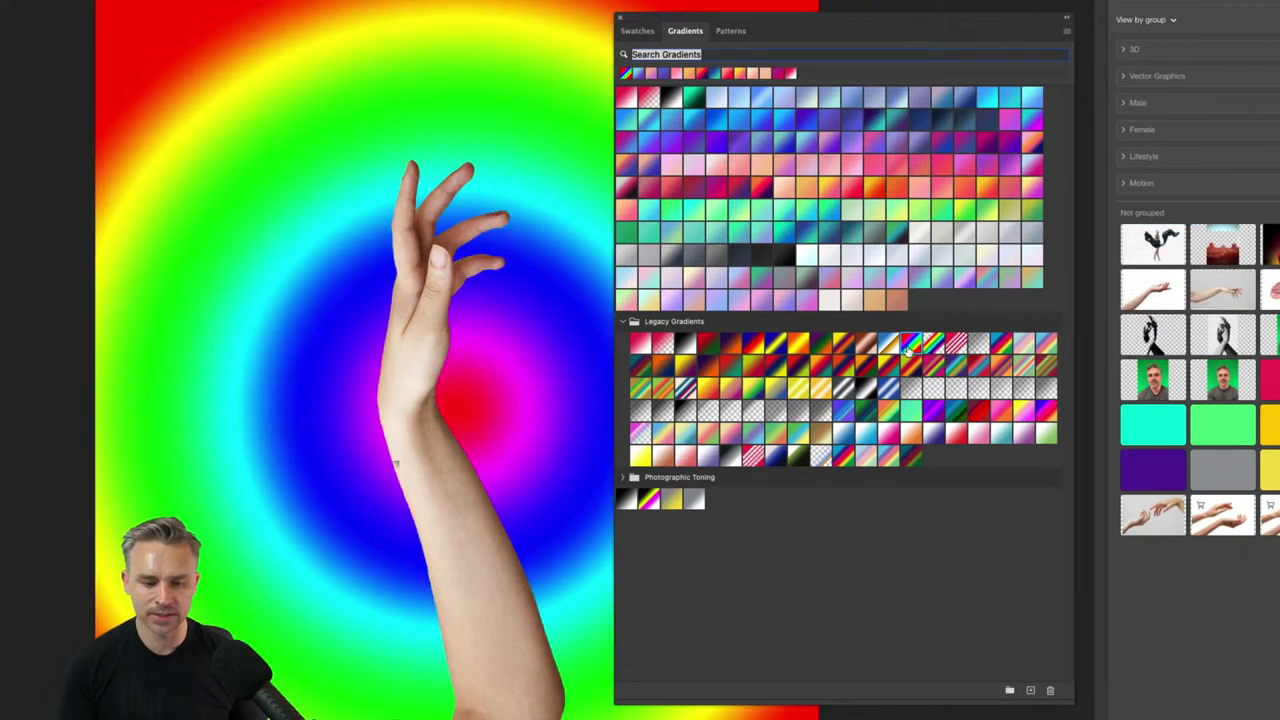
# Try several other Legacy Gradients presets on the radial background, then return to the rainbow spectrum preset.
pyautogui.click(866, 348)
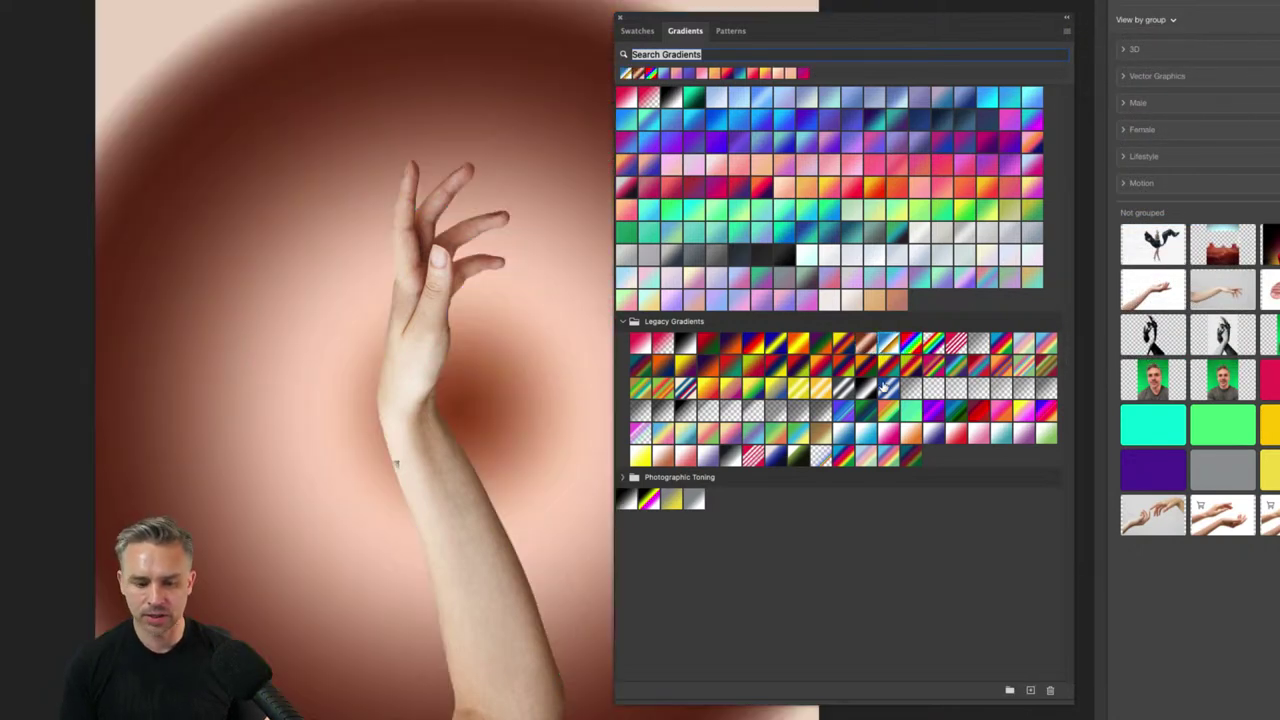
pyautogui.click(888, 386)
pyautogui.click(897, 366)
pyautogui.click(912, 350)
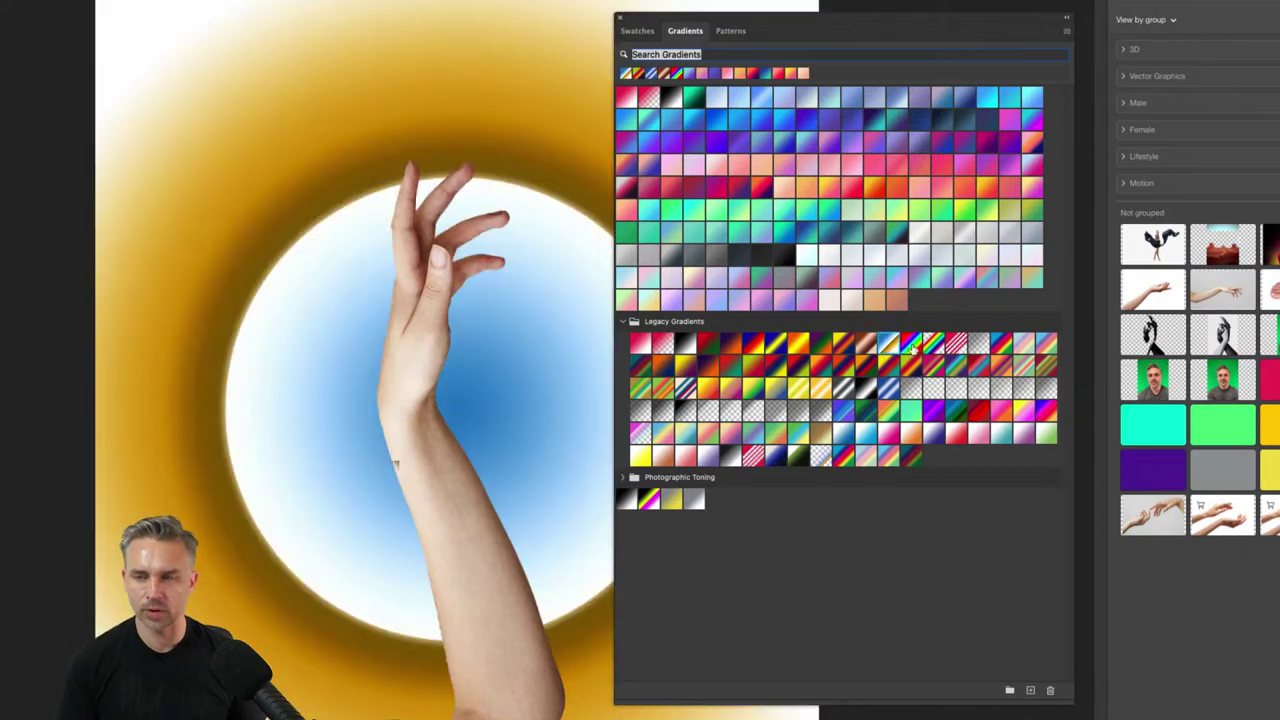
pyautogui.click(928, 344)
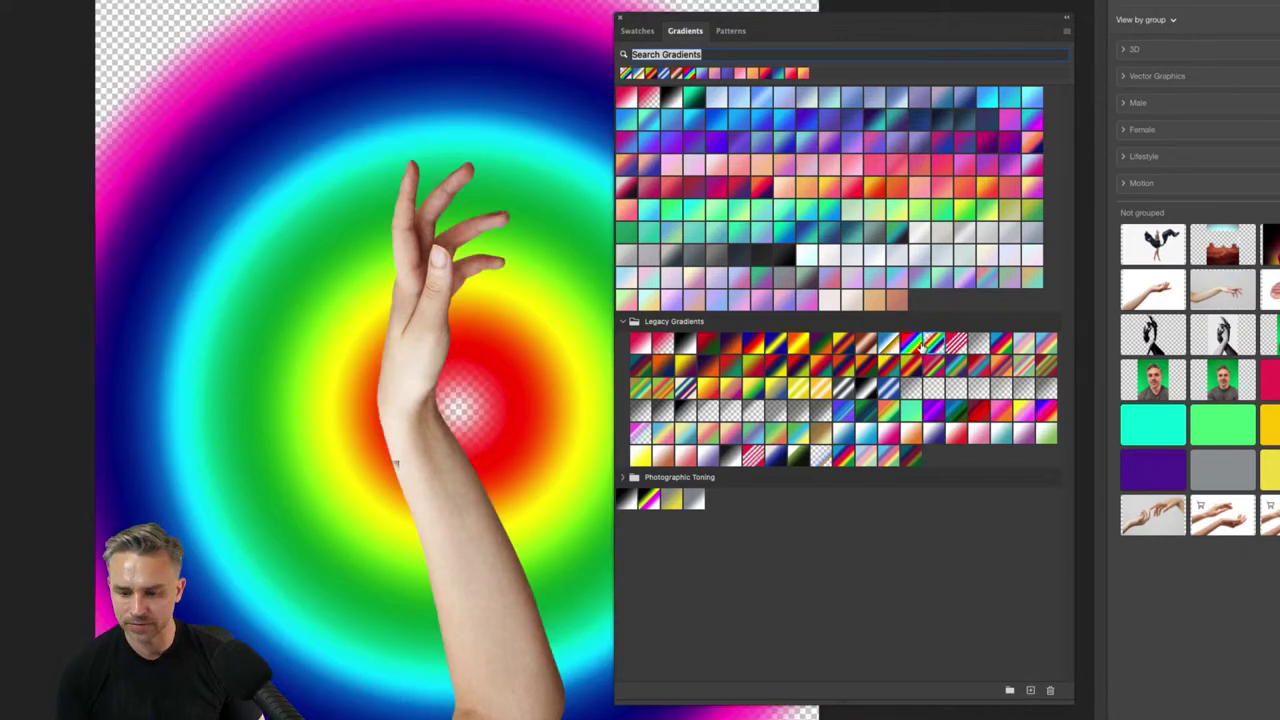
pyautogui.click(907, 344)
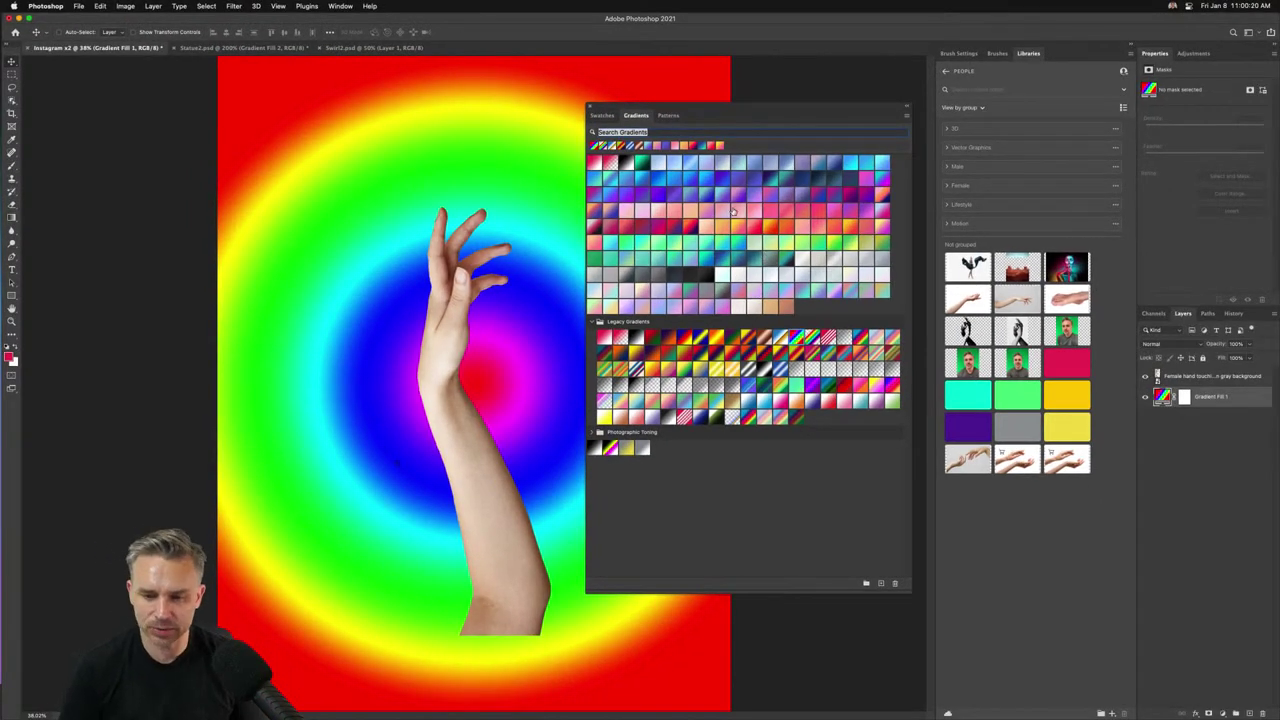
# Apply the pink-to-violet preset from the purple presets to the background fill, and select the hand layer.
pyautogui.click(740, 193)
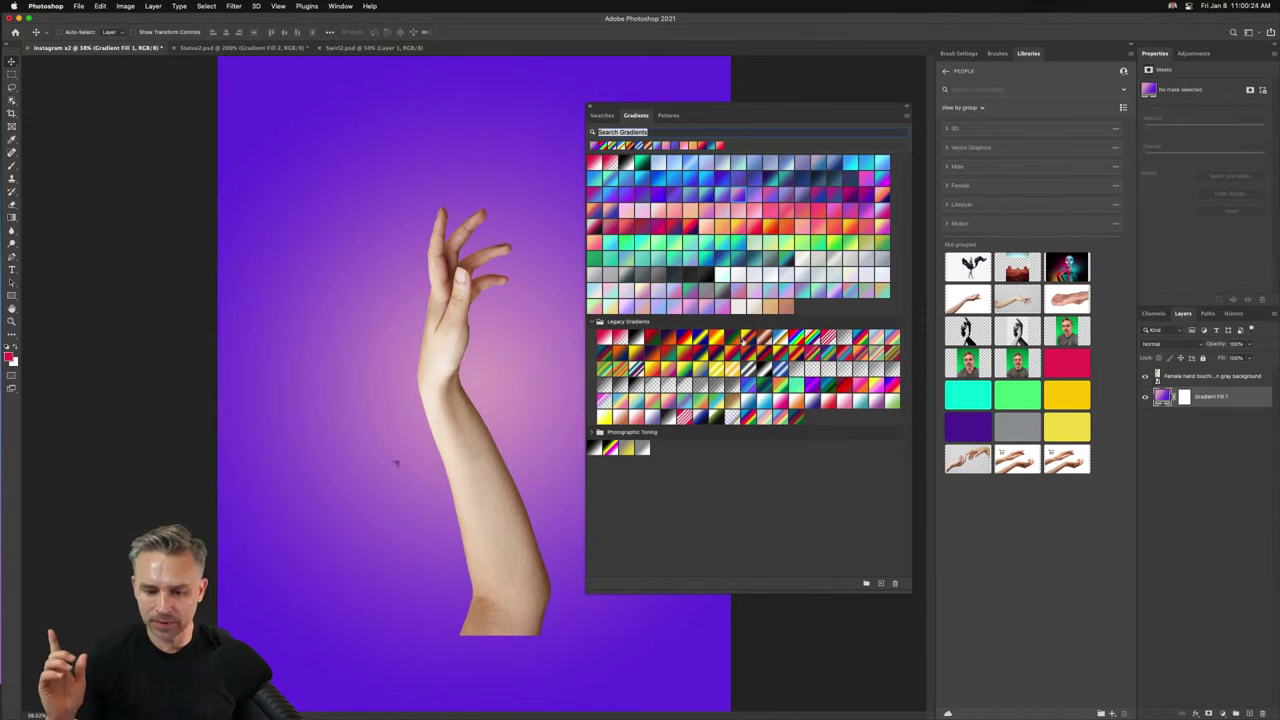
pyautogui.hotkey('alt', ']')
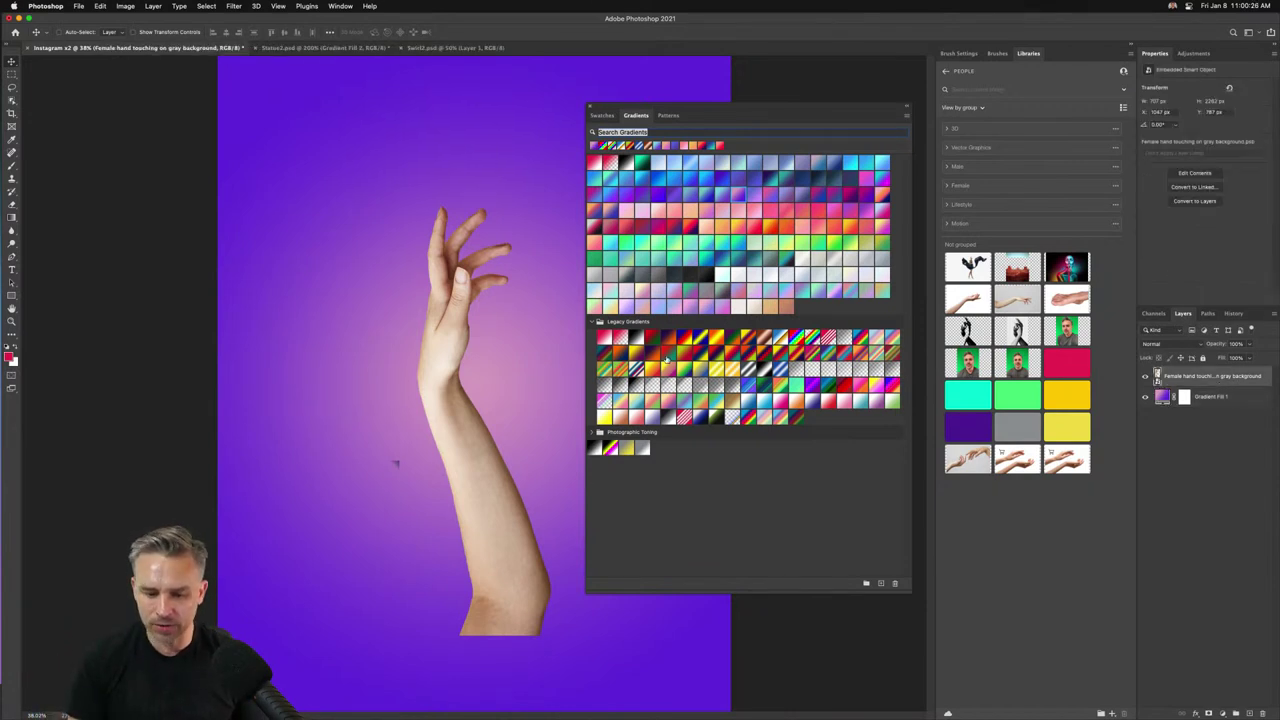
# Append the default gradients to the list of gradient presets.
pyautogui.click(904, 118)
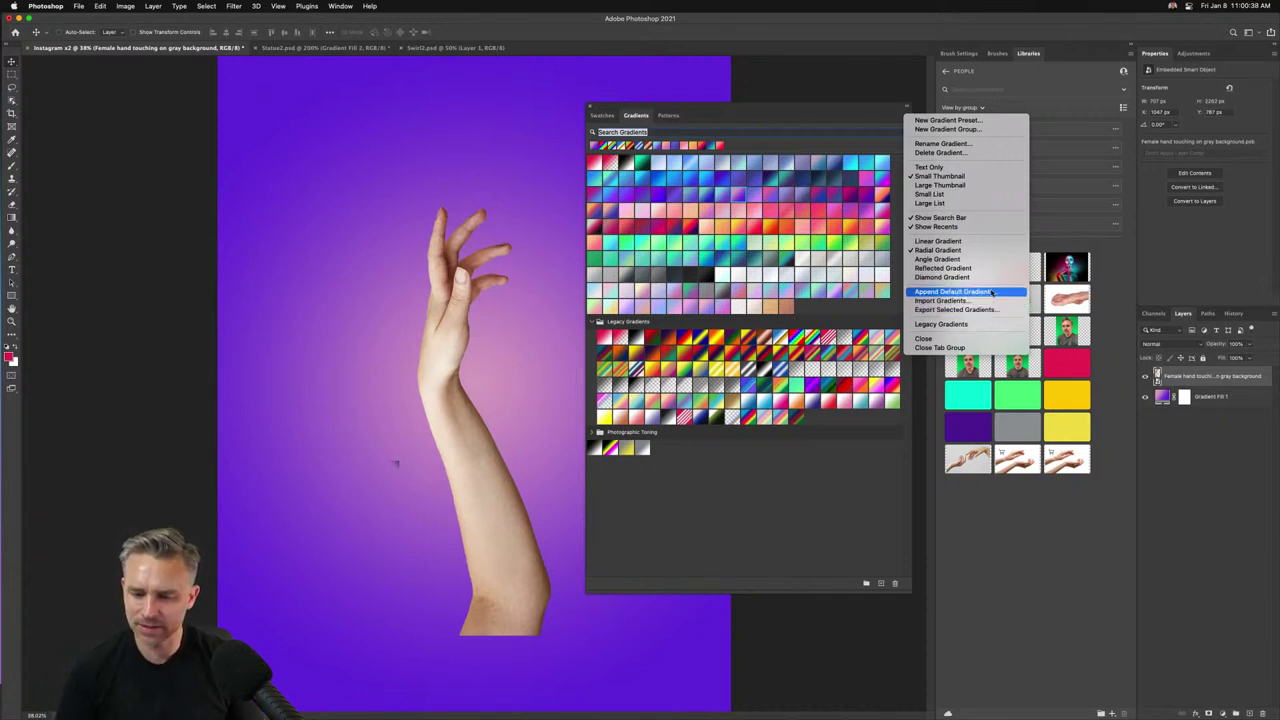
pyautogui.press('Escape')
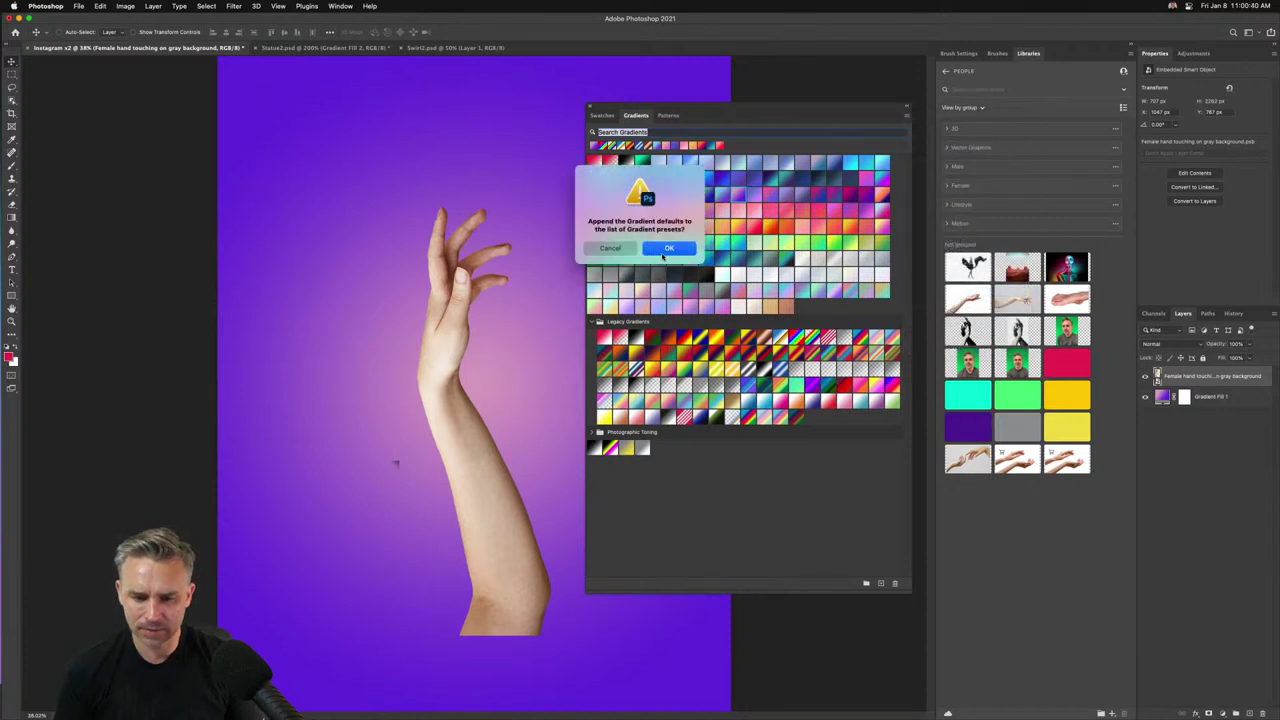
pyautogui.click(666, 248)
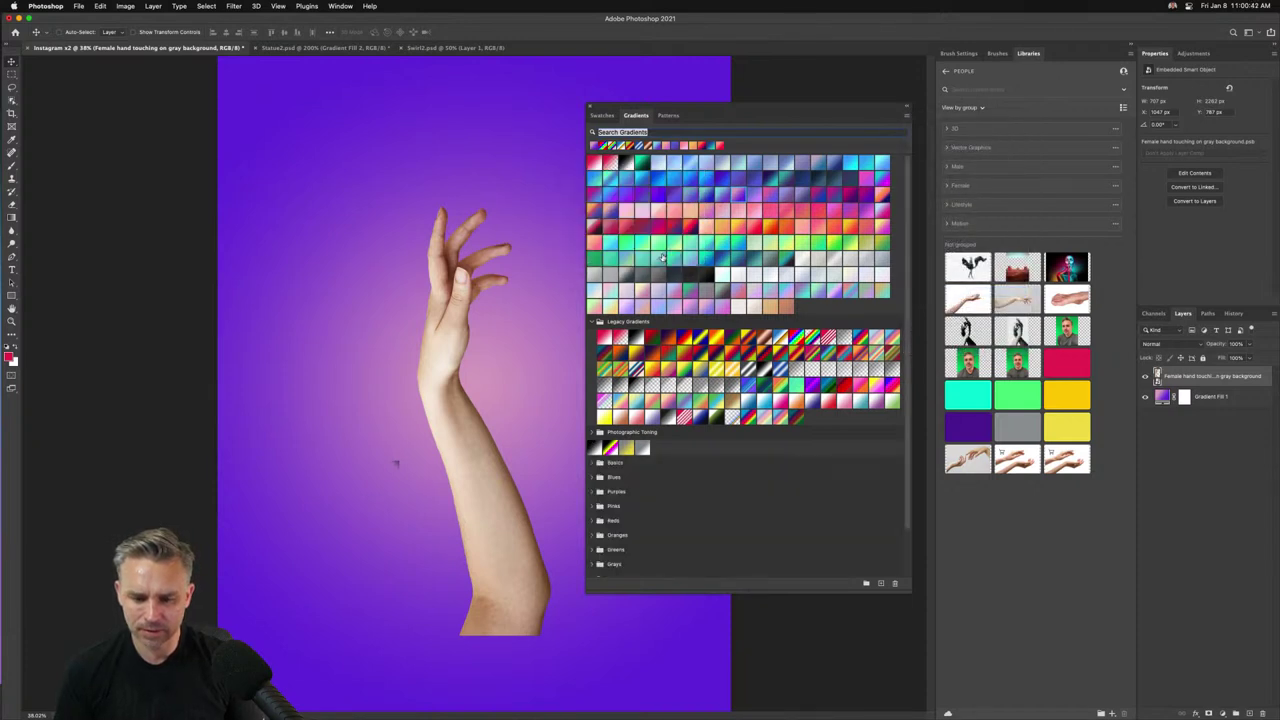
# Delete the appended default gradient groups from Basics through Neutrals.
pyautogui.scroll(-2, 646, 537)
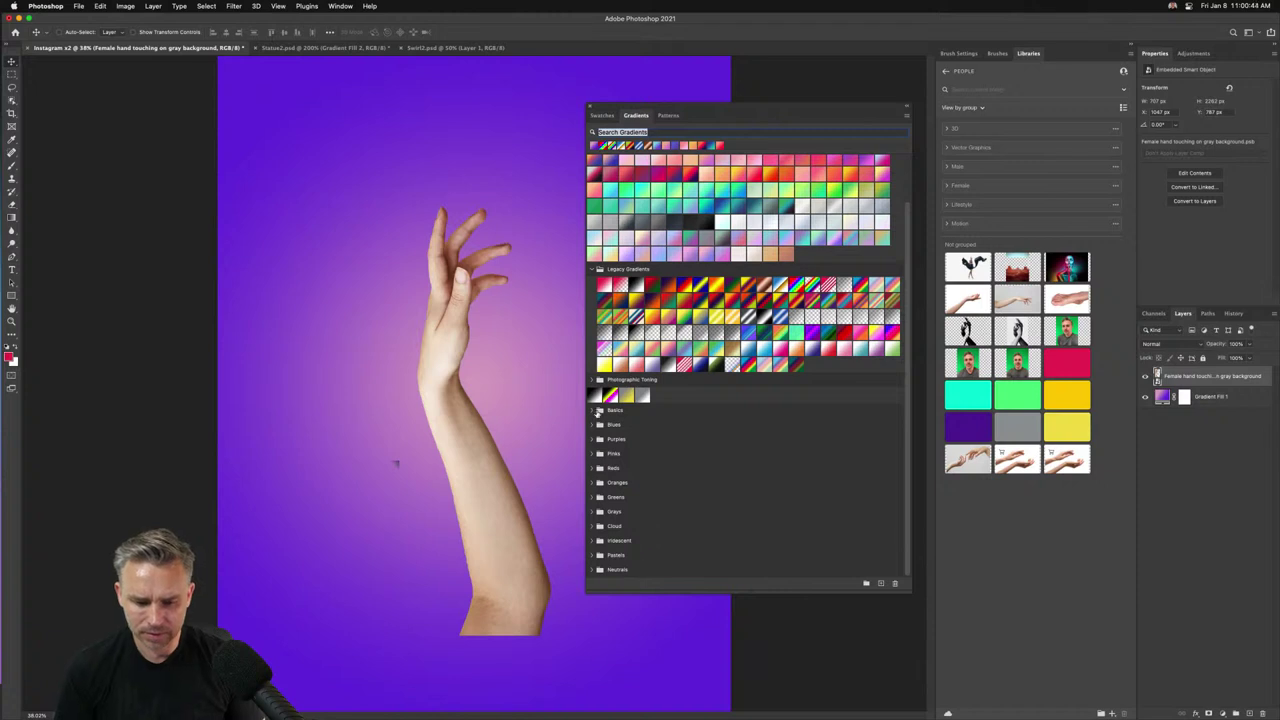
pyautogui.keyDown('shift'); pyautogui.click(613, 571); pyautogui.keyUp('shift')
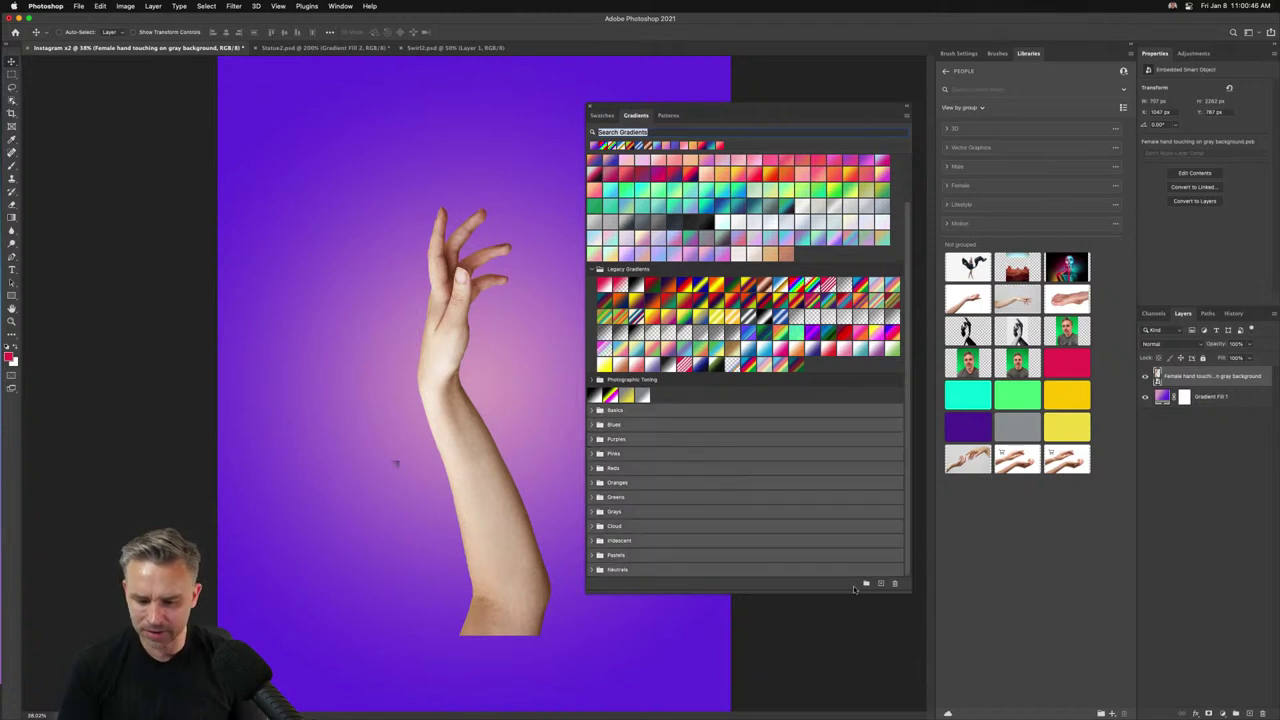
pyautogui.click(894, 584)
pyautogui.click(680, 244)
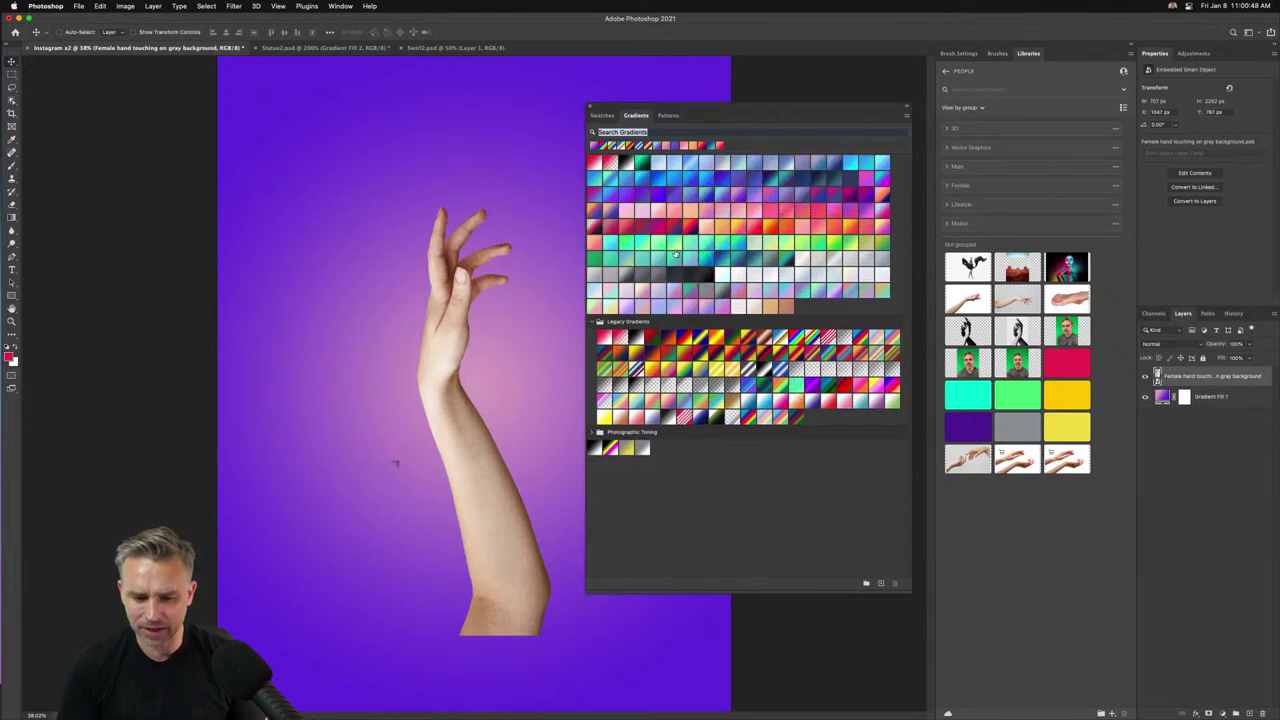
# Expand the Photographic Toning group in the Gradients panel.
pyautogui.click(906, 116)
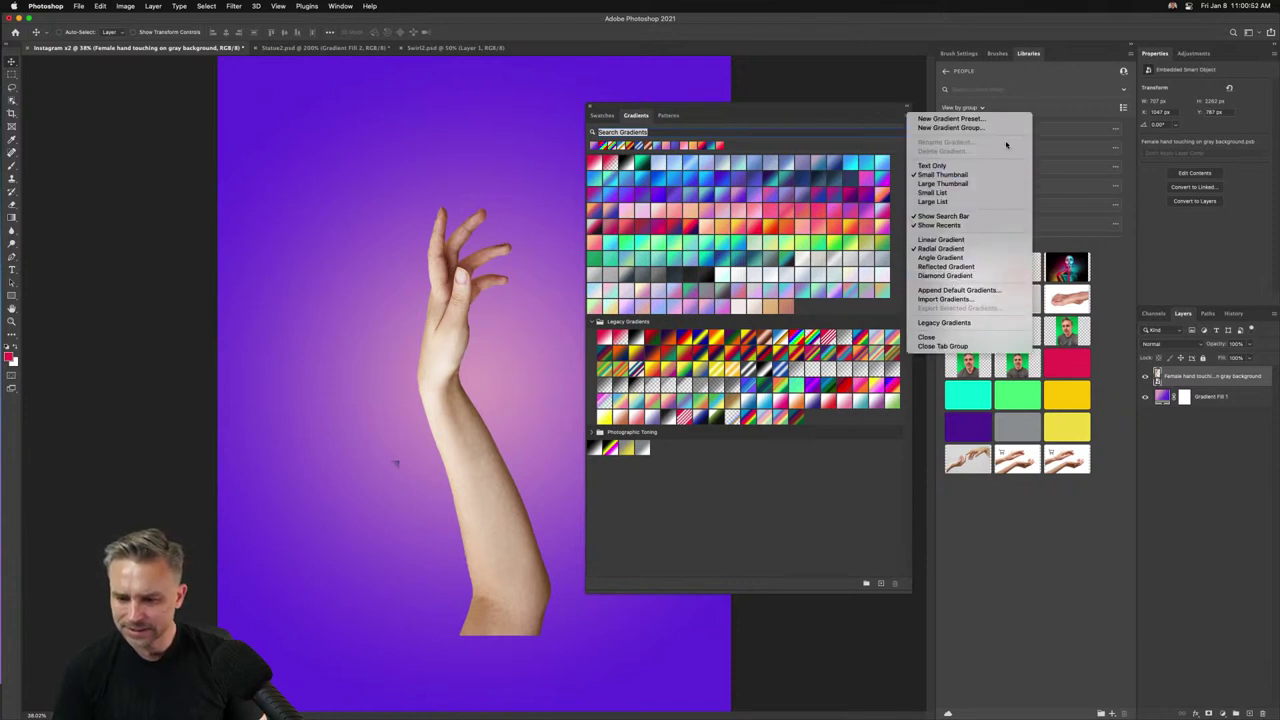
pyautogui.click(700, 493)
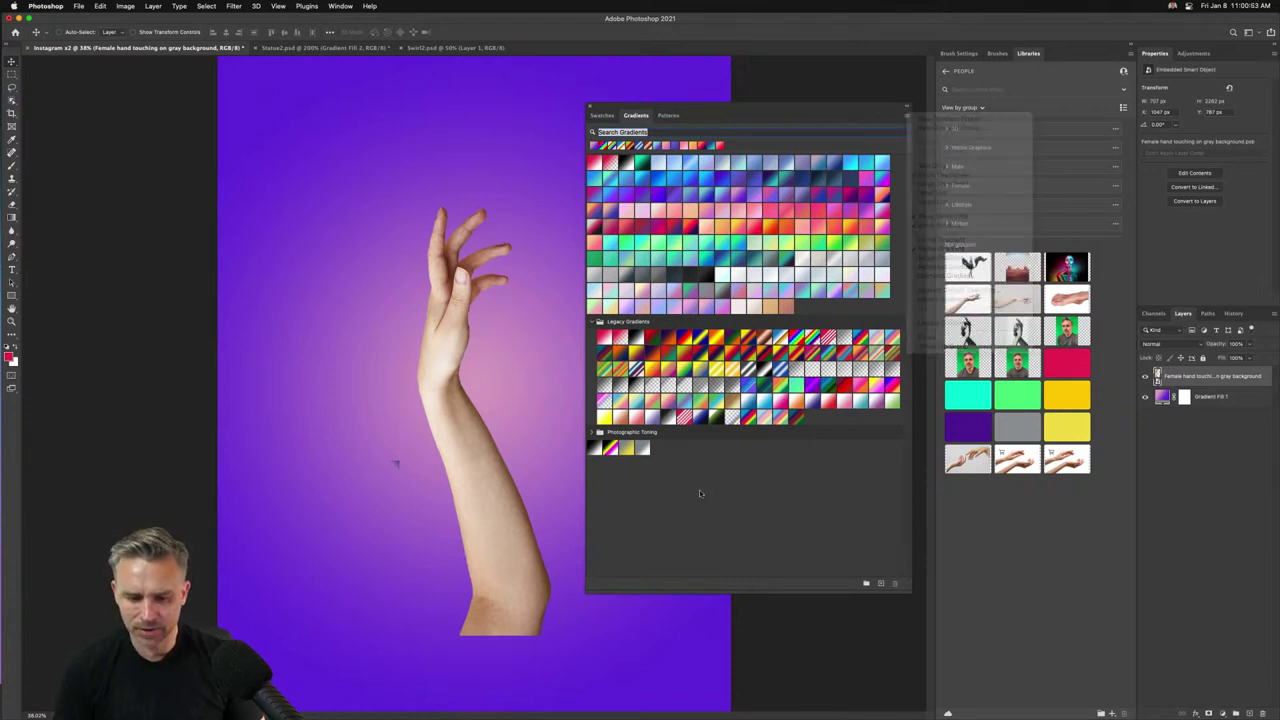
pyautogui.click(593, 433)
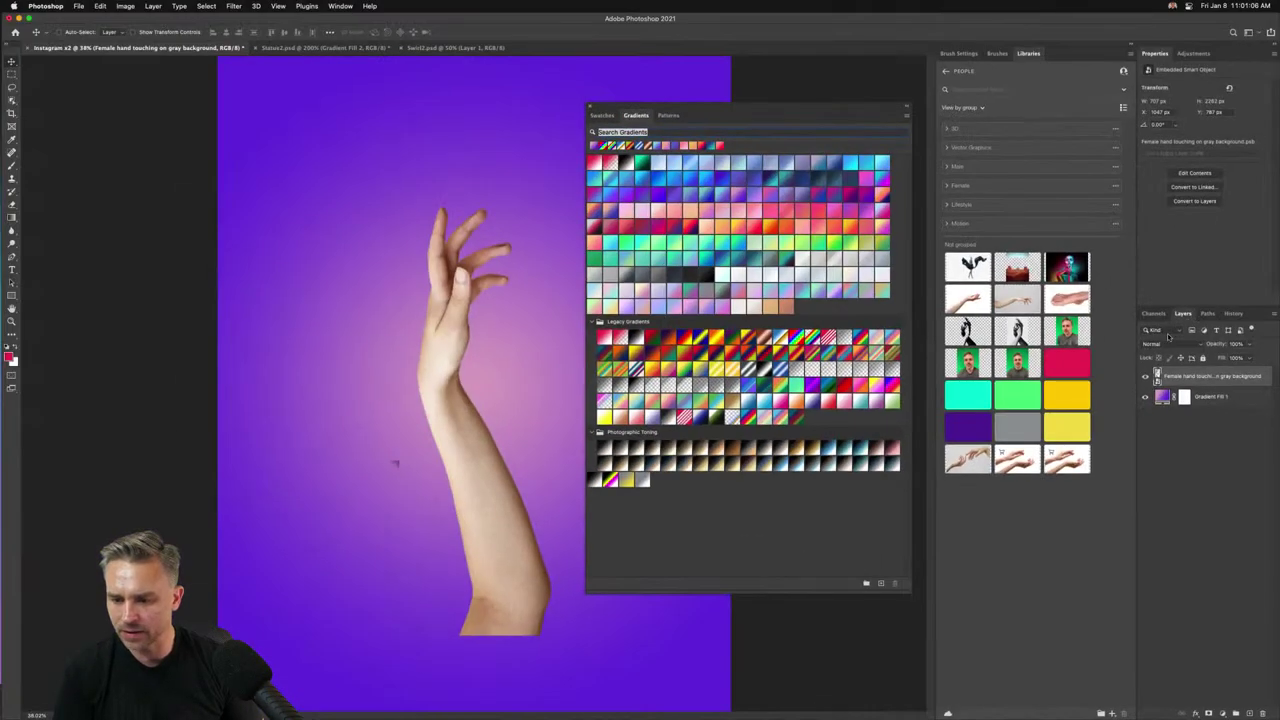
# Float and shorten the Layers panel beside the hand, and move the Gradients panel to the opposite side of the canvas.
pyautogui.moveTo(1183, 314); pyautogui.dragTo(800, 166)
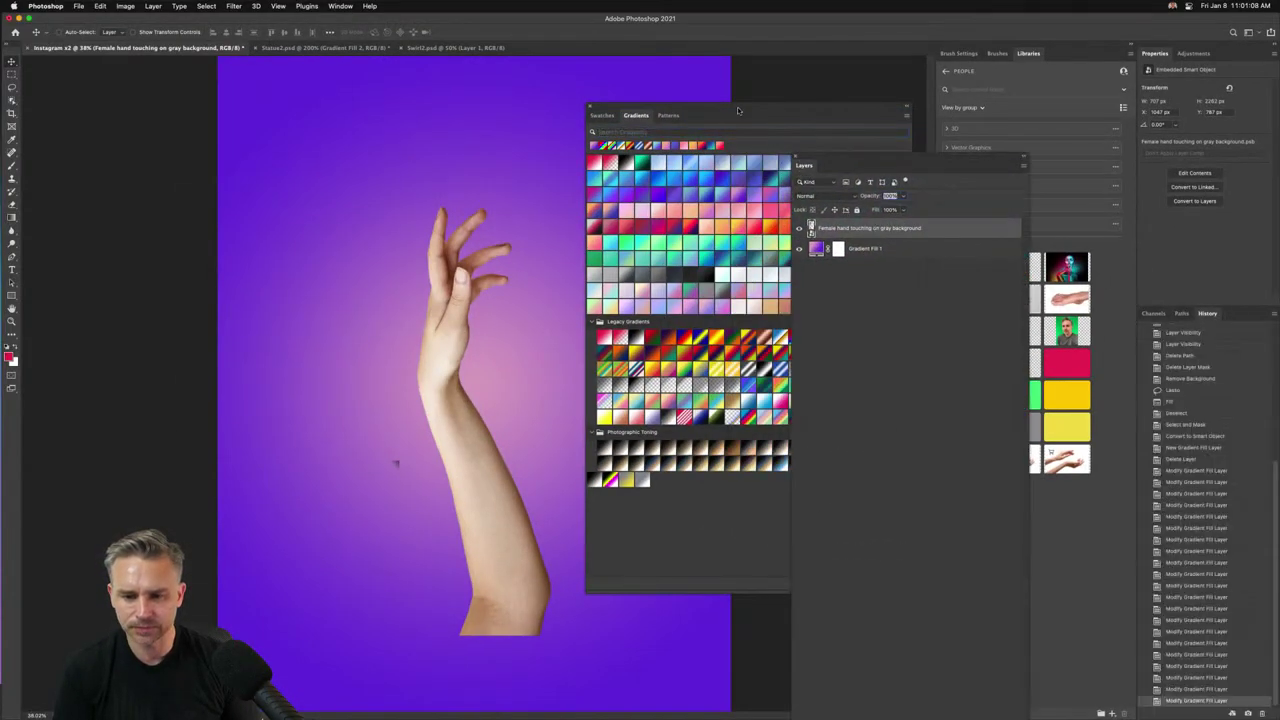
pyautogui.moveTo(738, 110); pyautogui.dragTo(575, 134)
pyautogui.moveTo(849, 163); pyautogui.dragTo(786, 52)
pyautogui.moveTo(801, 660); pyautogui.dragTo(786, 263)
pyautogui.moveTo(530, 142); pyautogui.dragTo(170, 155)
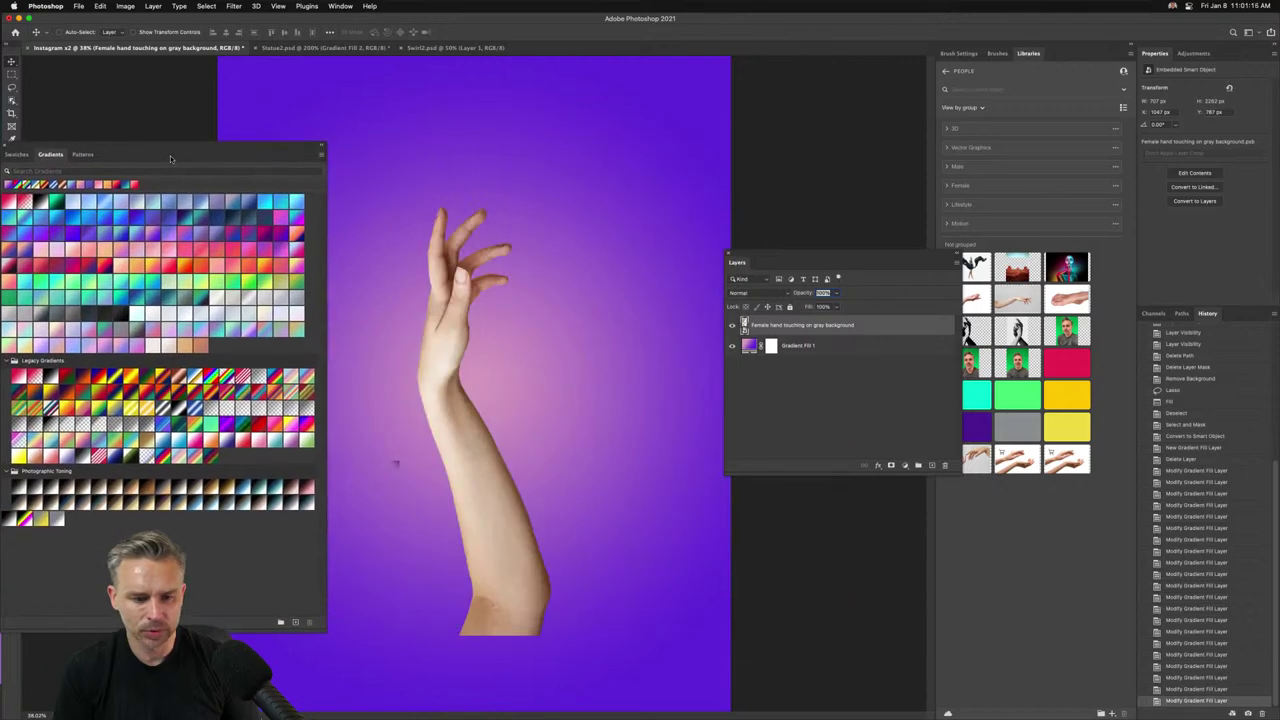
# Add a Gradient Map adjustment layer above the hand layer and clip it to the hand.
pyautogui.click(904, 466)
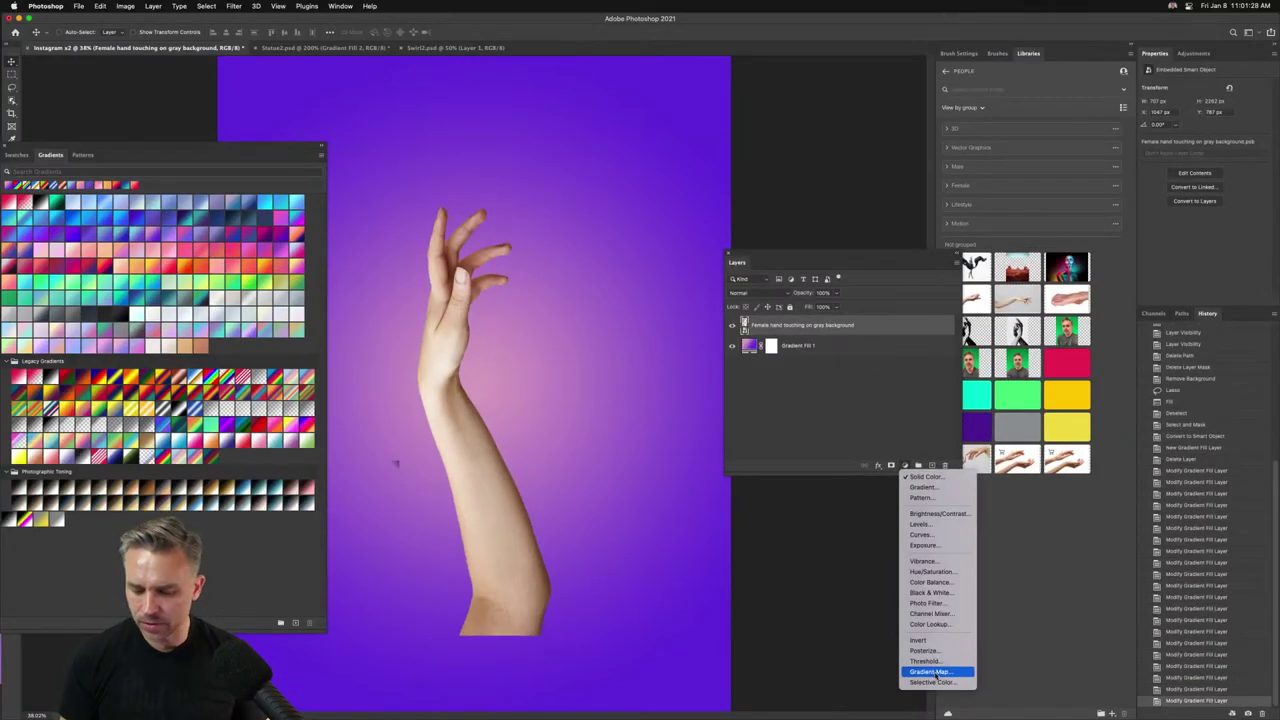
pyautogui.click(935, 676)
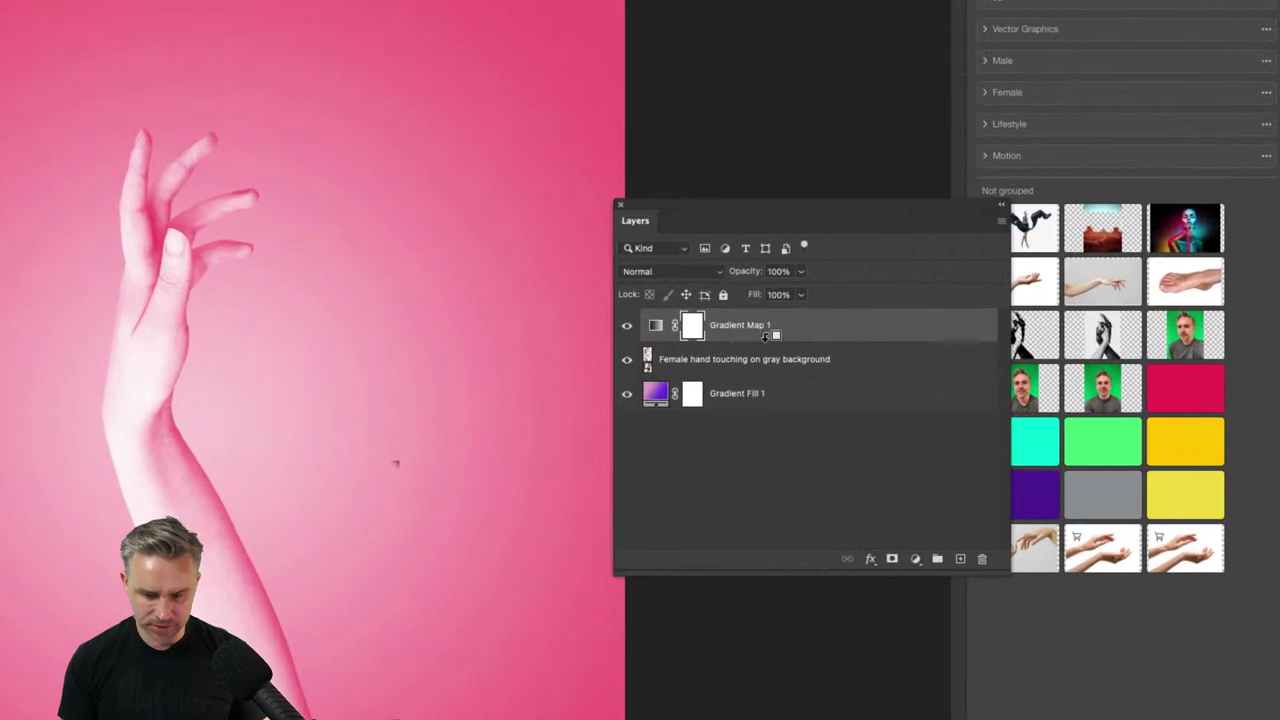
pyautogui.keyDown('alt'); pyautogui.click(814, 333); pyautogui.keyUp('alt')
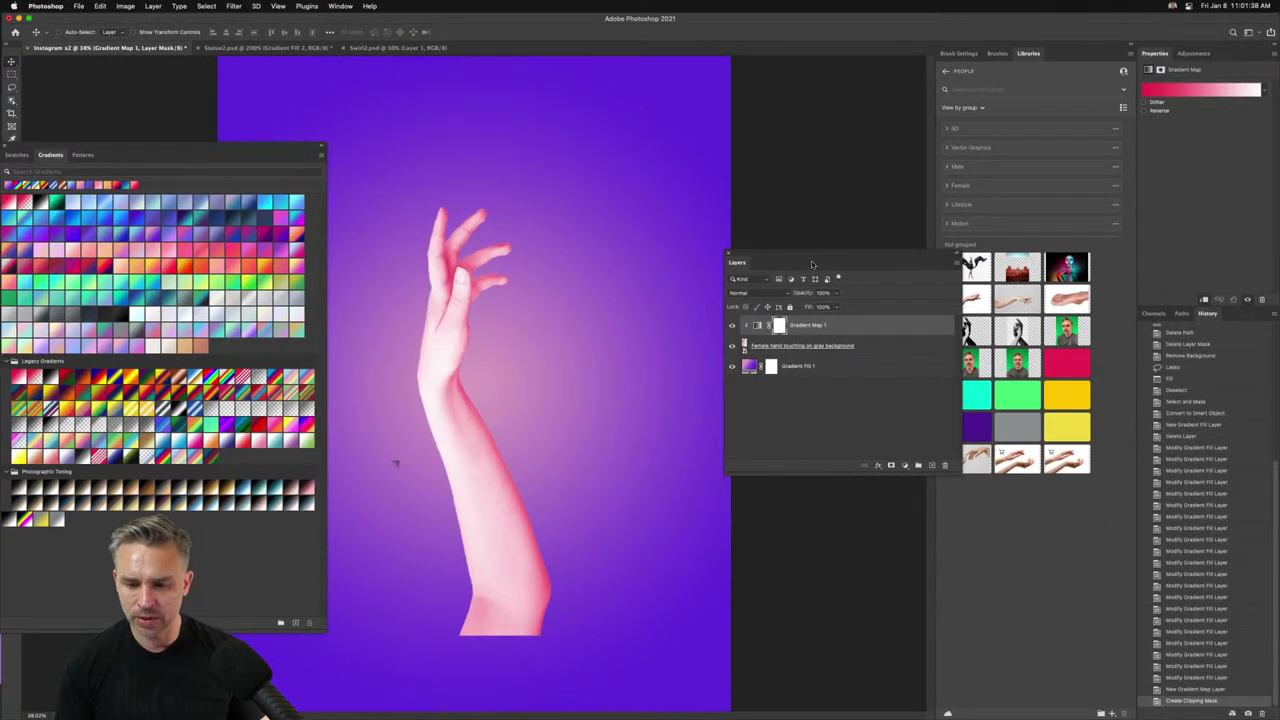
# Dock the Layers panel back into the group with Channels, Paths and History.
pyautogui.moveTo(812, 263); pyautogui.dragTo(1191, 100)
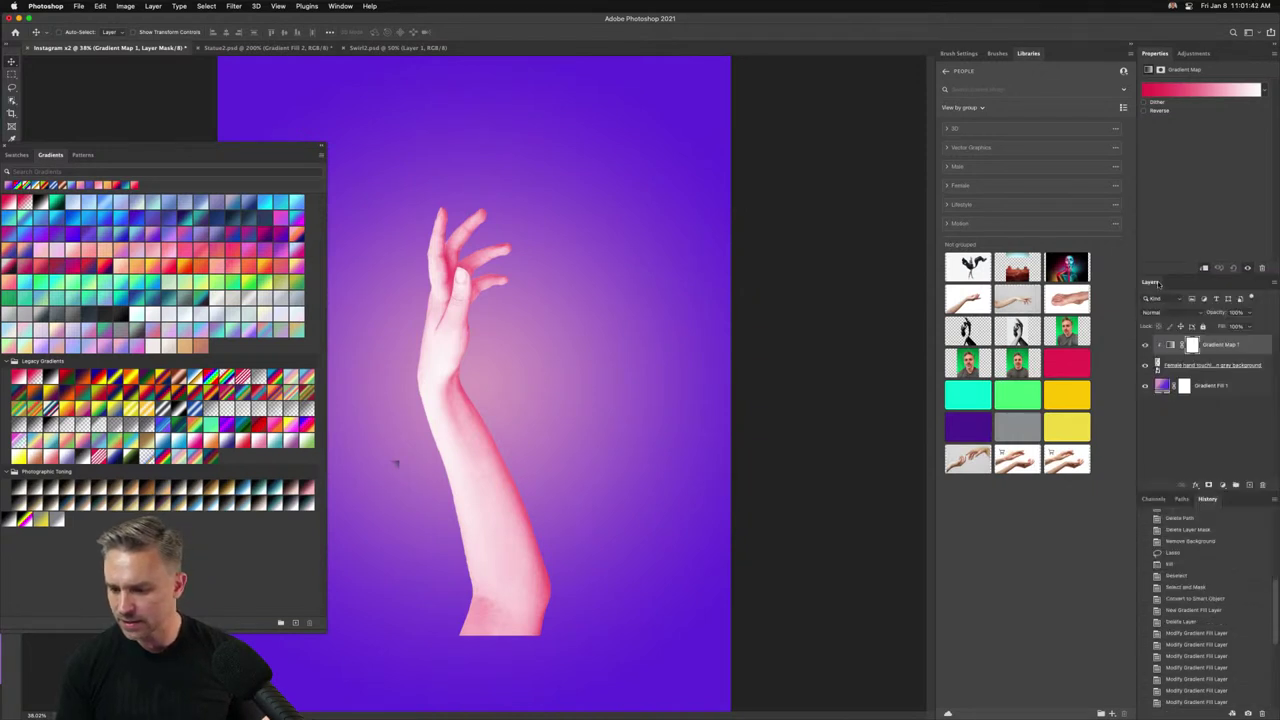
pyautogui.moveTo(1158, 283); pyautogui.dragTo(1200, 500)
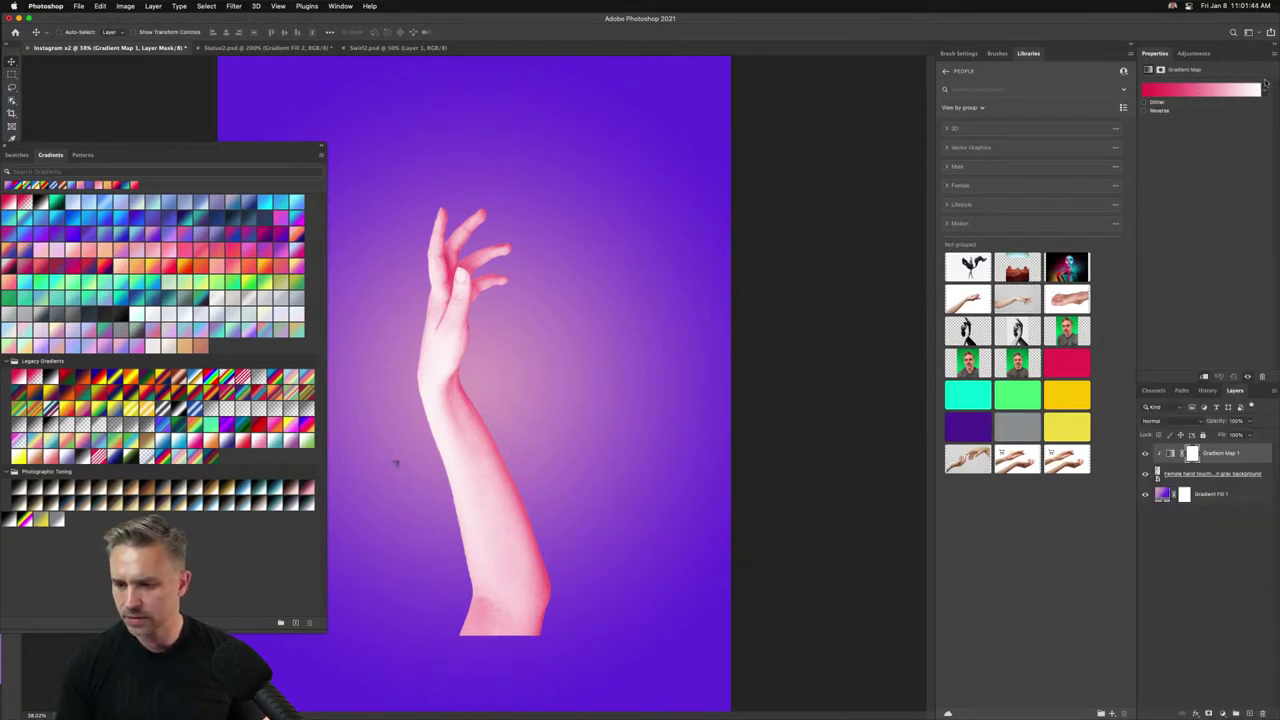
# Enlarge the Gradient Map's preset picker and expand its Photographic Toning group, with the Gradients panel placed alongside for comparison.
pyautogui.click(1265, 90)
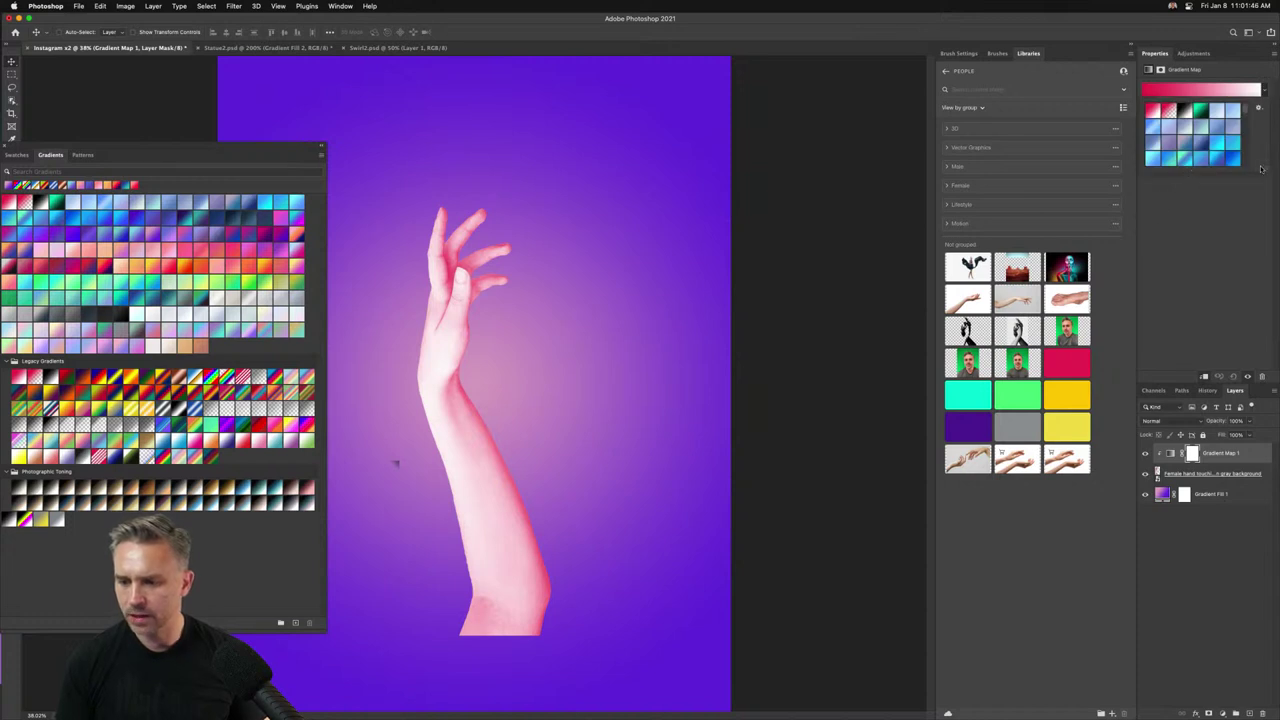
pyautogui.moveTo(1262, 169); pyautogui.dragTo(1274, 662)
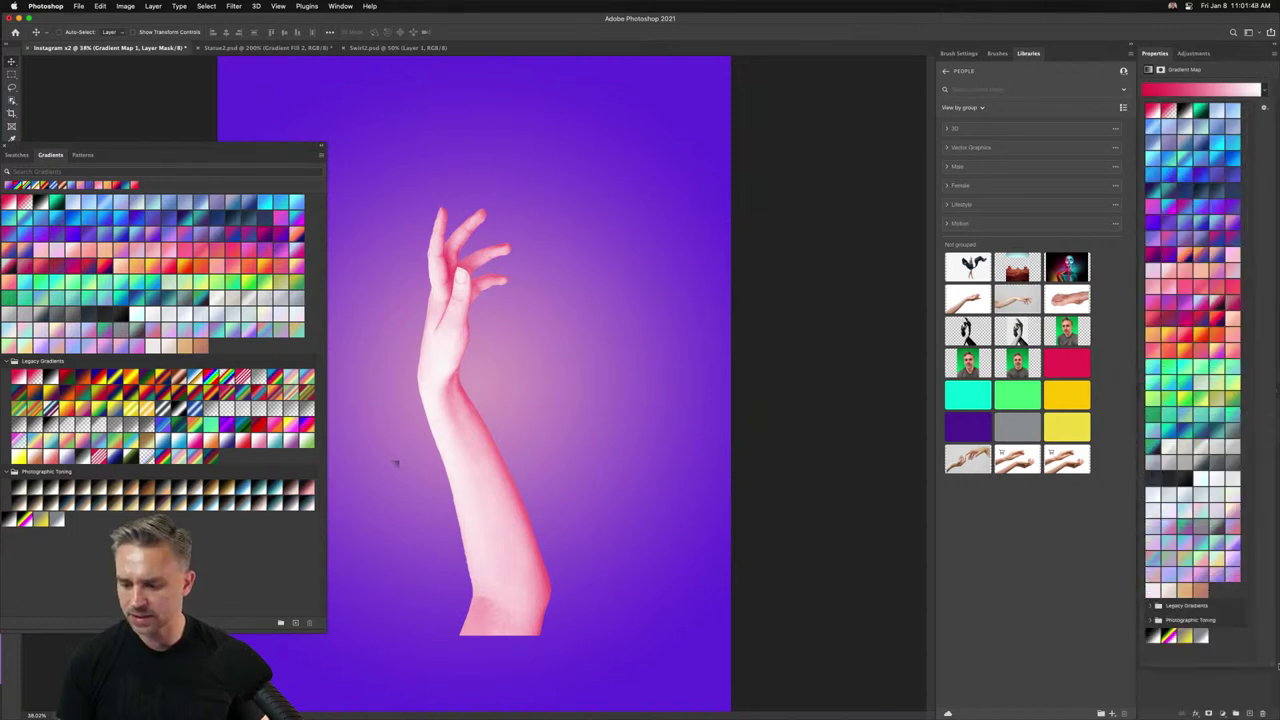
pyautogui.moveTo(170, 157); pyautogui.dragTo(897, 125)
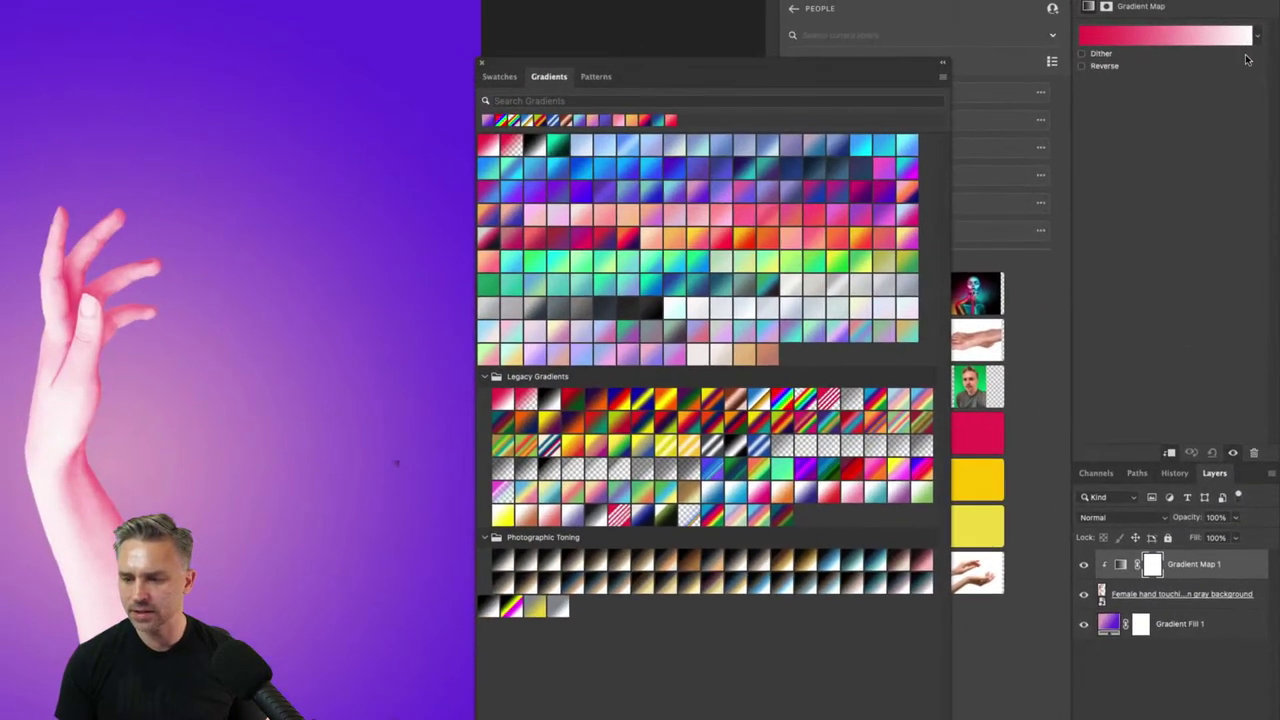
pyautogui.click(1263, 91)
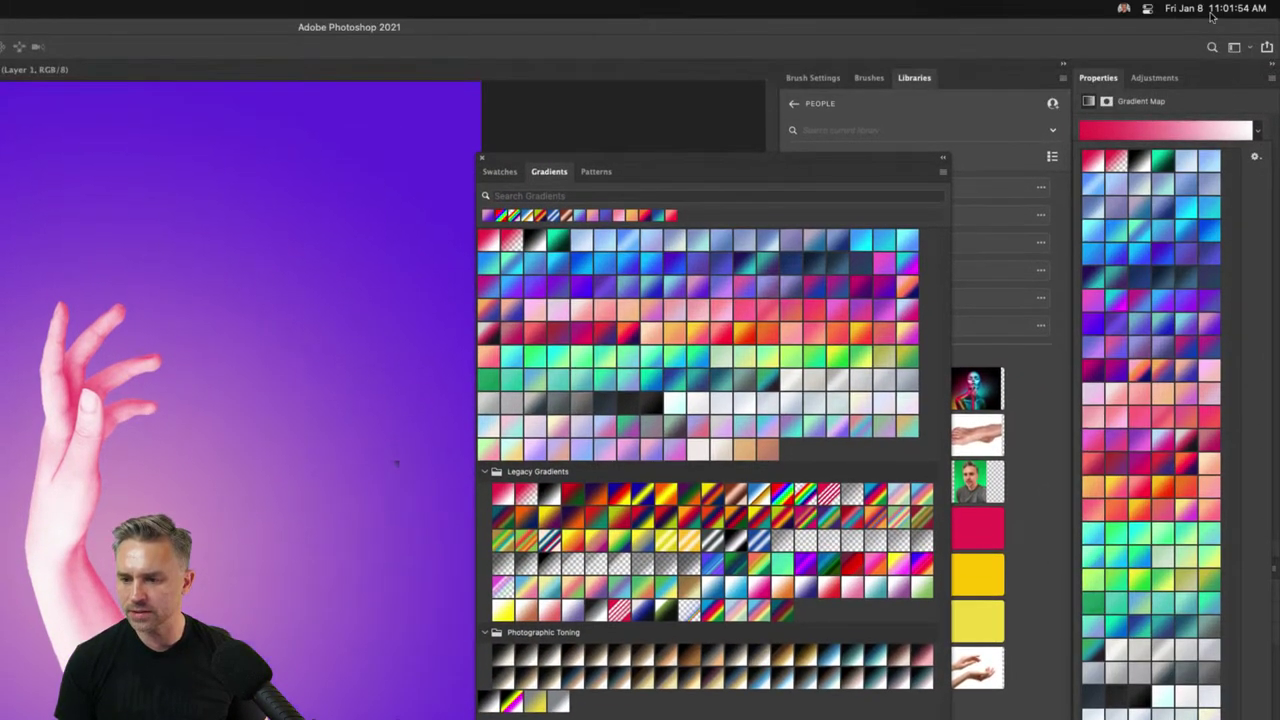
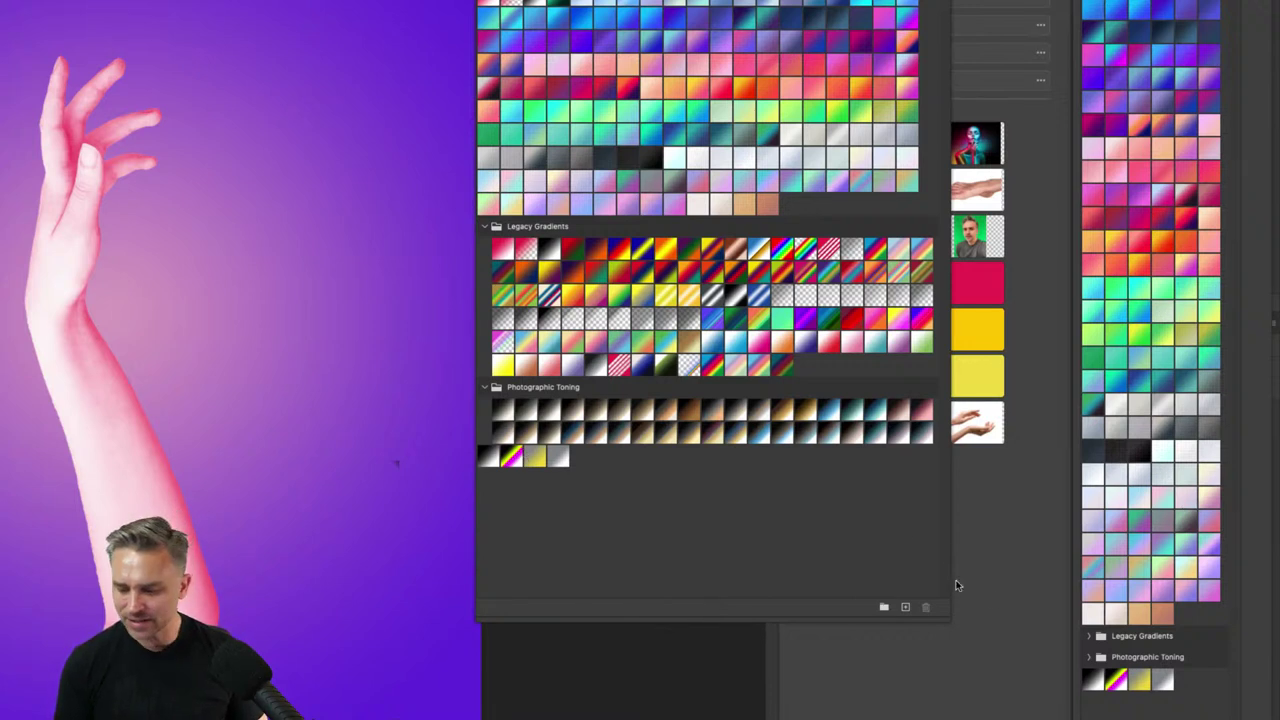
pyautogui.click(1088, 658)
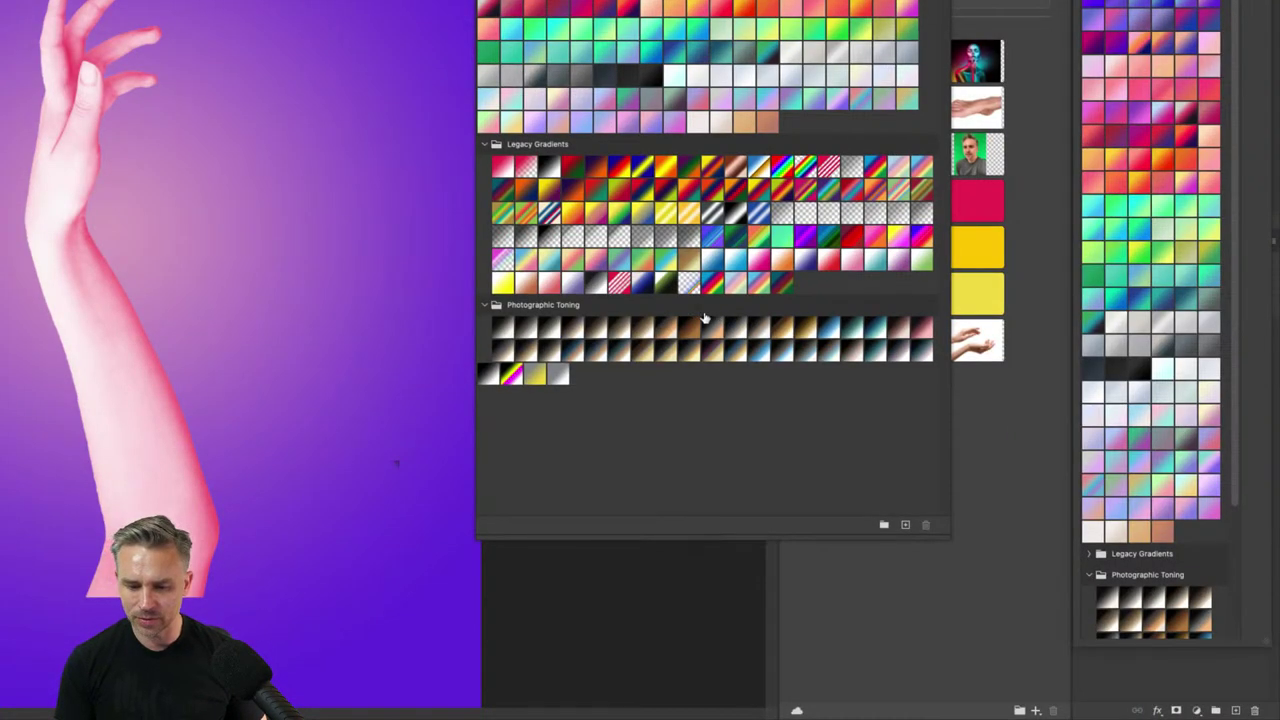
# Try several Photographic Toning presets on the hand's Gradient Map, settling on a black-to-light-blue gradient.
pyautogui.click(1130, 598)
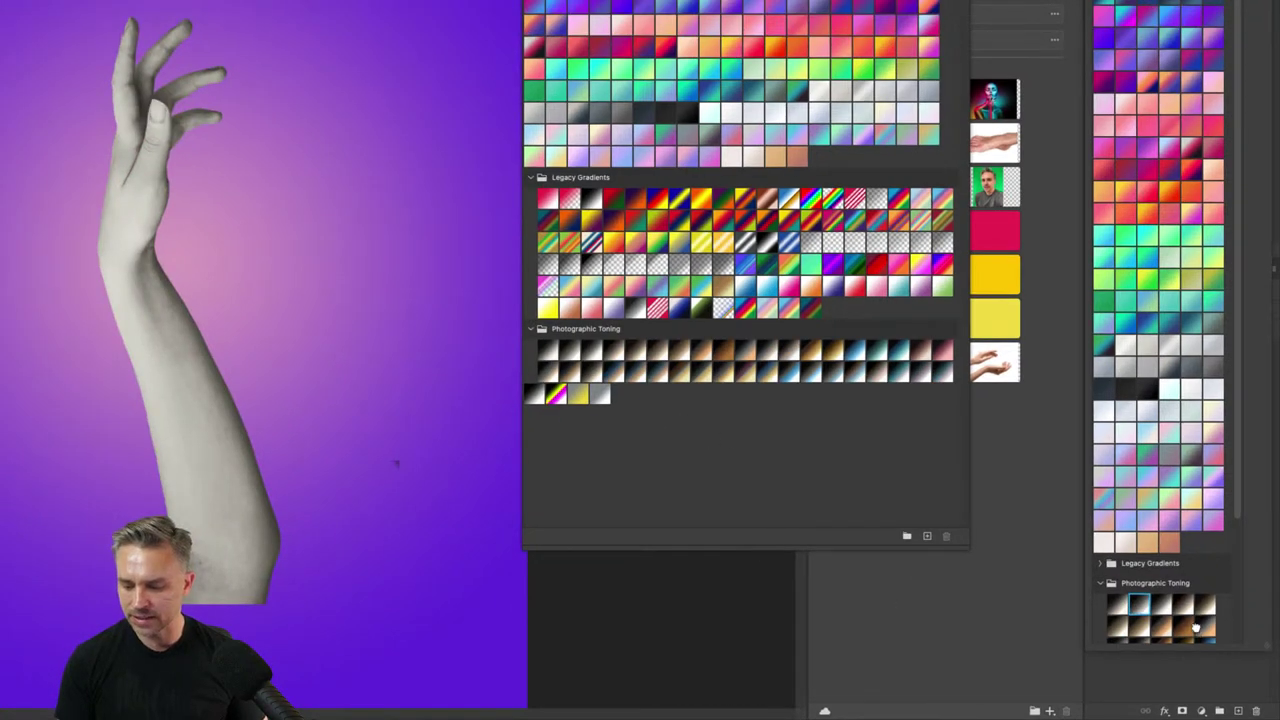
pyautogui.scroll(-5, 1195, 627)
pyautogui.click(1200, 503)
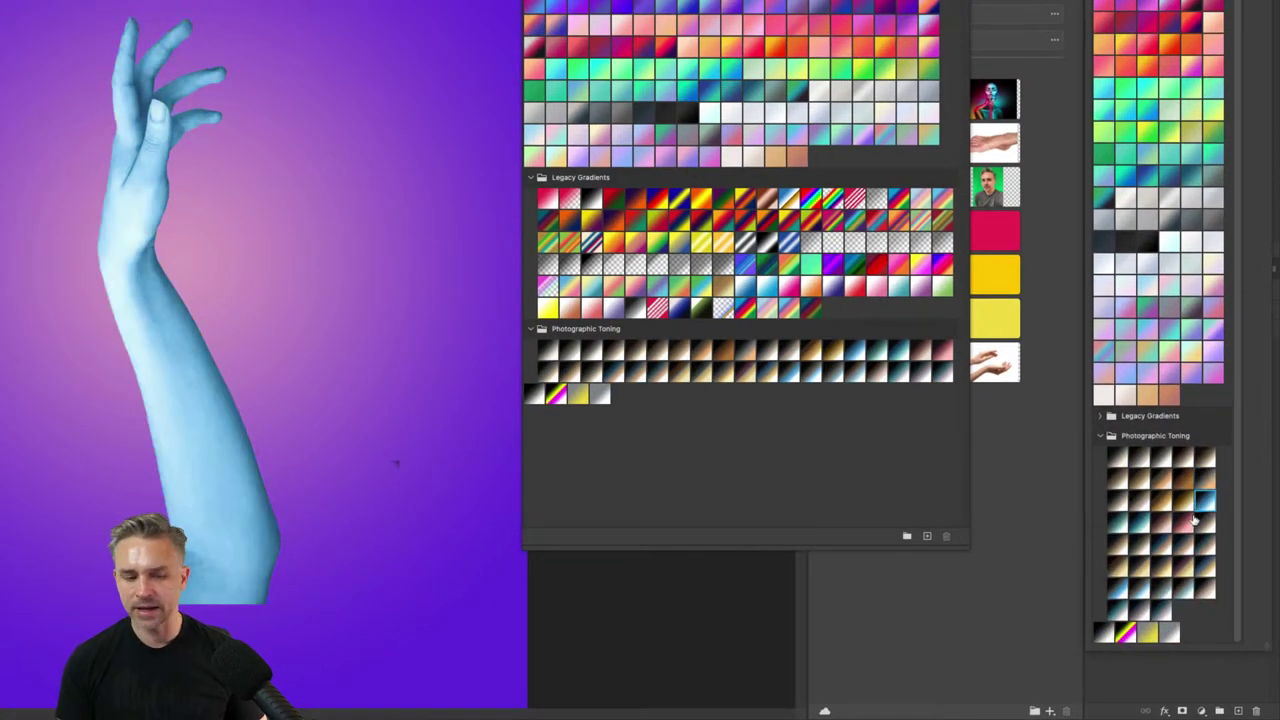
pyautogui.click(1183, 523)
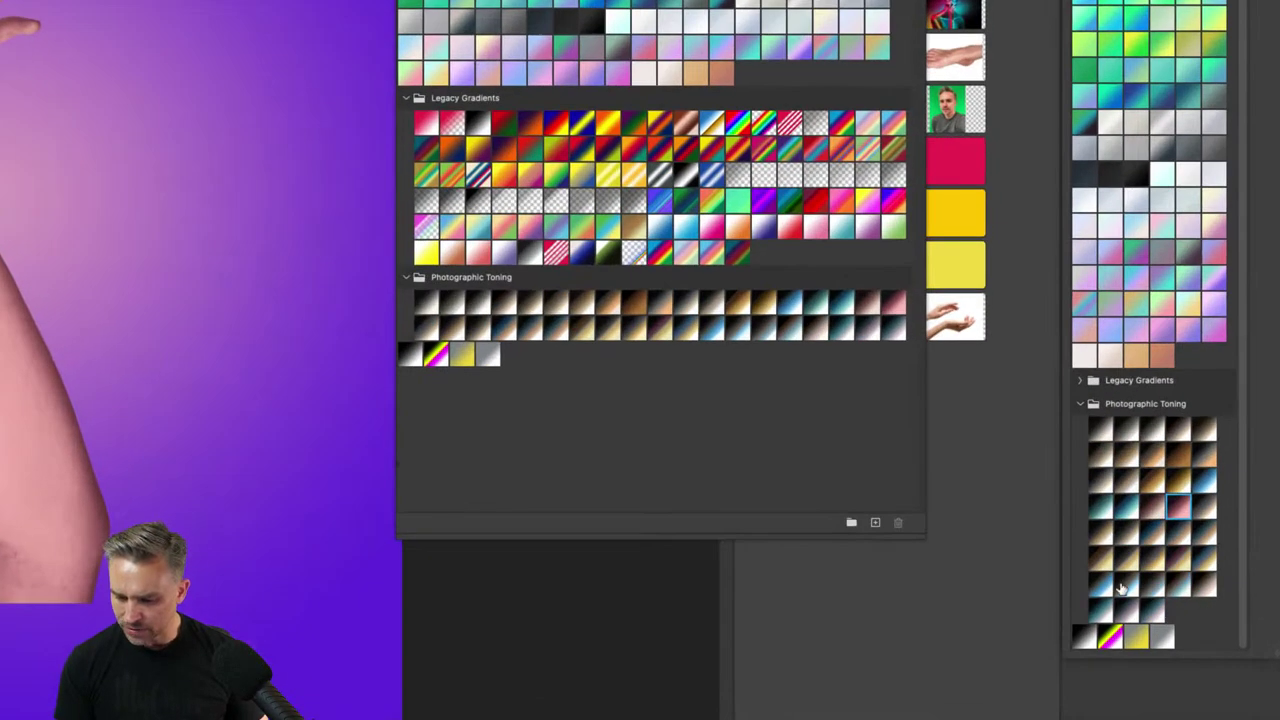
pyautogui.click(1138, 588)
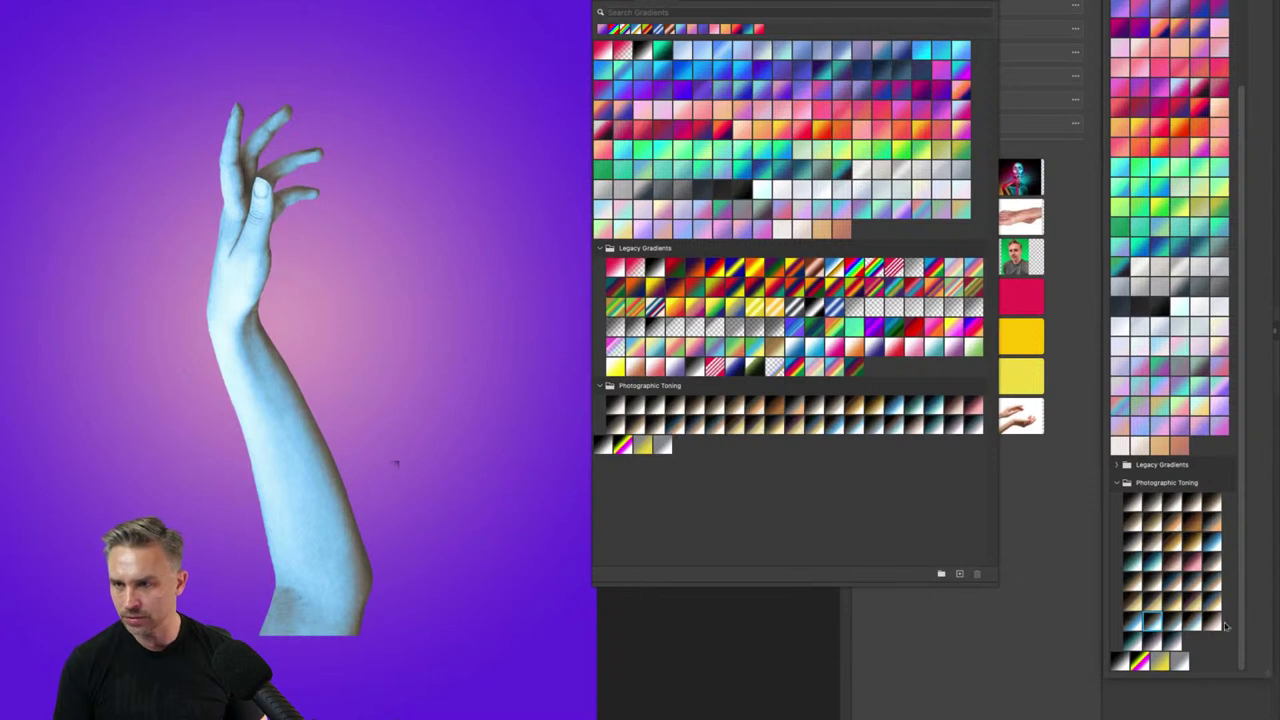
pyautogui.click(1160, 626)
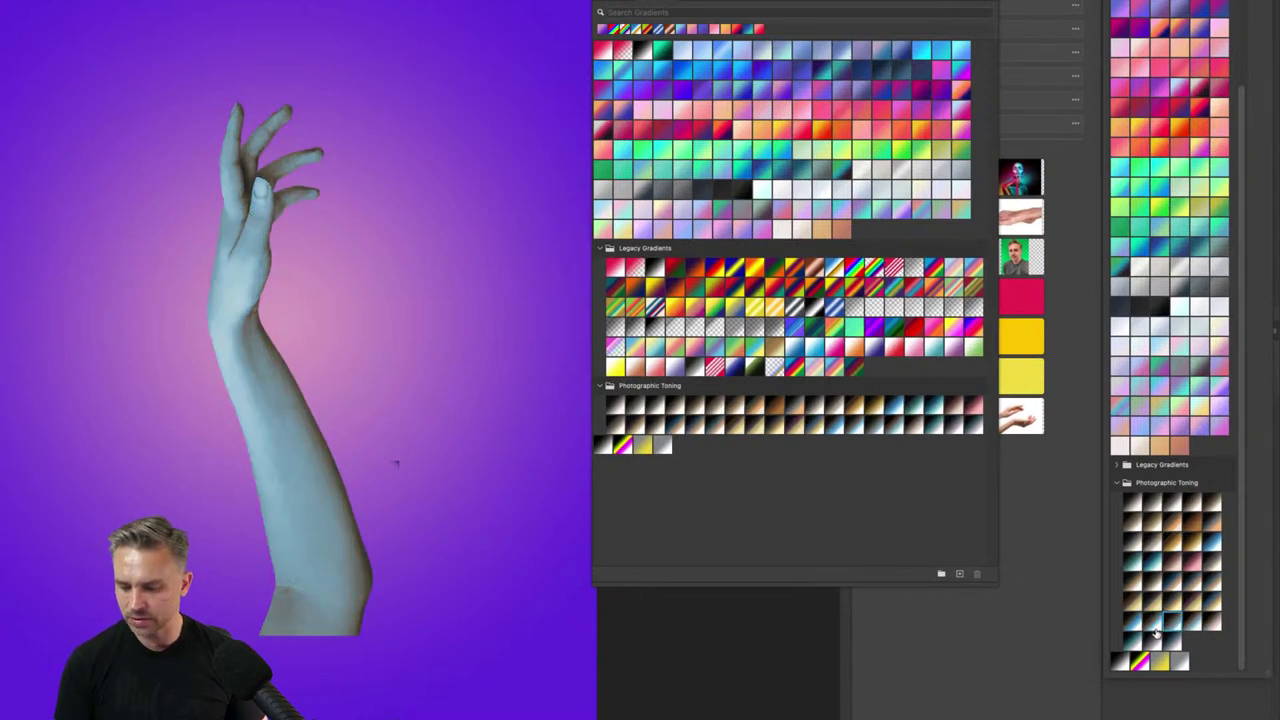
pyautogui.click(1152, 625)
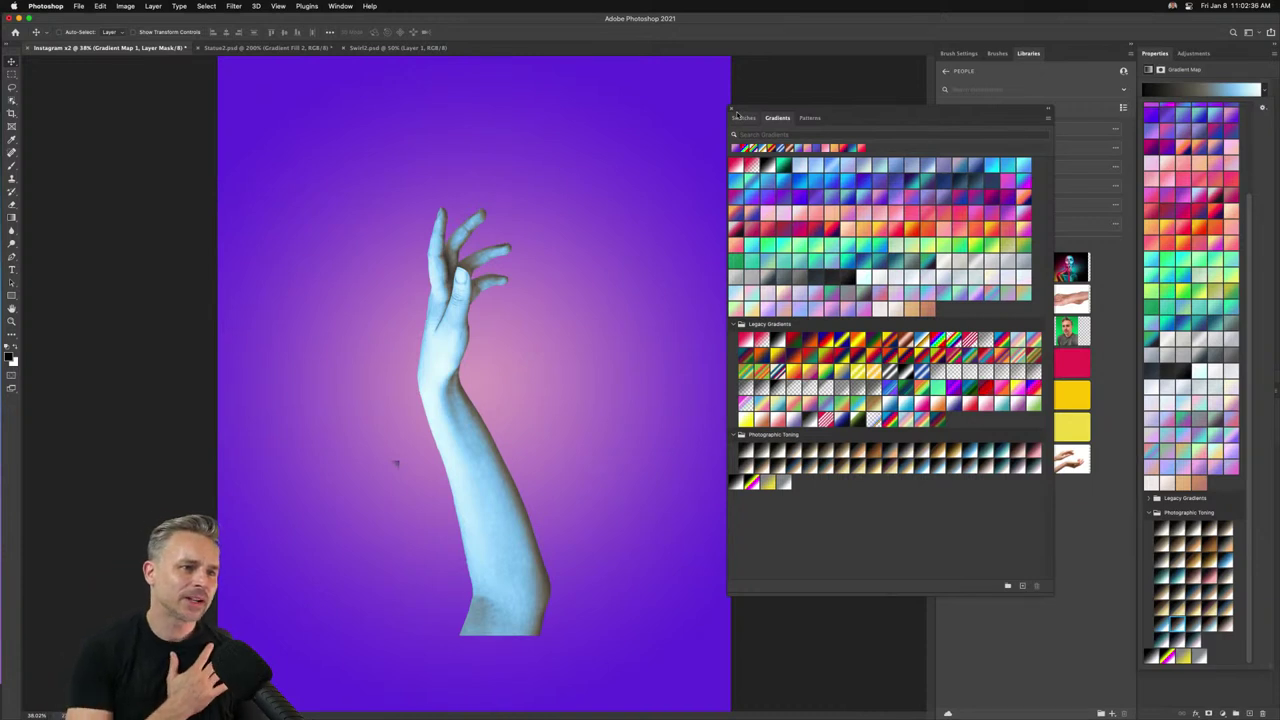
# Move the floating presets panel, switch it to Patterns, and load the Legacy Patterns and More set.
pyautogui.moveTo(737, 116); pyautogui.dragTo(742, 111)
pyautogui.click(695, 112)
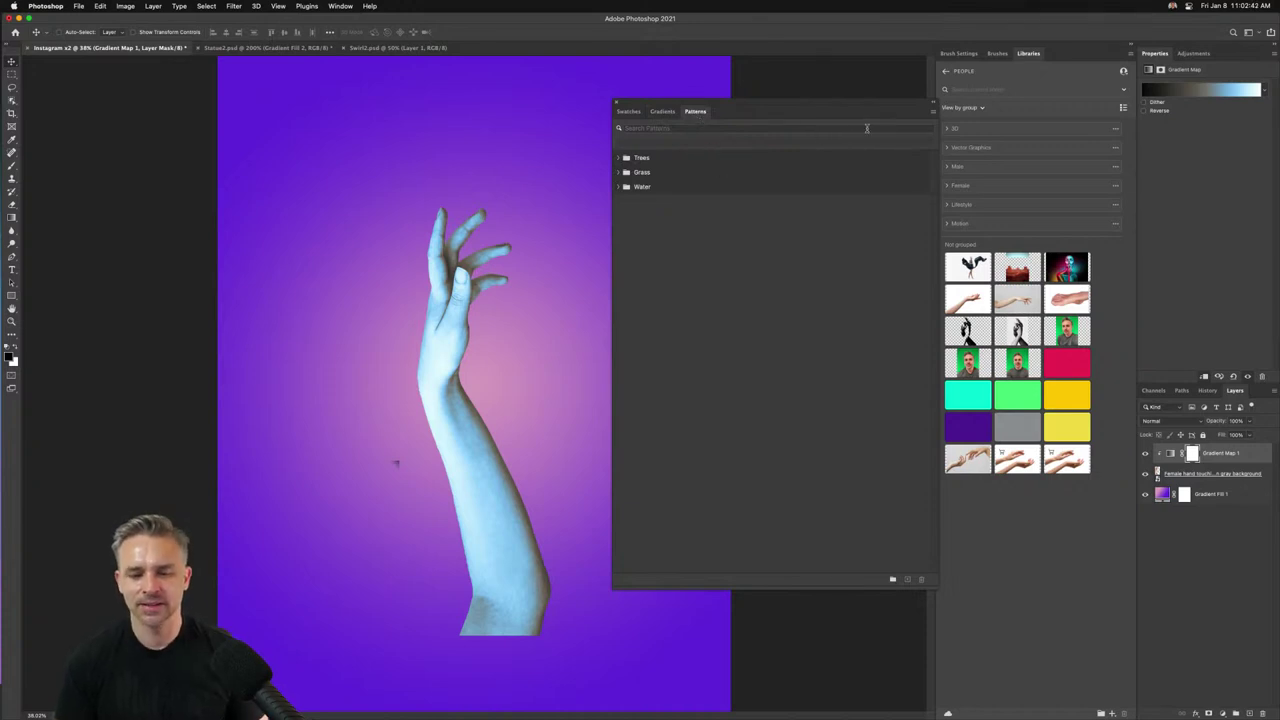
pyautogui.click(934, 116)
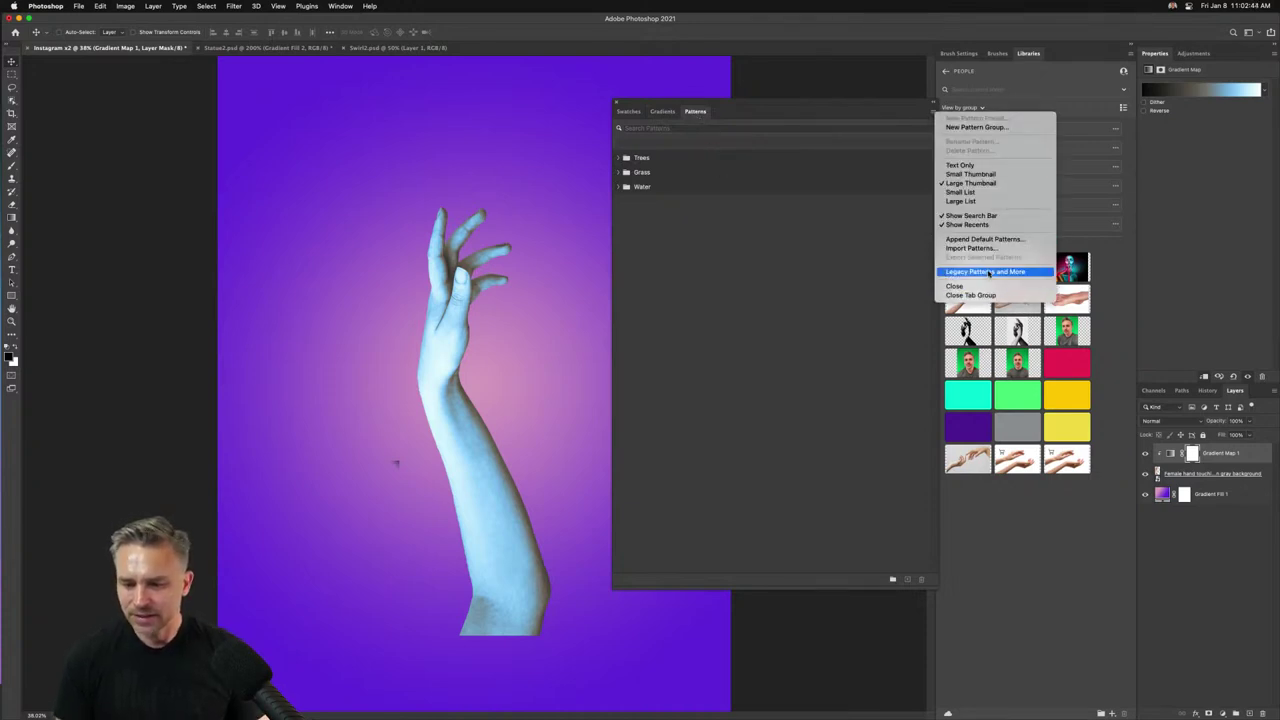
pyautogui.click(990, 272)
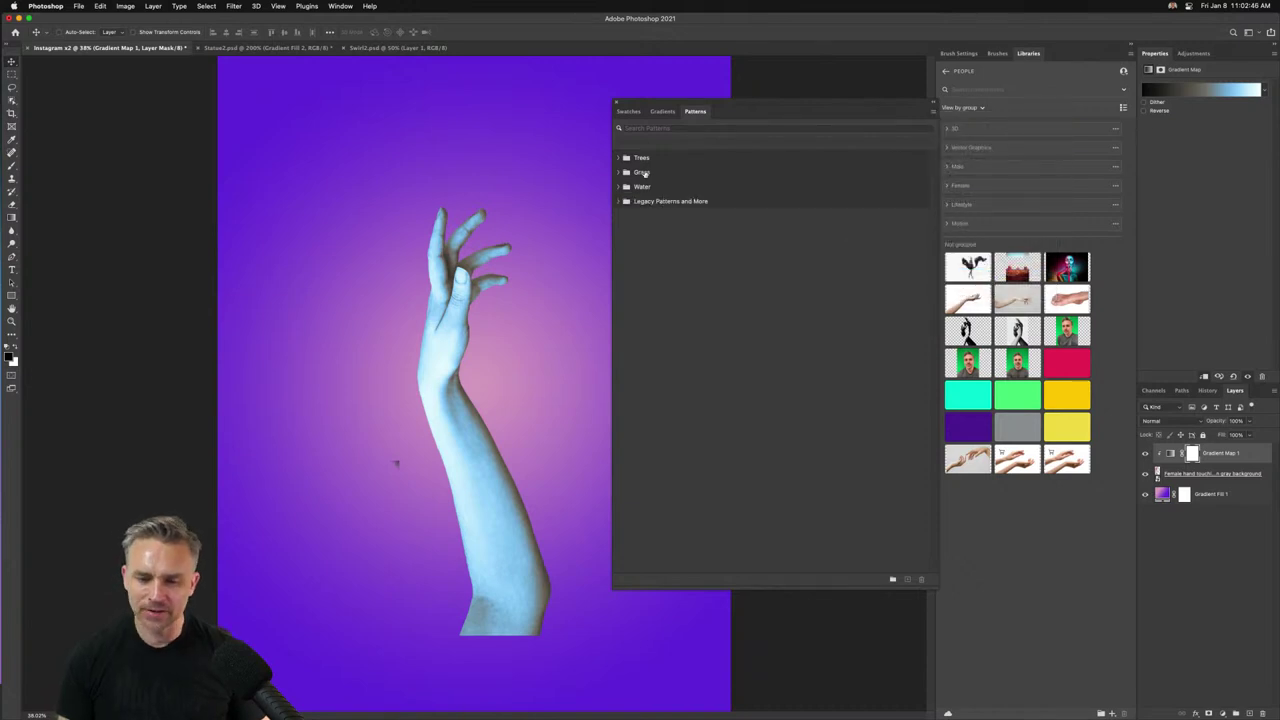
# Expand Legacy Patterns and More with both its subgroups, including the Dirt, Stone, Wood, Gravel and Rust groups of 2019 Patterns.
pyautogui.click(619, 201)
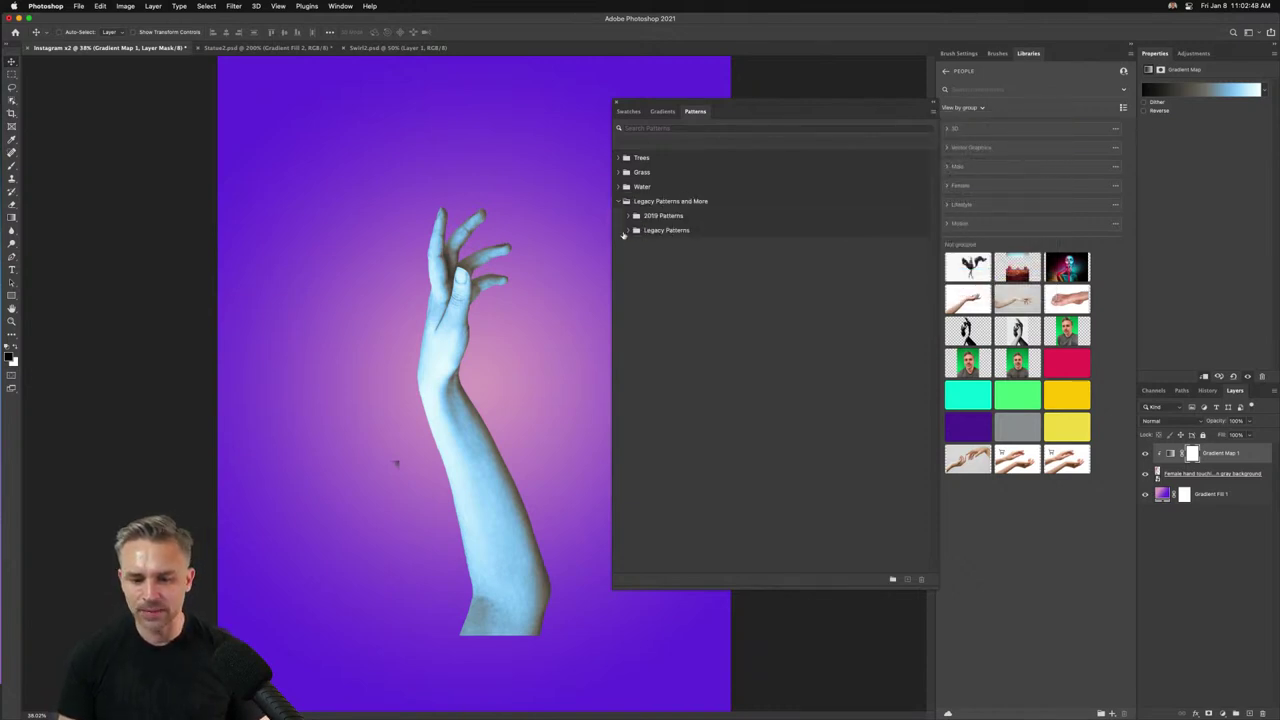
pyautogui.click(625, 231)
pyautogui.click(628, 216)
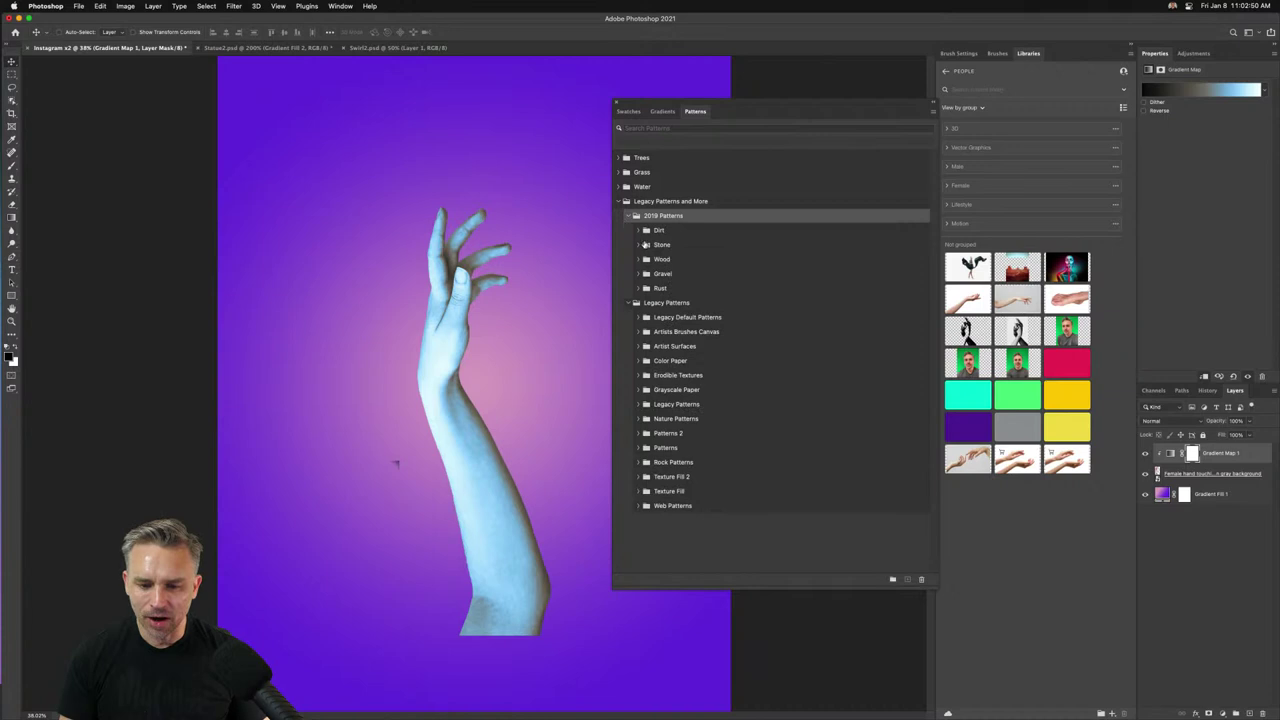
pyautogui.click(639, 231)
pyautogui.click(638, 277)
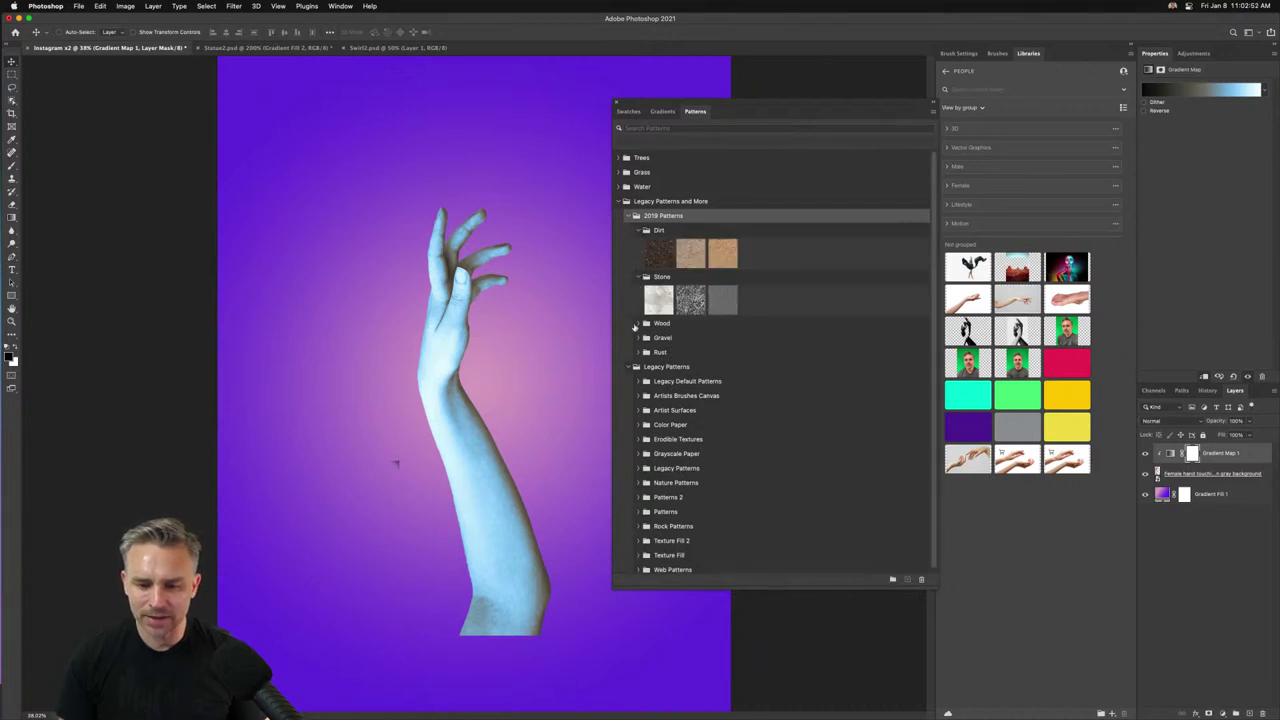
pyautogui.click(636, 324)
pyautogui.click(640, 371)
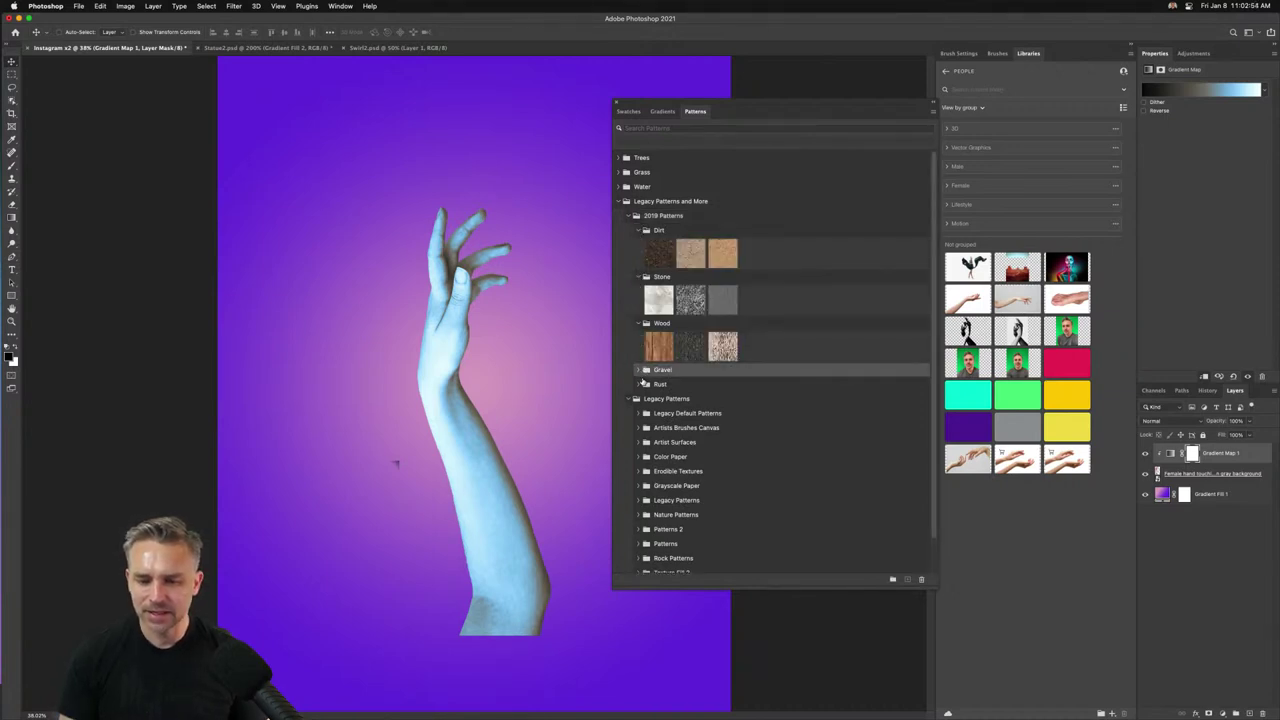
pyautogui.click(638, 386)
pyautogui.click(637, 371)
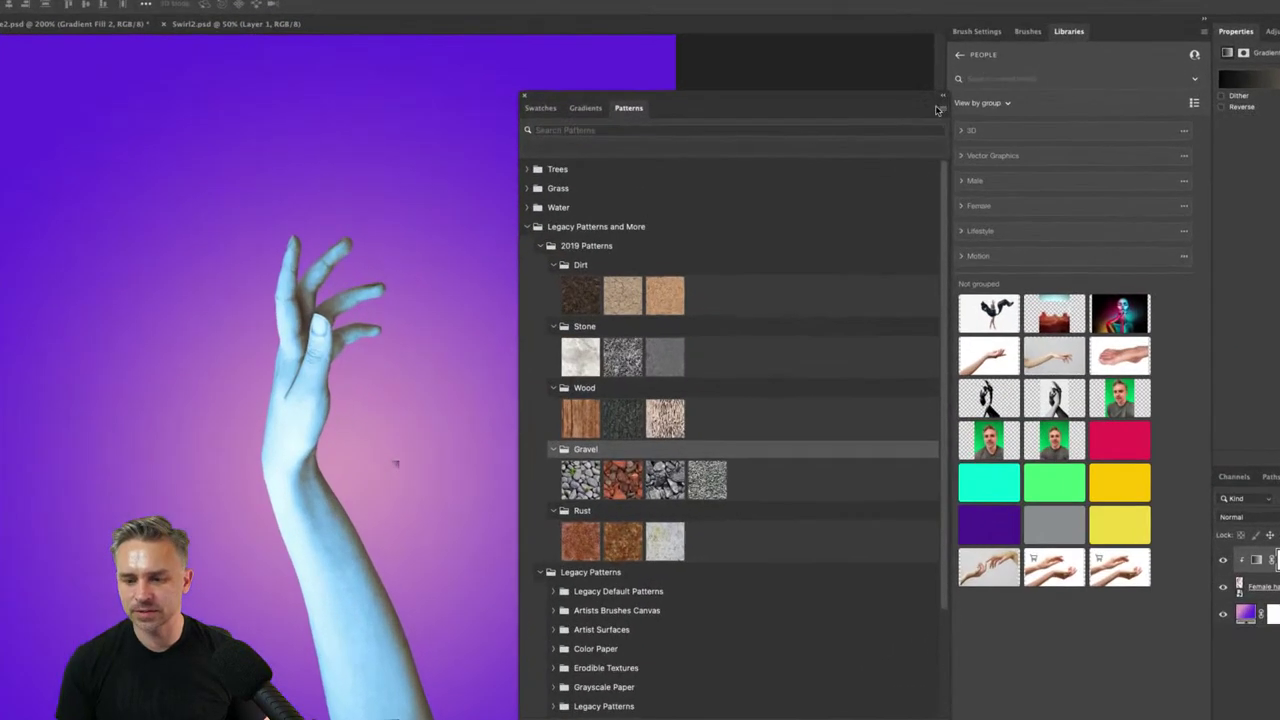
pyautogui.click(932, 111)
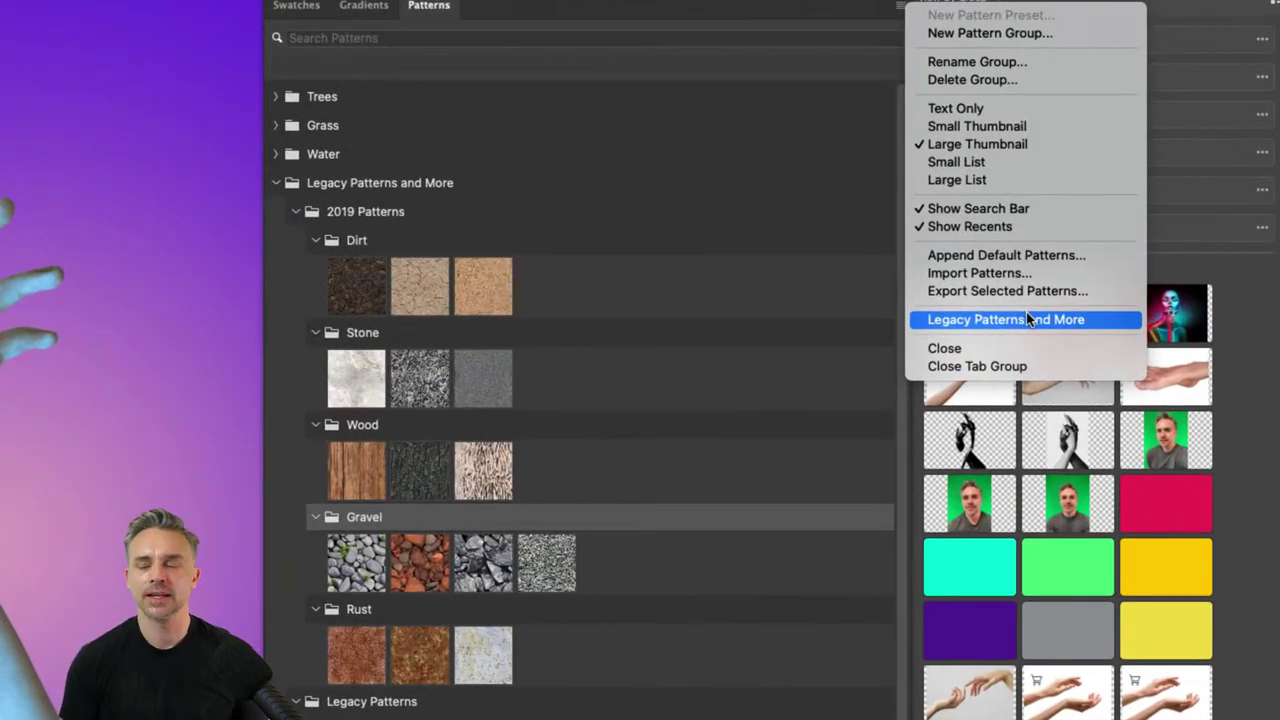
pyautogui.click(940, 318)
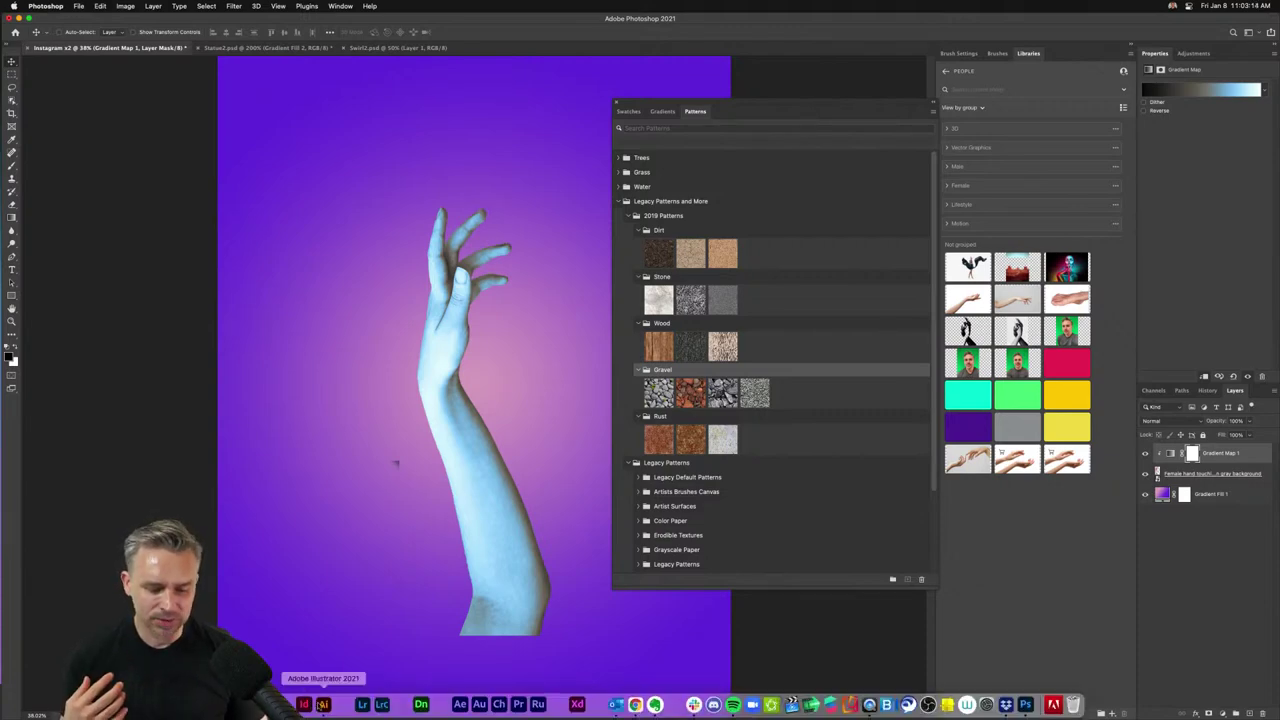
# Switch to Illustrator, dismiss the What's New notice and the Learn window, and activate the Selection tool.
pyautogui.click(322, 706)
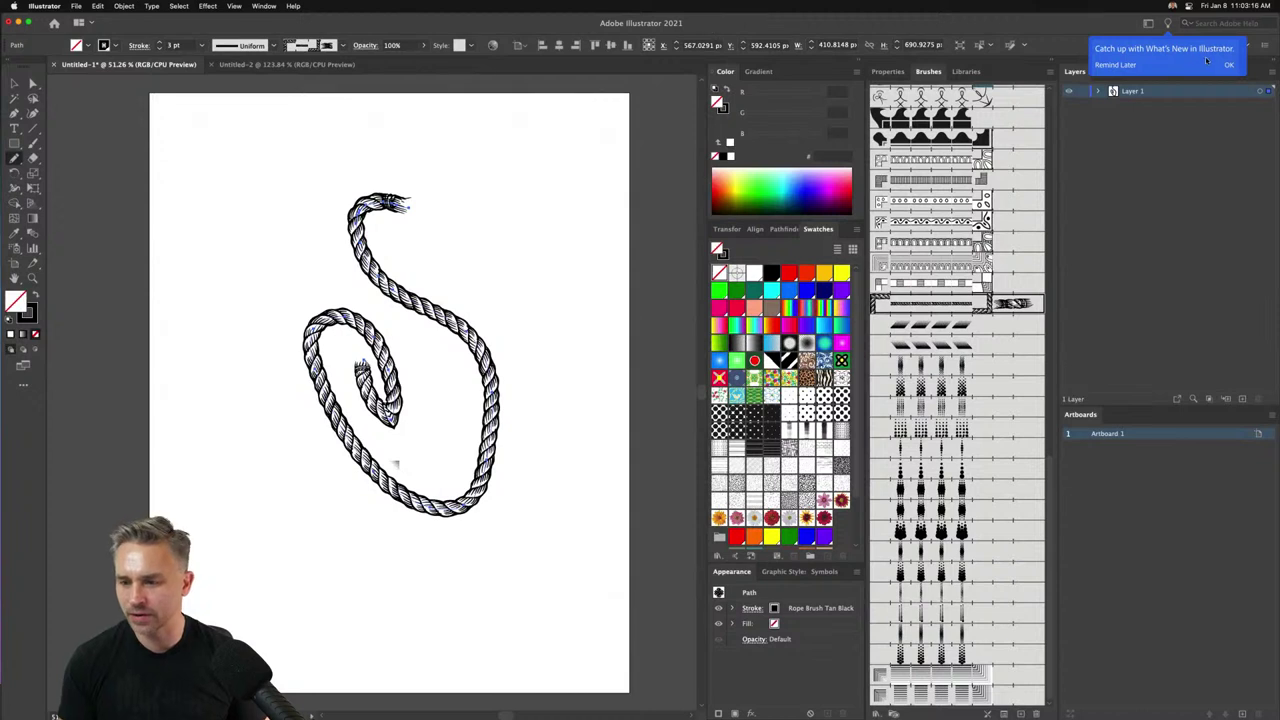
pyautogui.click(1227, 64)
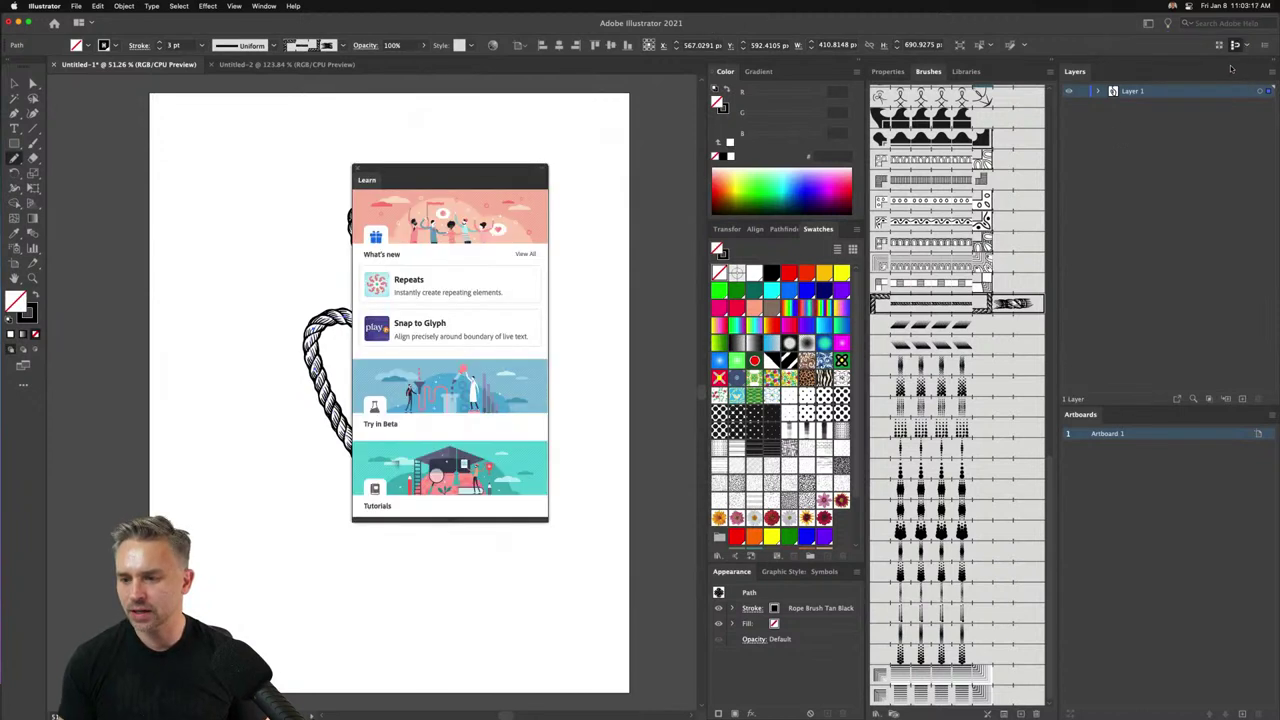
pyautogui.click(357, 167)
pyautogui.press('v')
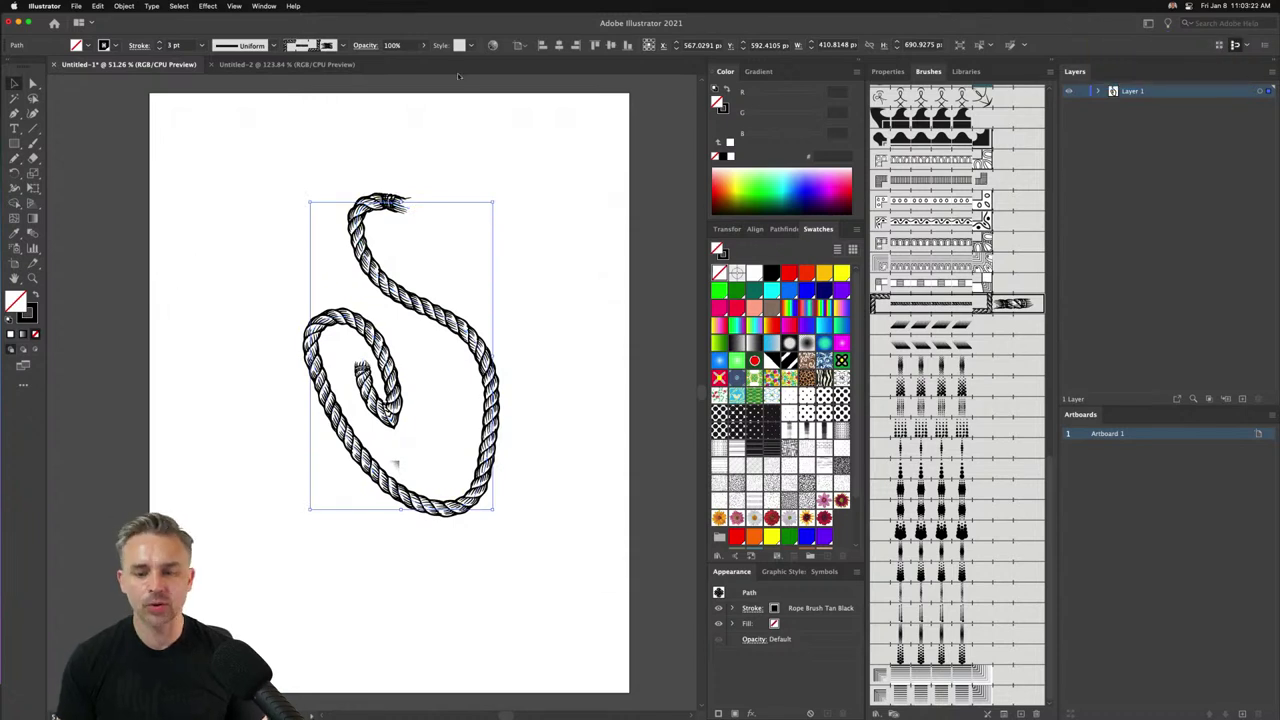
# Open the Regal Vector Pack symbol library and place it beside the rope artwork, tall enough to show all its symbols.
pyautogui.click(264, 6)
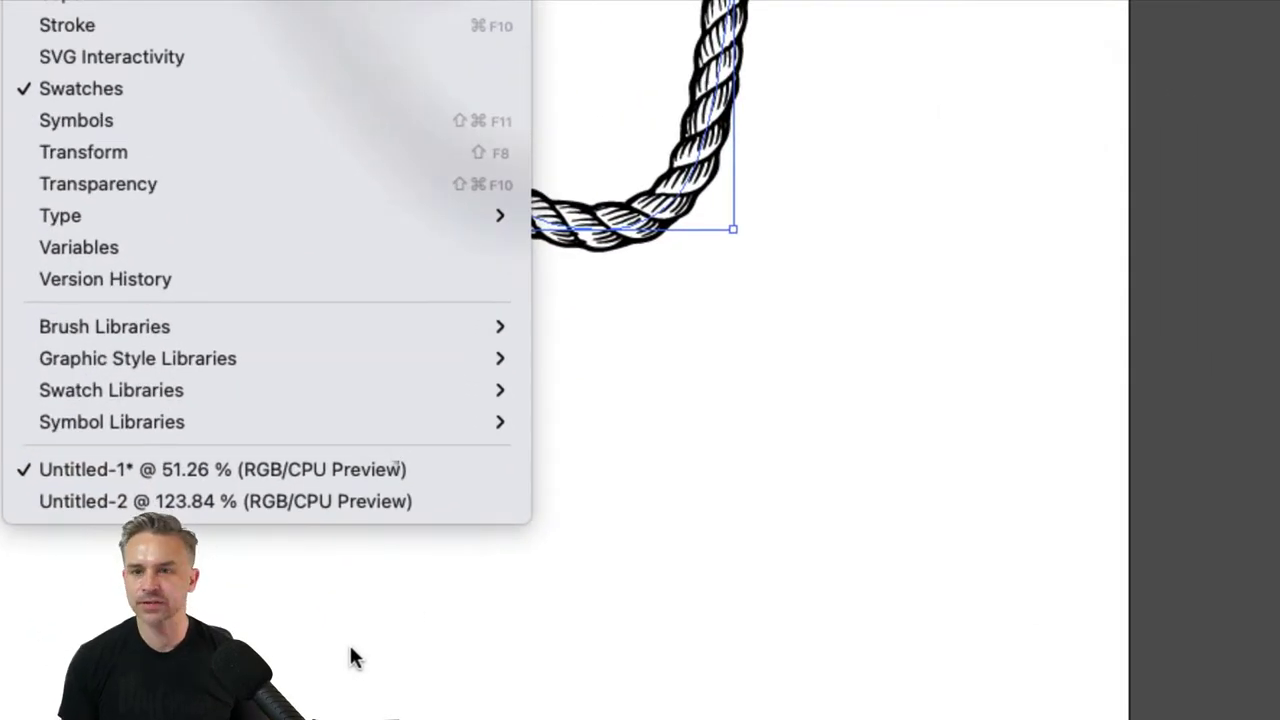
pyautogui.moveTo(78, 422)
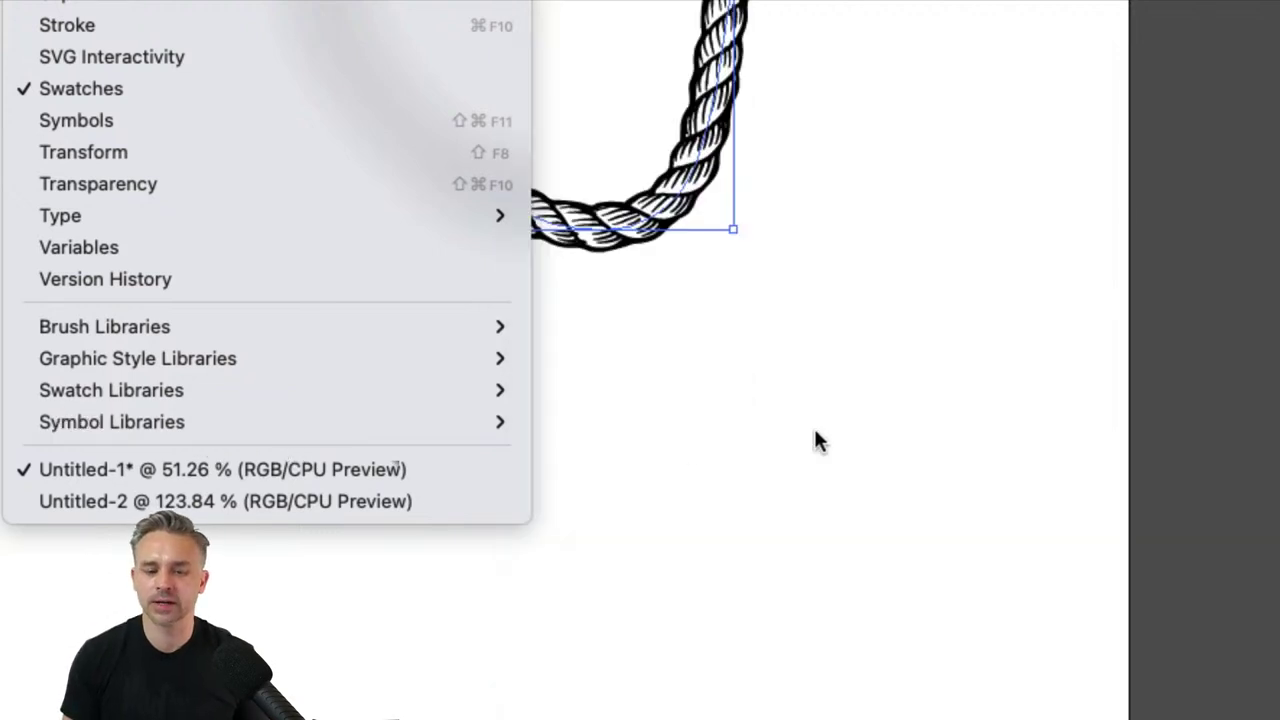
pyautogui.moveTo(371, 428)
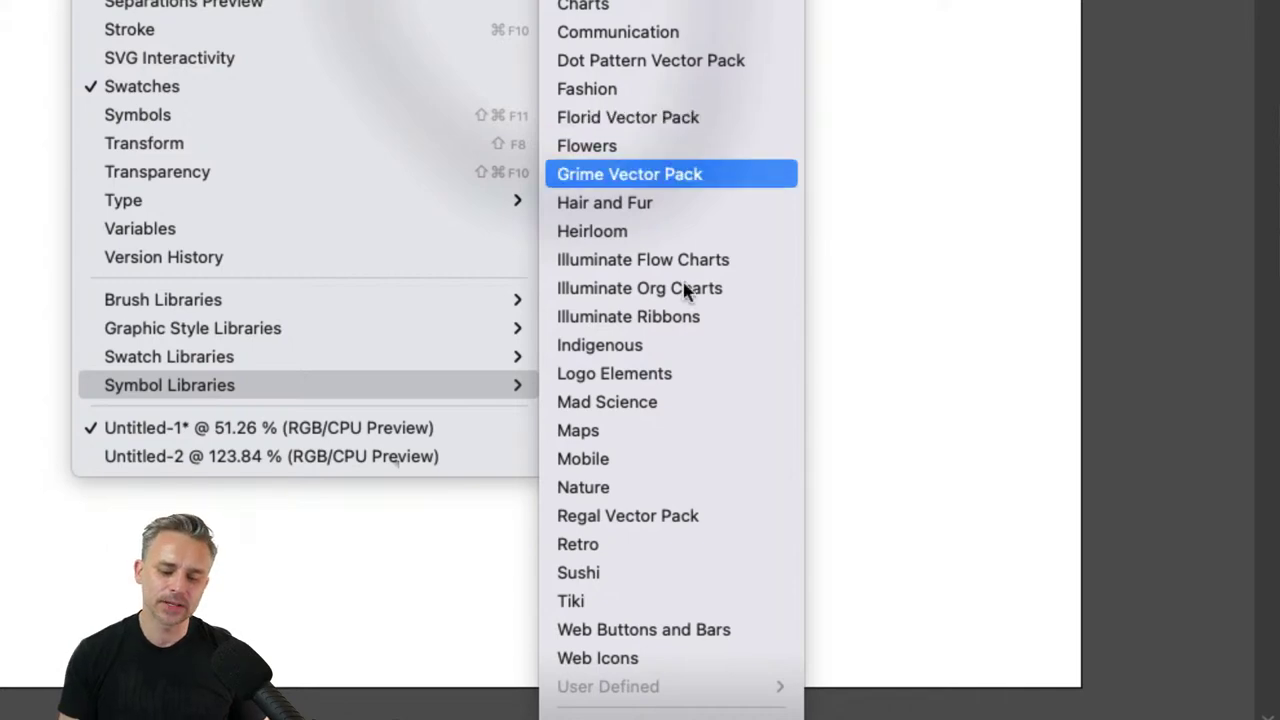
pyautogui.click(645, 531)
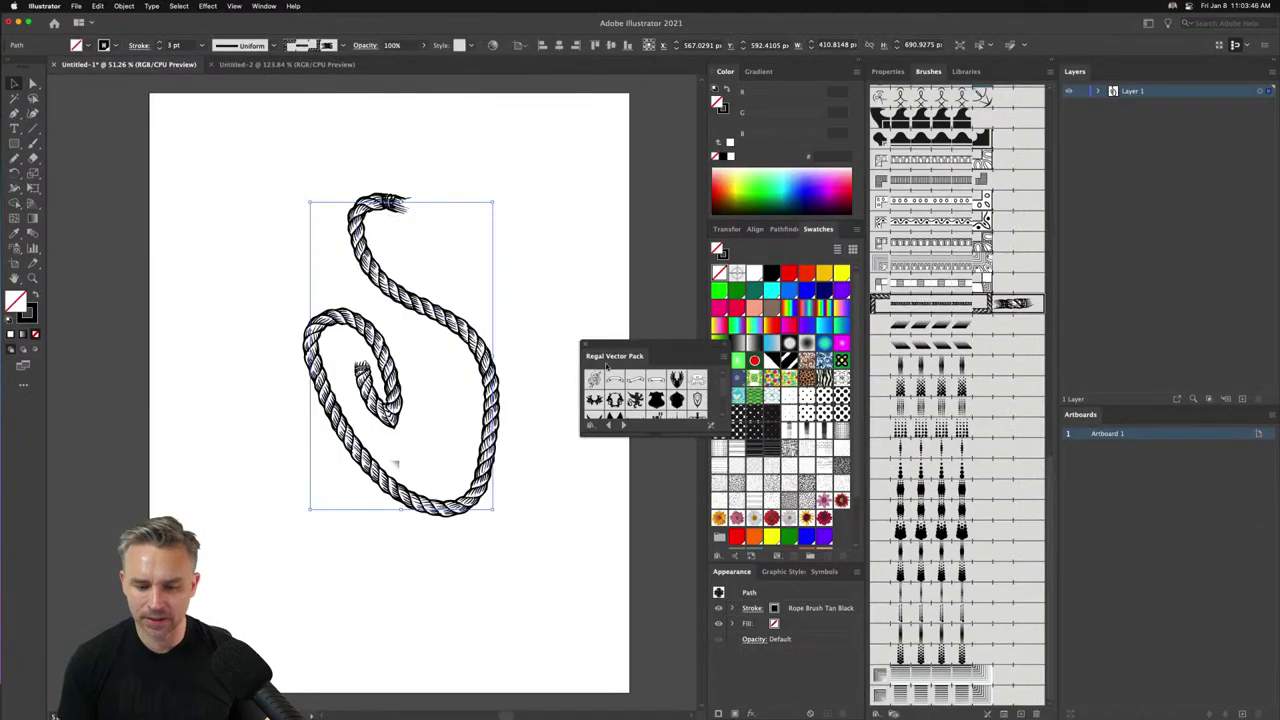
pyautogui.moveTo(606, 366); pyautogui.dragTo(527, 315)
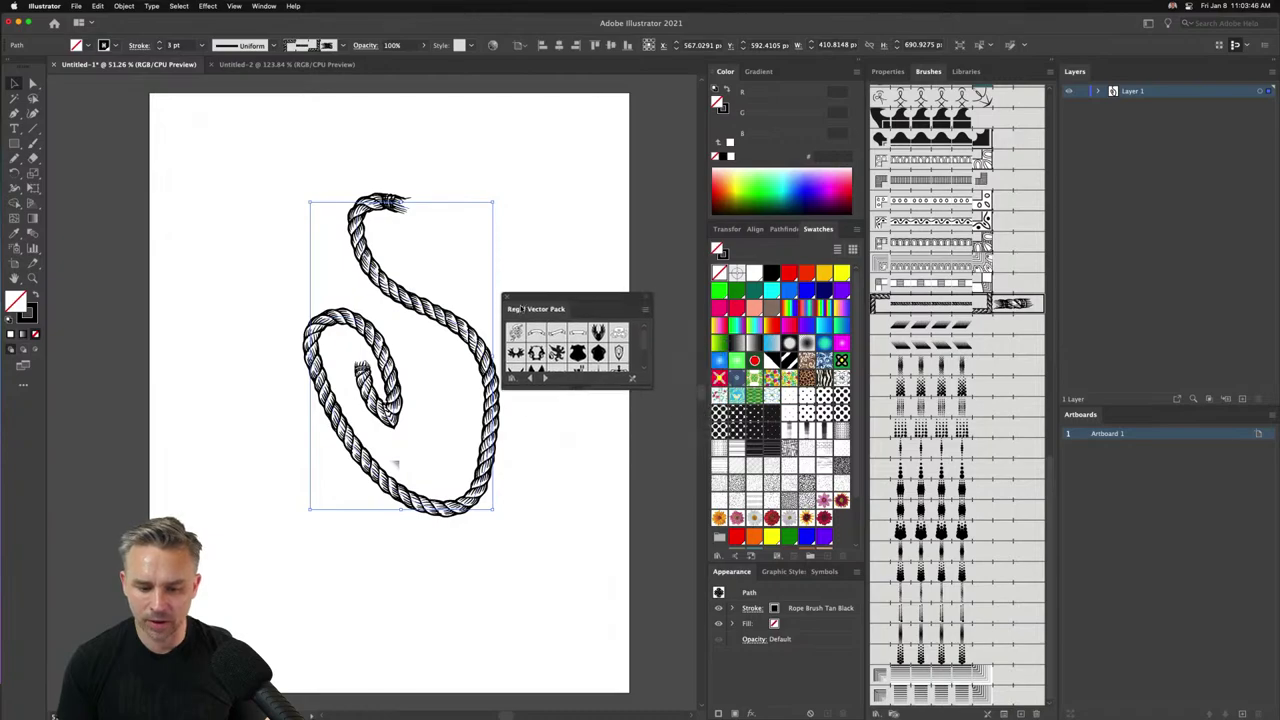
pyautogui.moveTo(547, 390); pyautogui.dragTo(547, 594)
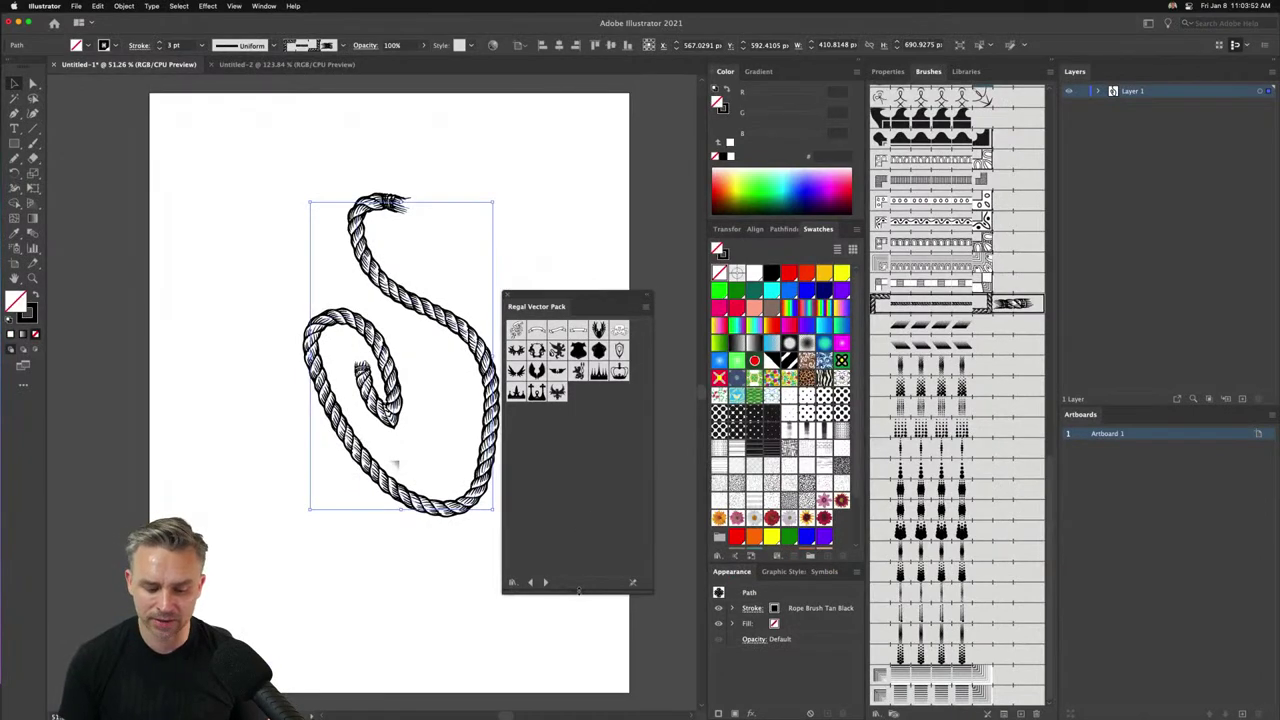
pyautogui.moveTo(578, 591); pyautogui.dragTo(602, 451)
# Open the Basic Graphics_Dots pattern swatch library.
pyautogui.click(262, 6)
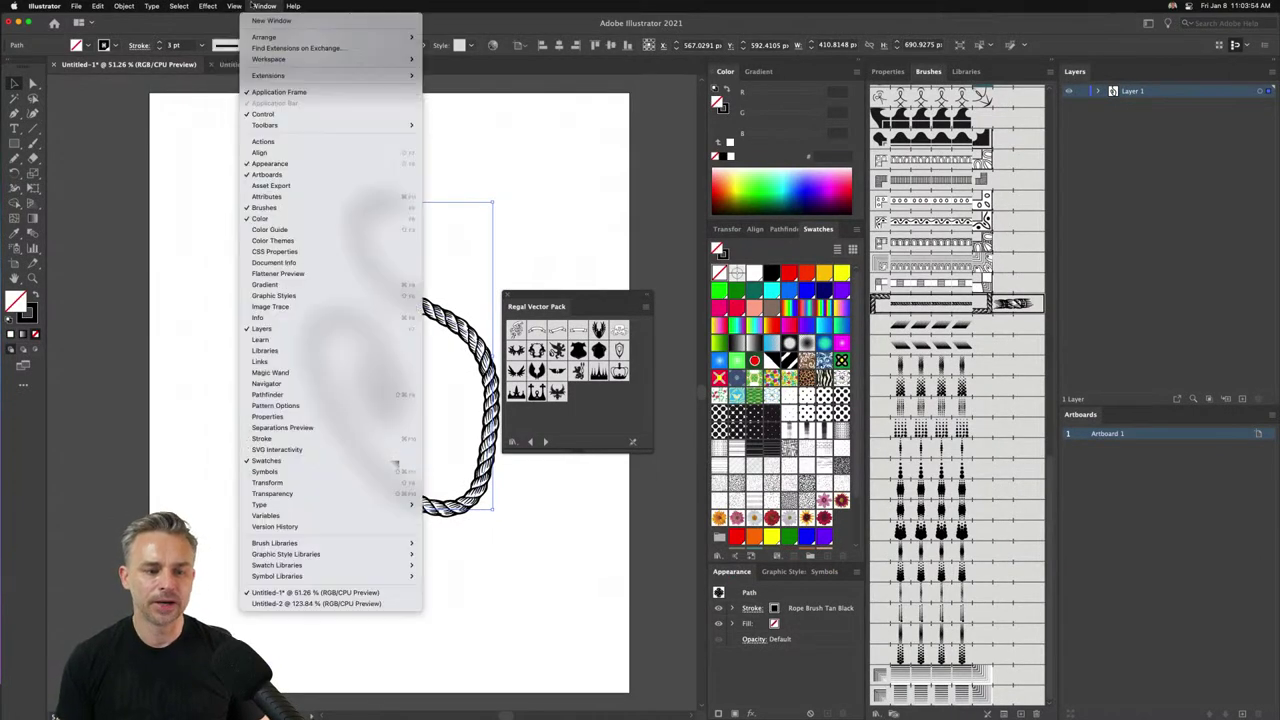
pyautogui.moveTo(325, 566)
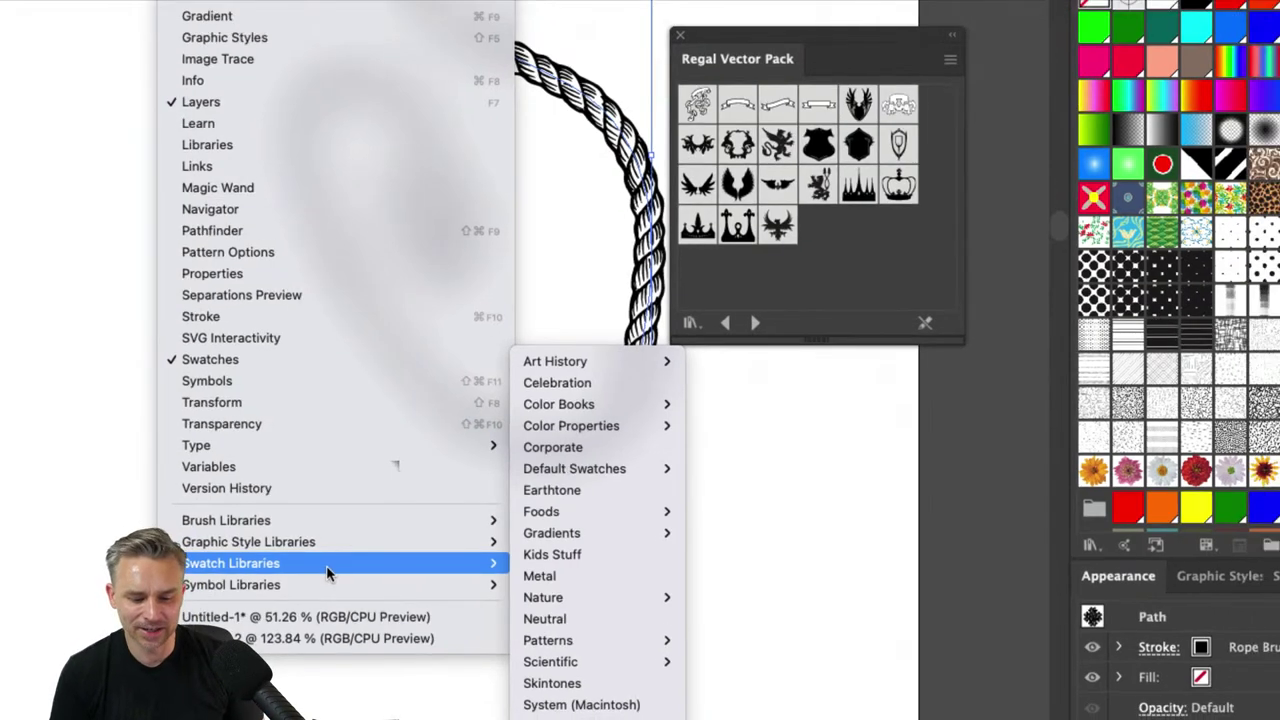
pyautogui.moveTo(549, 410)
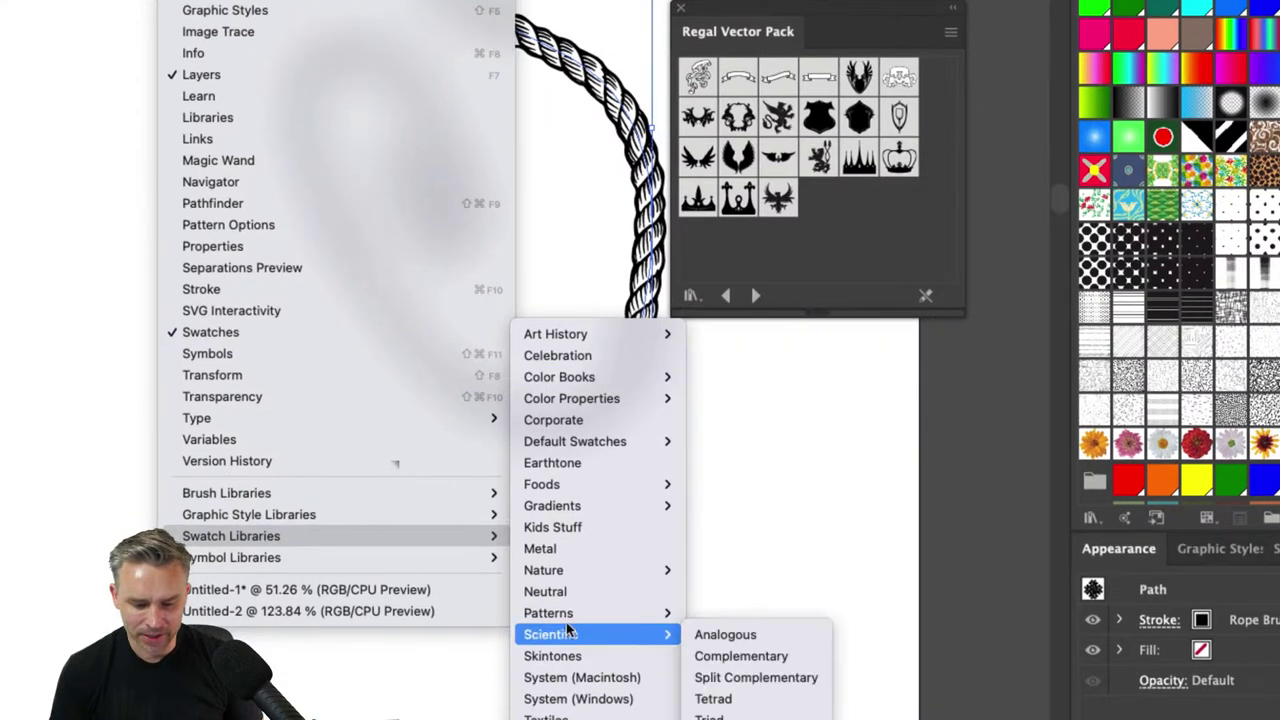
pyautogui.moveTo(570, 641)
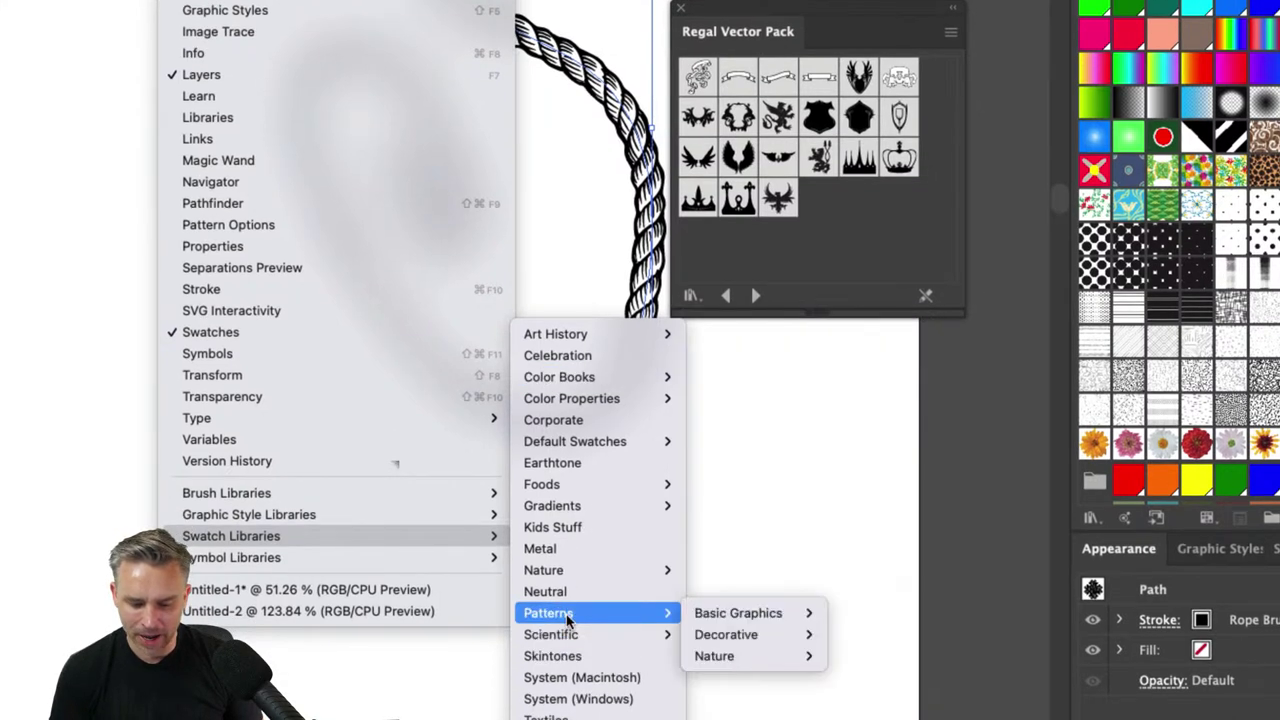
pyautogui.moveTo(735, 622)
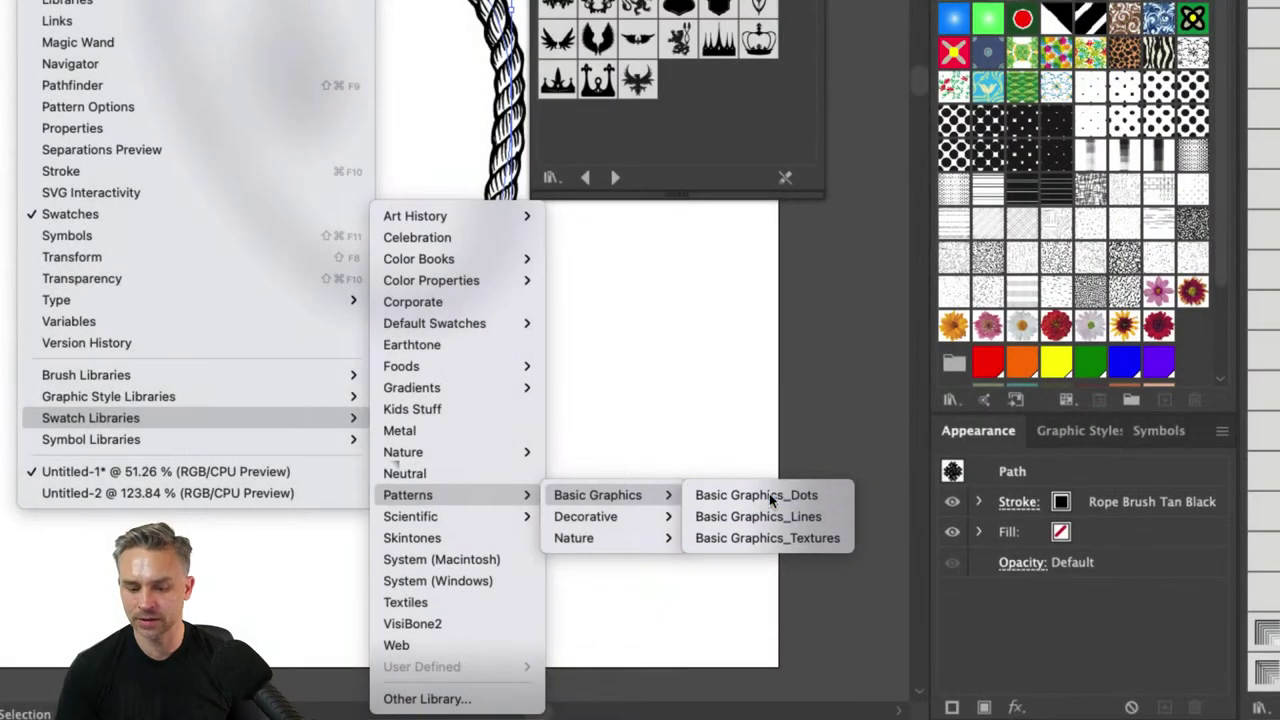
pyautogui.click(769, 494)
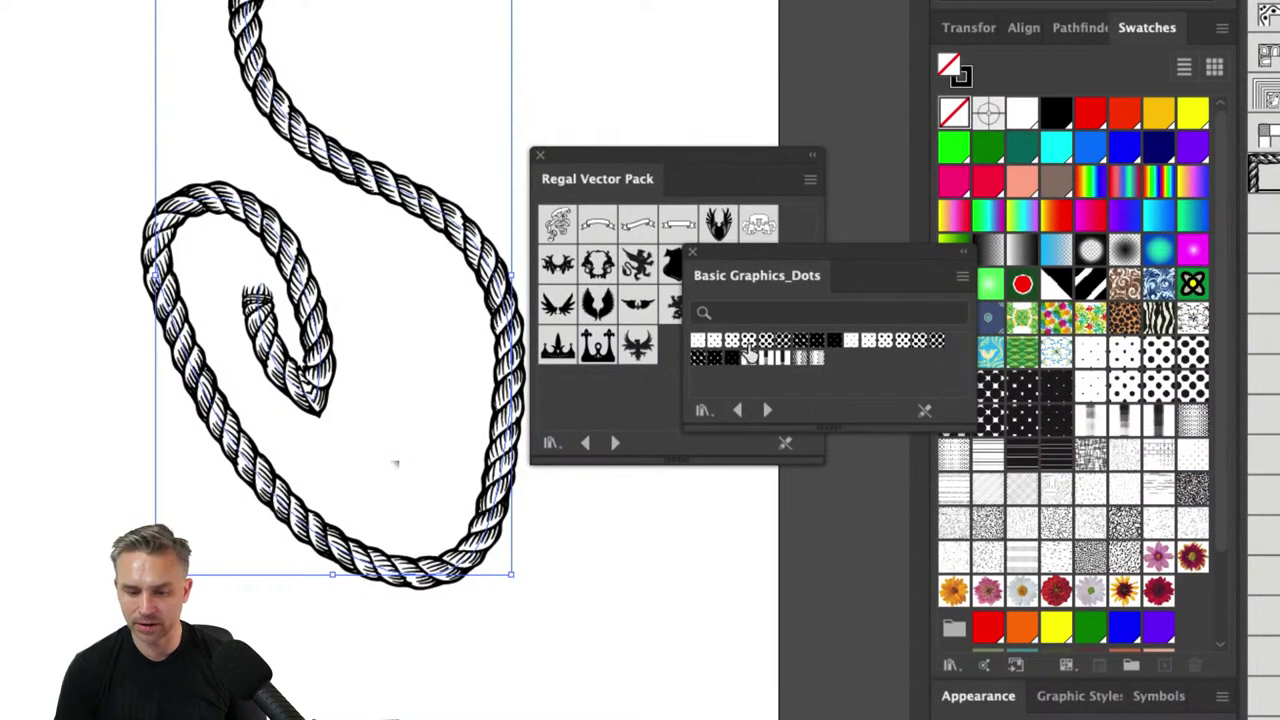
# Try several Basic Graphics_Dots patterns as the rope path's fill, starting with 10 dpi 40% and ending on larger black dots on white.
pyautogui.click(748, 342)
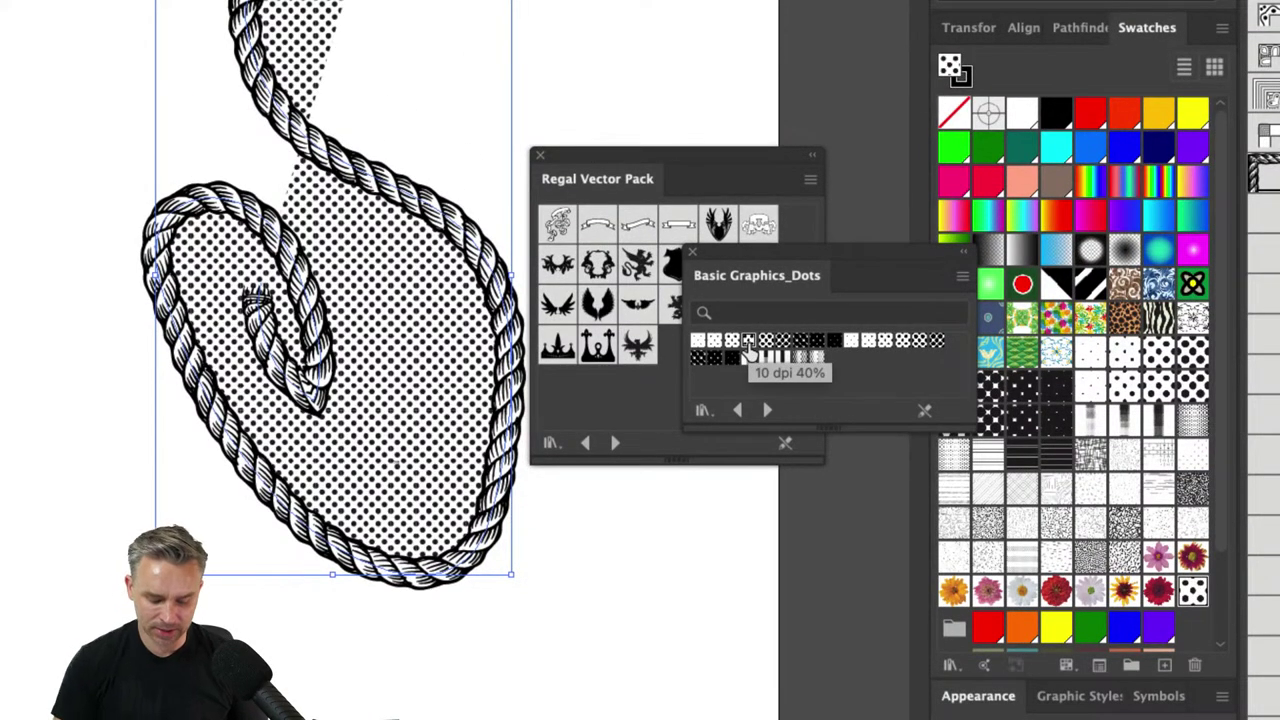
pyautogui.press('super+z')
pyautogui.press('super+shift+z')
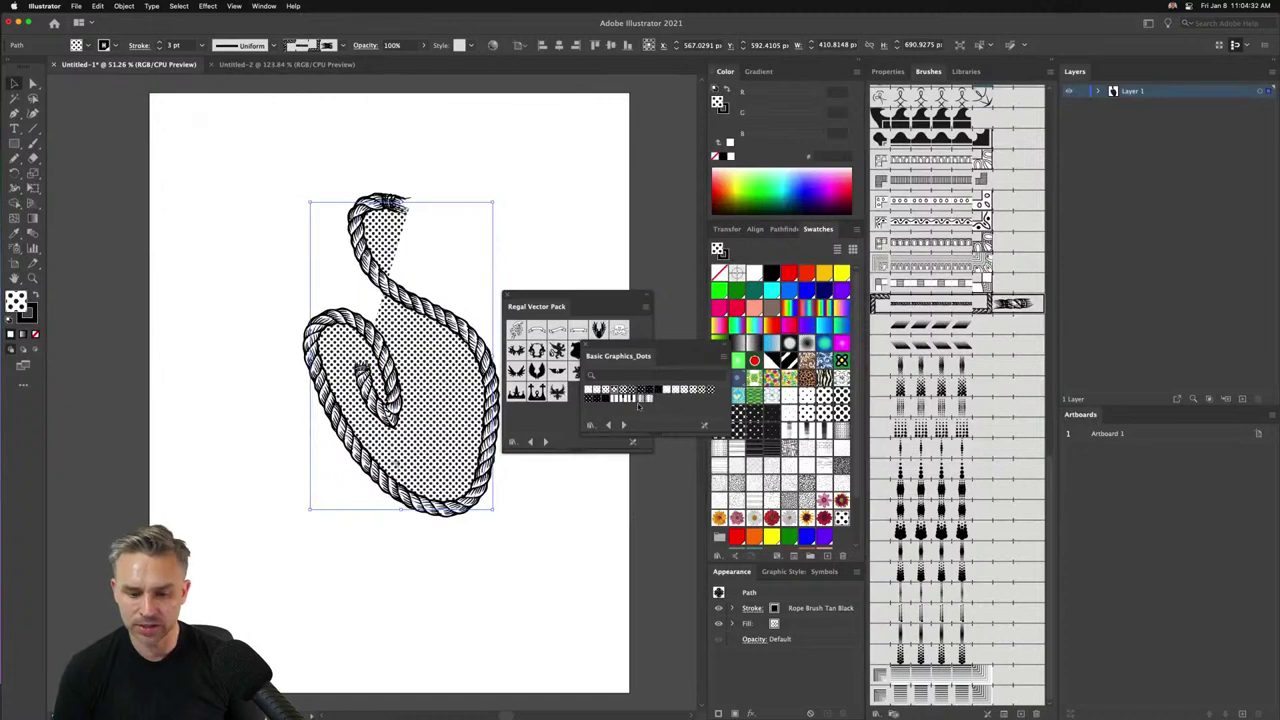
pyautogui.click(656, 393)
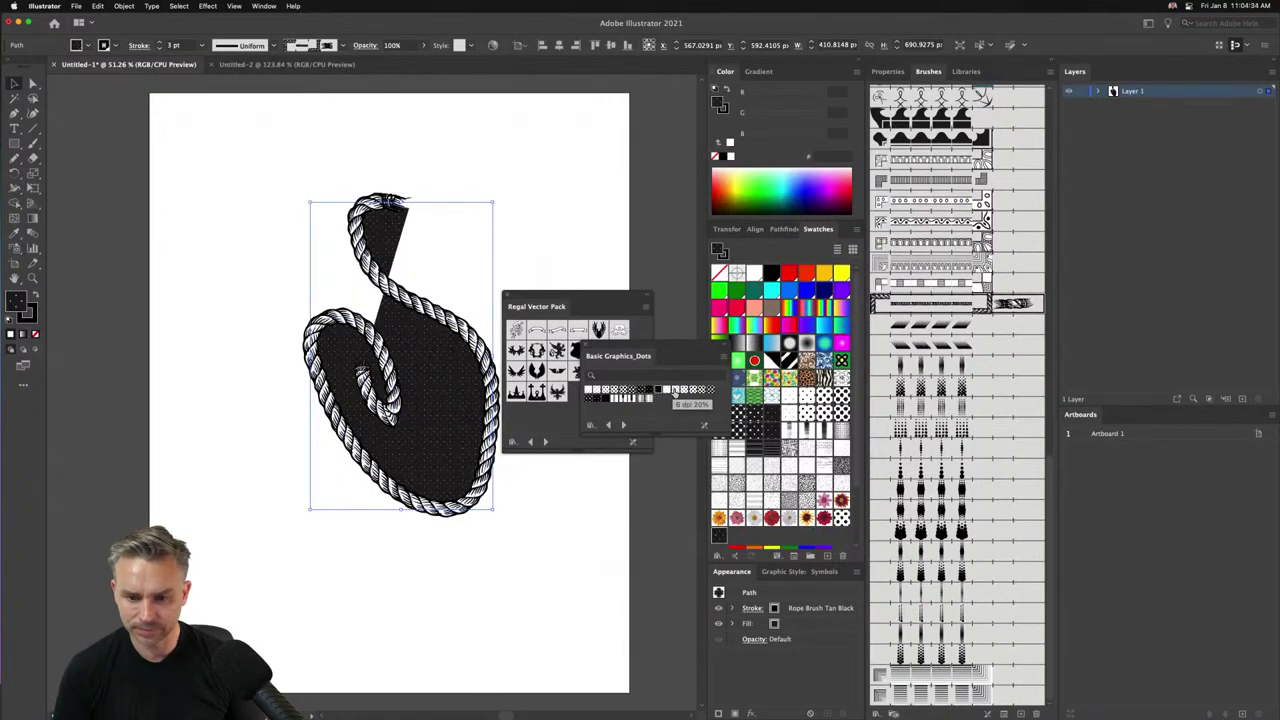
pyautogui.click(686, 393)
pyautogui.click(690, 394)
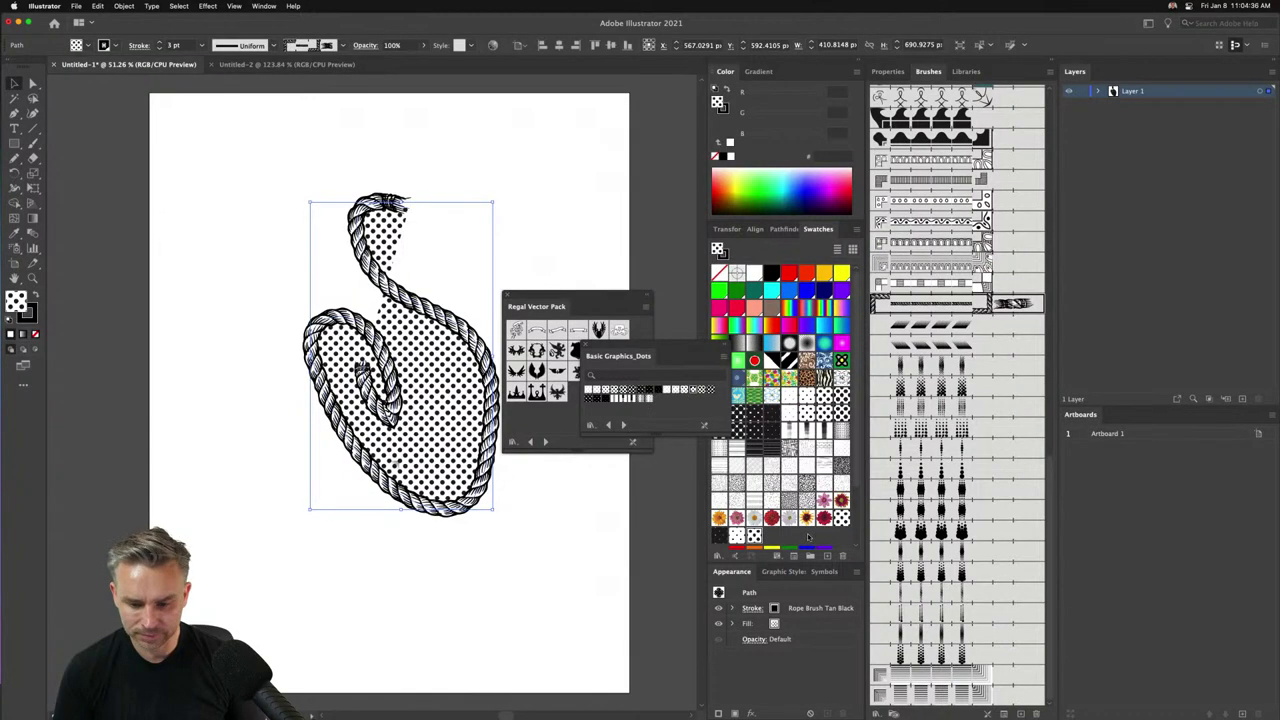
# Open the 6 dpi 40% 2 pattern for editing, close the Regal Vector Pack library, and recolour the tile's dots with C=10 M=100 Y=50 K=0.
pyautogui.doubleClick(754, 536)
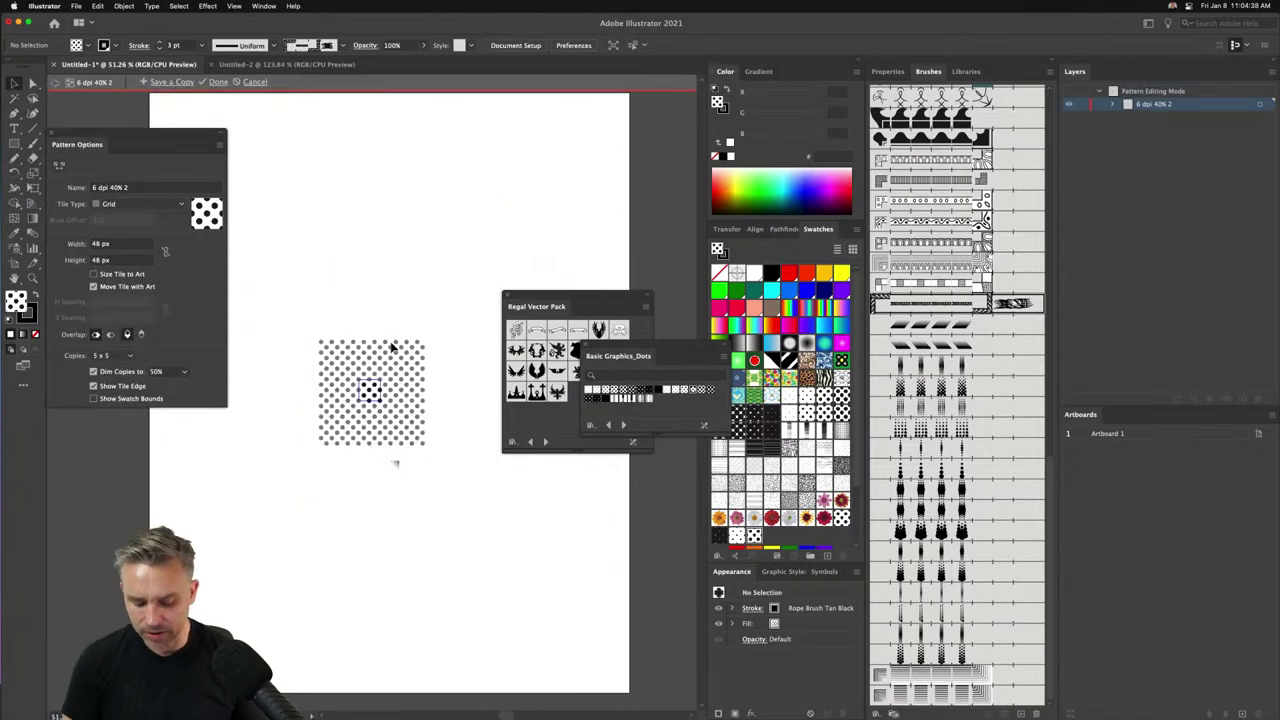
pyautogui.scroll(6, 393, 347)
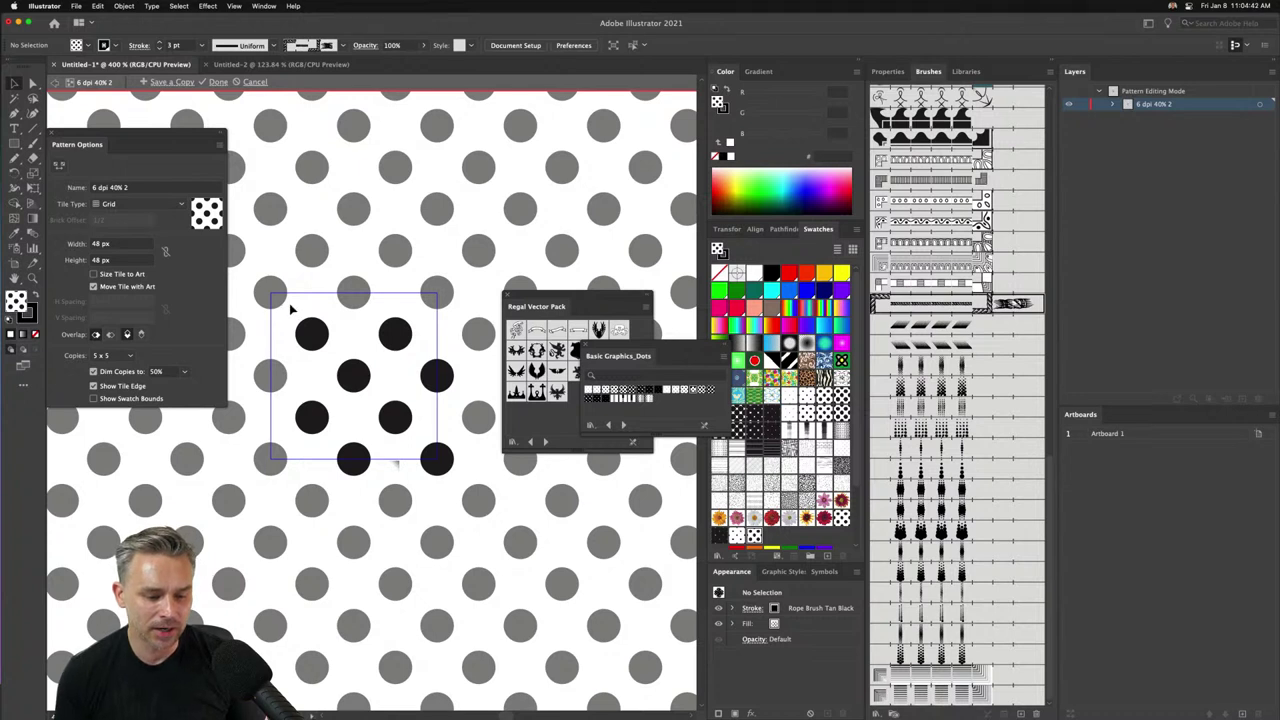
pyautogui.moveTo(291, 309); pyautogui.dragTo(480, 526)
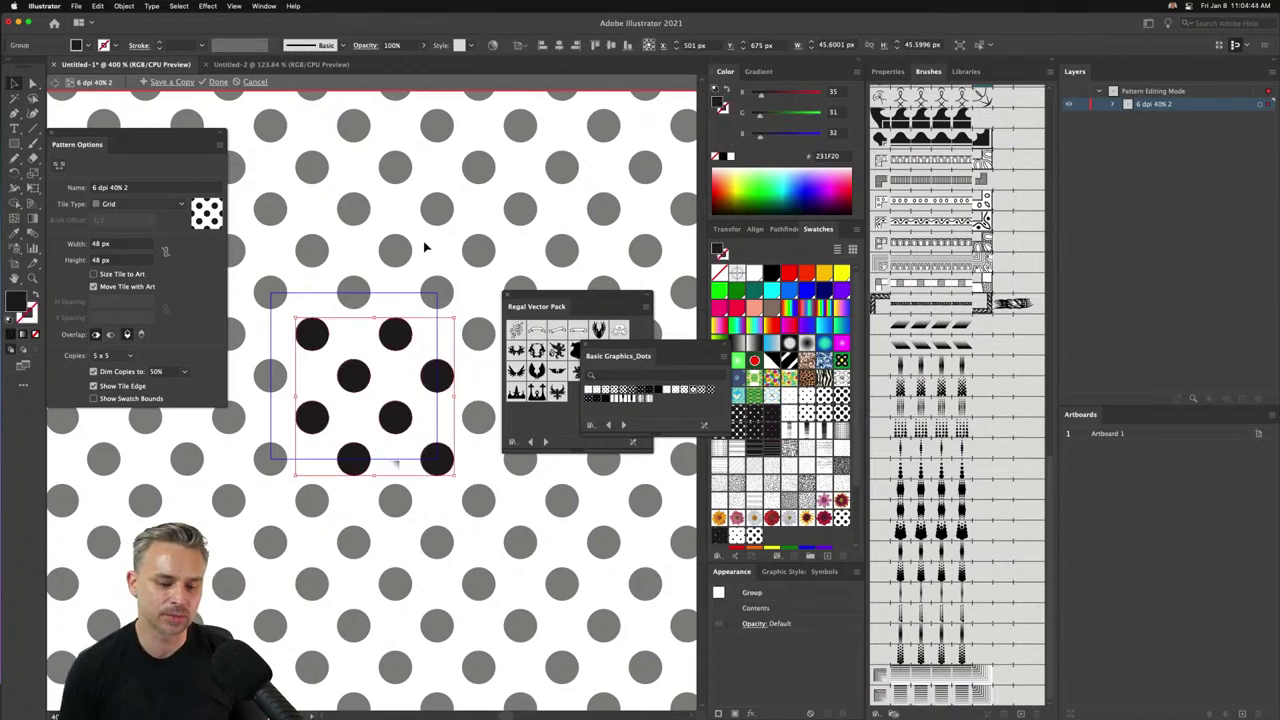
pyautogui.click(509, 297)
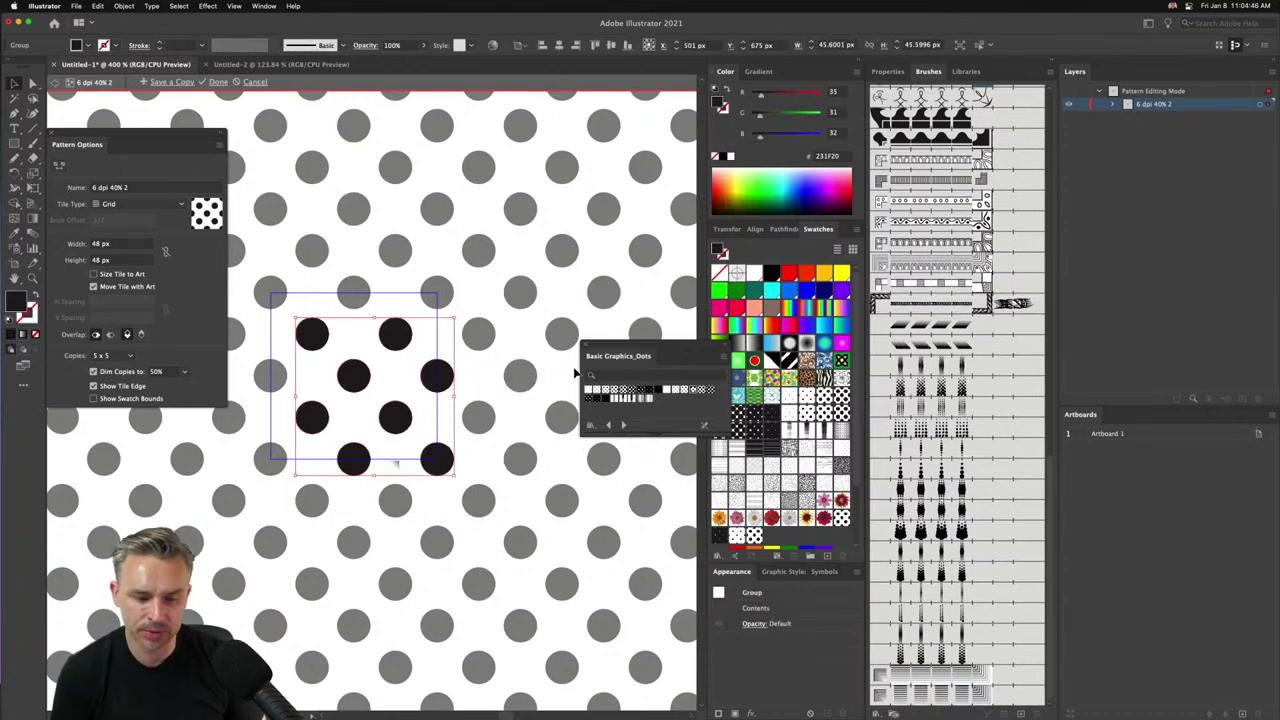
pyautogui.click(717, 308)
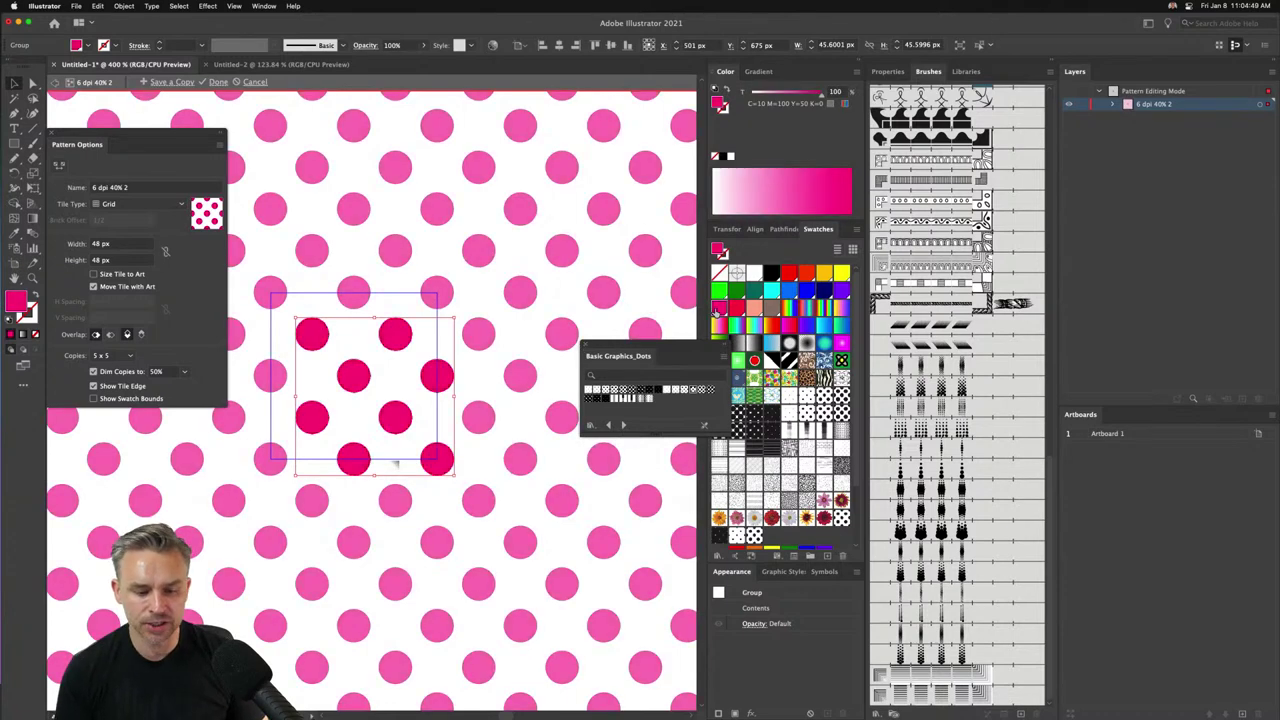
pyautogui.click(337, 245)
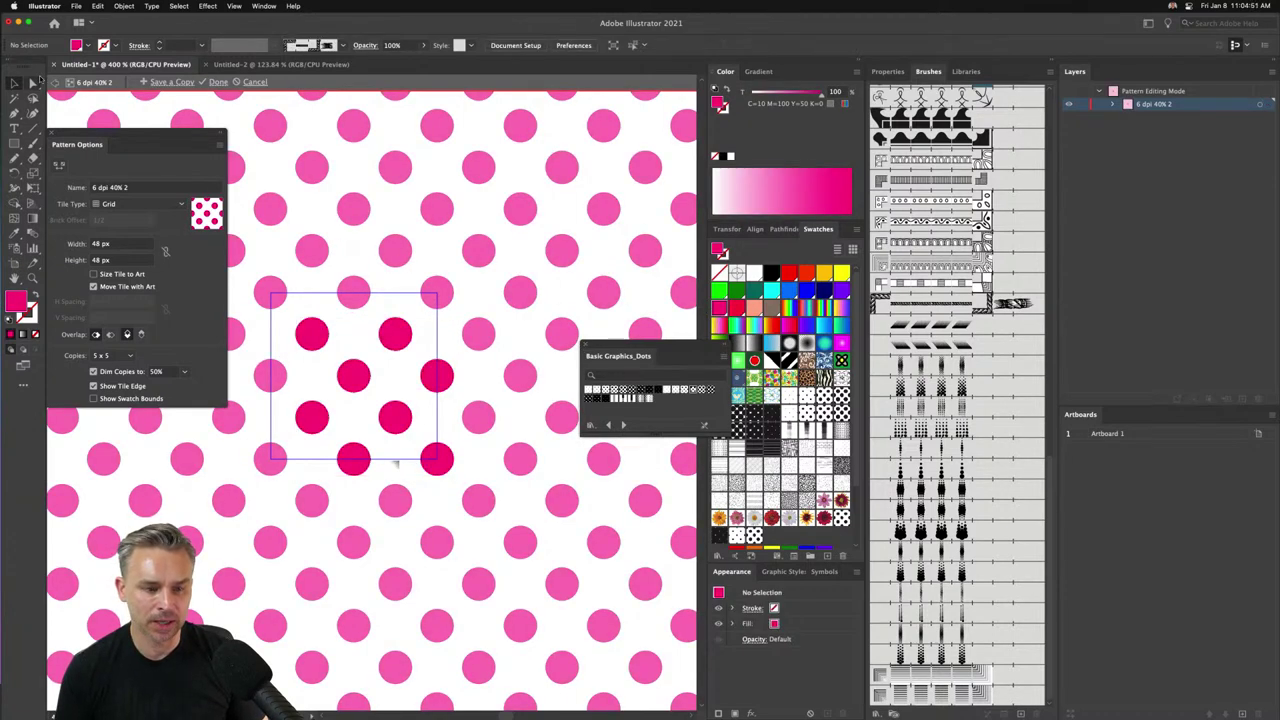
# Save a copy of the recoloured pattern as New Pattern 15, close the Basic Graphics_Dots library, and finish pattern editing.
pyautogui.click(170, 82)
pyautogui.click(520, 262)
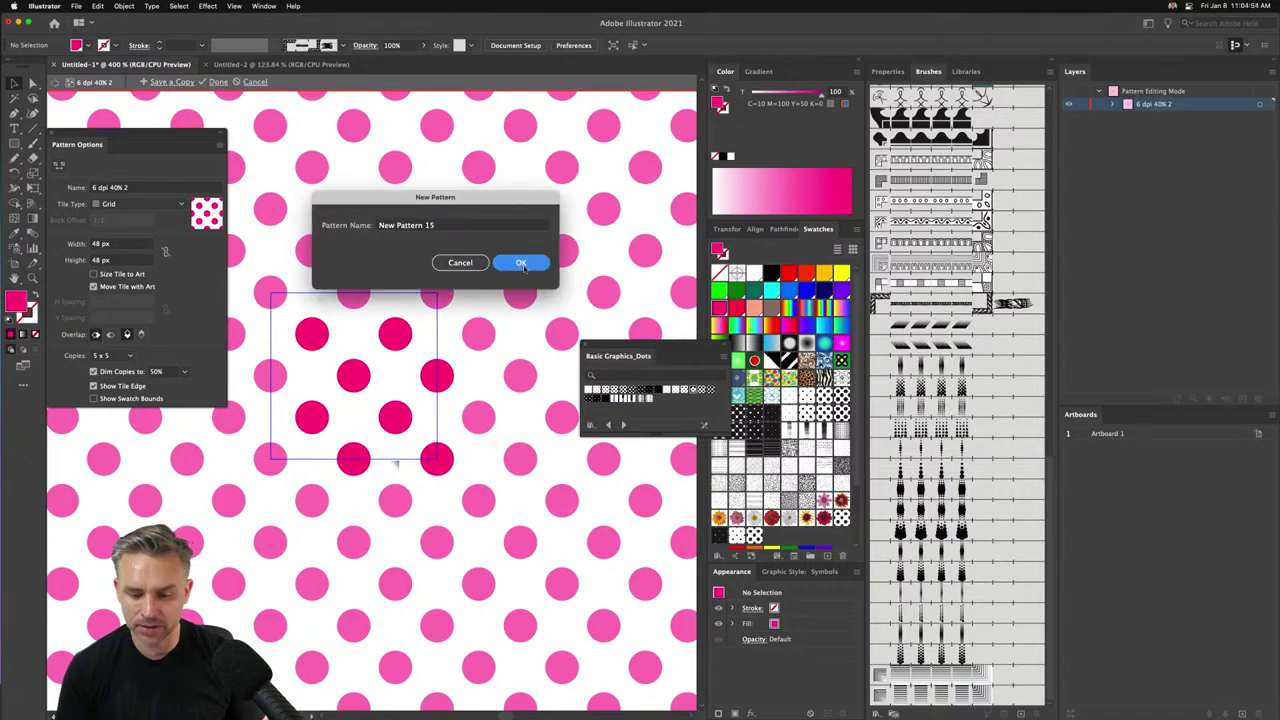
pyautogui.click(760, 399)
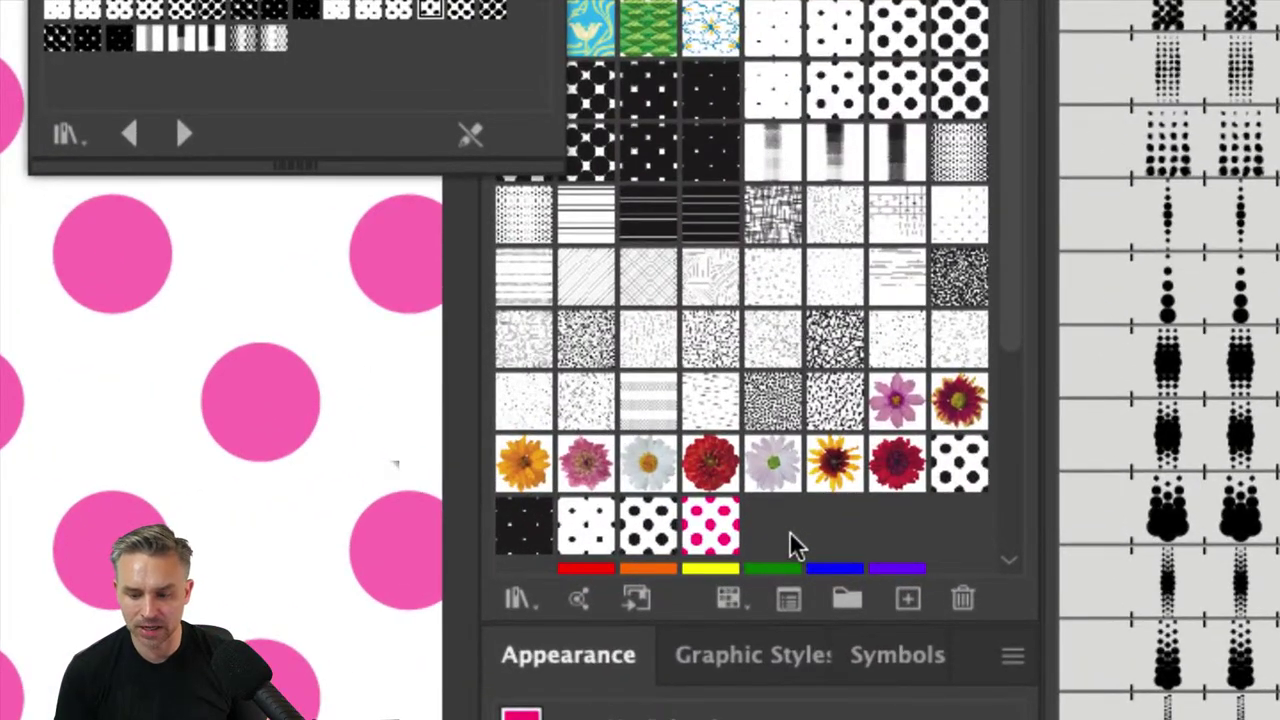
pyautogui.scroll(-5, 724, 528)
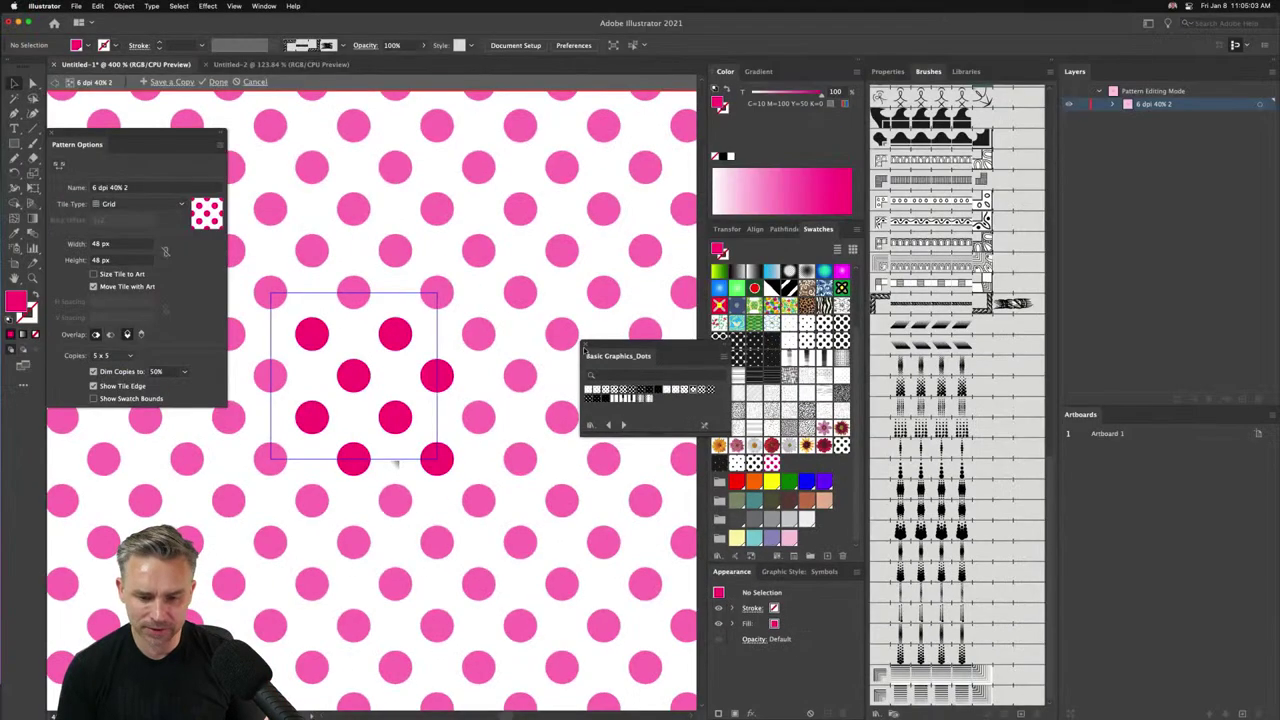
pyautogui.click(585, 349)
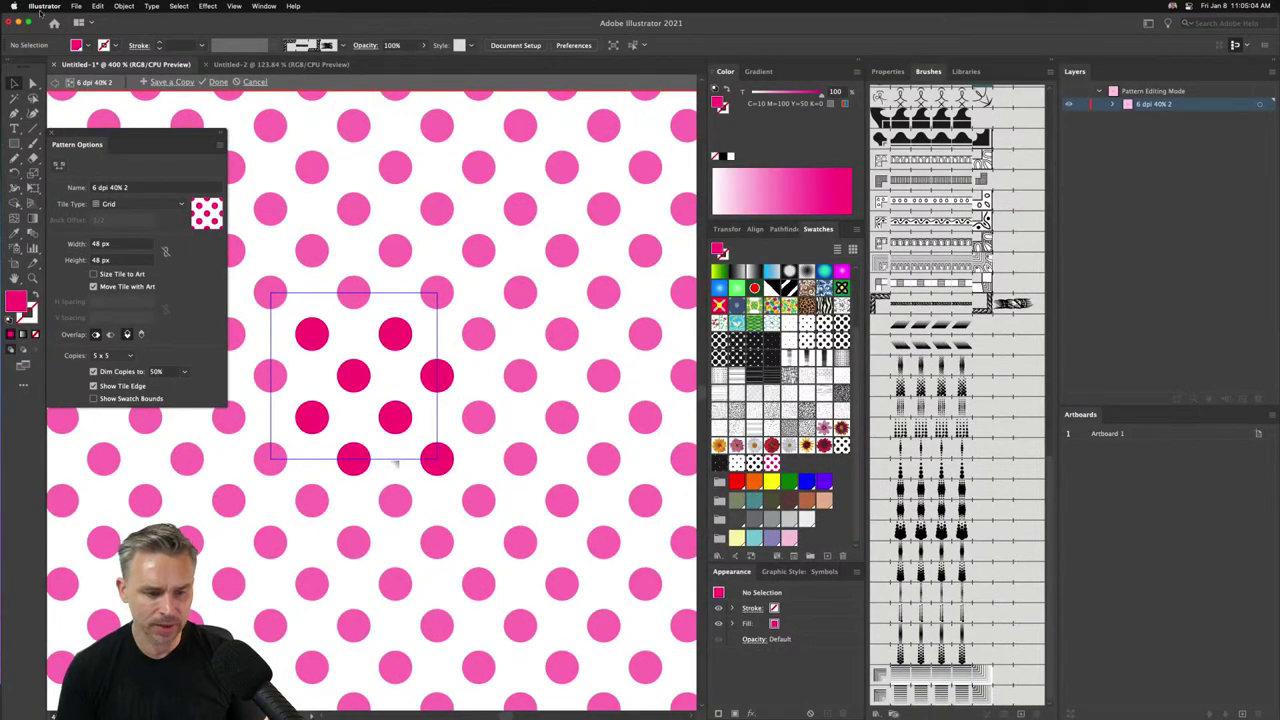
pyautogui.click(216, 82)
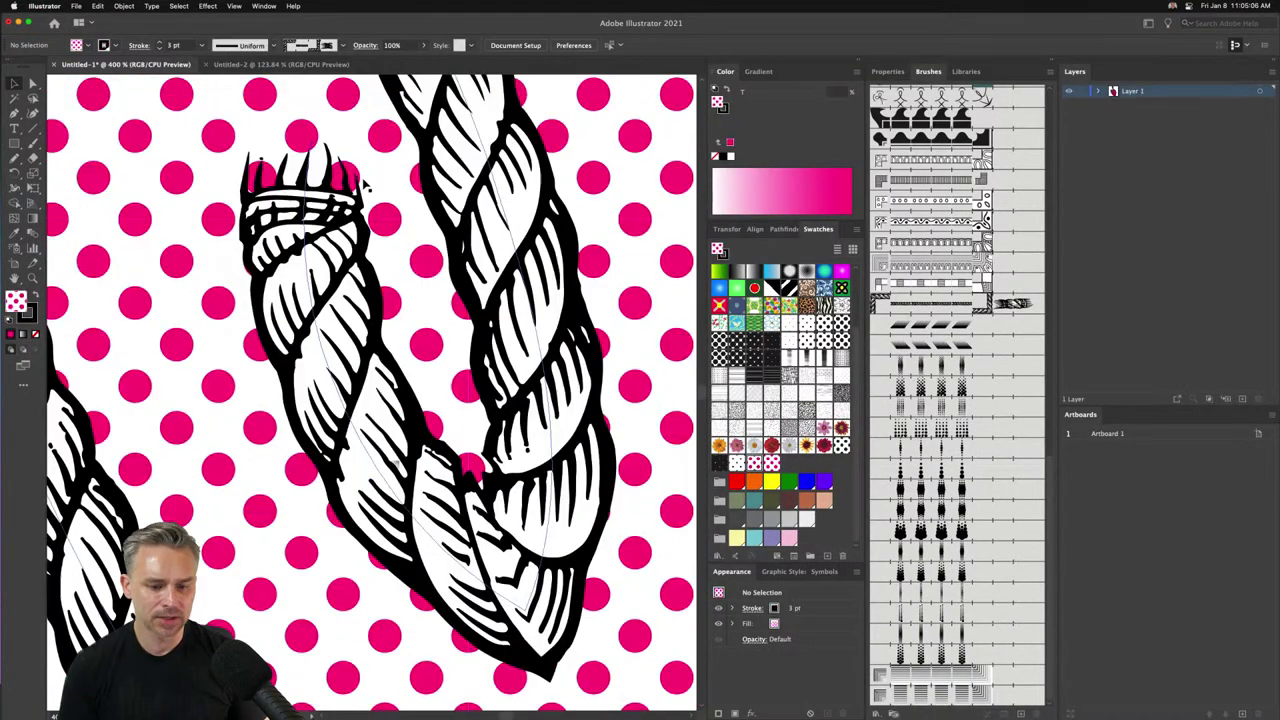
# Remove the pink dot fill from the rope path, leaving only its rope stroke.
pyautogui.press('super+minus')
pyautogui.press('super+minus')
pyautogui.press('super+minus')
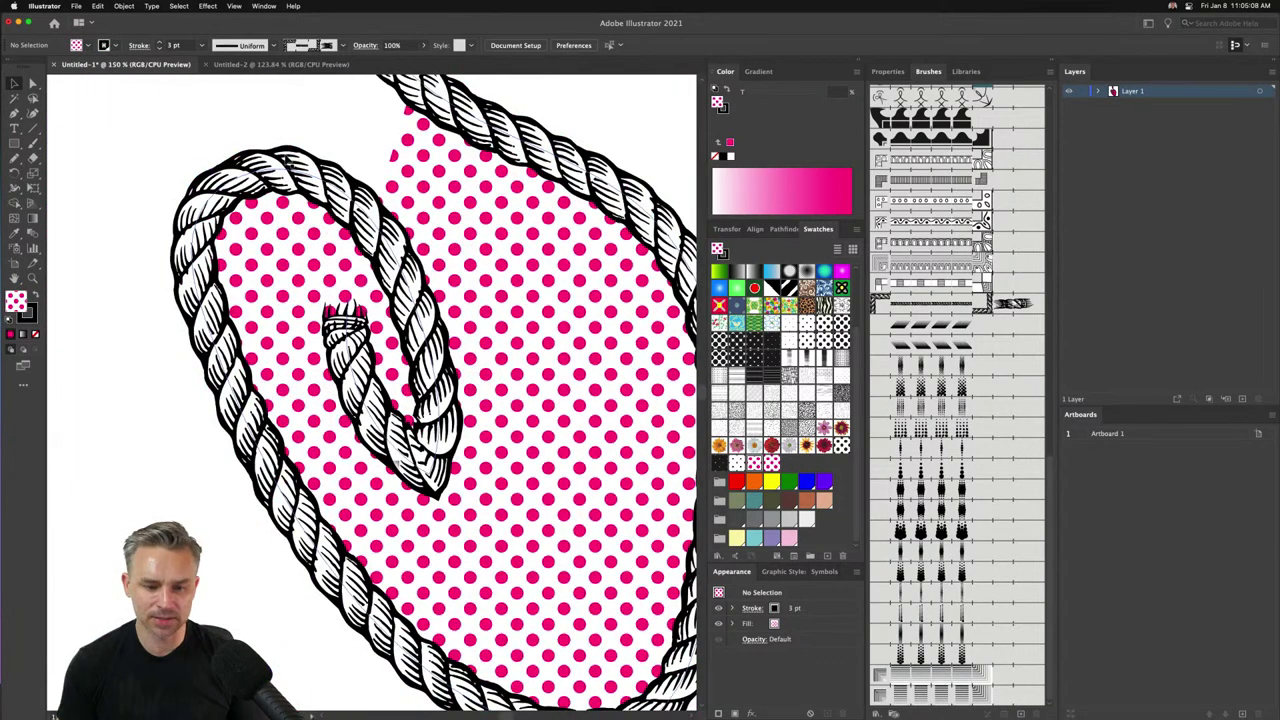
pyautogui.press('super+minus')
pyautogui.press('super+minus')
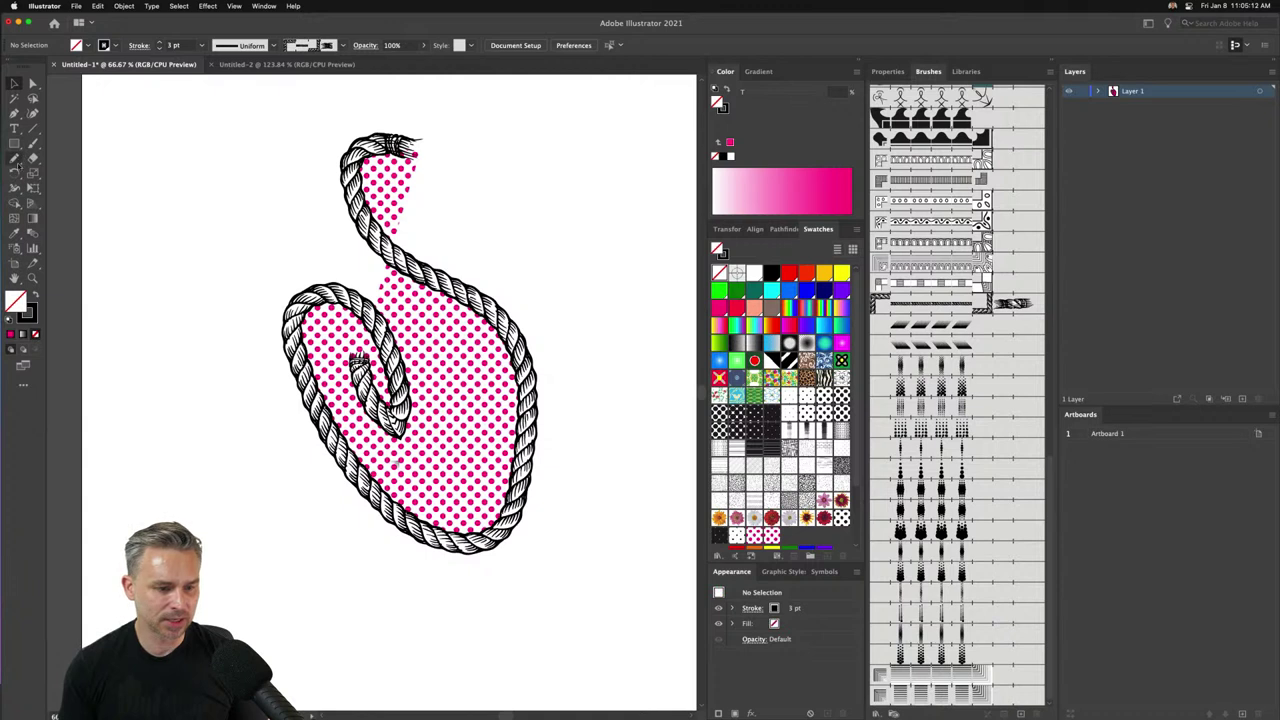
pyautogui.click(344, 362)
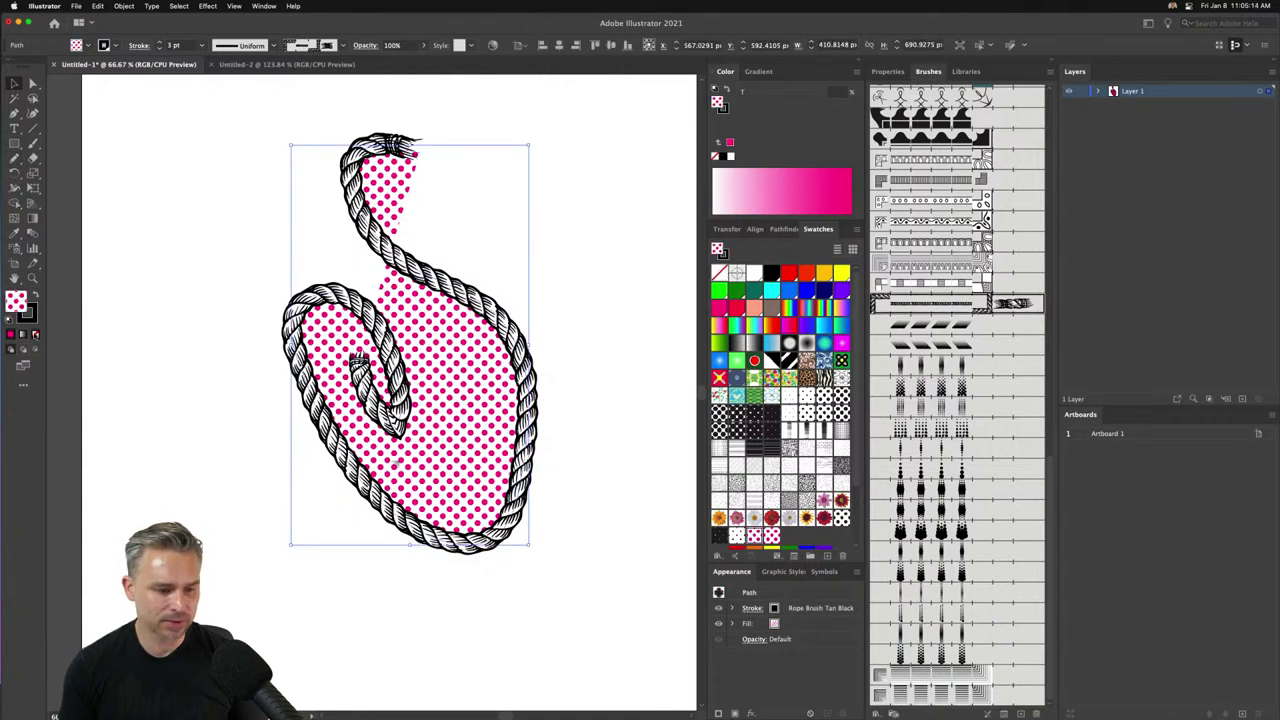
pyautogui.press('/')
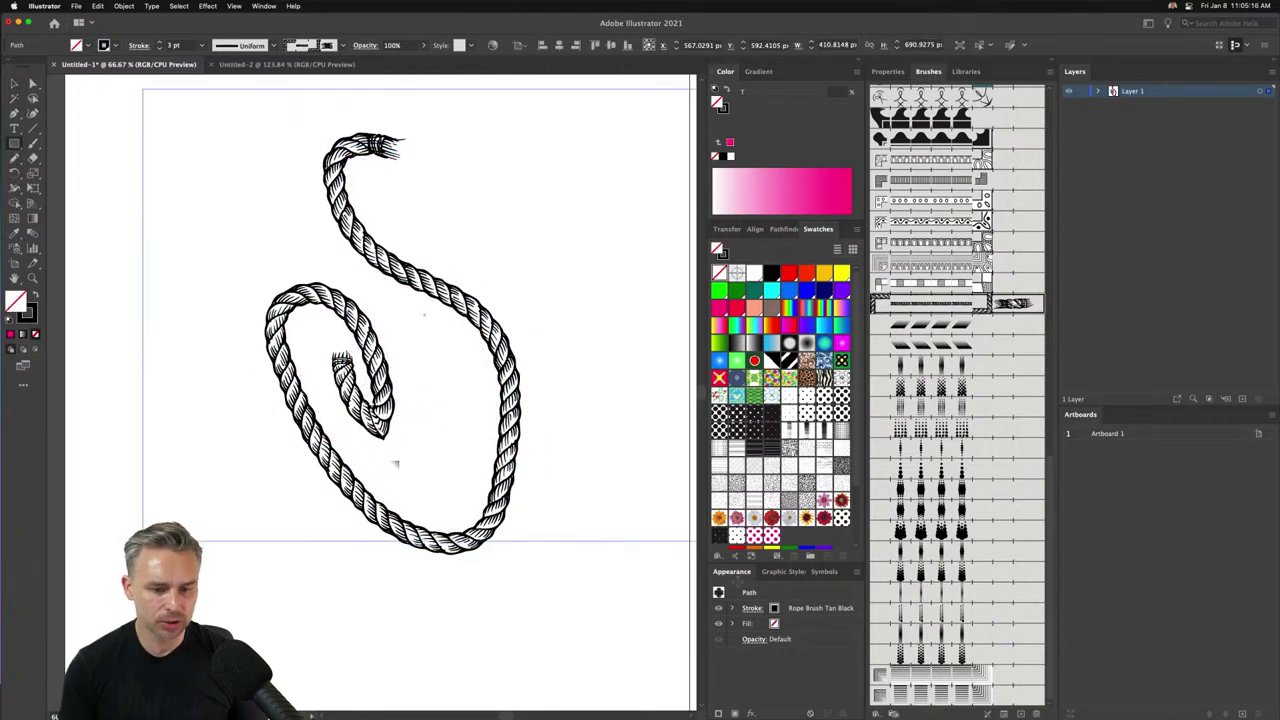
# Draw a rectangle about 874 × 915 px around the rope, fill it with pink 6 dpi 40% 2 dots, and shift it slightly right and down.
pyautogui.moveTo(88, 83); pyautogui.dragTo(605, 615)
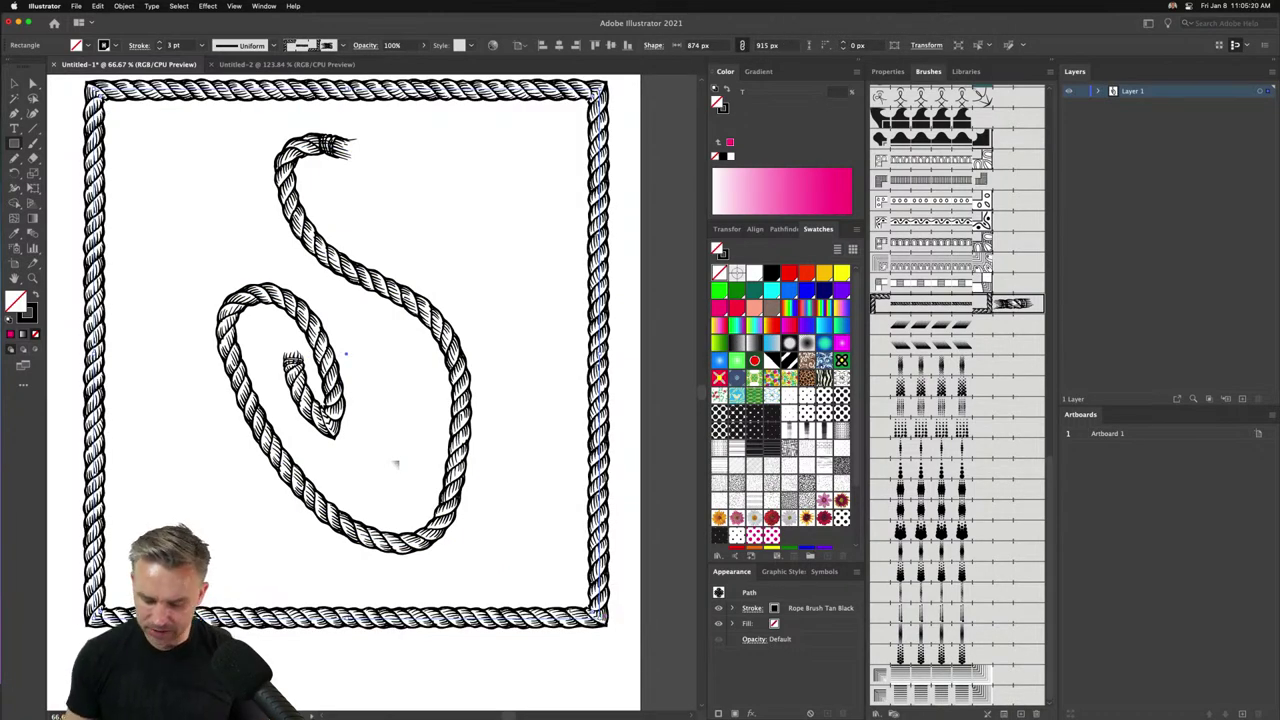
pyautogui.press('v')
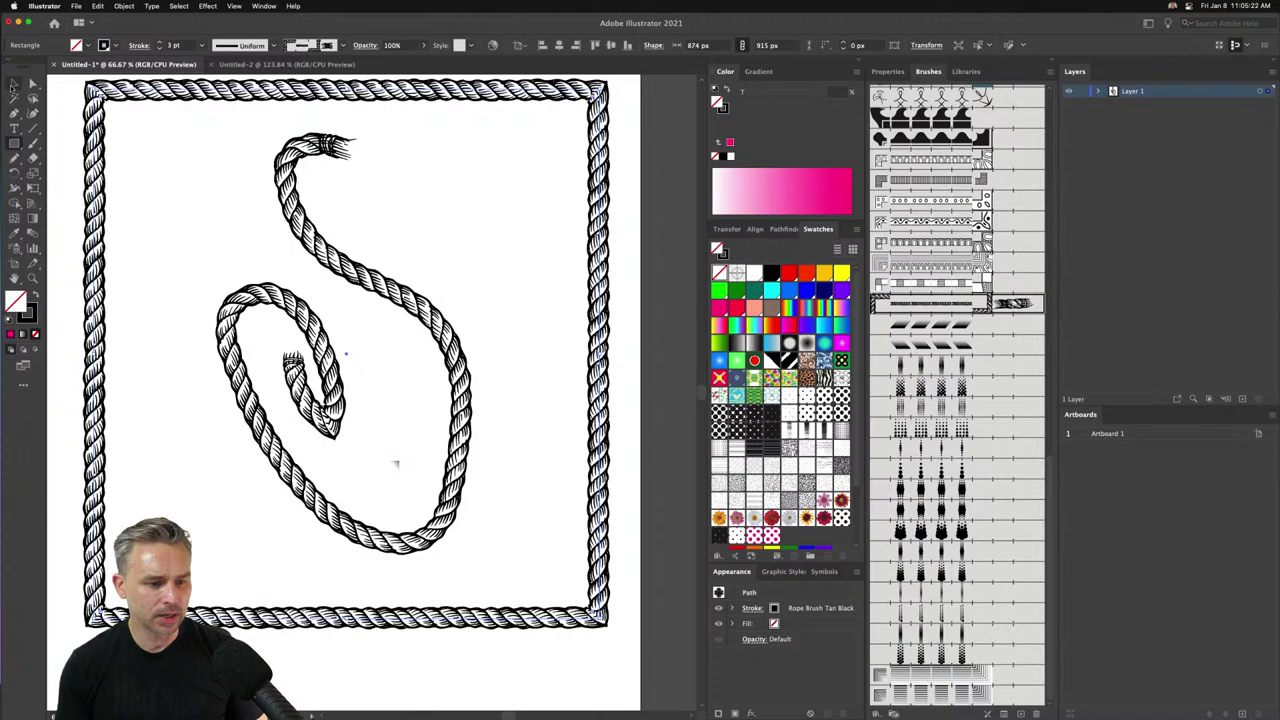
pyautogui.click(753, 537)
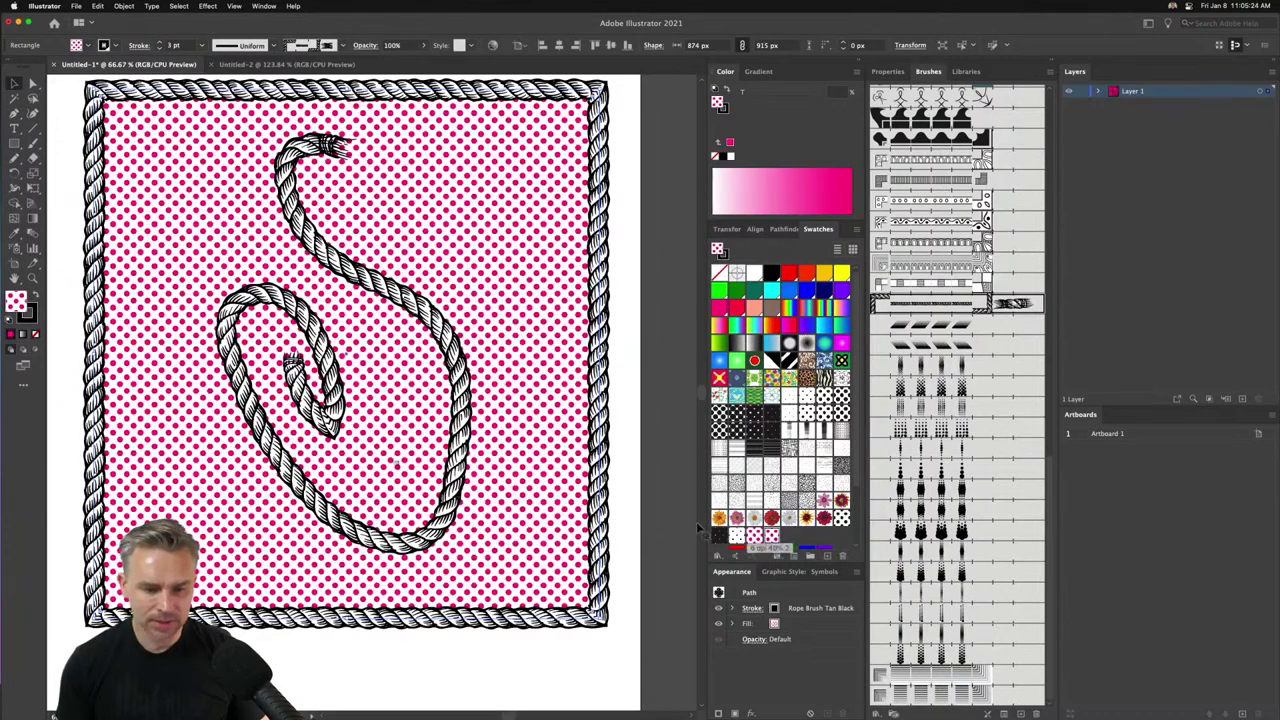
pyautogui.moveTo(265, 245); pyautogui.dragTo(312, 268)
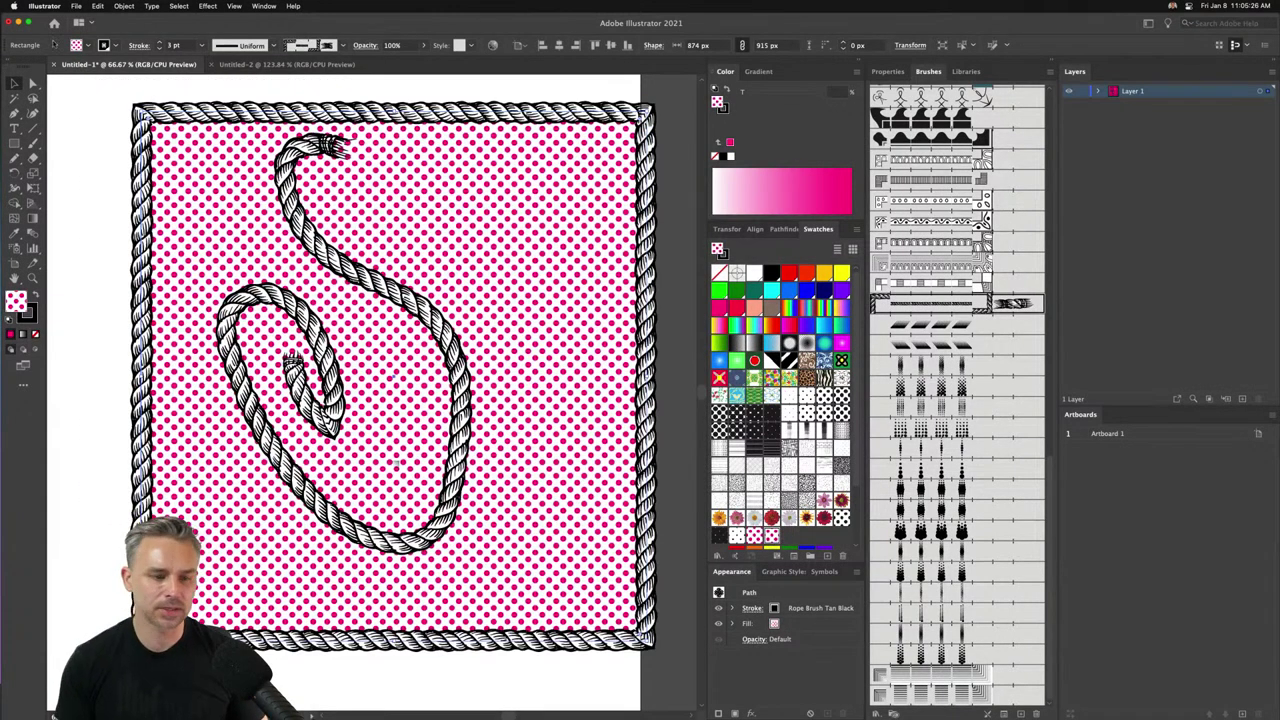
# Minimize Illustrator, switch to Photoshop, and show the Shapes presets.
pyautogui.click(17, 23)
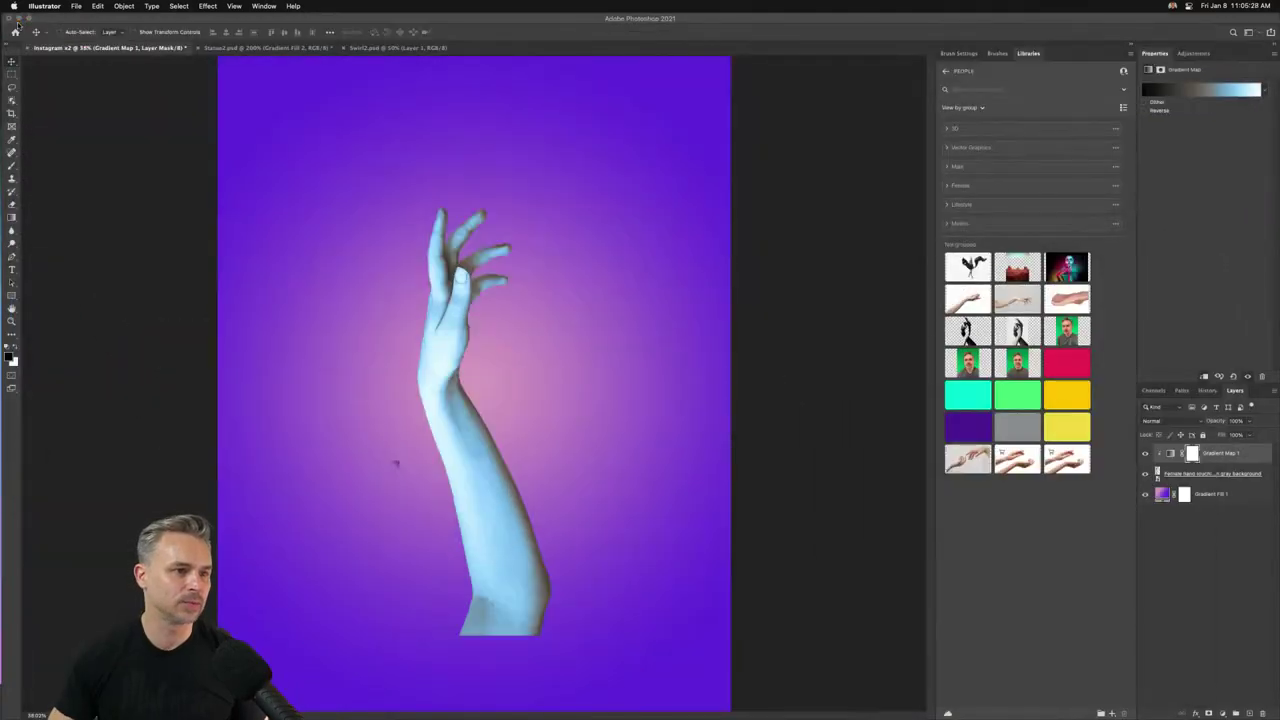
pyautogui.click(237, 303)
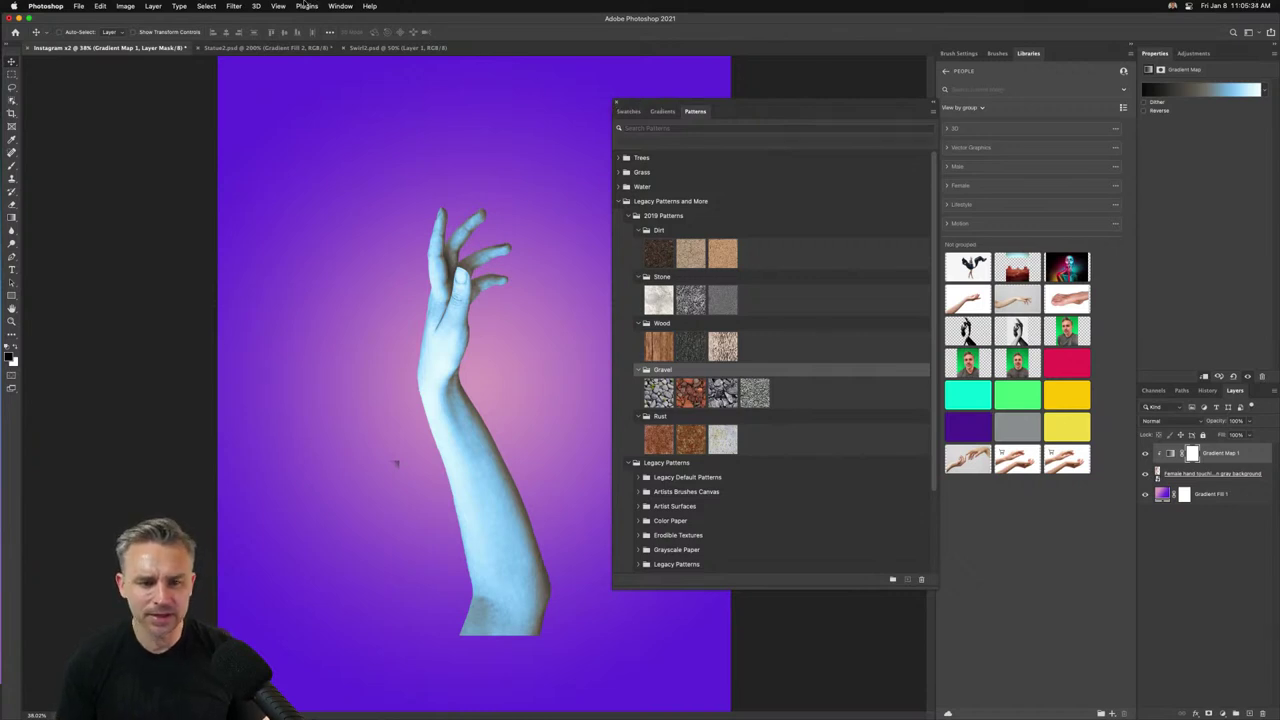
pyautogui.click(340, 6)
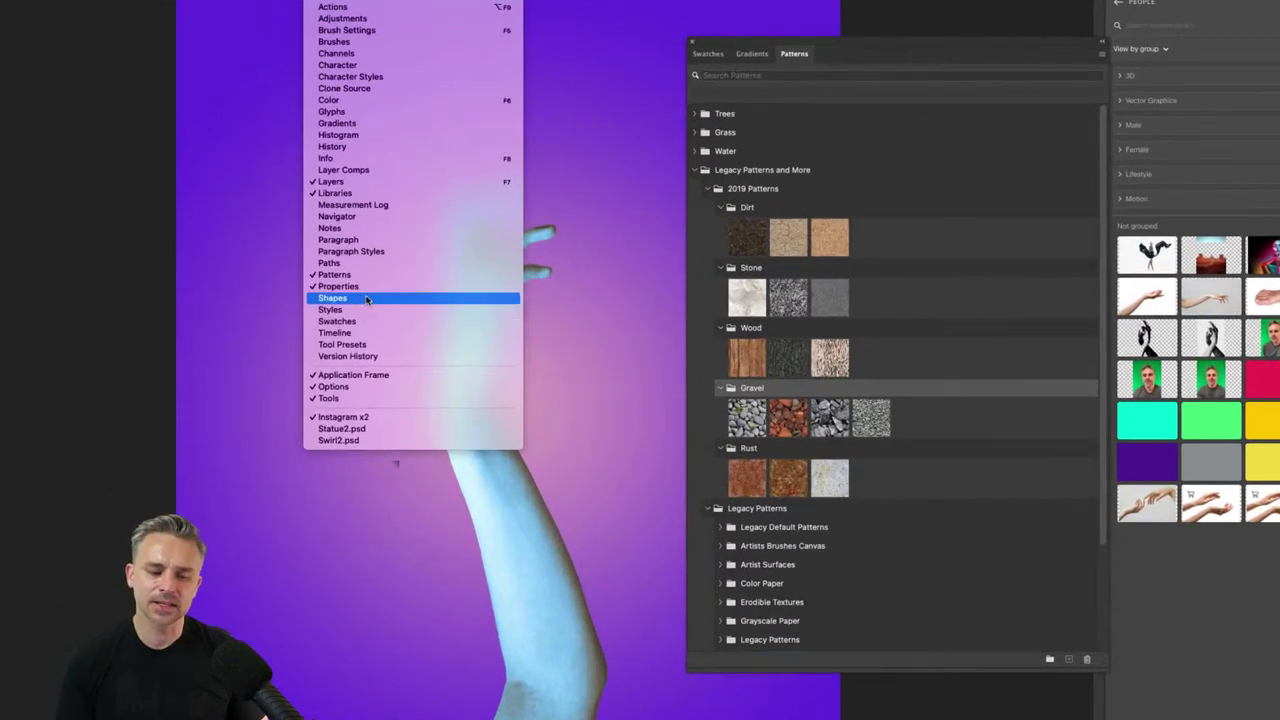
pyautogui.click(366, 299)
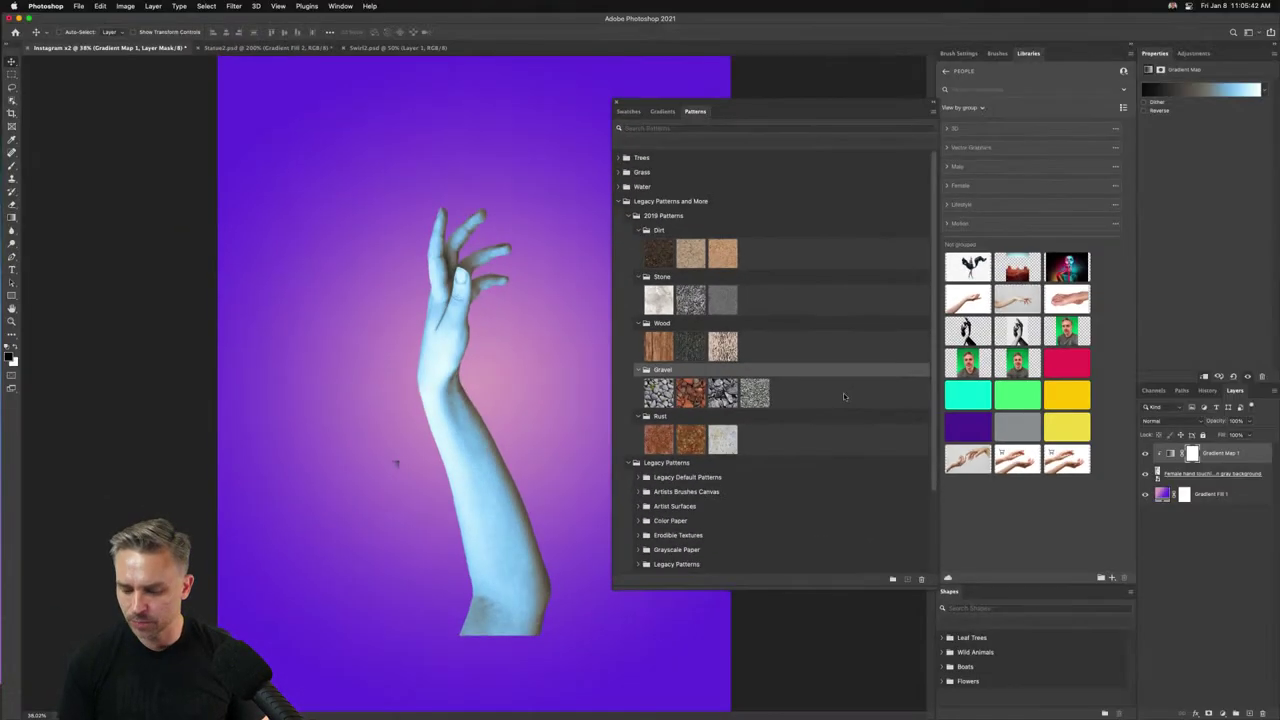
# Float the Shapes presets over the canvas, enlarge their window to cover most of the artwork, and close the Patterns window.
pyautogui.moveTo(950, 592); pyautogui.dragTo(400, 62)
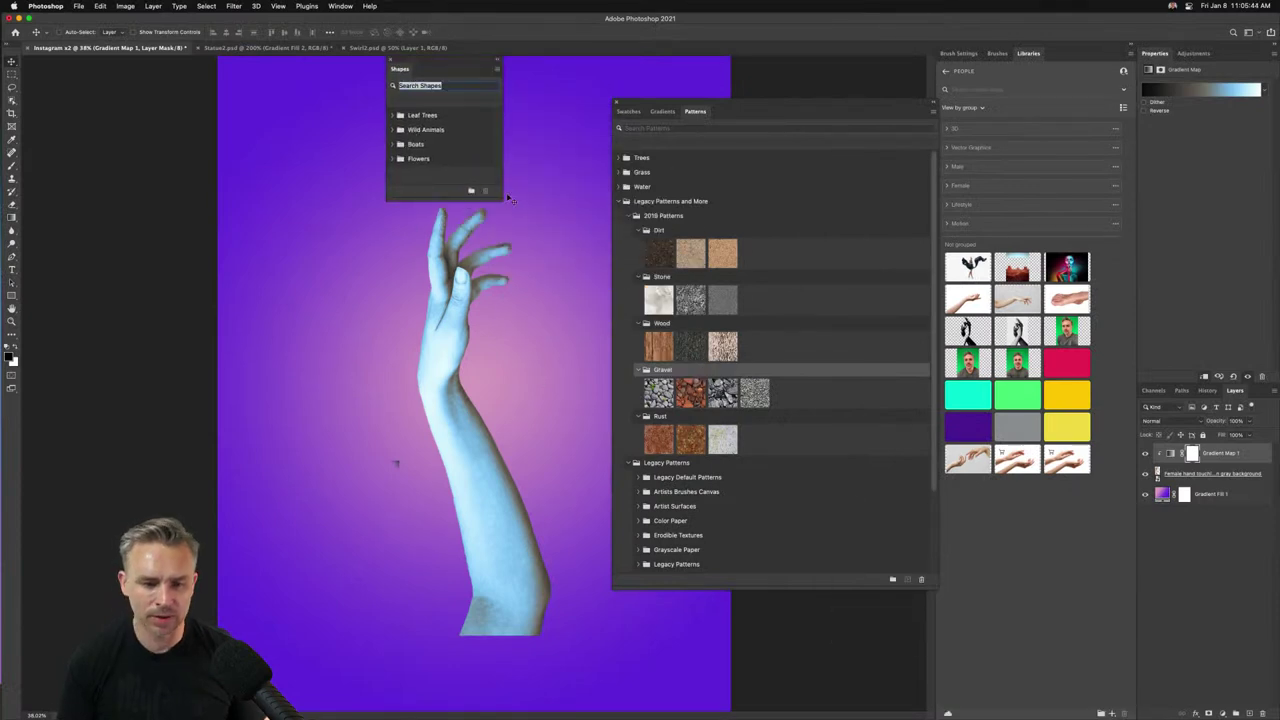
pyautogui.moveTo(507, 208); pyautogui.dragTo(808, 548)
pyautogui.click(840, 190)
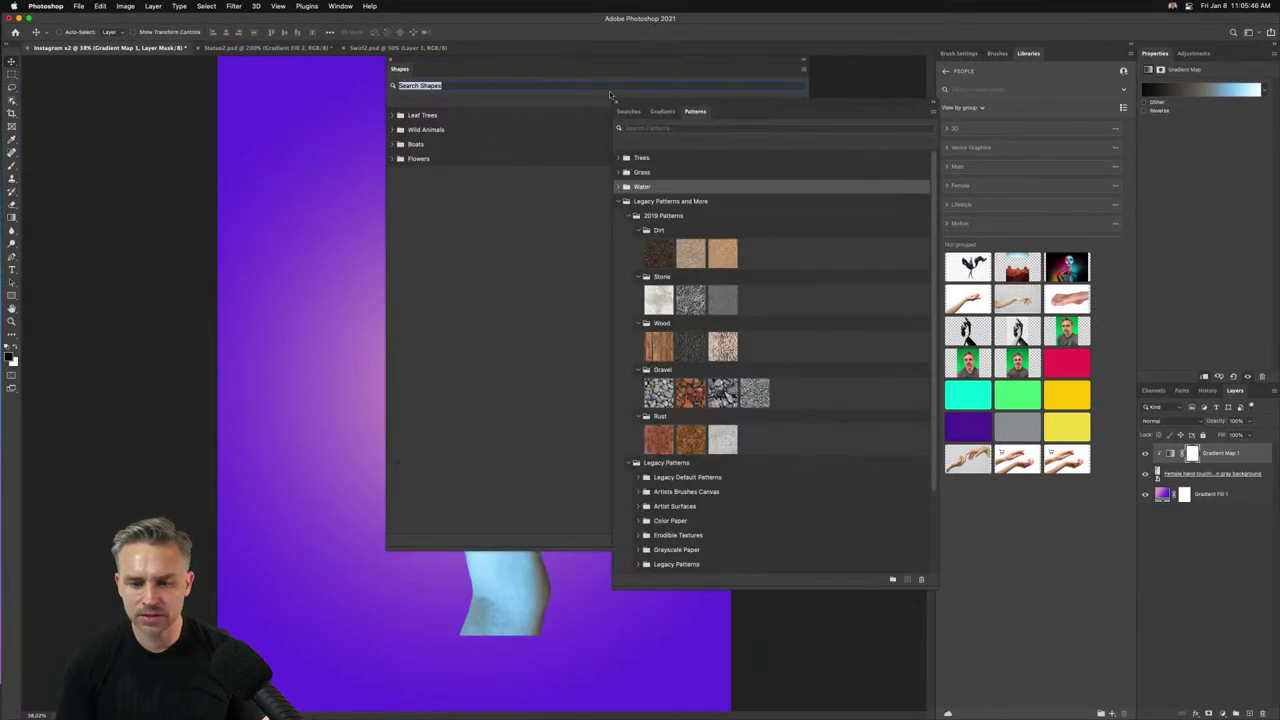
pyautogui.click(480, 91)
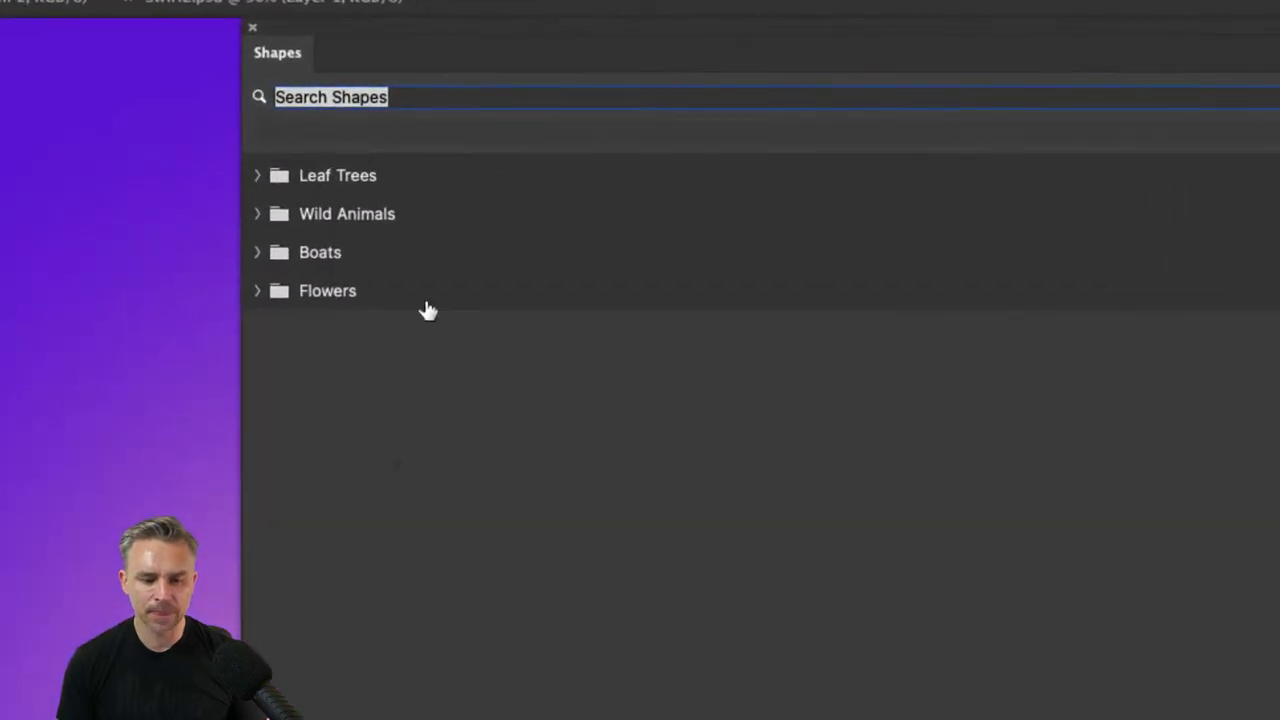
# Search the shape presets for wol, trian and sign, and clear the search.
pyautogui.click(378, 100)
pyautogui.write('wol')
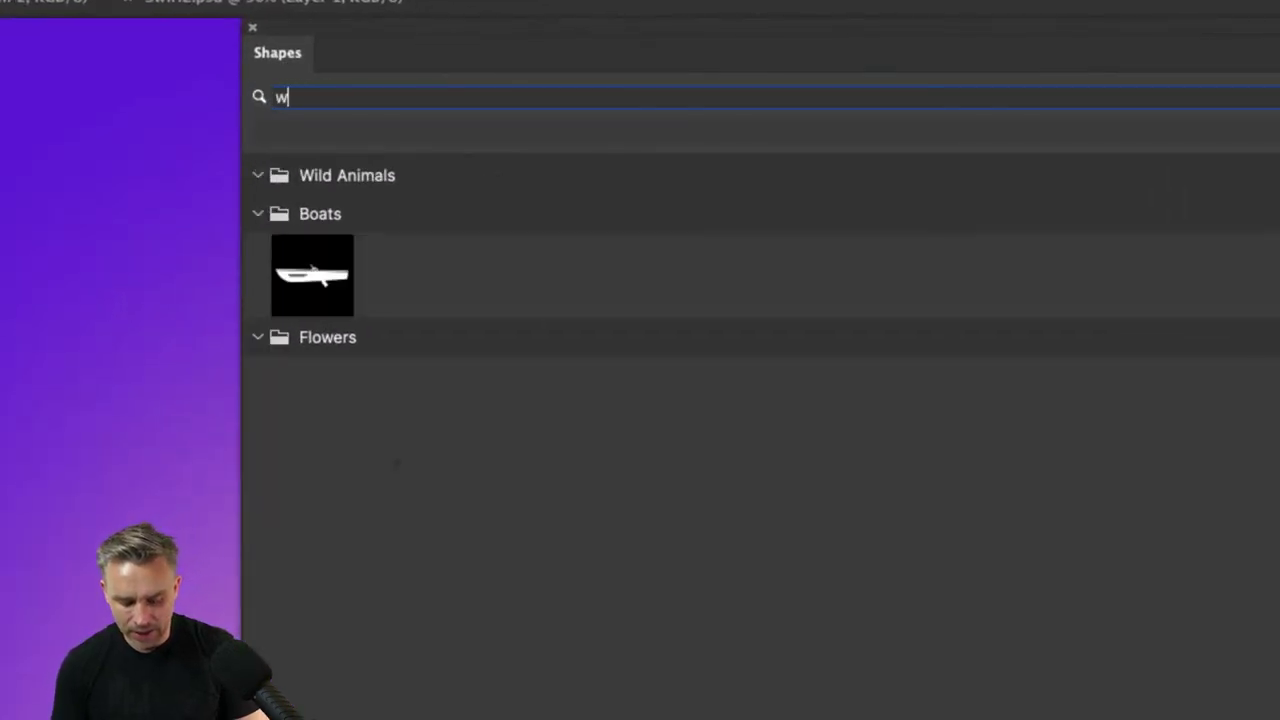
pyautogui.press('BackSpace')
pyautogui.press('BackSpace')
pyautogui.press('BackSpace')
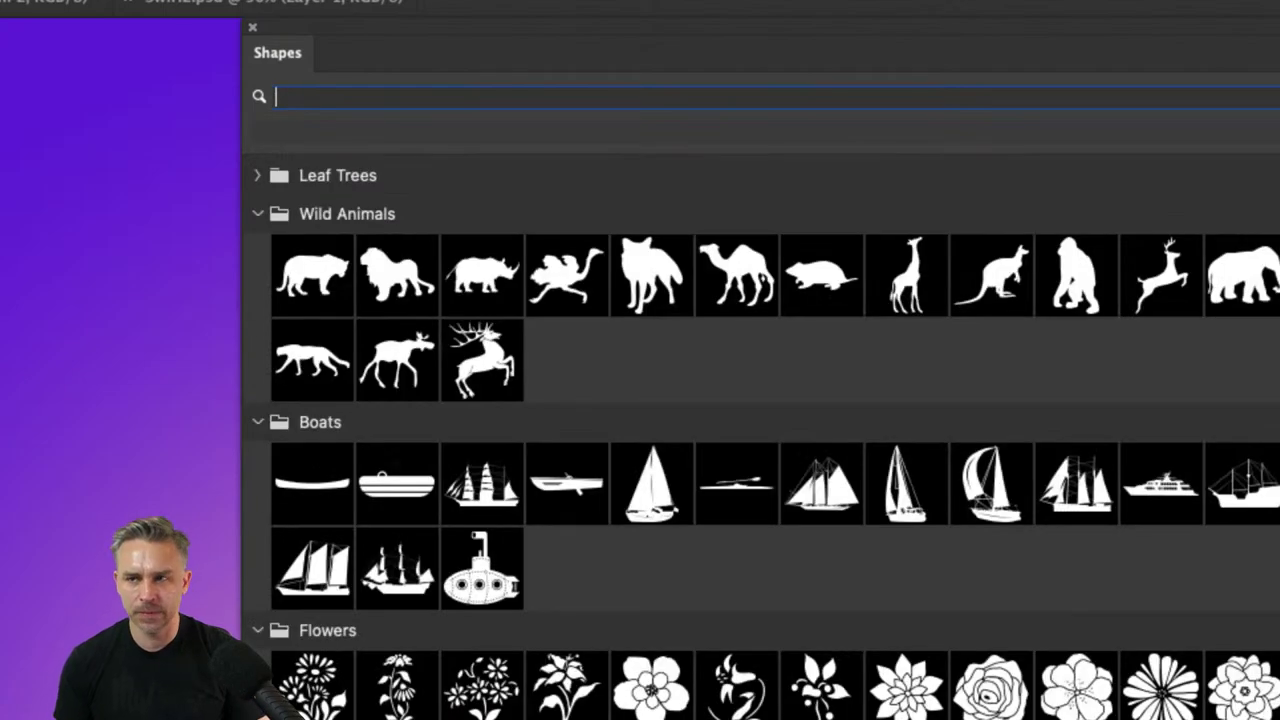
pyautogui.write('ss')
pyautogui.press('BackSpace')
pyautogui.press('BackSpace')
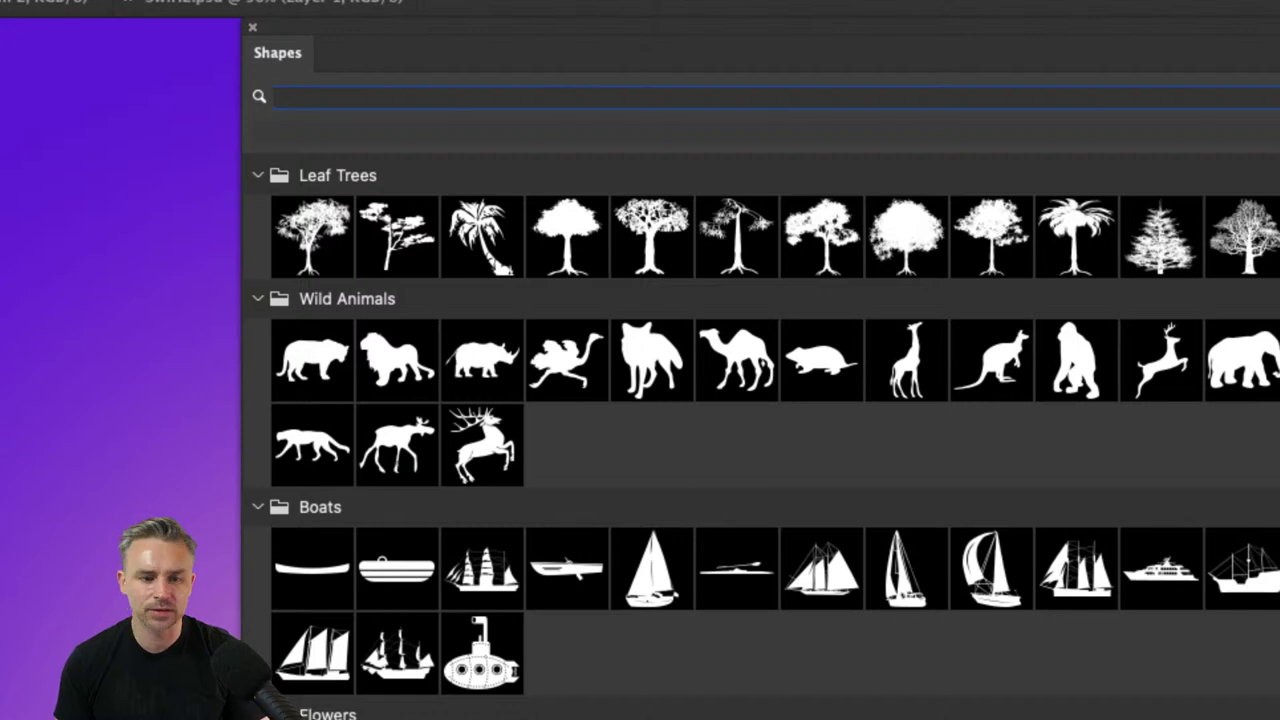
pyautogui.write('trian')
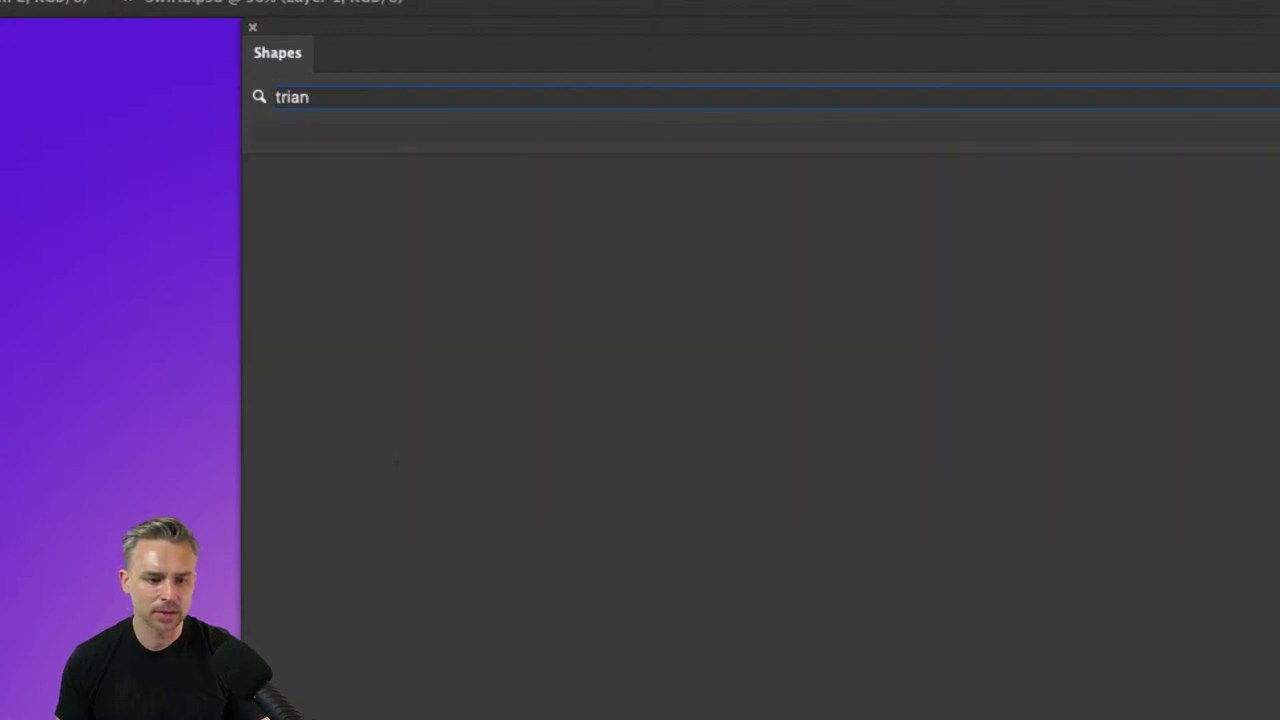
pyautogui.press('BackSpace')
pyautogui.press('BackSpace')
pyautogui.press('BackSpace')
pyautogui.press('BackSpace')
pyautogui.press('BackSpace')
pyautogui.write('sign')
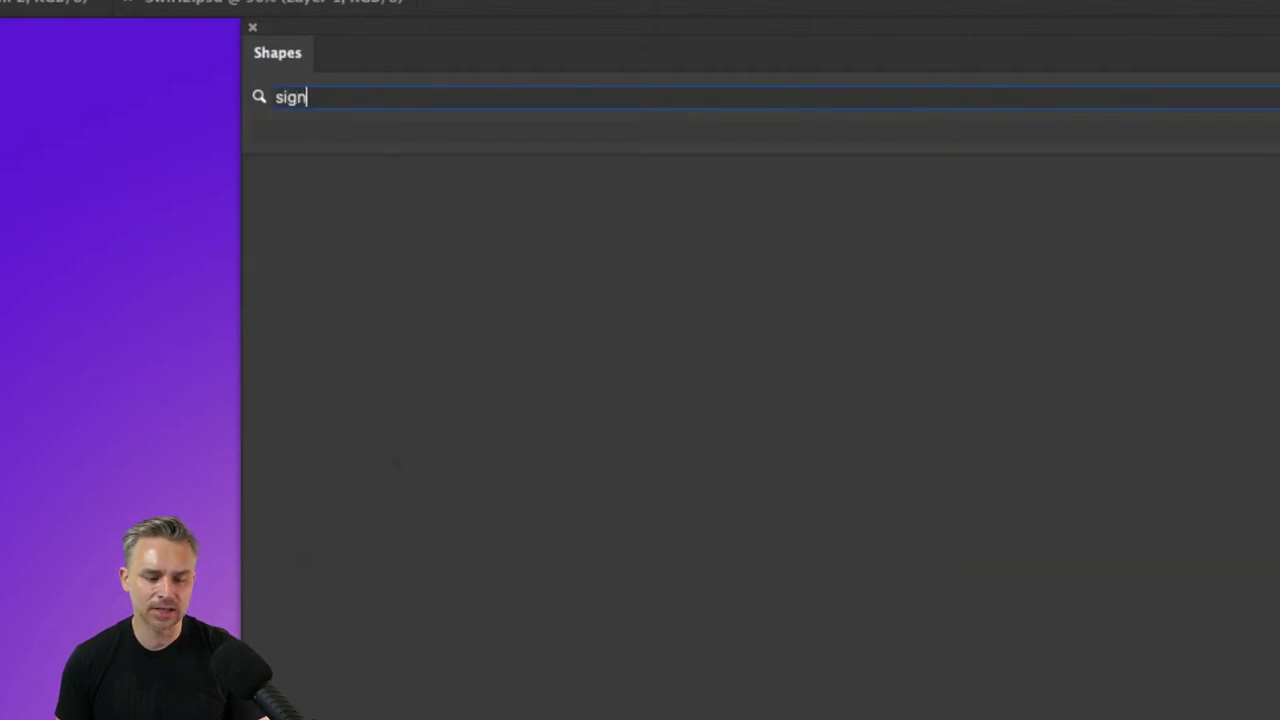
pyautogui.press('BackSpace')
pyautogui.press('BackSpace')
pyautogui.press('BackSpace')
pyautogui.press('BackSpace')
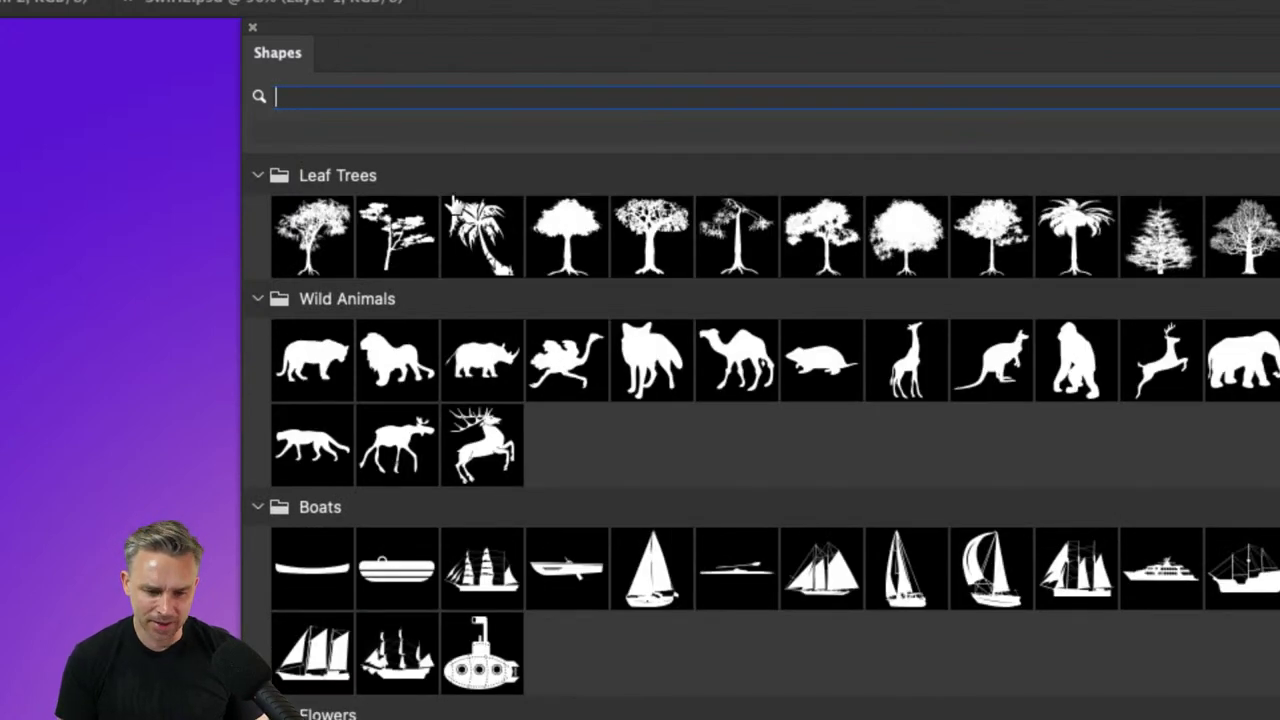
# Collapse the Leaf Trees, Wild Animals, Boats and Flowers groups in the shape presets.
pyautogui.click(397, 225)
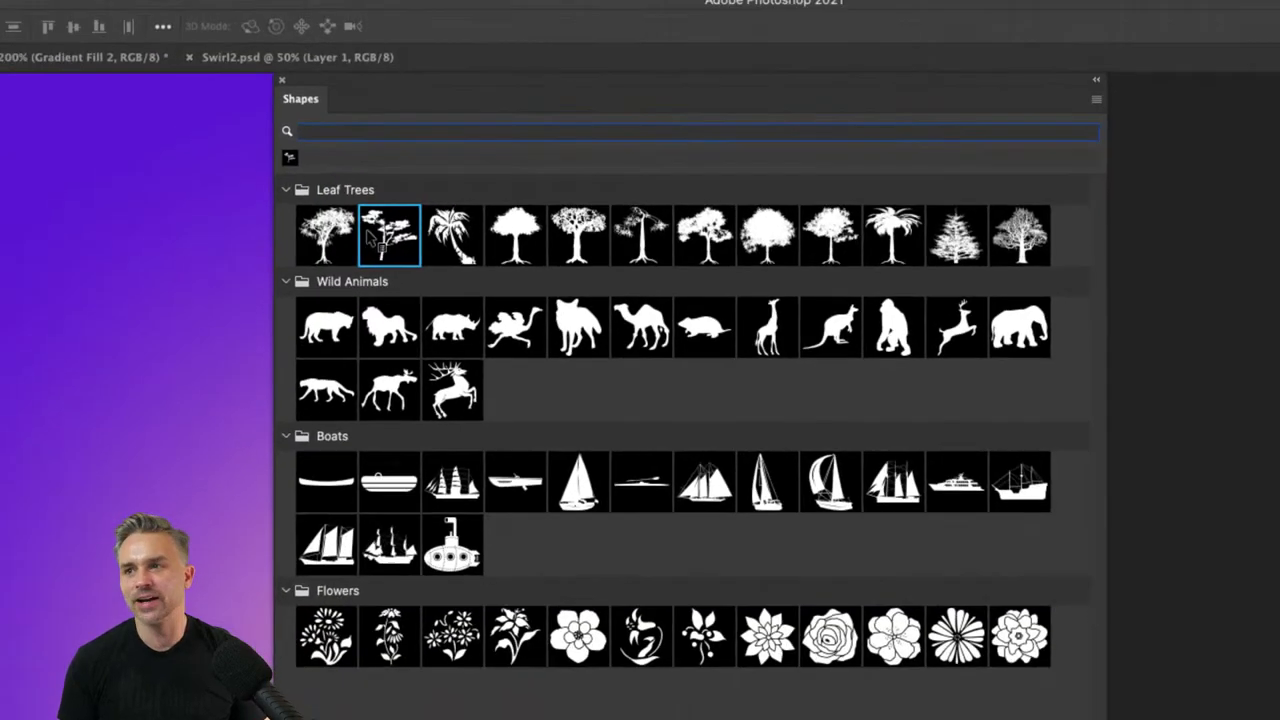
pyautogui.click(286, 189)
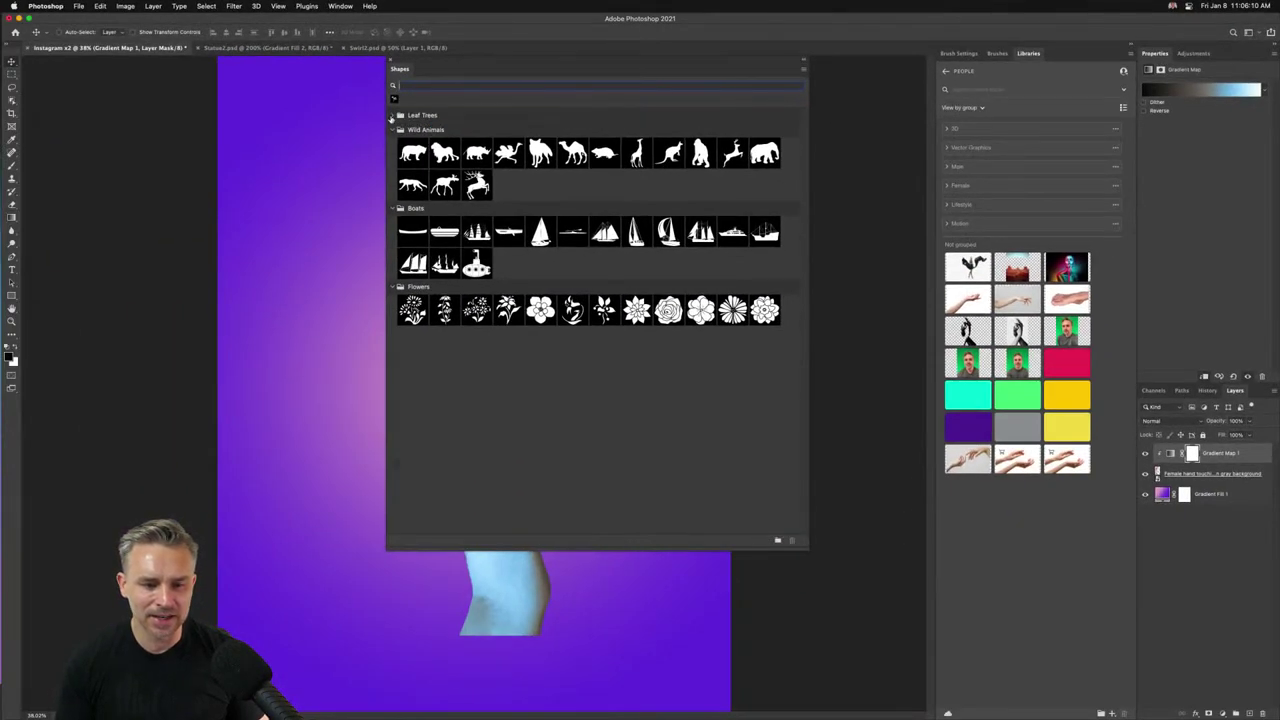
pyautogui.click(391, 131)
pyautogui.click(393, 145)
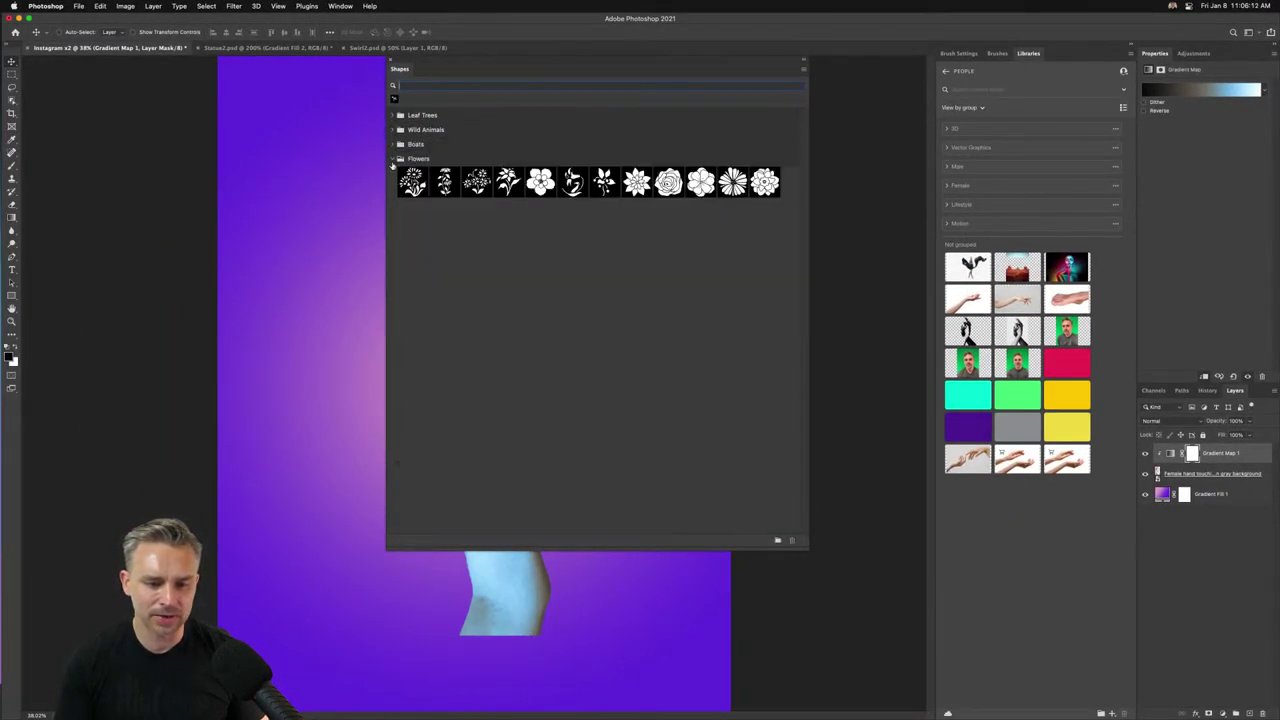
pyautogui.click(394, 159)
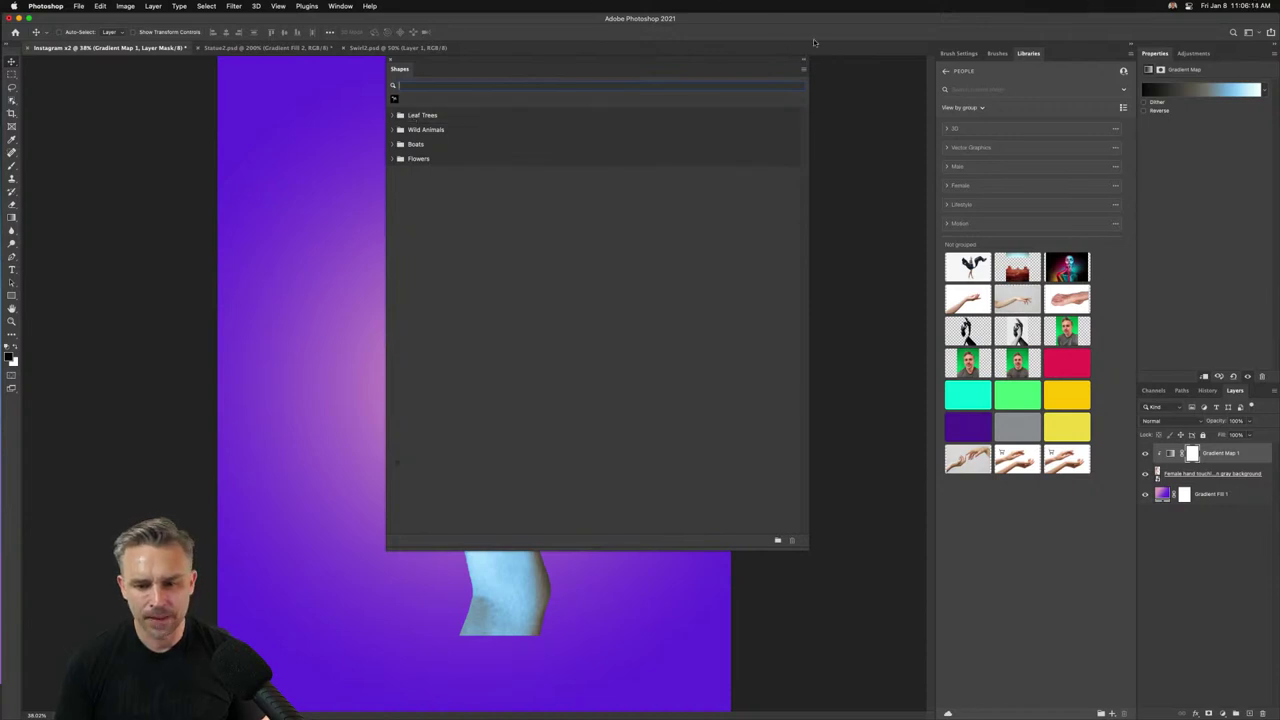
# Load Legacy Shapes and More into the shape presets and expand All Legacy Default Shapes down to the Legacy Default Shapes group.
pyautogui.click(806, 70)
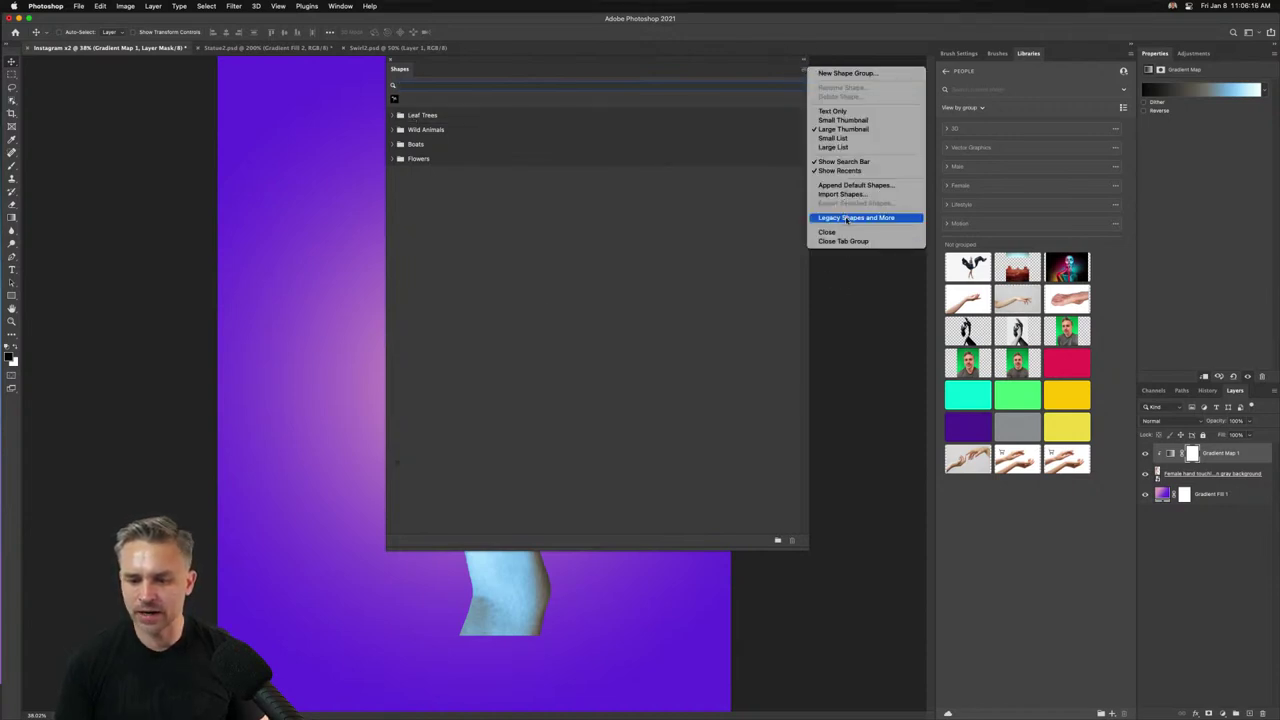
pyautogui.click(845, 214)
pyautogui.click(395, 173)
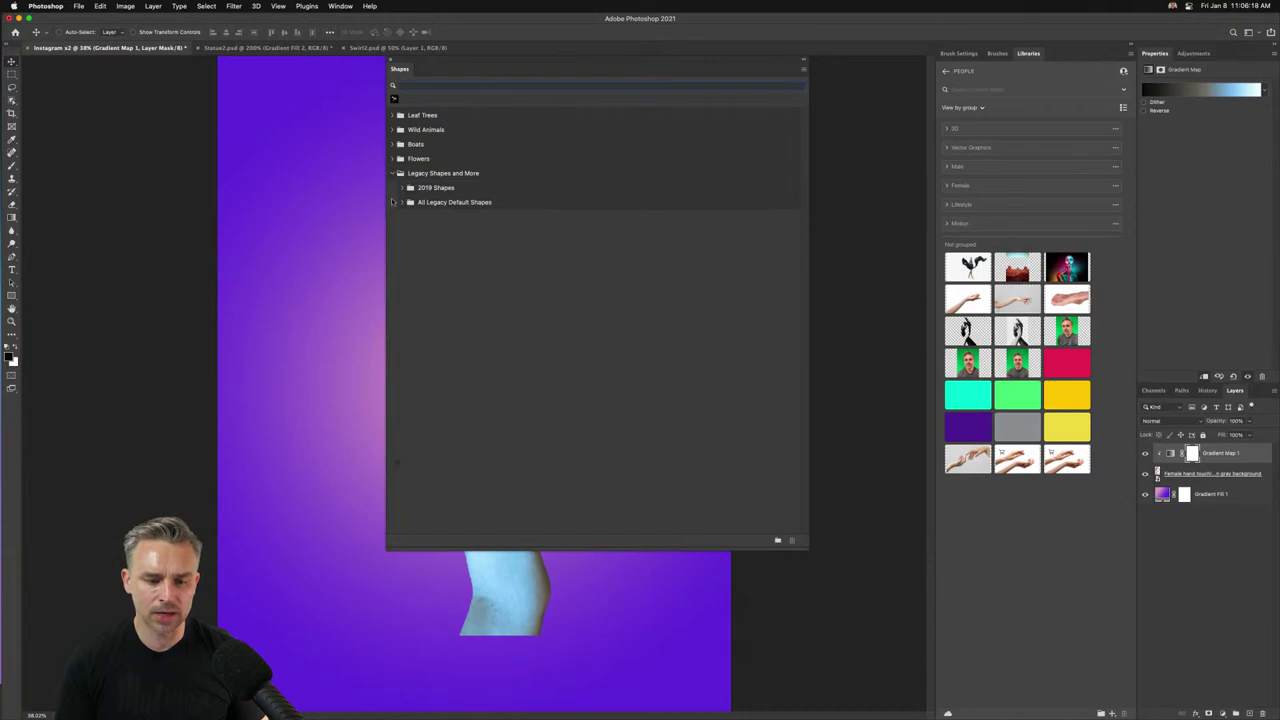
pyautogui.click(401, 202)
pyautogui.click(412, 217)
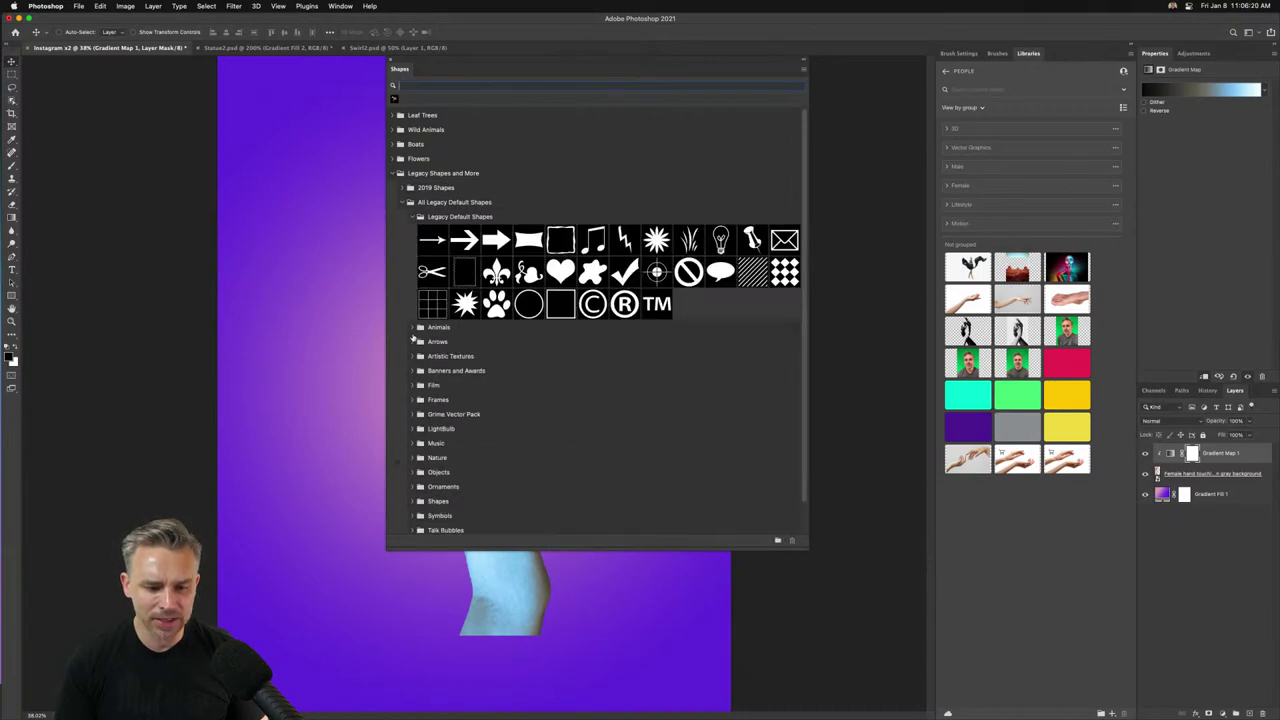
pyautogui.click(409, 328)
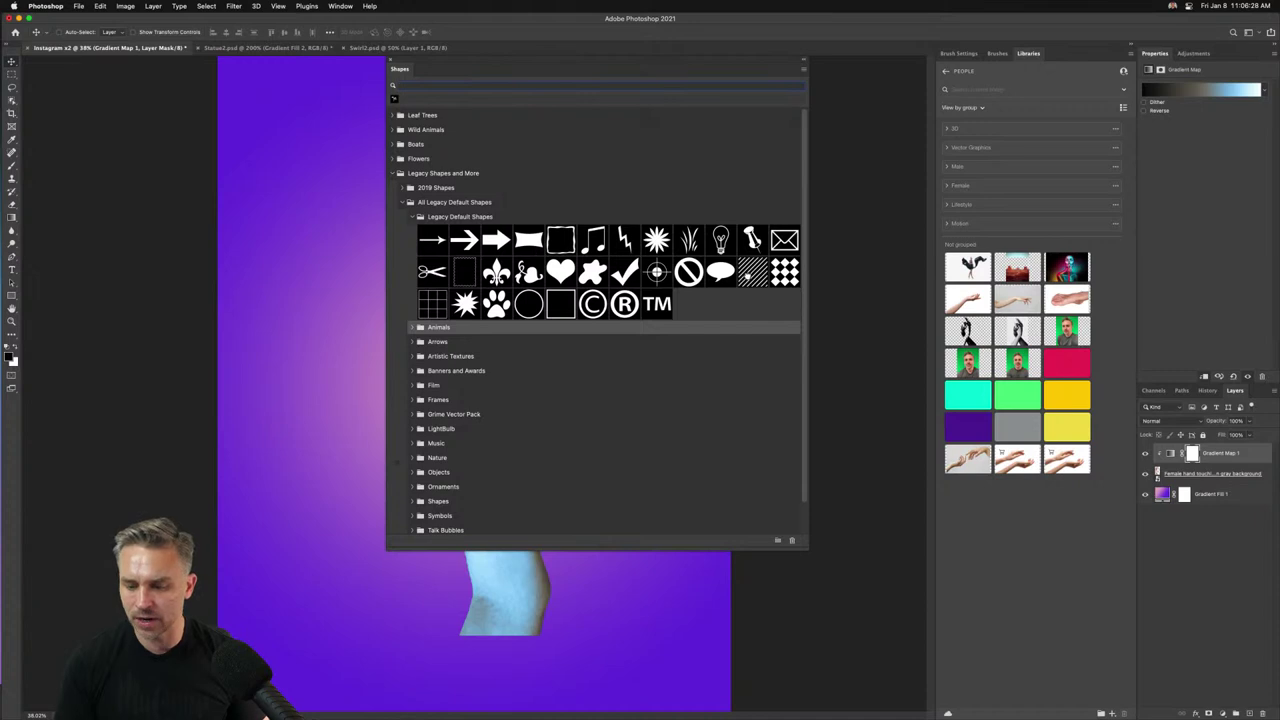
# Place the legacy diagonal stripes shape behind the hand and scale it to about 734% so it covers the whole canvas.
pyautogui.moveTo(752, 271); pyautogui.dragTo(302, 244)
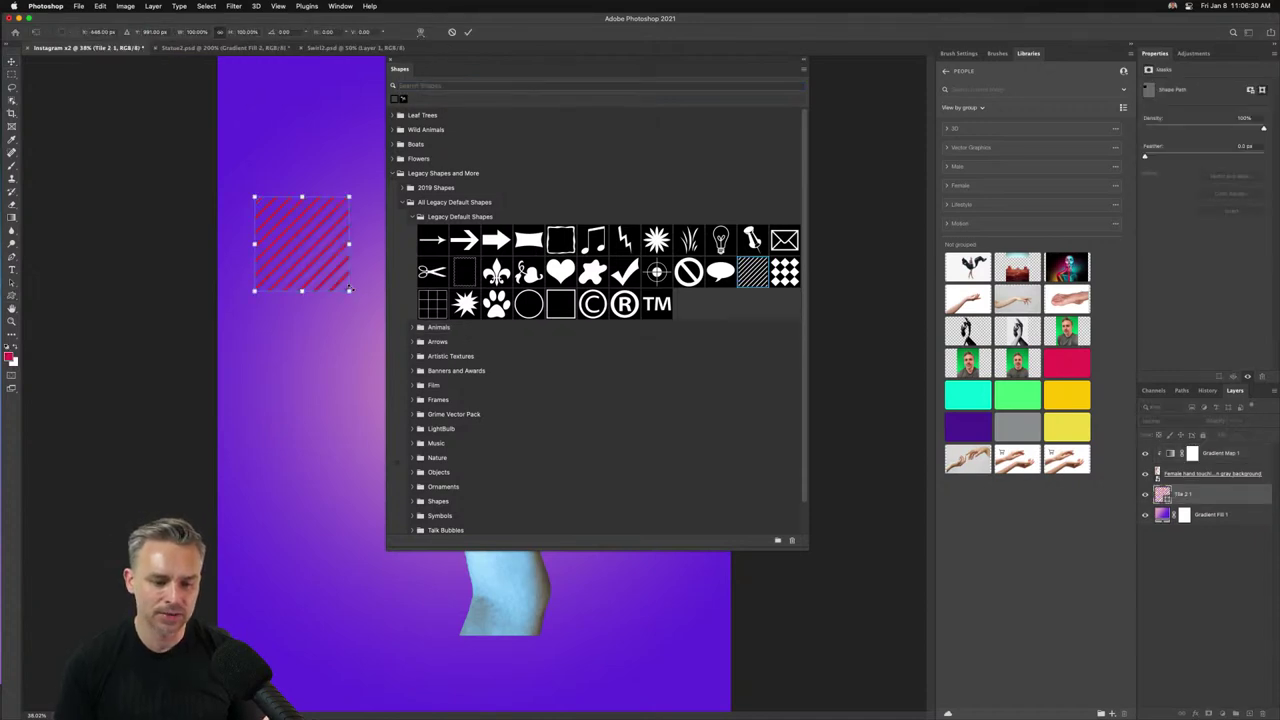
pyautogui.moveTo(349, 289); pyautogui.dragTo(803, 710)
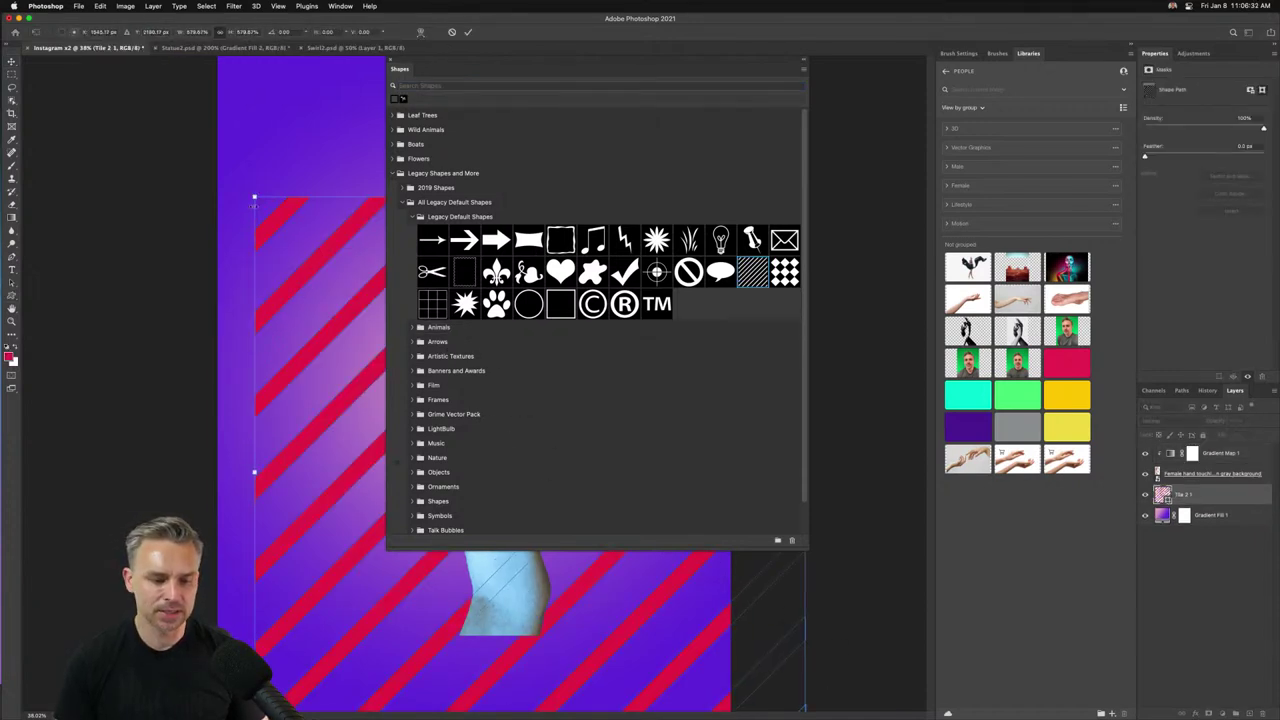
pyautogui.moveTo(254, 196); pyautogui.dragTo(107, 62)
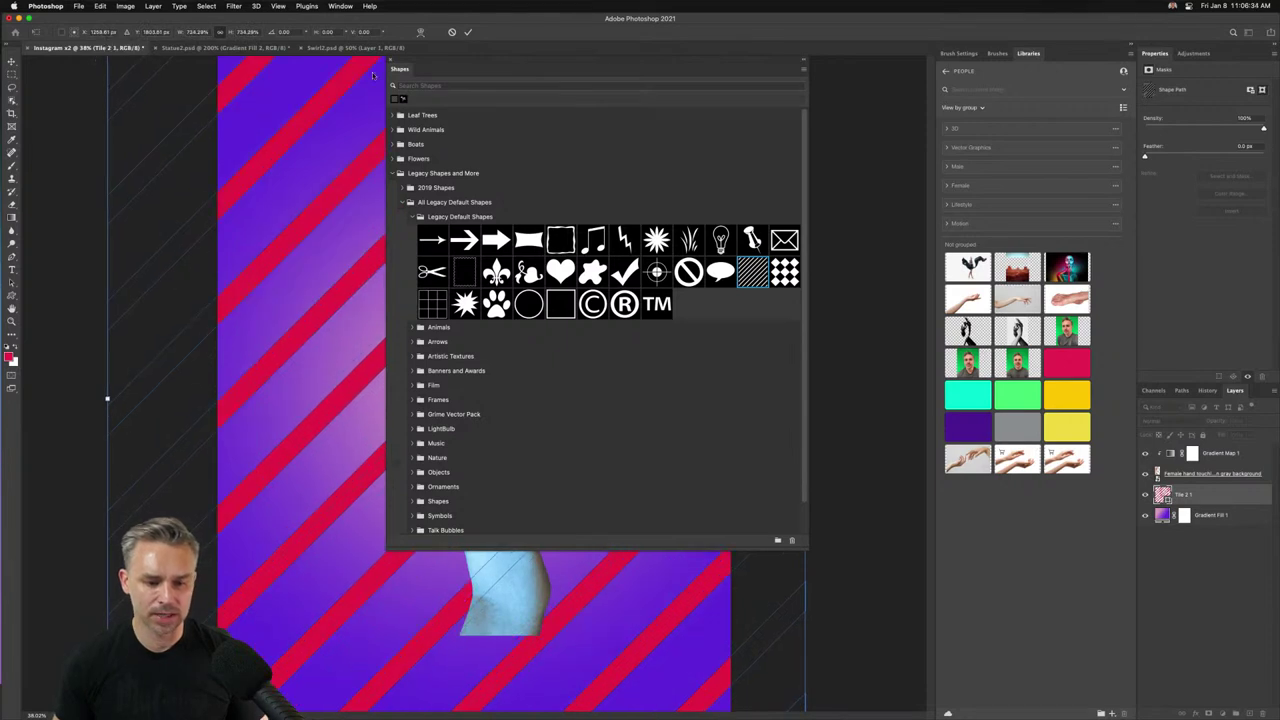
pyautogui.moveTo(567, 74); pyautogui.dragTo(799, 96)
pyautogui.press('Return')
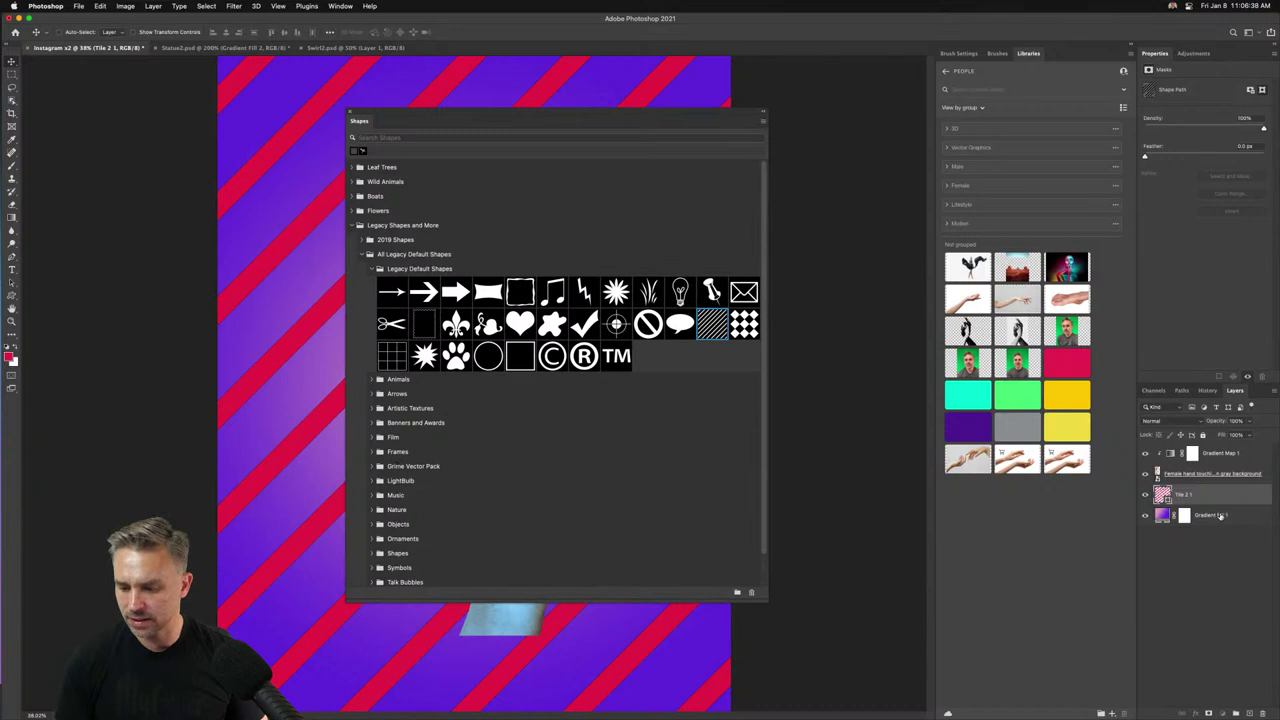
# Duplicate the background Gradient Fill 1 layer and clip the copy to the Tile 2 1 stripes layer.
pyautogui.click(1220, 516)
pyautogui.press('super+j')
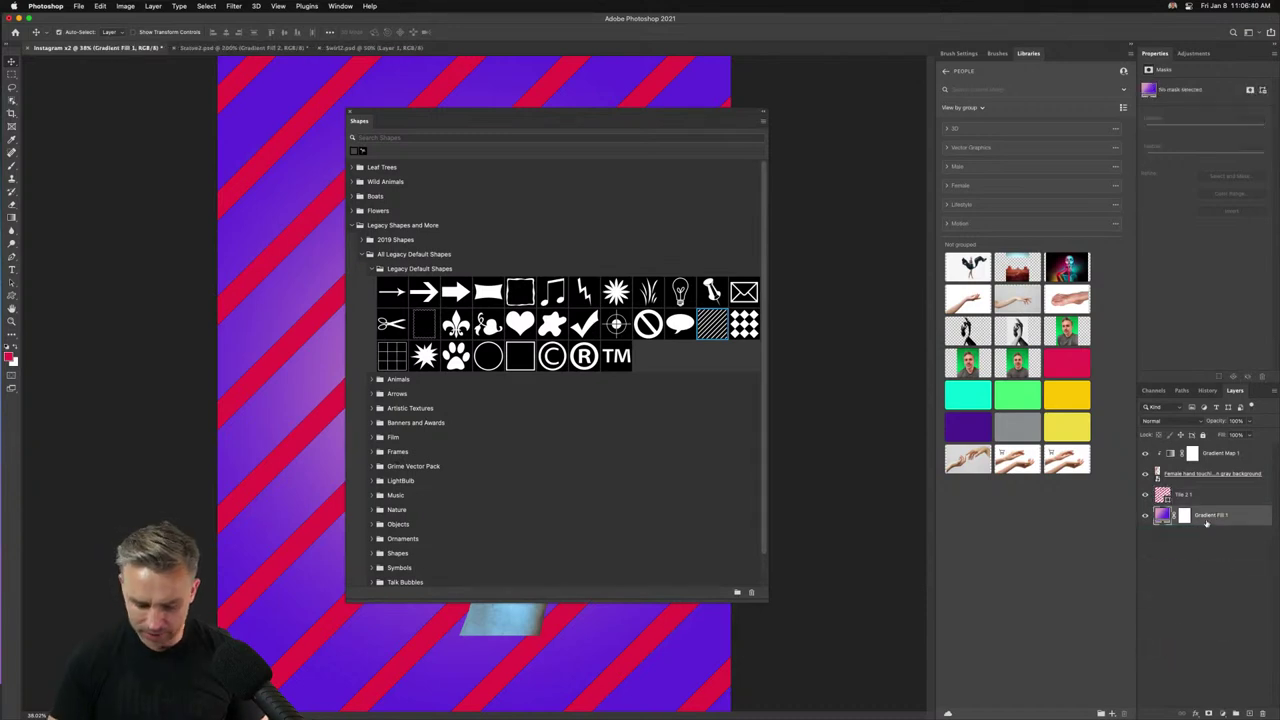
pyautogui.moveTo(1193, 509); pyautogui.dragTo(1198, 495)
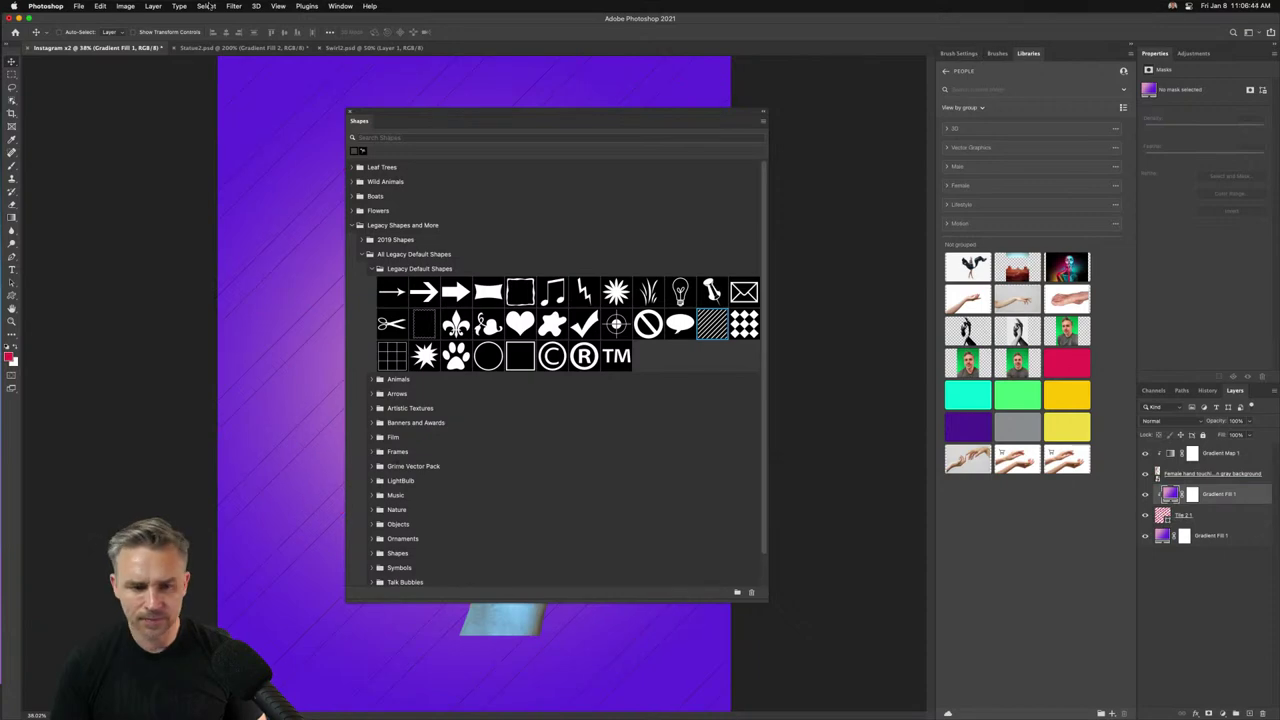
# Show the Gradients presets, apply a blue gradient to the clipped fill, and move the Shapes window down to uncover the hand.
pyautogui.click(333, 6)
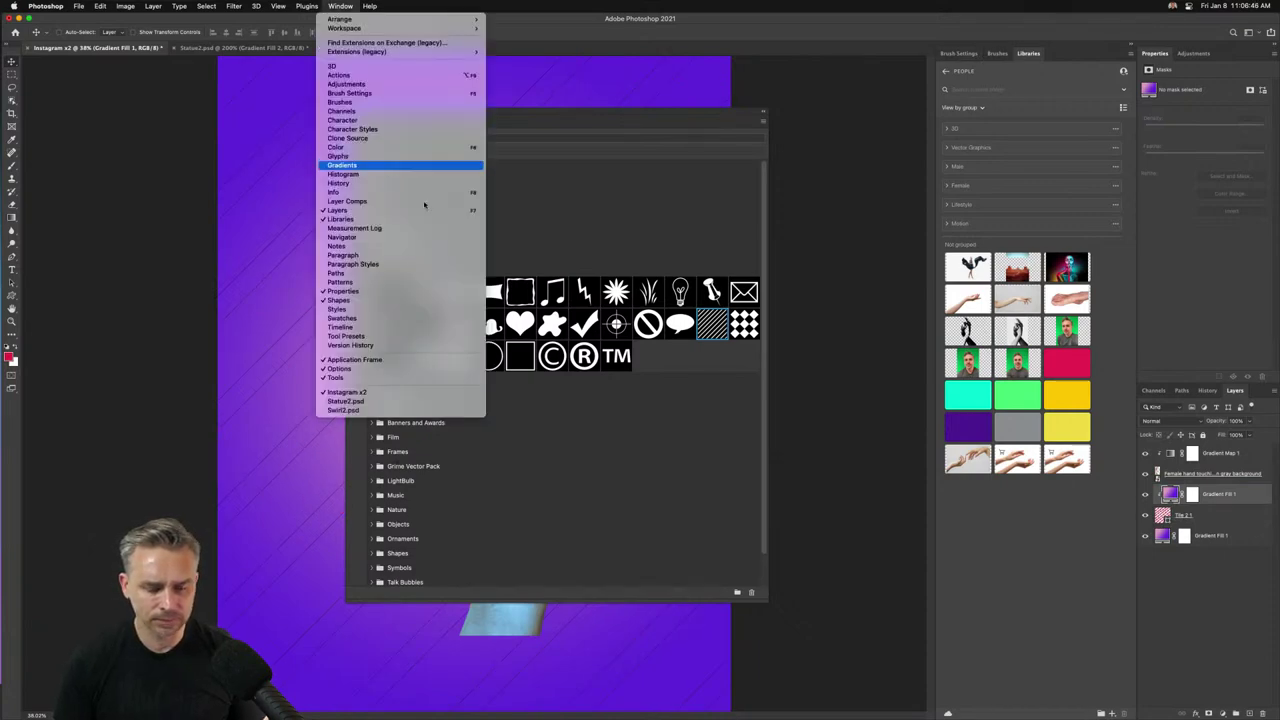
pyautogui.click(341, 165)
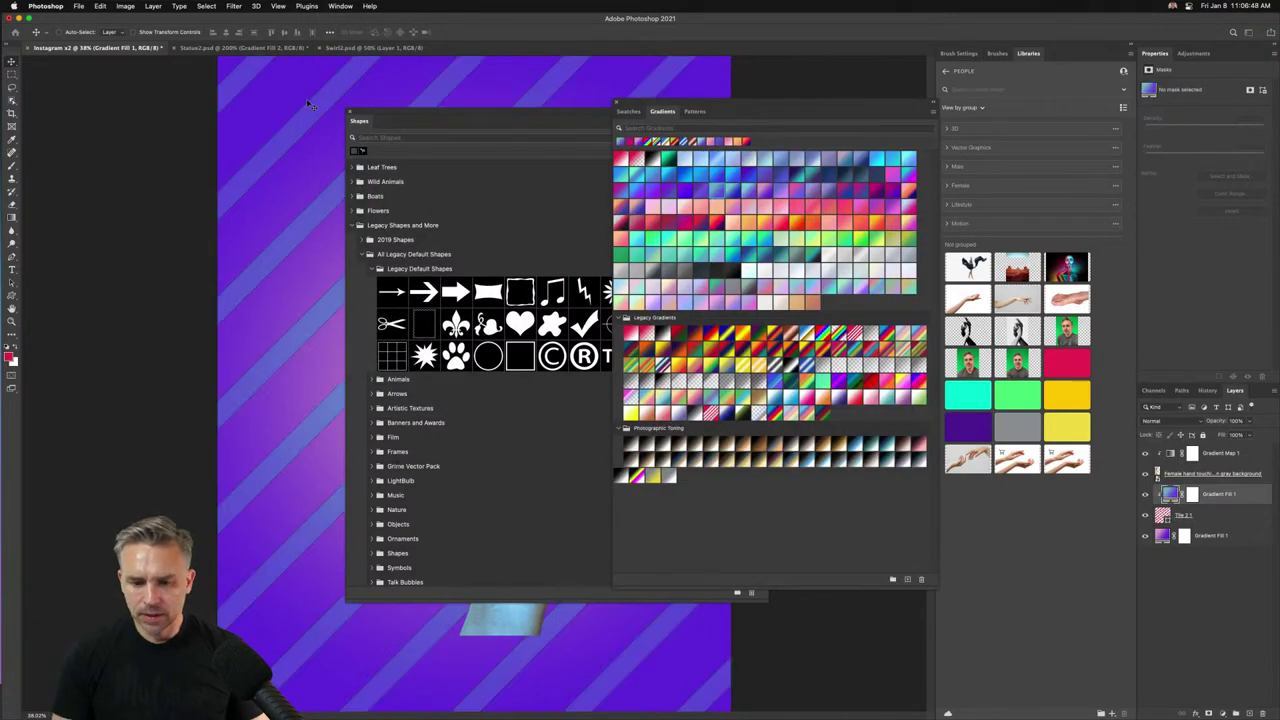
pyautogui.moveTo(374, 148); pyautogui.dragTo(556, 431)
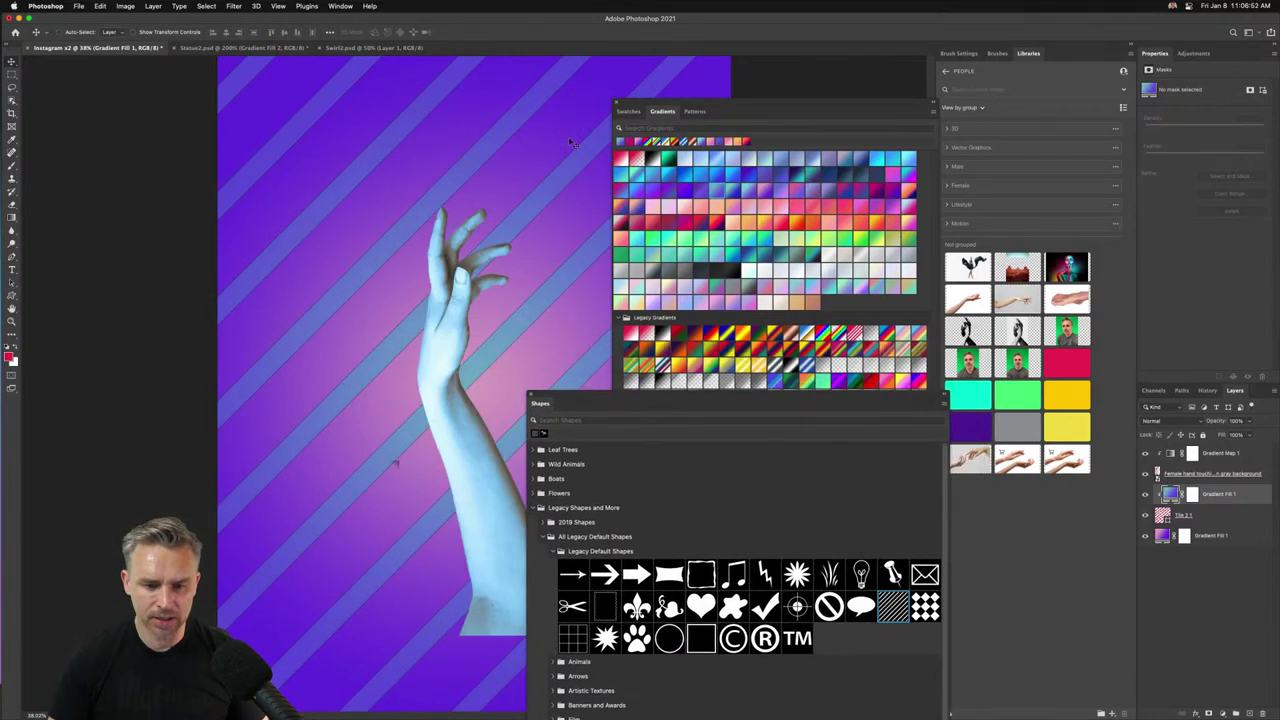
pyautogui.click(763, 117)
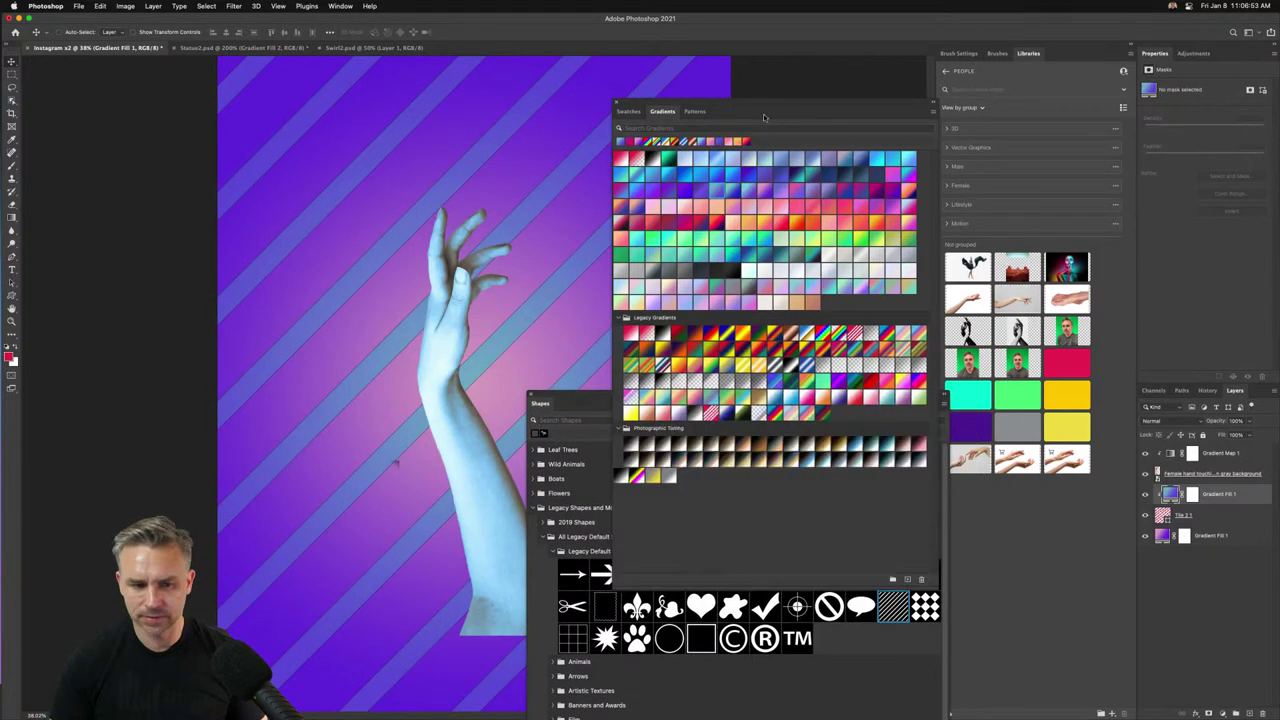
# Set the blend mode of the Tile 2 1 stripes layer to Darker Color.
pyautogui.click(1166, 516)
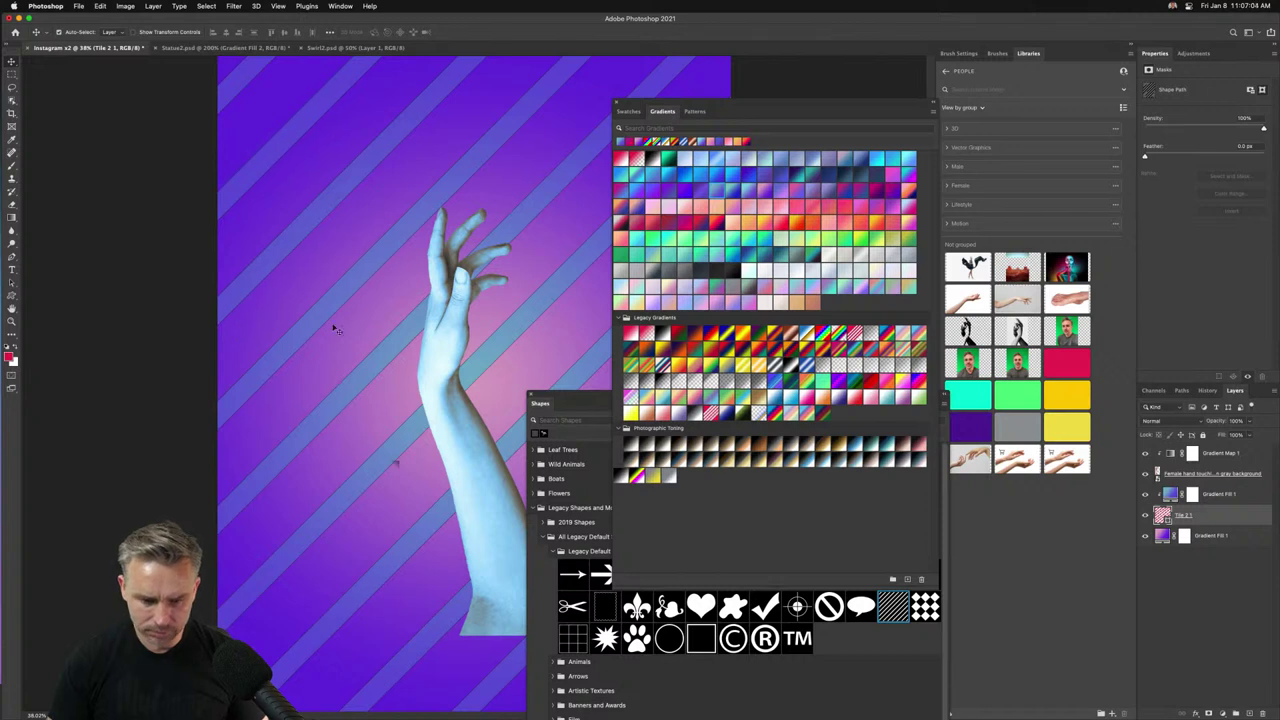
pyautogui.click(1208, 537)
pyautogui.click(1193, 451)
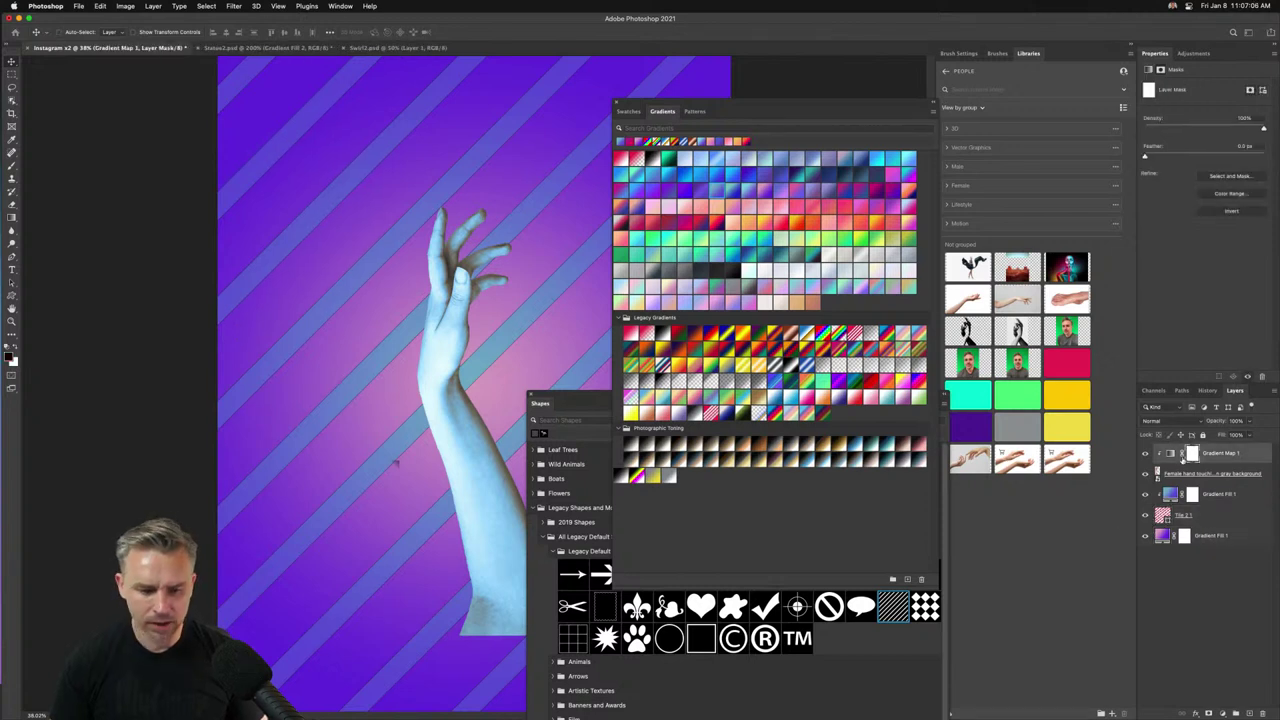
pyautogui.click(1220, 500)
pyautogui.click(1220, 514)
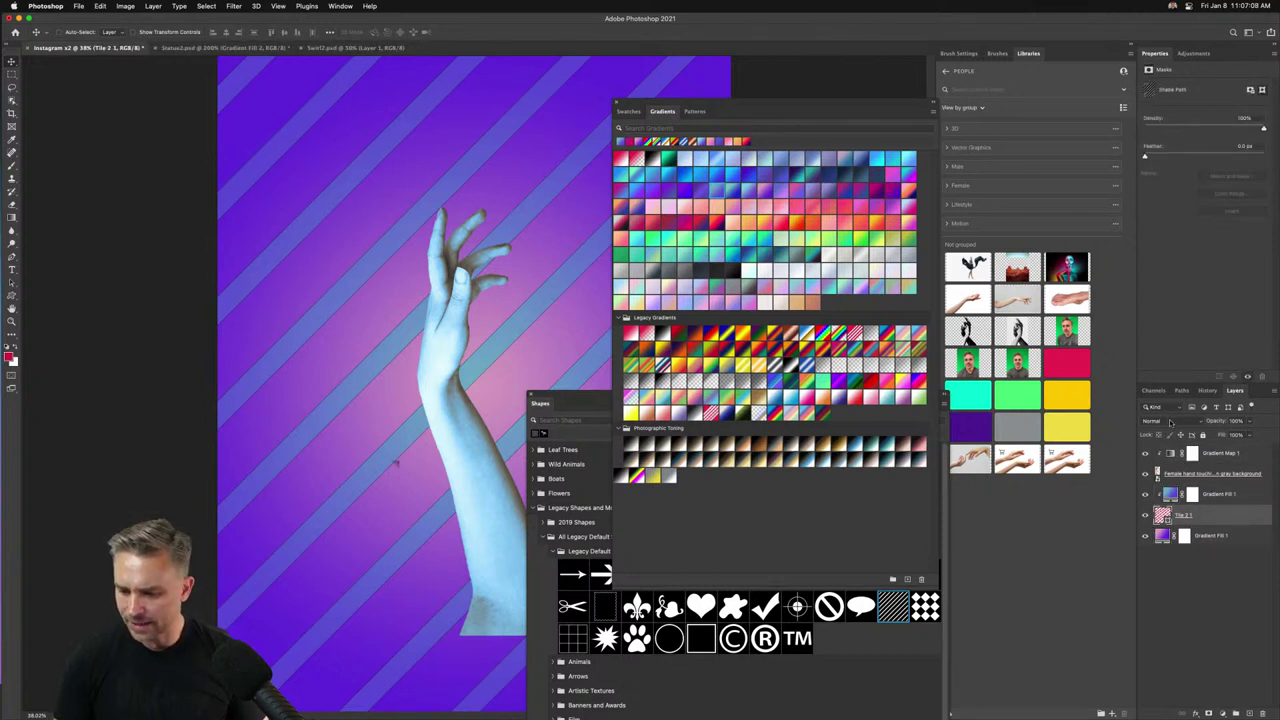
pyautogui.click(1170, 422)
pyautogui.click(1166, 473)
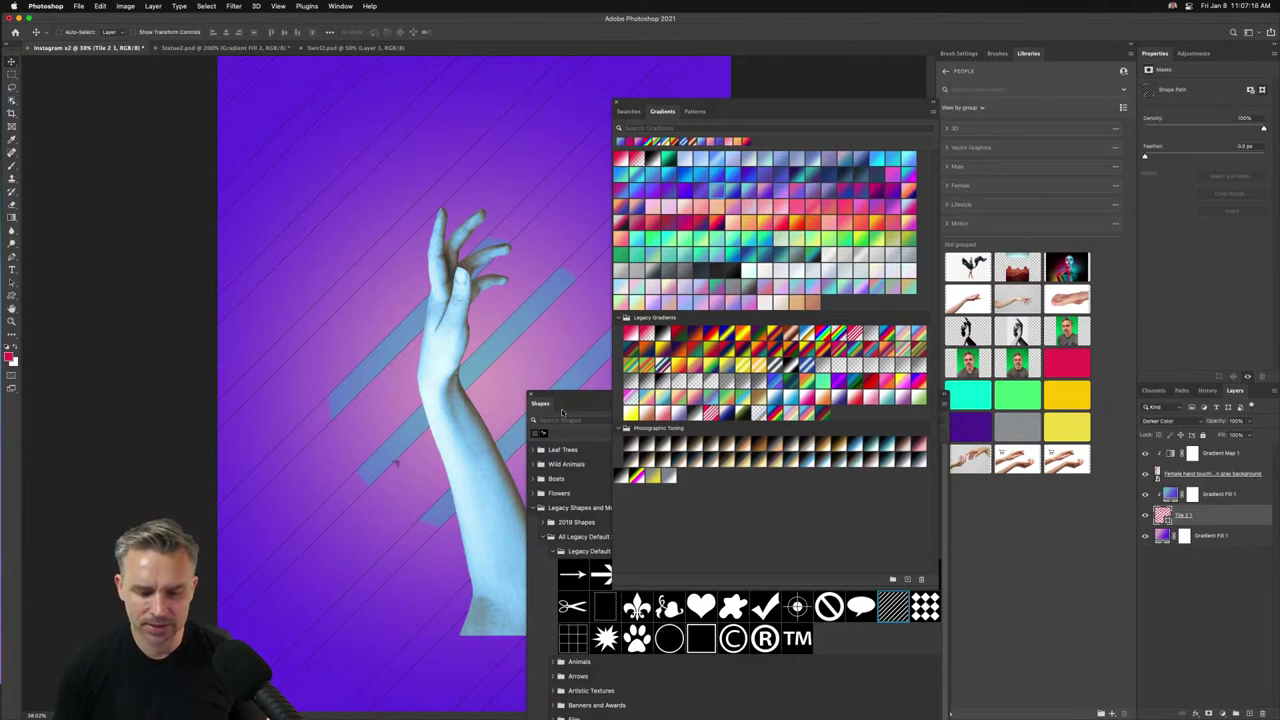
# Delete all shape preset groups, from Leaf Trees through Legacy Shapes and More, after moving the Shapes window up.
pyautogui.moveTo(562, 412); pyautogui.dragTo(406, 34)
pyautogui.click(376, 131)
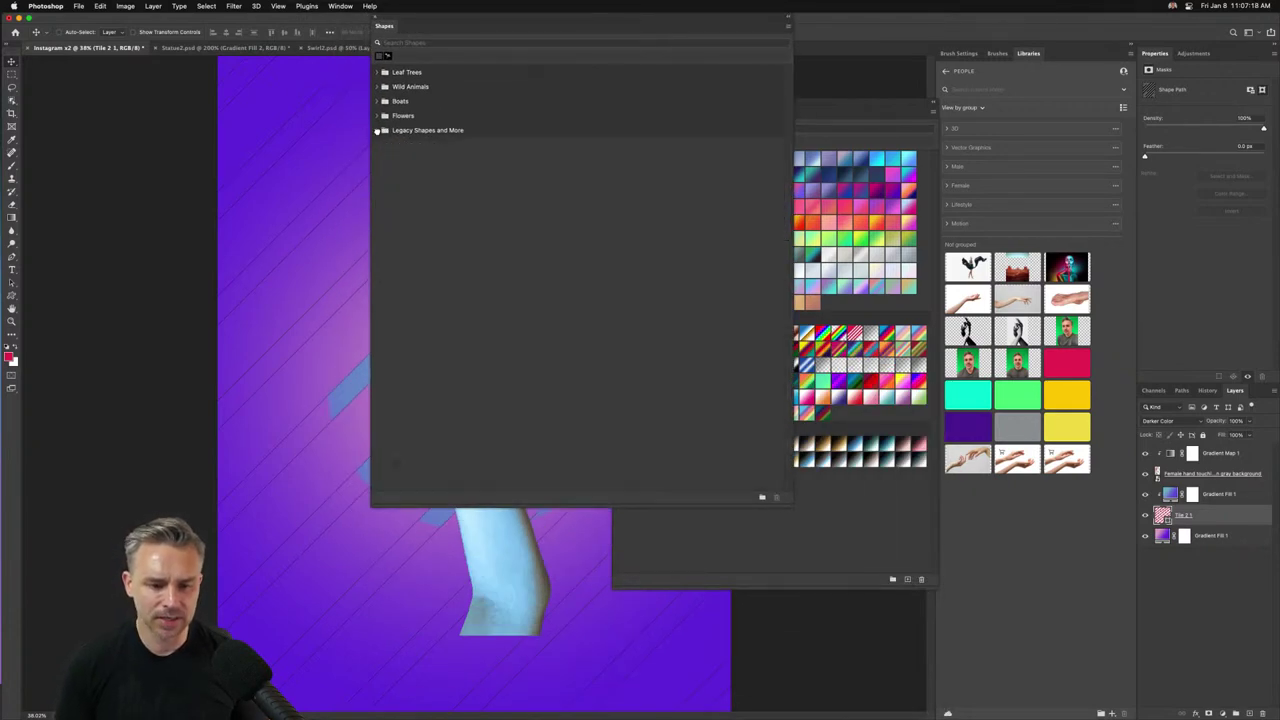
pyautogui.click(395, 135)
pyautogui.keyDown('shift'); pyautogui.click(401, 76); pyautogui.keyUp('shift')
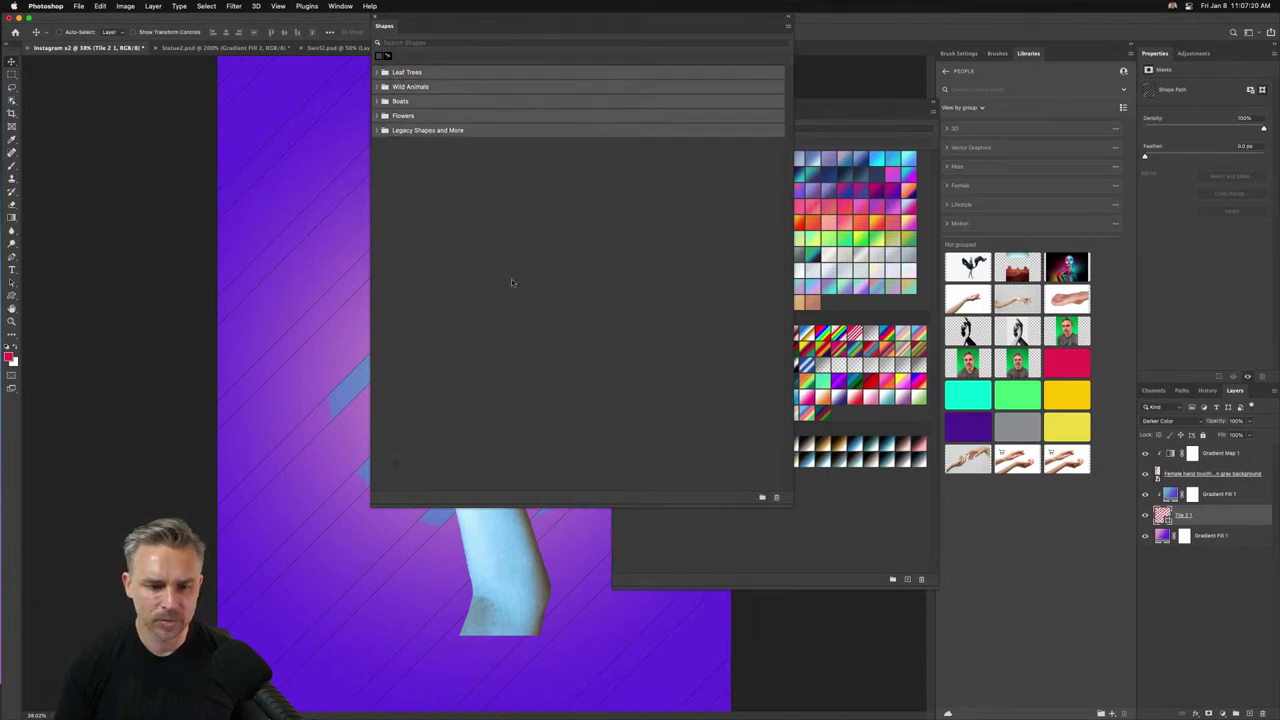
pyautogui.click(776, 497)
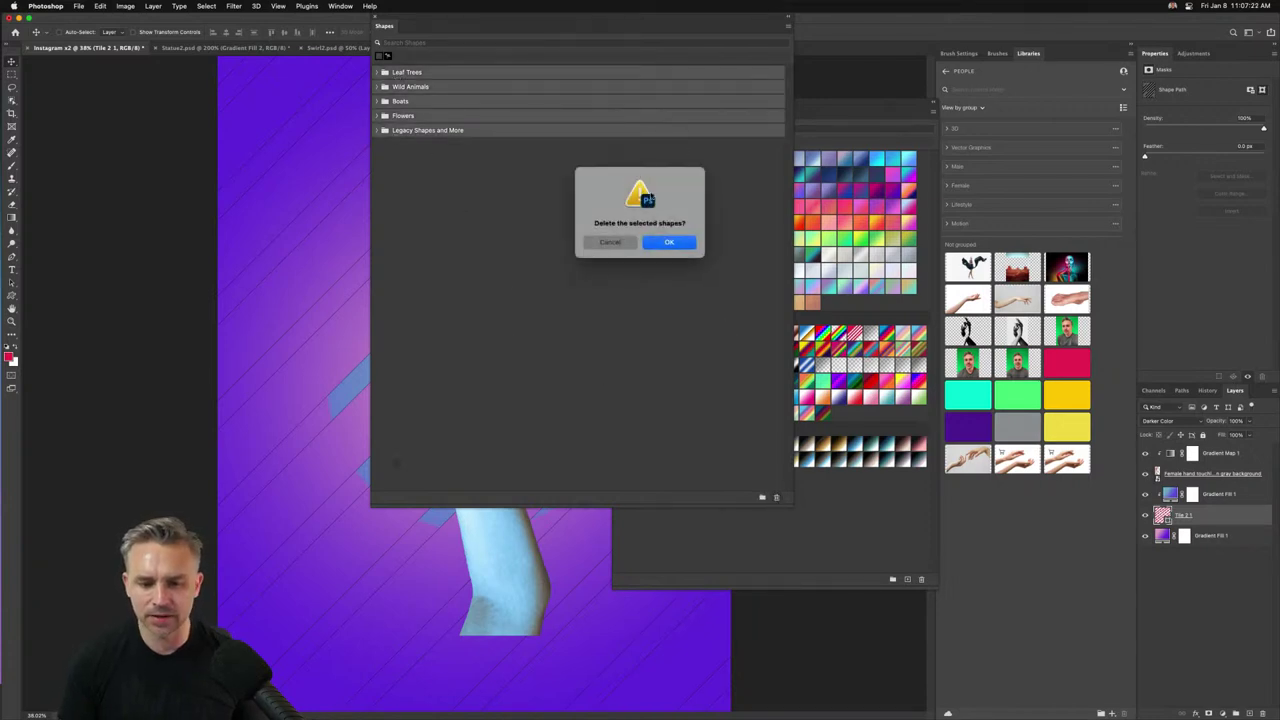
pyautogui.click(665, 241)
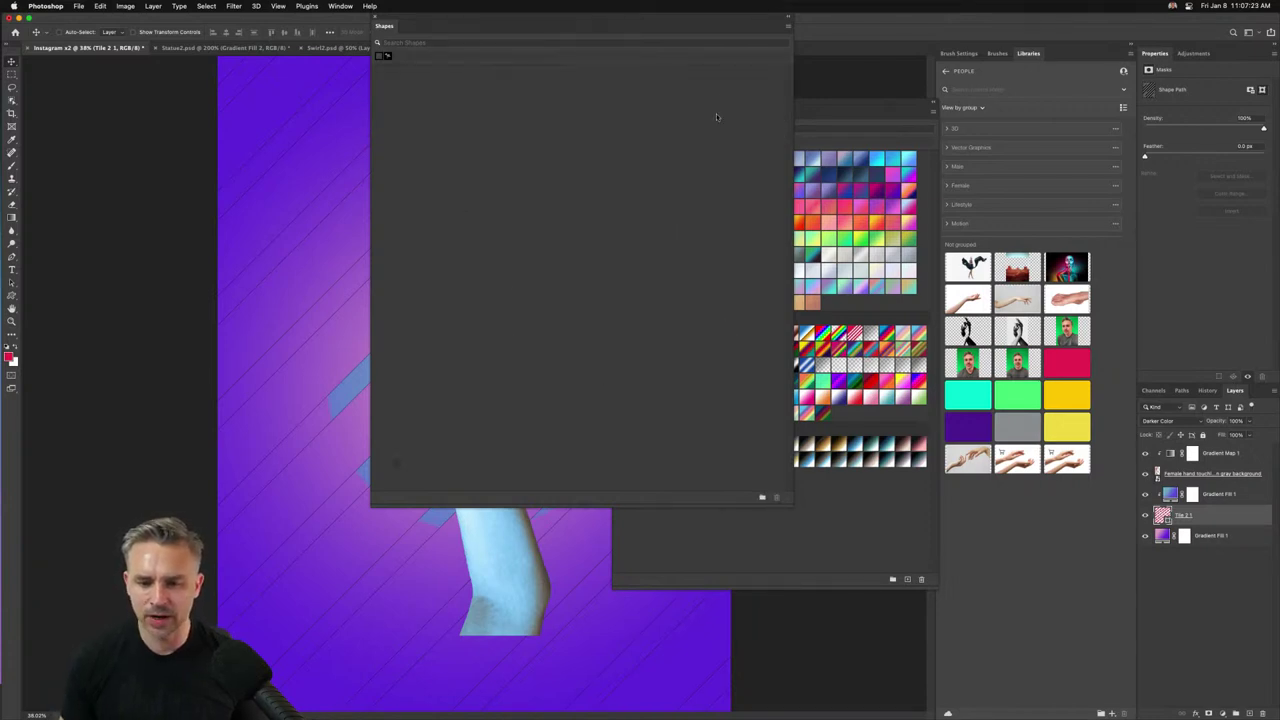
# Import the Untitled Custom Shapes.csh file from the iCloud Desktop folder into the shape presets.
pyautogui.click(789, 29)
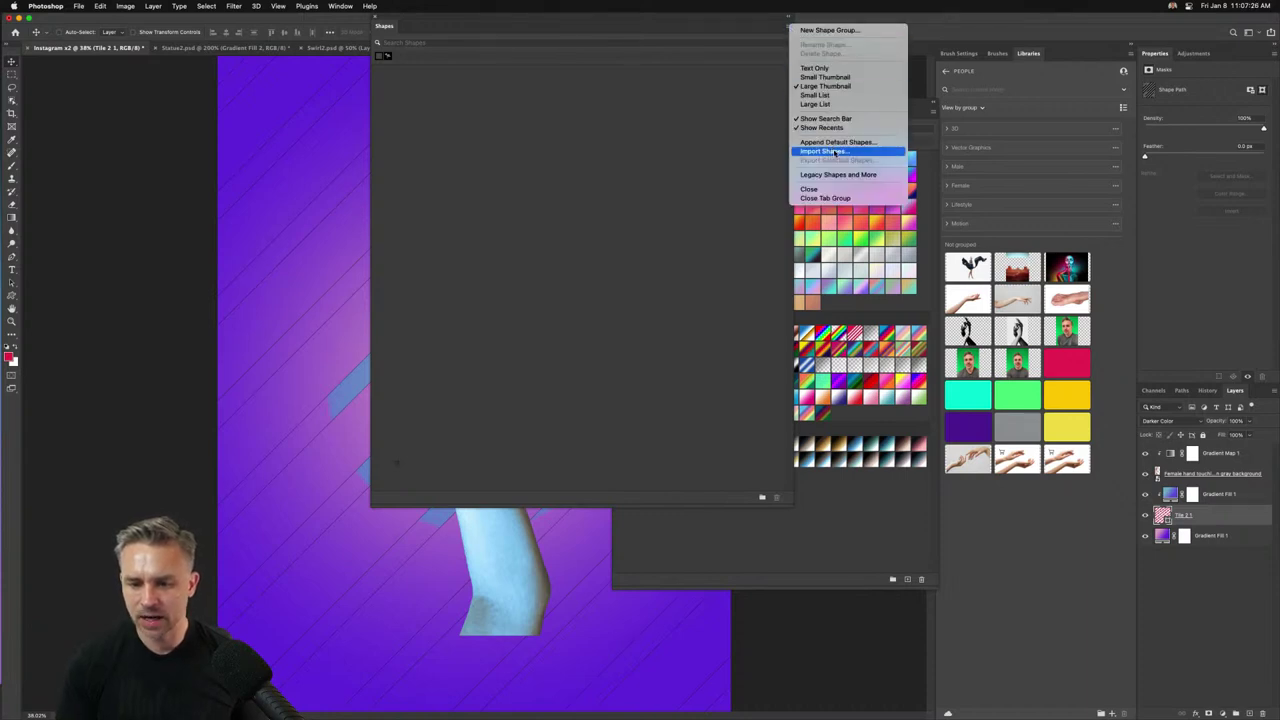
pyautogui.click(835, 152)
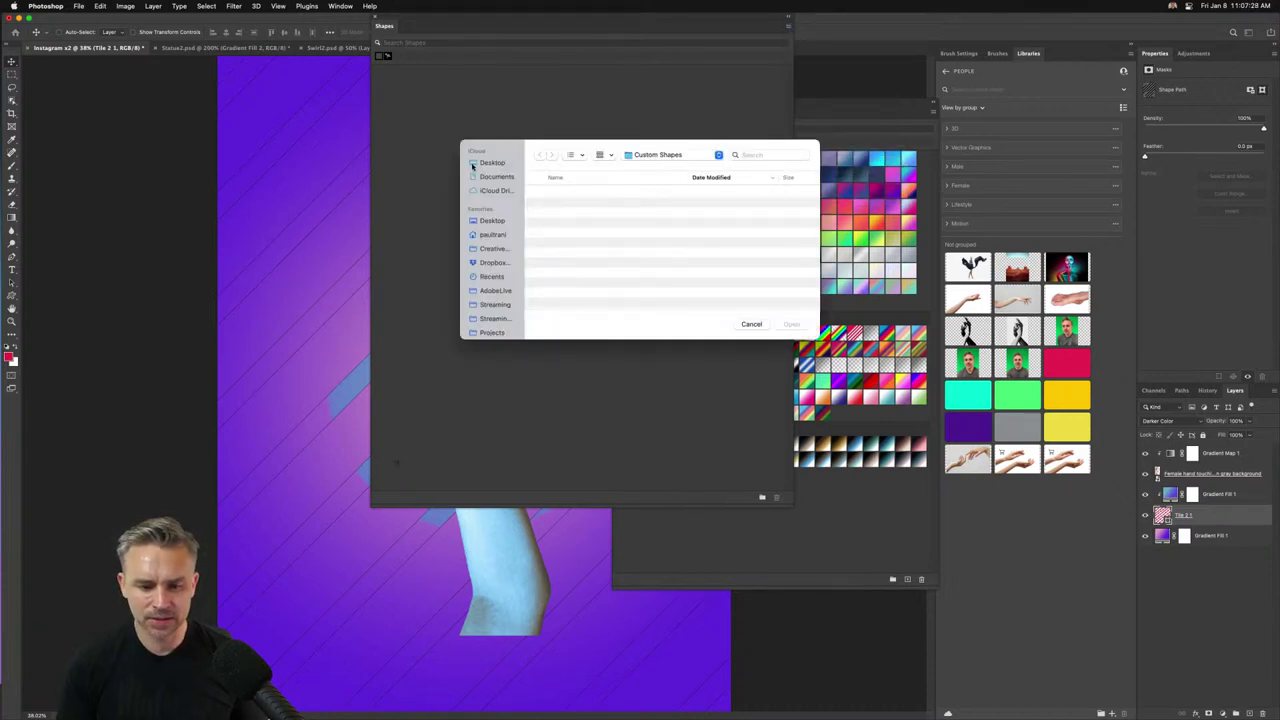
pyautogui.click(480, 160)
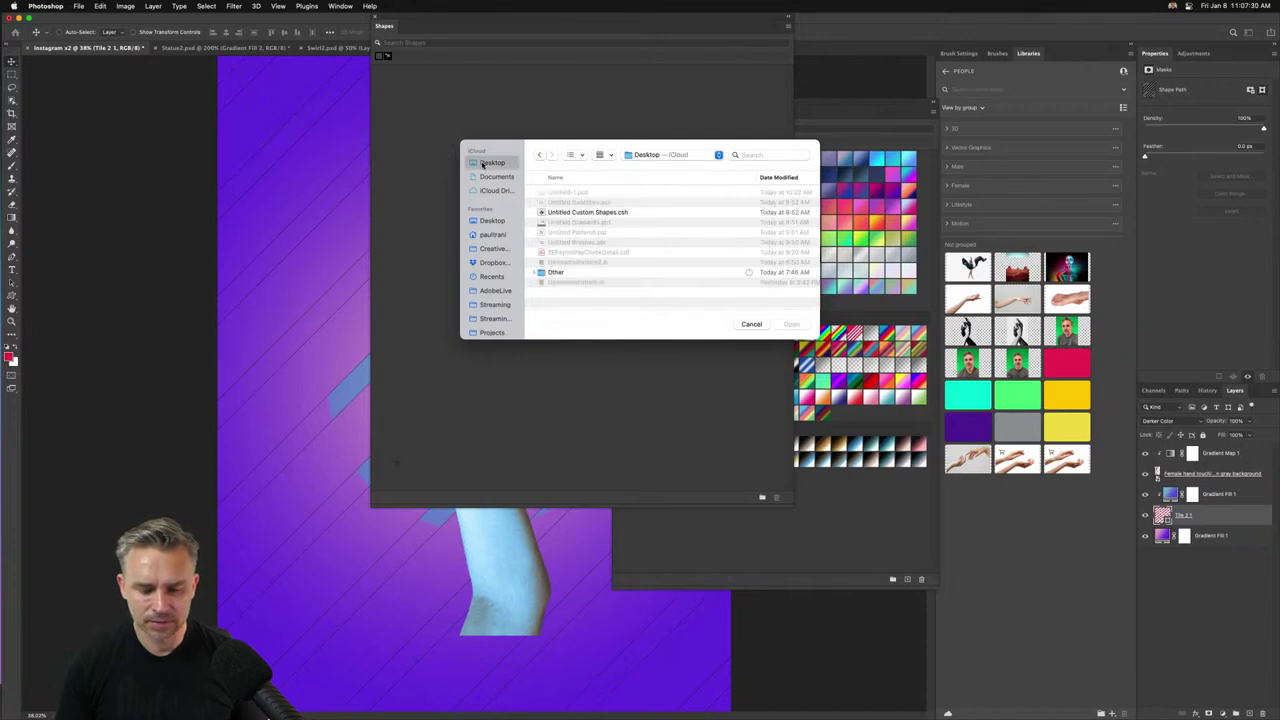
pyautogui.click(567, 214)
pyautogui.doubleClick(567, 215)
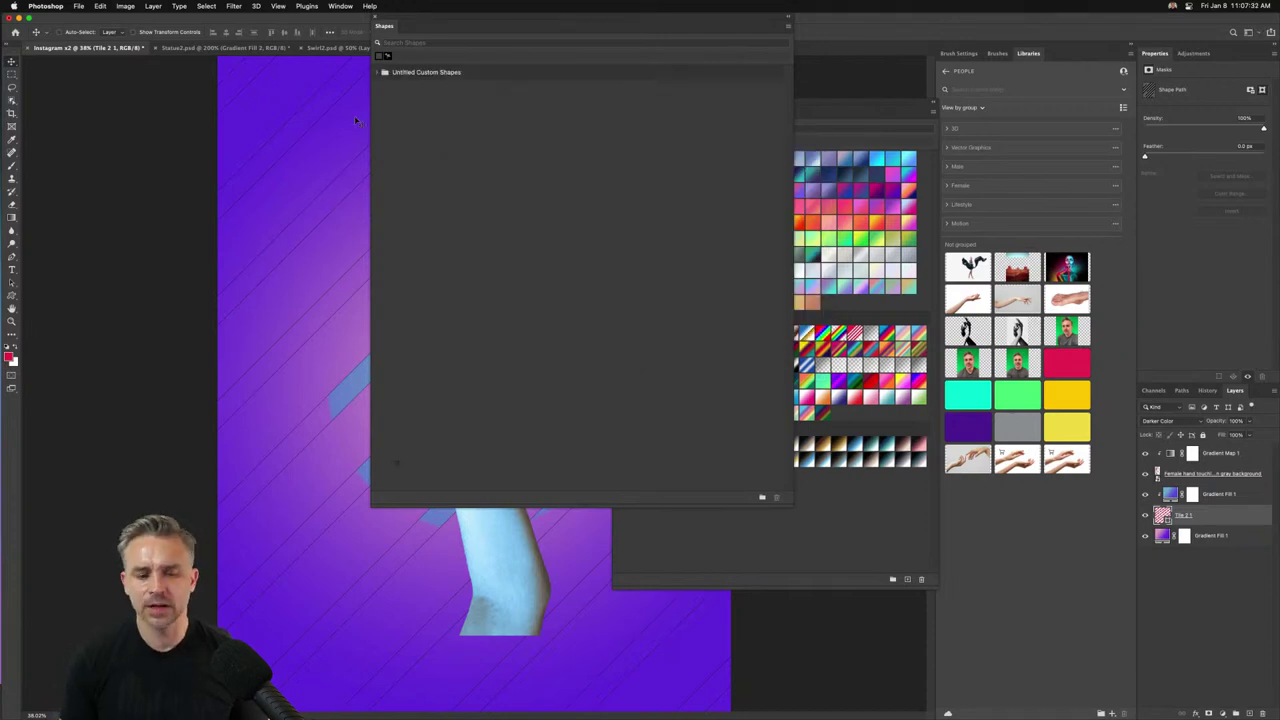
# Expand Untitled Custom Shapes in an enlarged Shapes window, move all its shapes above and out of the group, and select the emptied group.
pyautogui.click(377, 72)
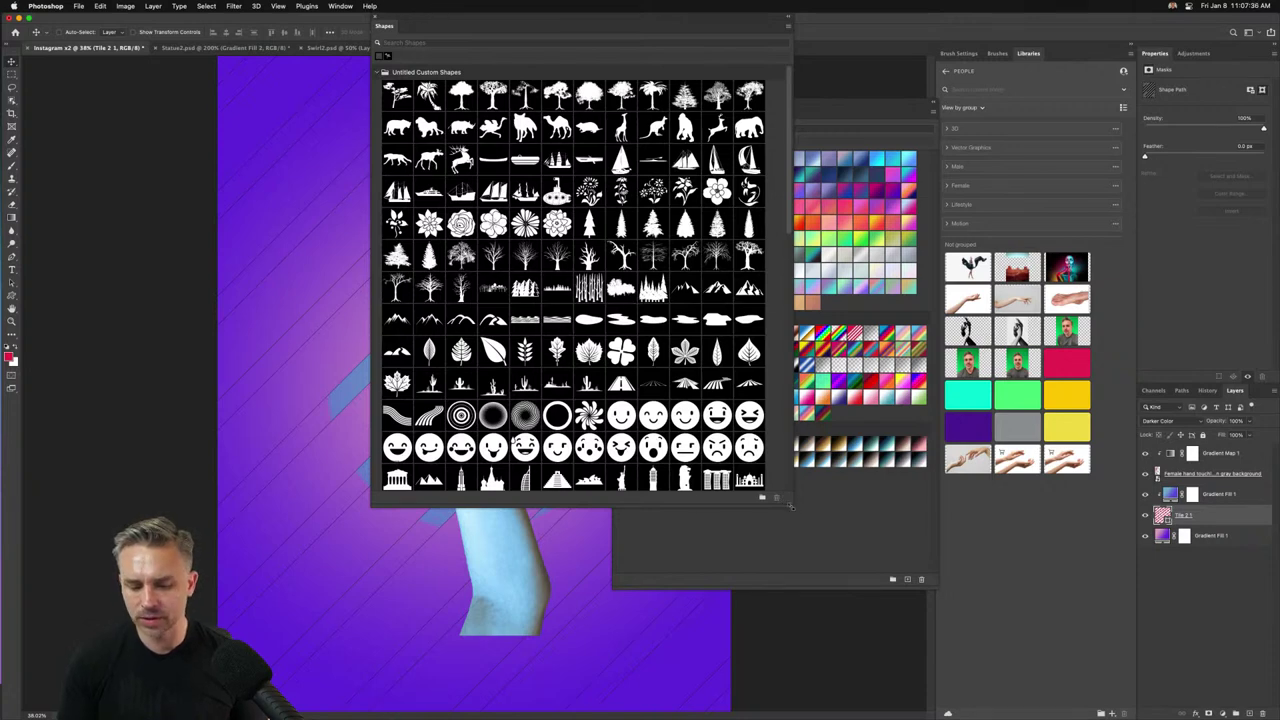
pyautogui.moveTo(790, 506); pyautogui.dragTo(1093, 706)
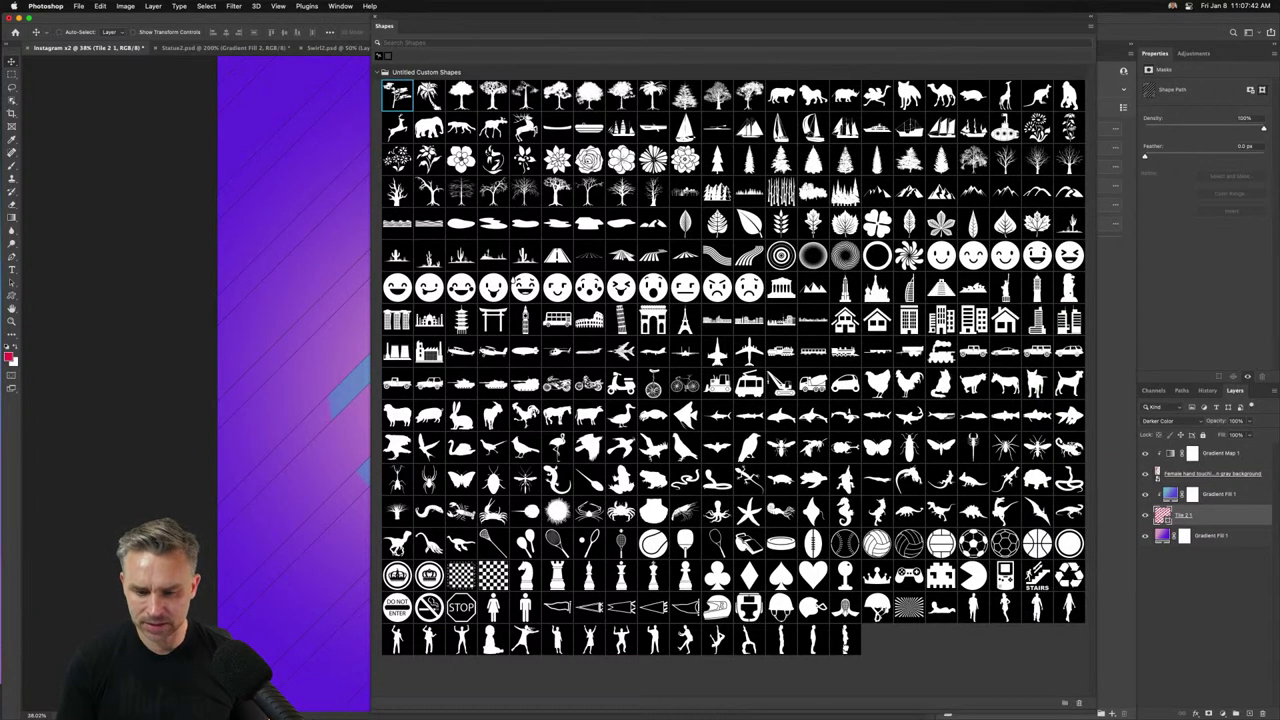
pyautogui.keyDown('shift'); pyautogui.click(848, 645); pyautogui.keyUp('shift')
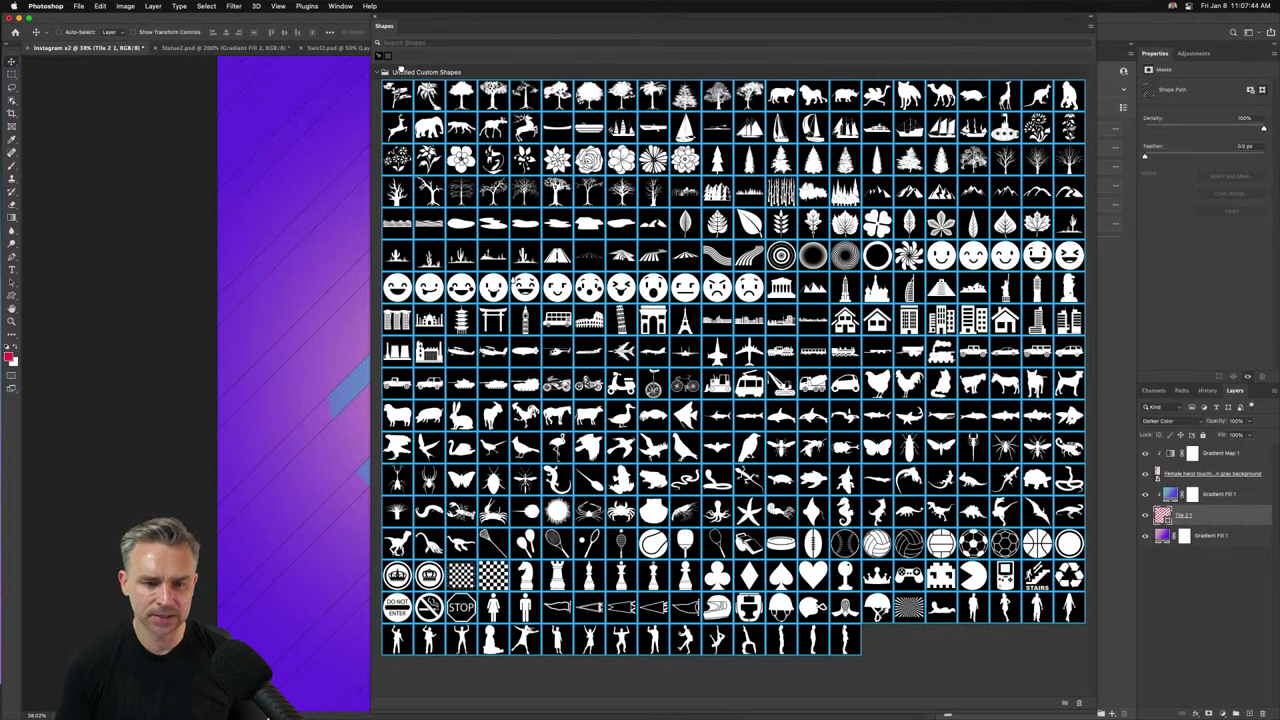
pyautogui.moveTo(400, 67); pyautogui.dragTo(402, 64)
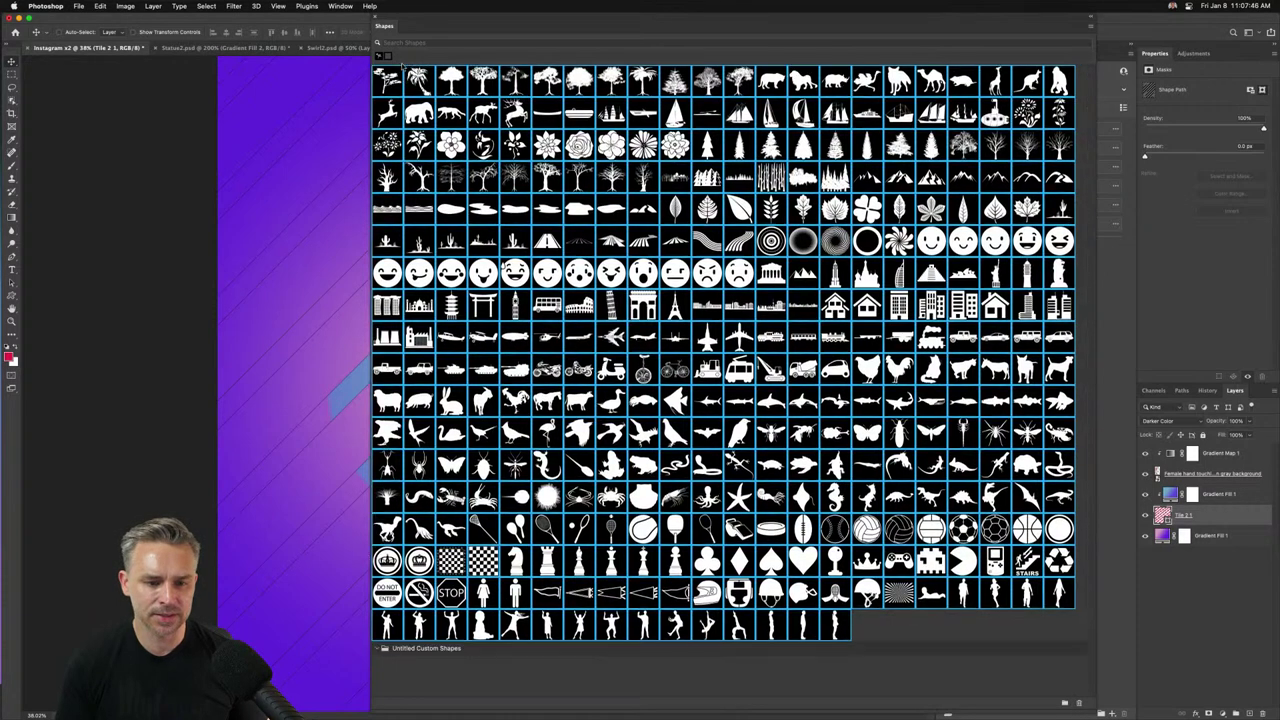
pyautogui.click(436, 649)
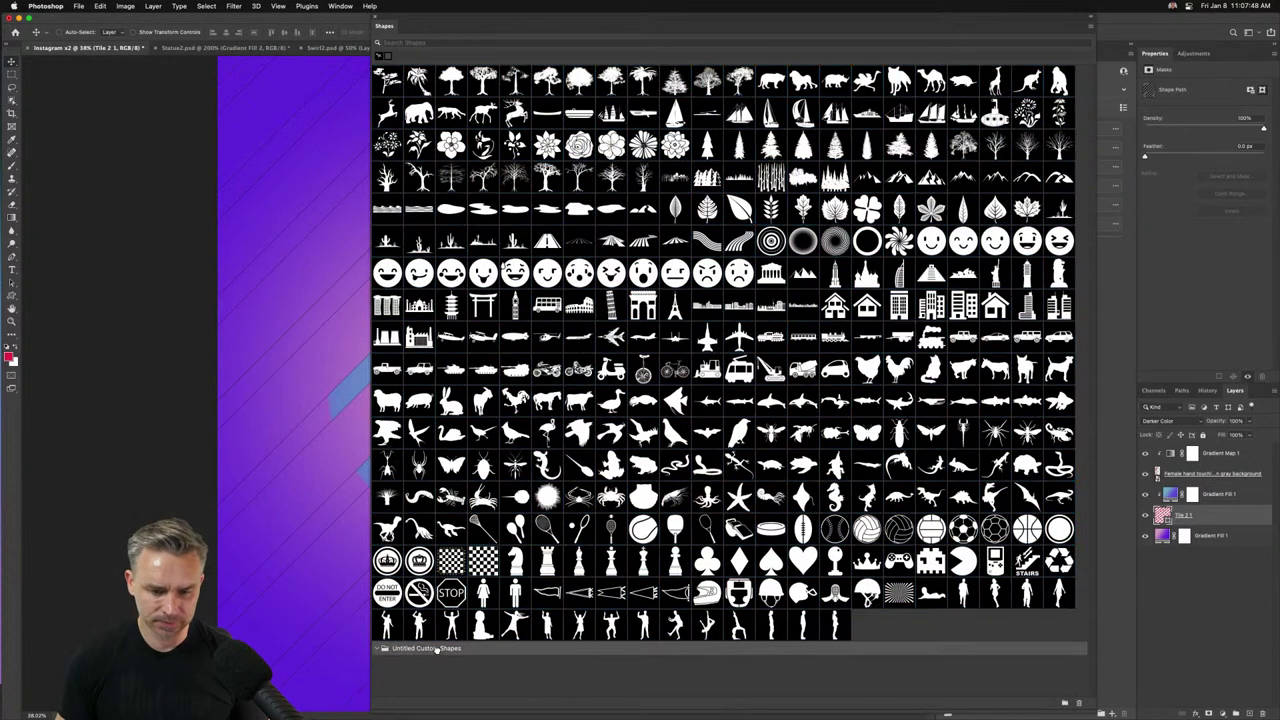
# Delete the emptied Untitled Custom Shapes group, then shrink the Shapes window and place it over the Gradients window.
pyautogui.click(1076, 704)
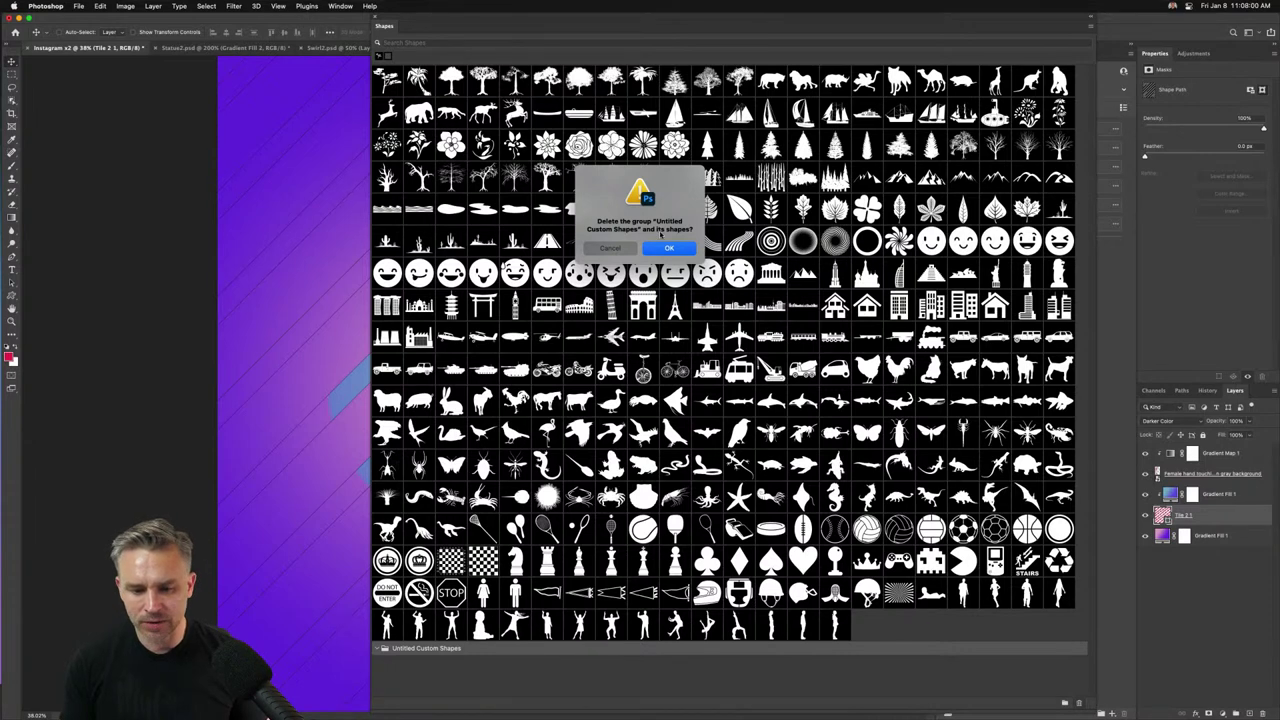
pyautogui.click(668, 248)
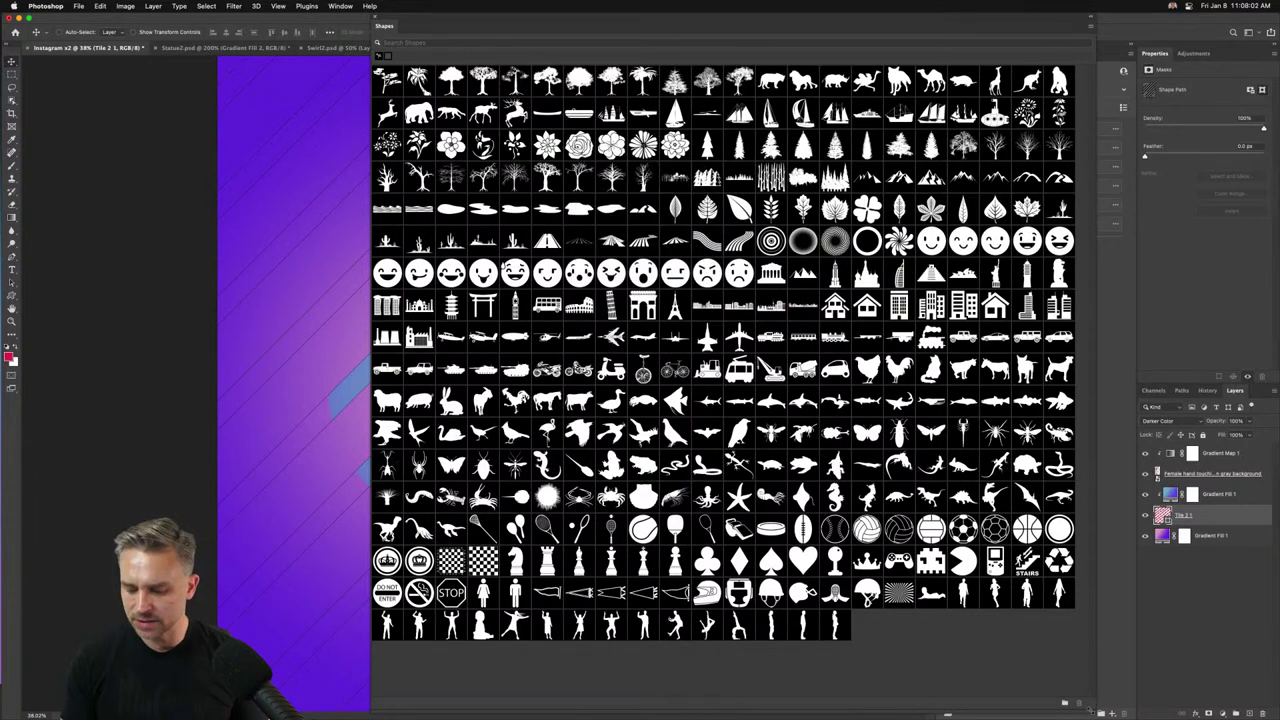
pyautogui.moveTo(1093, 711); pyautogui.dragTo(946, 485)
pyautogui.moveTo(509, 28); pyautogui.dragTo(486, 136)
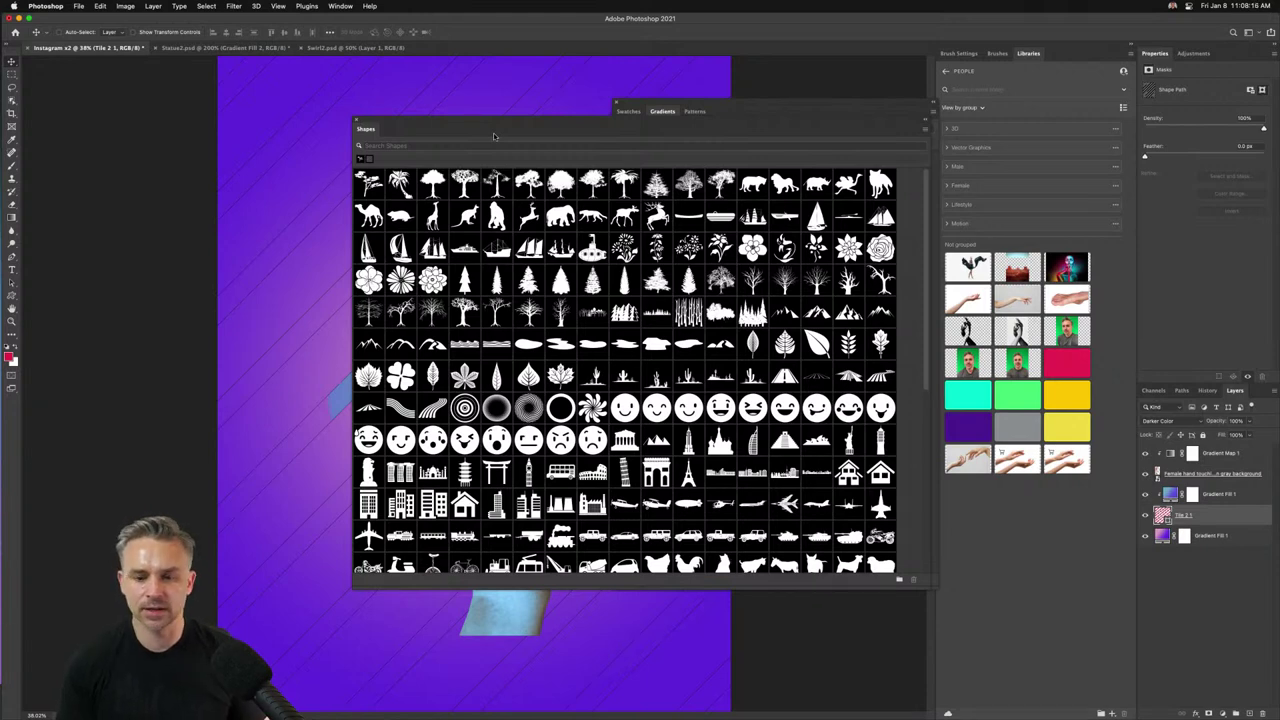
pyautogui.click(741, 112)
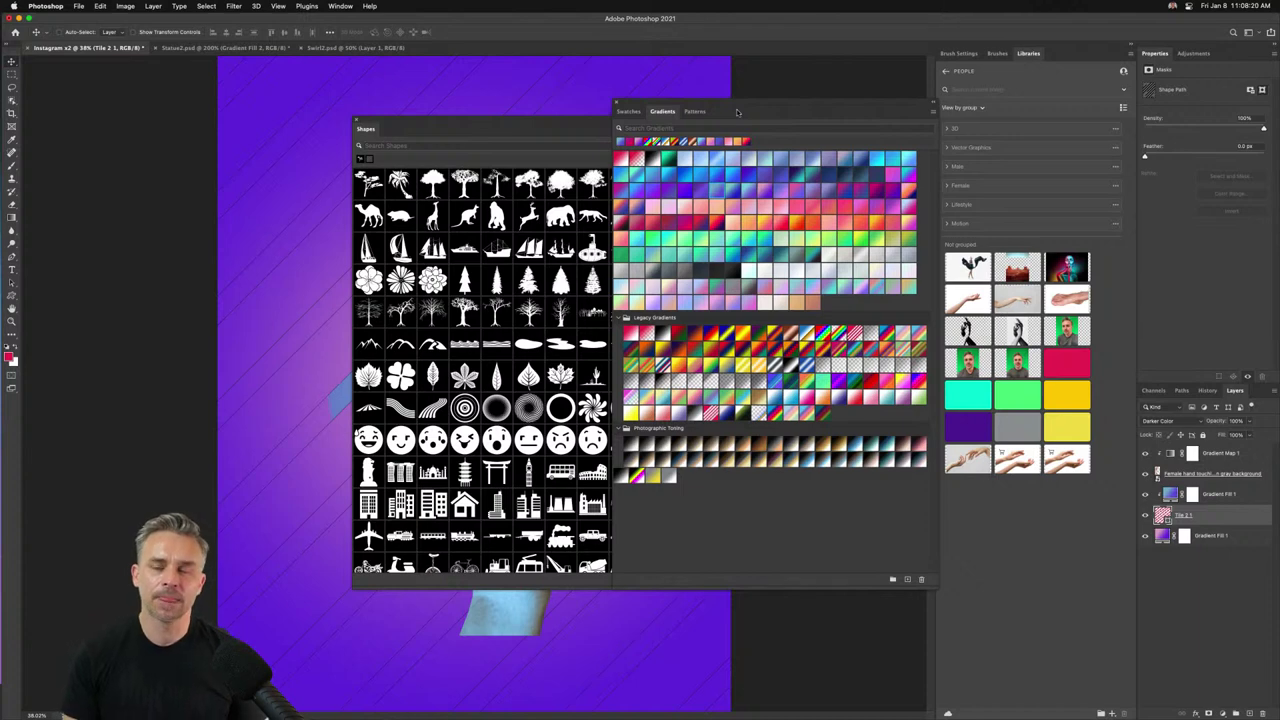
pyautogui.click(508, 131)
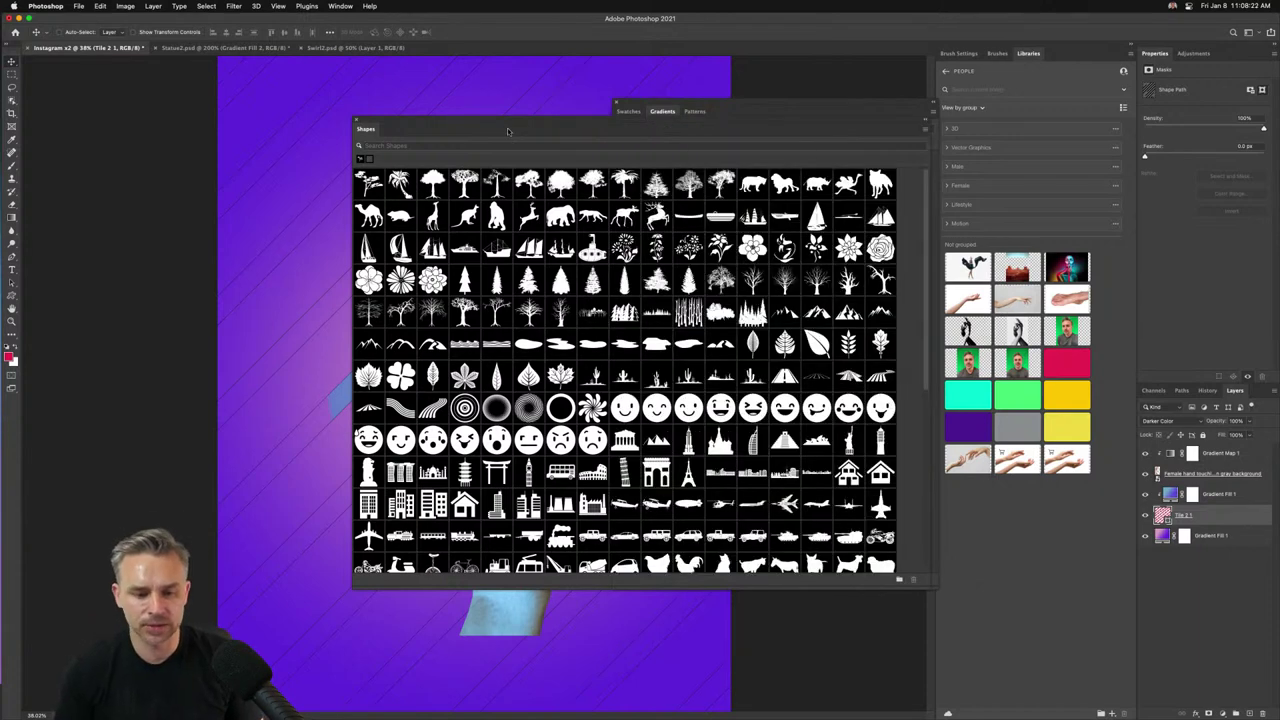
pyautogui.moveTo(404, 139); pyautogui.dragTo(736, 139)
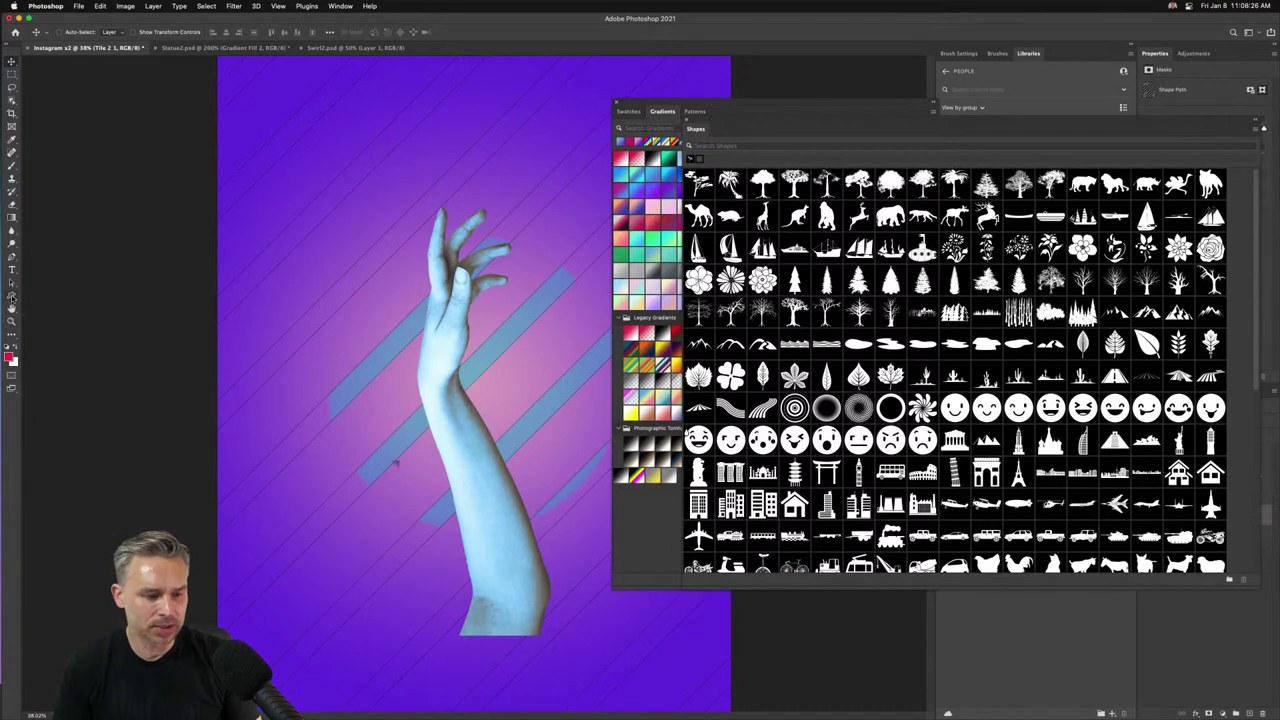
# Choose the heart for the Custom Shape Tool from an enlarged shape picker, and dock the Shapes window with Swatches, Gradients and Patterns.
pyautogui.click(11, 297)
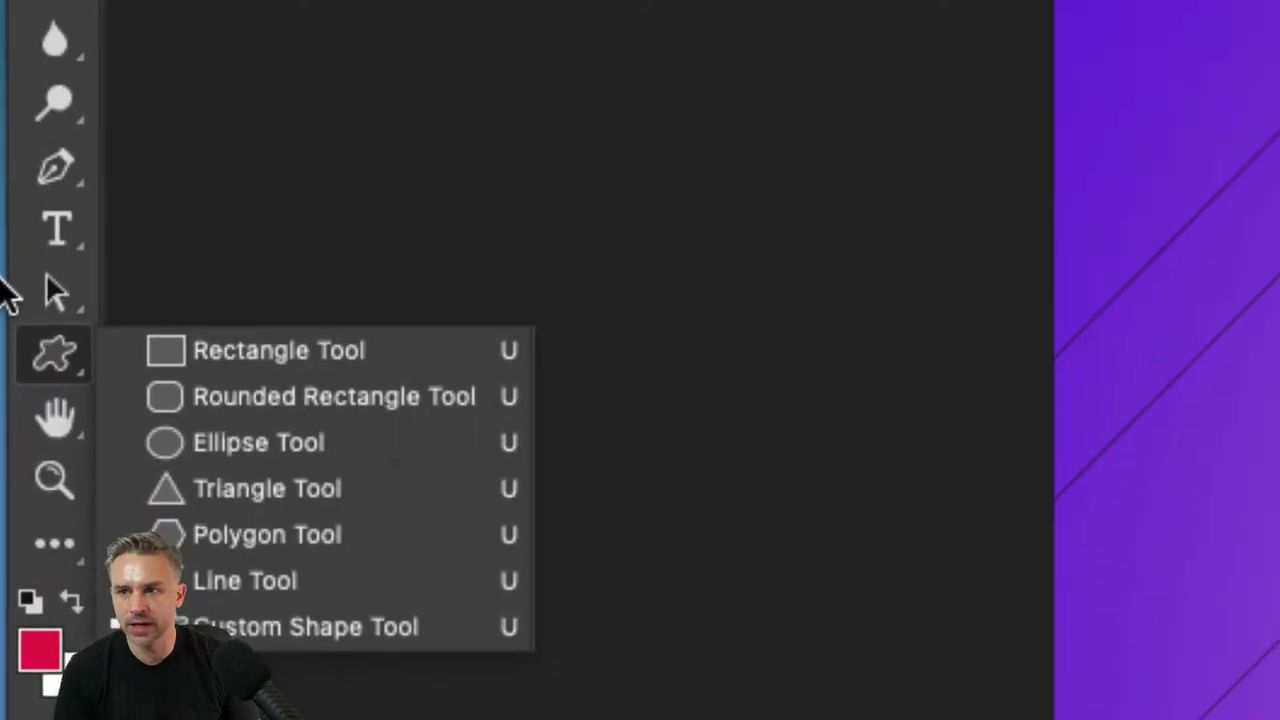
pyautogui.click(306, 697)
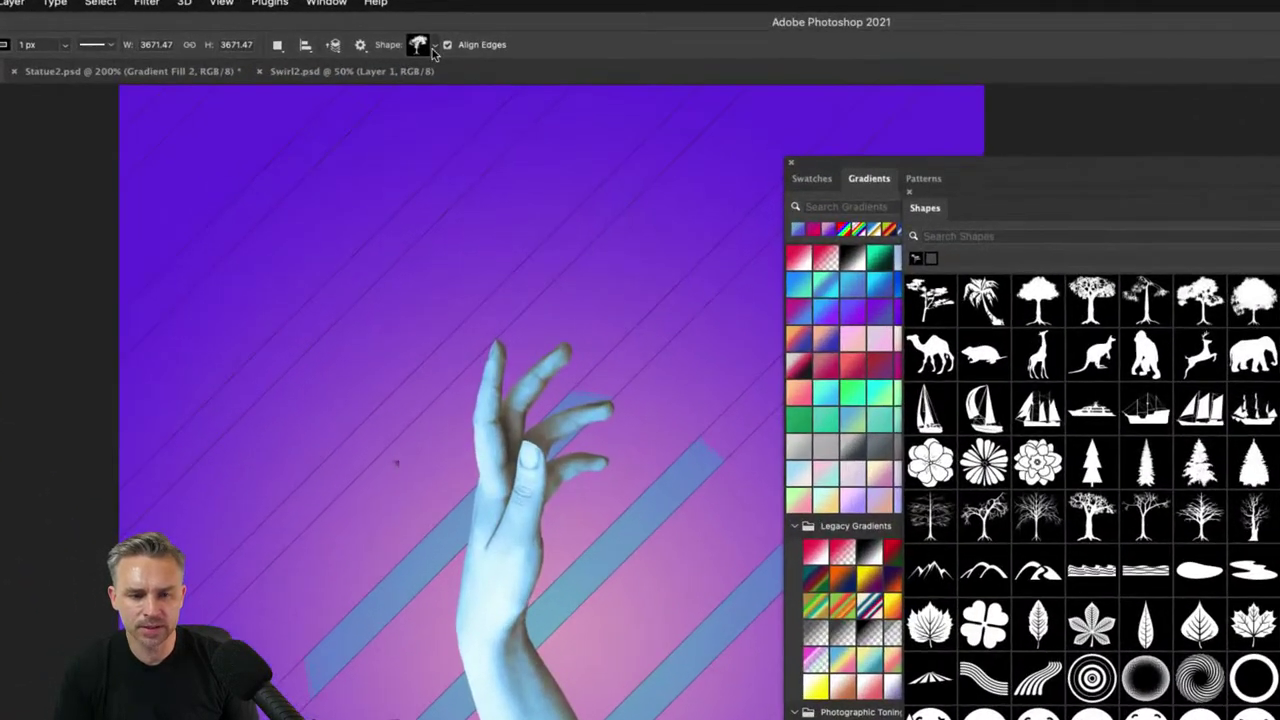
pyautogui.click(433, 46)
pyautogui.moveTo(527, 172); pyautogui.dragTo(593, 287)
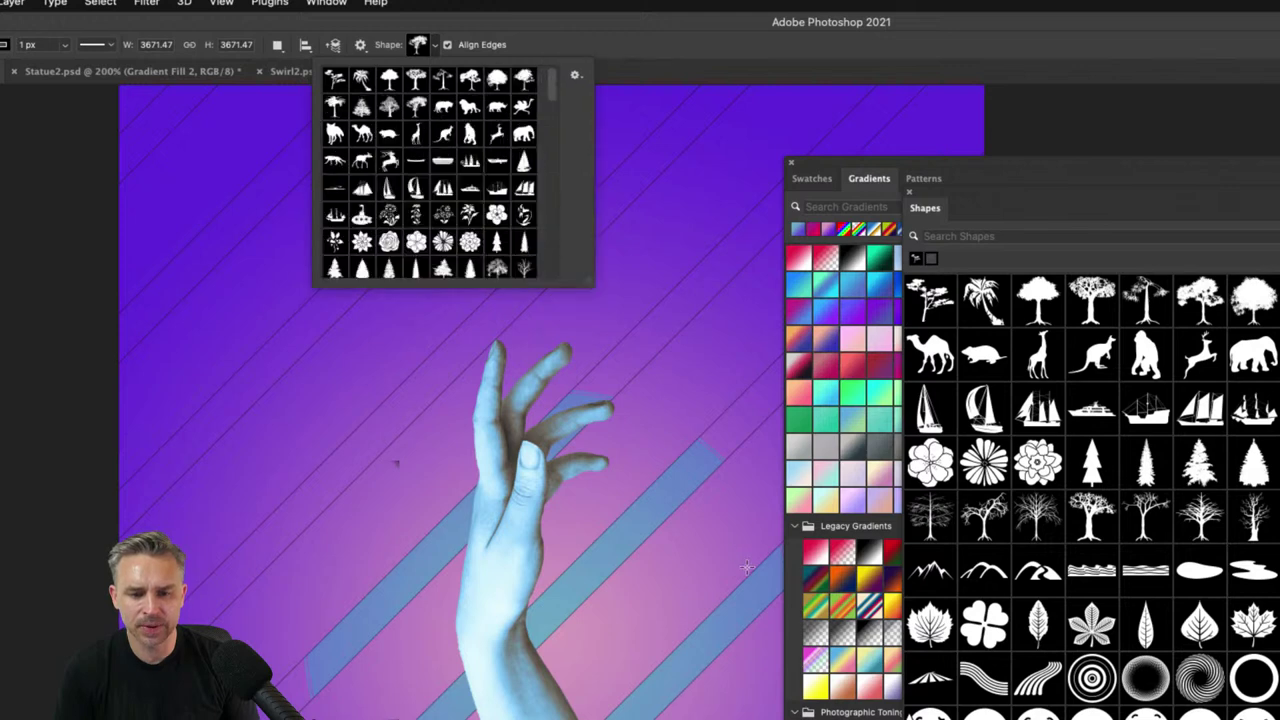
pyautogui.moveTo(747, 568); pyautogui.dragTo(986, 606)
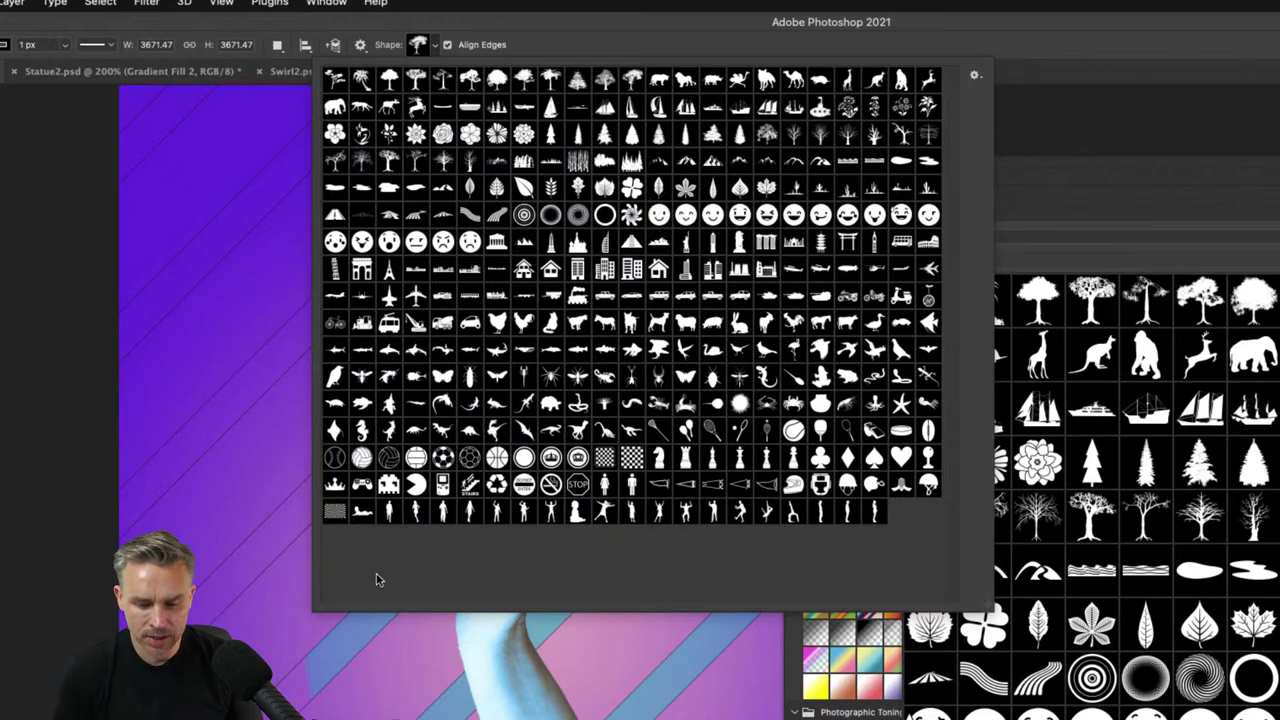
pyautogui.click(900, 458)
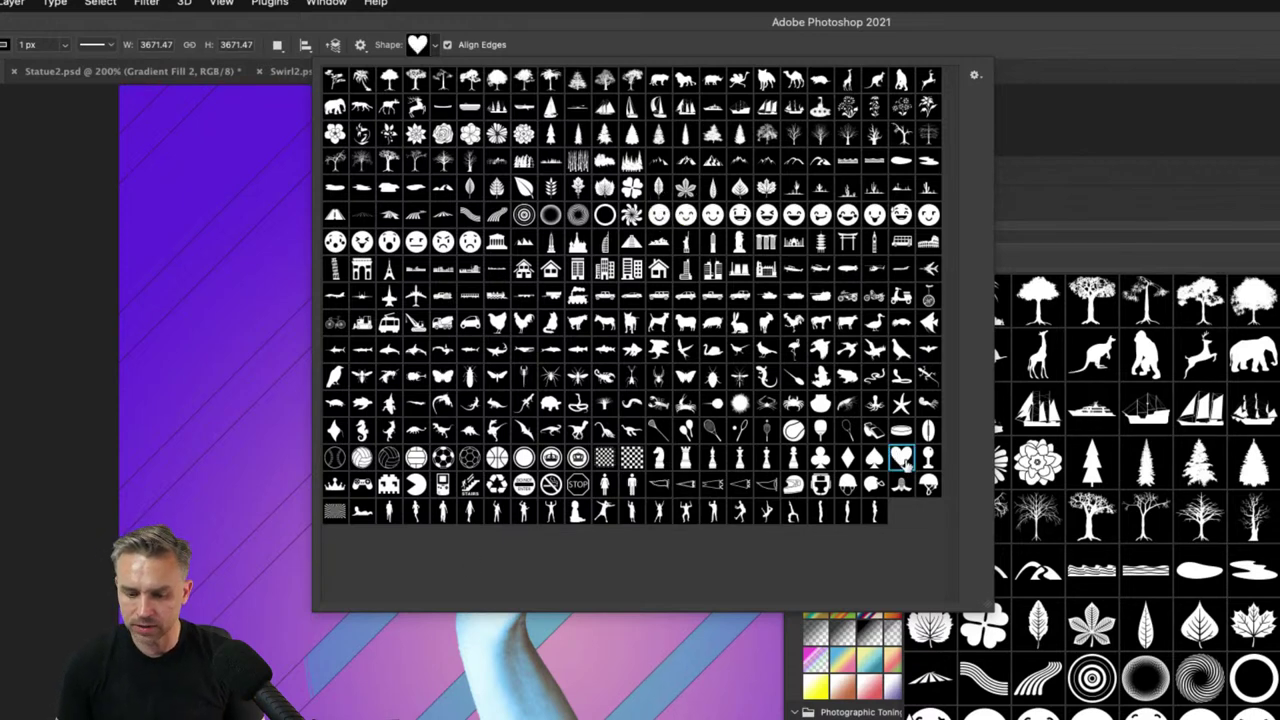
pyautogui.press('Return')
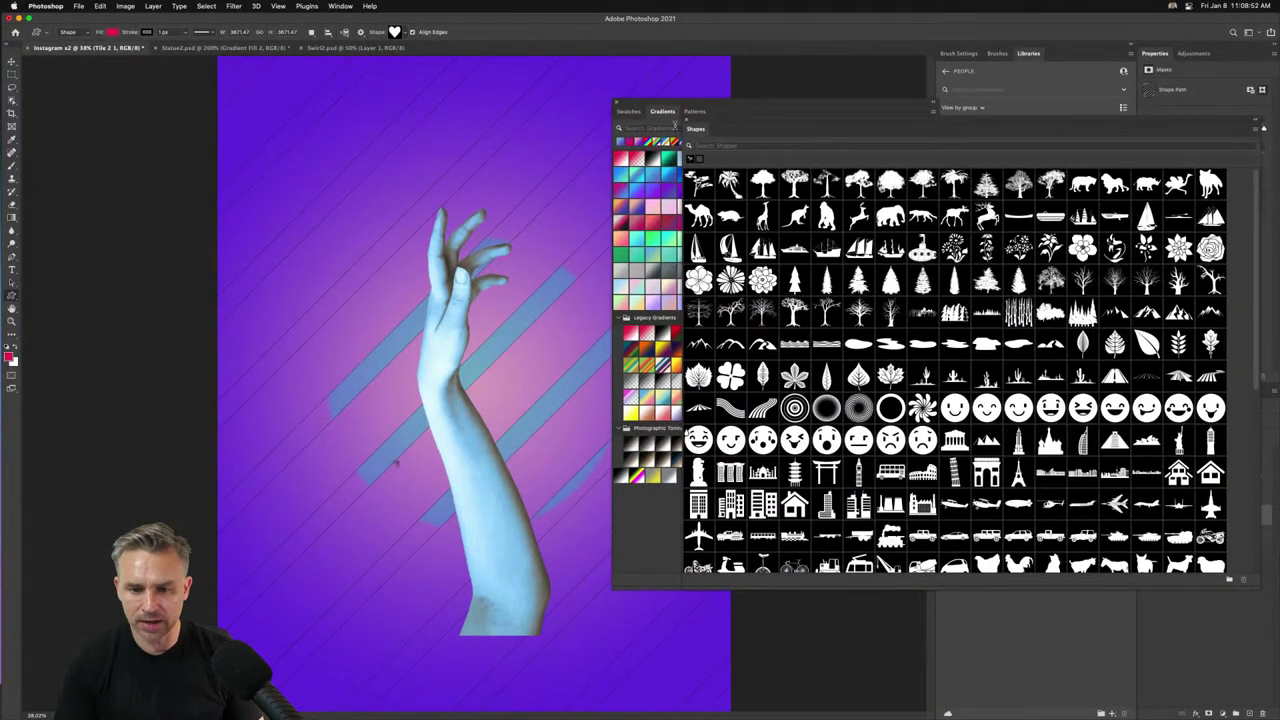
pyautogui.moveTo(695, 128); pyautogui.dragTo(736, 111)
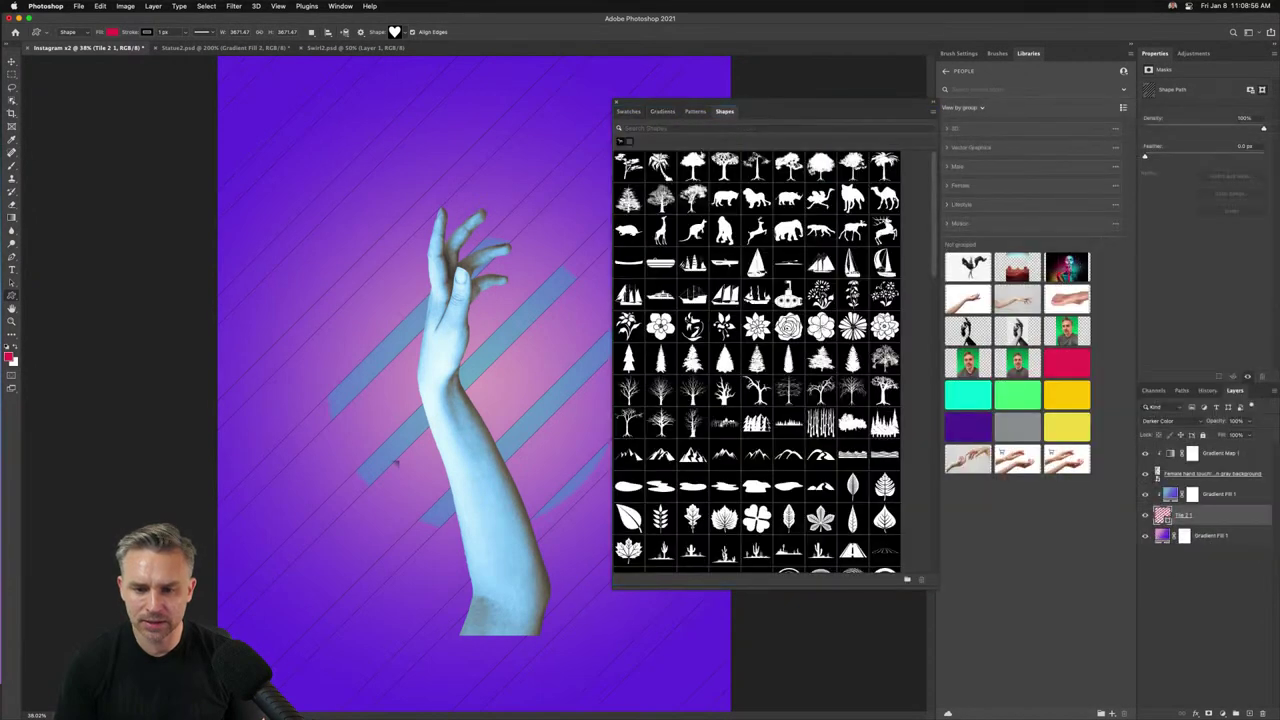
# Try to draw a large heart behind the hand, directly above the Tile 2 1 layer, and undo it.
pyautogui.moveTo(363, 241); pyautogui.dragTo(652, 548)
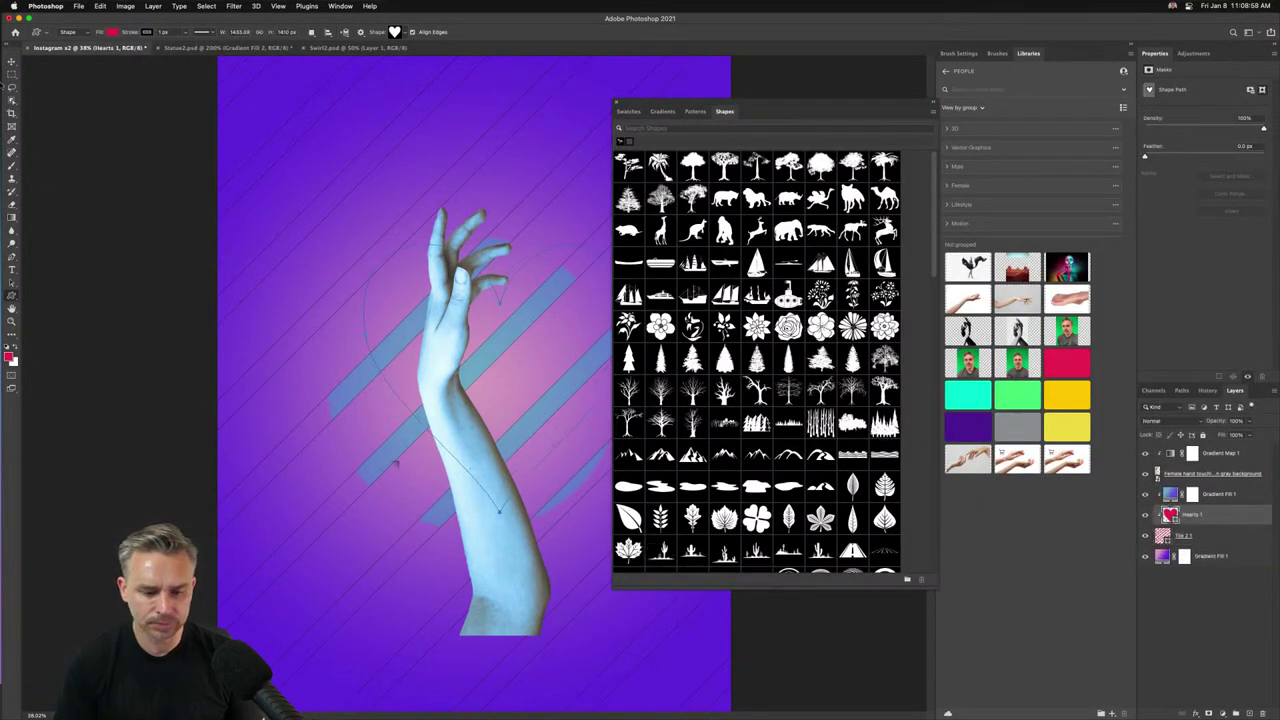
pyautogui.press('v')
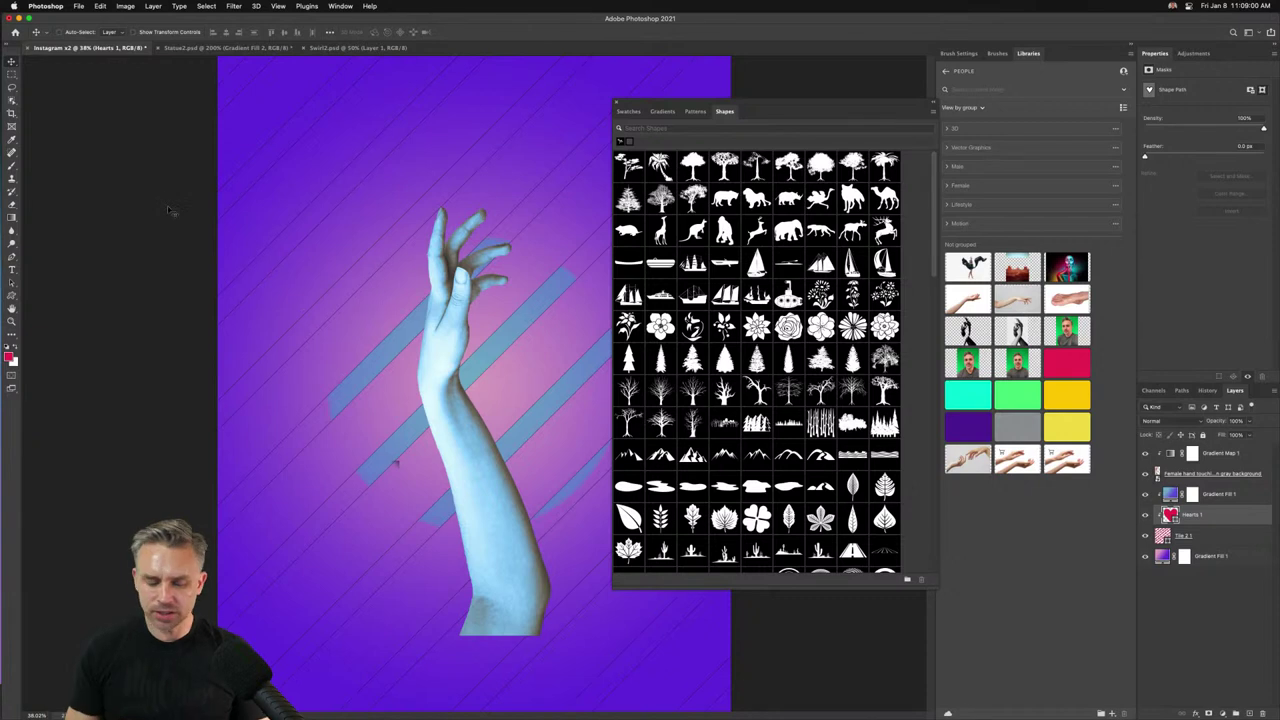
pyautogui.press('super+z')
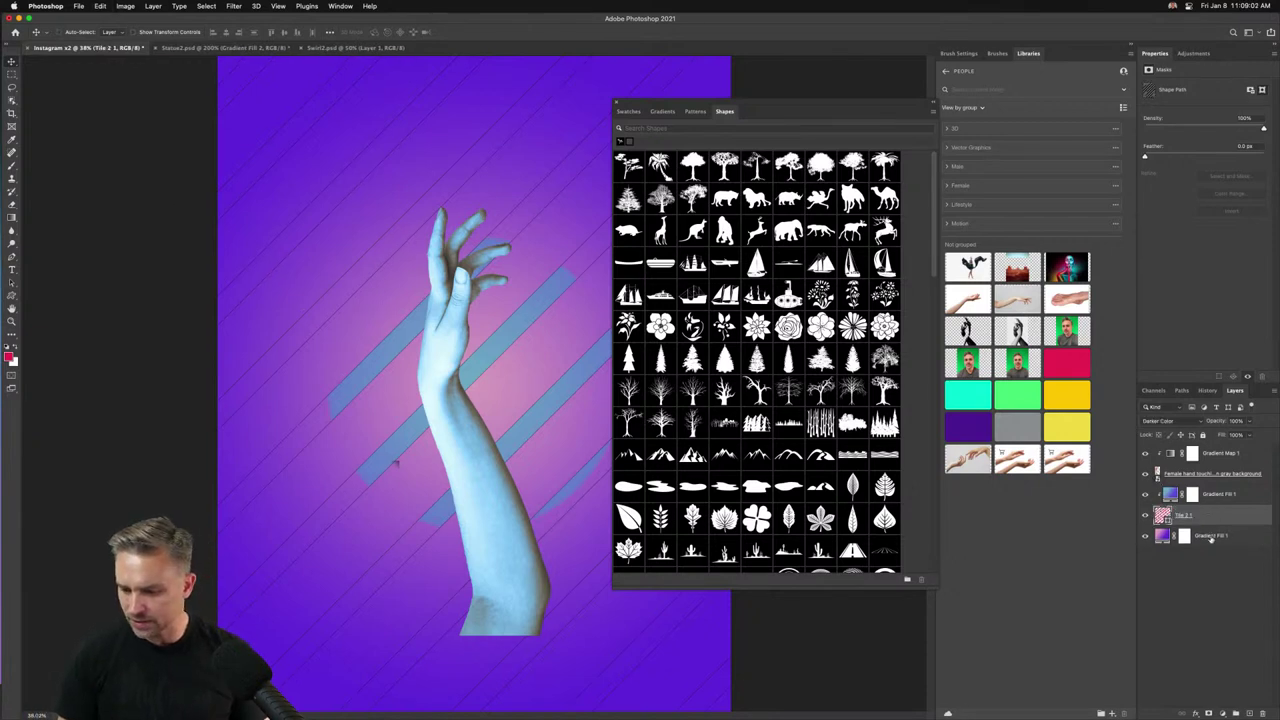
# Draw a red heart about 1336 px wide directly above the background Gradient Fill 1 layer, and shift it slightly behind the hand.
pyautogui.click(1211, 538)
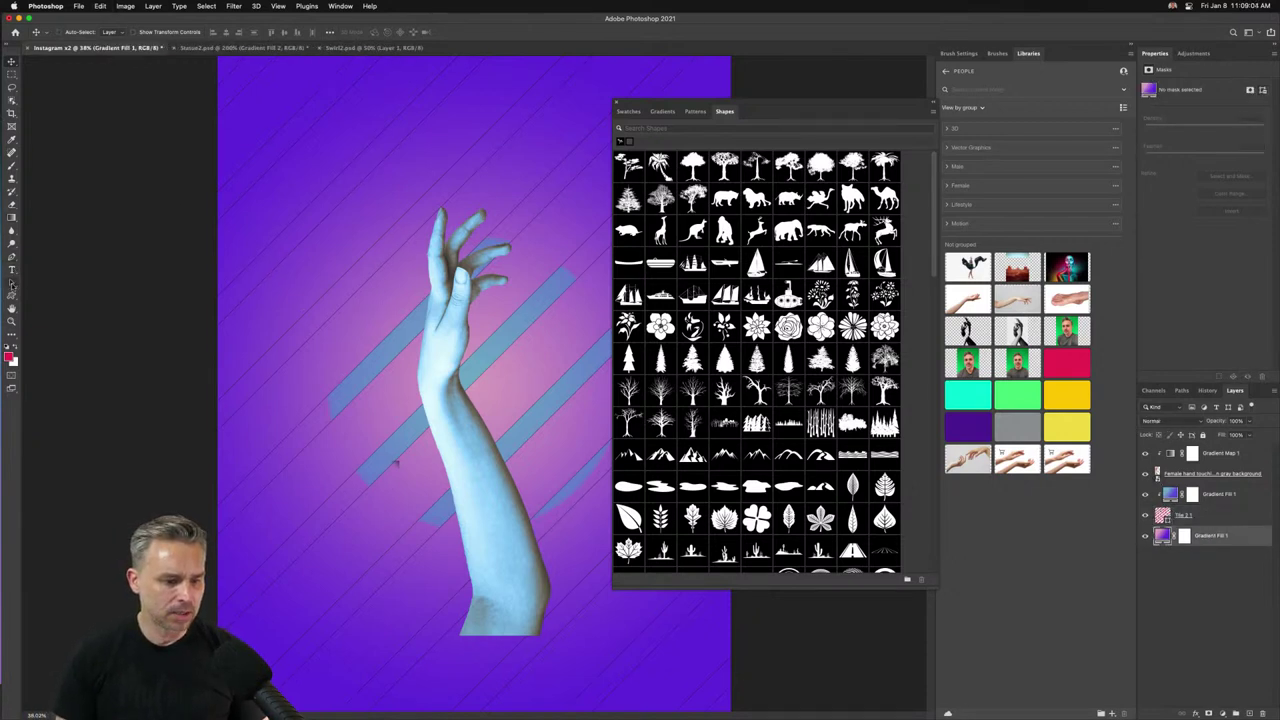
pyautogui.click(12, 296)
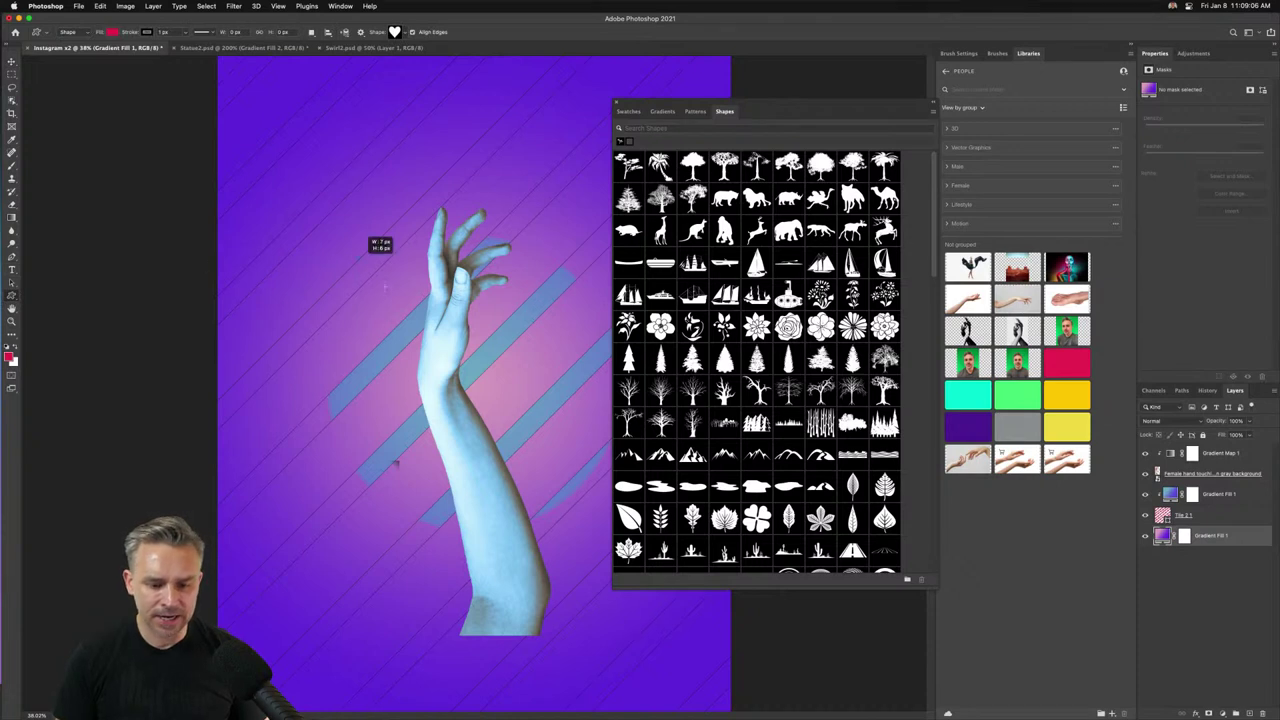
pyautogui.moveTo(380, 245)
pyautogui.mouseDown()
pyautogui.moveTo(600, 512)
pyautogui.moveTo(610, 505)
pyautogui.mouseUp()
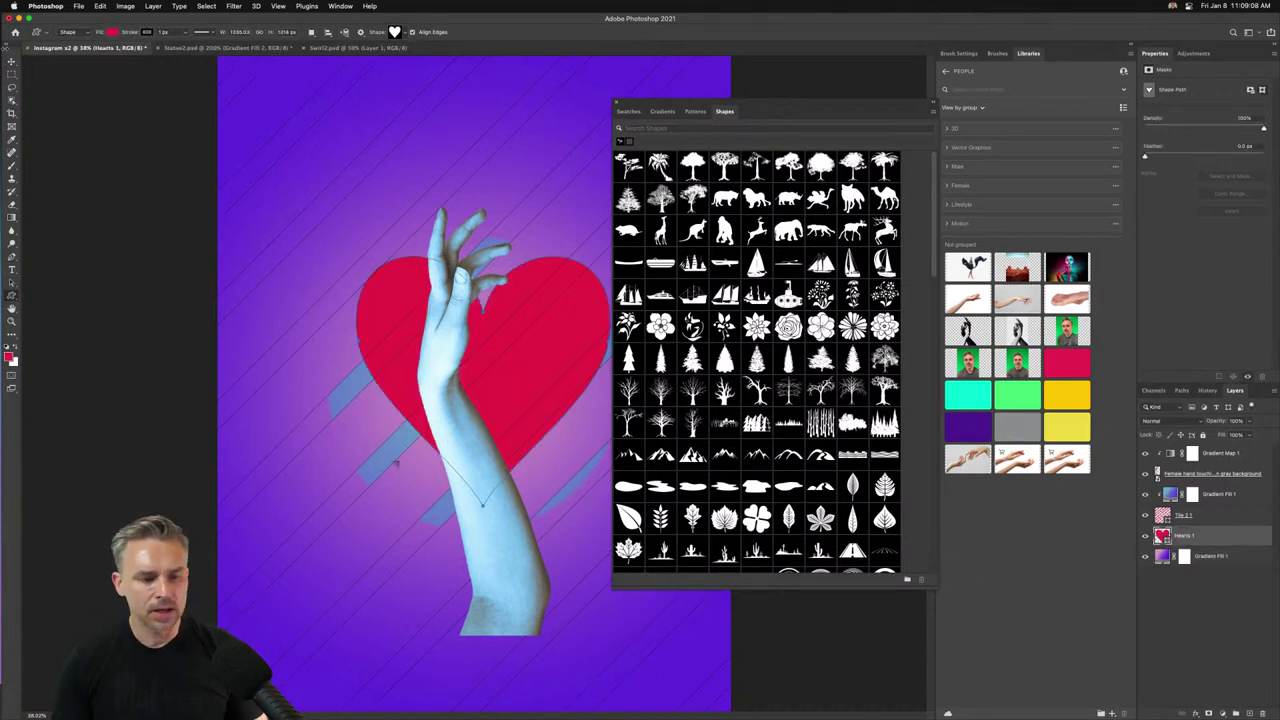
pyautogui.click(12, 62)
pyautogui.moveTo(350, 388); pyautogui.dragTo(338, 396)
# Dock the floating Shapes panel group with the Libraries panels, and hide the Tile 2 1 layer and its clipped gradient fill.
pyautogui.moveTo(723, 118); pyautogui.dragTo(1108, 55)
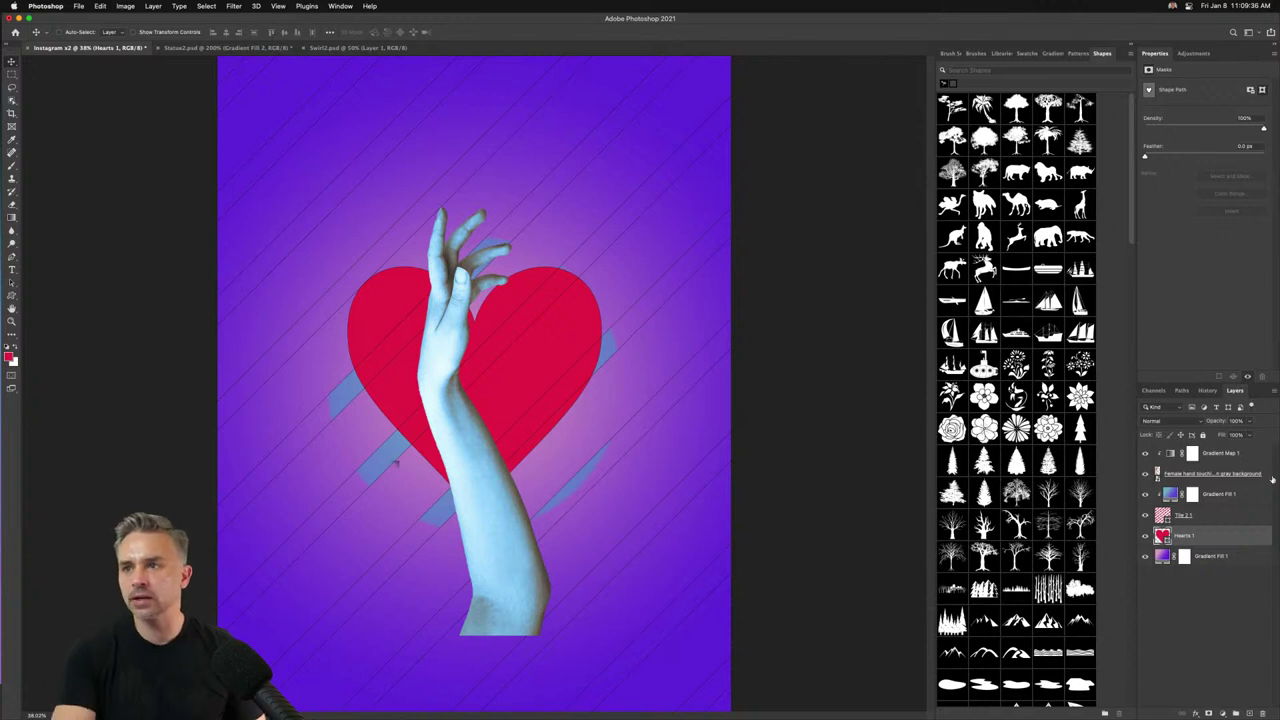
pyautogui.click(1146, 508)
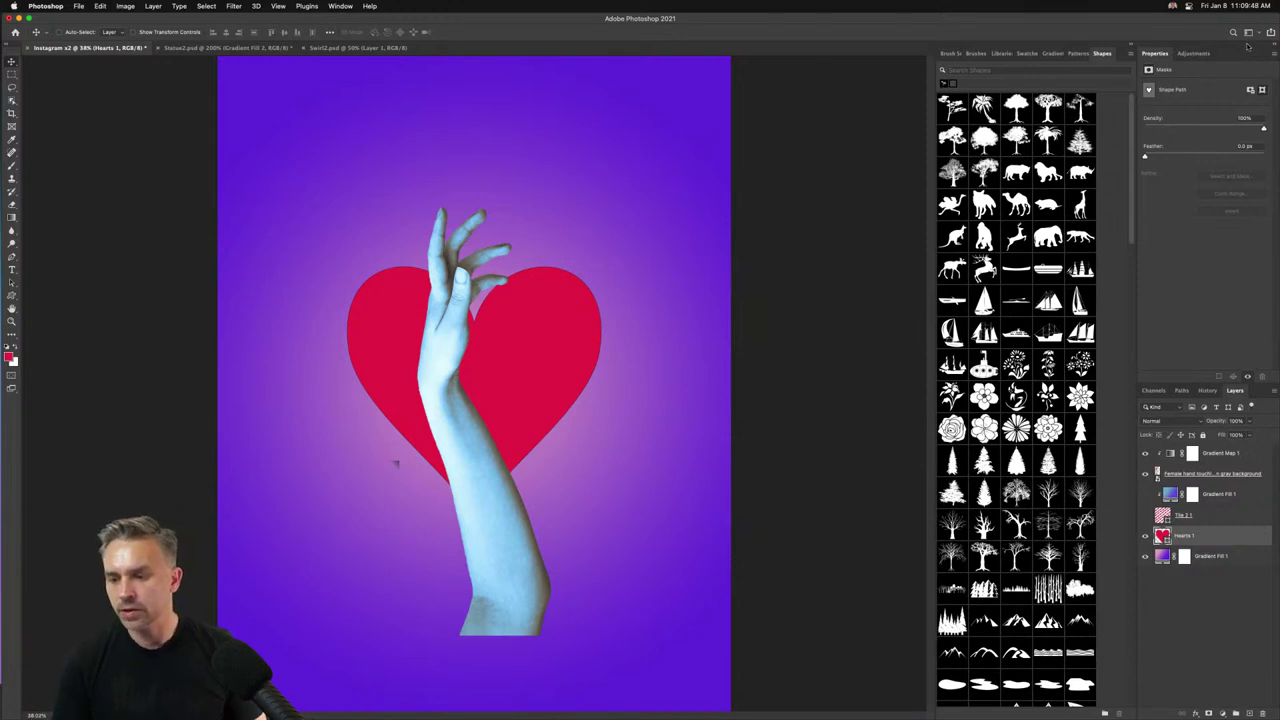
# Move all docked panels to the side next to the tools, and narrow the Shapes panel group.
pyautogui.moveTo(1238, 43); pyautogui.dragTo(25, 101)
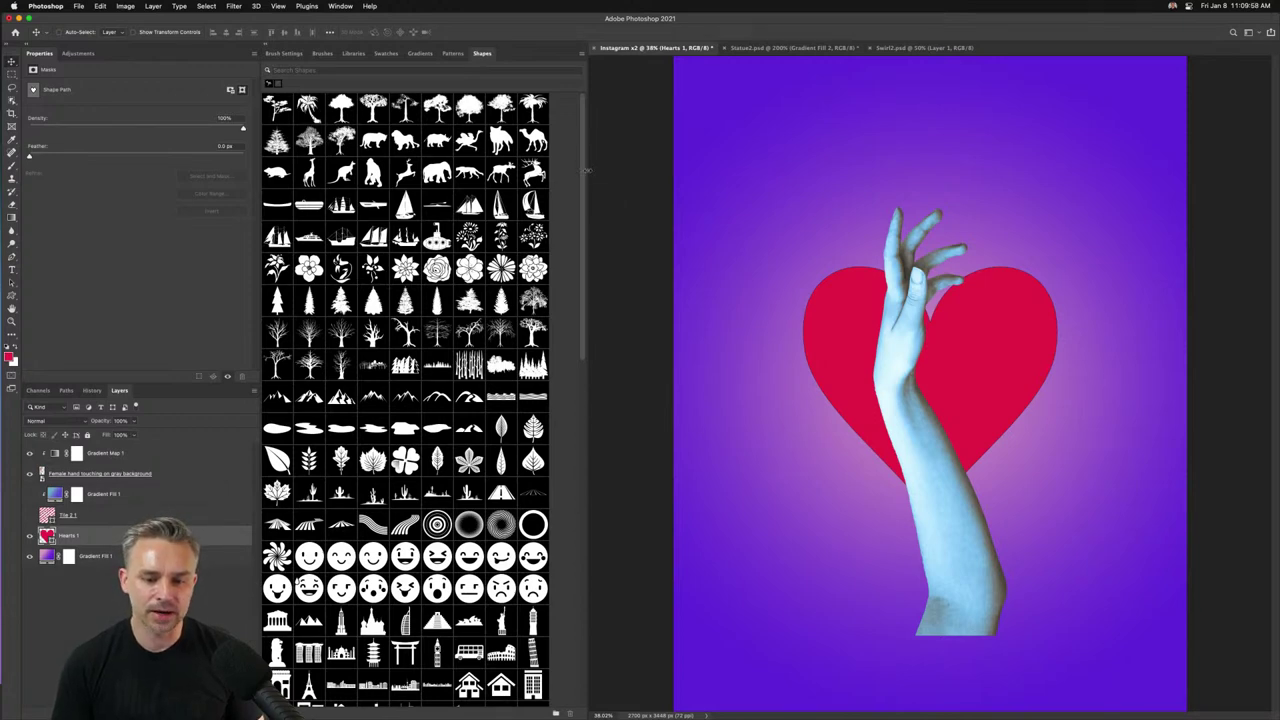
pyautogui.moveTo(585, 169); pyautogui.dragTo(509, 166)
pyautogui.press('m')
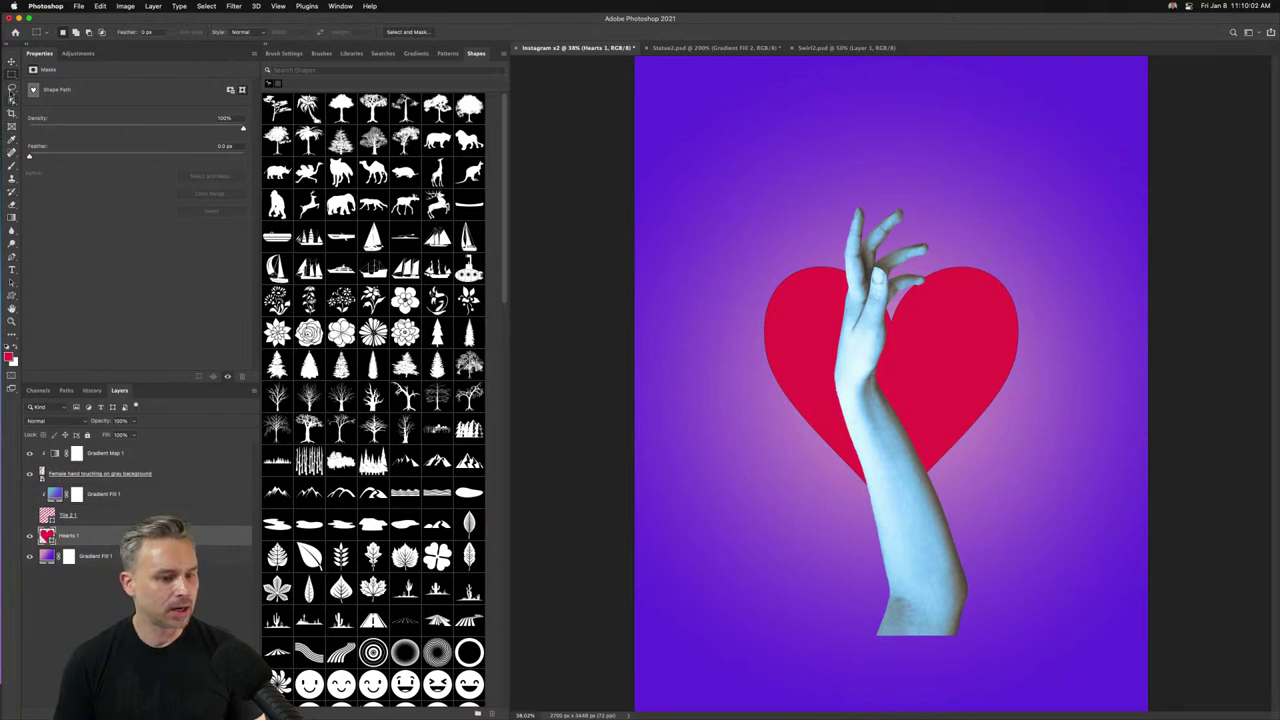
pyautogui.click(12, 89)
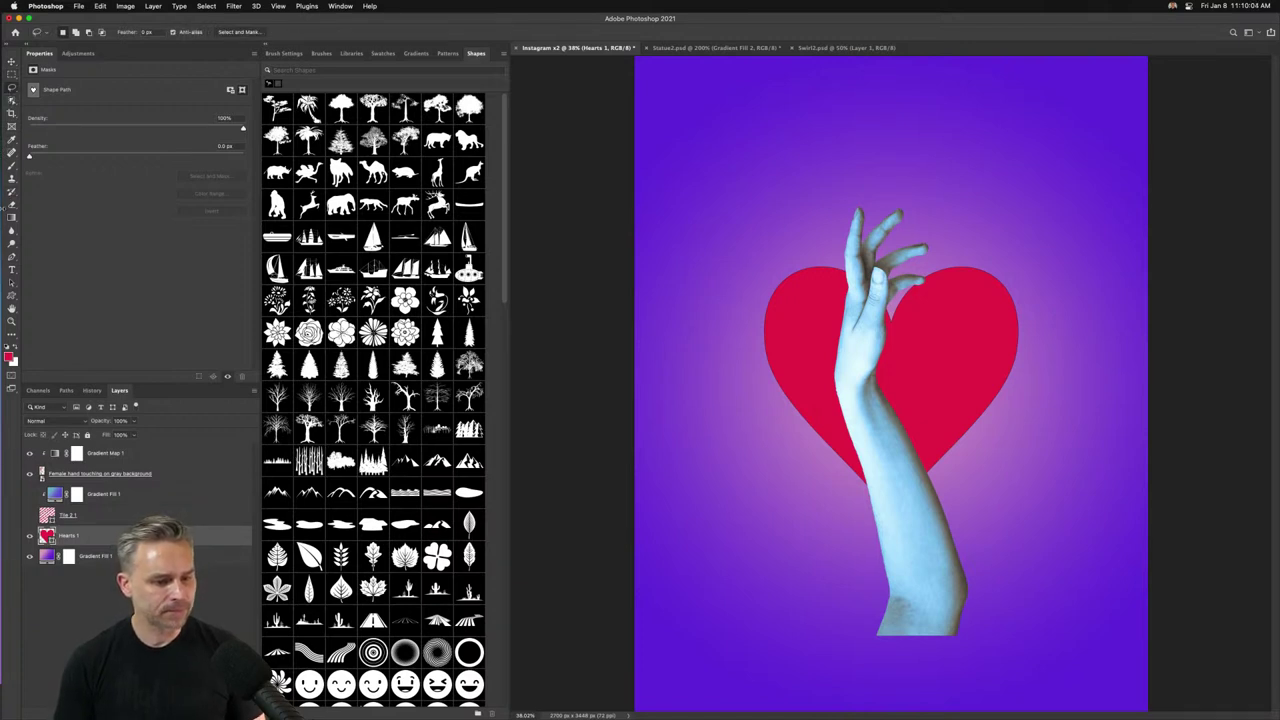
pyautogui.click(11, 217)
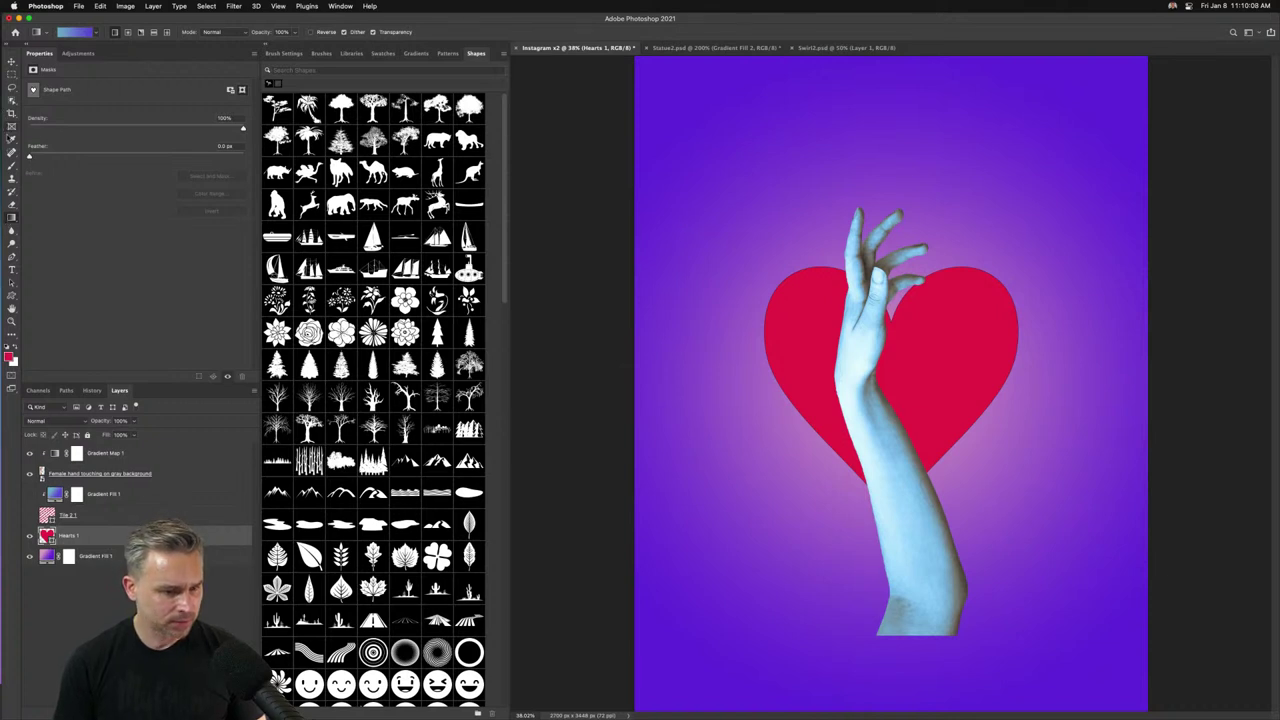
pyautogui.click(11, 142)
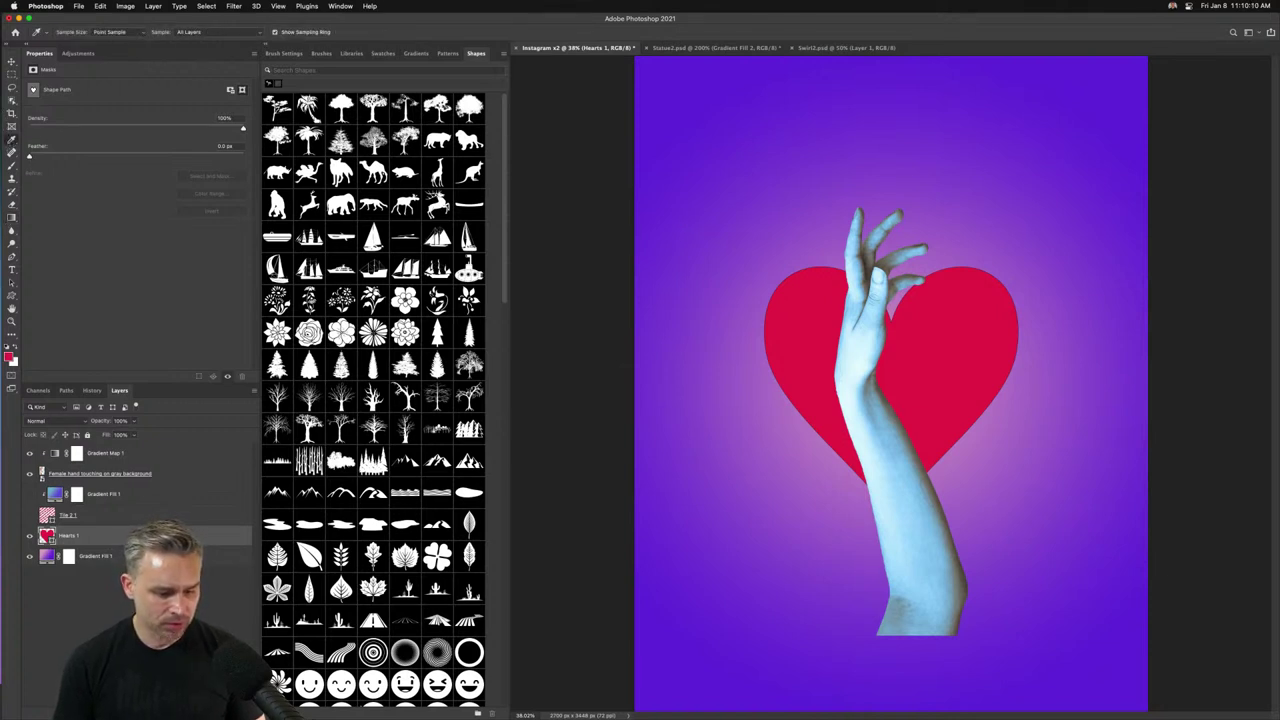
# Add a new layer above Hearts 1 and fill it with a vertical linear gradient from teal to purple using the Gradient tool.
pyautogui.press('super+alt+shift+n')
pyautogui.click(11, 88)
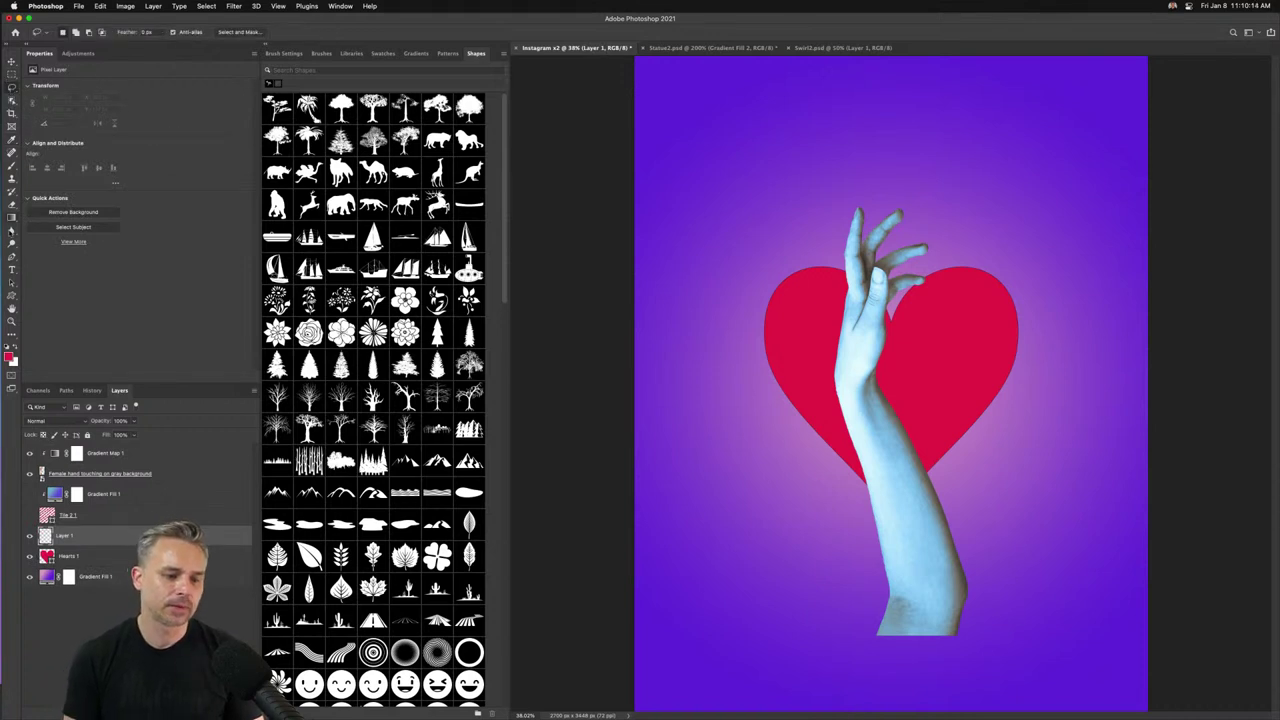
pyautogui.click(12, 217)
pyautogui.moveTo(752, 210); pyautogui.dragTo(752, 470)
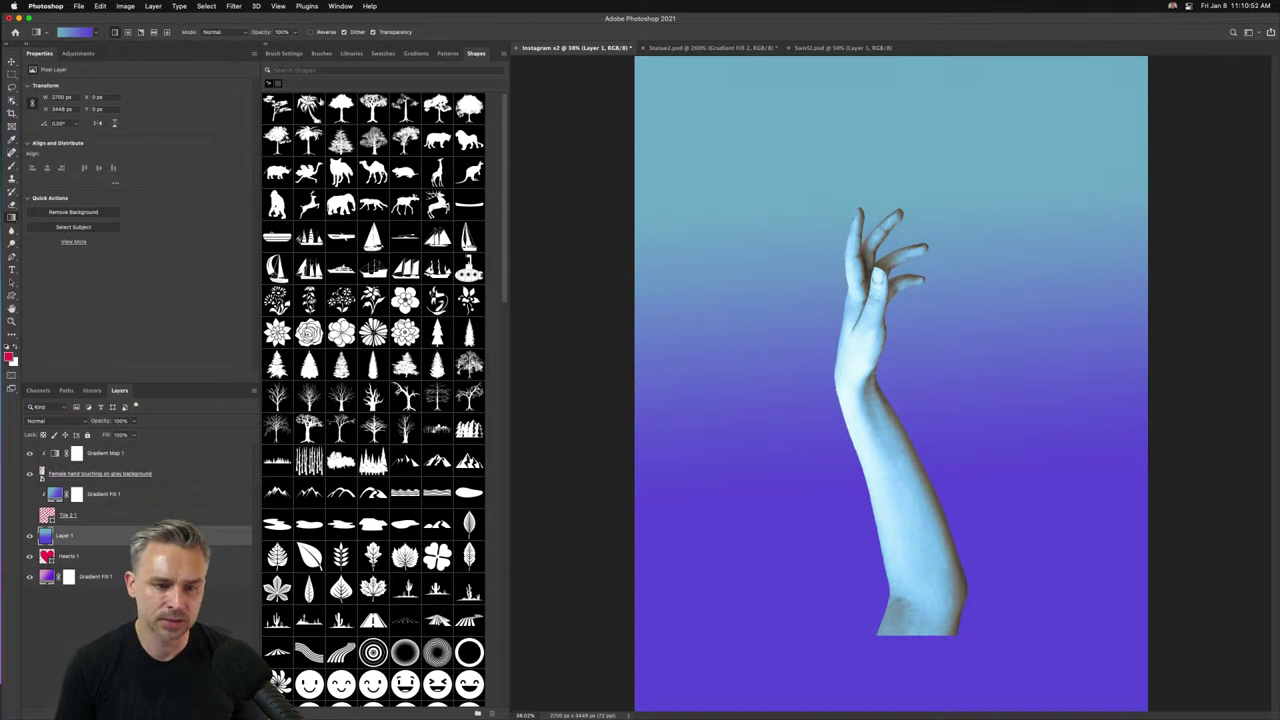
# Collapse the Shapes panel group to icons and give the Layers panel more height, with the Hearts 1 layer selected.
pyautogui.click(263, 43)
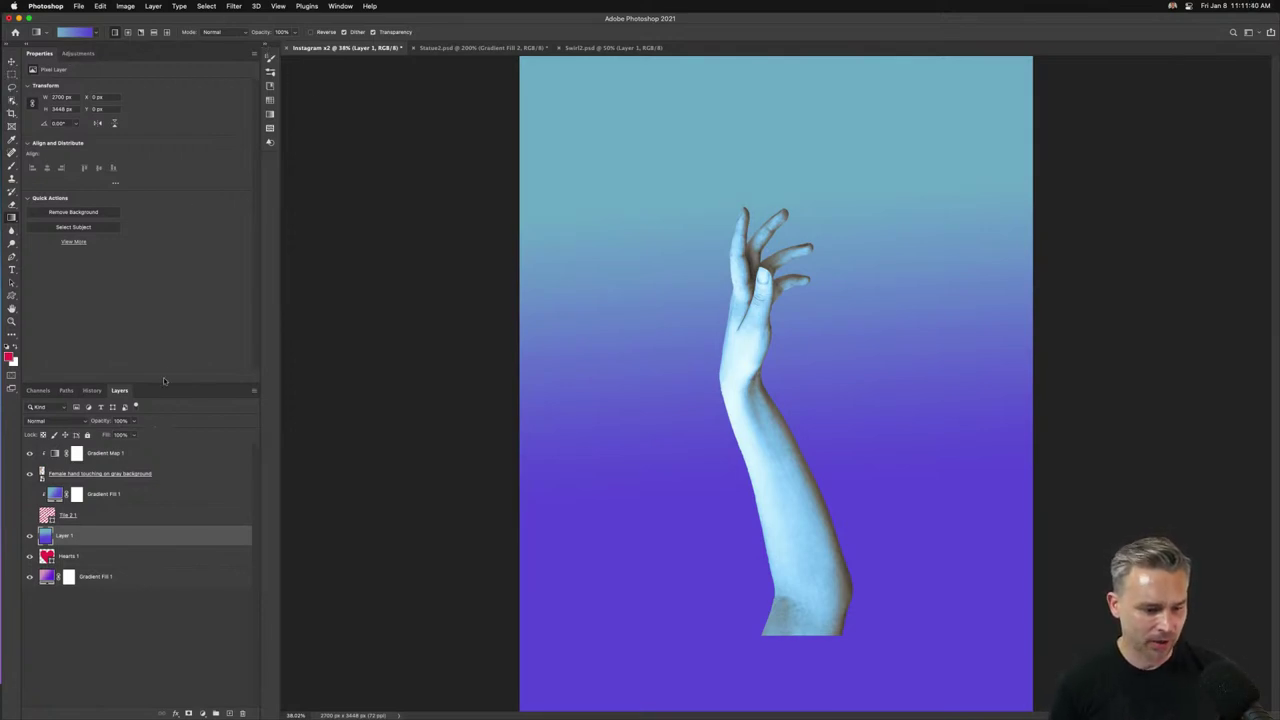
pyautogui.moveTo(165, 381); pyautogui.dragTo(156, 262)
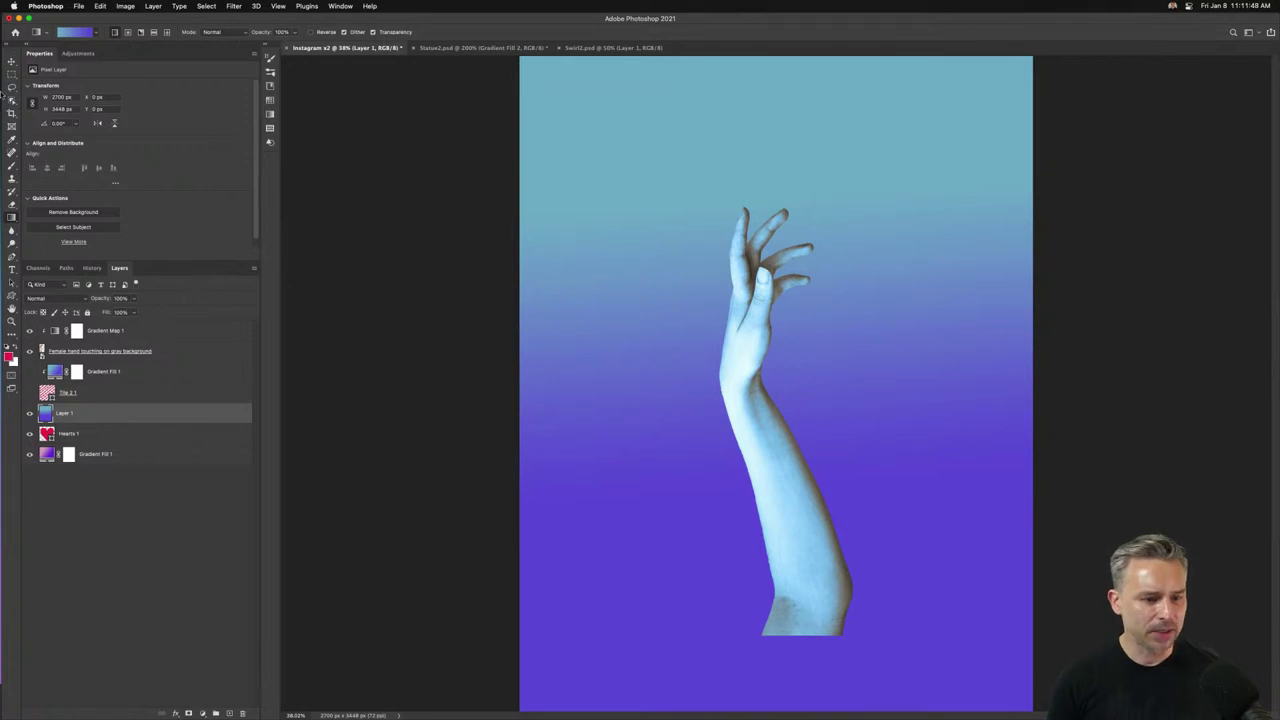
pyautogui.click(12, 62)
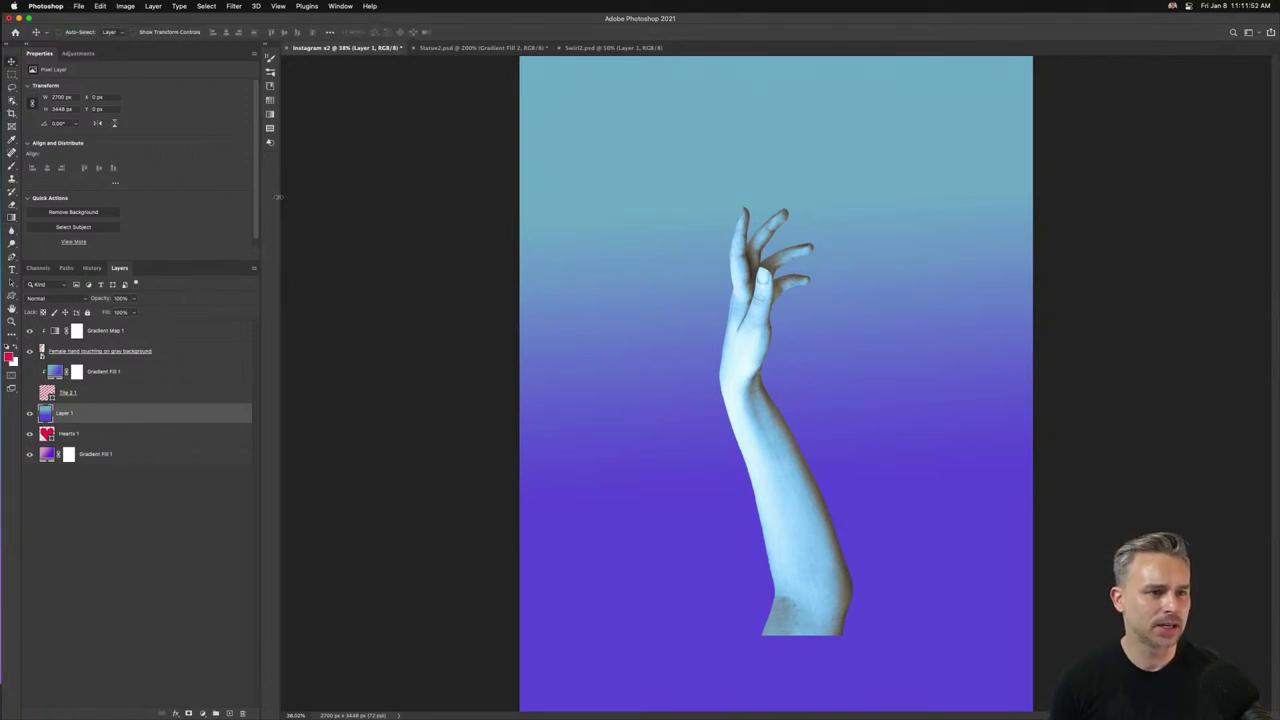
pyautogui.click(80, 433)
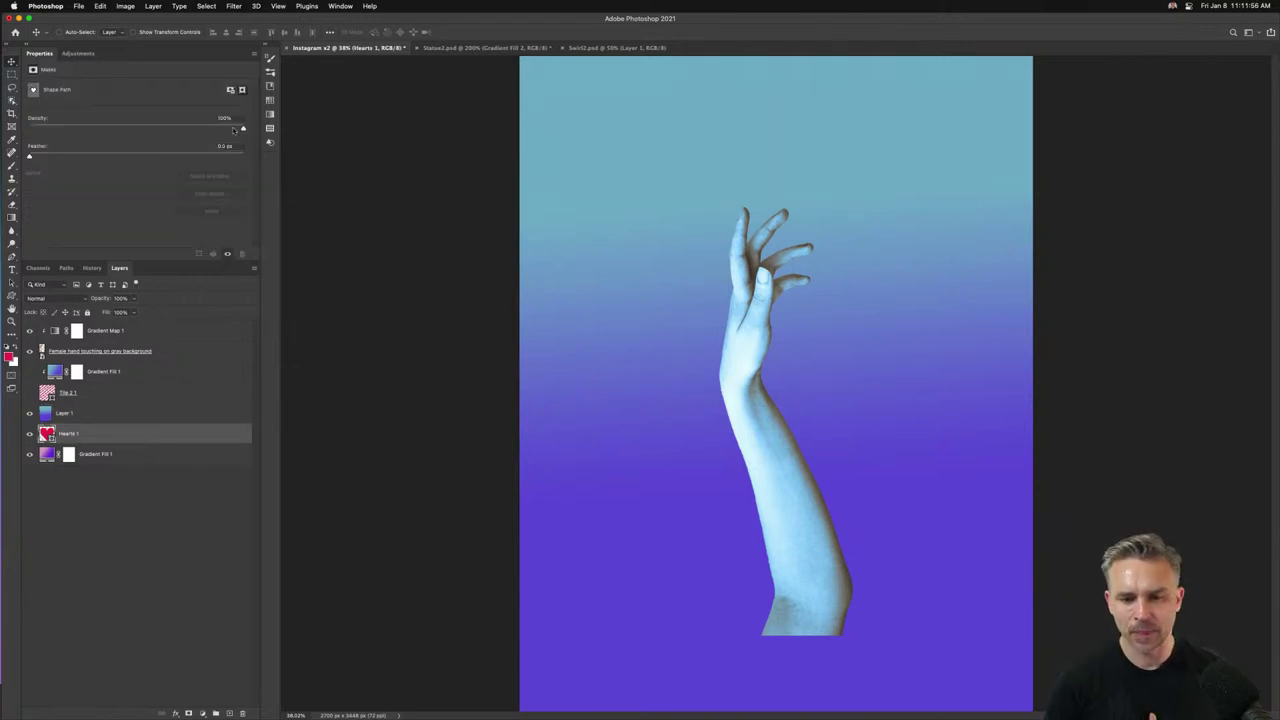
# Switch to Adobe Illustrator and delete the rope frame, spiral and dotted artwork from the Untitled-1 artboard.
pyautogui.moveTo(300, 710)
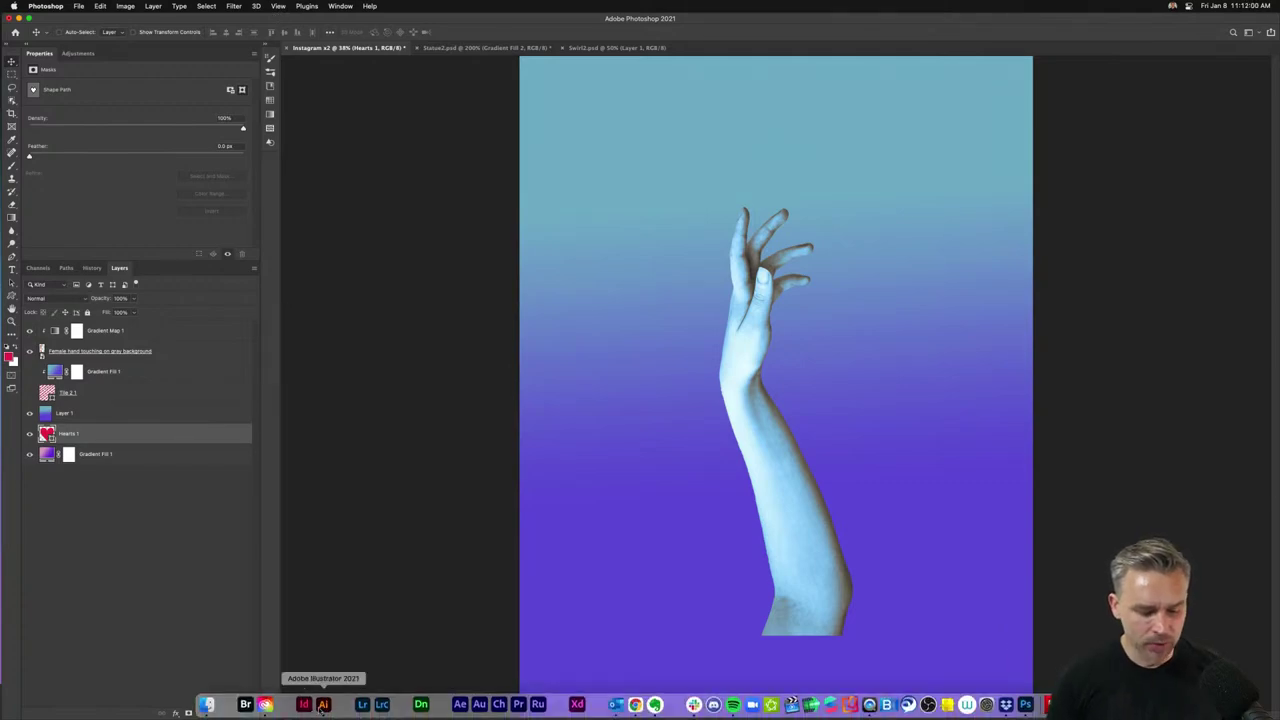
pyautogui.click(322, 706)
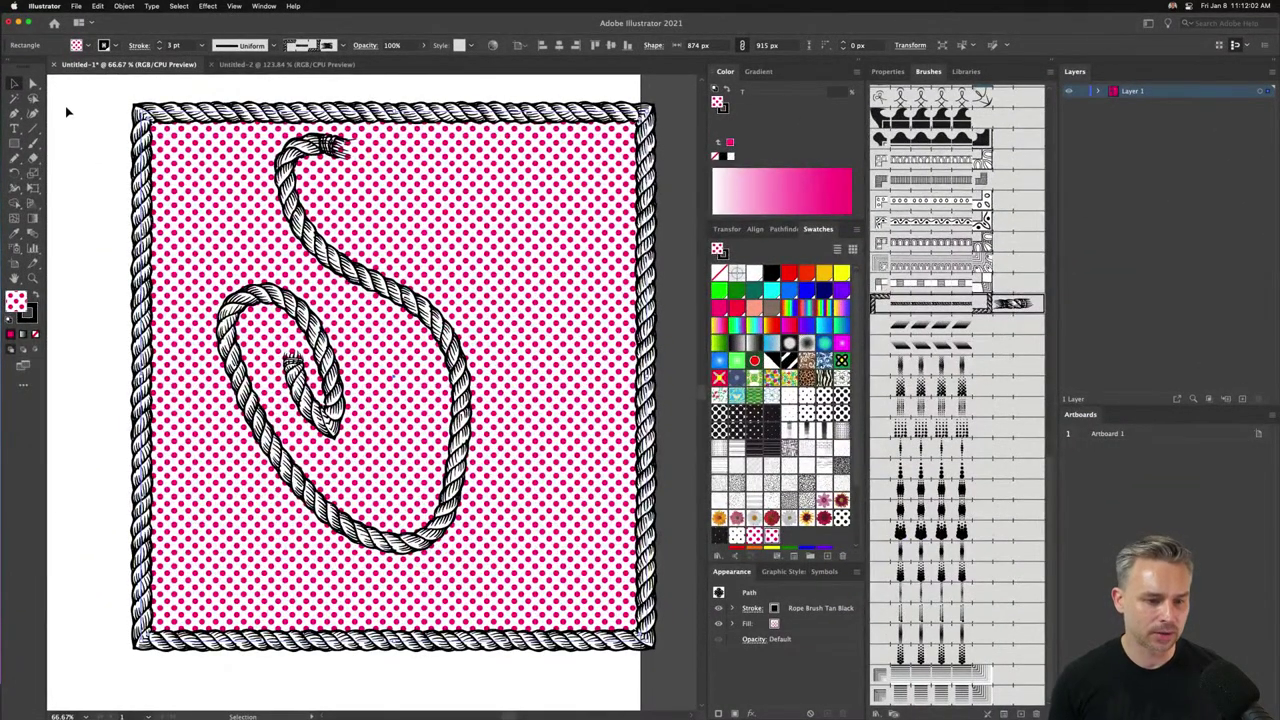
pyautogui.moveTo(67, 112); pyautogui.dragTo(455, 567)
pyautogui.press('Delete')
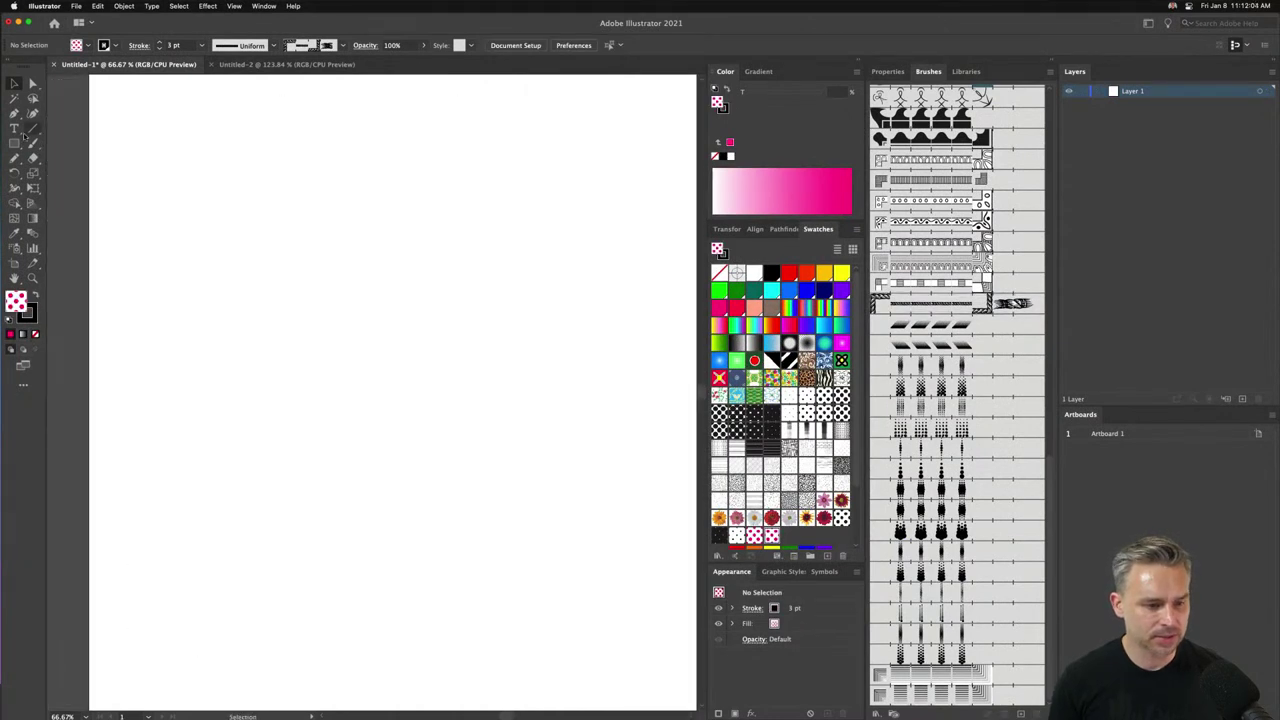
pyautogui.click(14, 143)
pyautogui.click(401, 346)
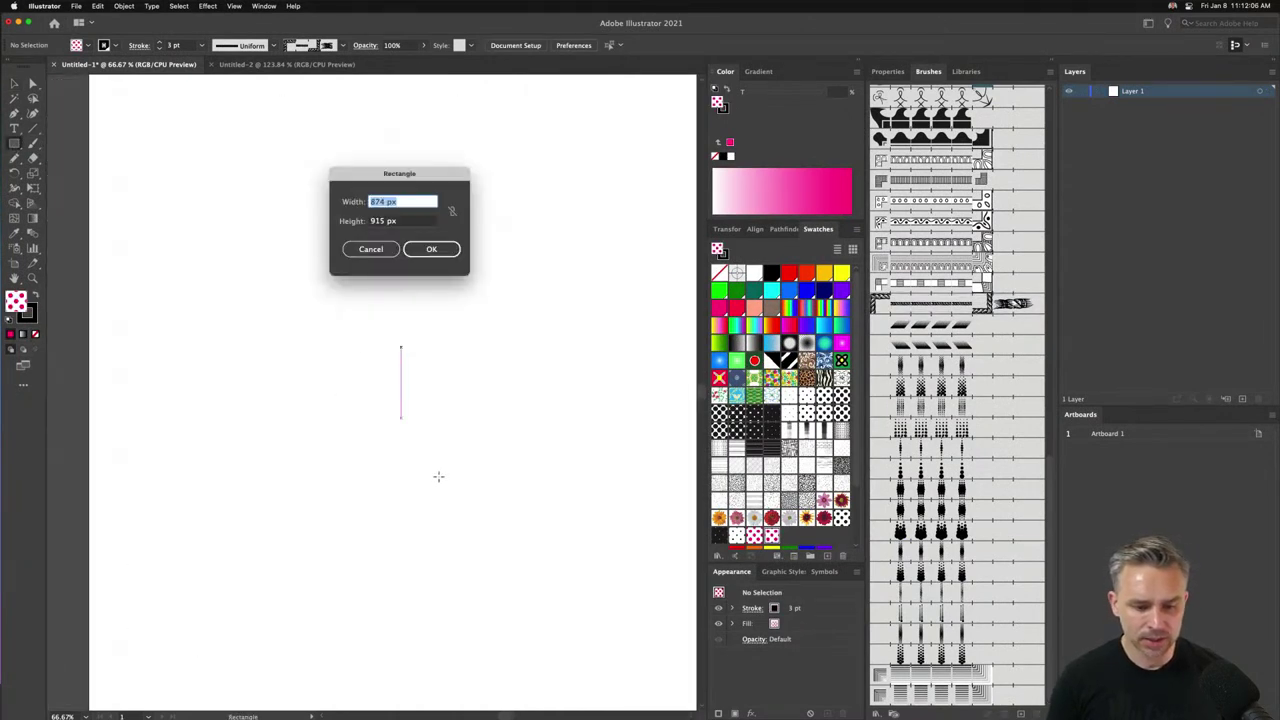
pyautogui.click(370, 249)
# Create a three-sided polygon with a 50 px radius in the middle of the artboard using the Polygon tool.
pyautogui.click(16, 143)
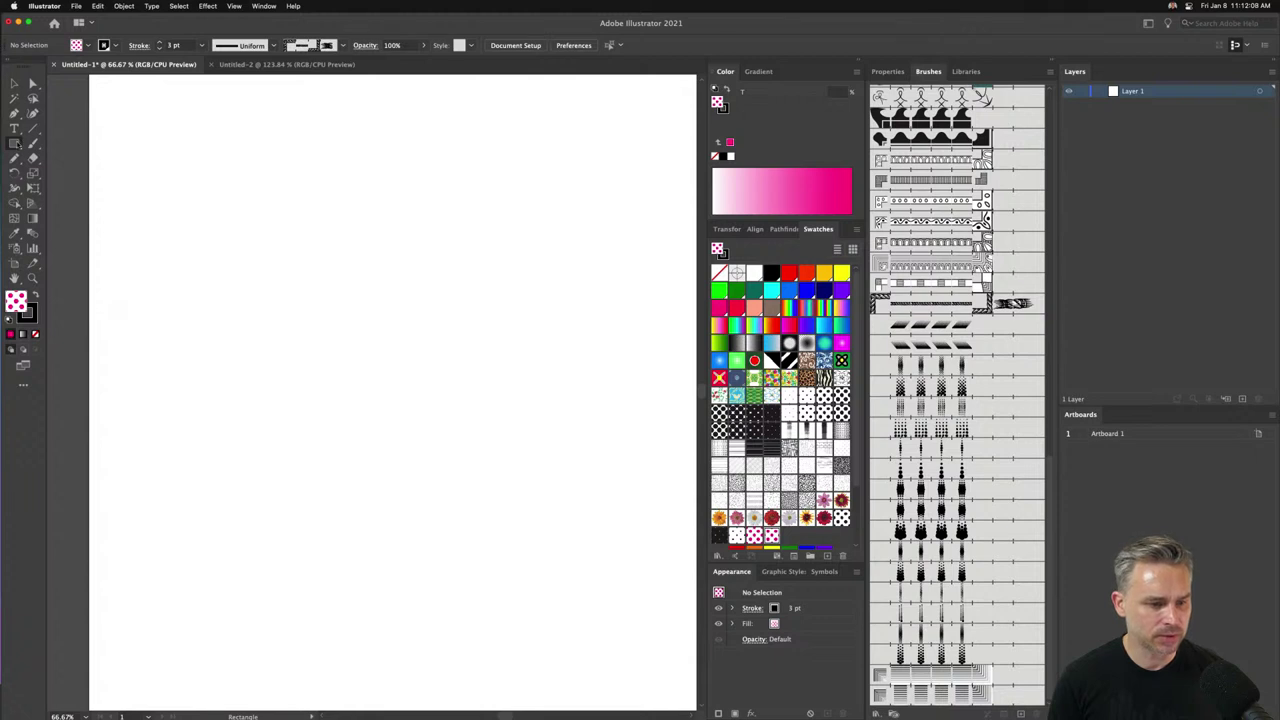
pyautogui.click(75, 188)
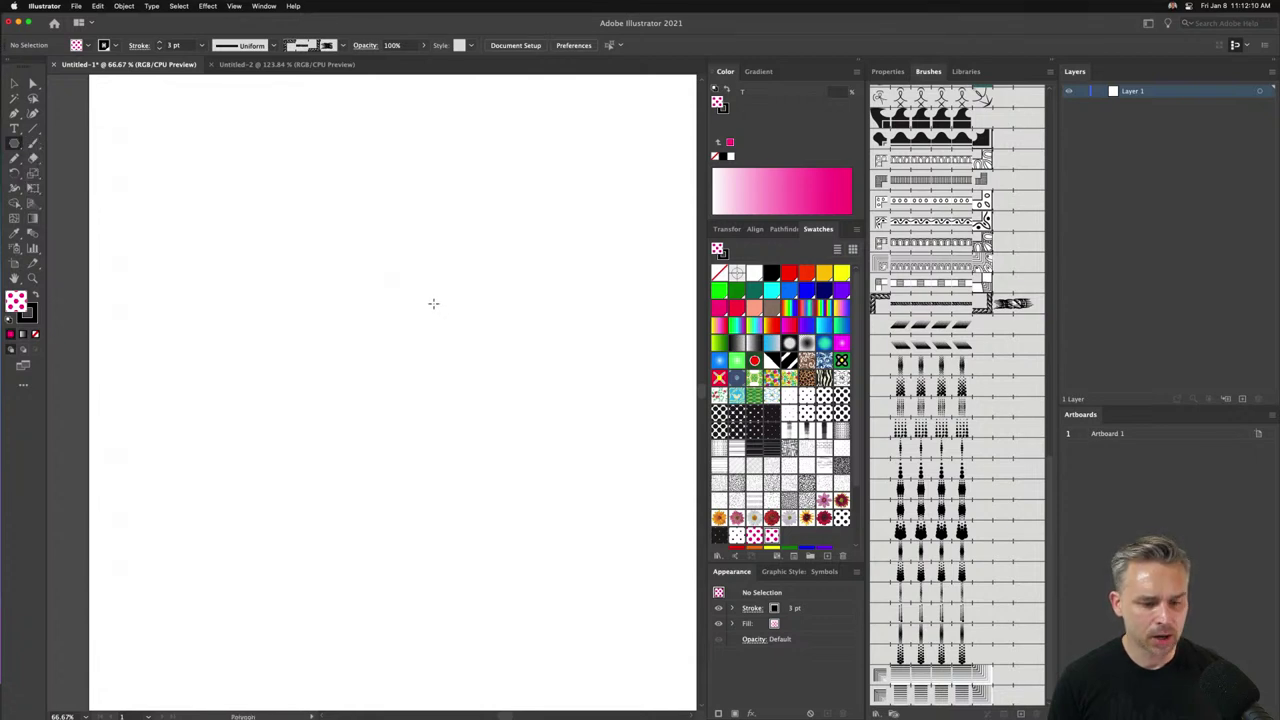
pyautogui.click(399, 329)
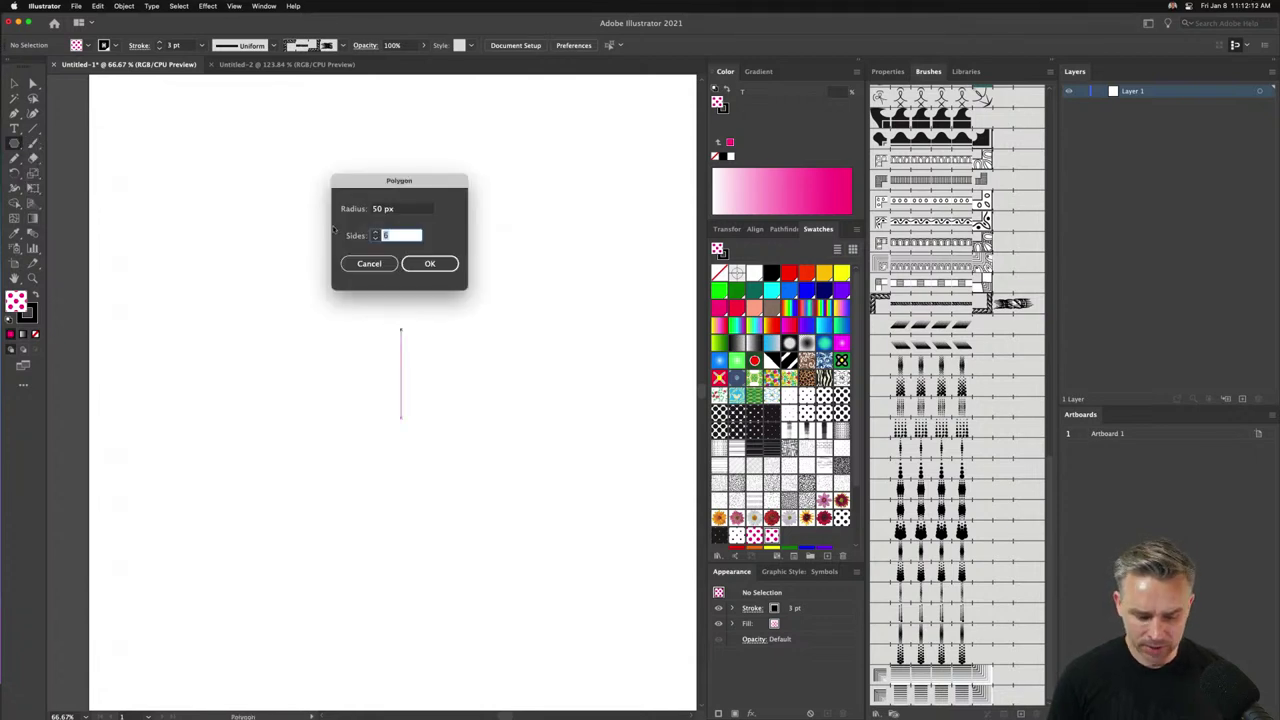
pyautogui.write('3')
pyautogui.click(429, 263)
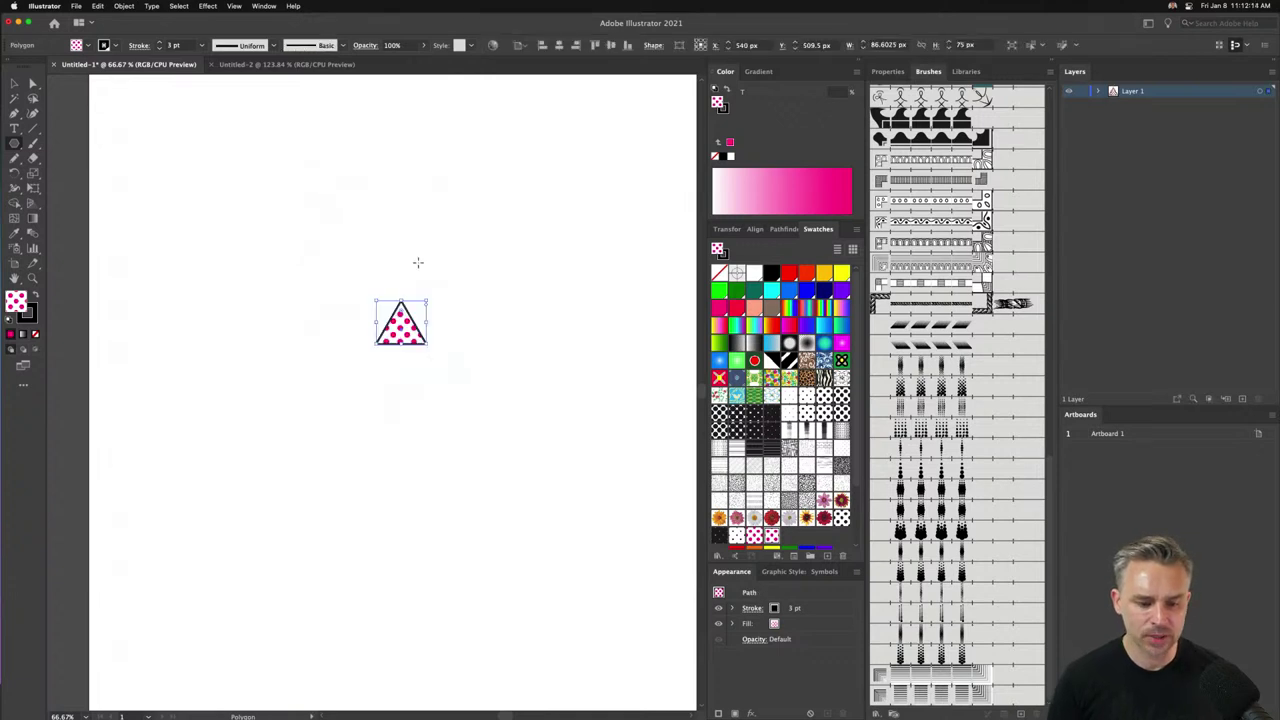
# Enlarge the triangle to about 386 px wide near the middle of the artboard and fill it with black.
pyautogui.click(15, 84)
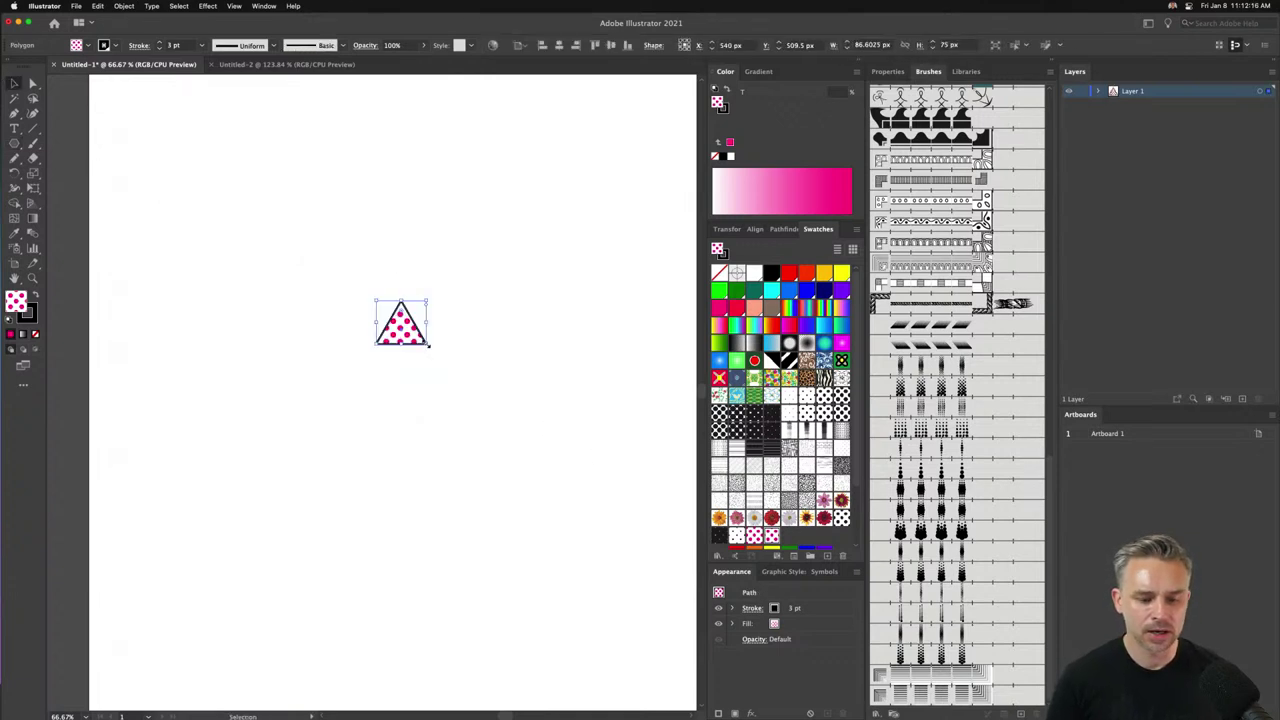
pyautogui.moveTo(427, 344); pyautogui.dragTo(602, 497)
pyautogui.moveTo(479, 430); pyautogui.dragTo(420, 380)
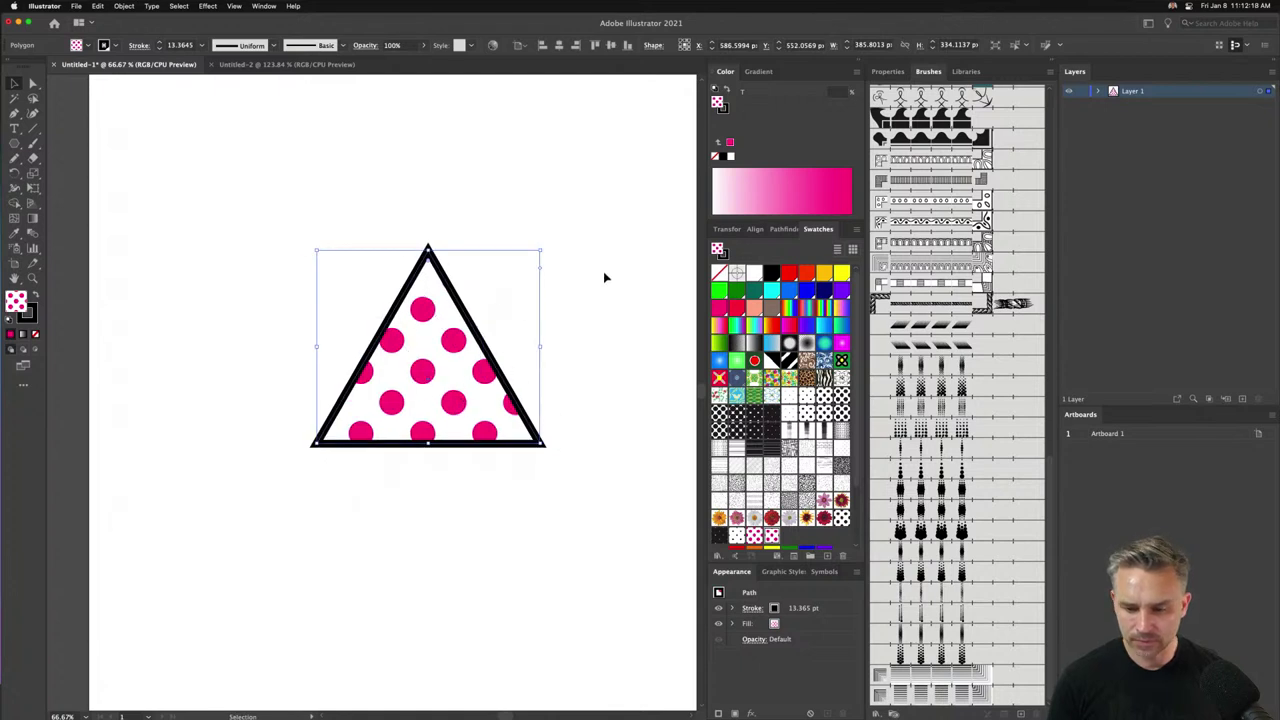
pyautogui.click(771, 273)
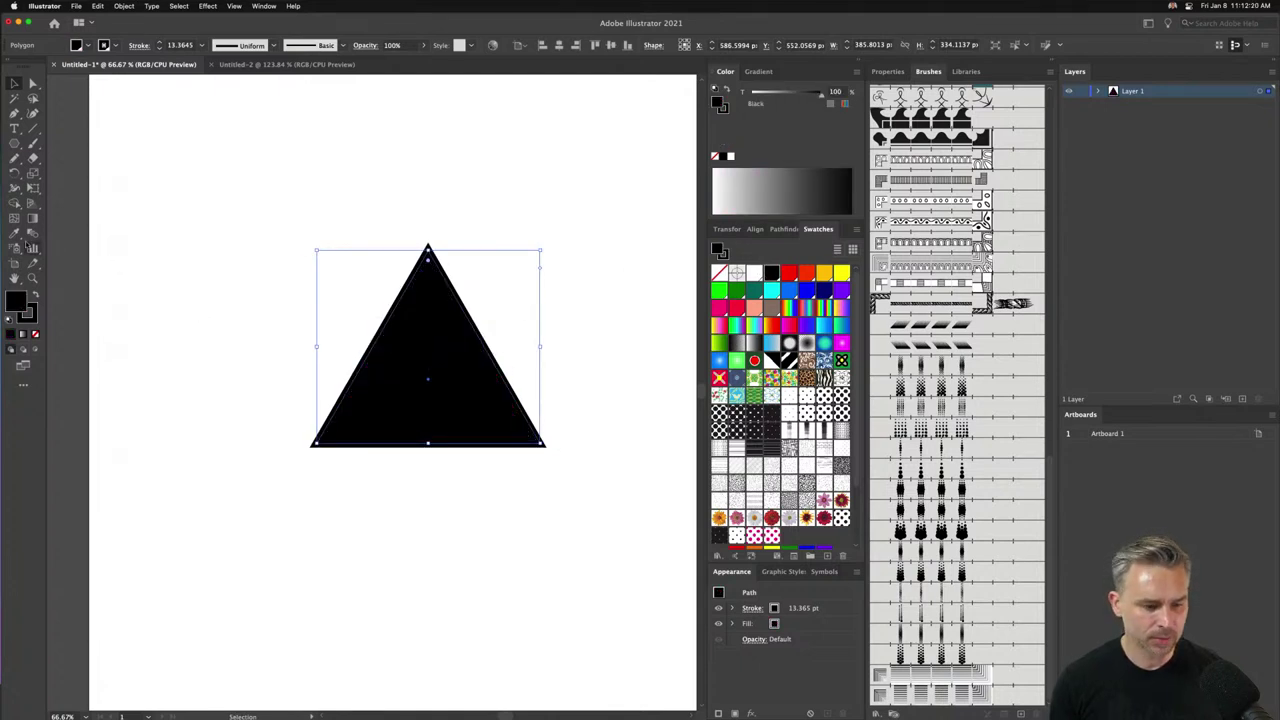
pyautogui.click(14, 203)
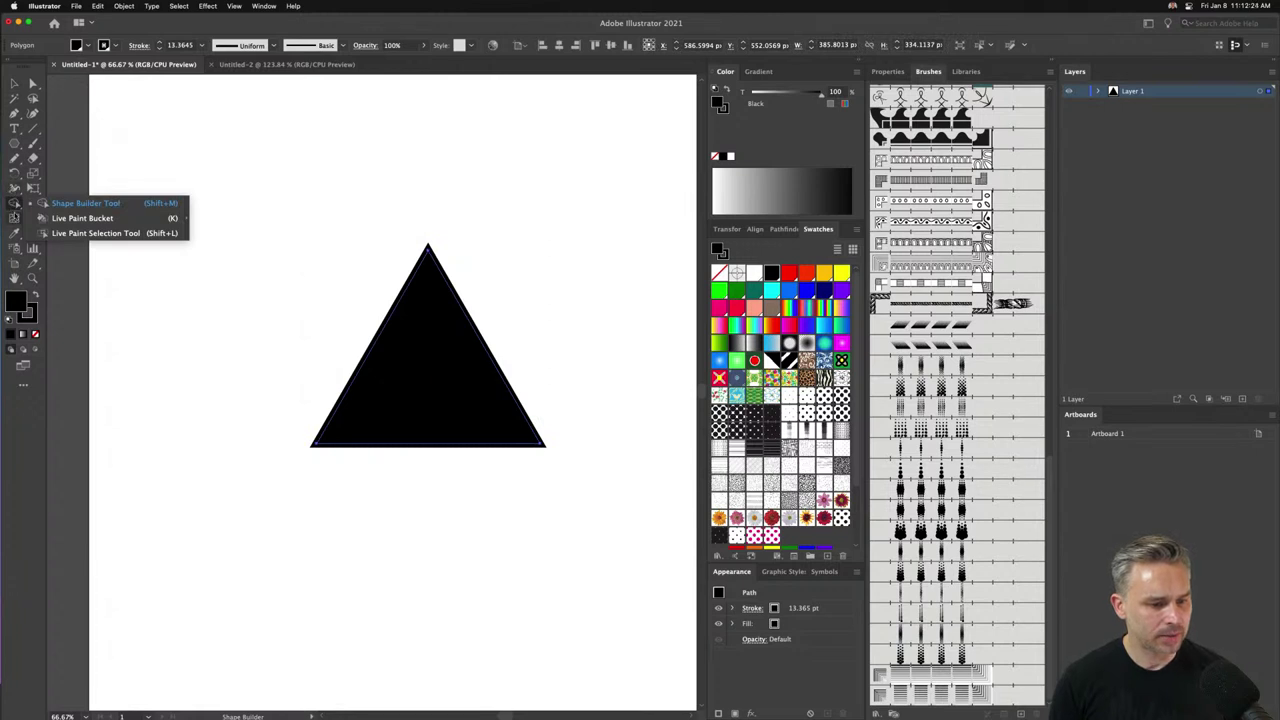
pyautogui.click(14, 143)
pyautogui.click(15, 158)
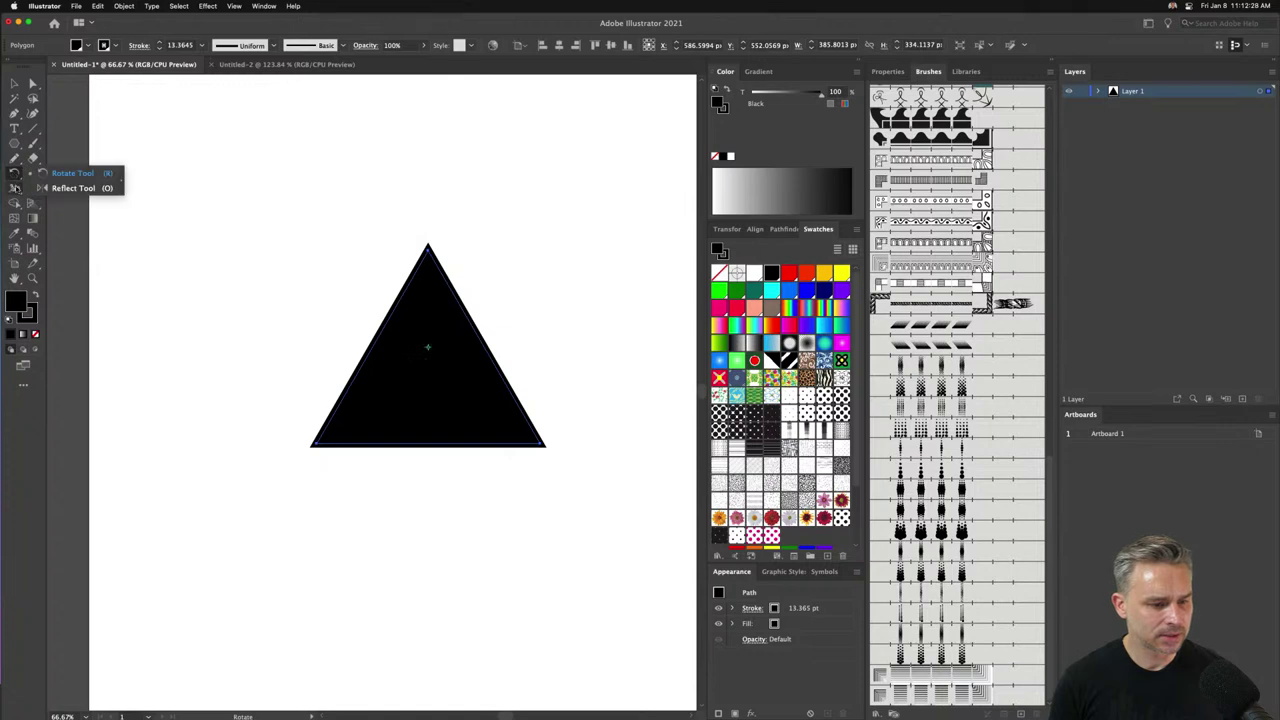
# Select the Warp tool, test it on the triangle's base and undo the distortion.
pyautogui.click(15, 188)
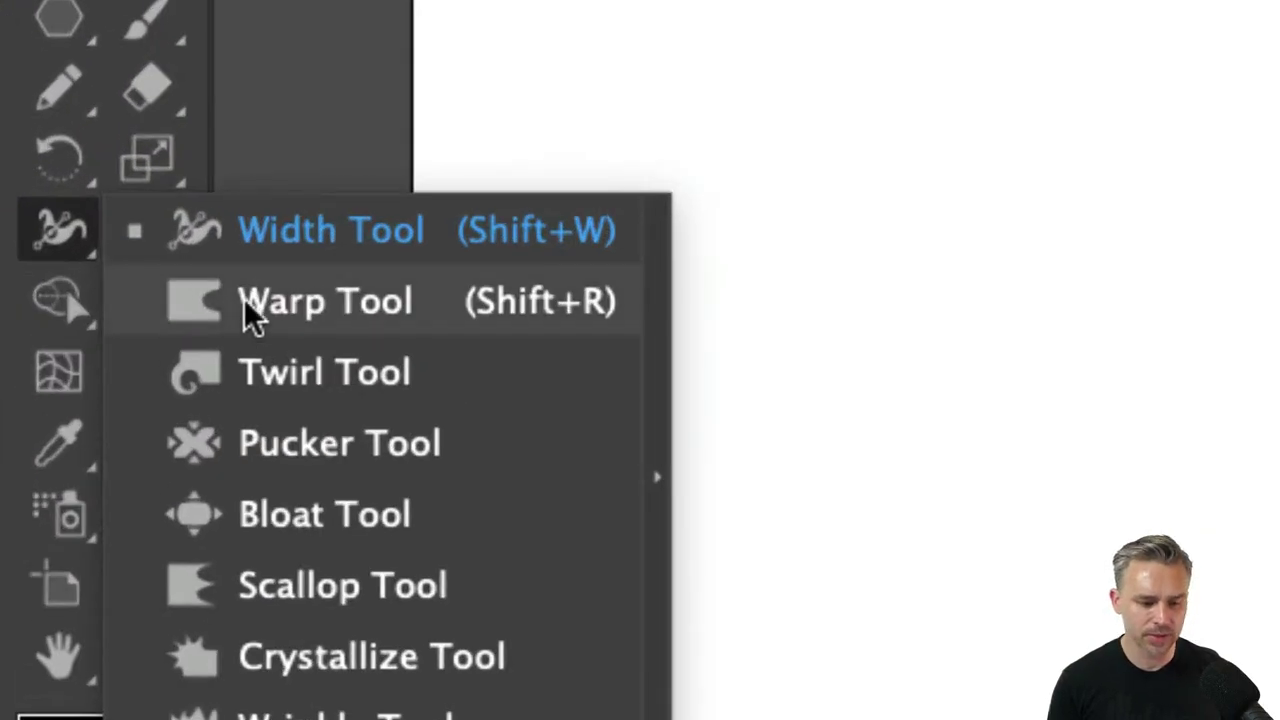
pyautogui.click(244, 298)
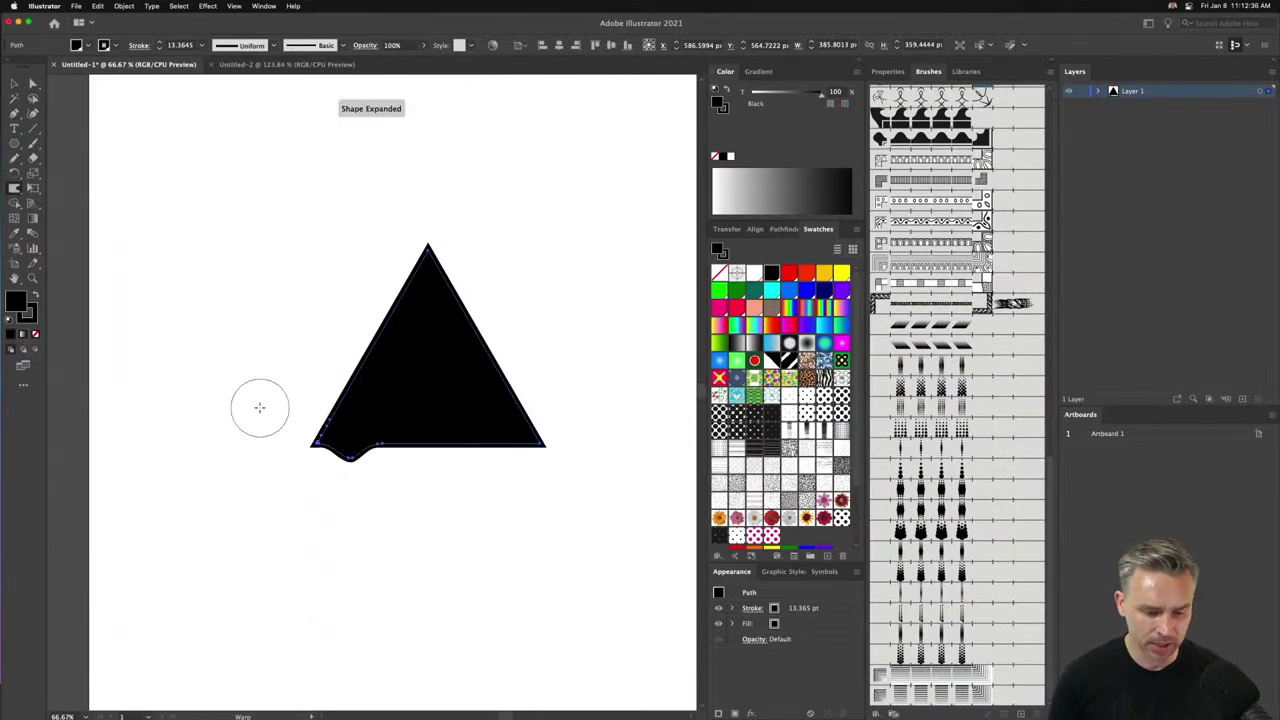
pyautogui.press('super+z')
# Set the Warp tool's brush to 50 px wide and 50 px high with 80% intensity.
pyautogui.doubleClick(14, 188)
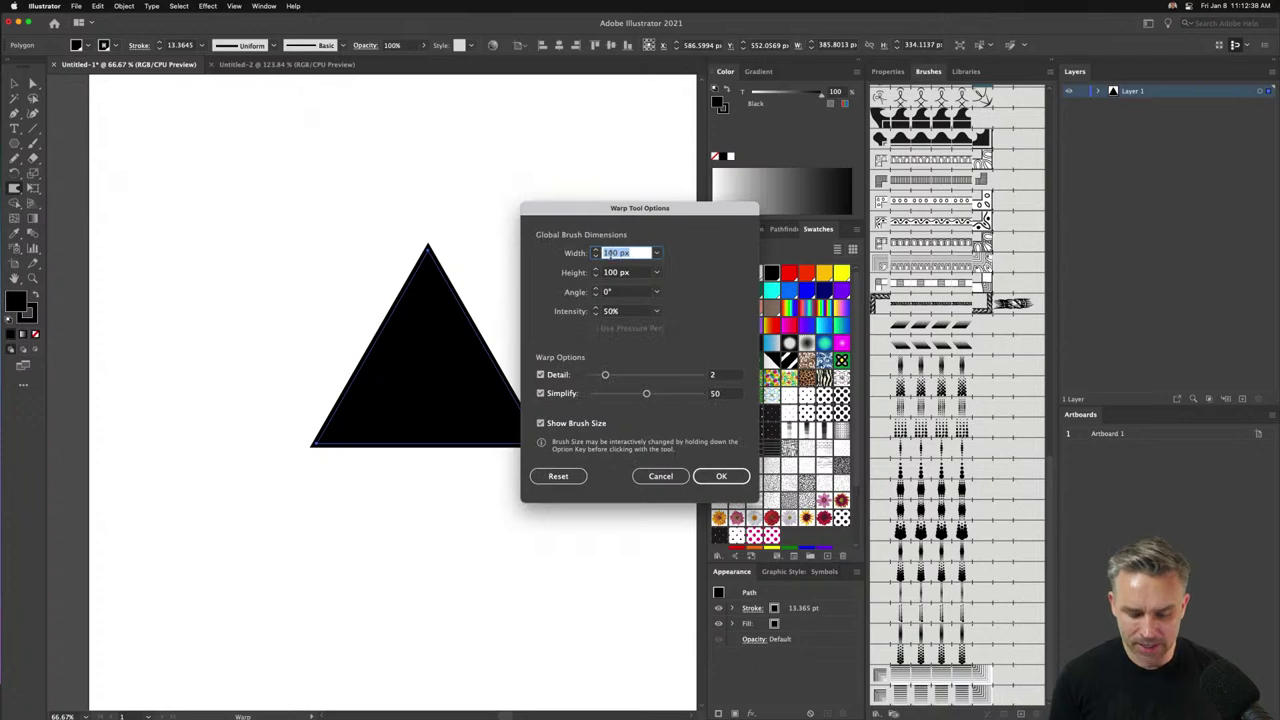
pyautogui.write('50')
pyautogui.press('Tab')
pyautogui.write('50')
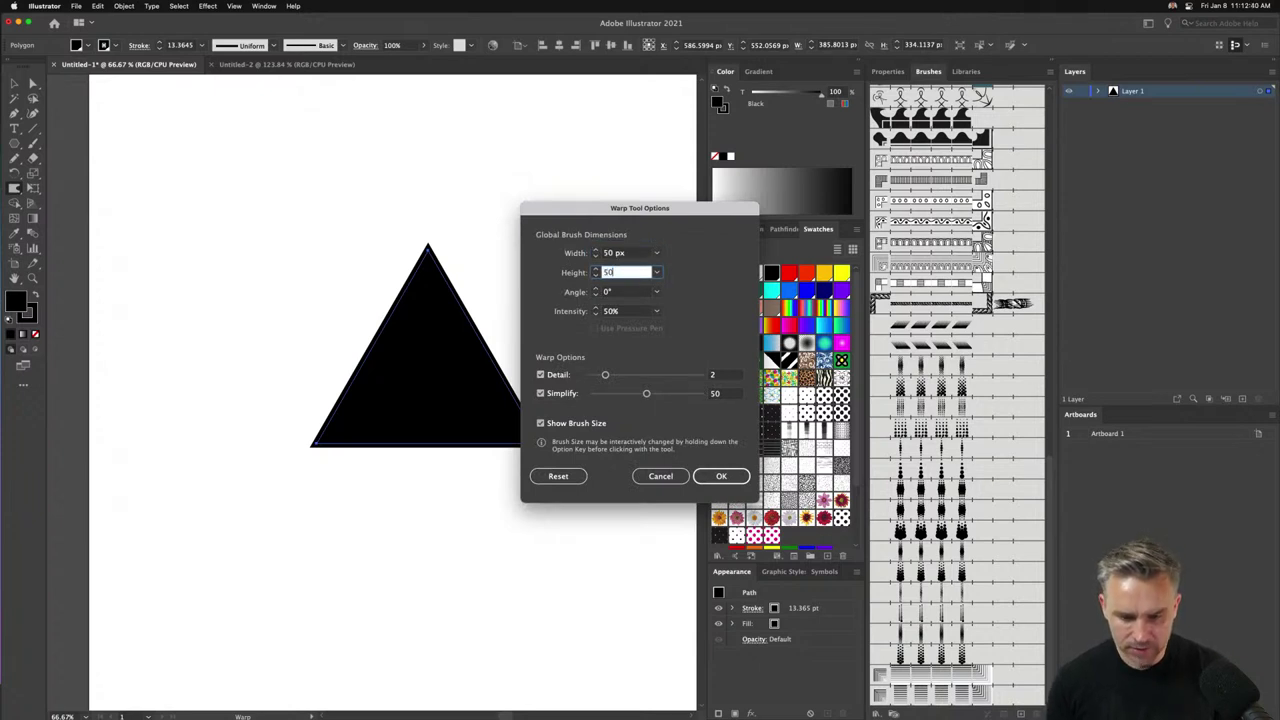
pyautogui.press('Tab')
pyautogui.press('Tab')
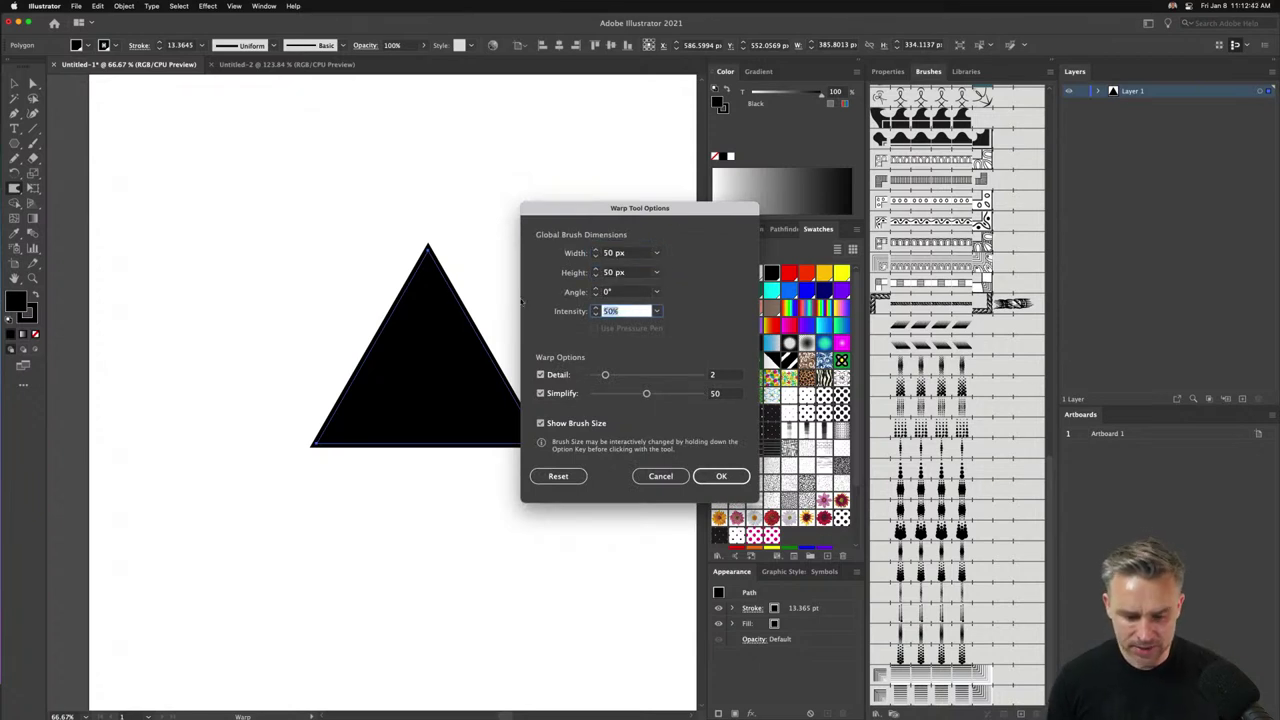
pyautogui.write('80')
pyautogui.press('Return')
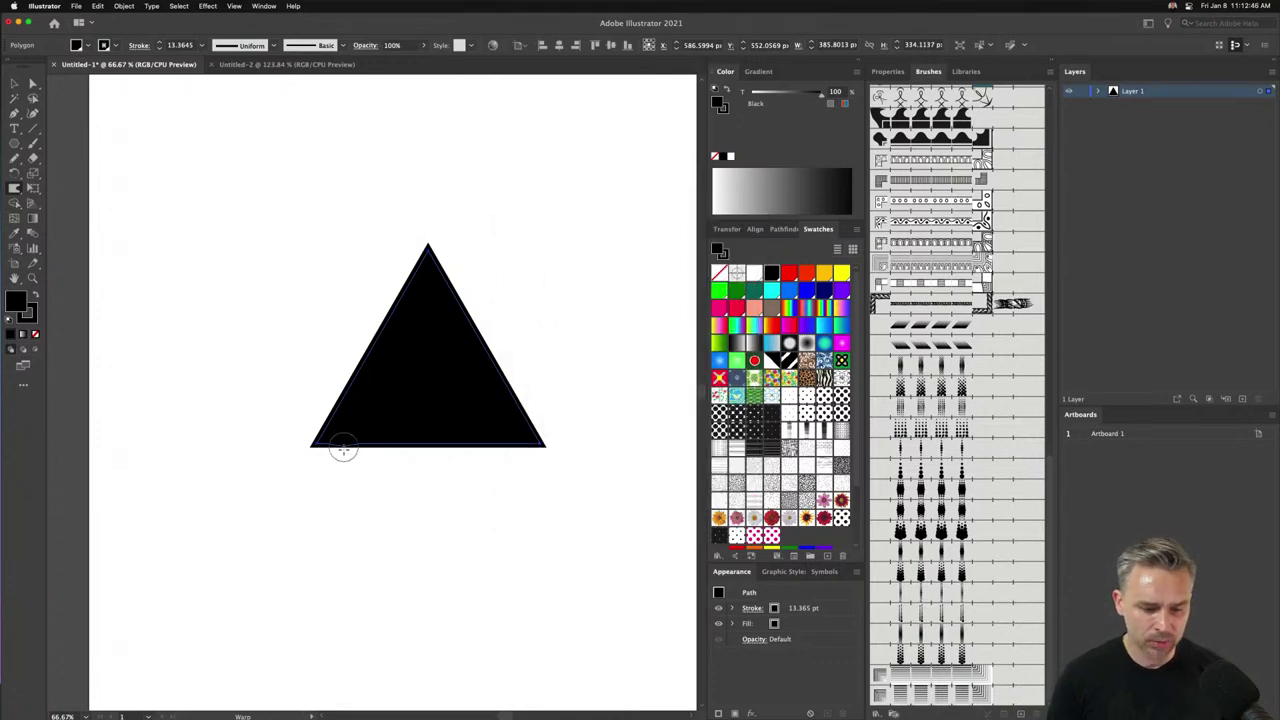
# Try pulling a drip down from the triangle's base with the Warp tool, and undo both strokes.
pyautogui.moveTo(343, 447); pyautogui.dragTo(343, 695)
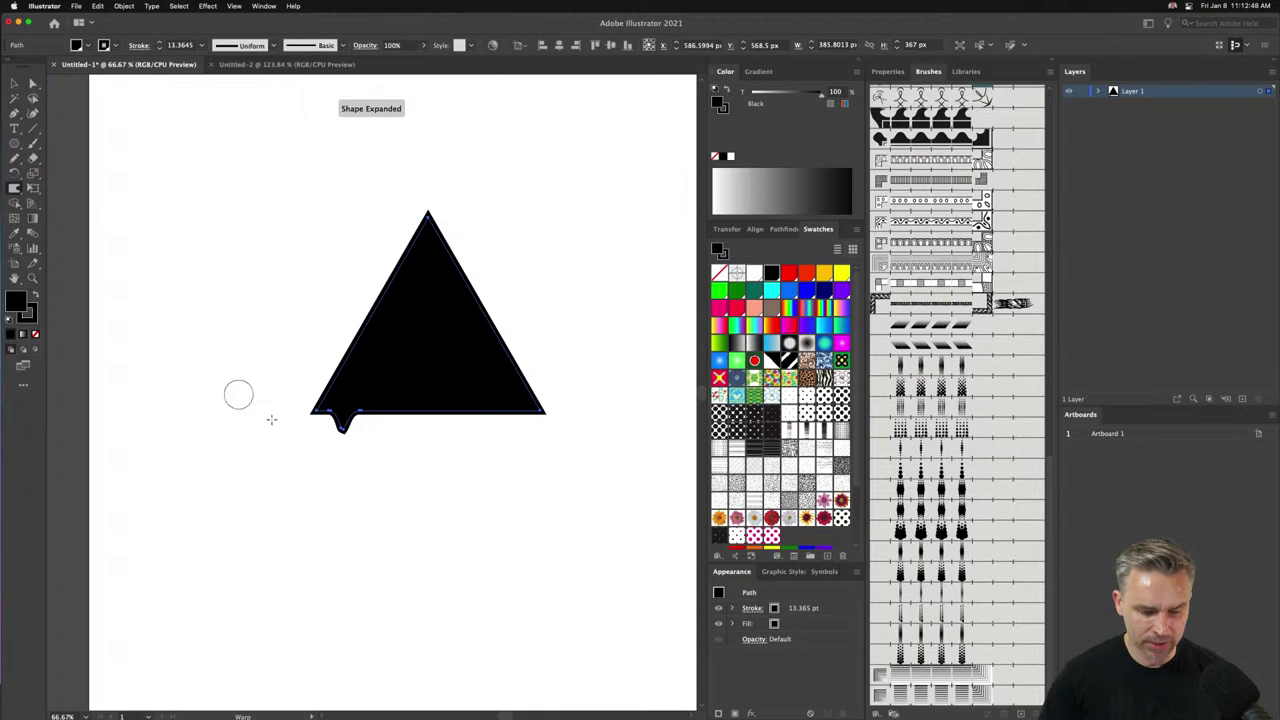
pyautogui.moveTo(343, 425); pyautogui.dragTo(323, 551)
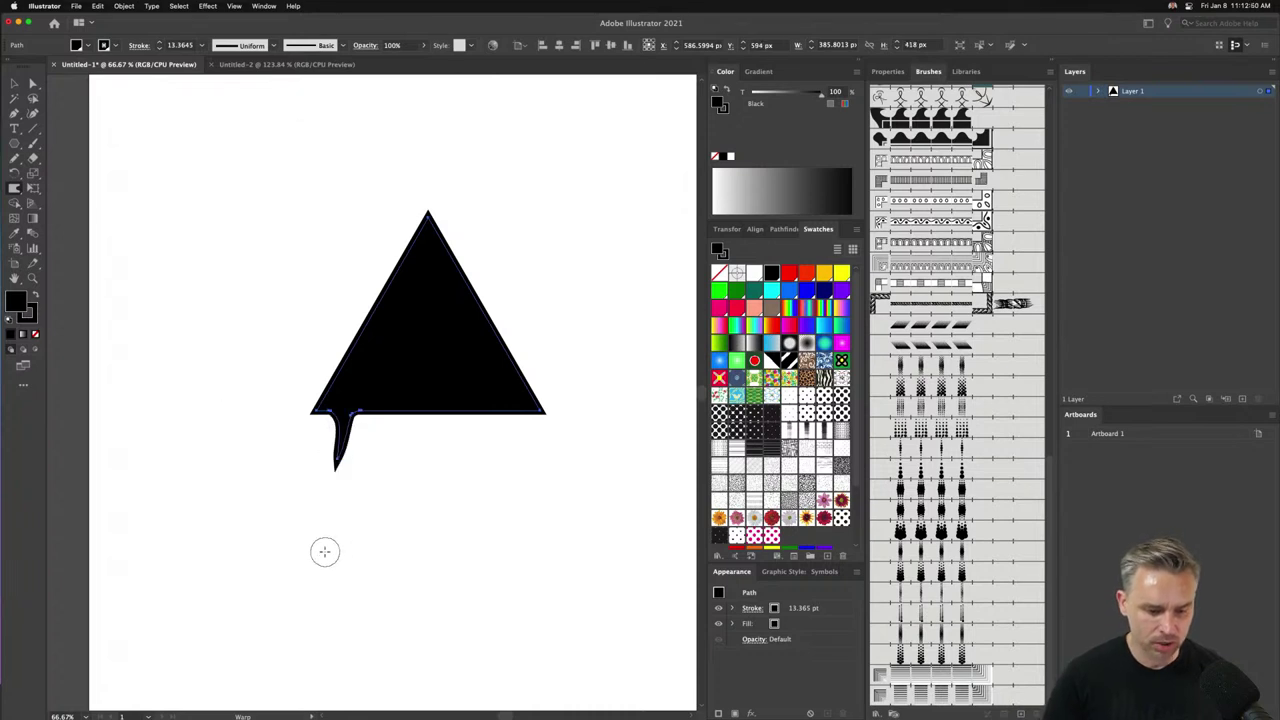
pyautogui.press('v')
pyautogui.press('super+z')
pyautogui.press('super+z')
# Set the Warp tool's intensity to 100%.
pyautogui.doubleClick(14, 188)
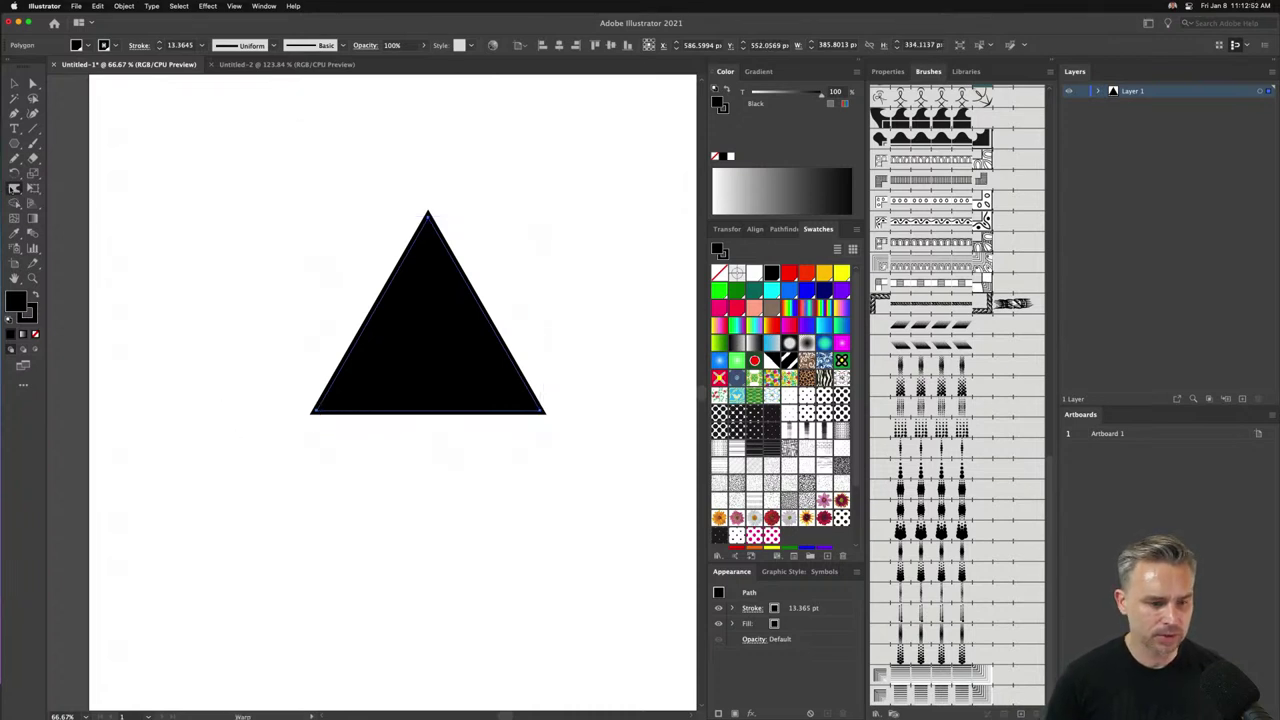
pyautogui.click(583, 311)
pyautogui.write('100')
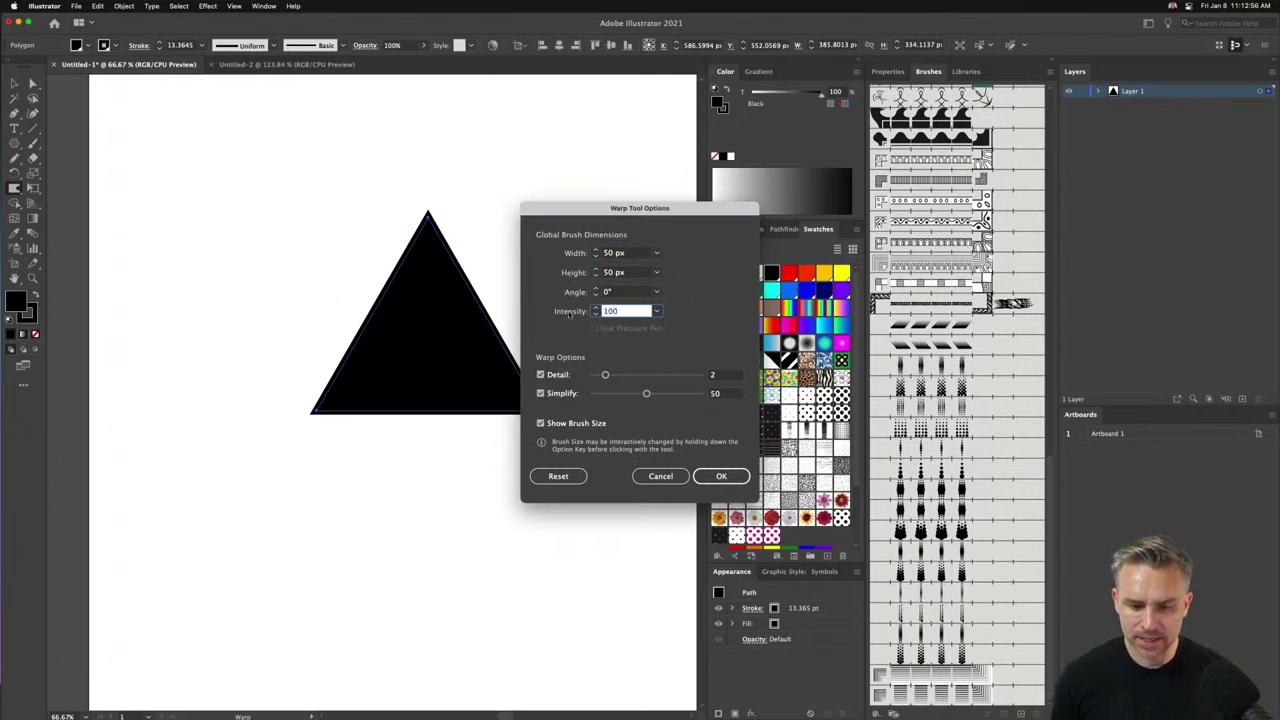
pyautogui.press('Return')
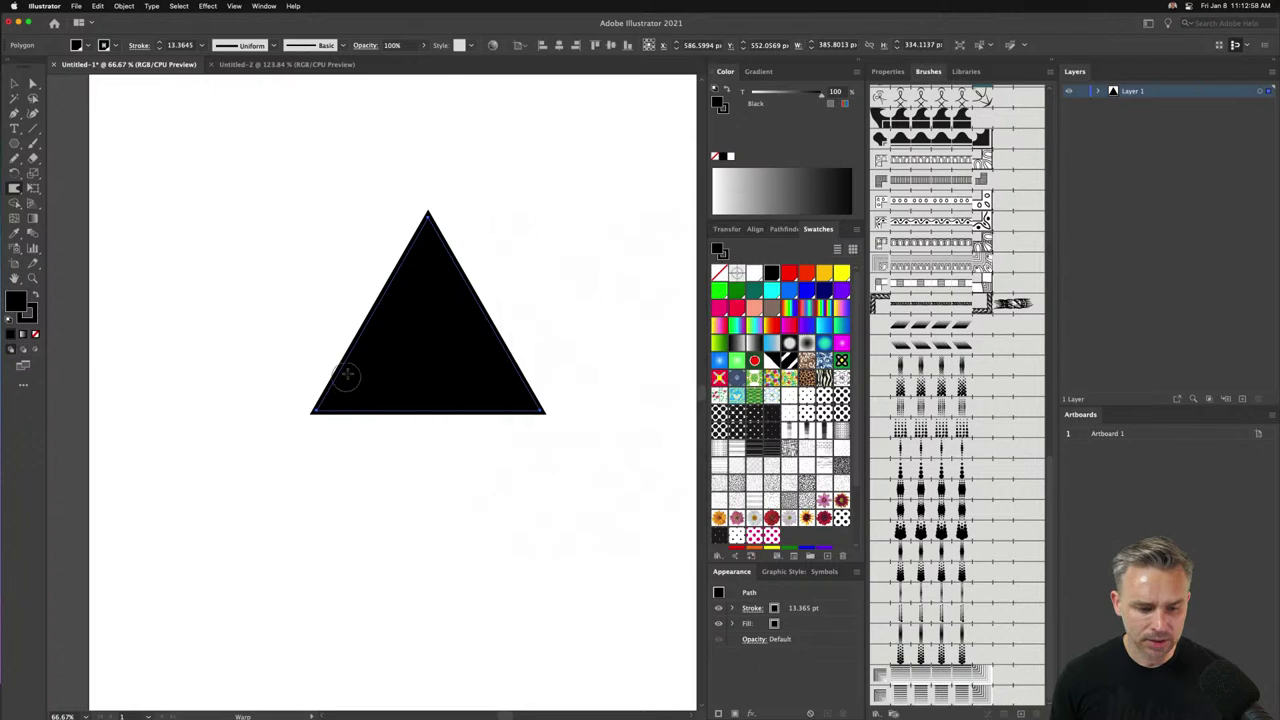
# Test a long downward warp on the triangle, undo it and remove the triangle's stroke.
pyautogui.moveTo(345, 394); pyautogui.dragTo(349, 663)
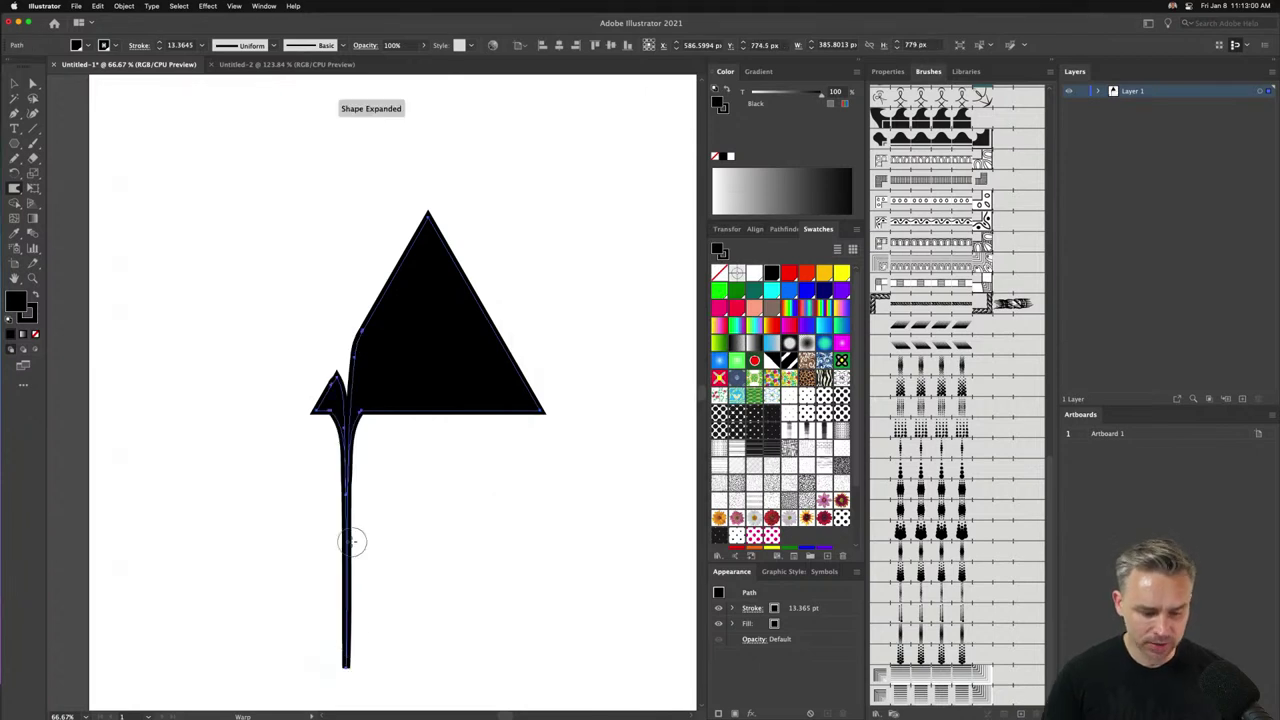
pyautogui.press('super+z')
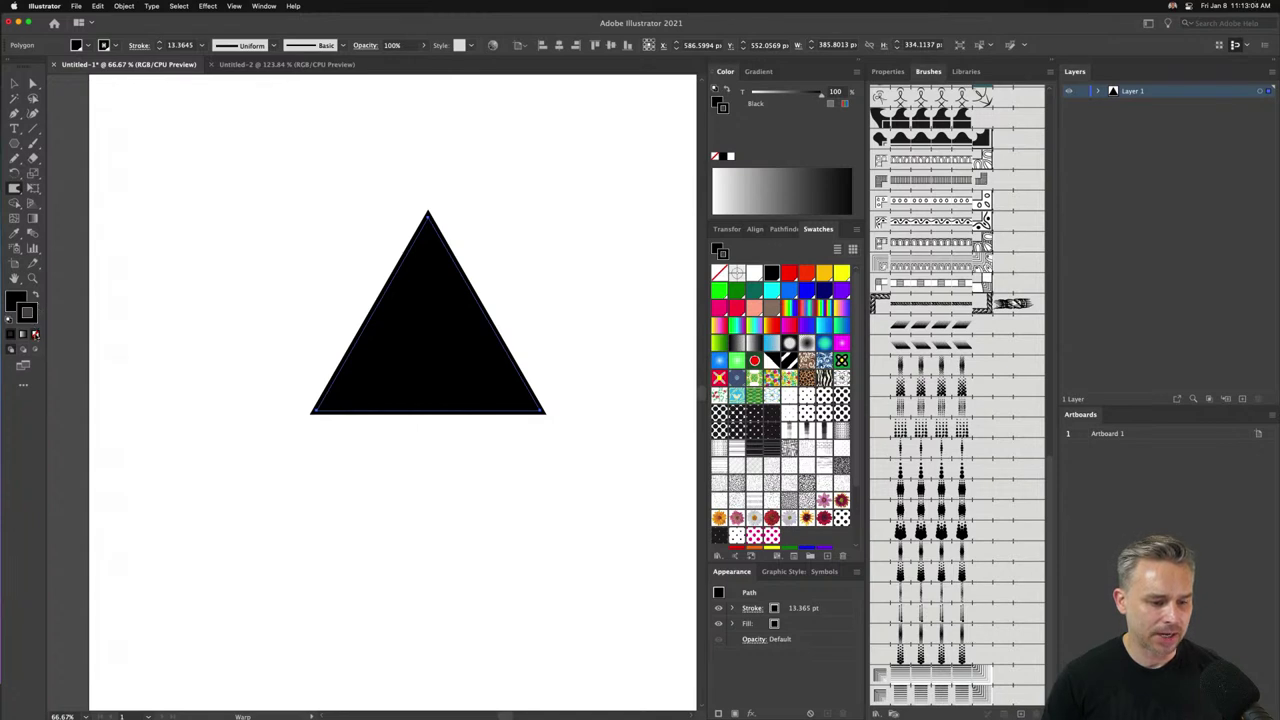
pyautogui.press('/')
pyautogui.press('v')
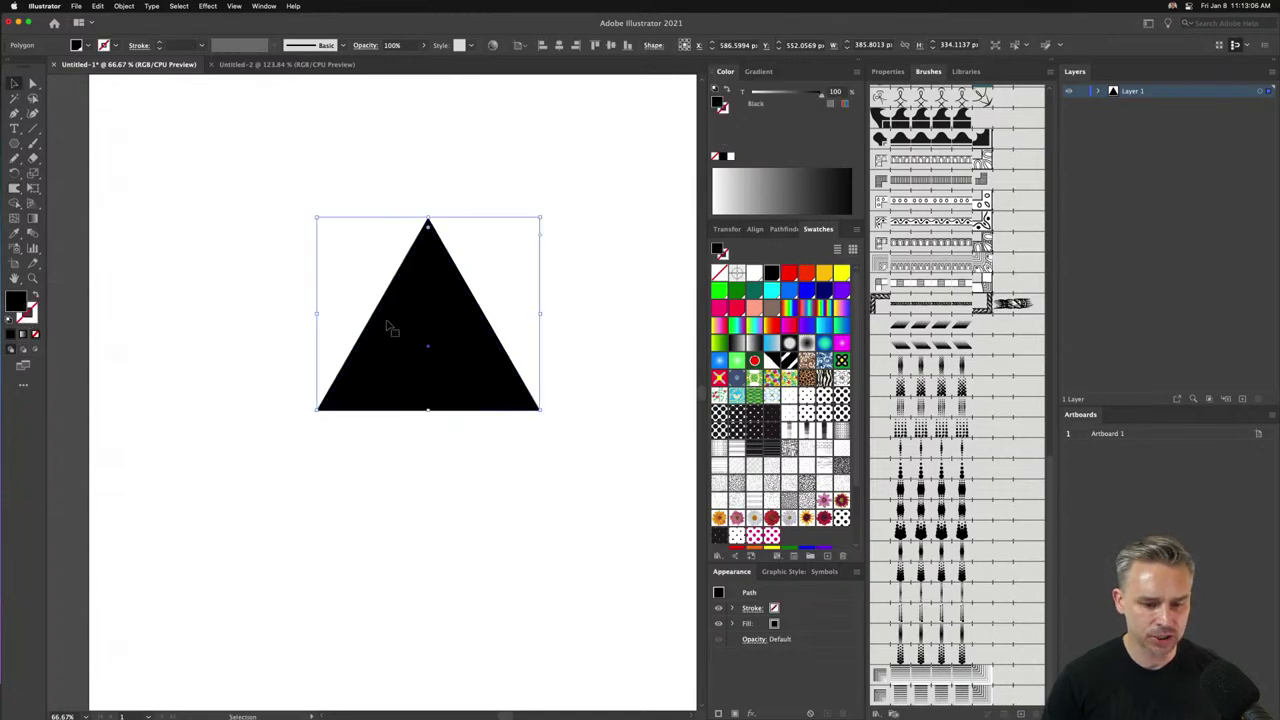
# Warp five drips of varying length down from the triangle's base and pull notches into both sloping sides.
pyautogui.click(14, 188)
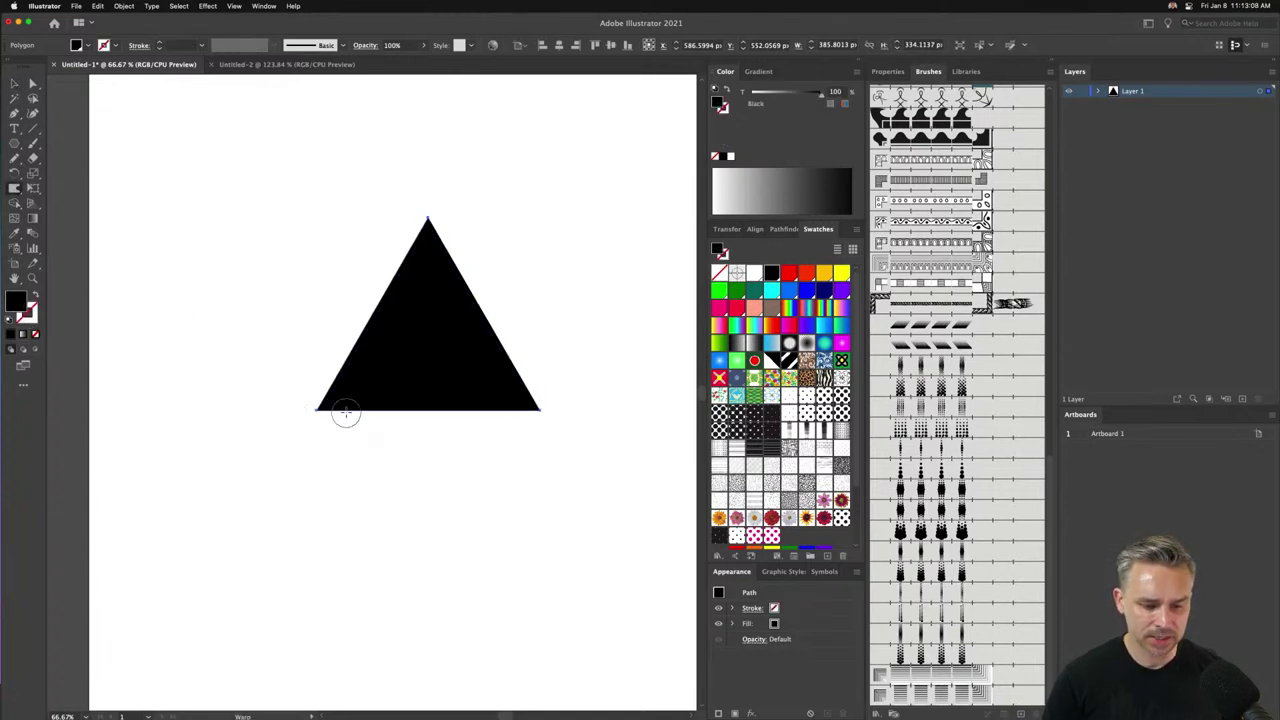
pyautogui.moveTo(346, 414); pyautogui.dragTo(346, 590)
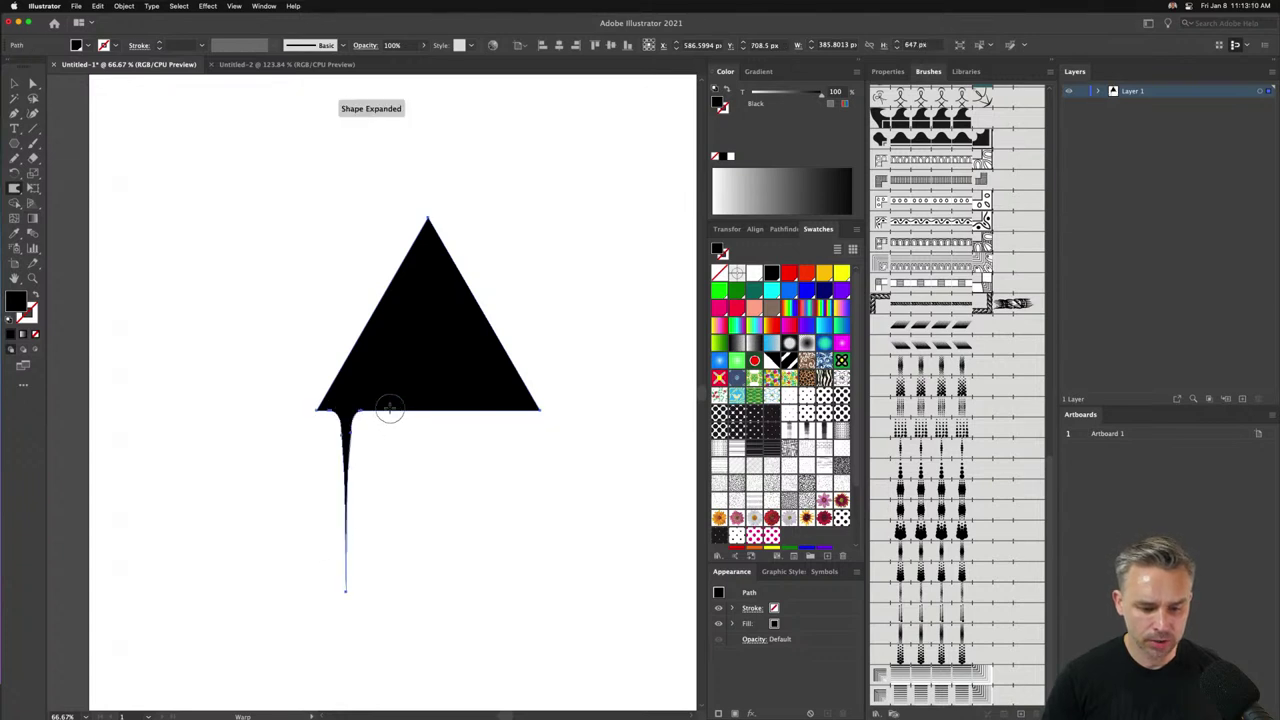
pyautogui.moveTo(389, 413); pyautogui.dragTo(390, 640)
pyautogui.moveTo(377, 305); pyautogui.dragTo(380, 398)
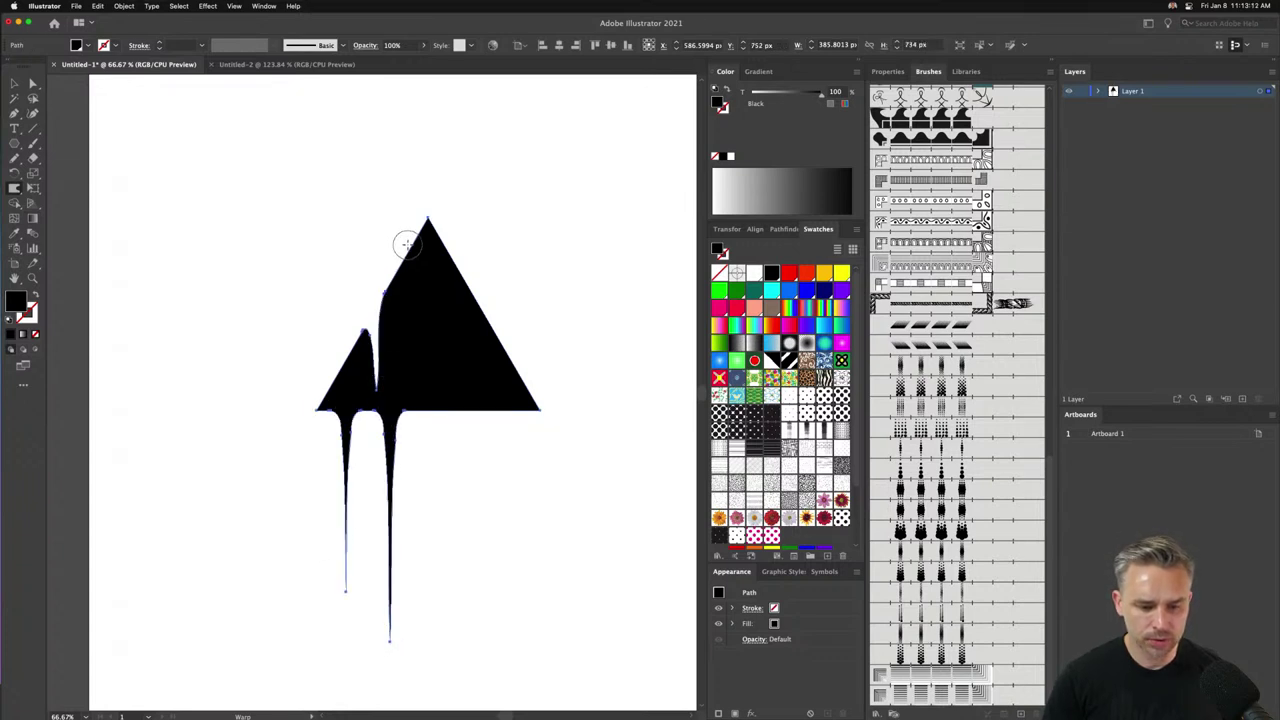
pyautogui.moveTo(400, 250); pyautogui.dragTo(400, 328)
pyautogui.moveTo(423, 380); pyautogui.dragTo(423, 566)
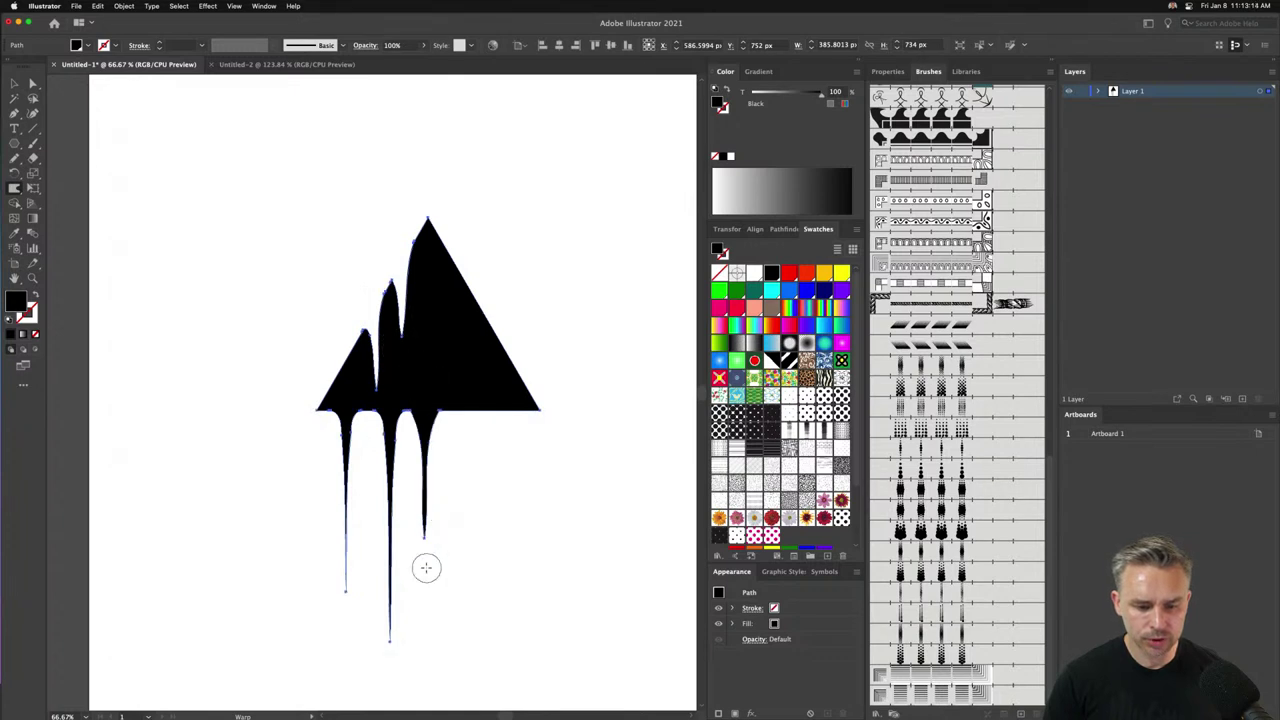
pyautogui.moveTo(500, 429)
pyautogui.mouseDown()
pyautogui.moveTo(457, 434)
pyautogui.moveTo(477, 429)
pyautogui.moveTo(472, 642)
pyautogui.mouseUp()
pyautogui.moveTo(508, 418); pyautogui.dragTo(508, 512)
pyautogui.moveTo(498, 364)
pyautogui.mouseDown()
pyautogui.moveTo(493, 324)
pyautogui.moveTo(492, 373)
pyautogui.moveTo(459, 341)
pyautogui.mouseUp()
# Copy the dripping triangle, switch to Photoshop and paste it into the Instagram x2 document as a shape layer.
pyautogui.press('v')
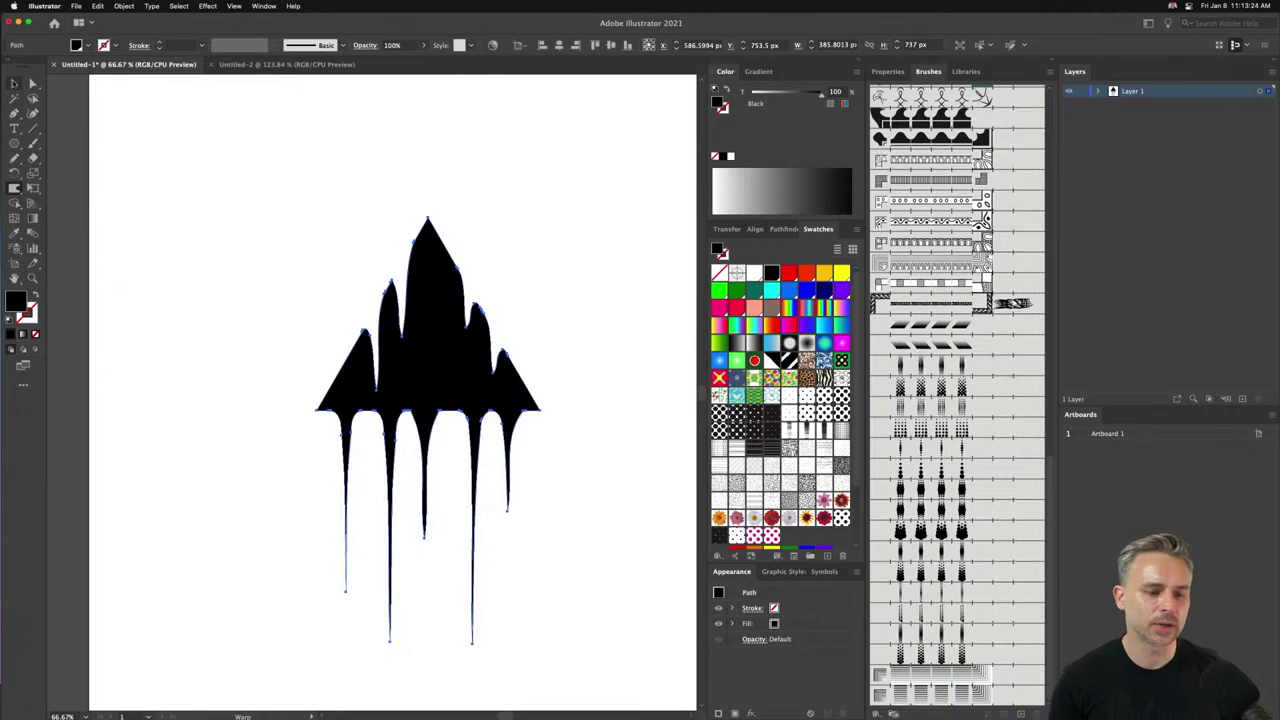
pyautogui.click(251, 261)
pyautogui.moveTo(430, 352); pyautogui.dragTo(447, 302)
pyautogui.press('a')
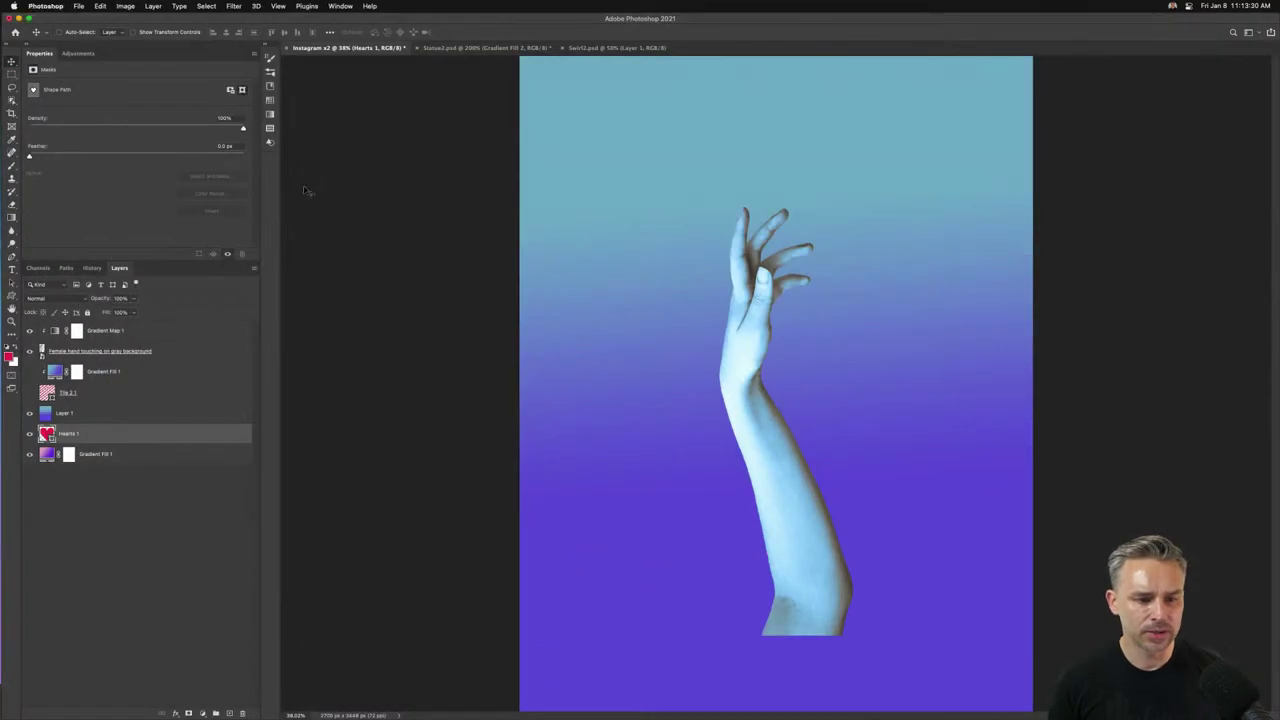
pyautogui.press('super+v')
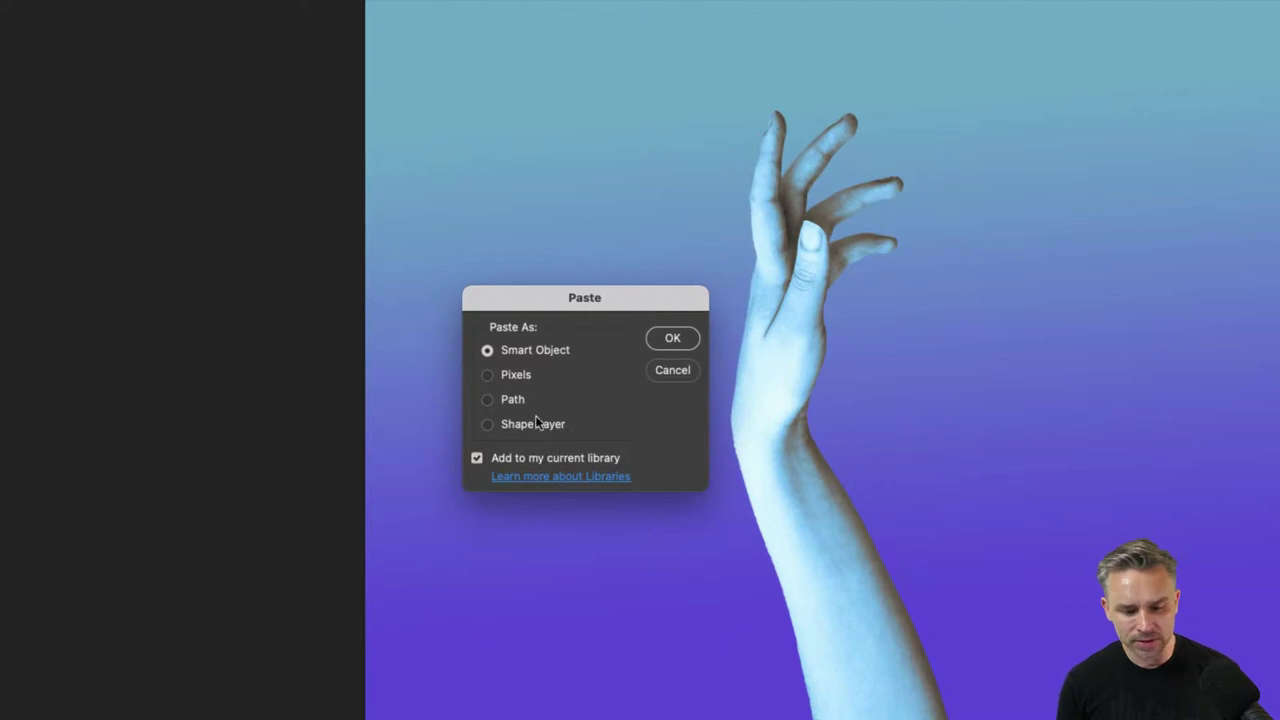
pyautogui.click(606, 381)
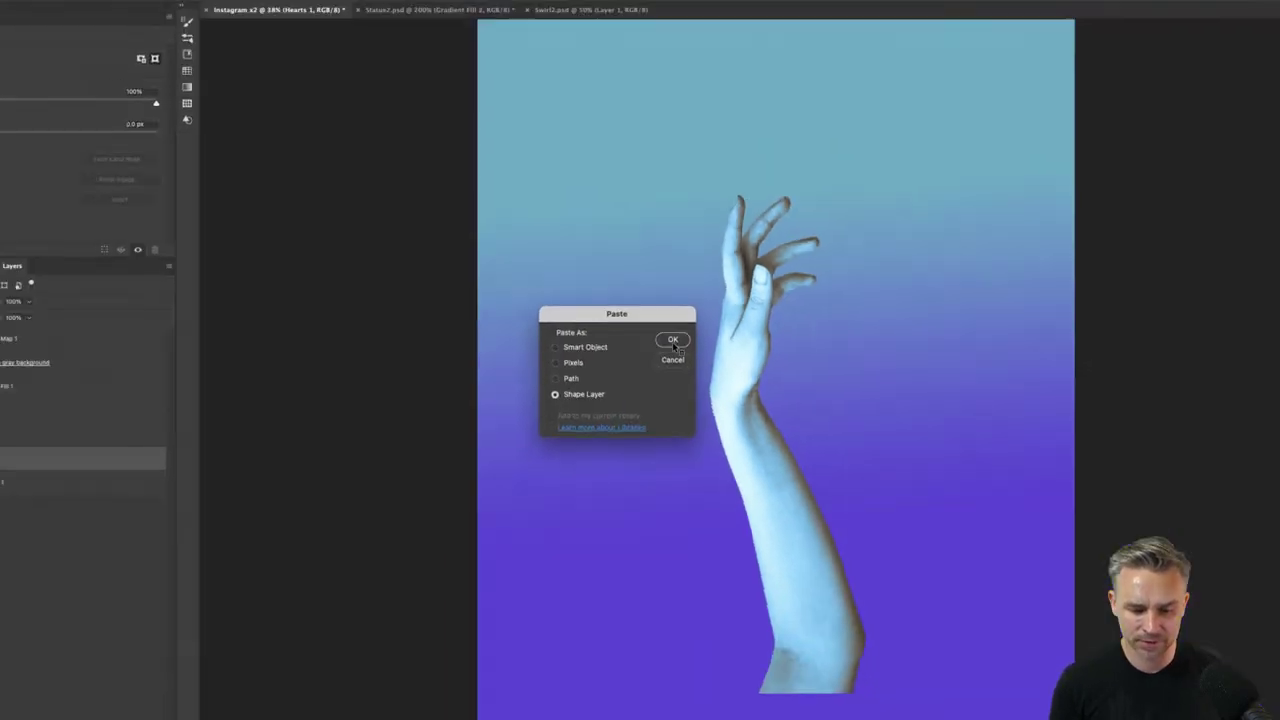
pyautogui.click(673, 338)
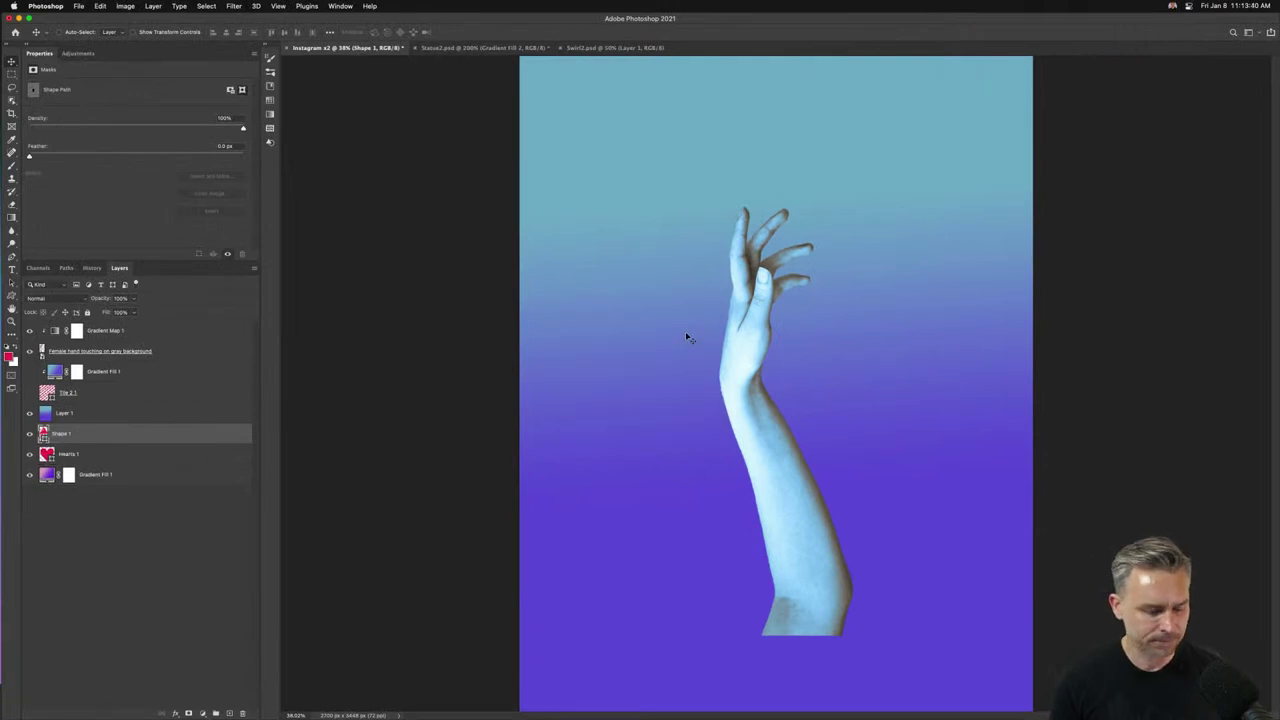
# Bring the pasted shape layer to the top of the layer stack and place the dripping triangle left of the hand.
pyautogui.moveTo(89, 438); pyautogui.dragTo(90, 330)
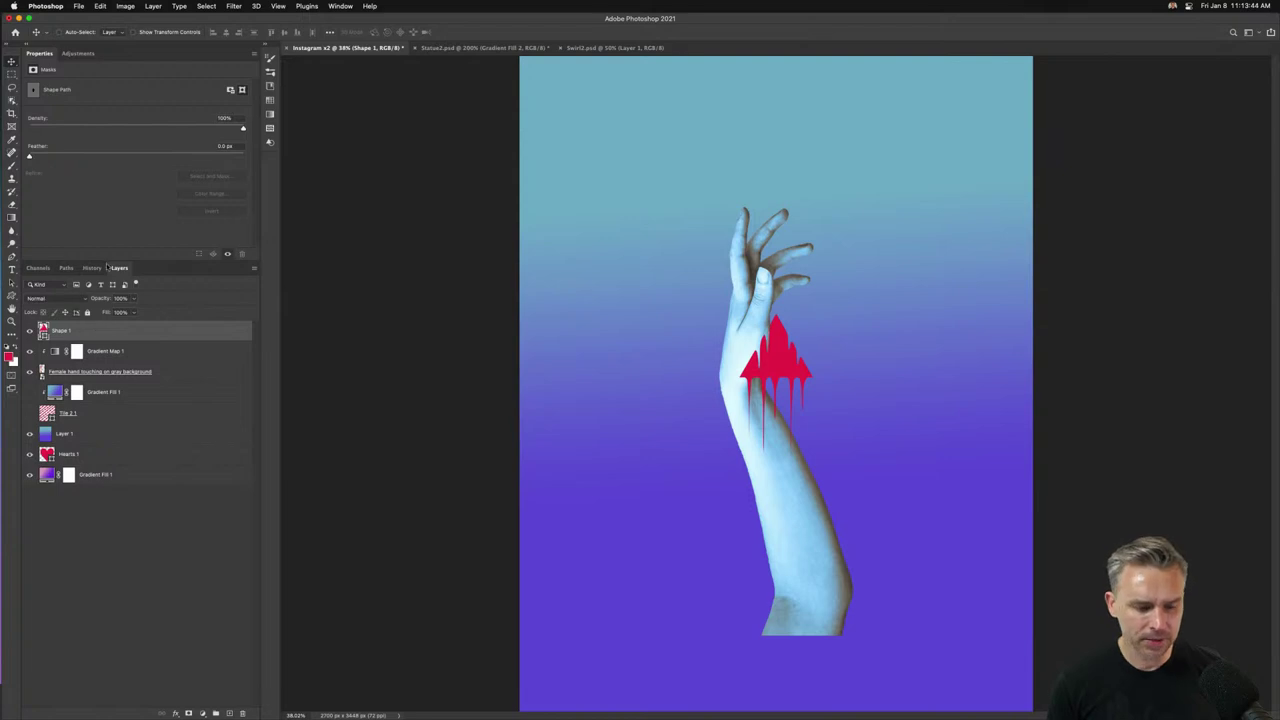
pyautogui.moveTo(831, 374); pyautogui.dragTo(712, 305)
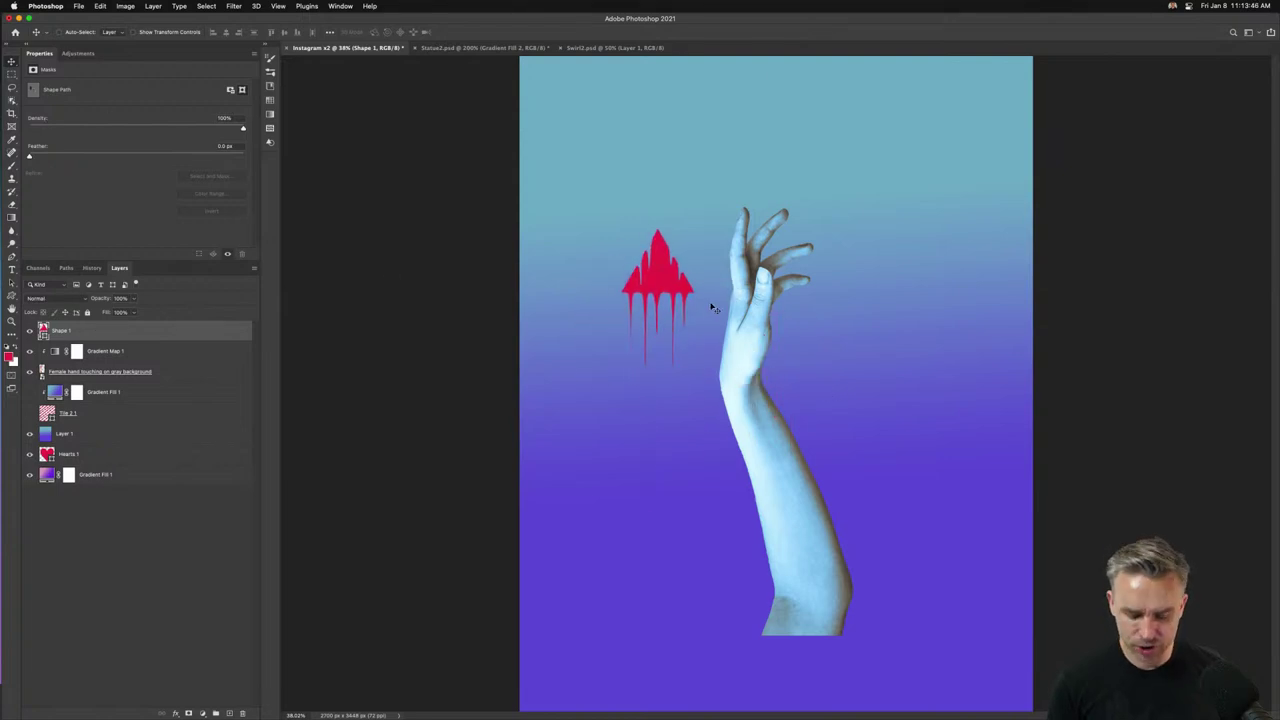
# Enlarge the dripping triangle to about 1163 by 2221 px and position it over the hand and forearm.
pyautogui.hotkey('ctrl', 't')
pyautogui.moveTo(696, 369); pyautogui.dragTo(845, 648)
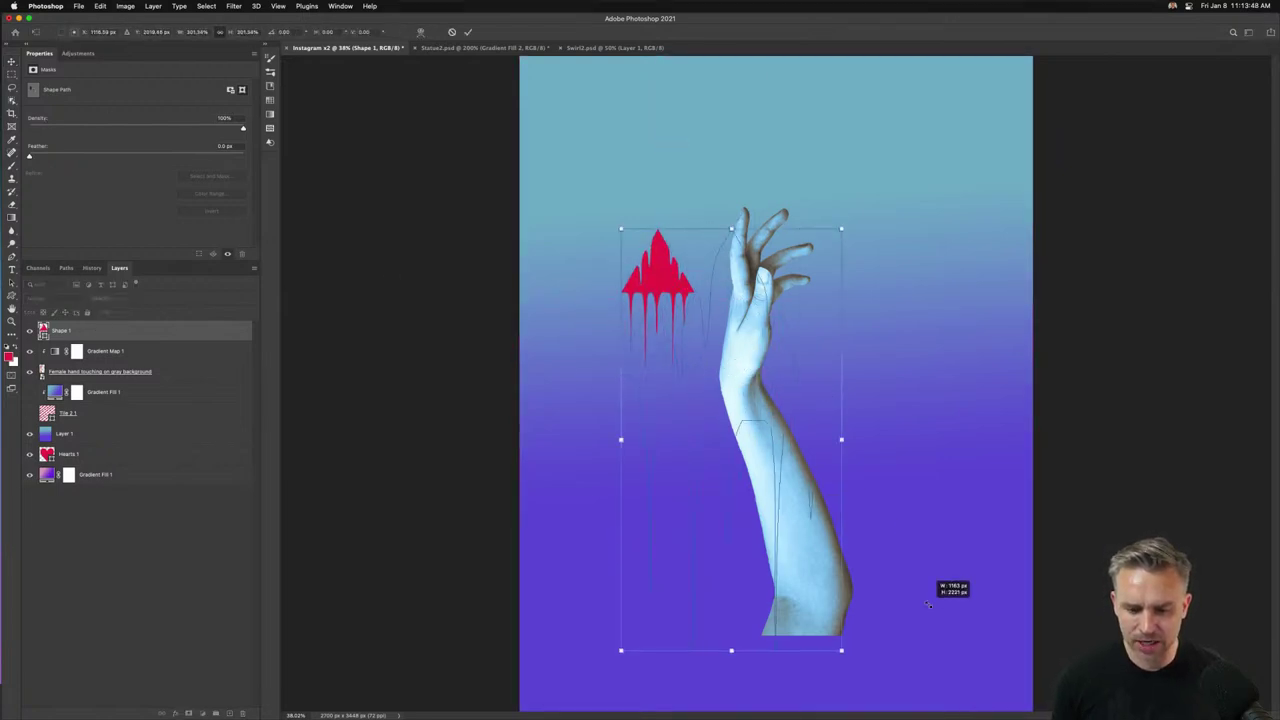
pyautogui.press('Return')
pyautogui.moveTo(735, 378); pyautogui.dragTo(740, 383)
# Define the dripping triangle as a custom shape named Hipster Triangle.
pyautogui.click(11, 284)
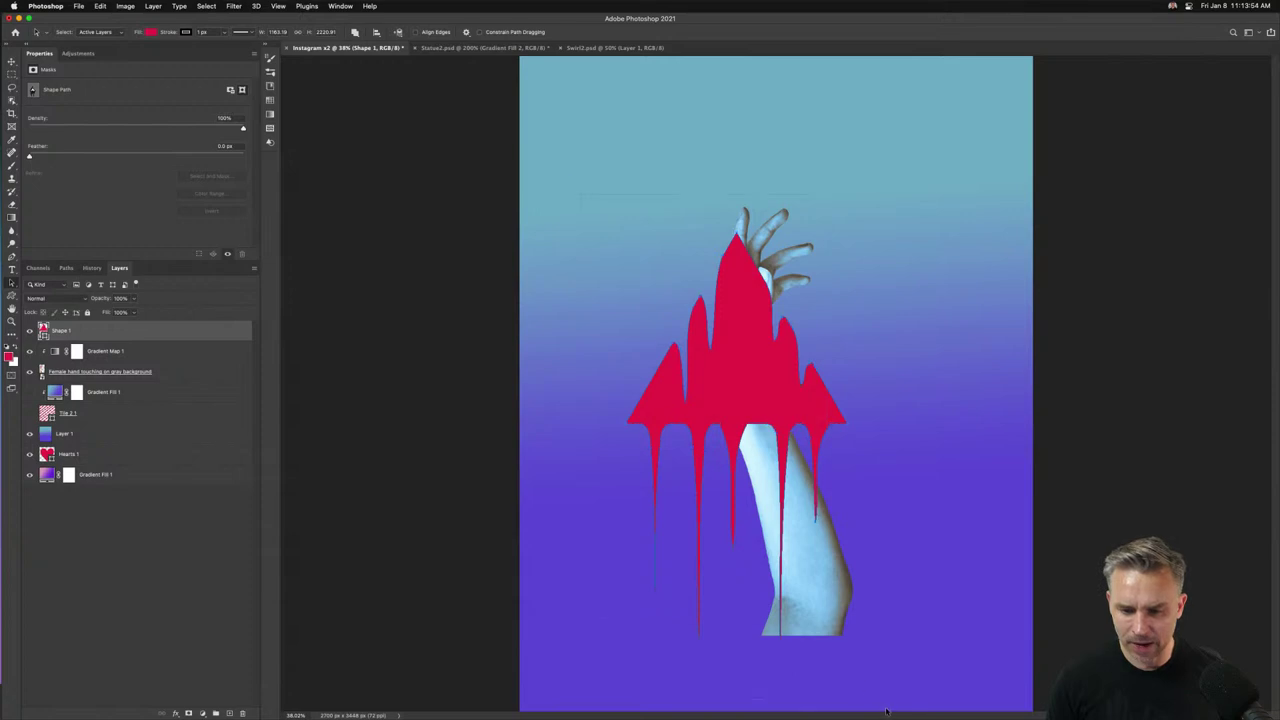
pyautogui.click(98, 6)
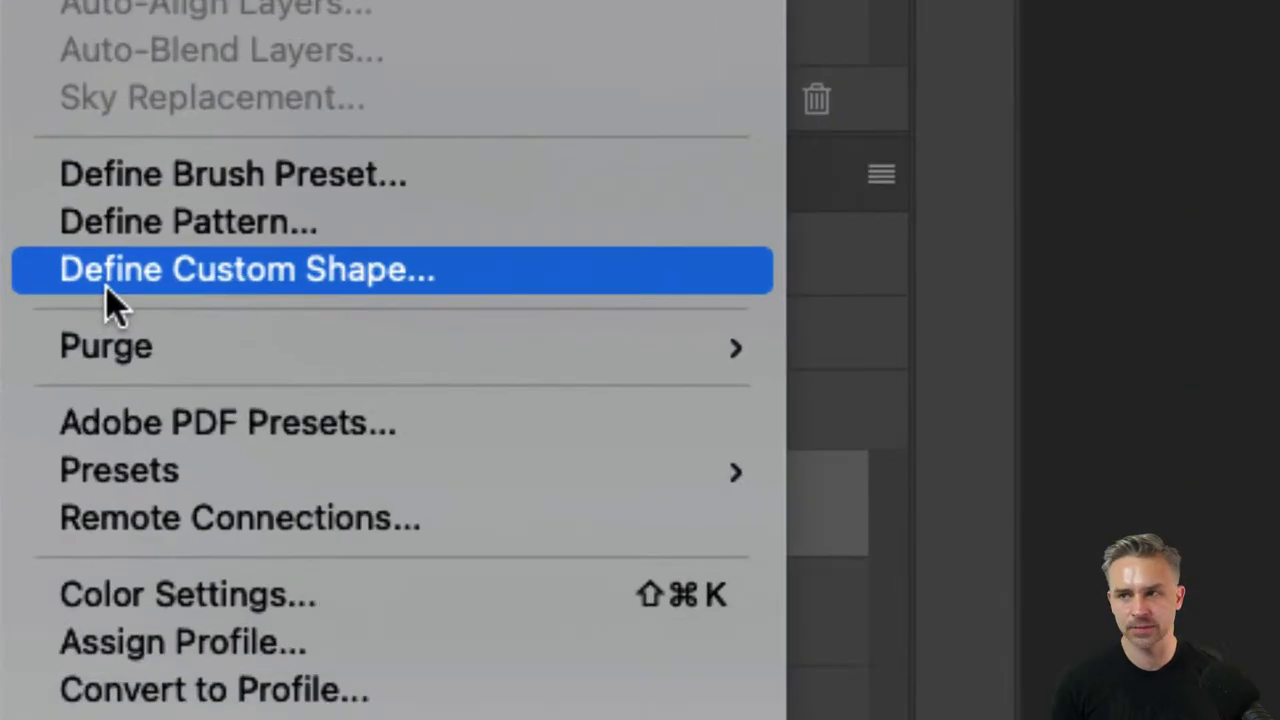
pyautogui.click(110, 286)
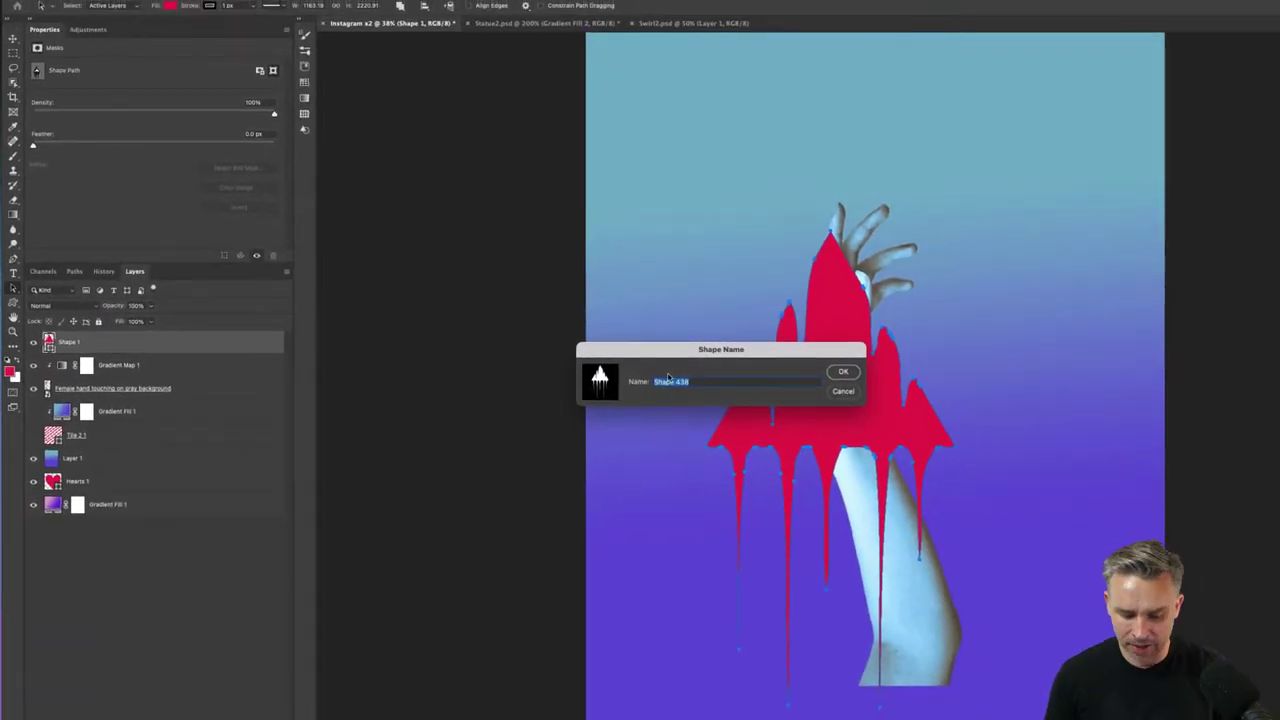
pyautogui.write('T')
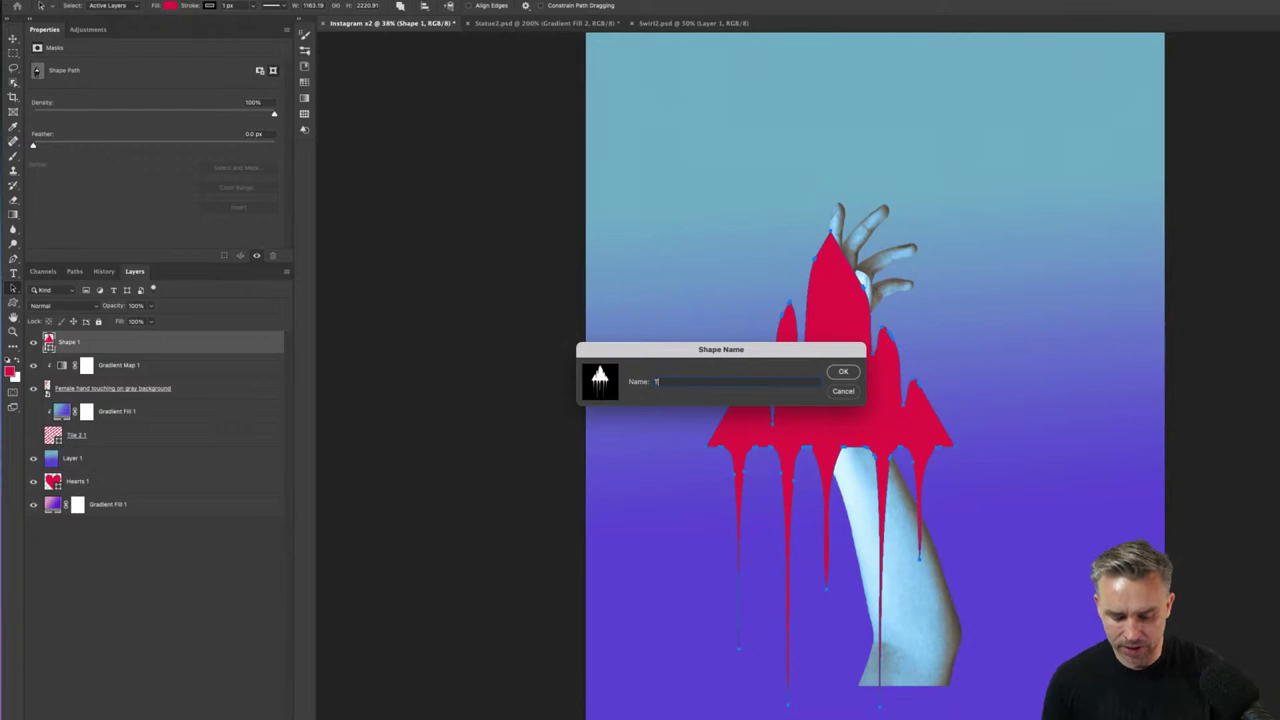
pyautogui.write('rip')
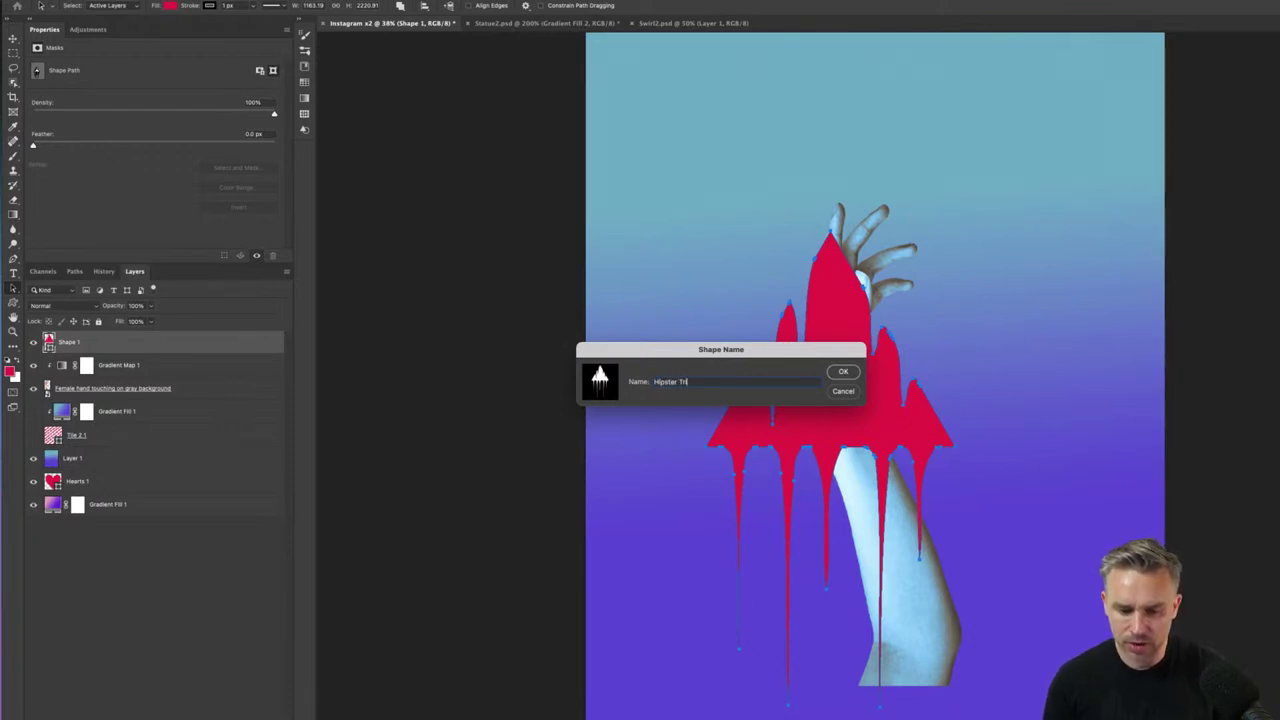
pyautogui.write('le')
pyautogui.press('Return')
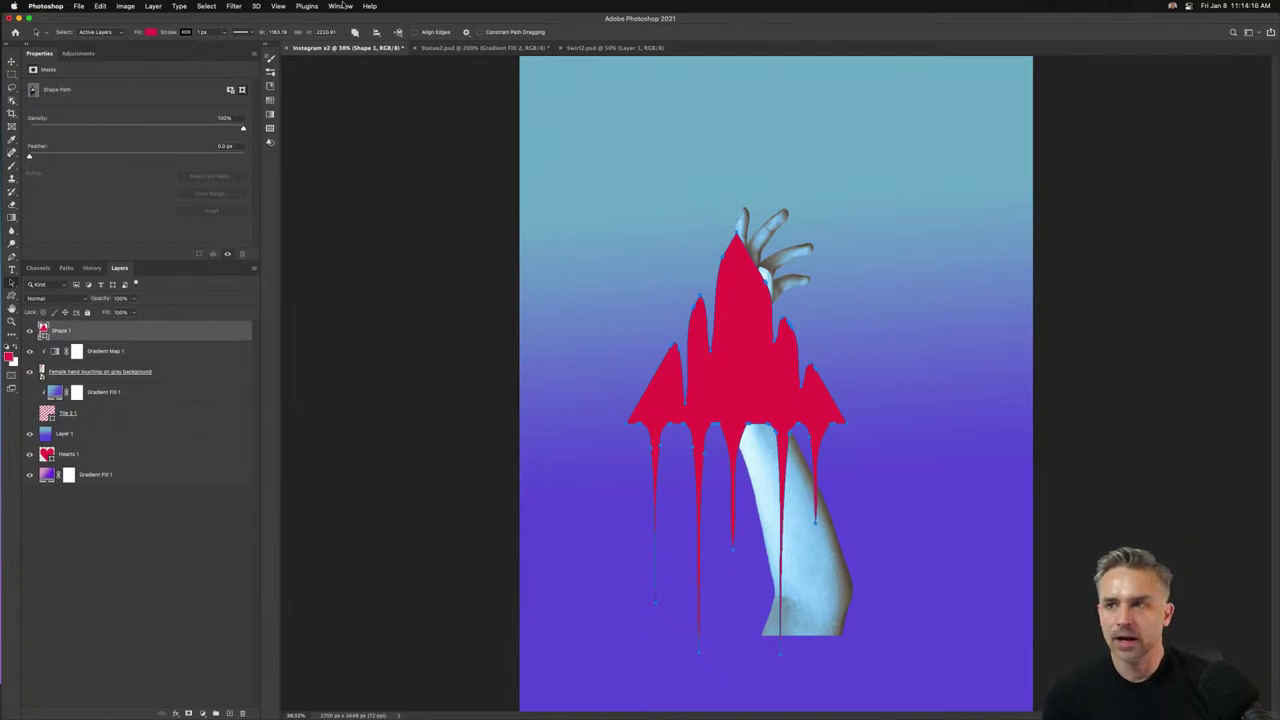
# Check the custom shape among the Shapes presets and browse the libraries, including Adobe 2020 Brand.
pyautogui.press('v')
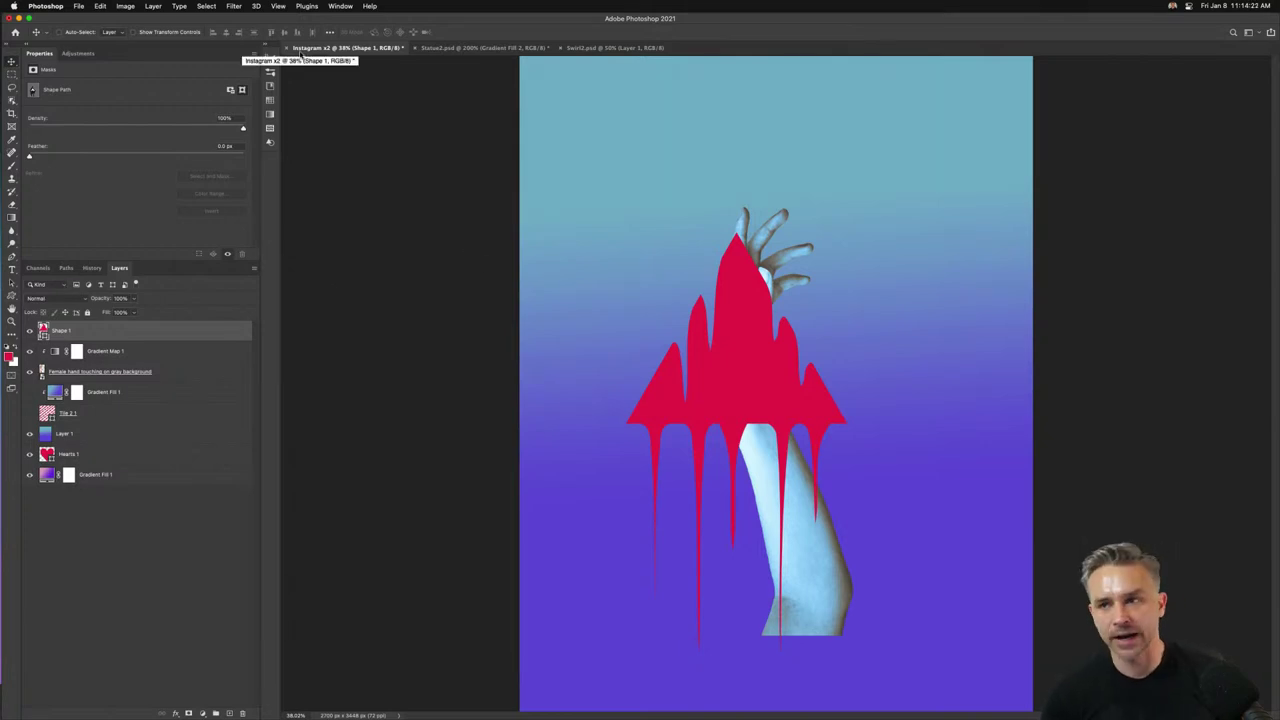
pyautogui.click(263, 46)
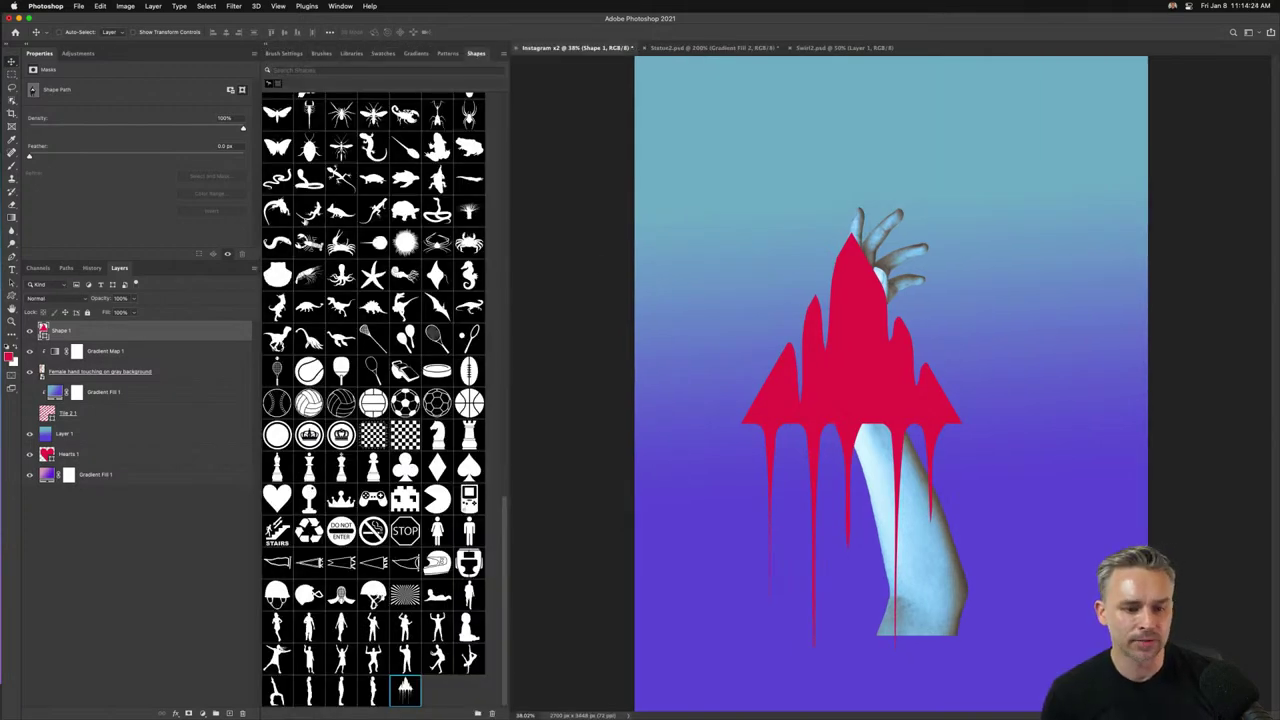
pyautogui.click(350, 55)
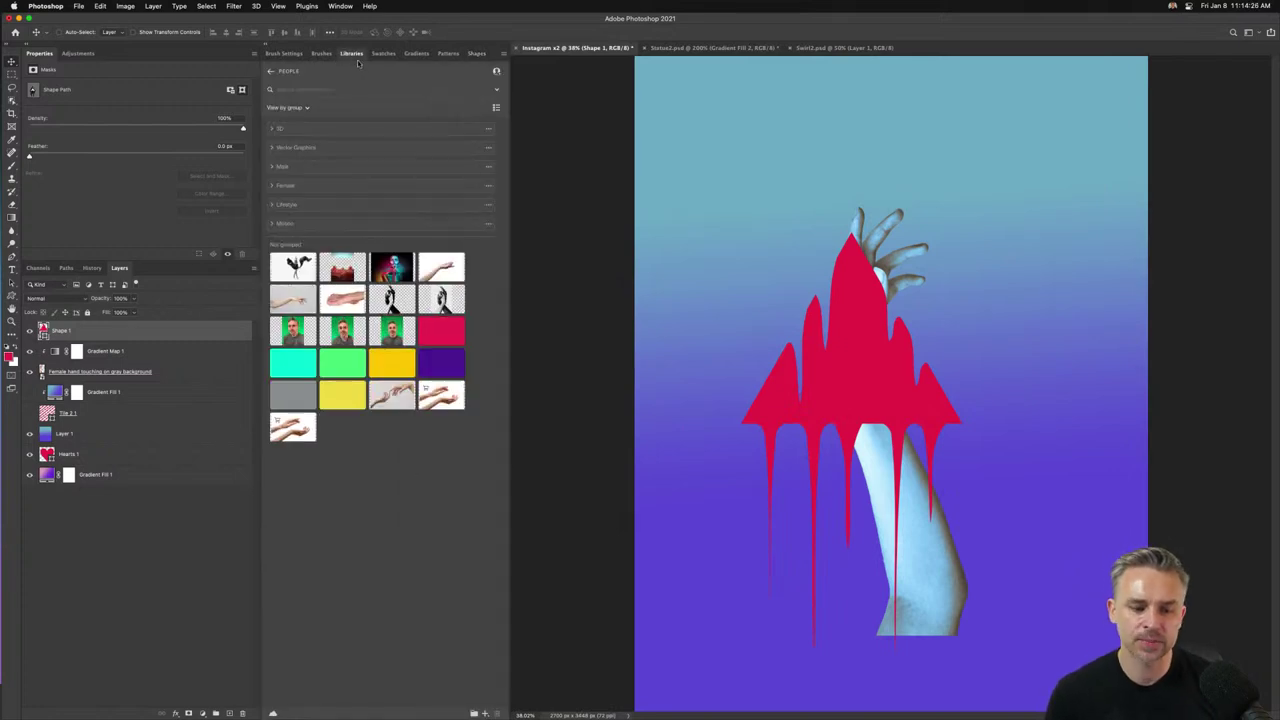
pyautogui.click(270, 75)
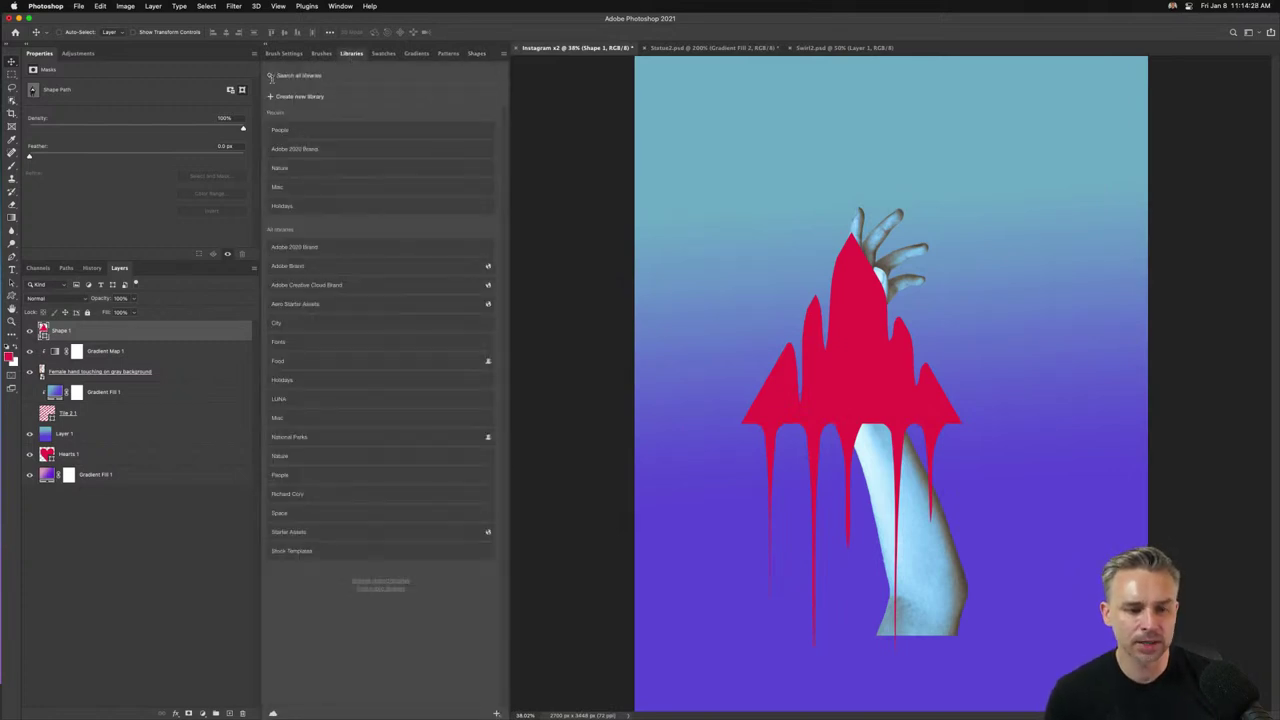
pyautogui.click(303, 150)
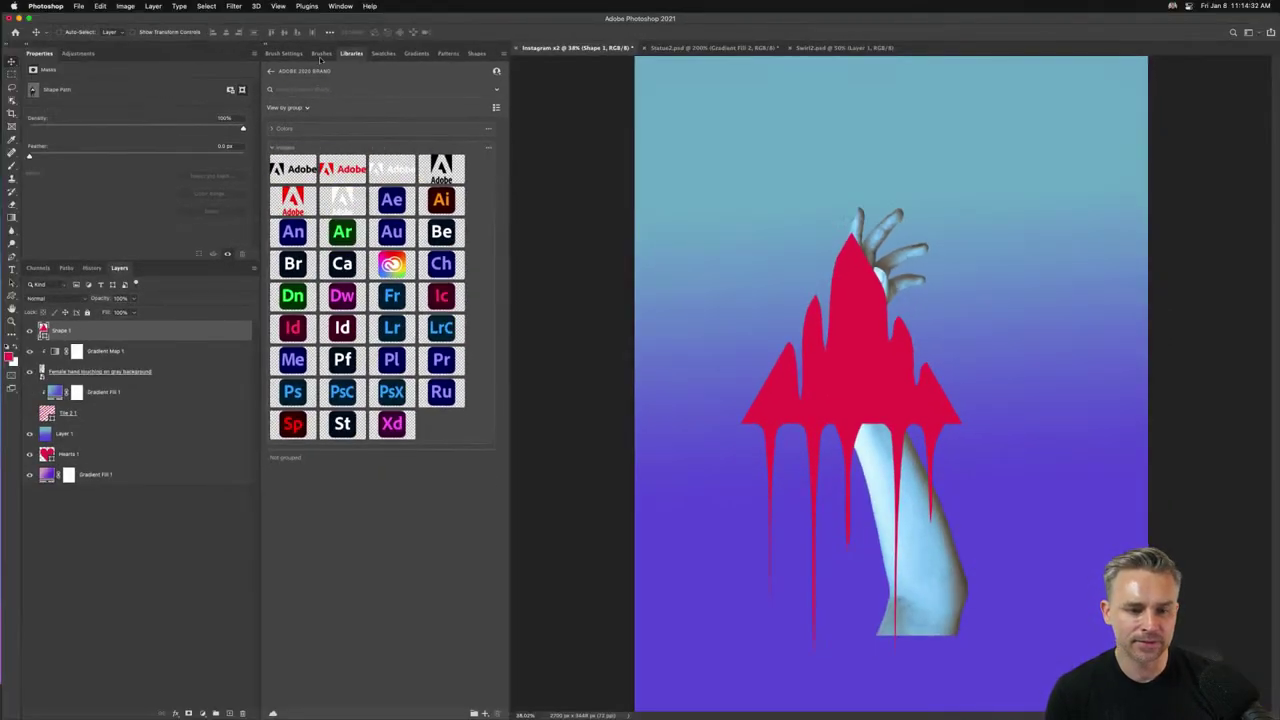
pyautogui.click(472, 54)
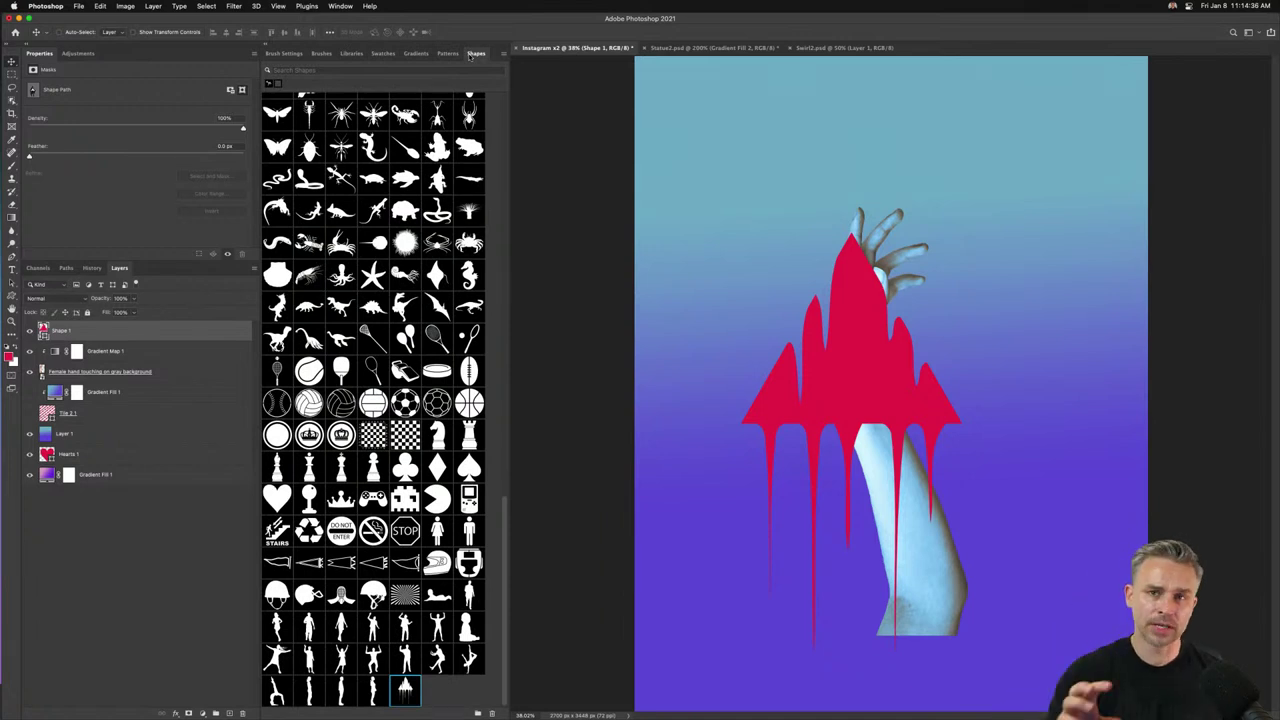
# Move the dripping triangle's layer below the hand and tile layers, directly above Layer 1.
pyautogui.click(351, 54)
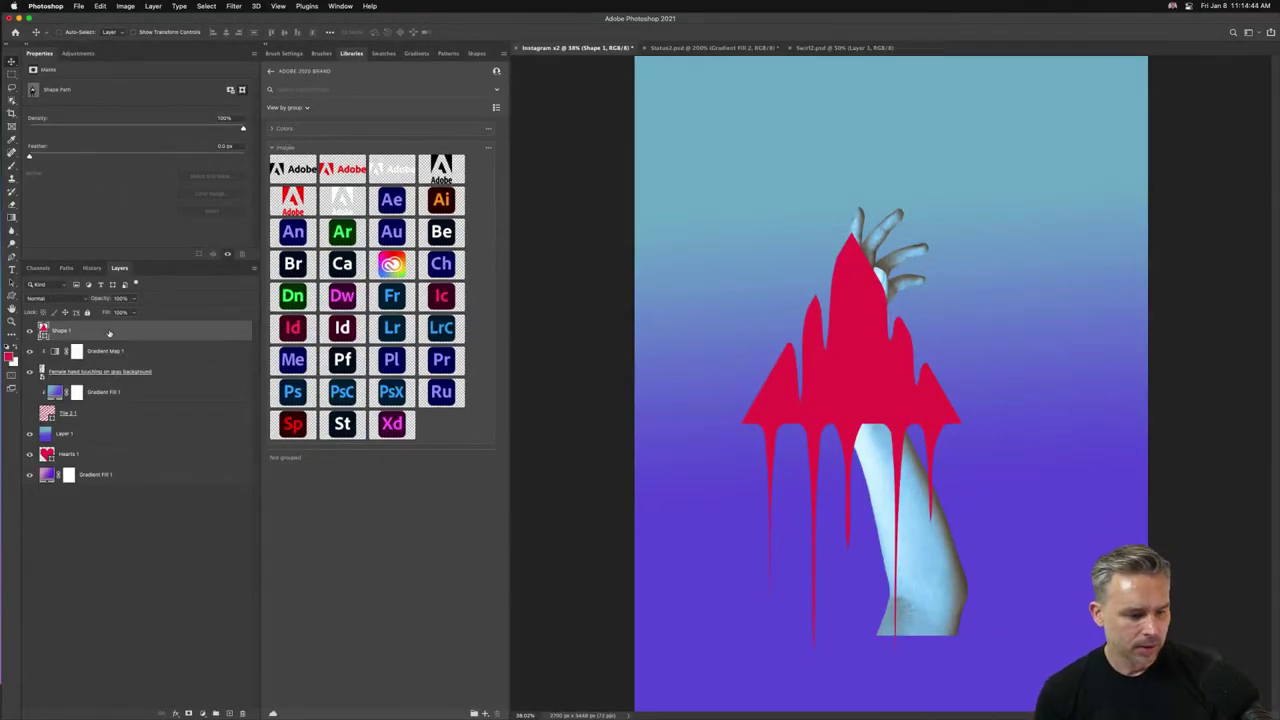
pyautogui.moveTo(110, 333); pyautogui.dragTo(62, 408)
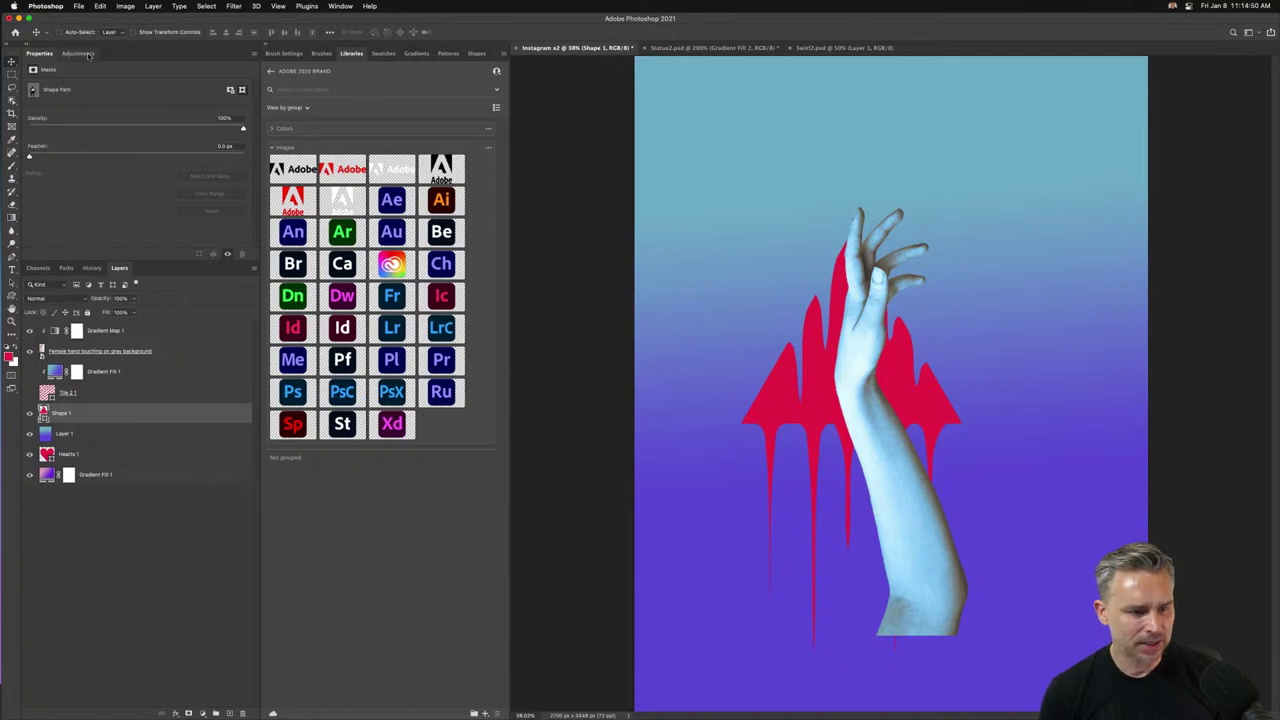
# Try a Photographic Toning preset on the hand's gradient map layer and delete the fill layer it adds.
pyautogui.click(100, 333)
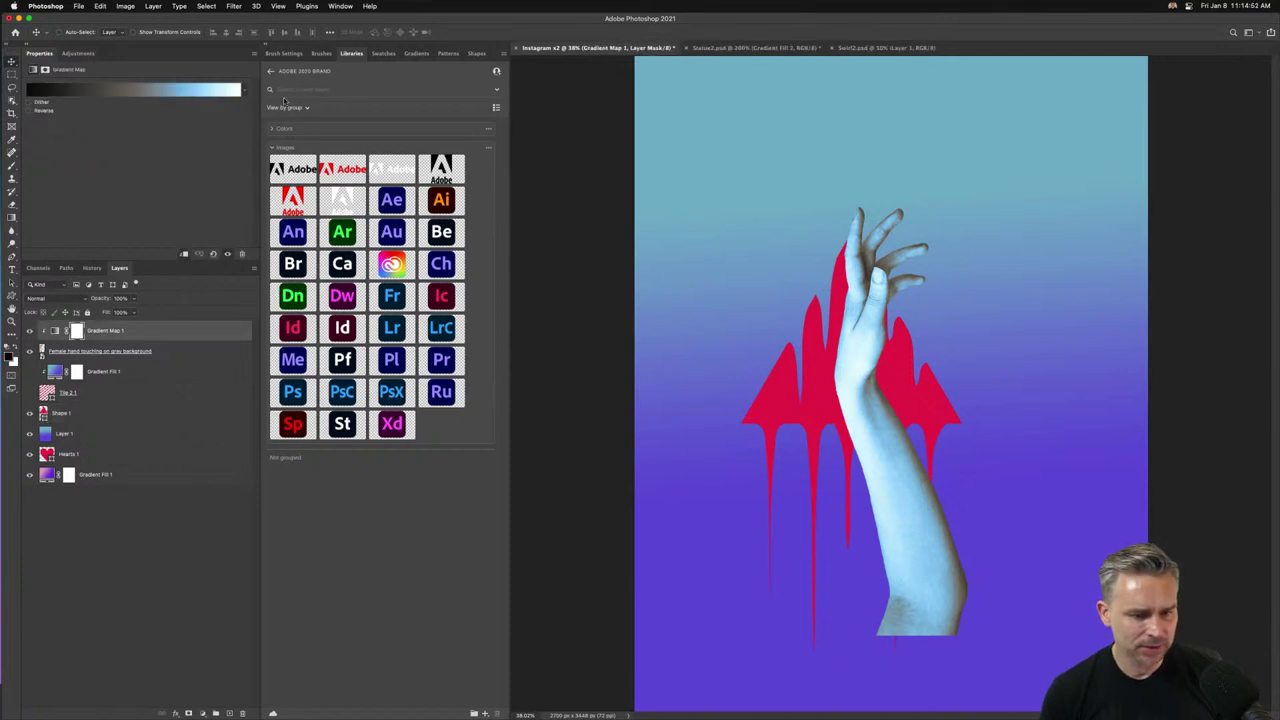
pyautogui.click(415, 54)
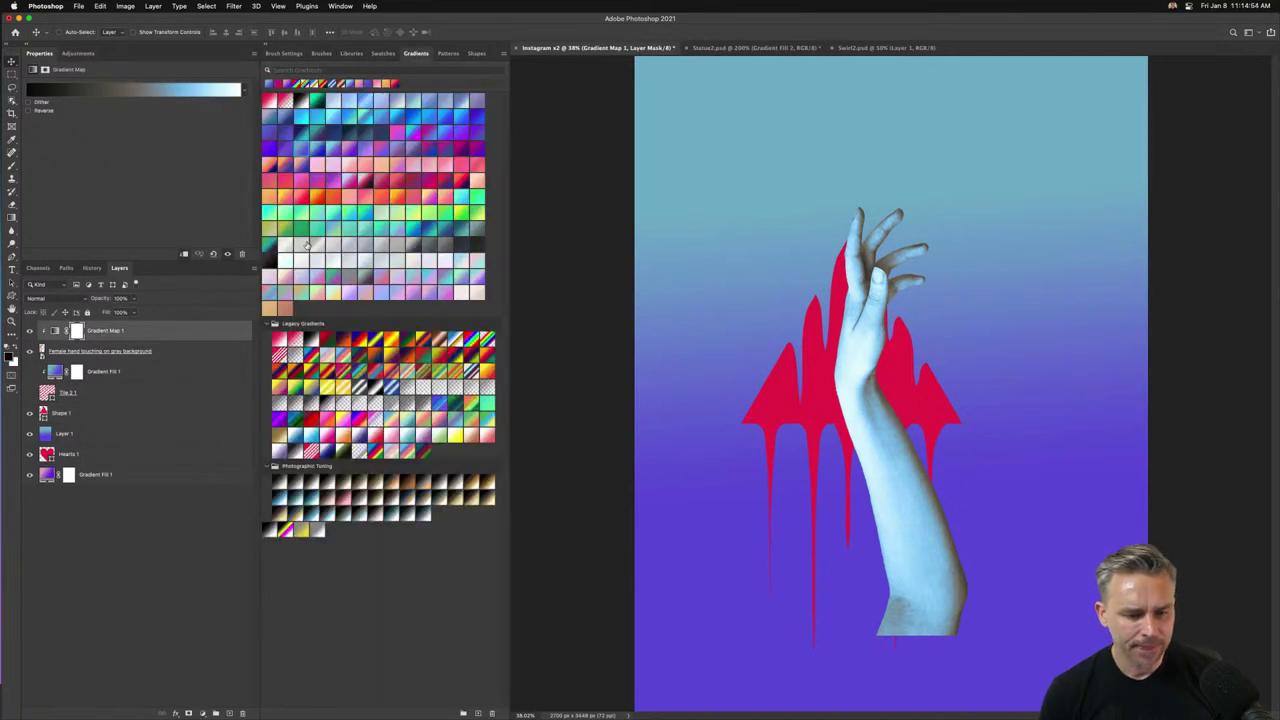
pyautogui.click(372, 518)
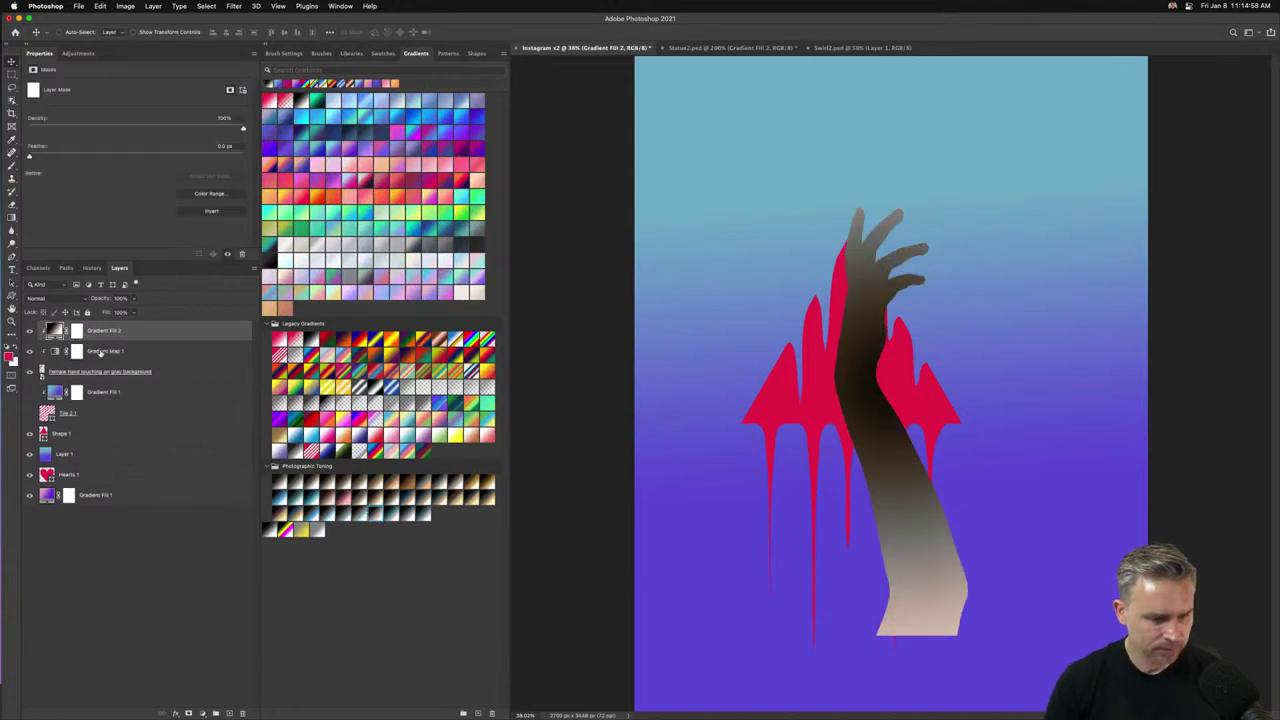
pyautogui.moveTo(124, 336); pyautogui.dragTo(242, 713)
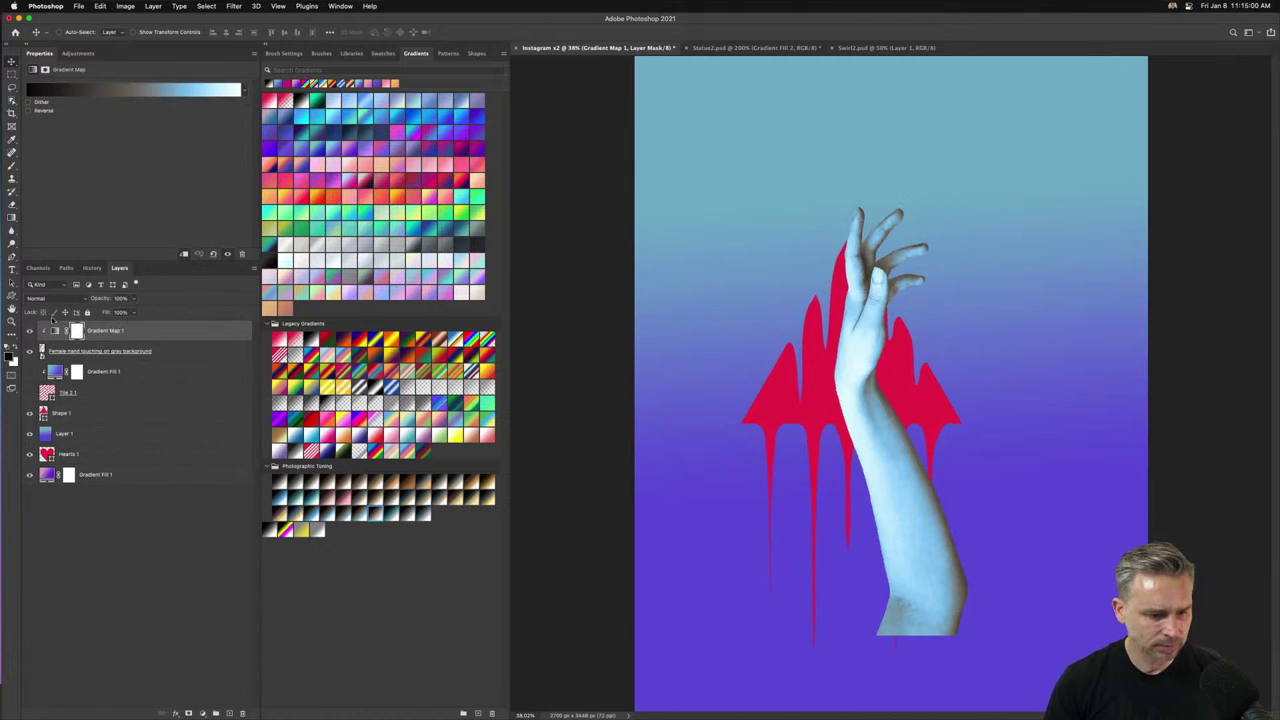
# Try several Photographic Toning presets in the hand's gradient map and settle on the black, brown and light blue one.
pyautogui.click(52, 331)
pyautogui.click(242, 89)
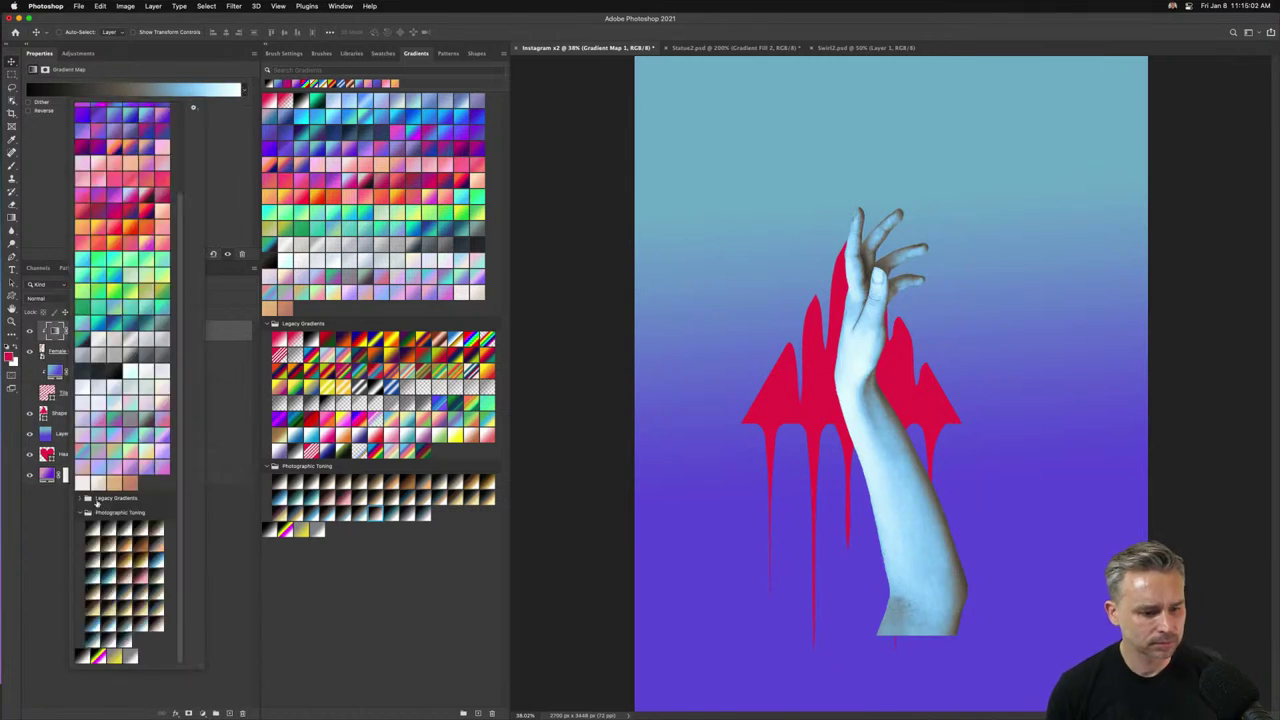
pyautogui.click(107, 613)
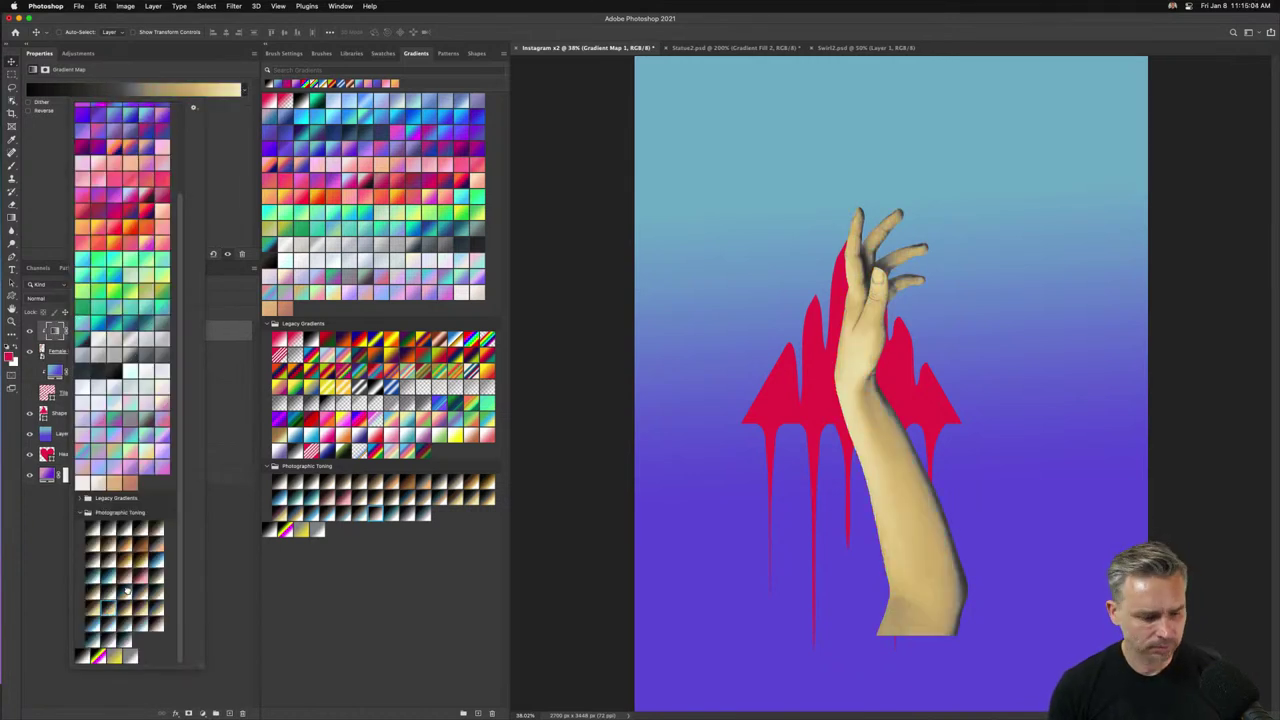
pyautogui.click(127, 592)
pyautogui.click(134, 578)
pyautogui.click(144, 562)
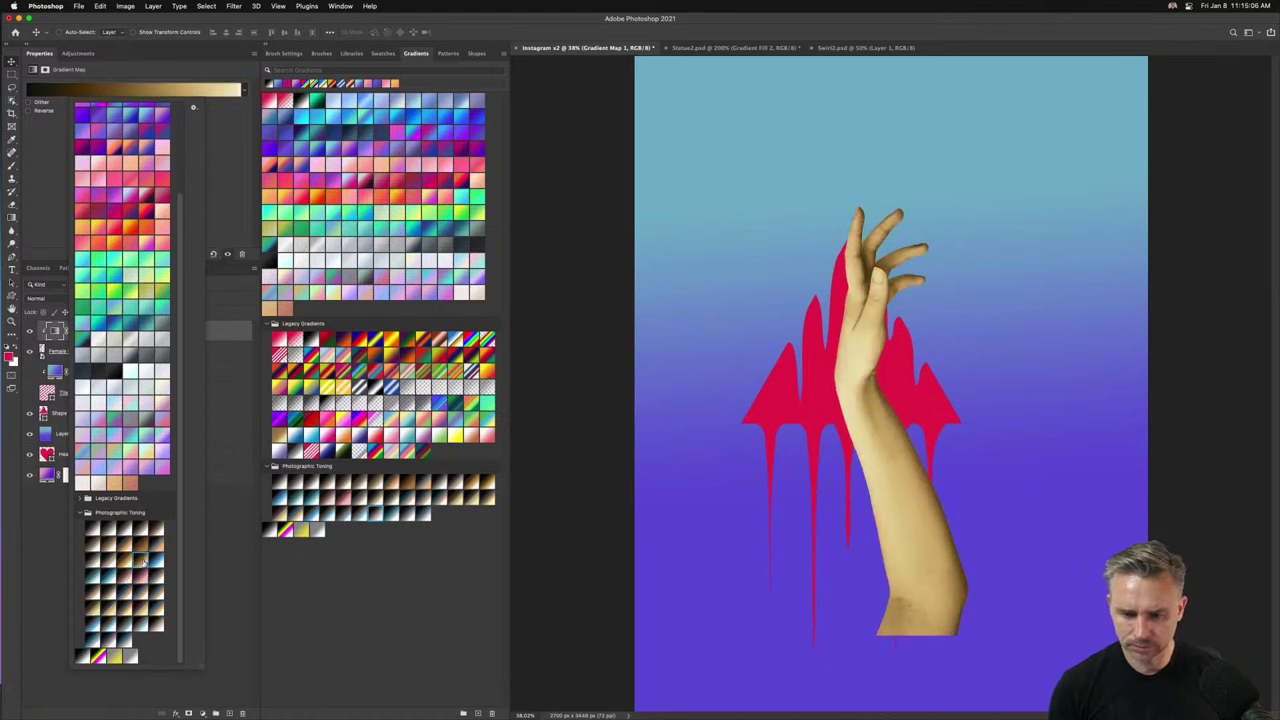
pyautogui.click(147, 551)
pyautogui.click(152, 558)
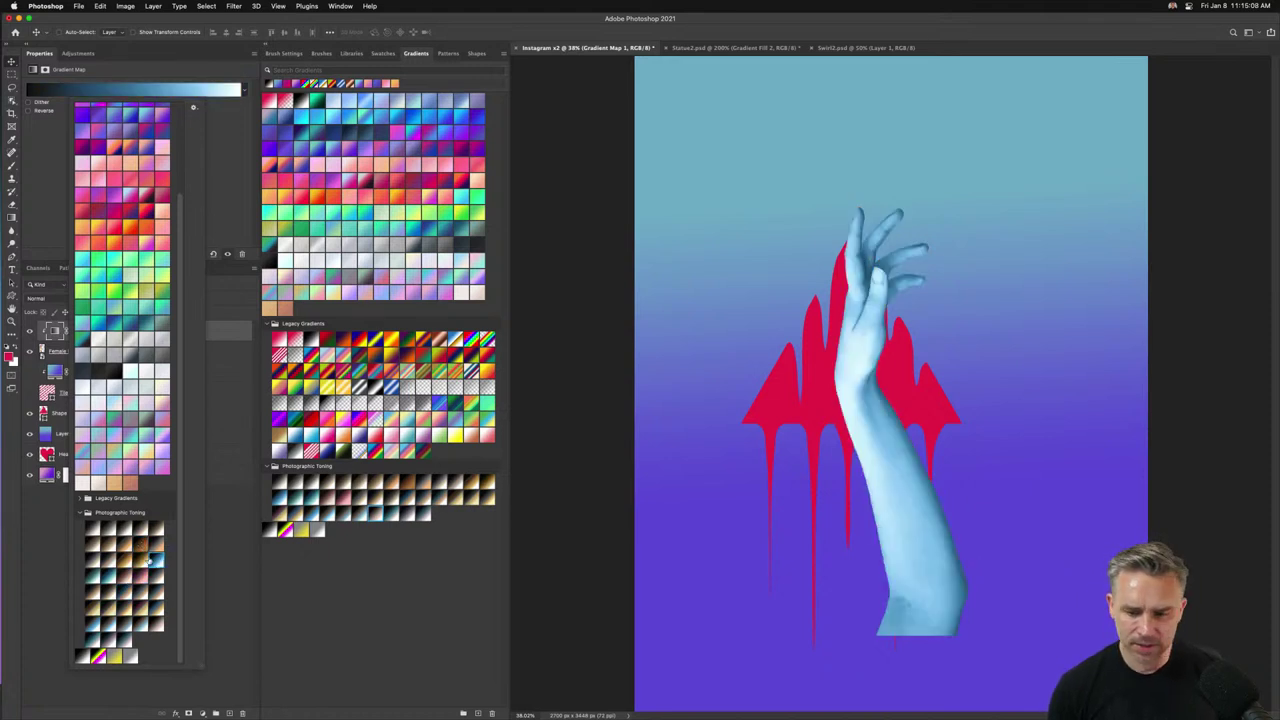
pyautogui.click(97, 530)
pyautogui.click(102, 528)
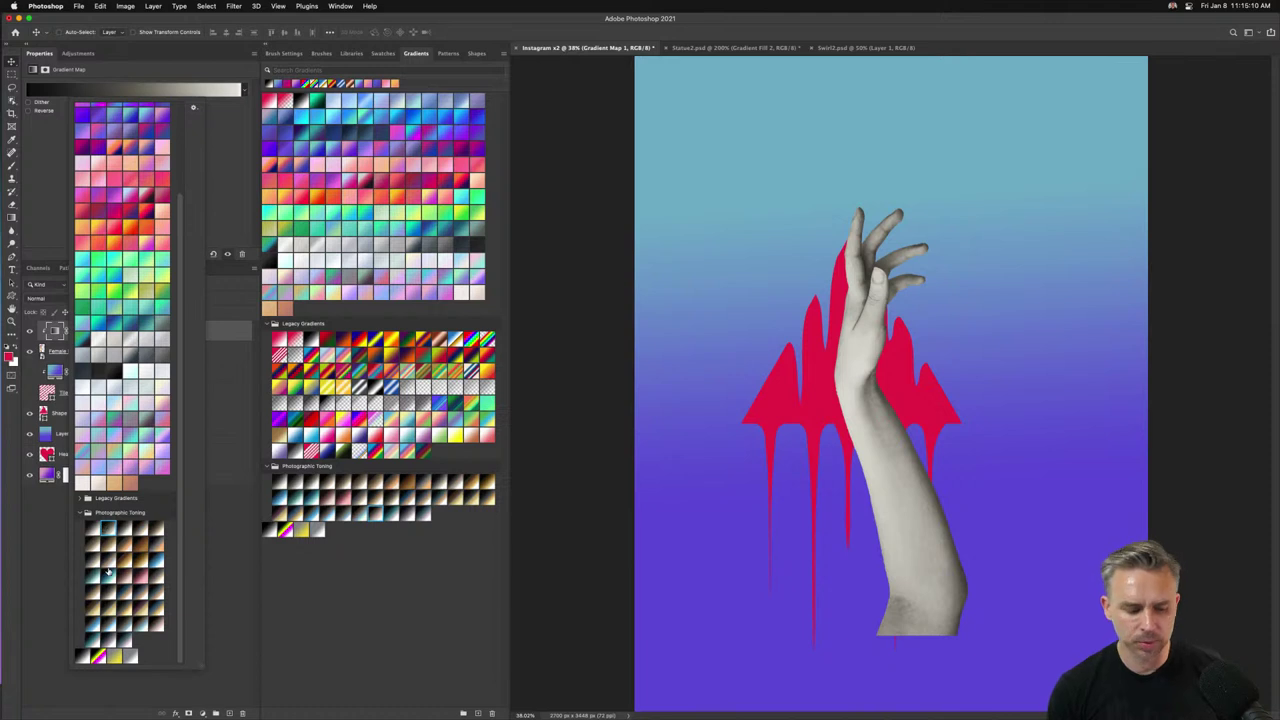
pyautogui.click(107, 571)
pyautogui.click(110, 625)
pyautogui.doubleClick(115, 626)
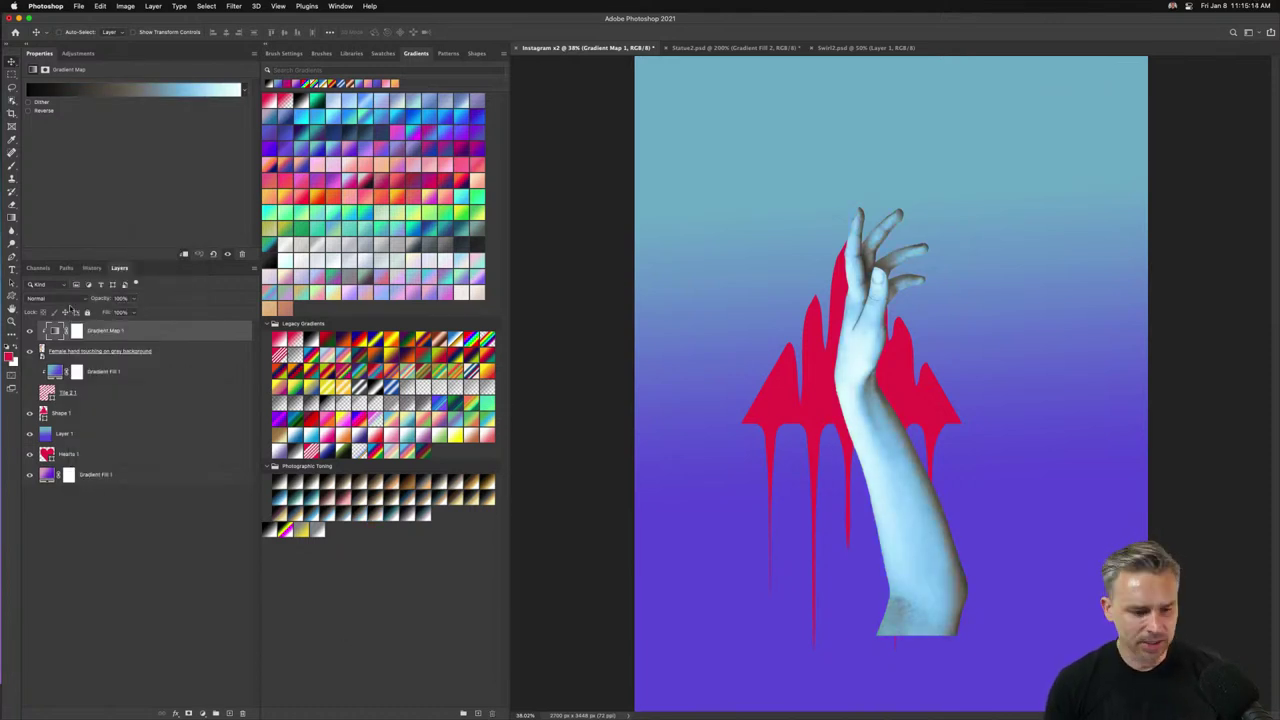
# Fill the dripping triangle with an orange-to-pink gradient preset and shift the shape down and right behind the arm.
pyautogui.click(69, 414)
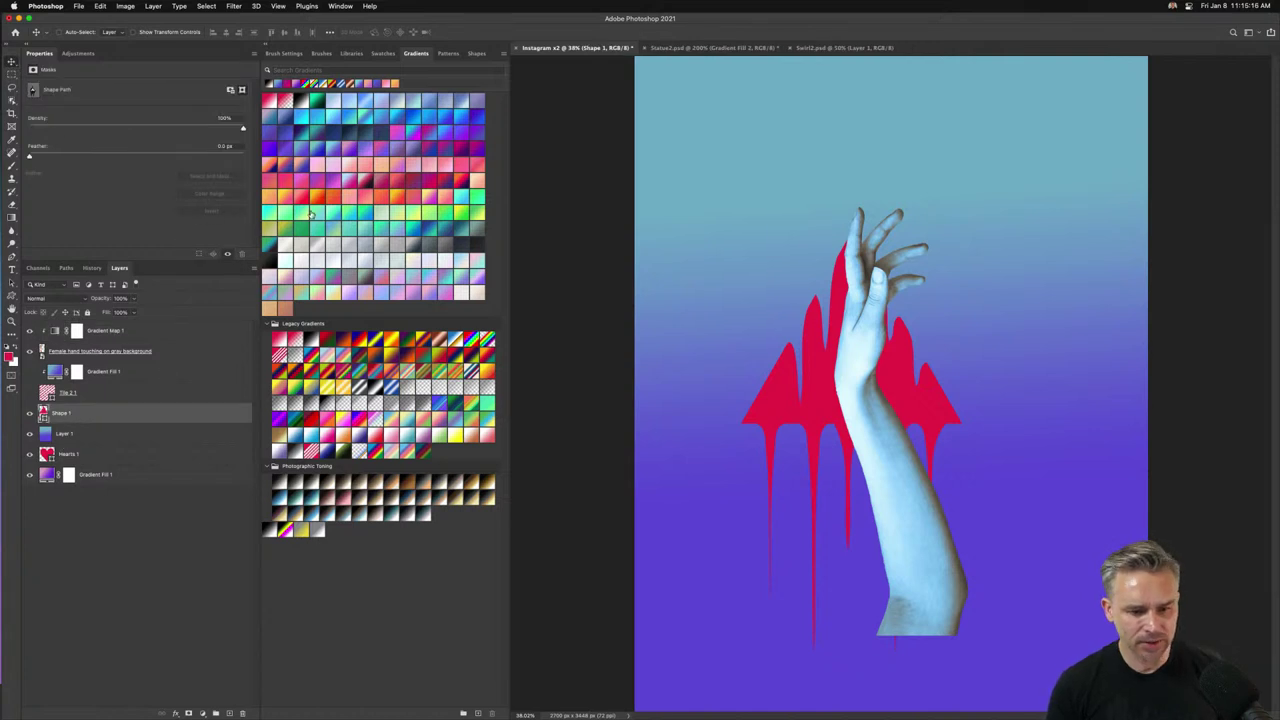
pyautogui.moveTo(283, 197); pyautogui.dragTo(95, 418)
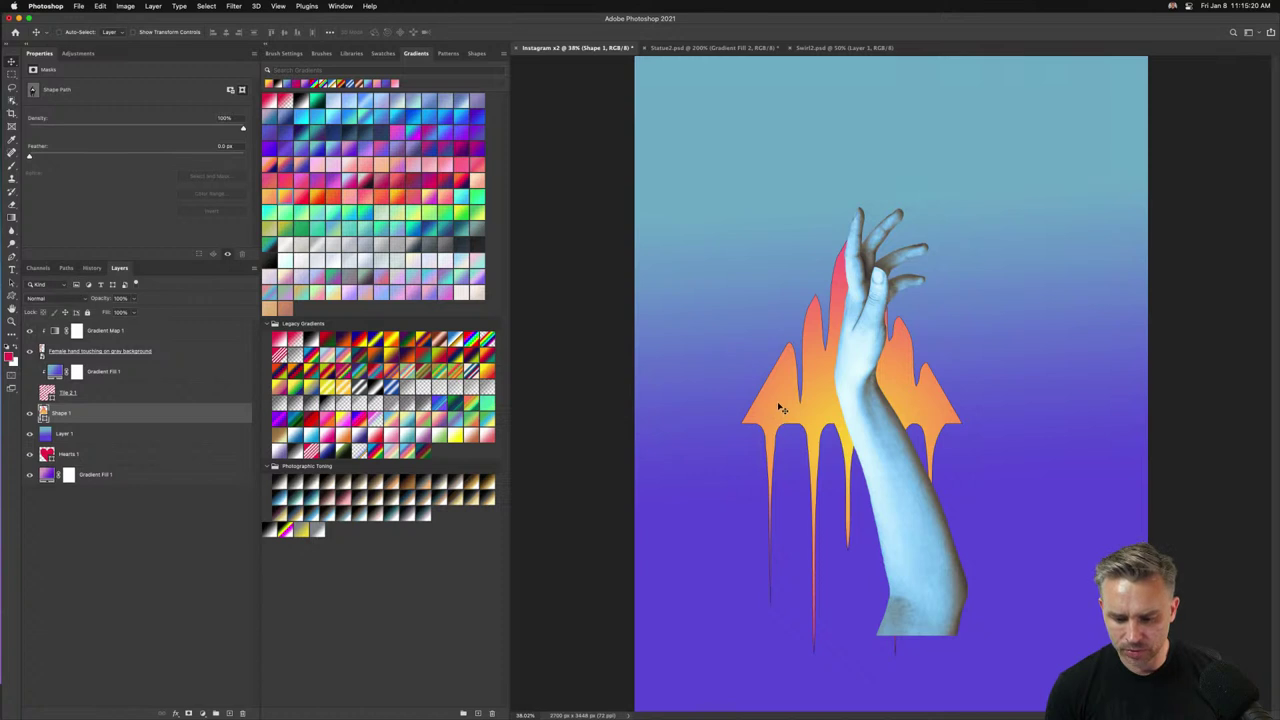
pyautogui.moveTo(782, 408); pyautogui.dragTo(816, 443)
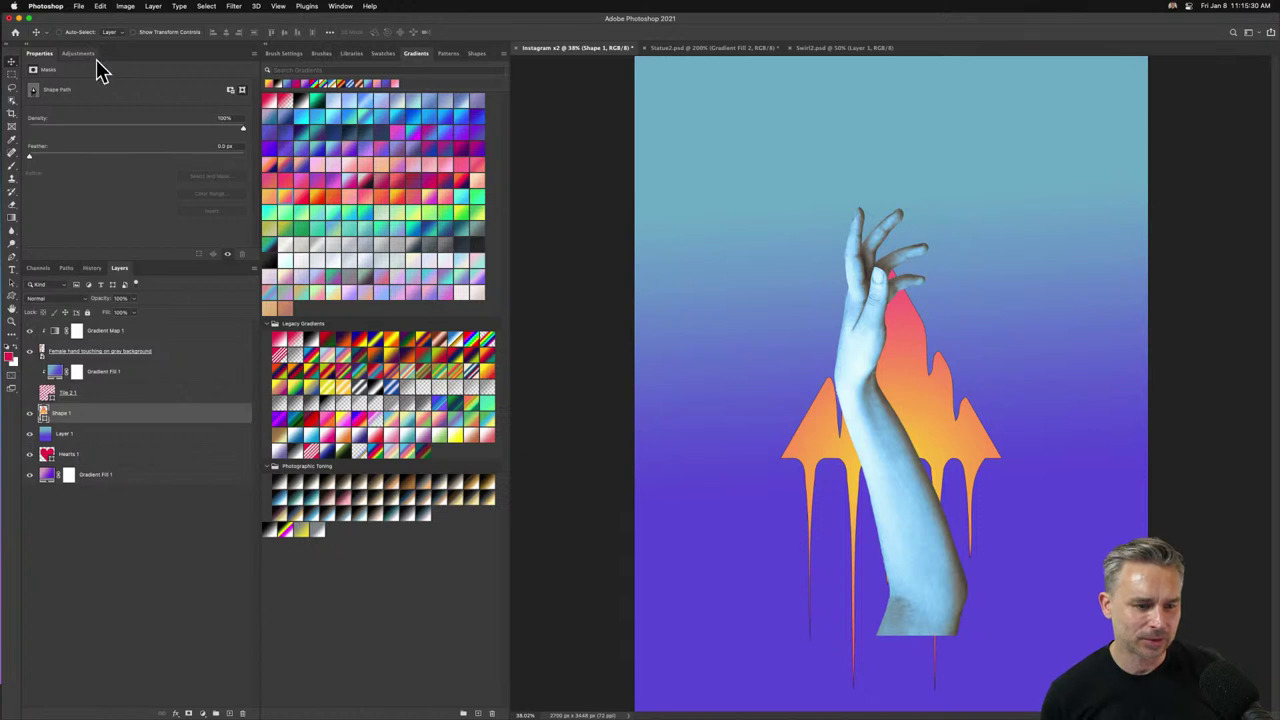
# Hide the hand's gradient map and add a mask to the hand layer from a freehand selection around the forearm's cut end.
pyautogui.click(90, 352)
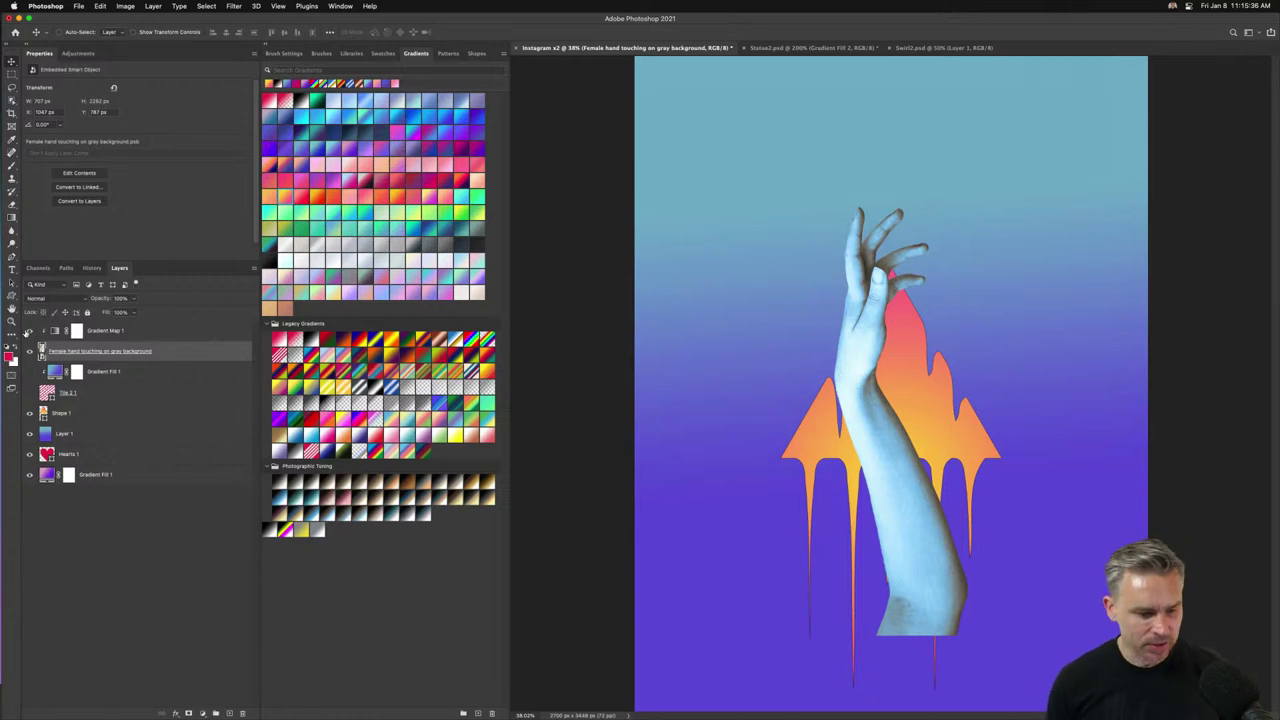
pyautogui.click(28, 331)
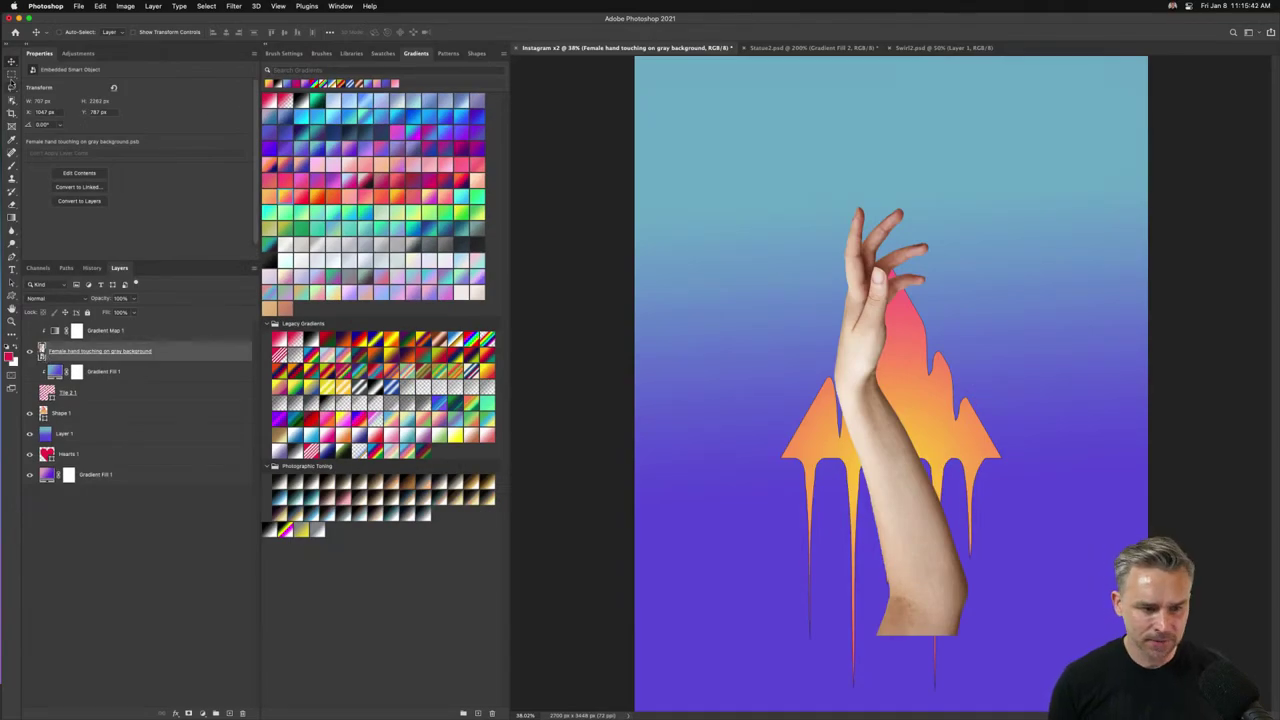
pyautogui.press('super+plus')
pyautogui.press('super+plus')
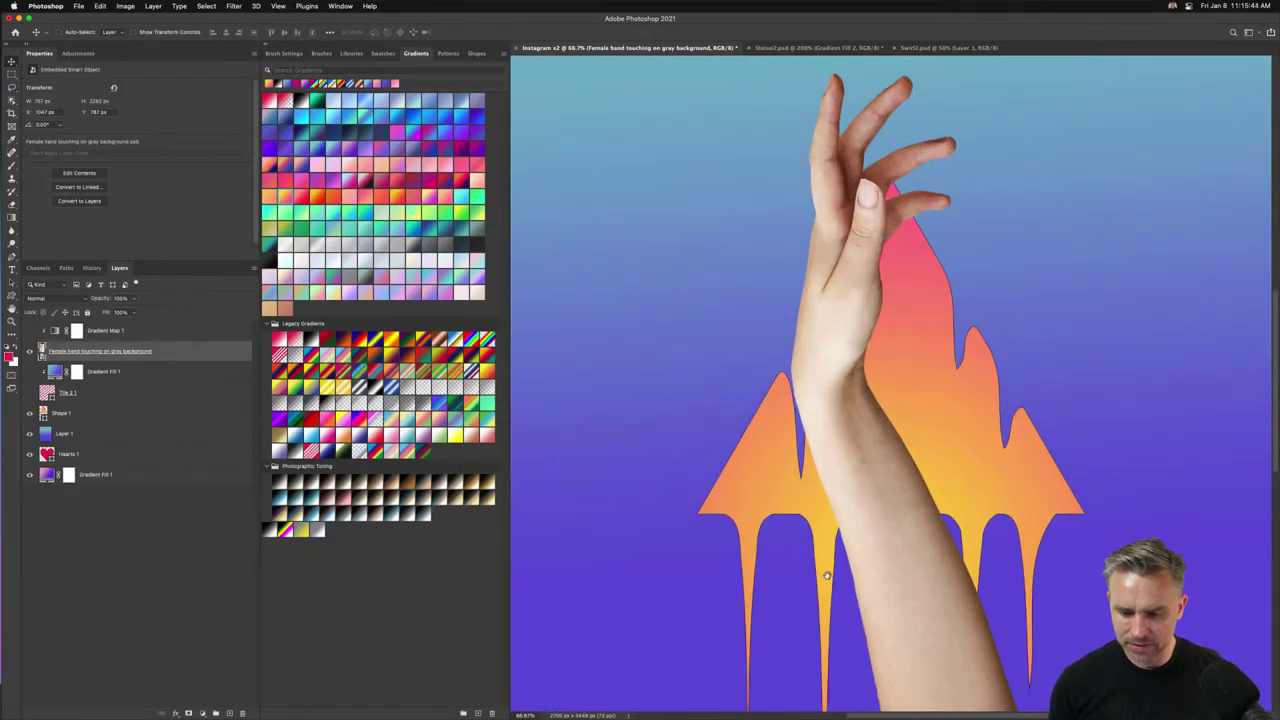
pyautogui.moveTo(827, 575); pyautogui.dragTo(692, 342)
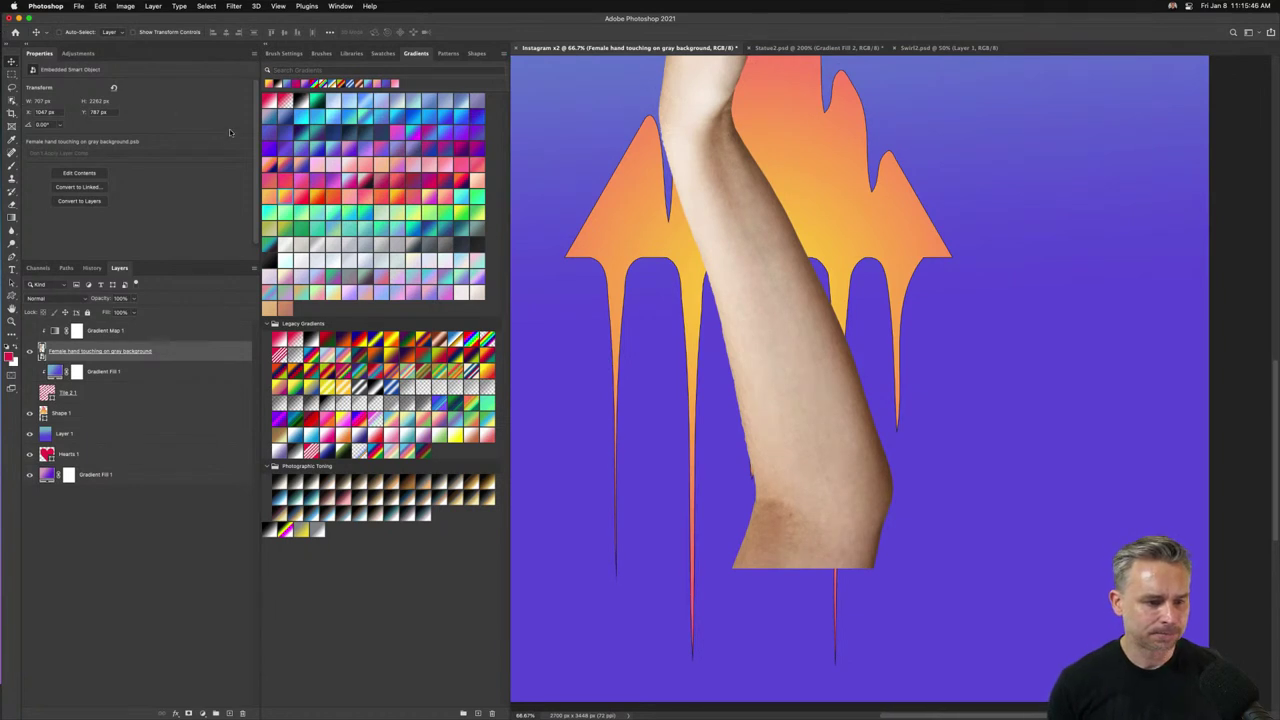
pyautogui.click(11, 88)
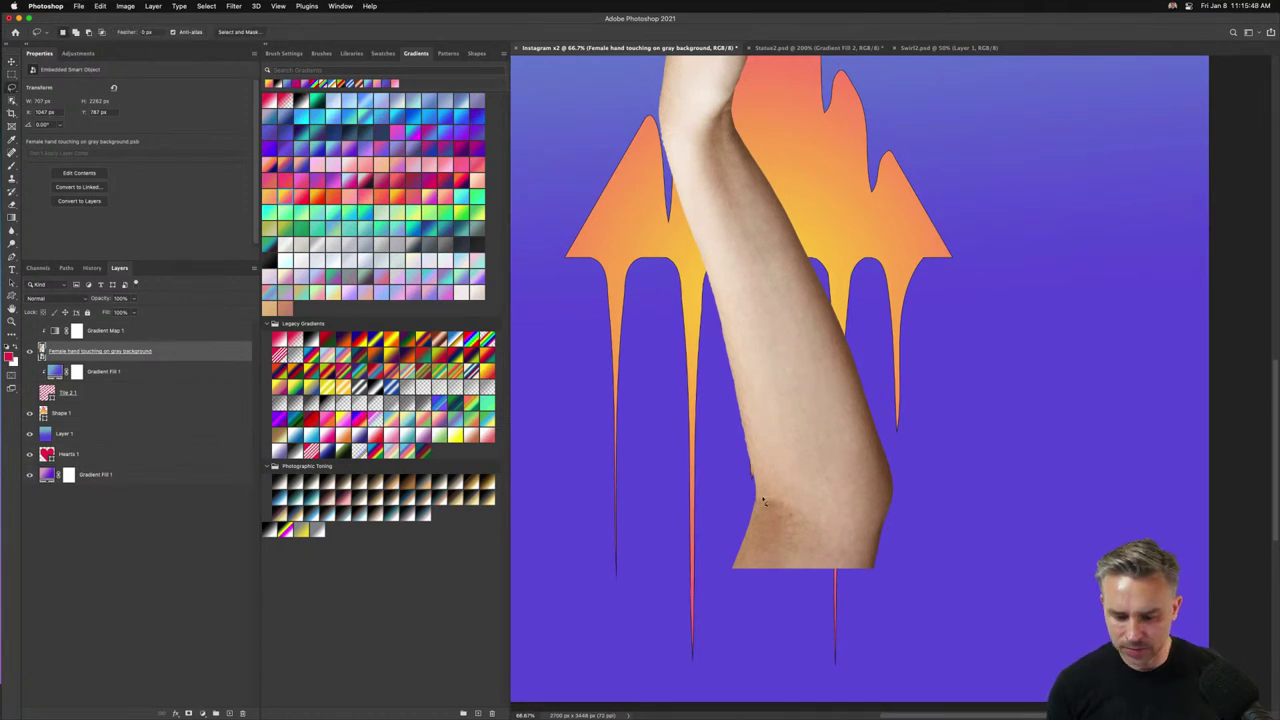
pyautogui.moveTo(758, 499)
pyautogui.mouseDown()
pyautogui.moveTo(768, 524)
pyautogui.moveTo(846, 543)
pyautogui.moveTo(905, 600)
pyautogui.moveTo(678, 560)
pyautogui.moveTo(810, 533)
pyautogui.mouseUp()
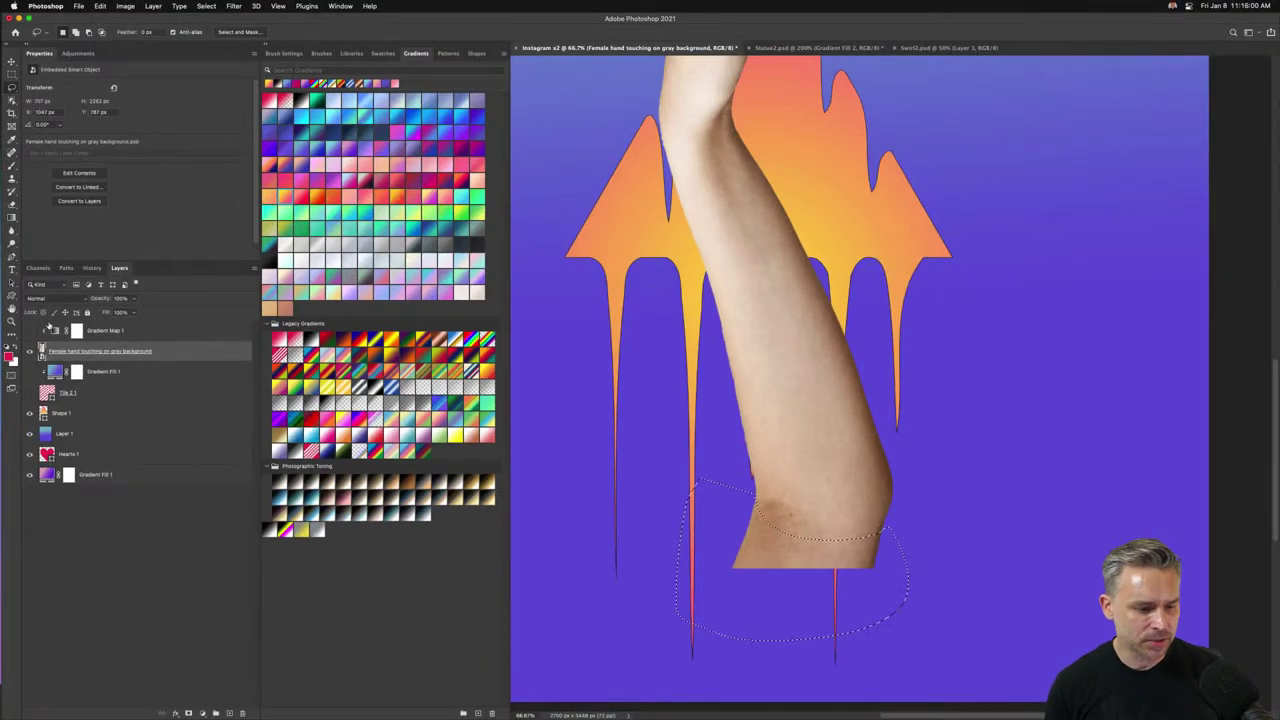
pyautogui.click(189, 713)
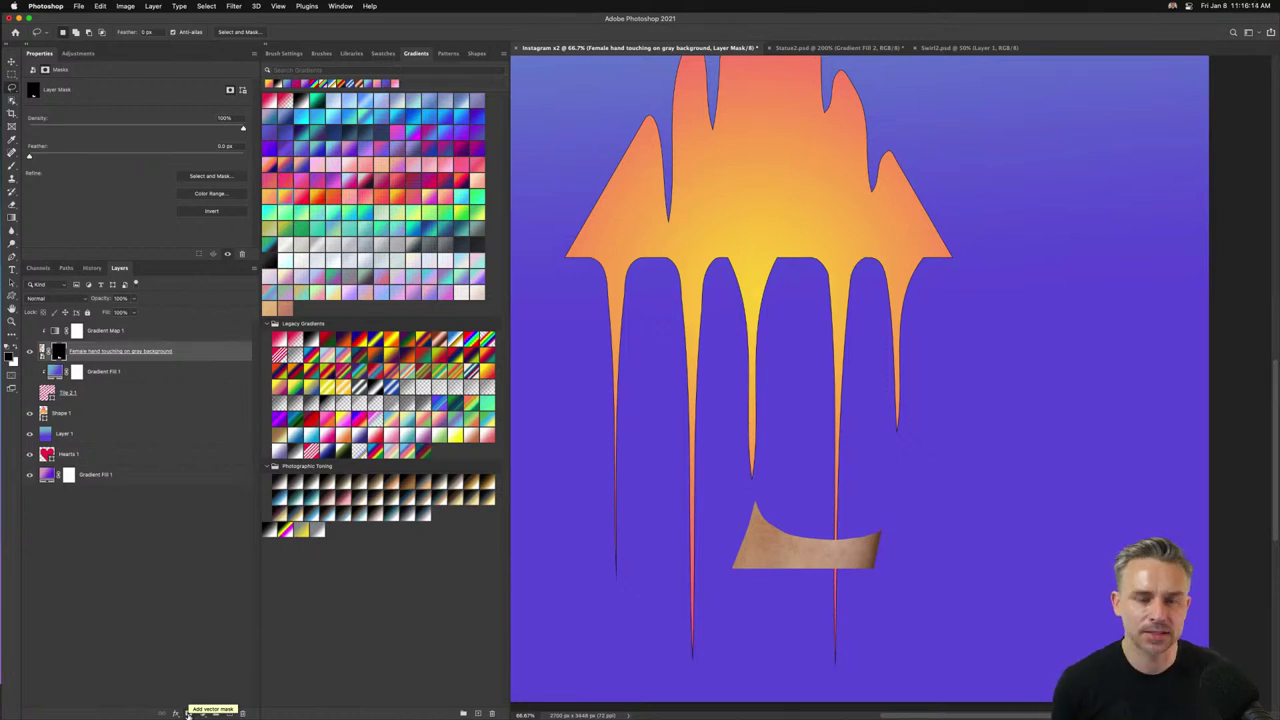
# Undo the hand layer's mask and add an inverted one that hides the selected cut end of the forearm.
pyautogui.press('super+z')
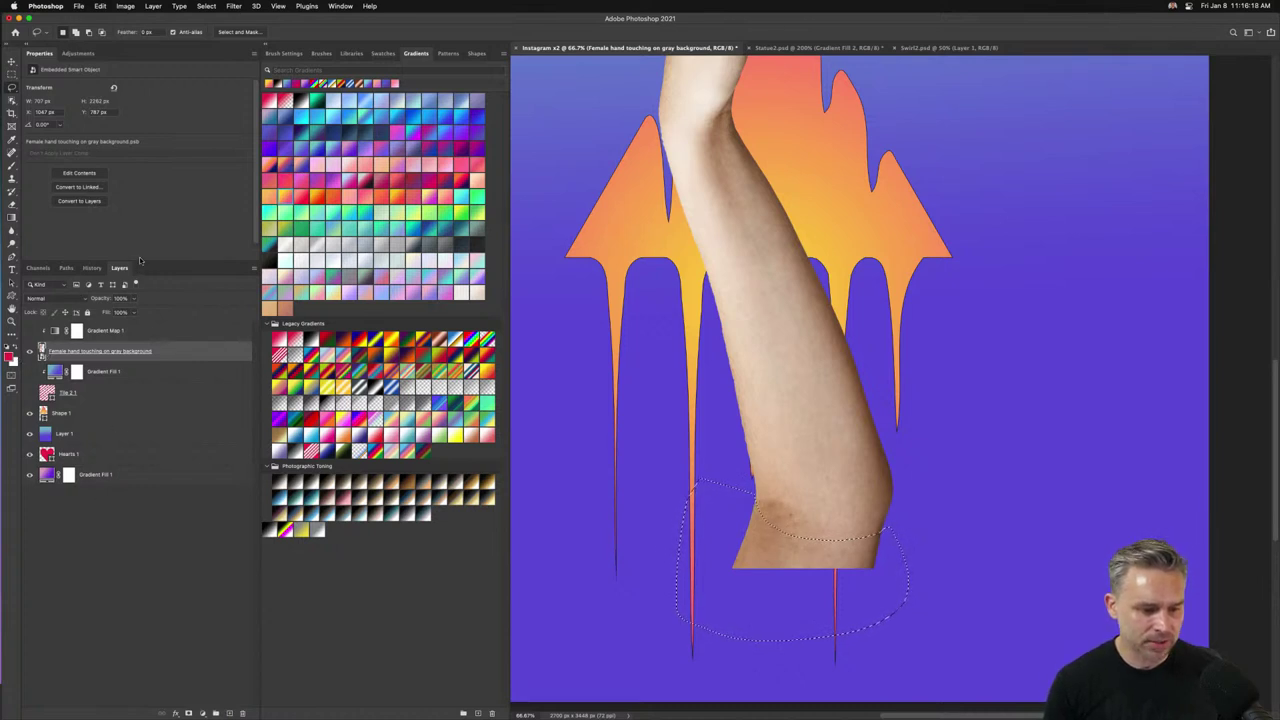
pyautogui.moveTo(152, 261); pyautogui.dragTo(146, 460)
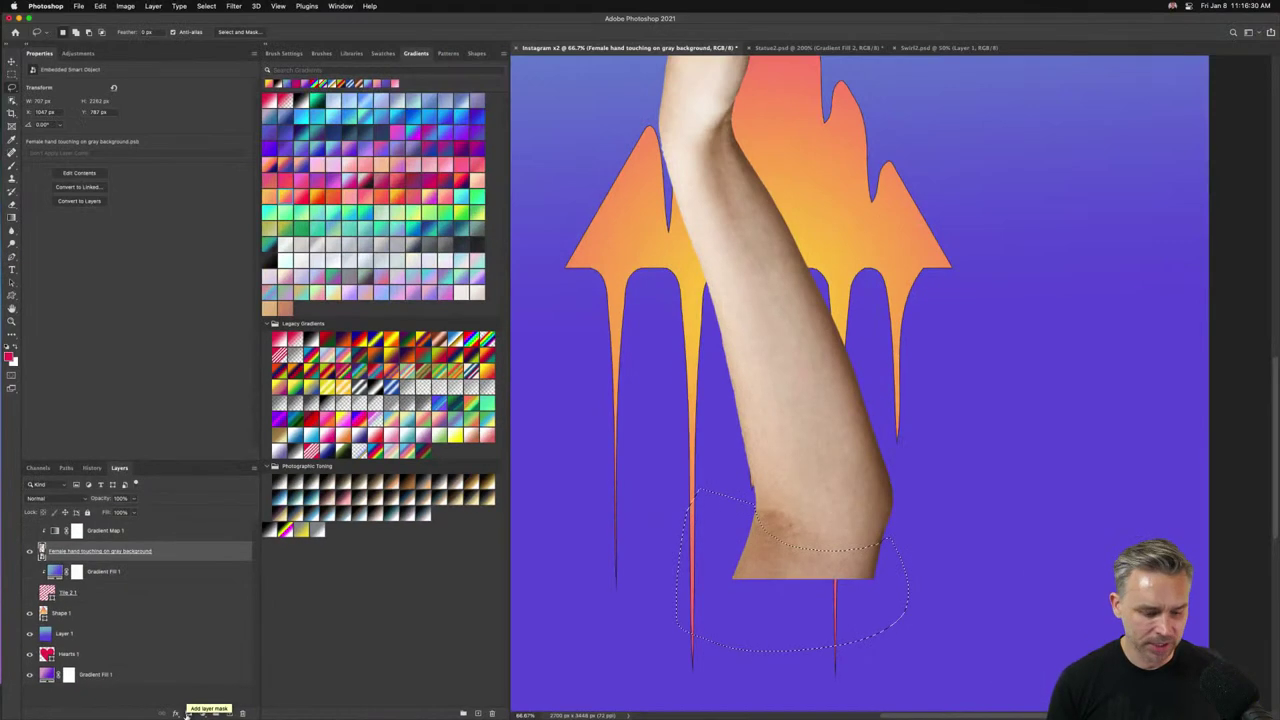
pyautogui.click(187, 713)
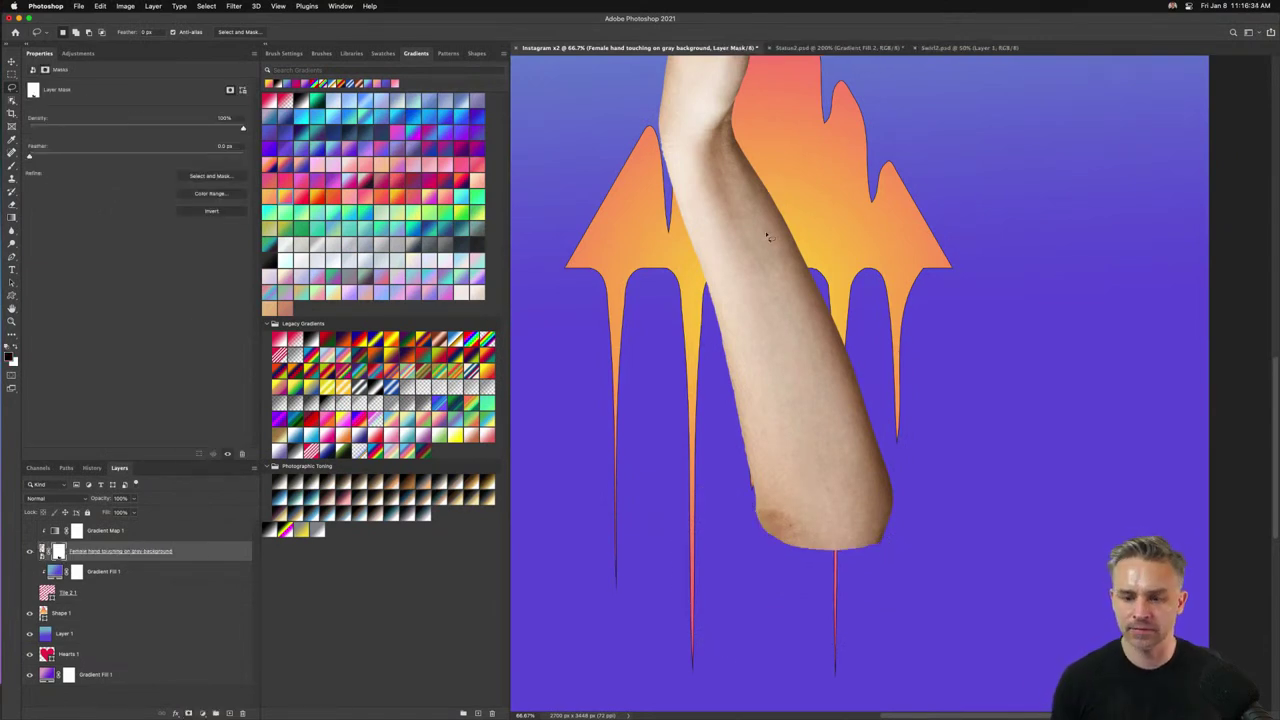
pyautogui.scroll(2, 746, 280)
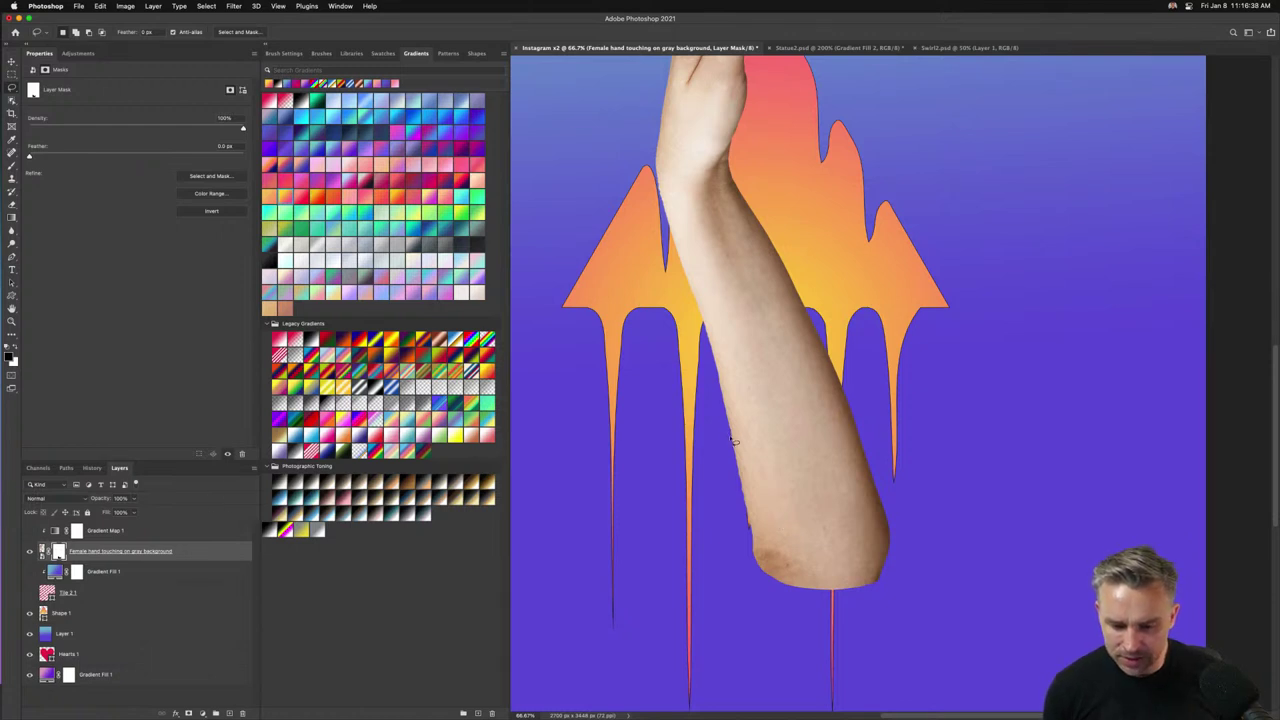
# Mask out everything on the hand layer except a freehand-selected lower forearm piece by filling the inverted selection with black.
pyautogui.moveTo(733, 440)
pyautogui.mouseDown()
pyautogui.moveTo(758, 475)
pyautogui.moveTo(807, 475)
pyautogui.moveTo(846, 436)
pyautogui.moveTo(846, 389)
pyautogui.moveTo(929, 451)
pyautogui.moveTo(936, 639)
pyautogui.moveTo(664, 644)
pyautogui.moveTo(616, 456)
pyautogui.mouseUp()
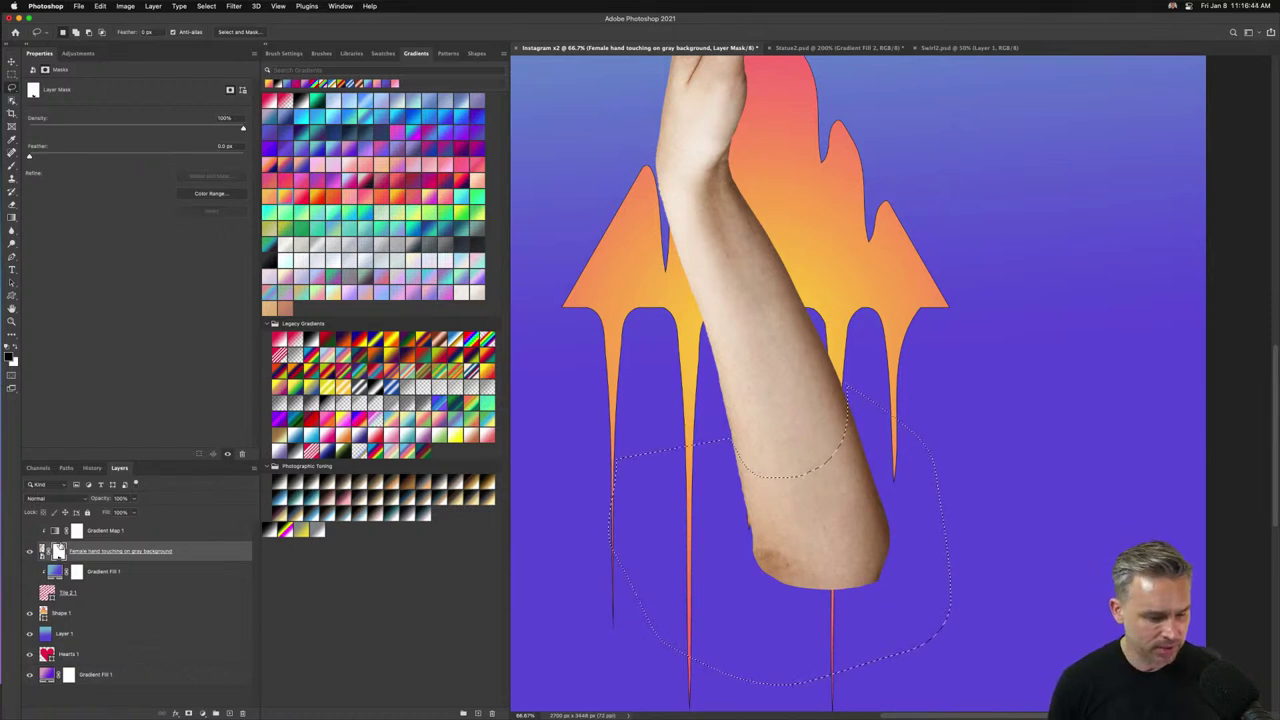
pyautogui.press('super+shift+i')
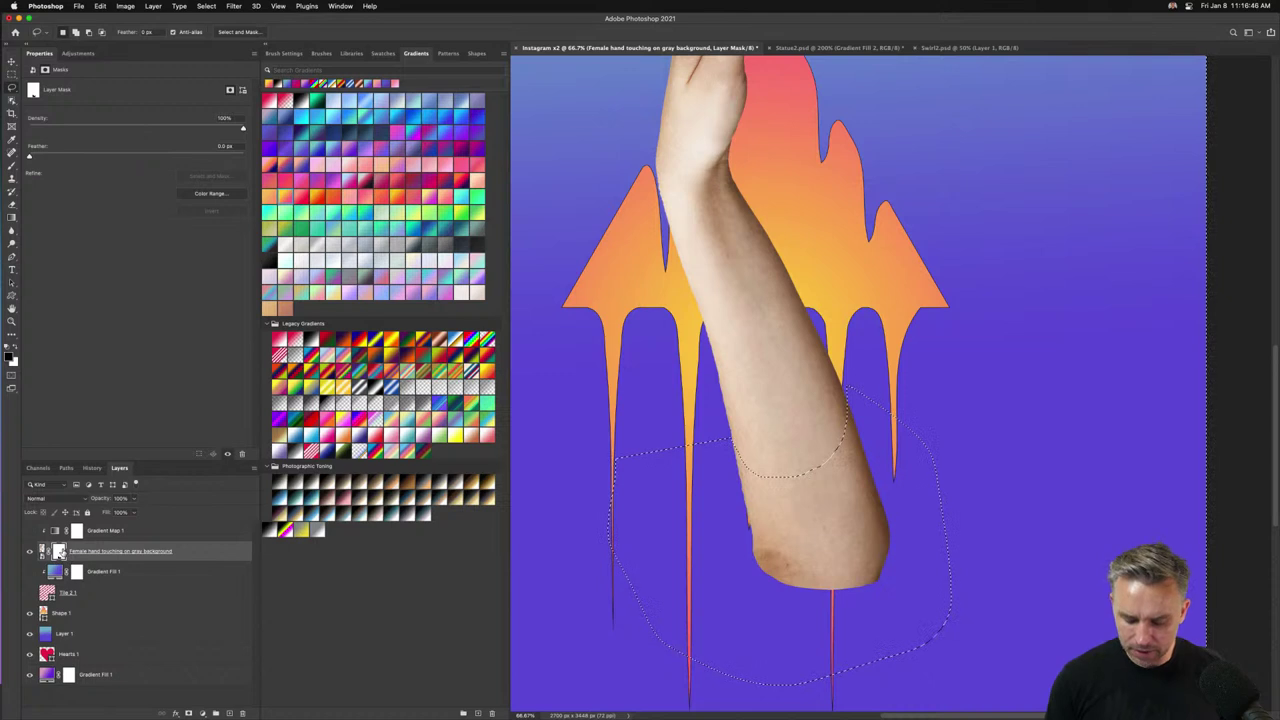
pyautogui.hotkey('shift', 'BackSpace')
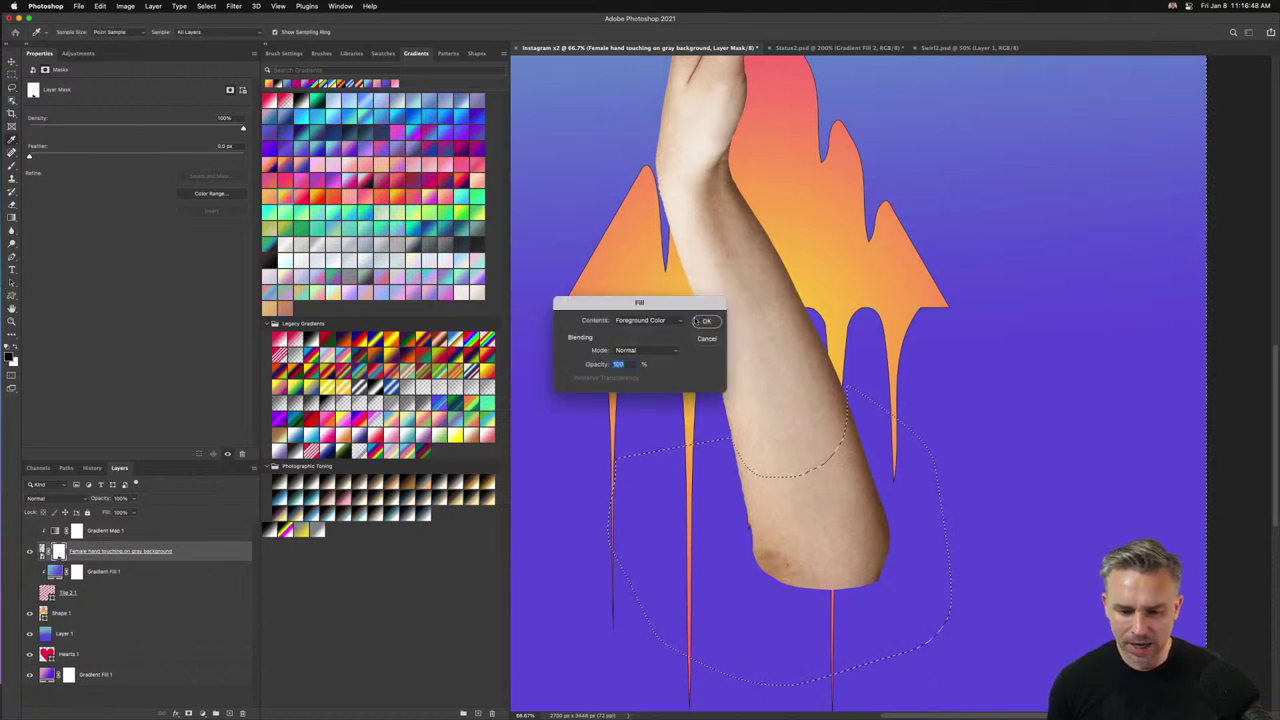
pyautogui.click(703, 321)
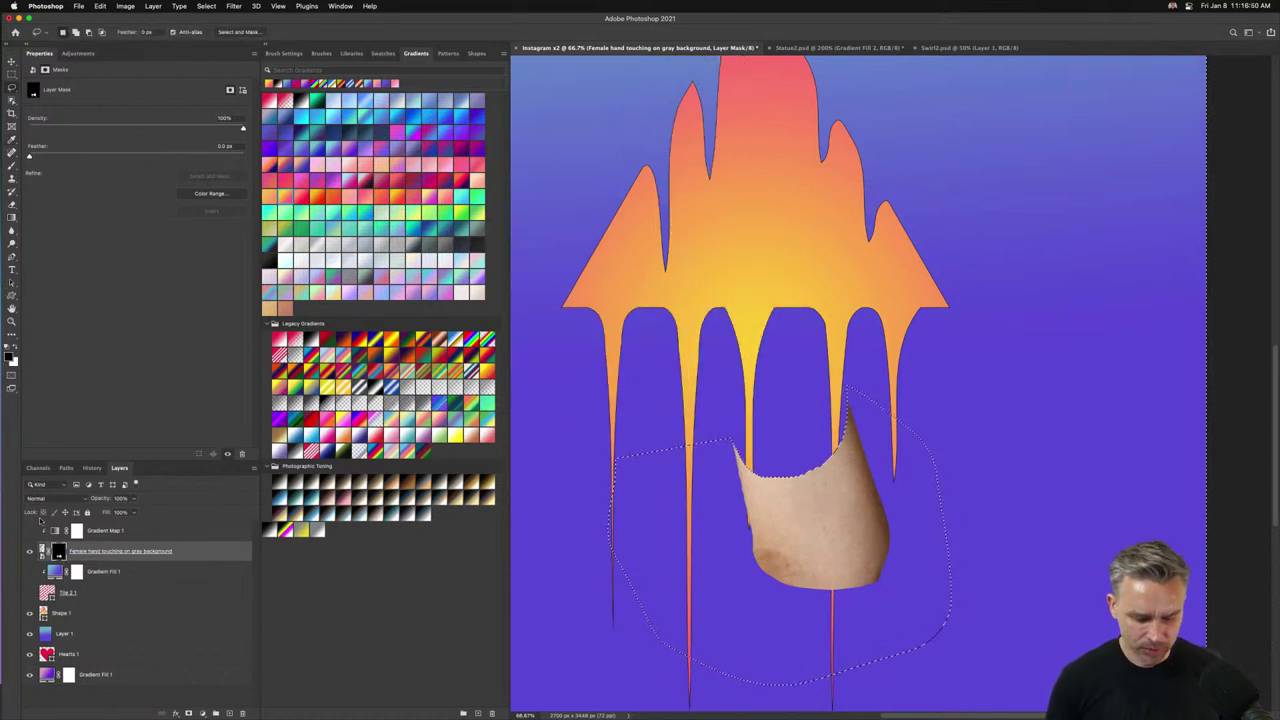
pyautogui.press('super+d')
# Duplicate the masked hand layer, invert the copy's mask to show the upper arm, and hide the original layer.
pyautogui.press('super+j')
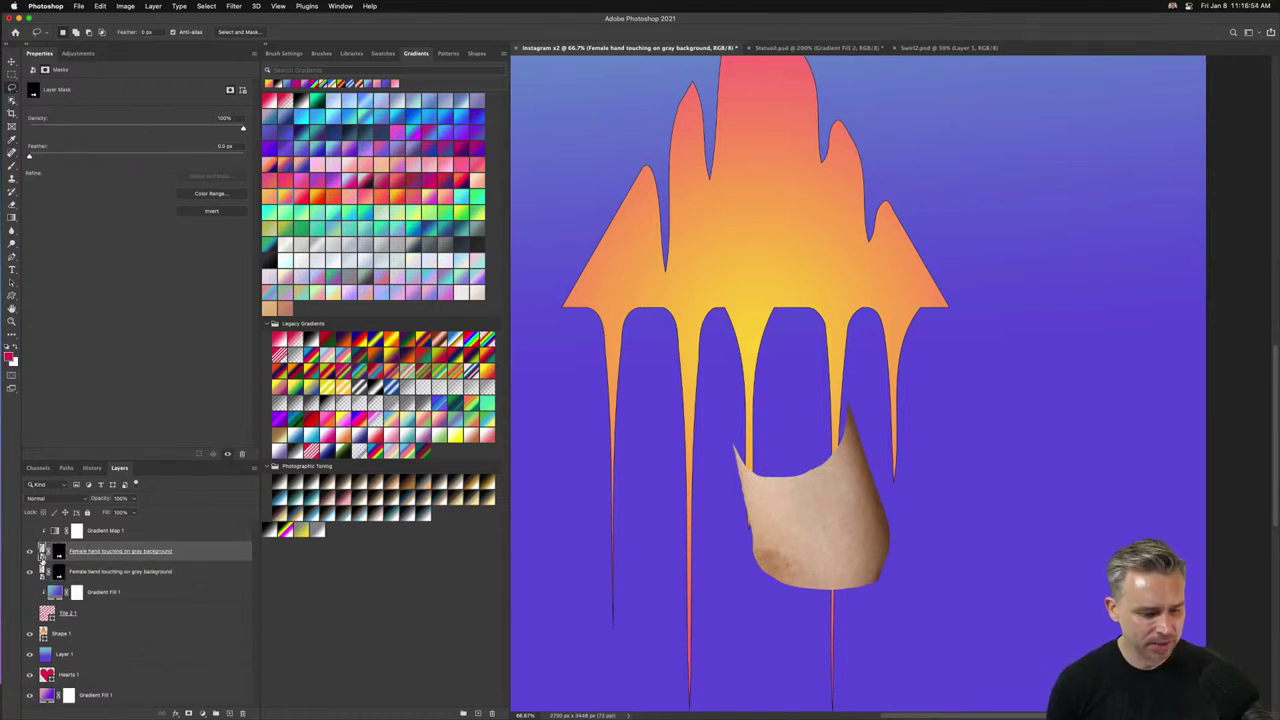
pyautogui.click(58, 552)
pyautogui.press('super+i')
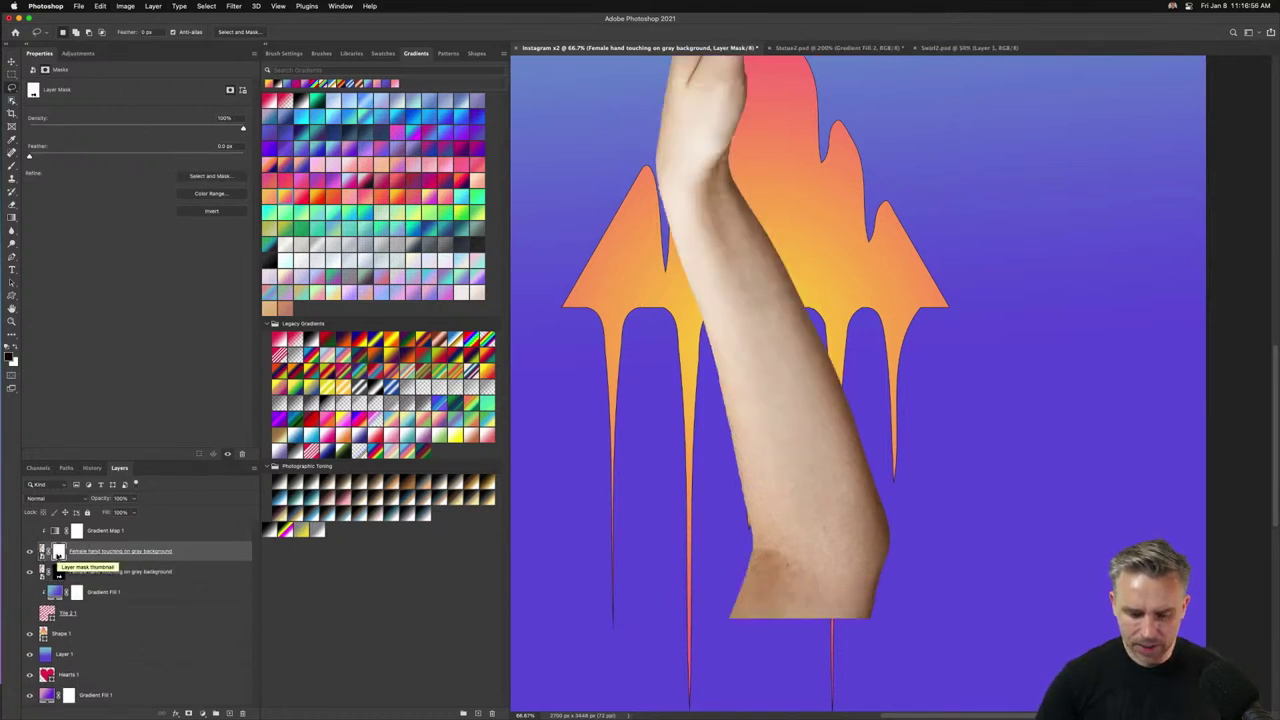
pyautogui.click(29, 573)
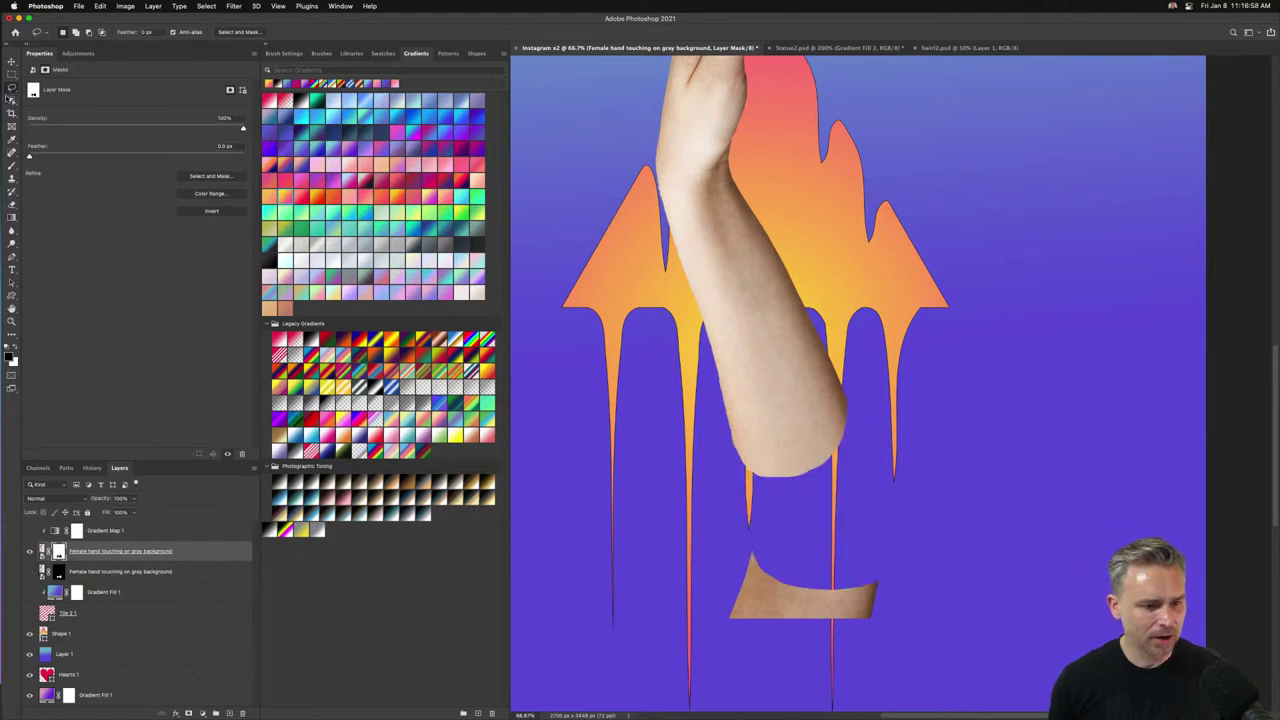
# Remove the leftover forearm end below the upper arm by filling a freehand selection on its mask with black.
pyautogui.moveTo(713, 543)
pyautogui.mouseDown()
pyautogui.moveTo(930, 630)
pyautogui.moveTo(640, 520)
pyautogui.moveTo(705, 540)
pyautogui.mouseUp()
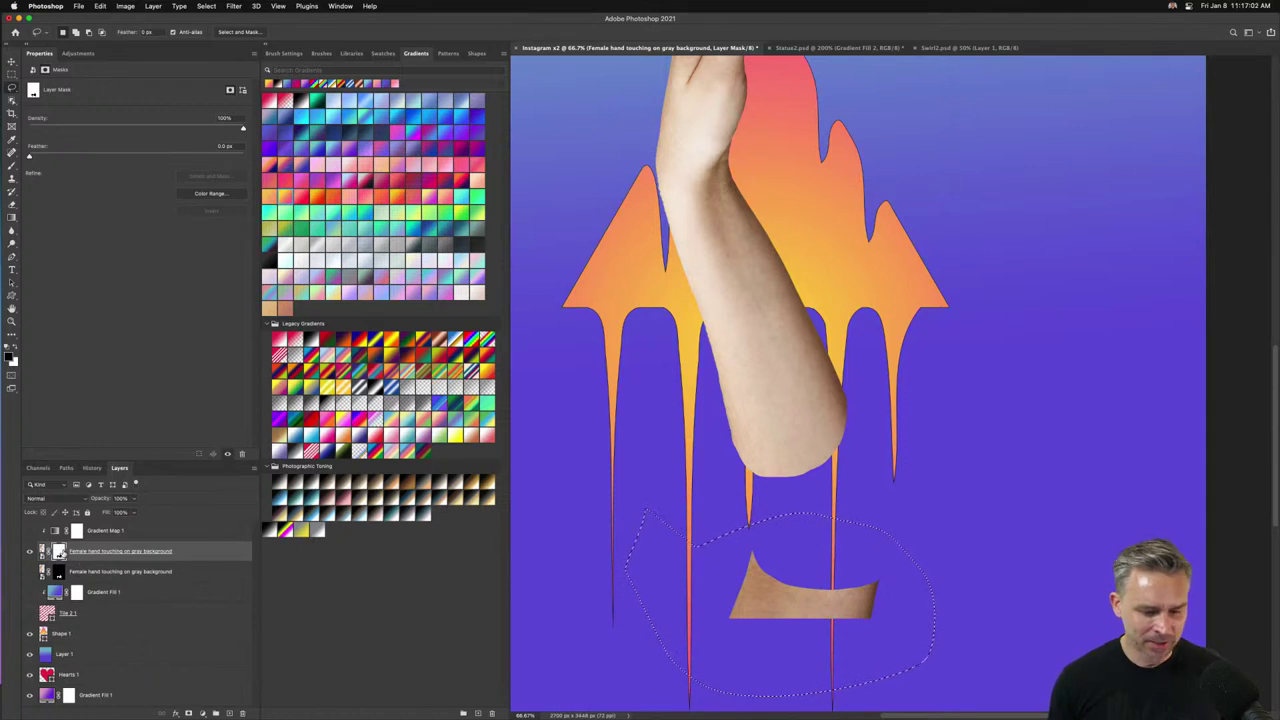
pyautogui.hotkey('shift', 'BackSpace')
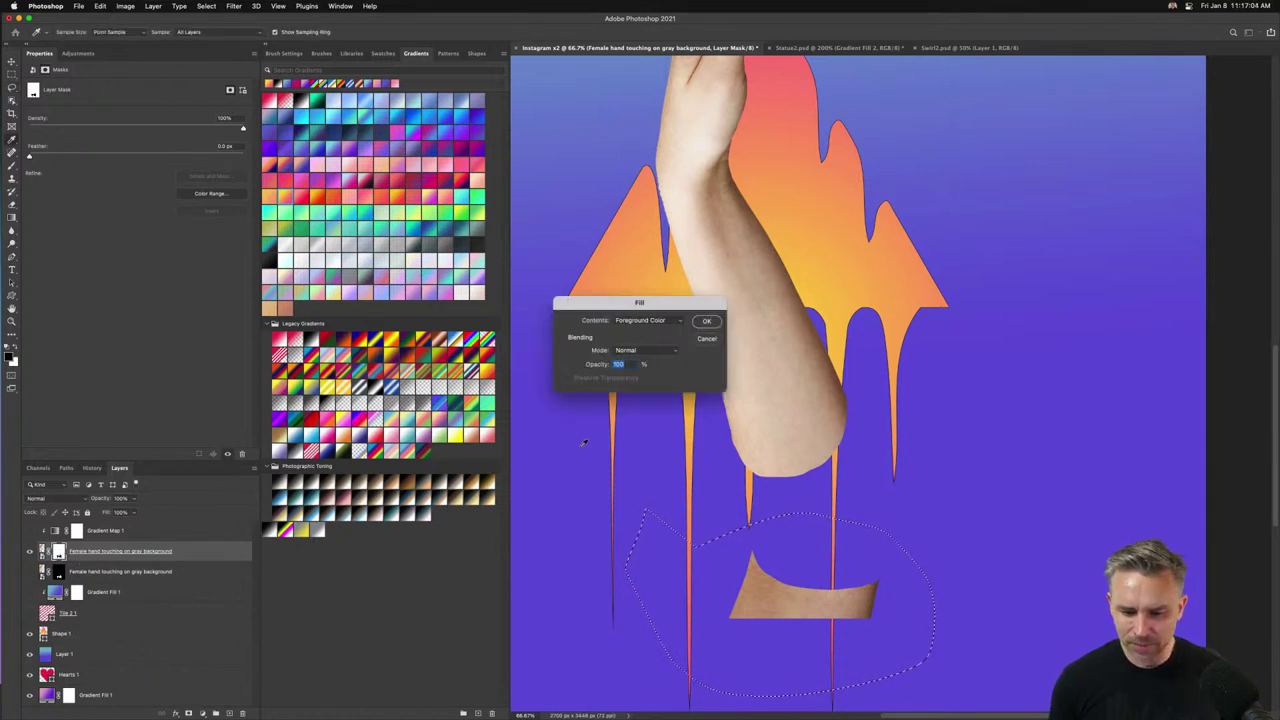
pyautogui.press('Return')
pyautogui.press('super+d')
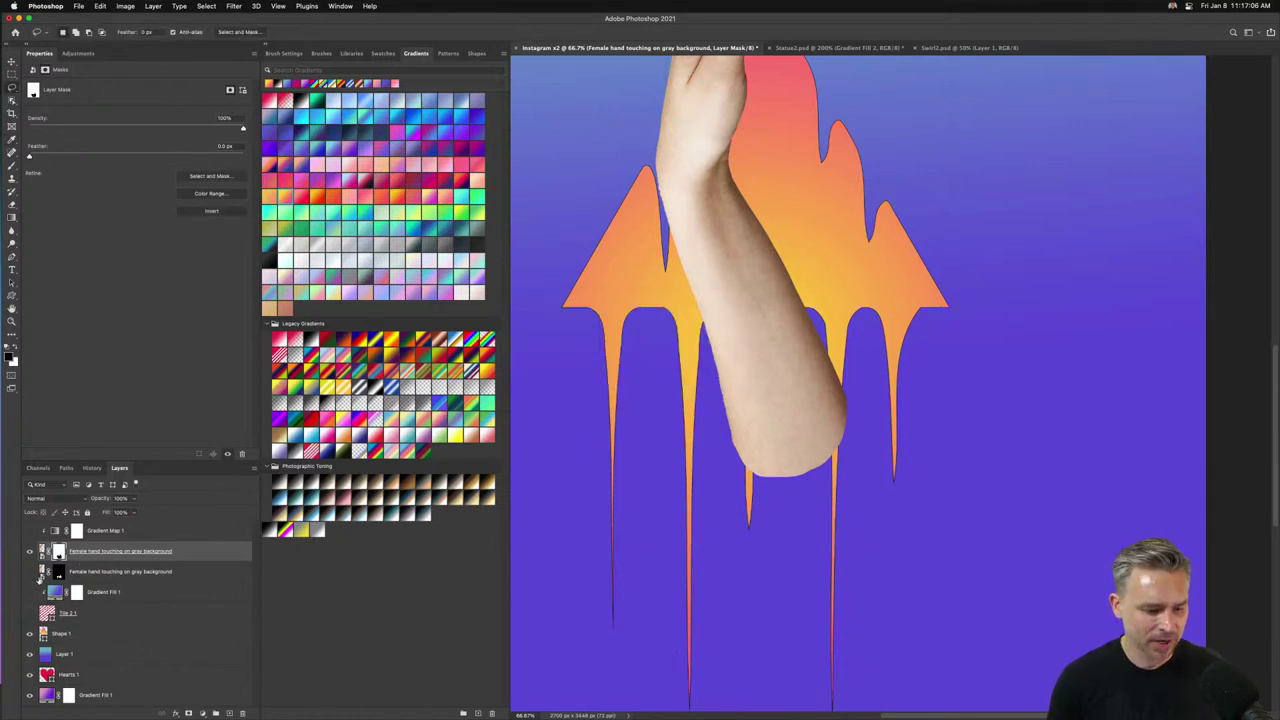
# Show the lower forearm piece again and move it down to open a gap below the upper arm.
pyautogui.click(89, 571)
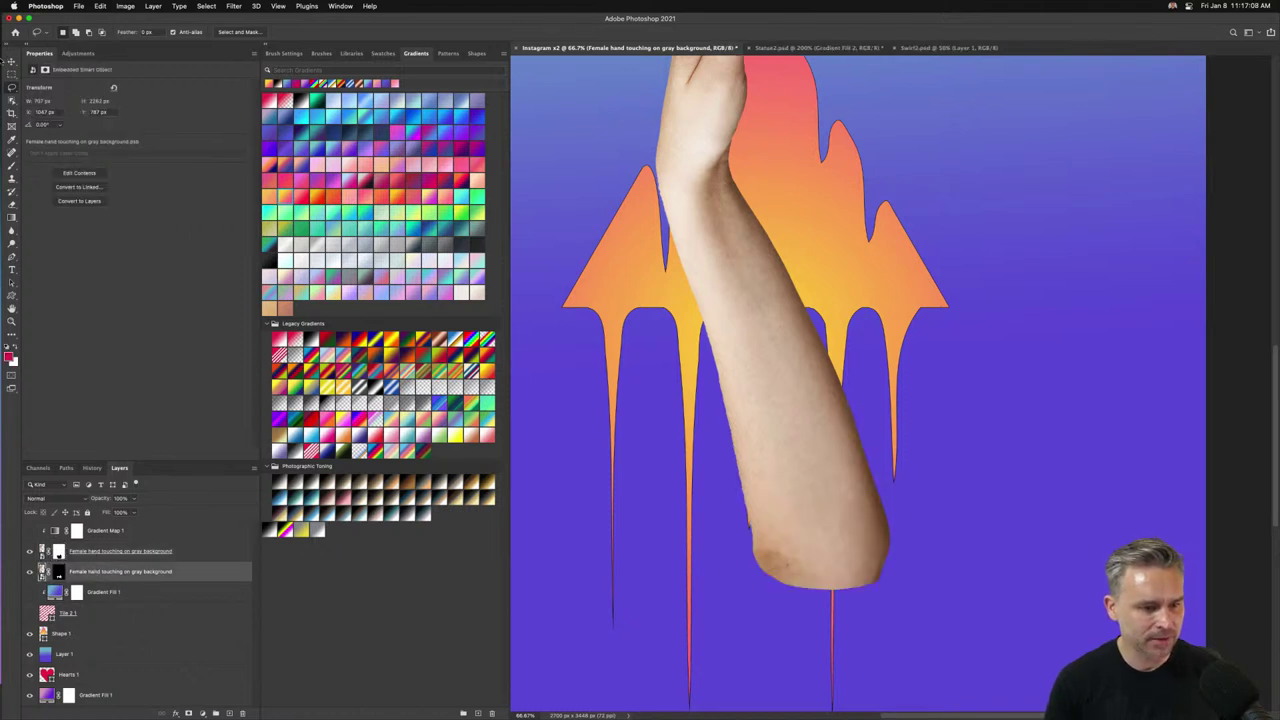
pyautogui.press('v')
pyautogui.moveTo(596, 375); pyautogui.dragTo(604, 415)
pyautogui.press('super+plus')
pyautogui.scroll(-3, 620, 360)
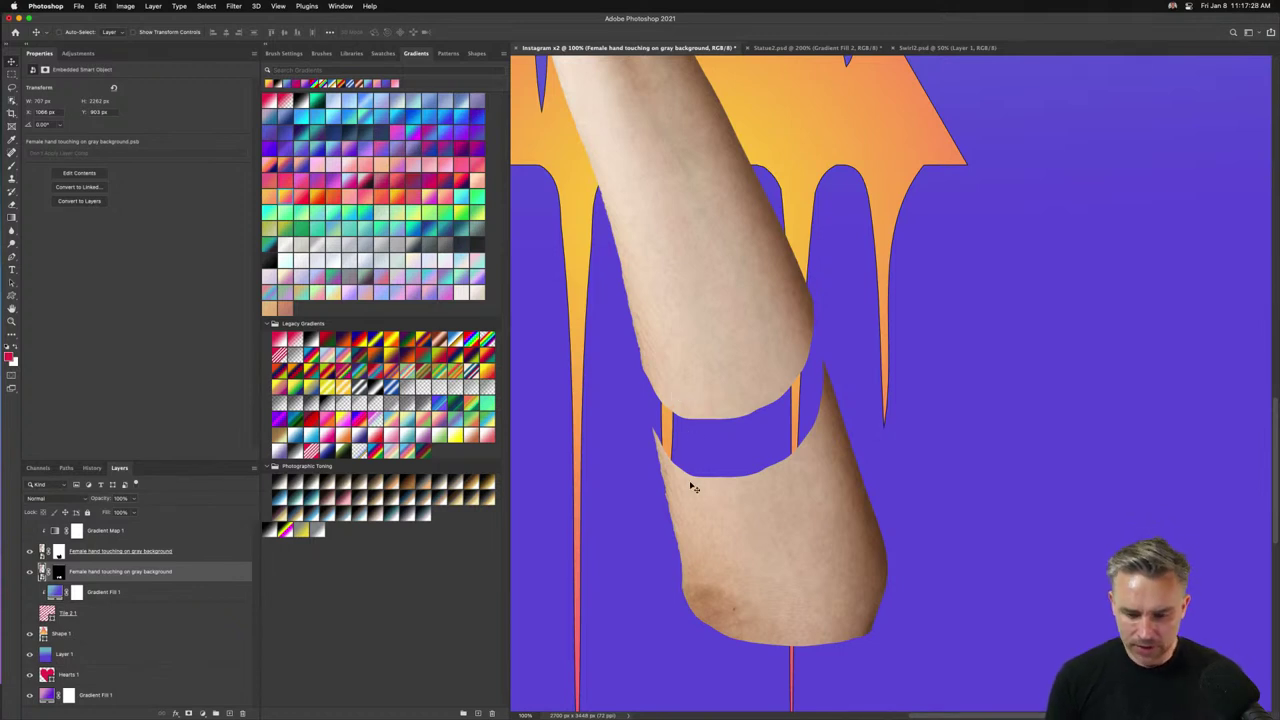
pyautogui.moveTo(694, 486); pyautogui.dragTo(695, 498)
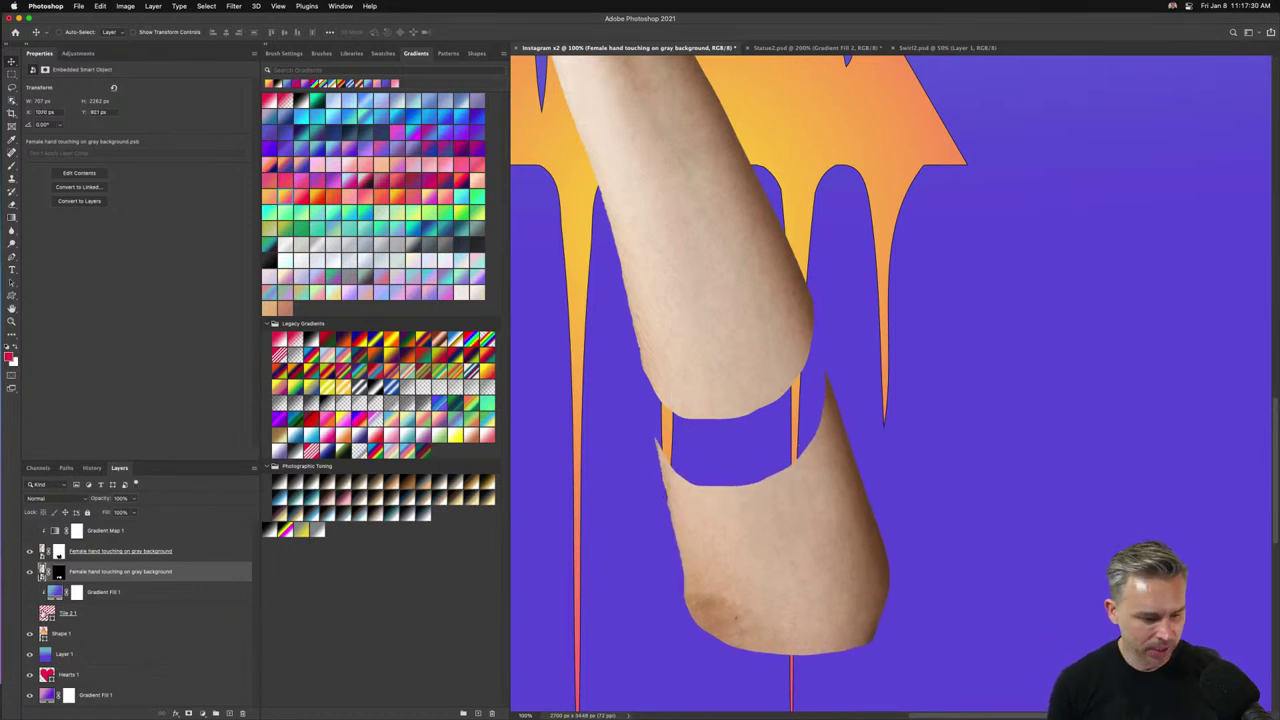
# Add a new layer beneath the arm pieces and set the Pen tool to Shape mode with a red fill and no stroke.
pyautogui.click(106, 595)
pyautogui.click(228, 713)
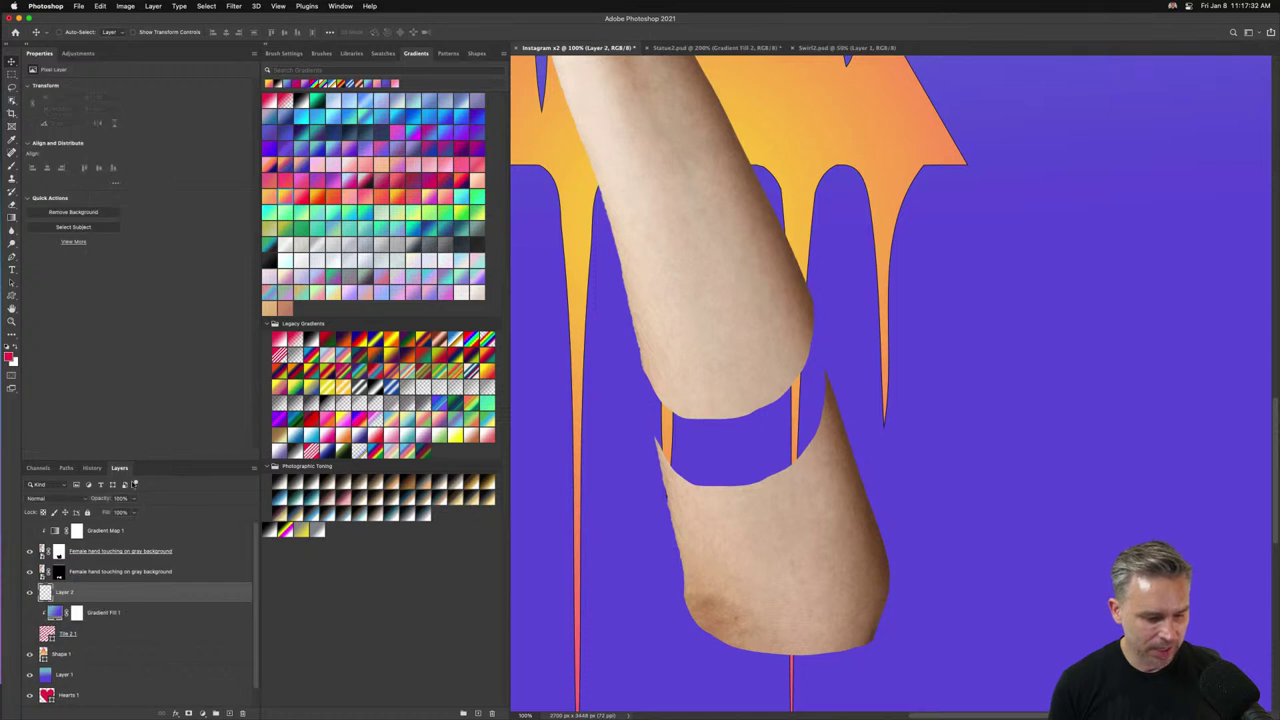
pyautogui.press('p')
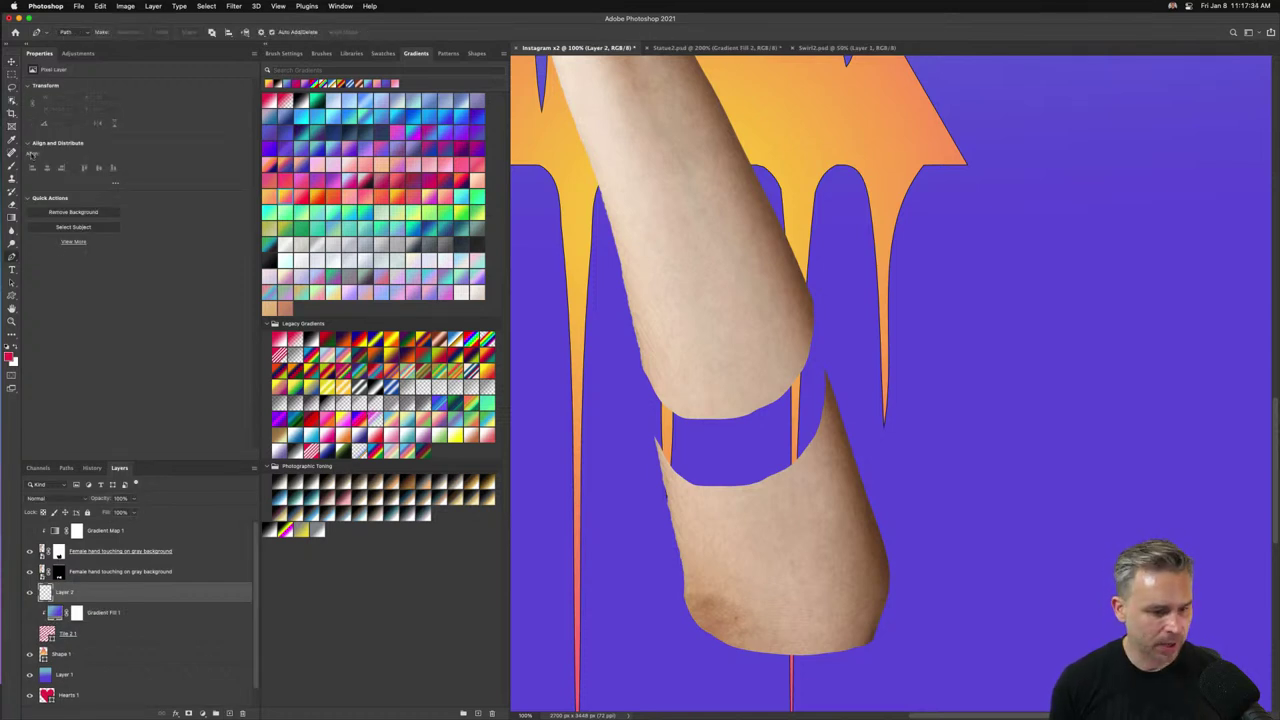
pyautogui.click(65, 32)
pyautogui.click(65, 22)
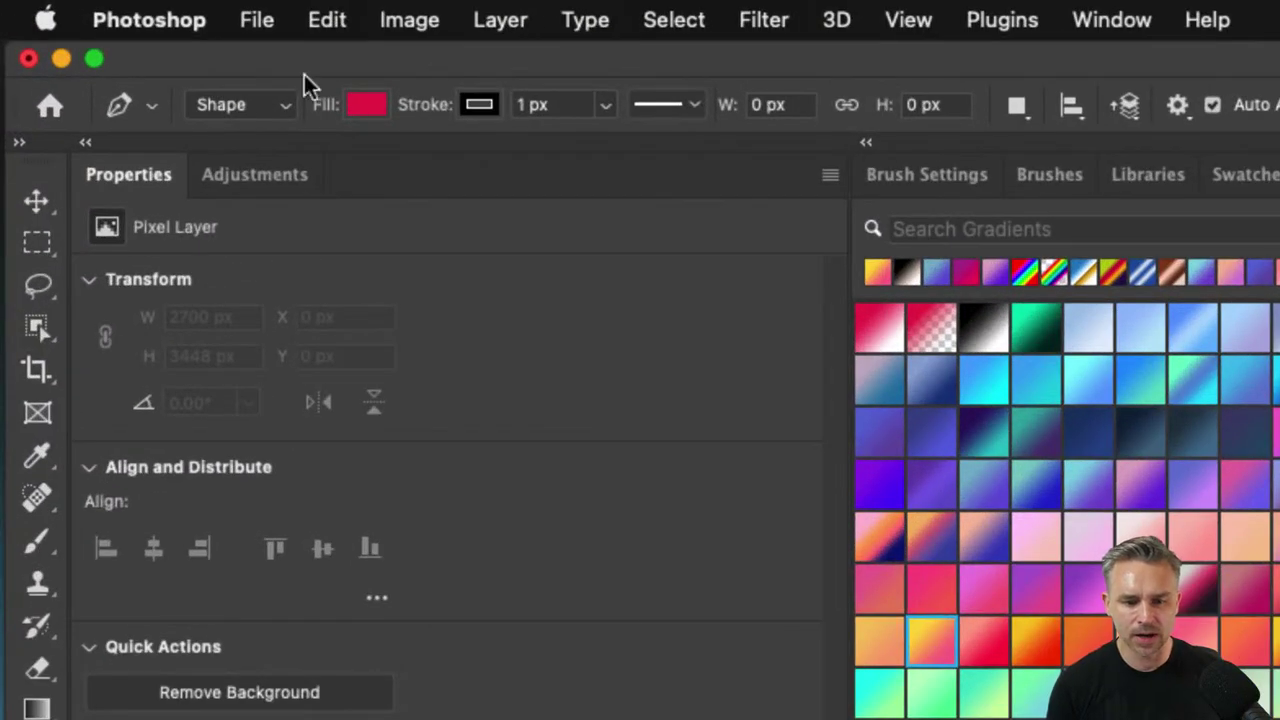
pyautogui.click(494, 102)
pyautogui.click(284, 176)
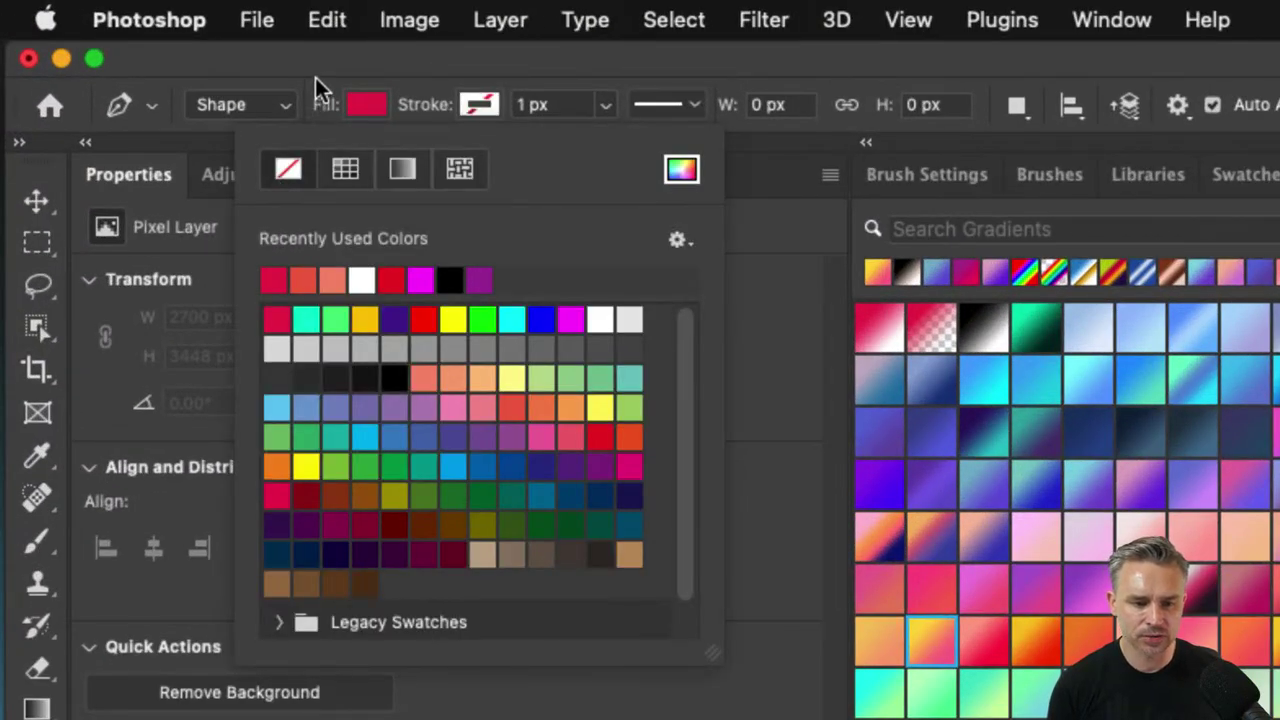
pyautogui.click(343, 107)
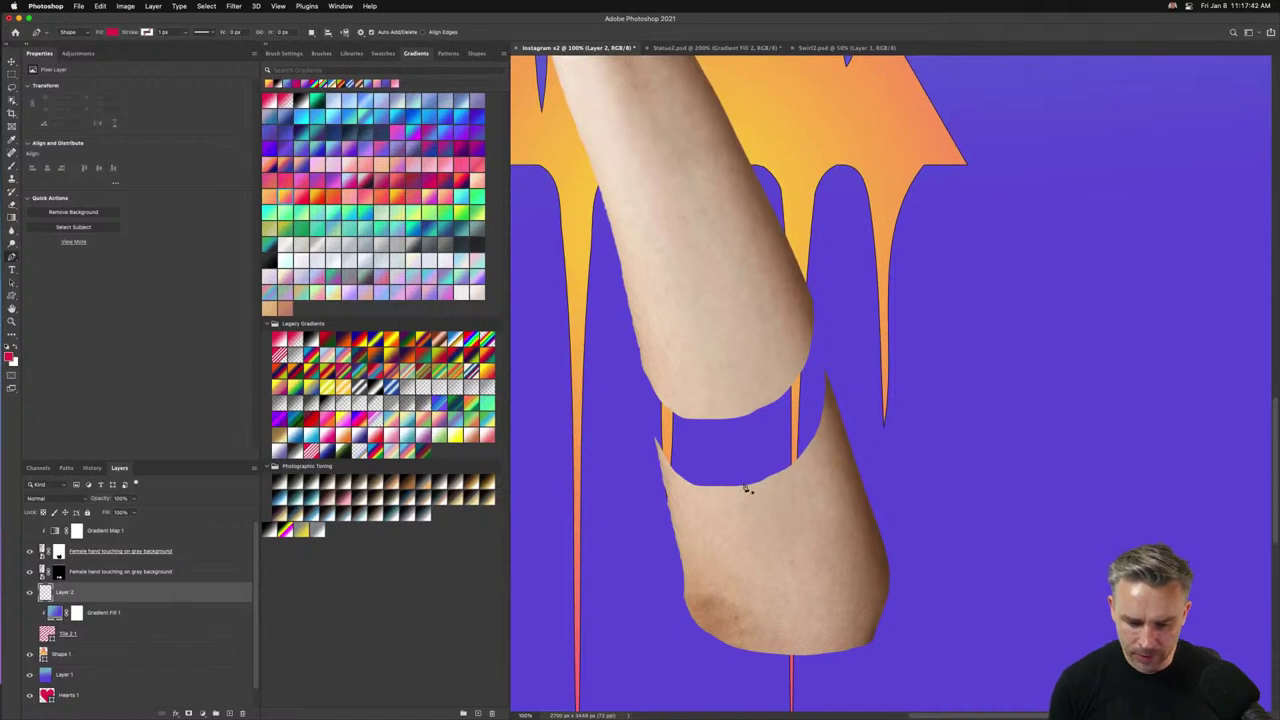
# Draw a closed red shape bridging the gap between the upper and lower arm pieces, with curved upper and right edges.
pyautogui.click(762, 502)
pyautogui.click(705, 507)
pyautogui.click(666, 481)
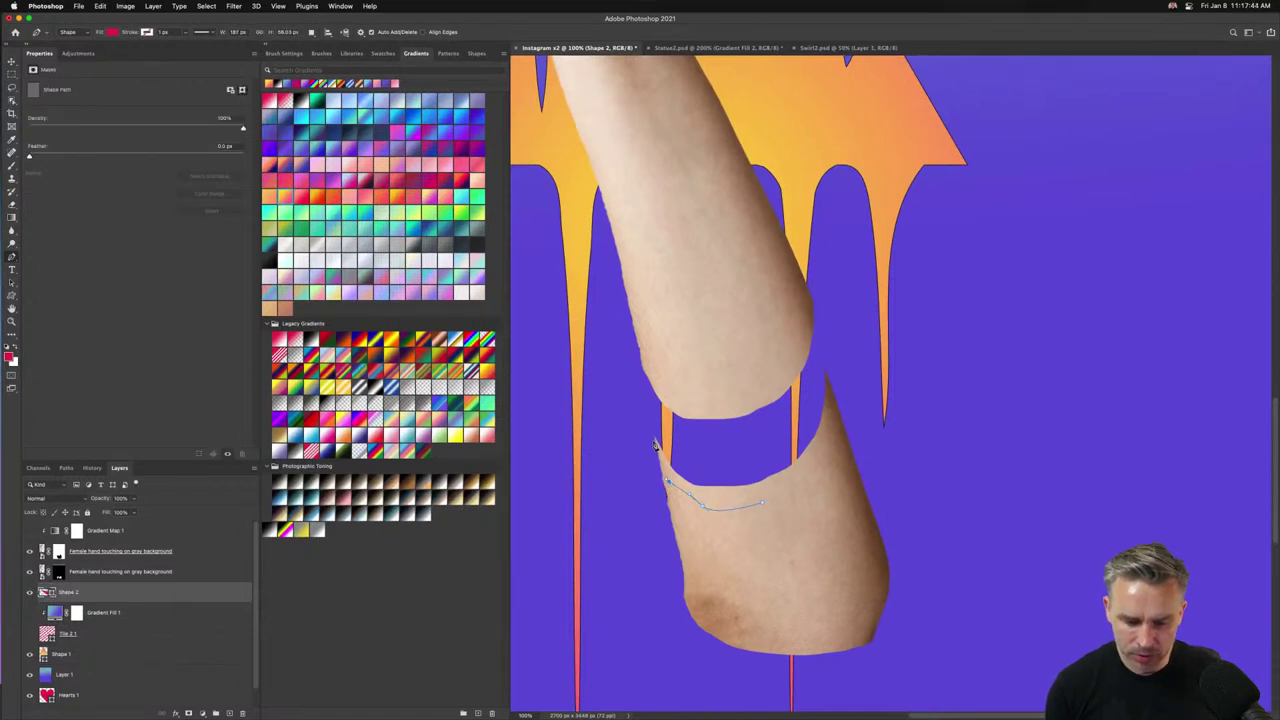
pyautogui.click(656, 441)
pyautogui.moveTo(740, 379); pyautogui.dragTo(833, 392)
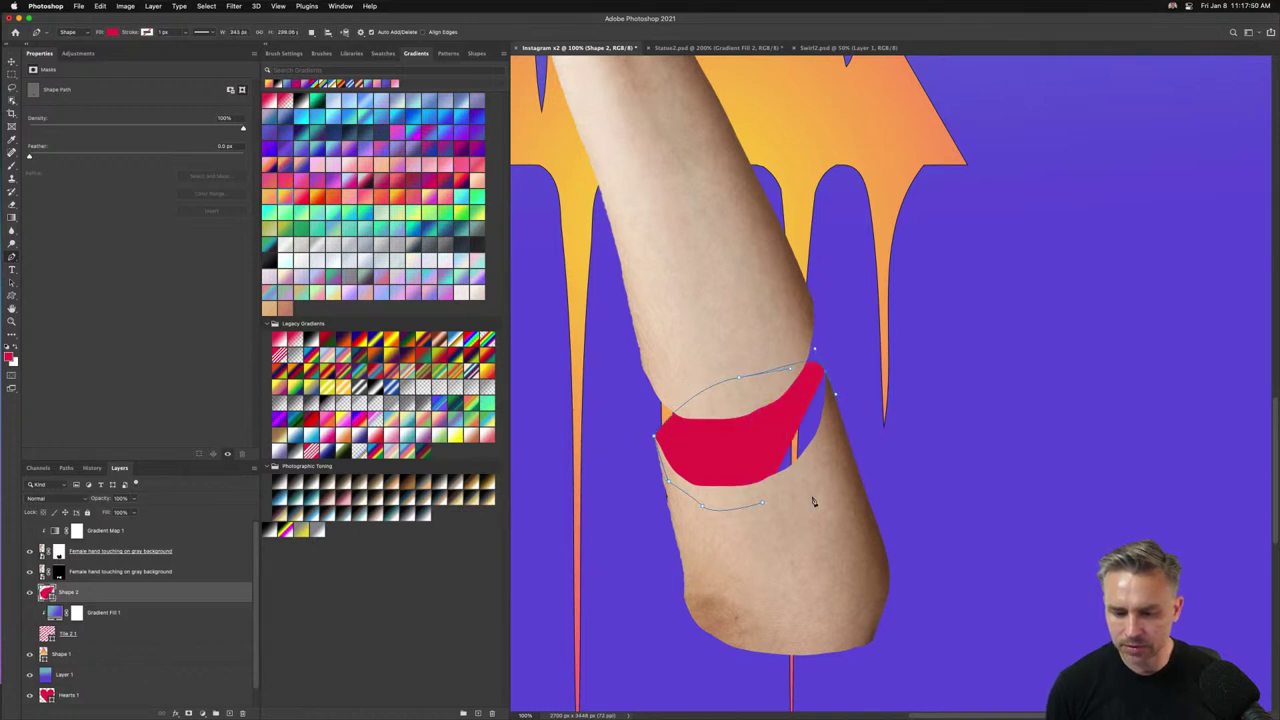
pyautogui.moveTo(813, 500); pyautogui.dragTo(775, 514)
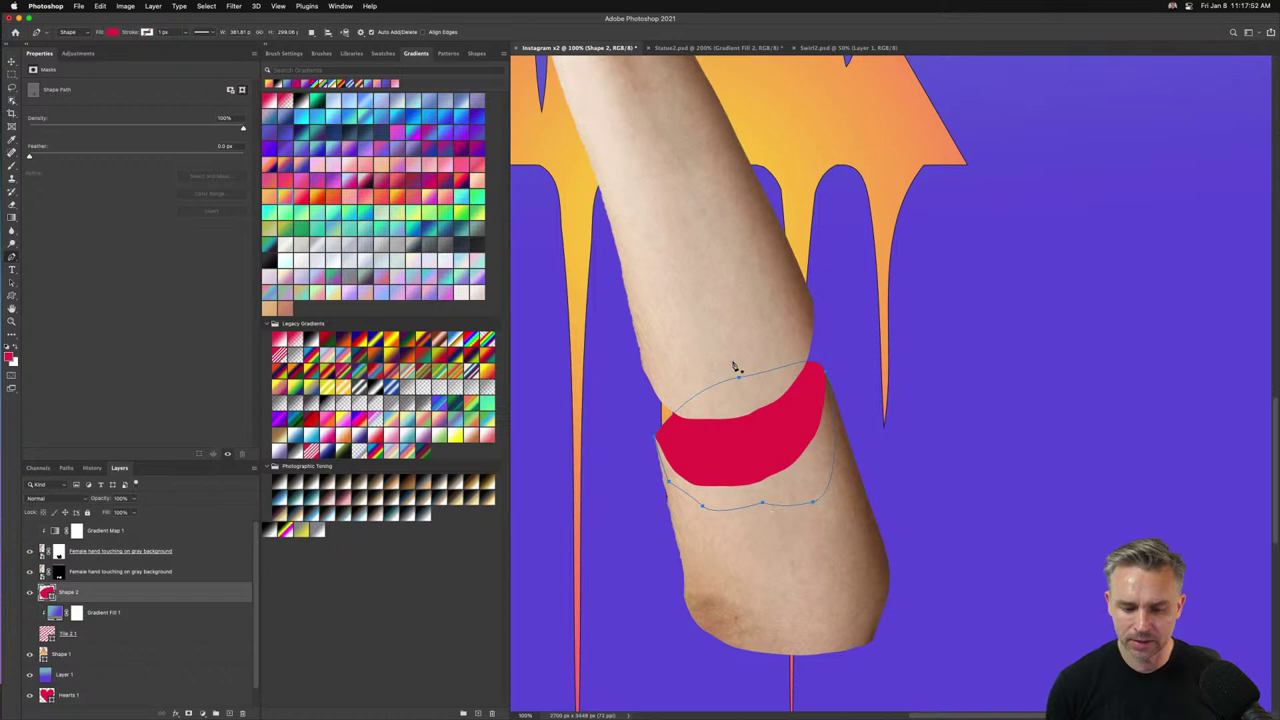
# Reshape the red shape's upper curve with the Direct Selection tool by adjusting its middle anchor and handle.
pyautogui.press('a')
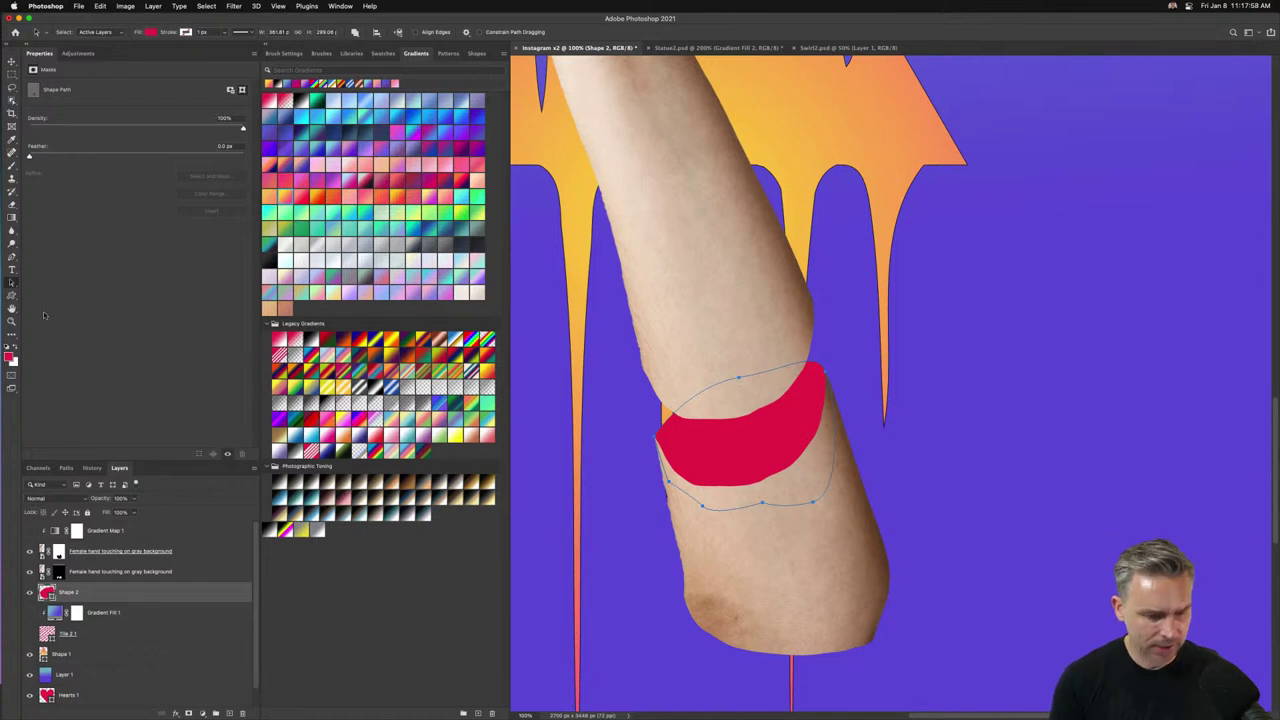
pyautogui.rightClick(12, 284)
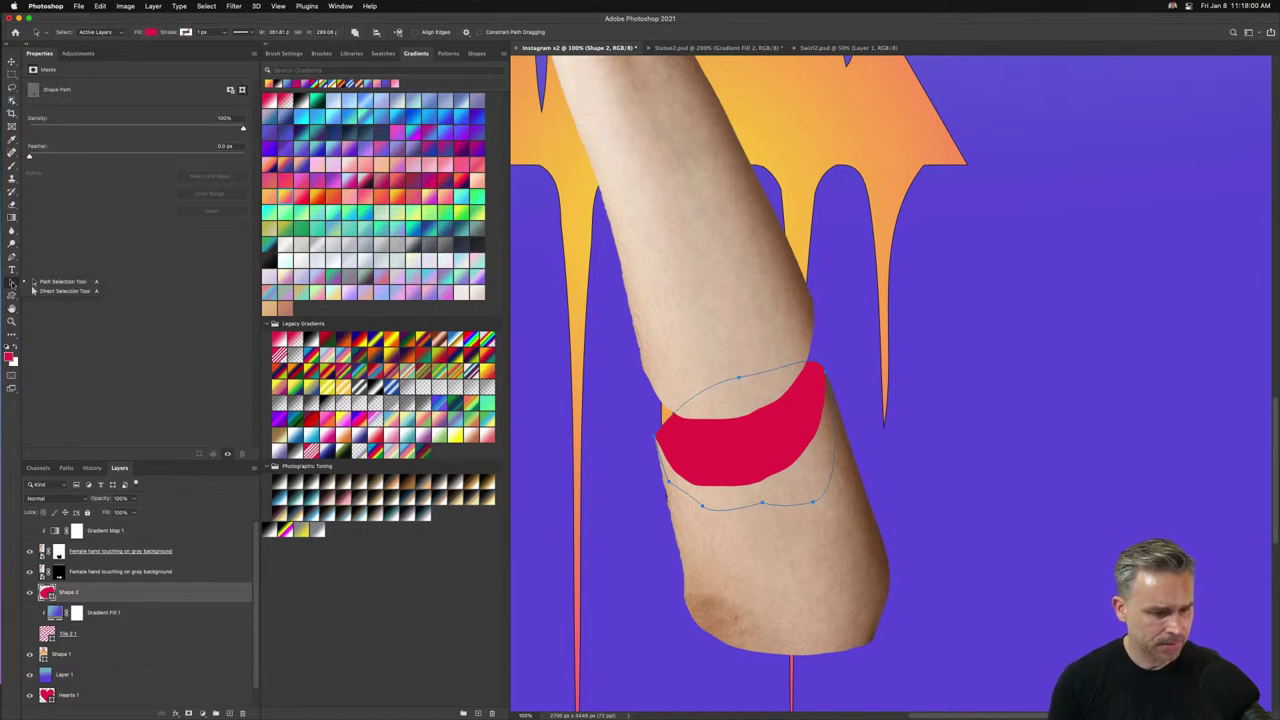
pyautogui.click(35, 291)
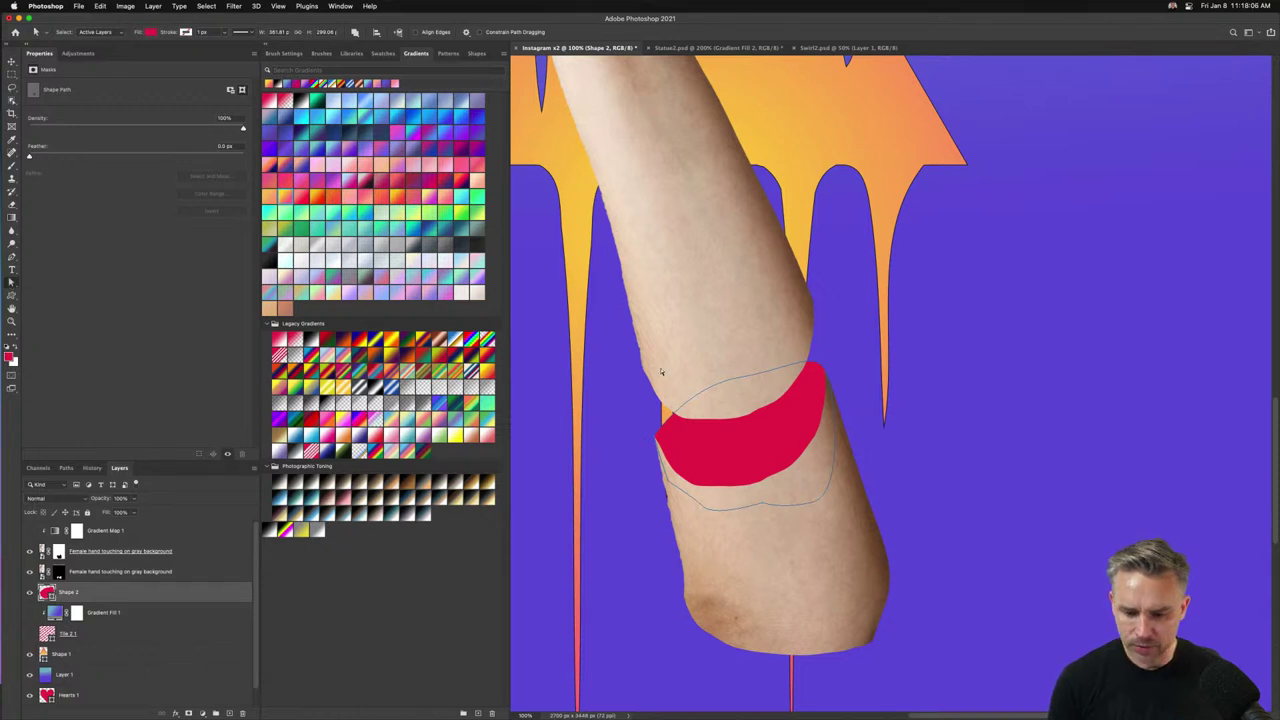
pyautogui.click(735, 379)
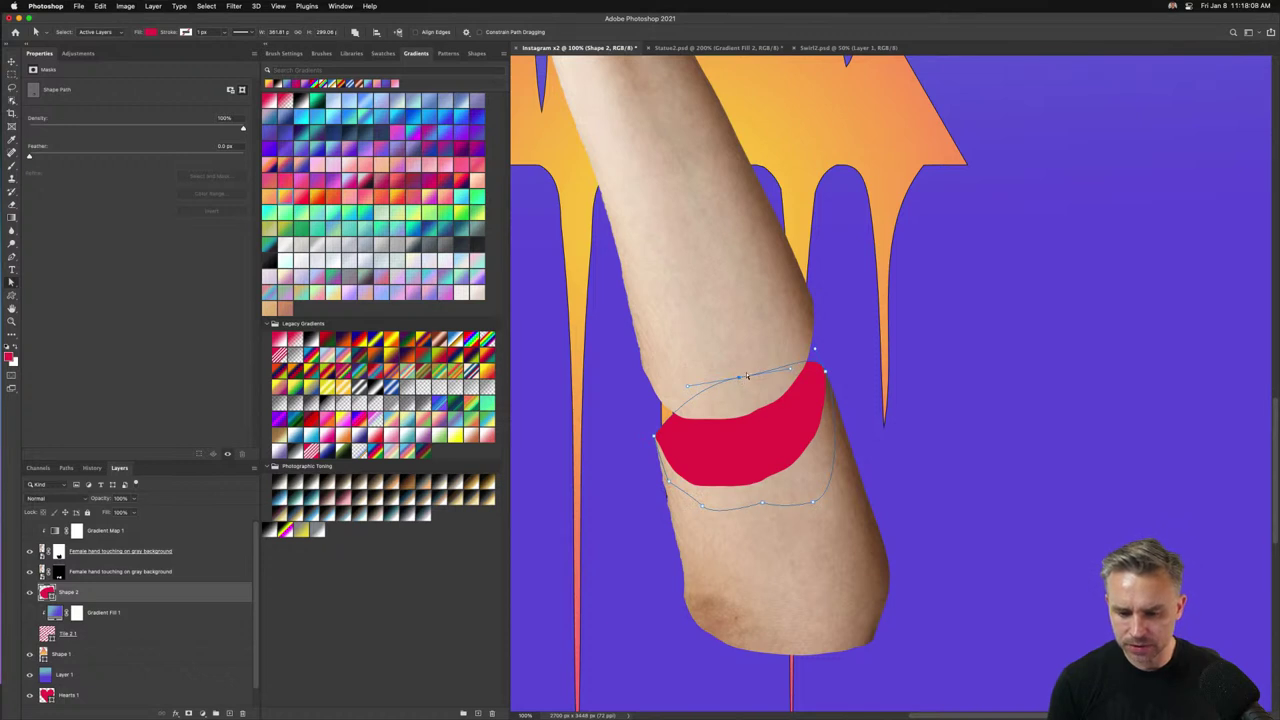
pyautogui.moveTo(739, 379); pyautogui.dragTo(679, 398)
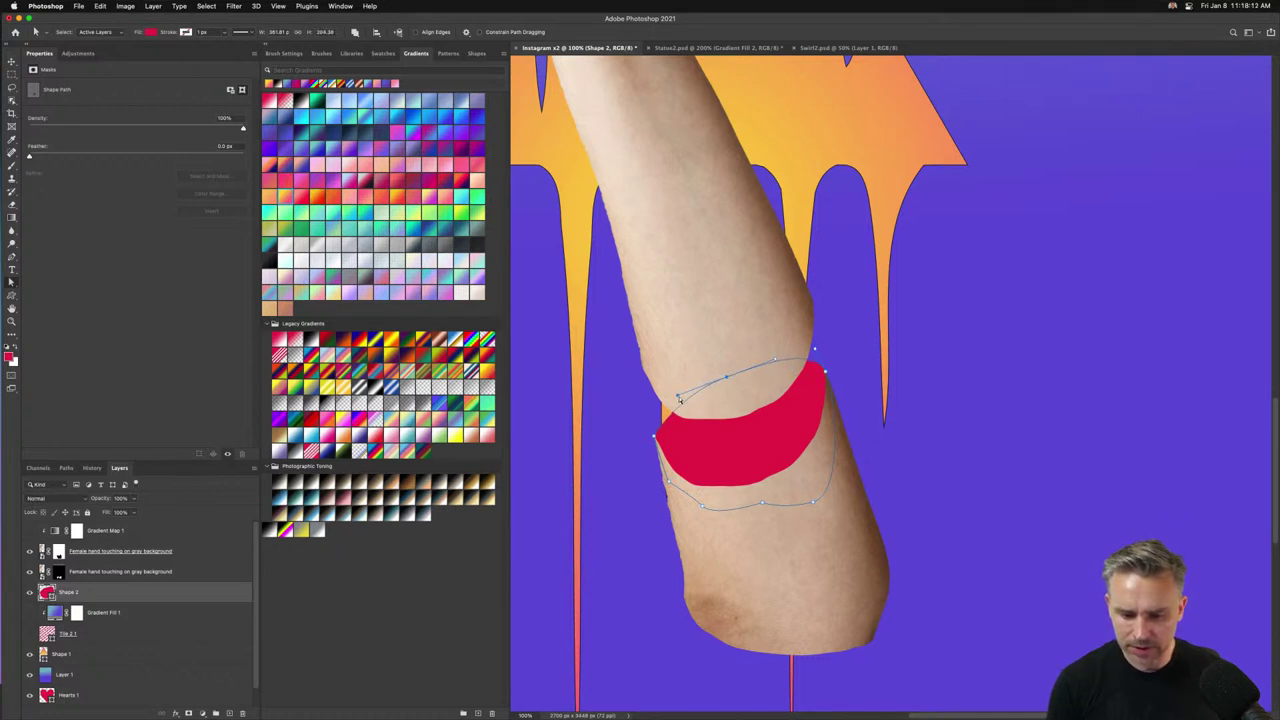
# Select the layer mask of the lower forearm piece and activate the Brush tool.
pyautogui.click(44, 575)
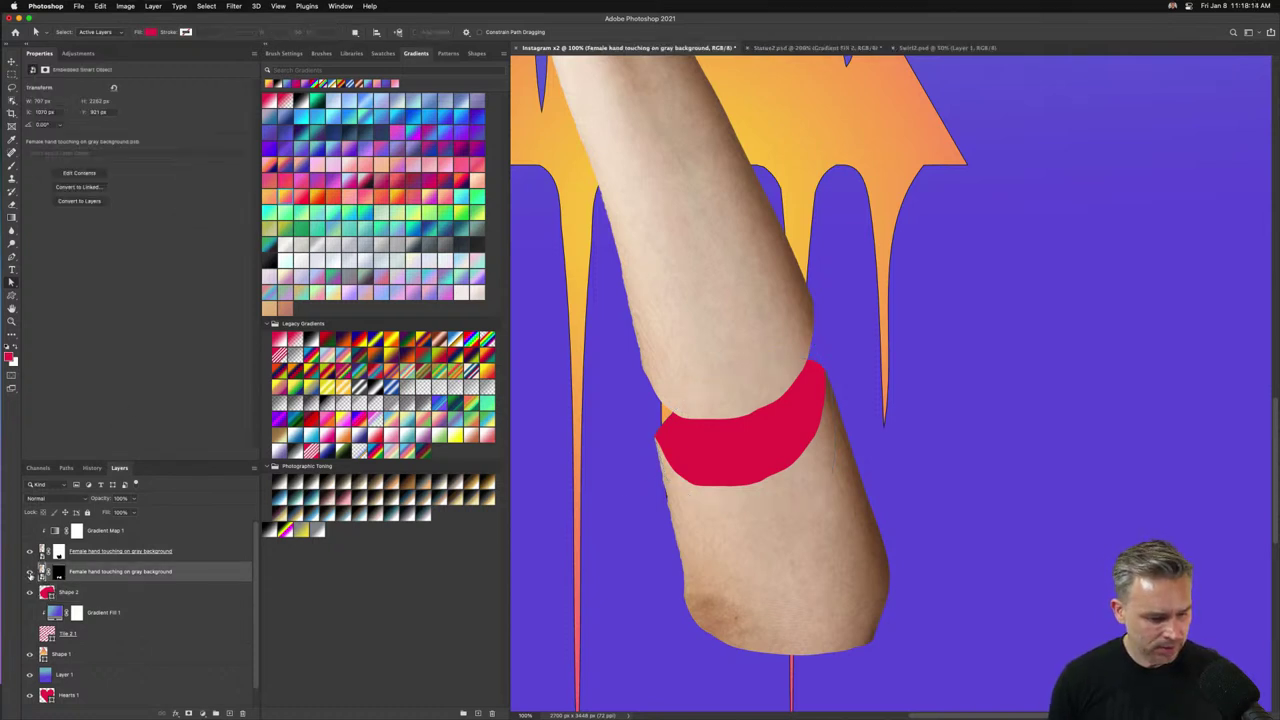
pyautogui.click(58, 573)
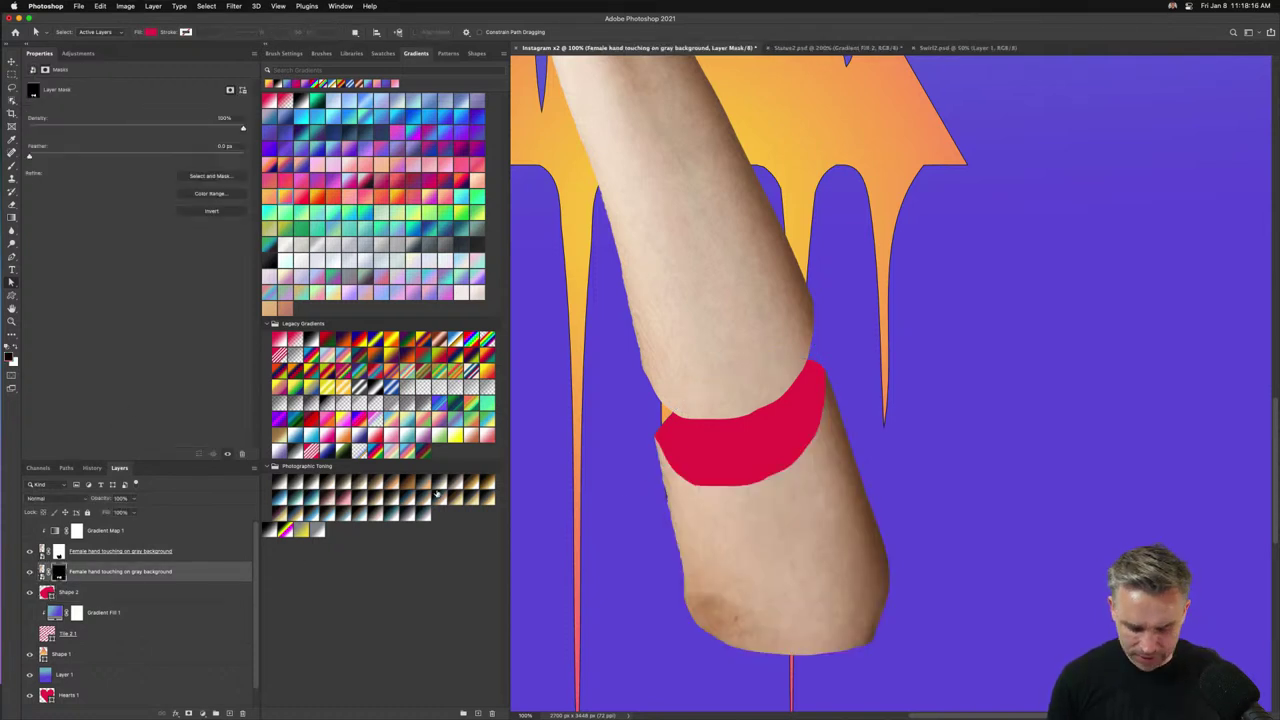
pyautogui.press('b')
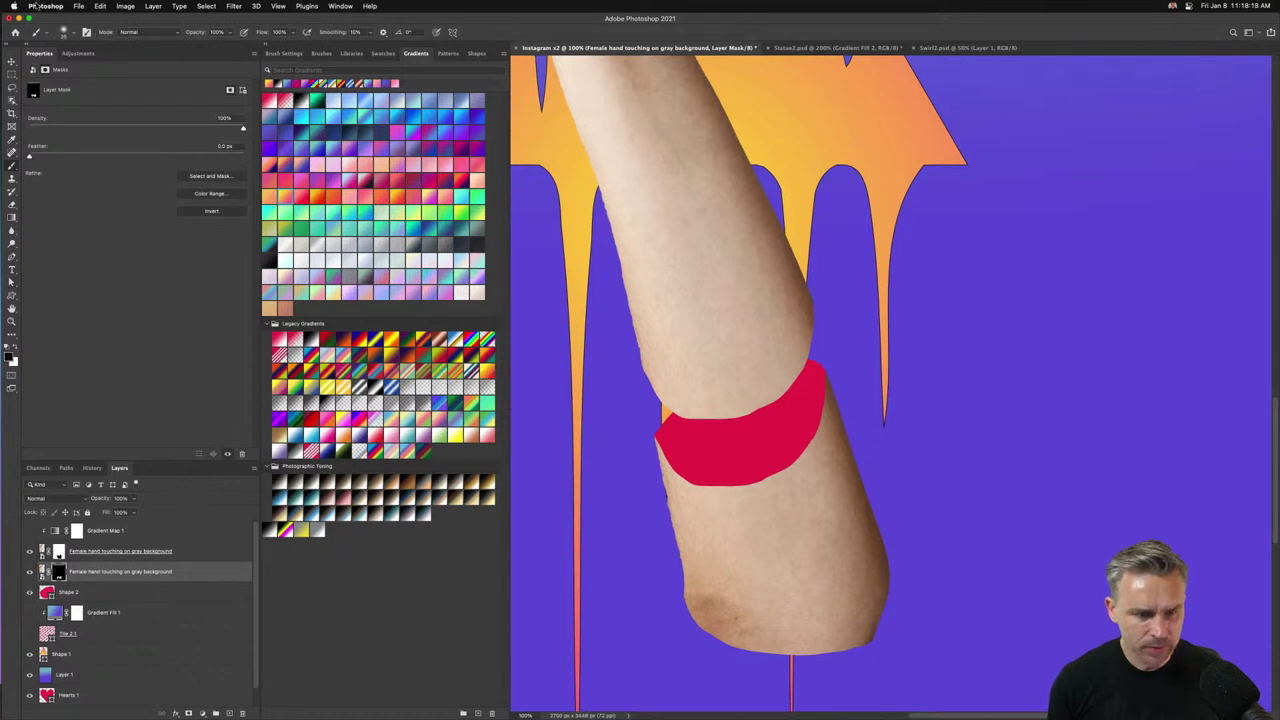
# Enlarge the brush picker and import a saved brush set from the Desktop.
pyautogui.click(73, 38)
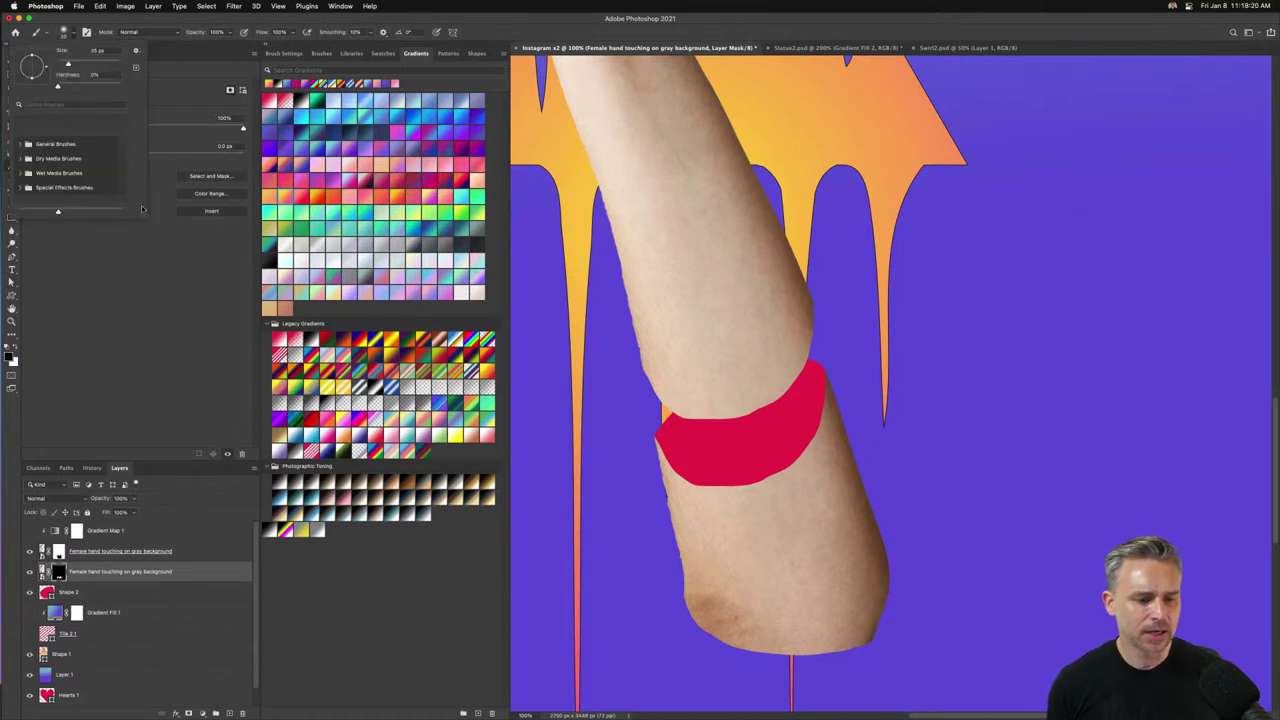
pyautogui.moveTo(146, 214)
pyautogui.mouseDown()
pyautogui.moveTo(694, 397)
pyautogui.moveTo(629, 206)
pyautogui.moveTo(831, 452)
pyautogui.mouseUp()
pyautogui.click(818, 51)
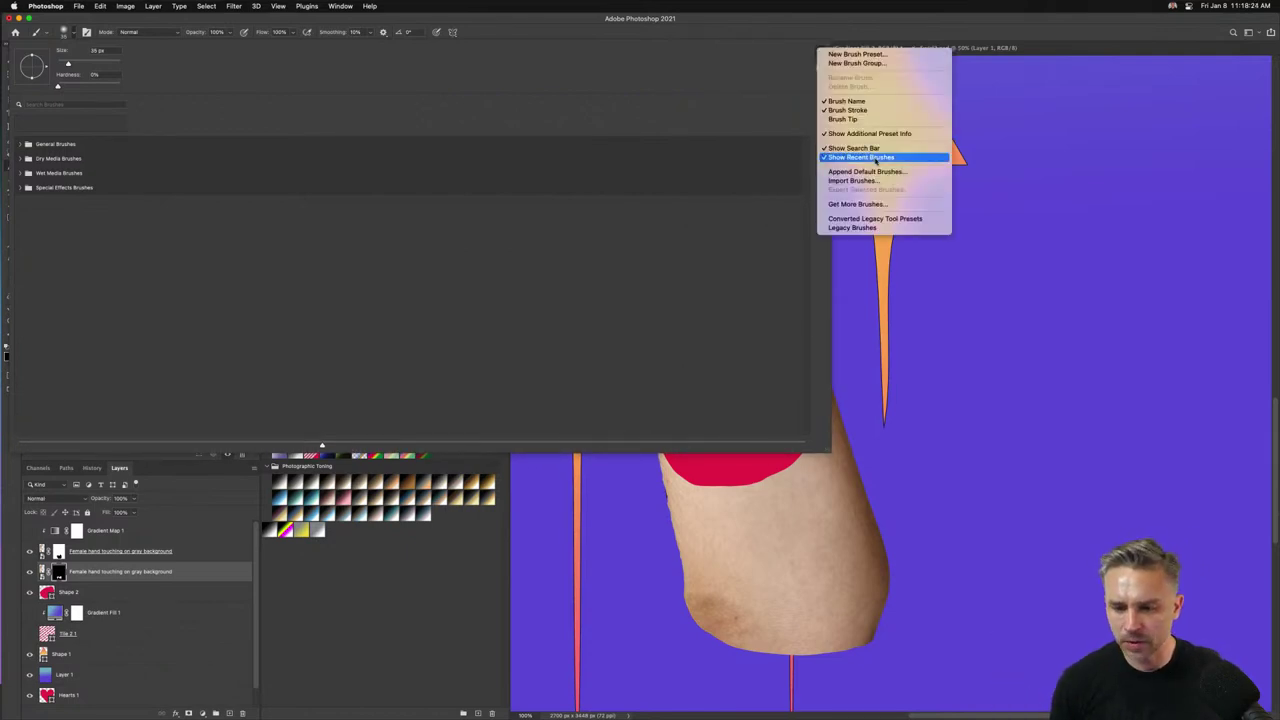
pyautogui.click(857, 177)
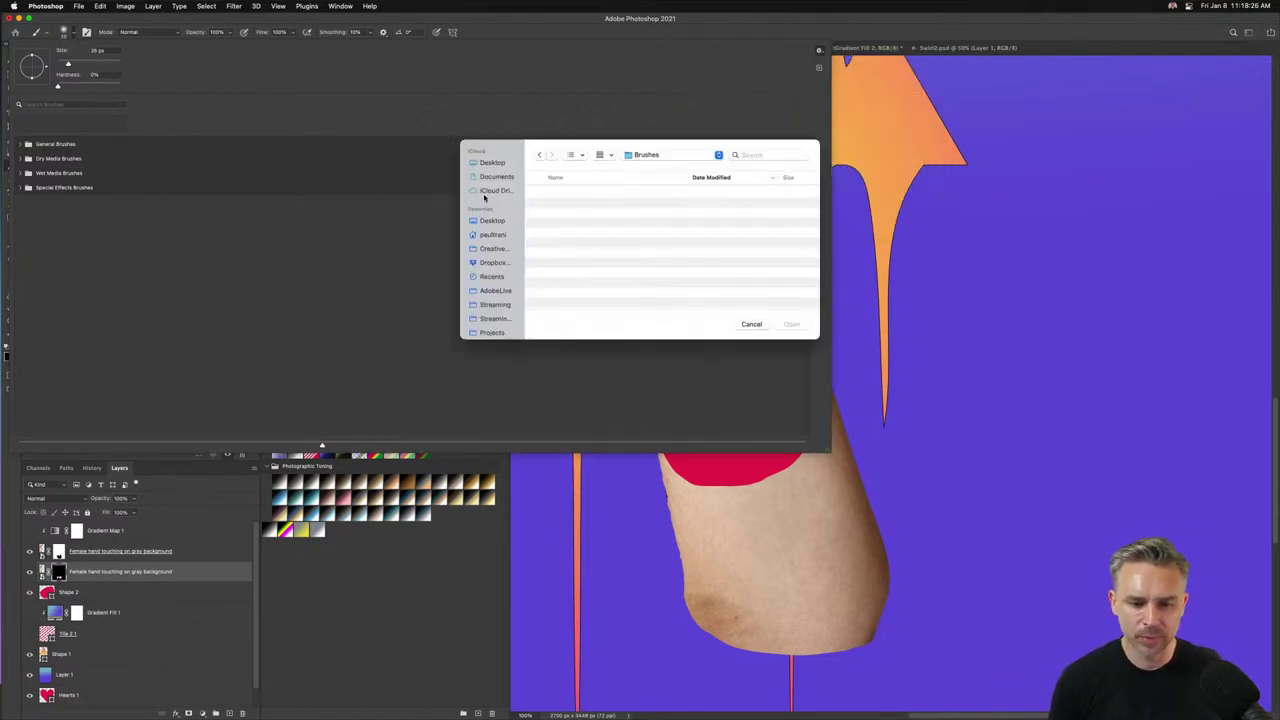
pyautogui.click(490, 163)
pyautogui.doubleClick(553, 243)
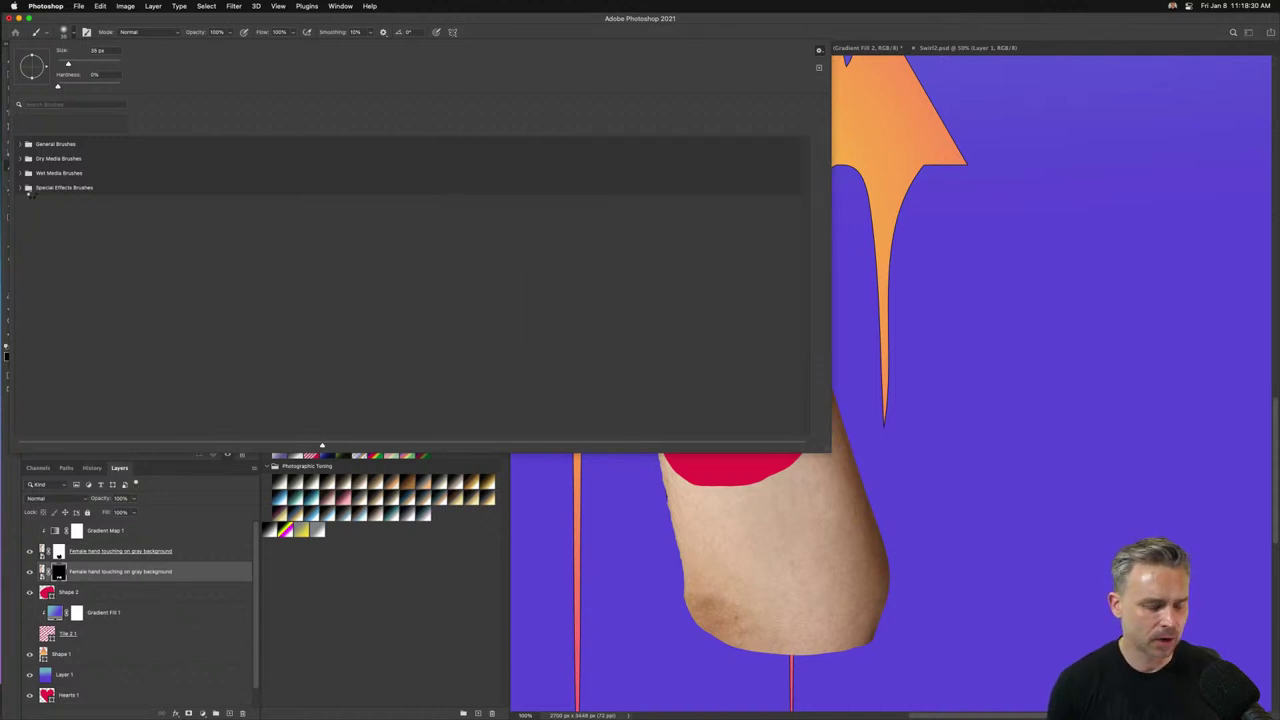
# Delete the General, Dry Media, Wet Media and Special Effects brush groups that sit outside the imported Untitled Brushes group.
pyautogui.click(43, 190)
pyautogui.keyDown('shift'); pyautogui.click(37, 147); pyautogui.keyUp('shift')
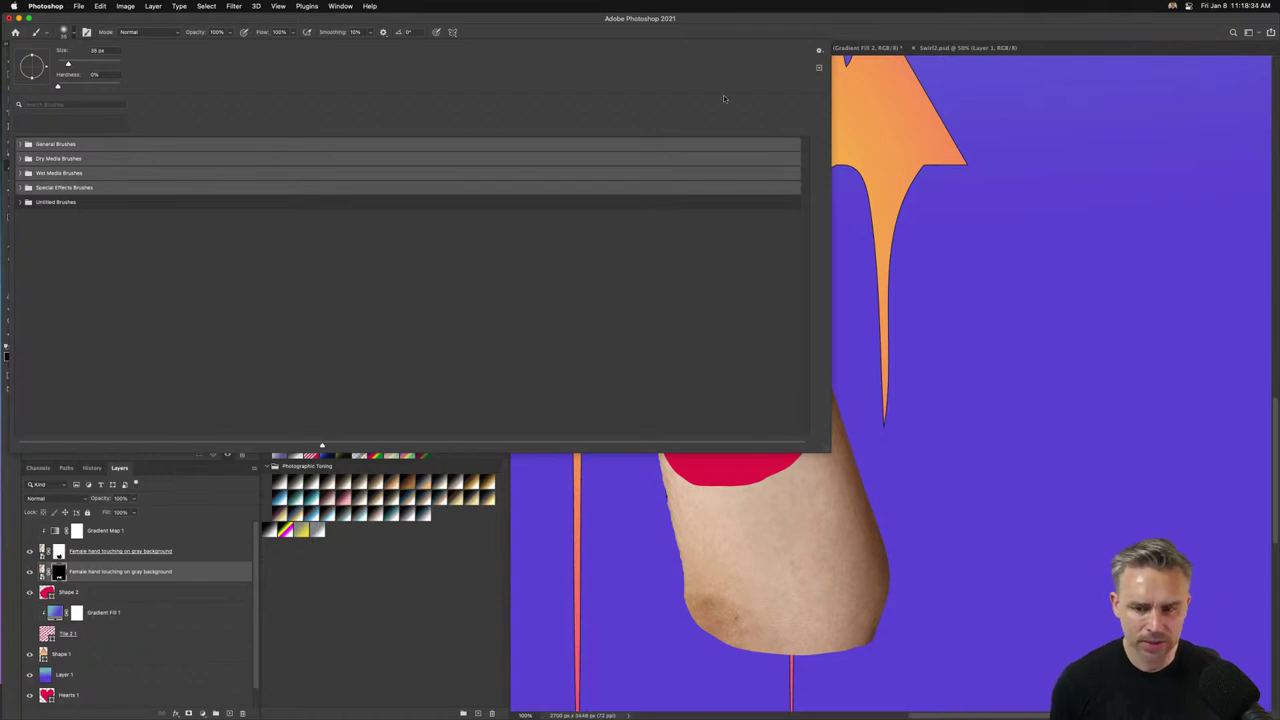
pyautogui.rightClick(149, 152)
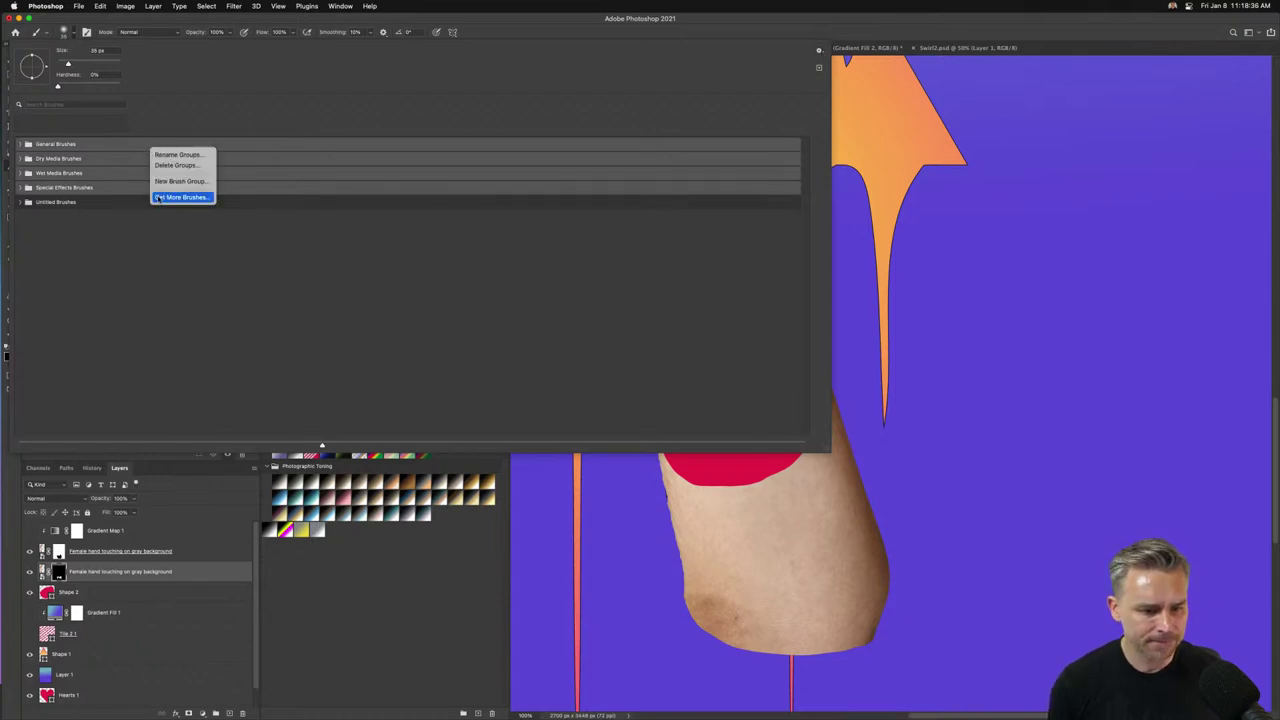
pyautogui.click(157, 167)
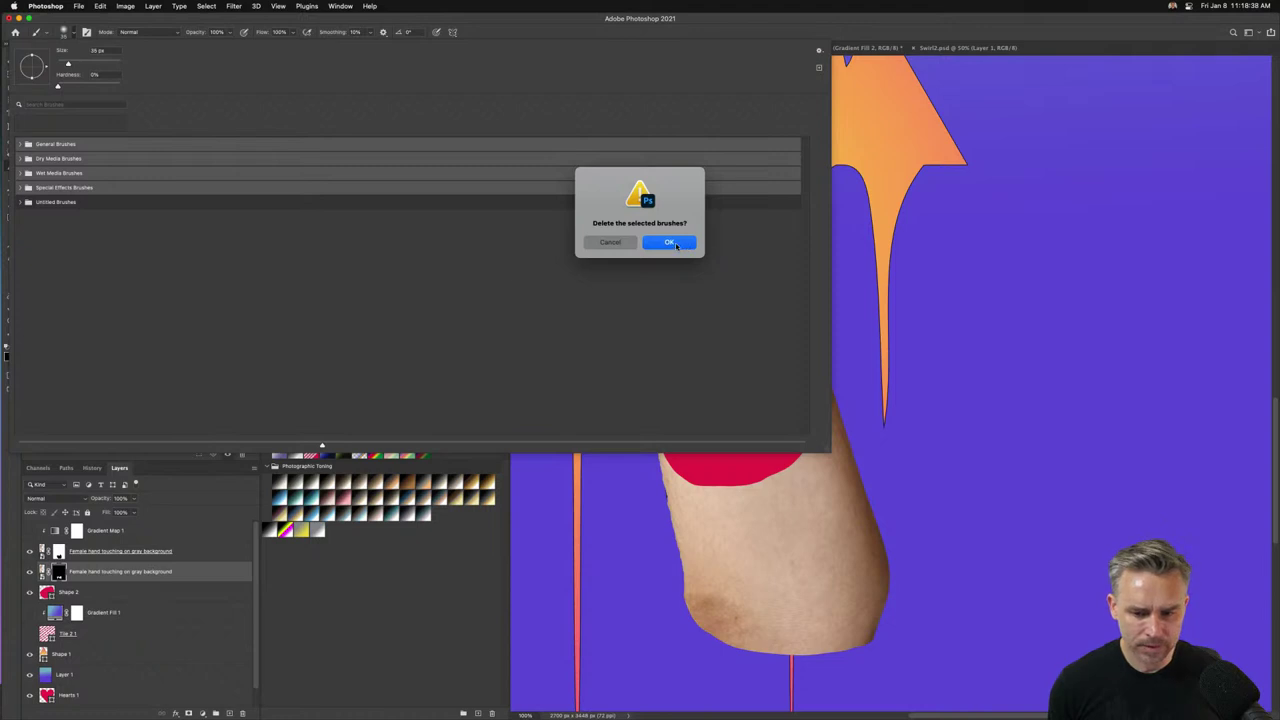
pyautogui.click(670, 243)
# Move all subgroups out of the Untitled Brushes group to the top level and delete the emptied group.
pyautogui.click(22, 146)
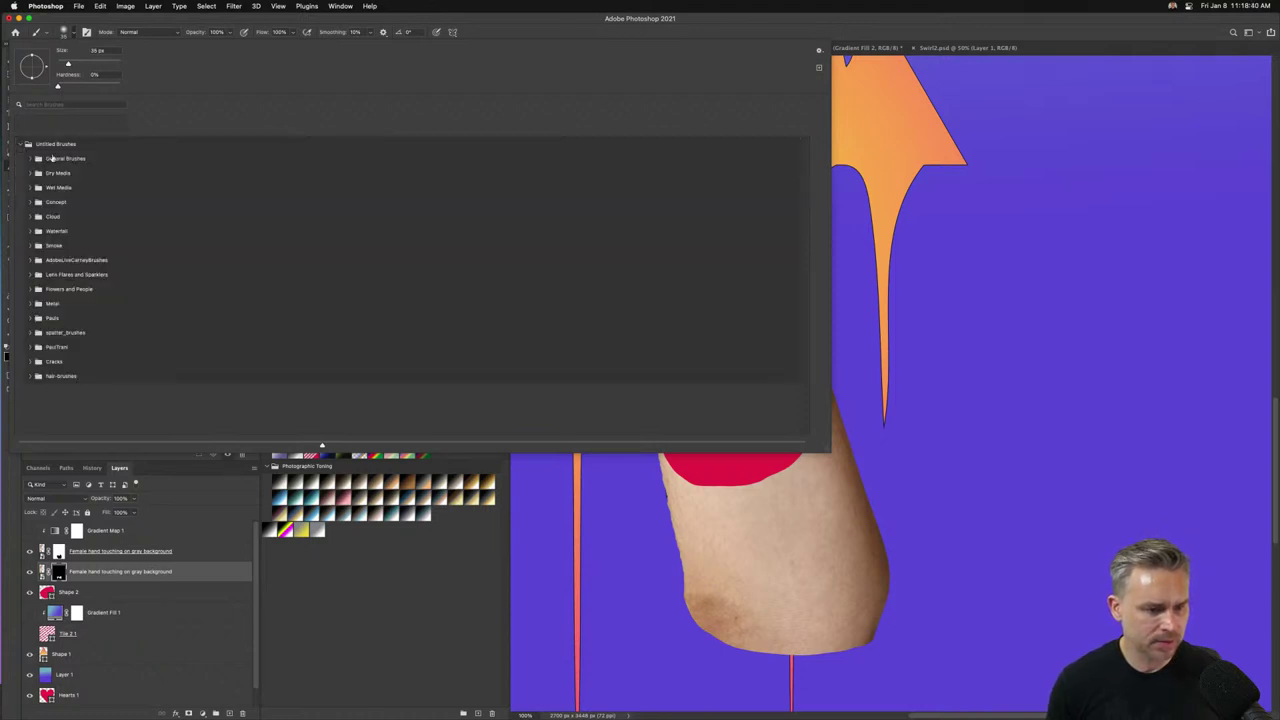
pyautogui.click(54, 159)
pyautogui.keyDown('shift'); pyautogui.click(59, 377); pyautogui.keyUp('shift')
pyautogui.moveTo(59, 377); pyautogui.dragTo(20, 140)
pyautogui.click(46, 376)
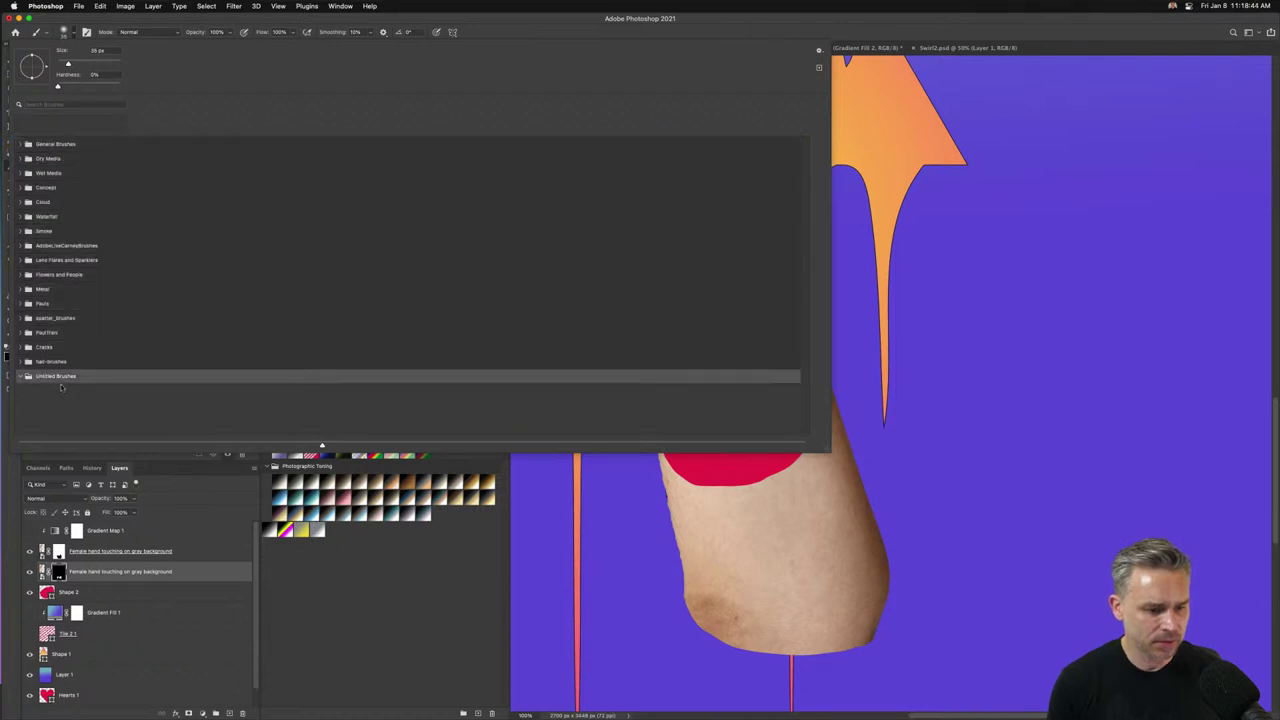
pyautogui.rightClick(52, 376)
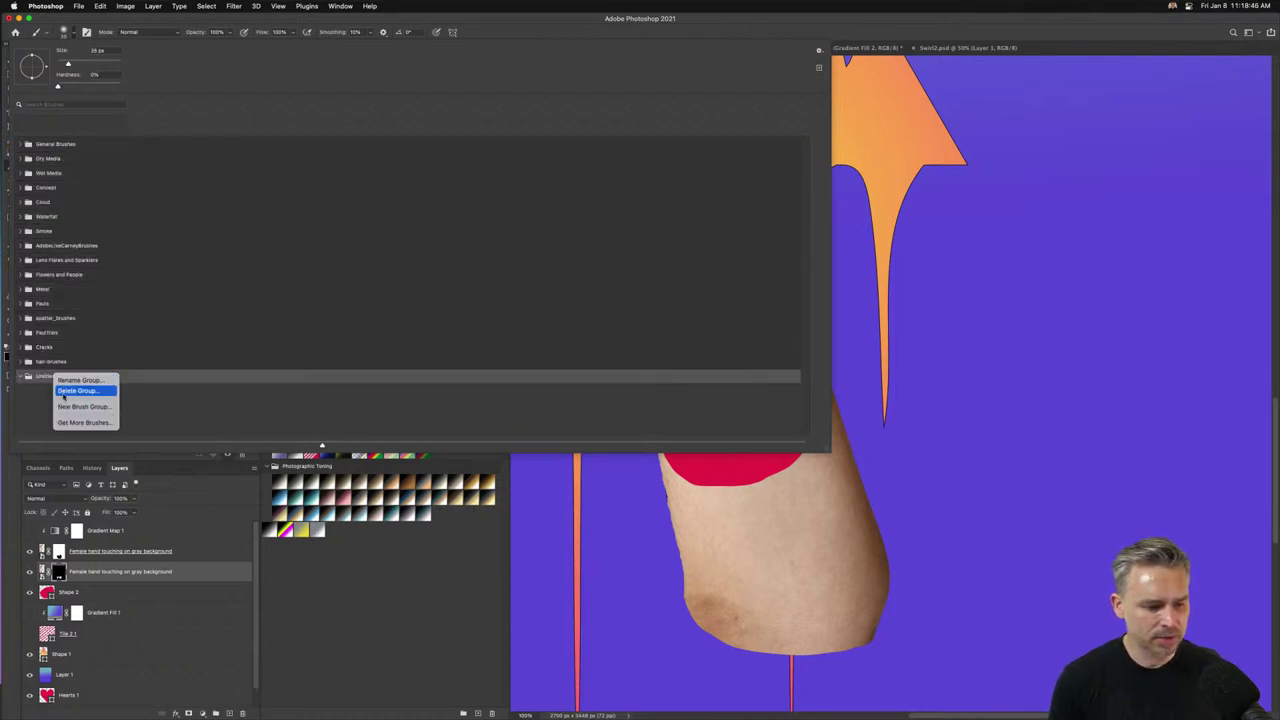
pyautogui.press('Return')
pyautogui.press('Return')
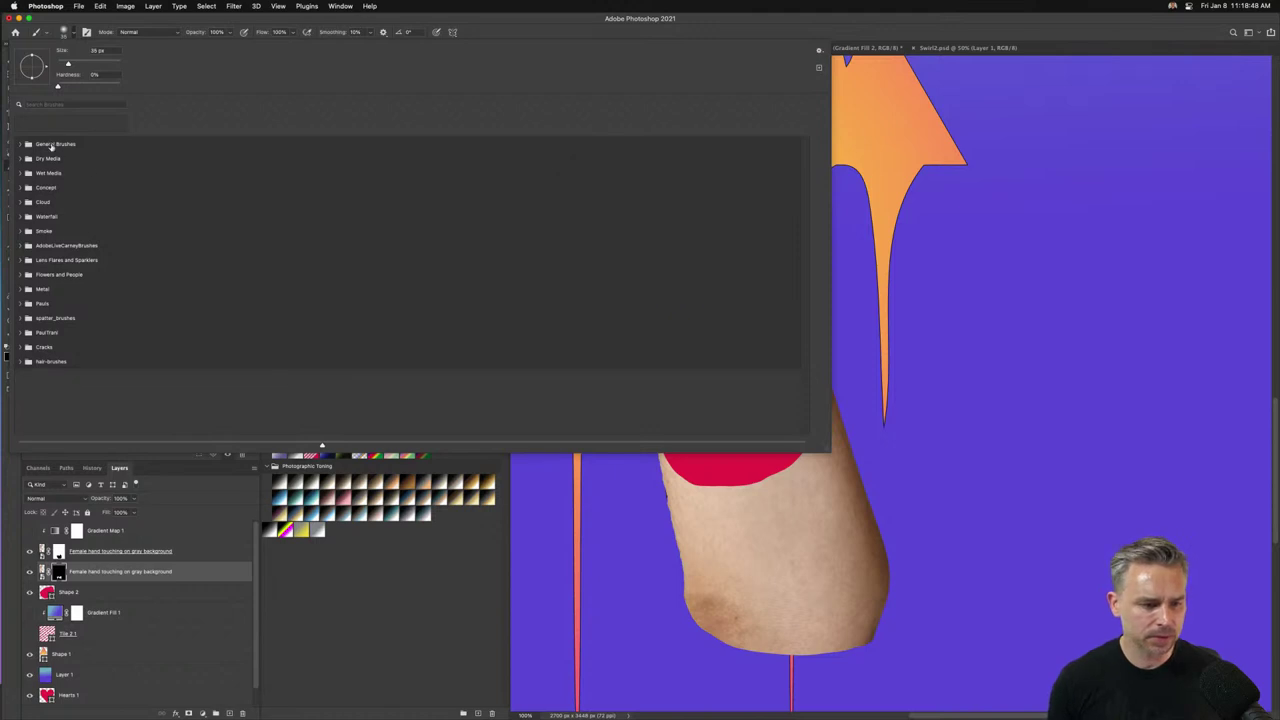
# Enlarge the brush previews, add brush tips to the display, and expand the General Brushes and Flowers and People groups.
pyautogui.click(18, 145)
pyautogui.click(20, 145)
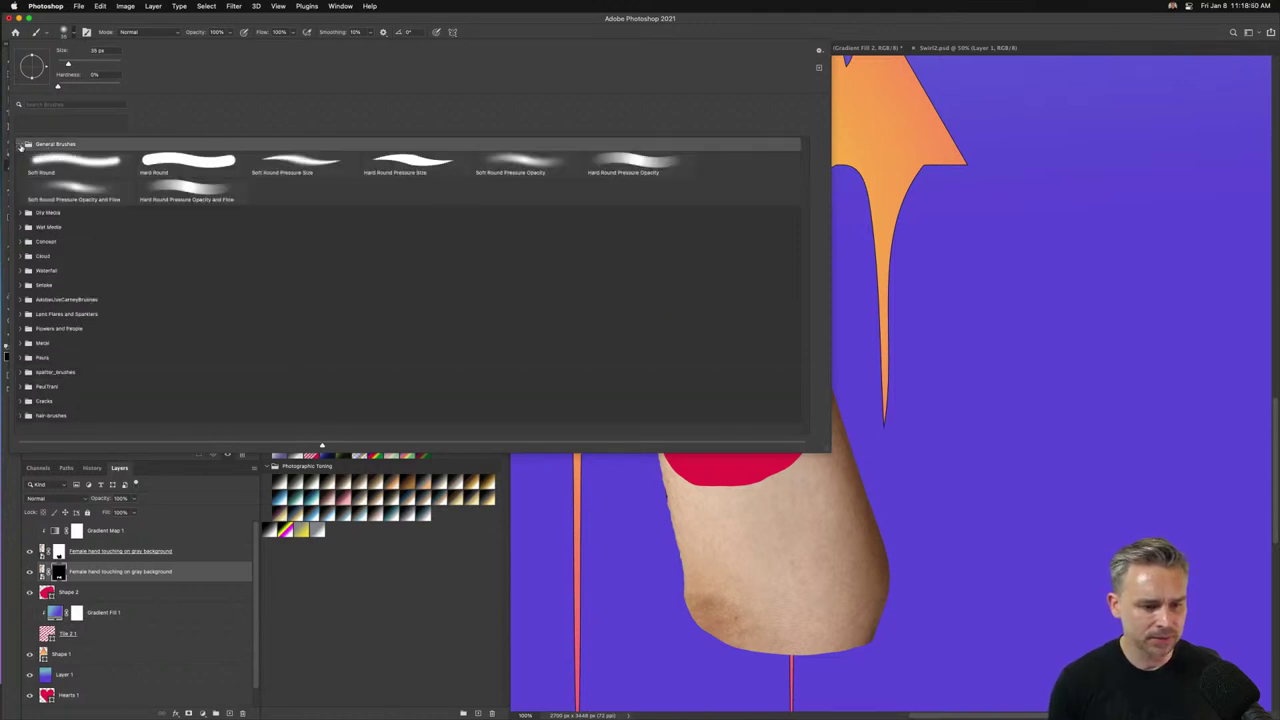
pyautogui.moveTo(322, 446); pyautogui.dragTo(470, 446)
pyautogui.click(819, 54)
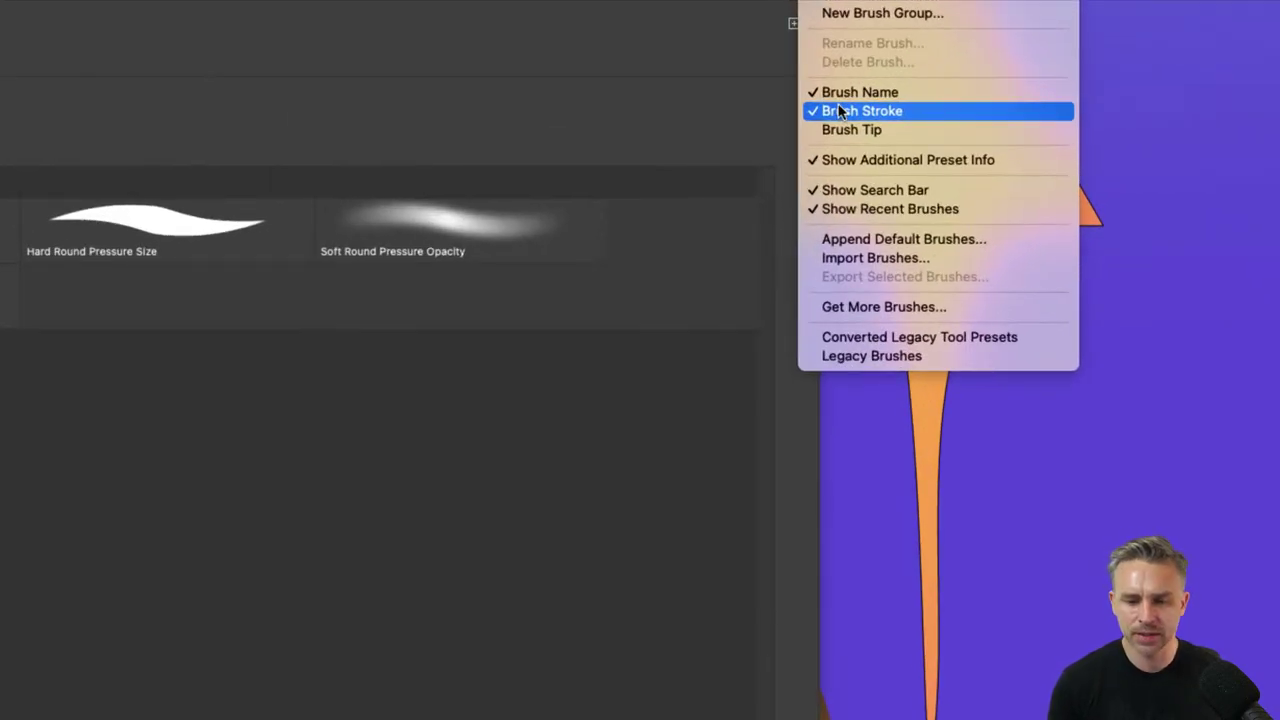
pyautogui.click(895, 131)
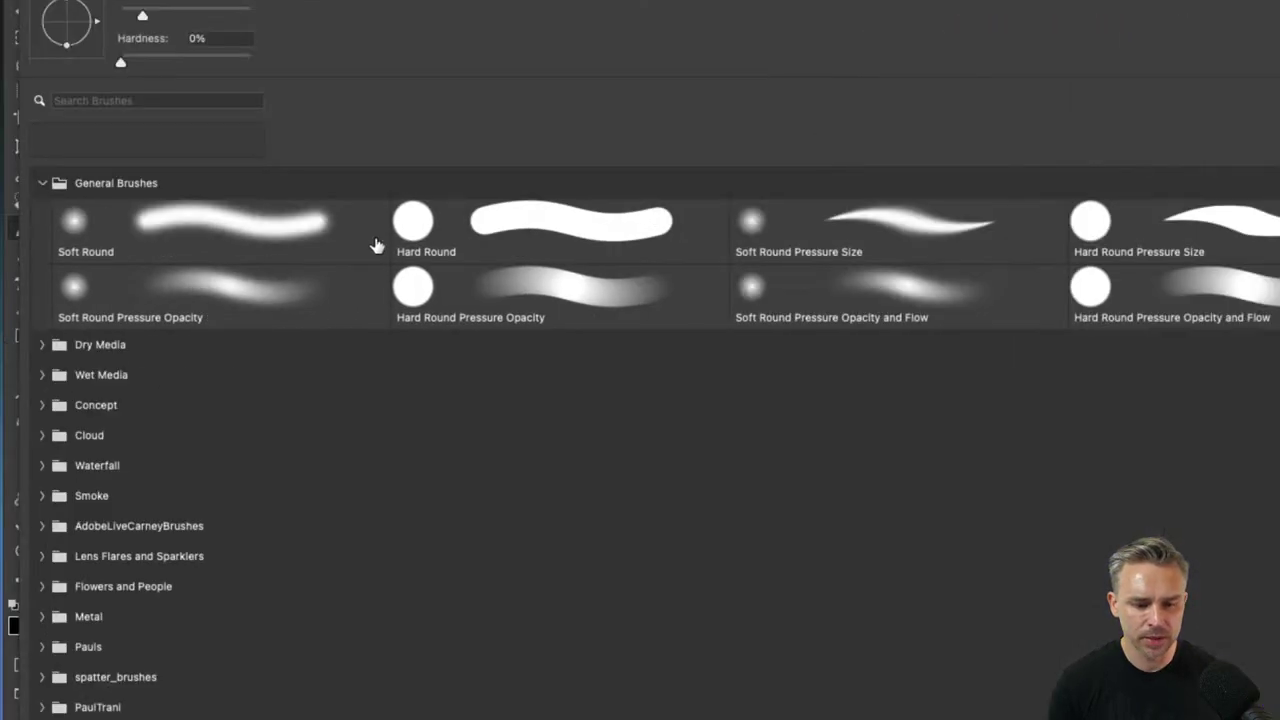
pyautogui.click(42, 587)
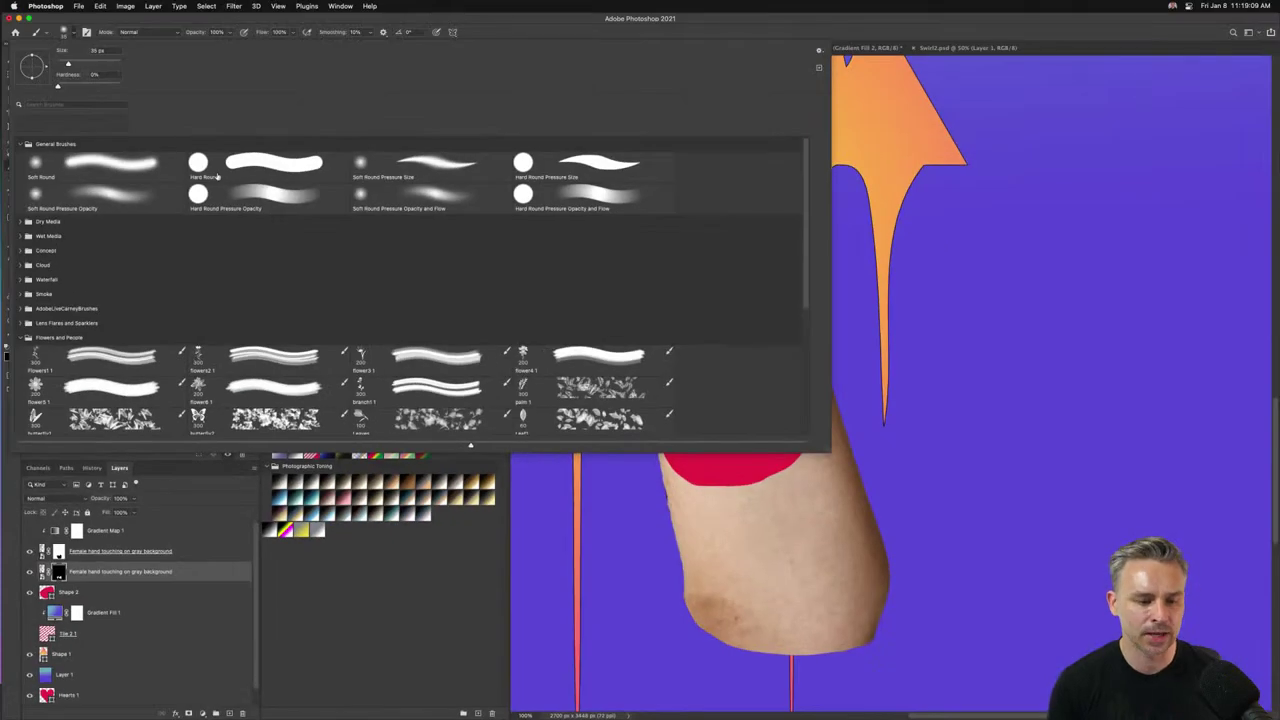
# Paint white with the Hard Round brush on the lower forearm's mask, extending its upper edge over the red shape.
pyautogui.click(217, 176)
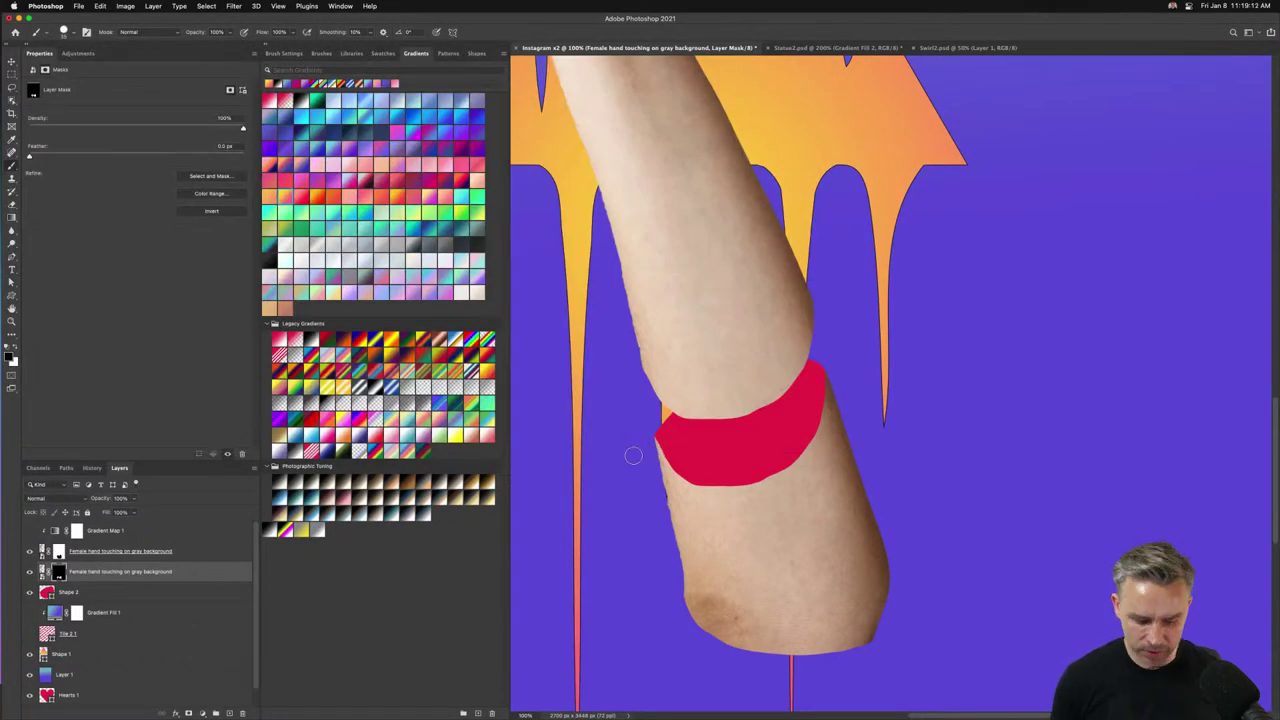
pyautogui.press('x')
pyautogui.moveTo(645, 450)
pyautogui.mouseDown()
pyautogui.moveTo(700, 478)
pyautogui.moveTo(738, 478)
pyautogui.moveTo(778, 468)
pyautogui.moveTo(832, 425)
pyautogui.mouseUp()
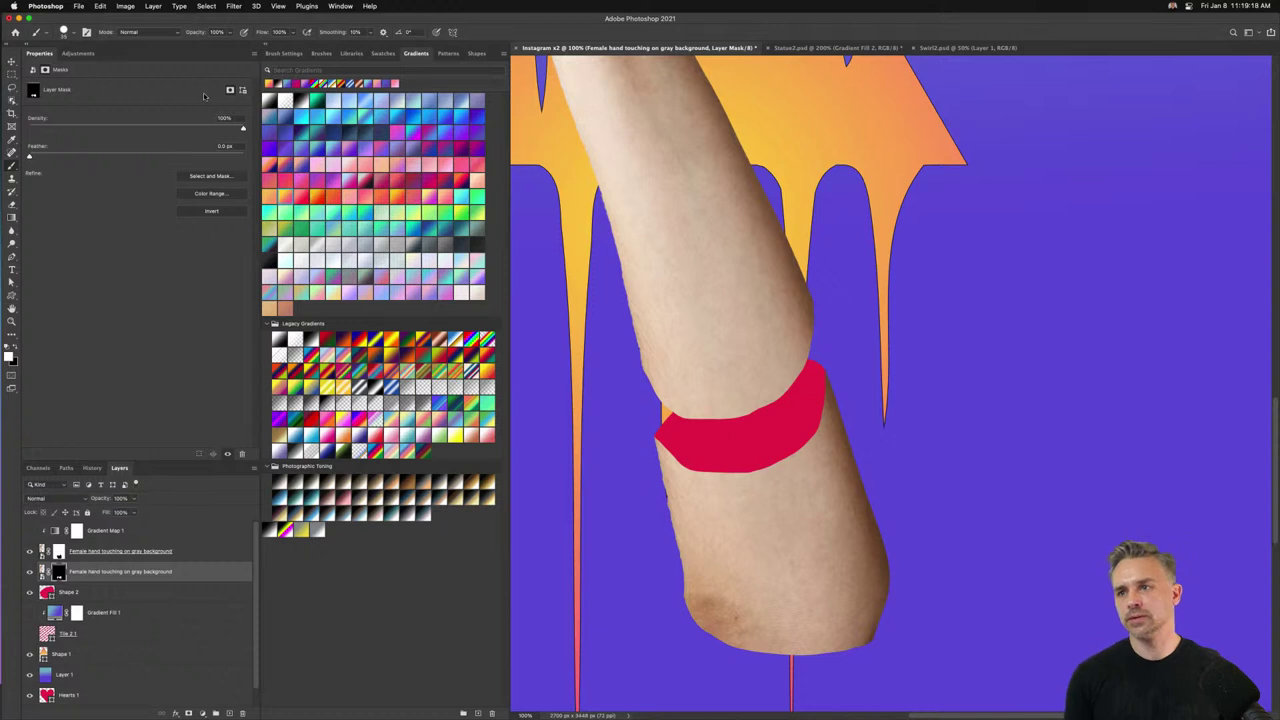
# Switch to the Move tool and relocate the panel docks from the left to the right of the document.
pyautogui.click(12, 61)
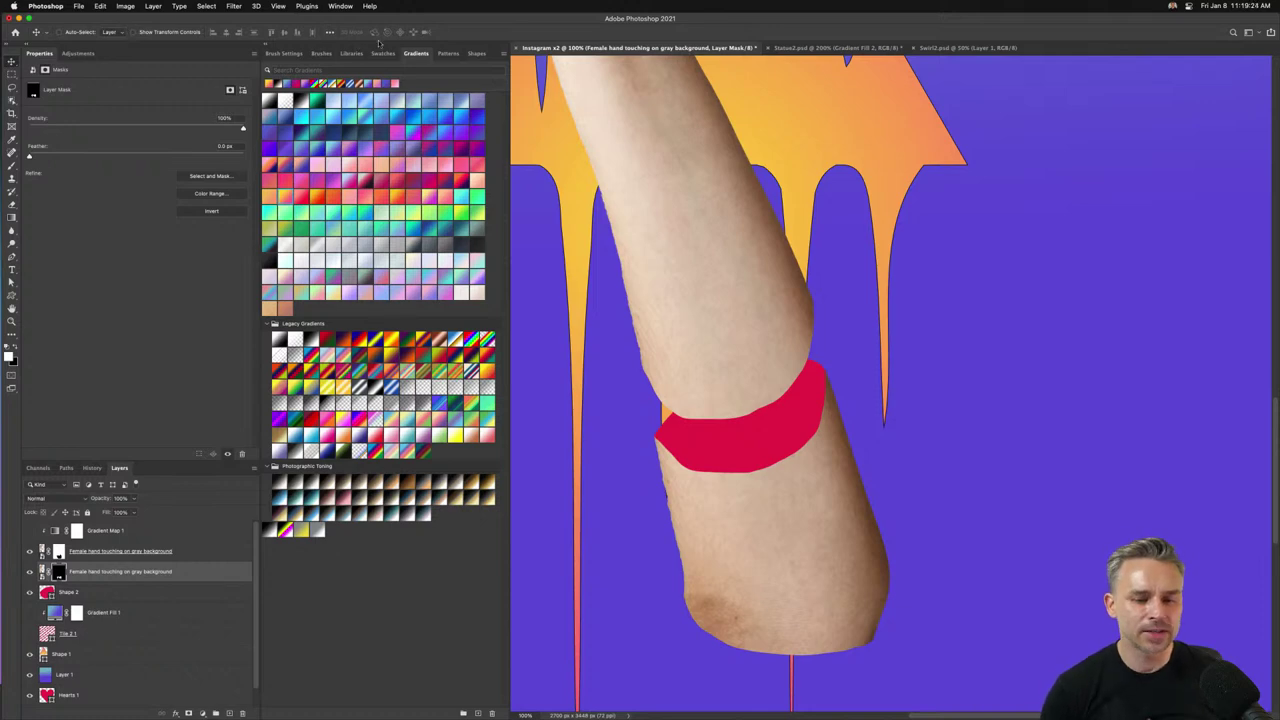
pyautogui.moveTo(290, 46); pyautogui.dragTo(8, 106)
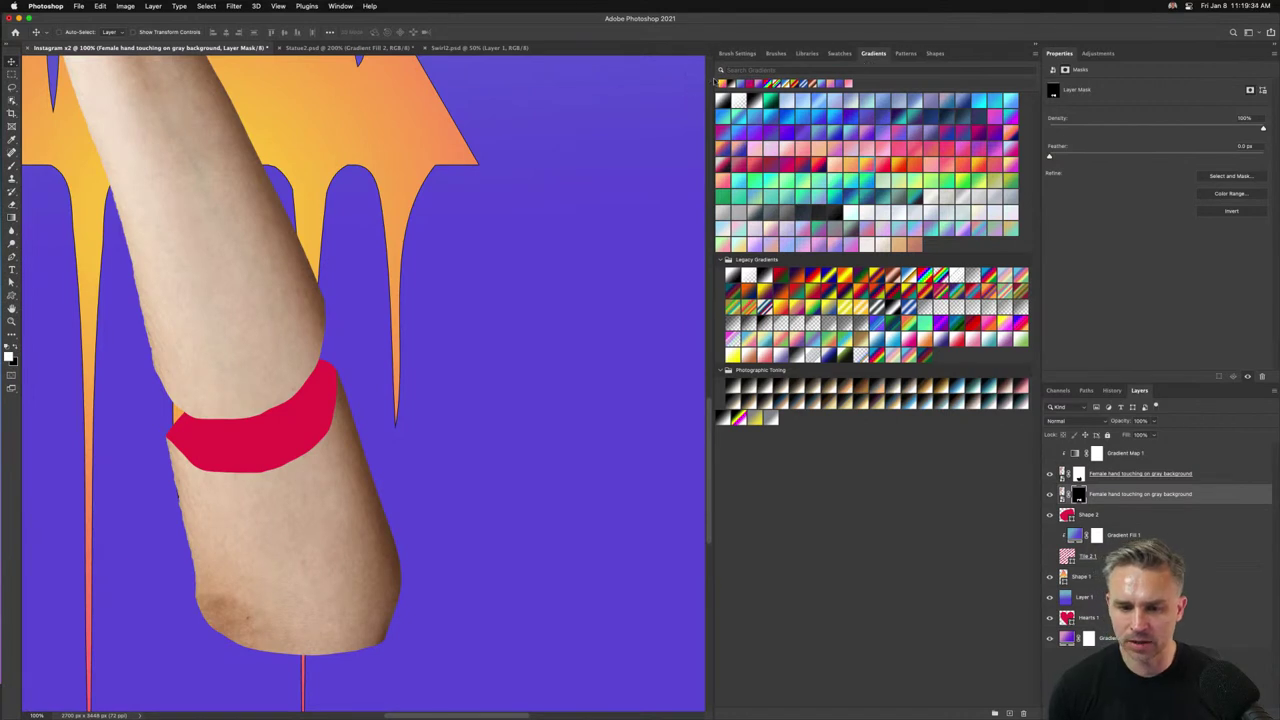
pyautogui.moveTo(885, 12)
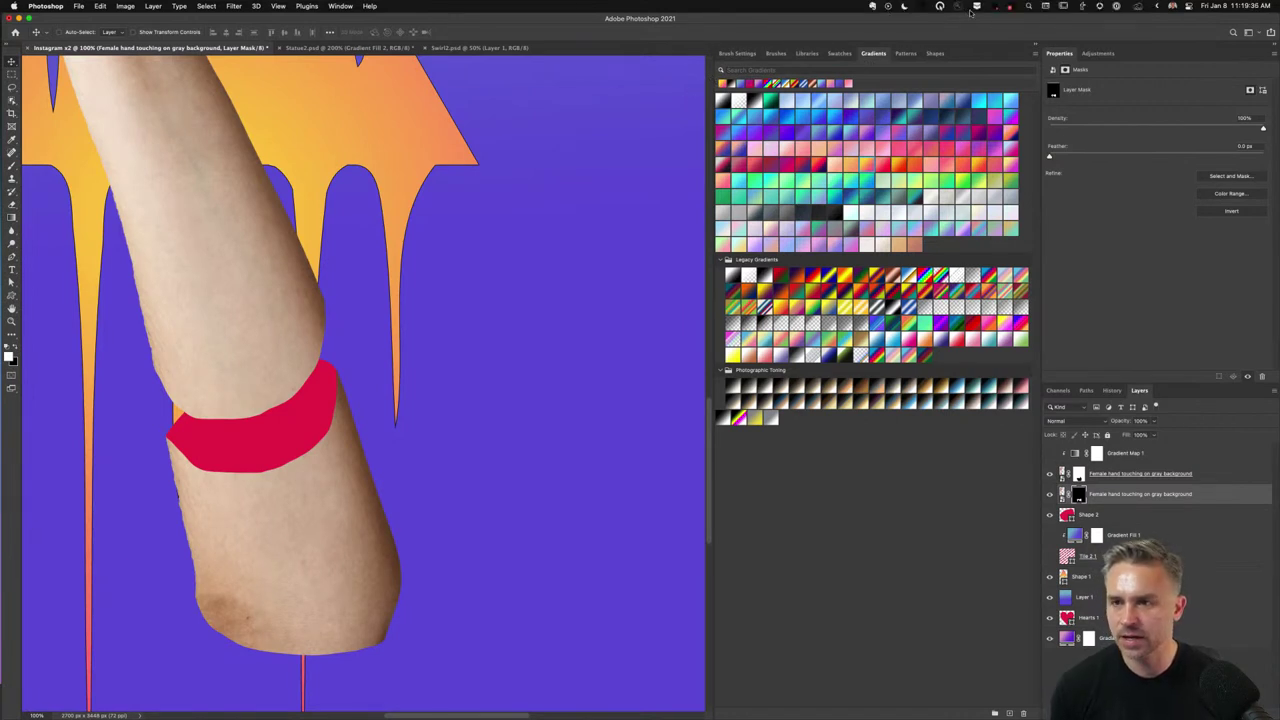
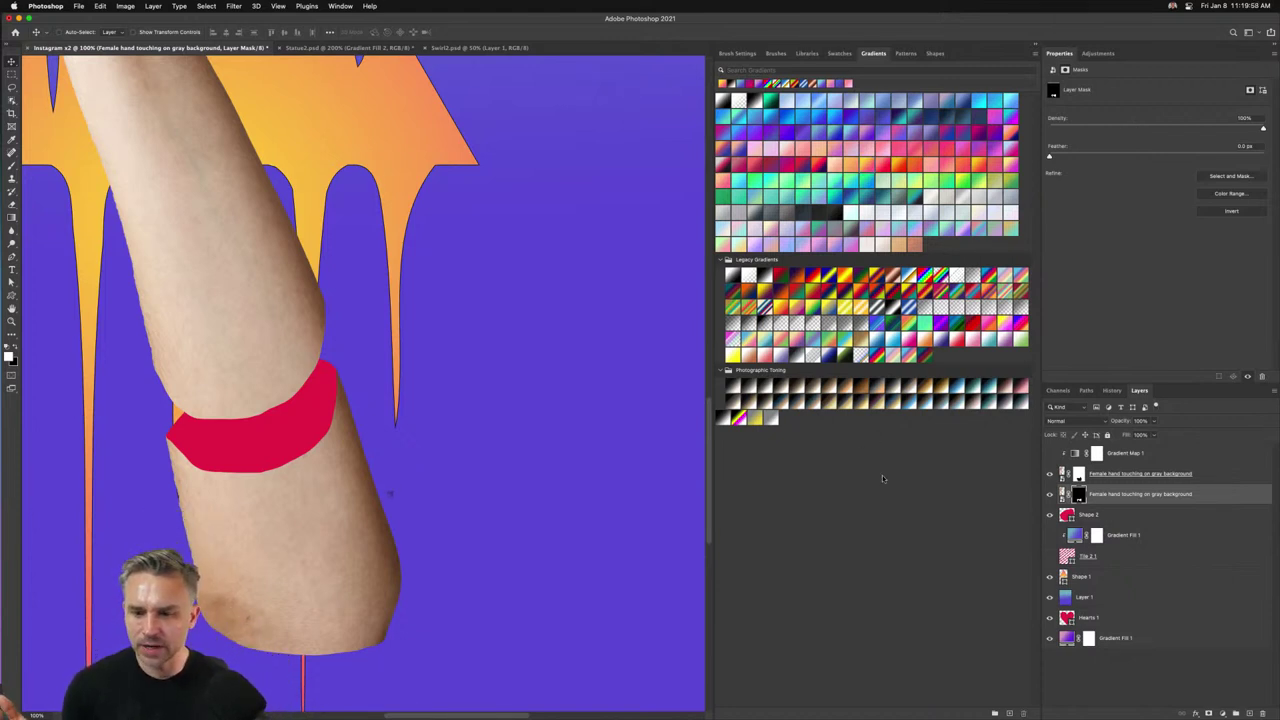
# Look through the Swatches, Libraries, Brushes, Brush Settings, Gradients, Patterns and Shapes panels.
pyautogui.click(838, 54)
pyautogui.click(806, 53)
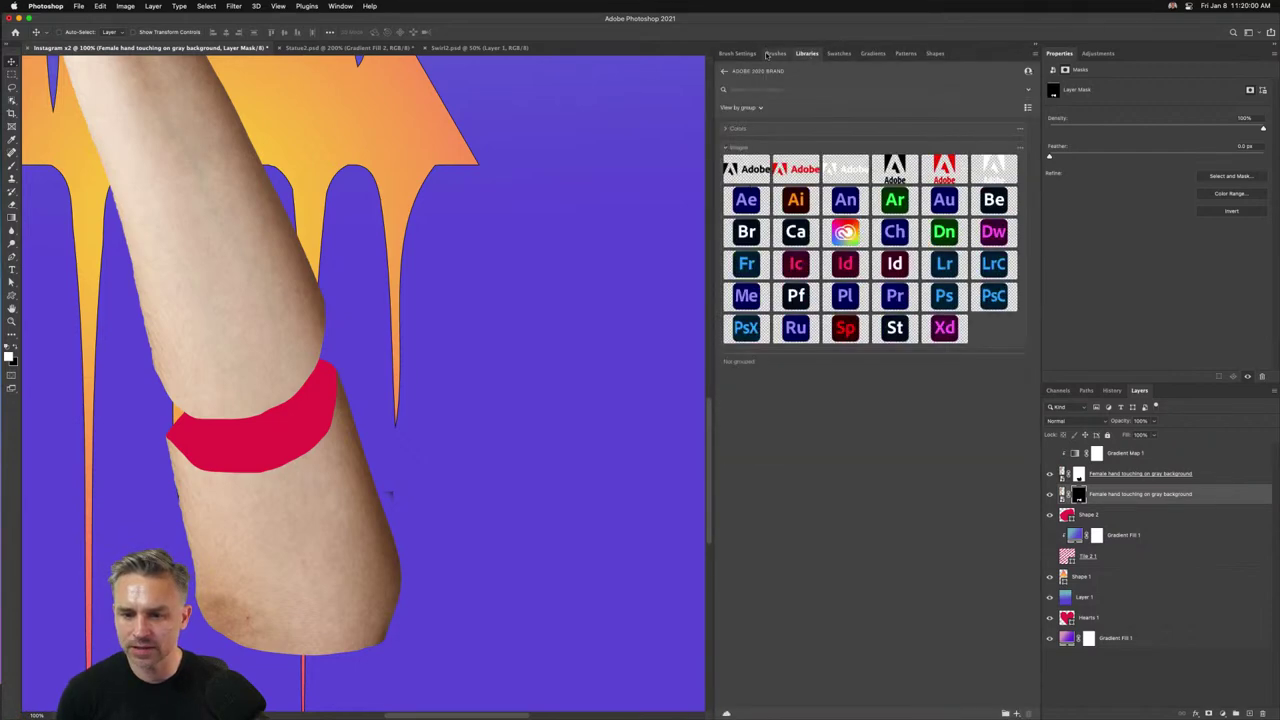
pyautogui.click(776, 53)
pyautogui.click(740, 53)
pyautogui.click(772, 54)
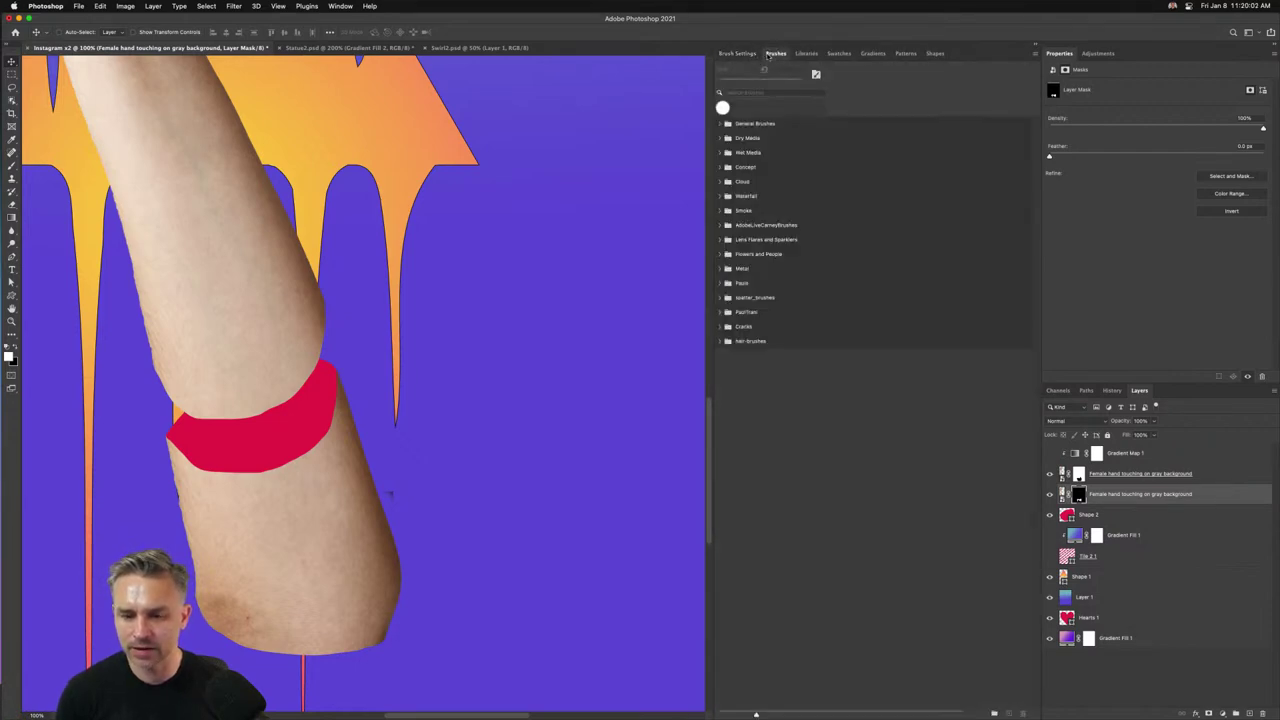
pyautogui.click(806, 53)
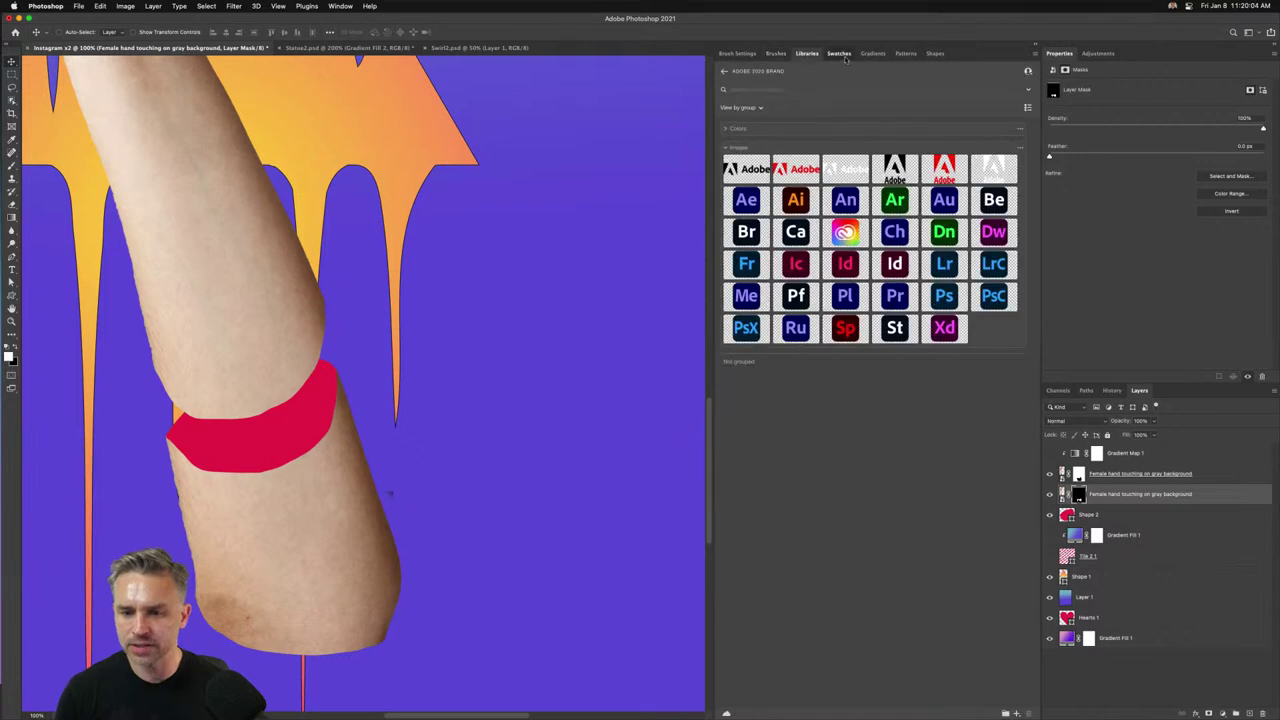
pyautogui.click(838, 53)
pyautogui.click(873, 53)
pyautogui.click(905, 53)
pyautogui.click(935, 53)
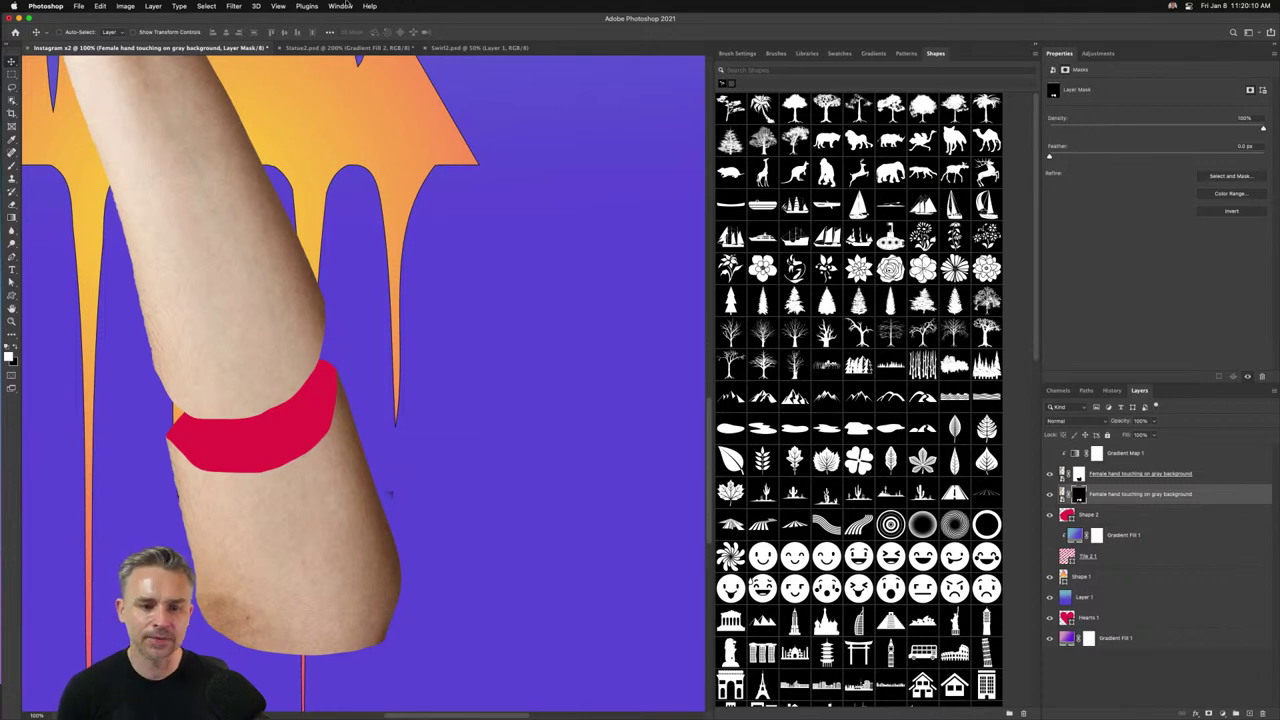
# Save the layout as a new workspace with a personal favourites name, capturing keyboard shortcuts, menus and toolbar, and select it.
pyautogui.click(340, 6)
pyautogui.moveTo(345, 28)
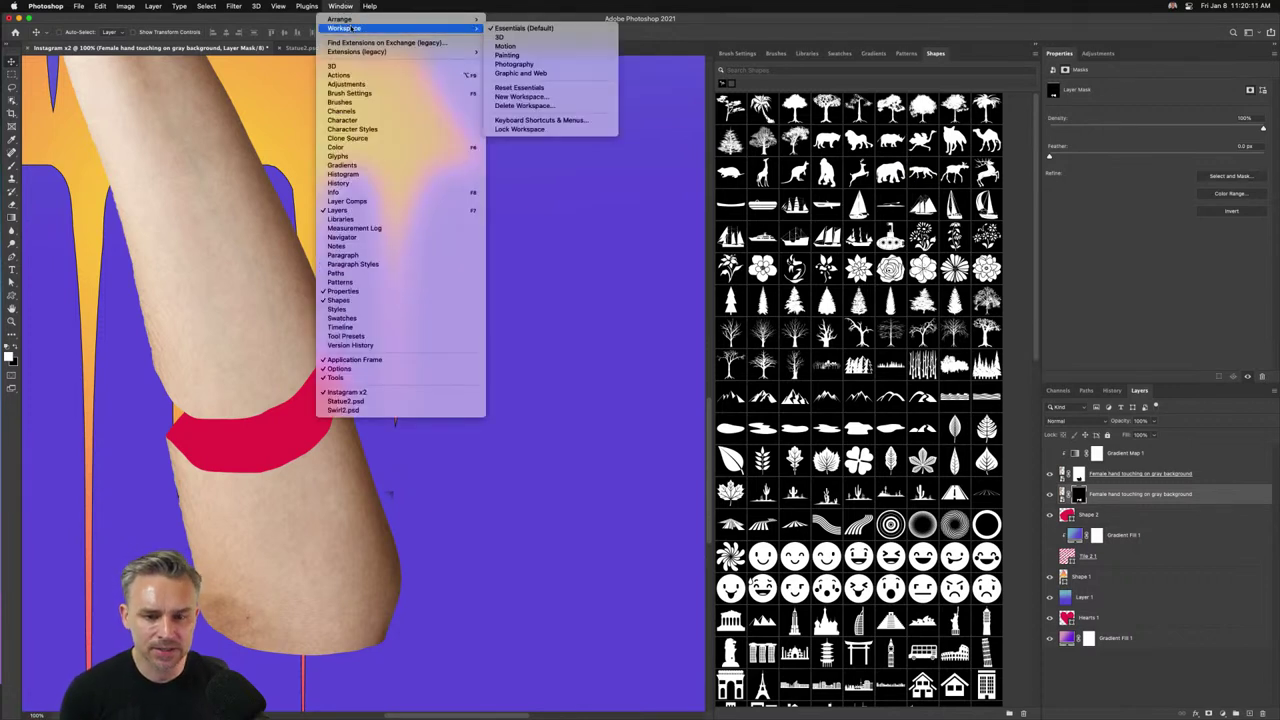
pyautogui.click(522, 96)
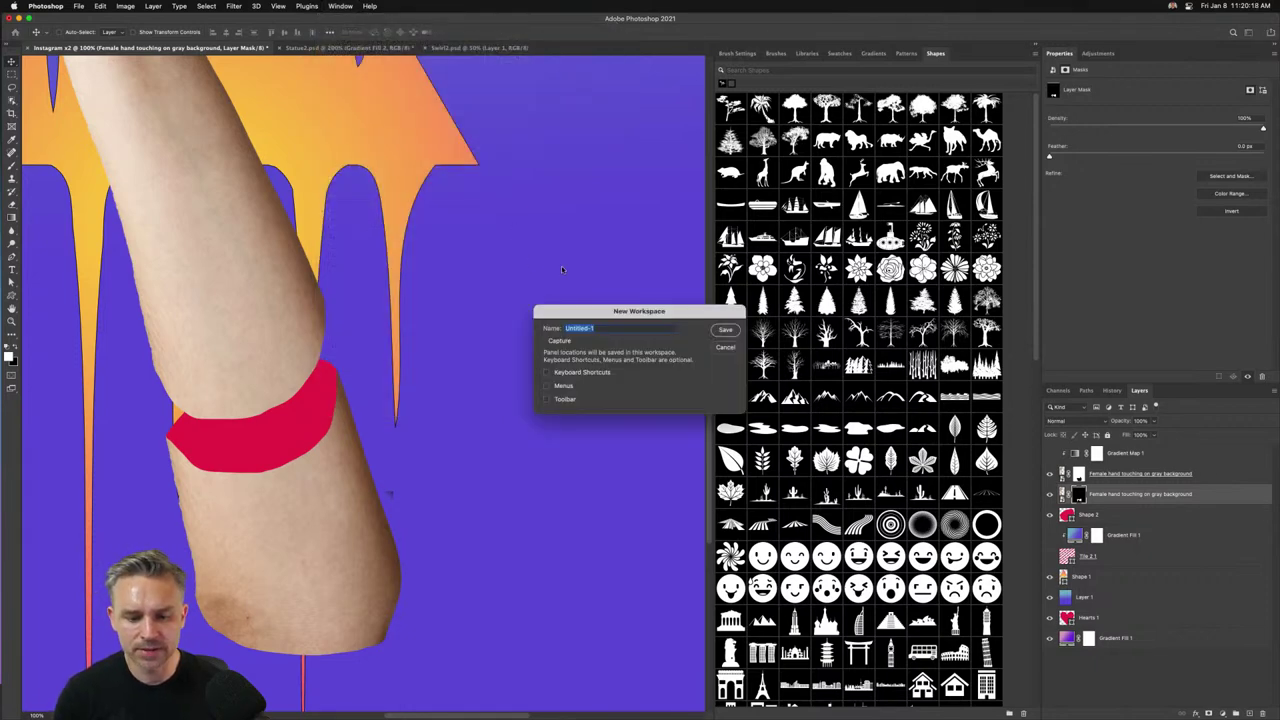
pyautogui.write('Pauls Fav')
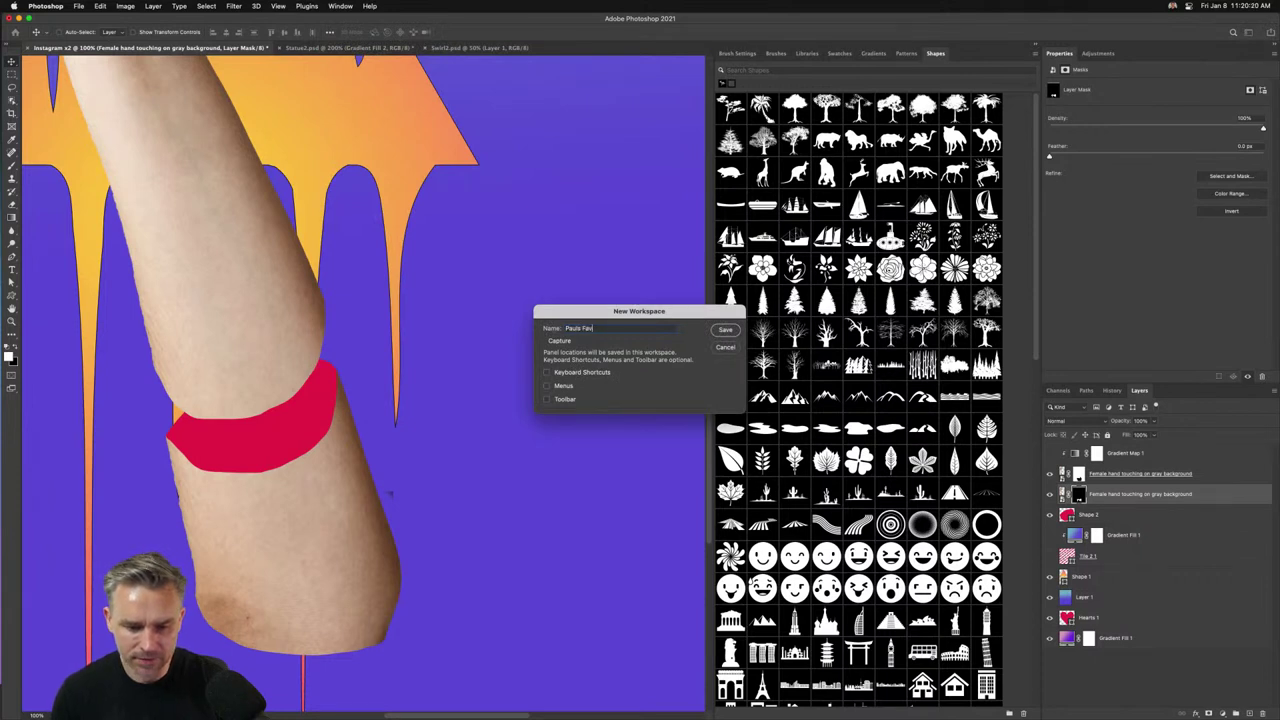
pyautogui.click(572, 373)
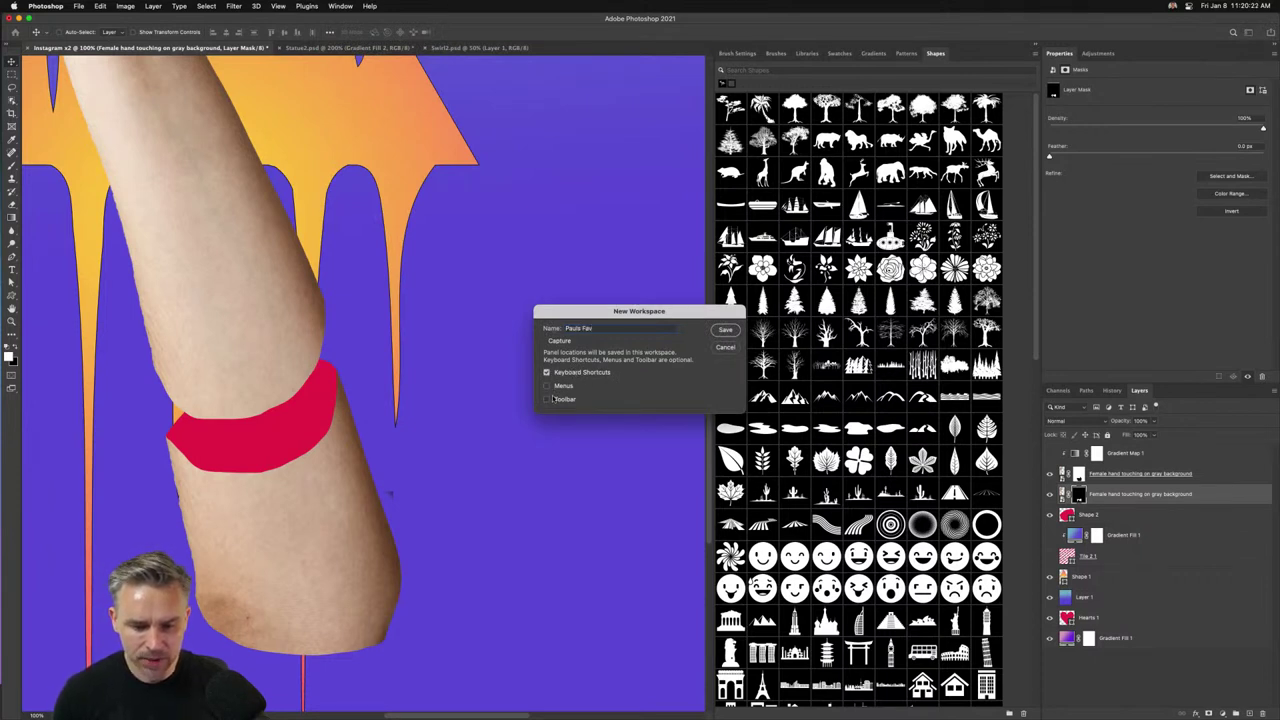
pyautogui.click(557, 386)
pyautogui.click(561, 399)
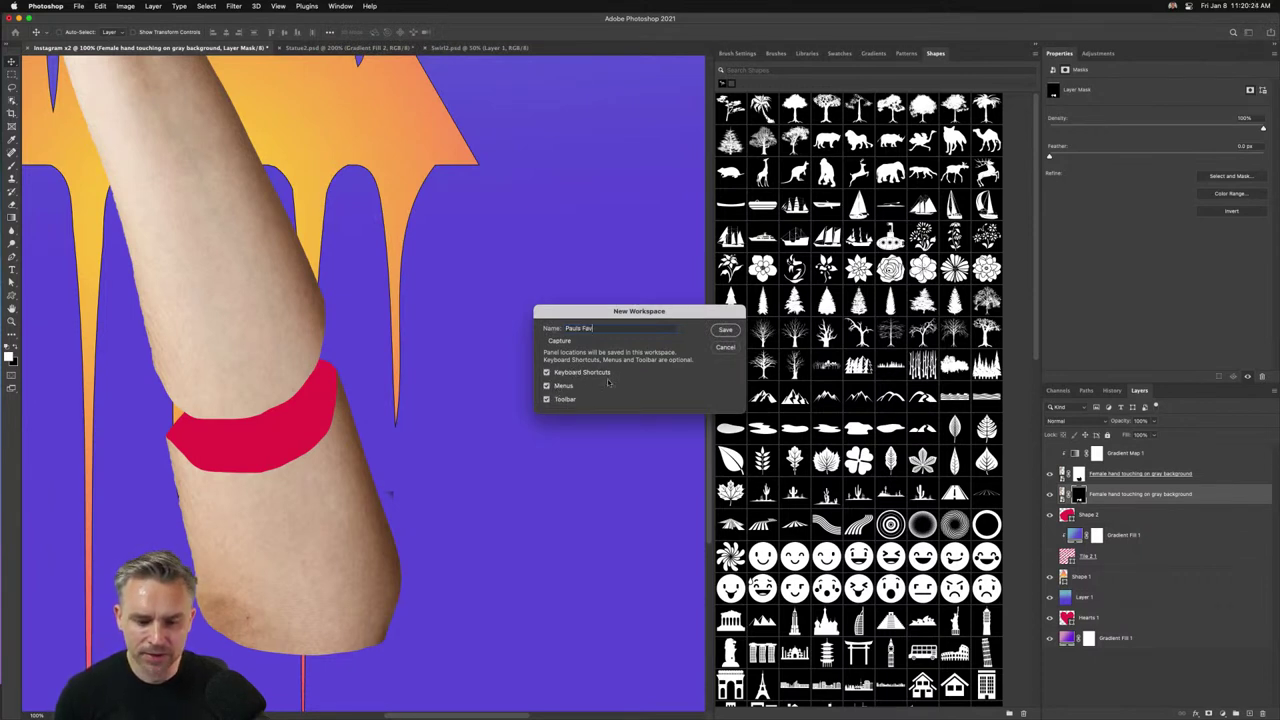
pyautogui.click(725, 331)
pyautogui.click(354, 5)
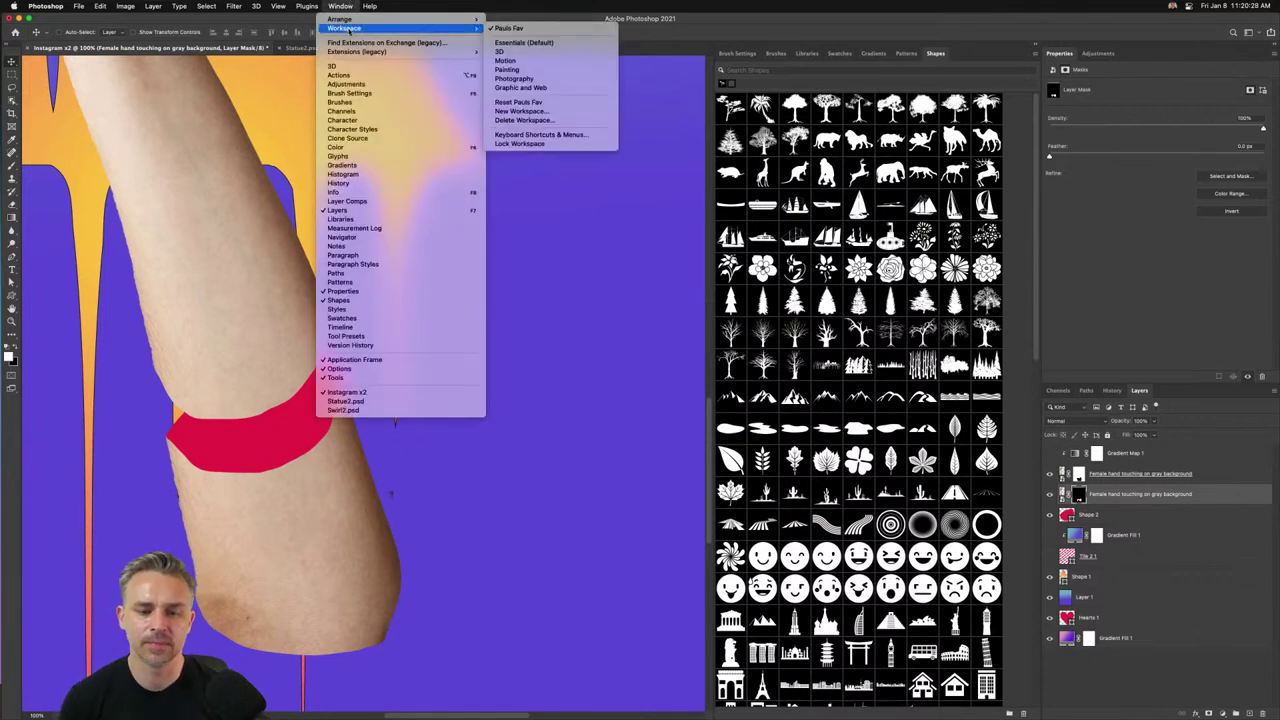
pyautogui.click(567, 30)
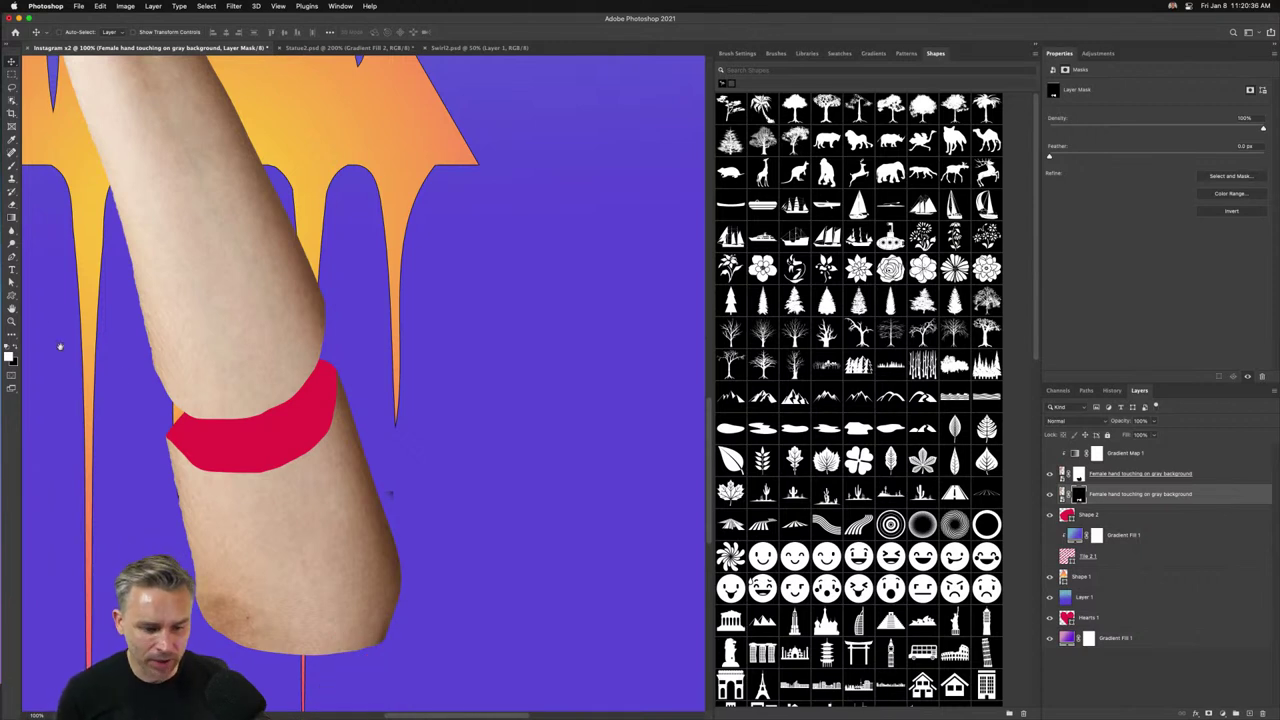
# Bring up the Evernote quick note window over the document and dismiss it.
pyautogui.hscroll(-5, 294, 371)
pyautogui.scroll(2, 294, 371)
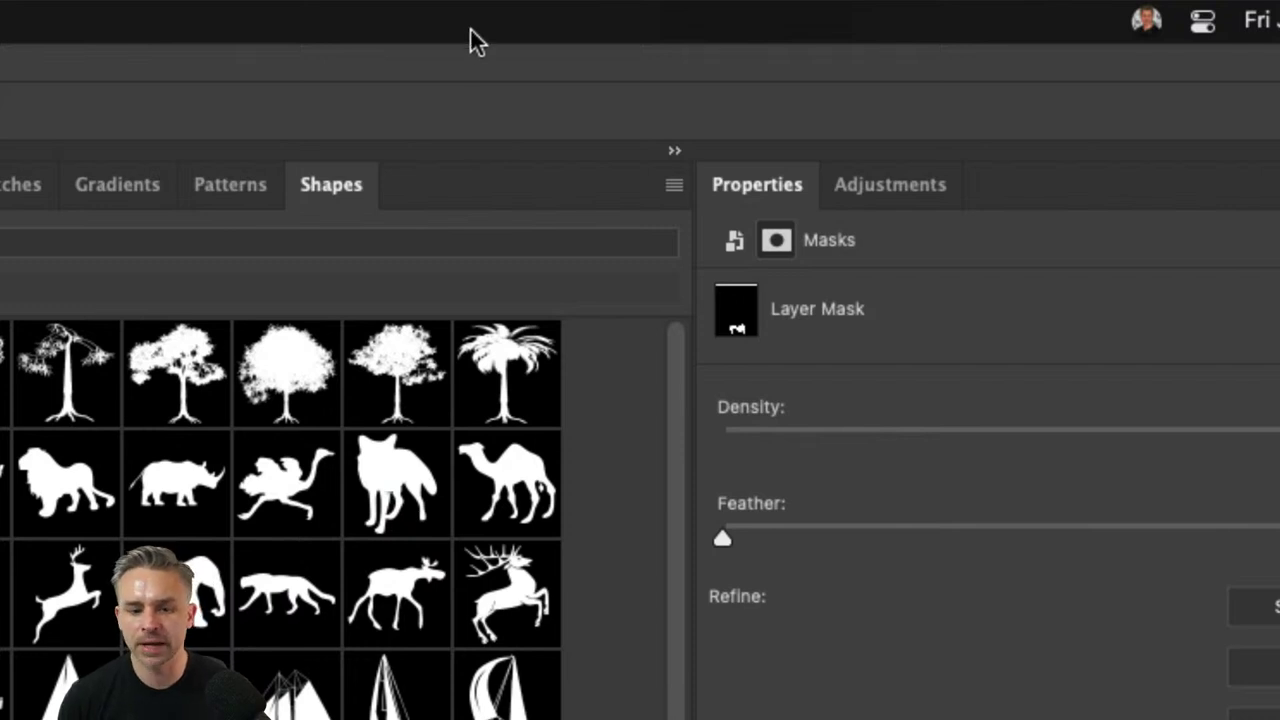
pyautogui.moveTo(472, 15)
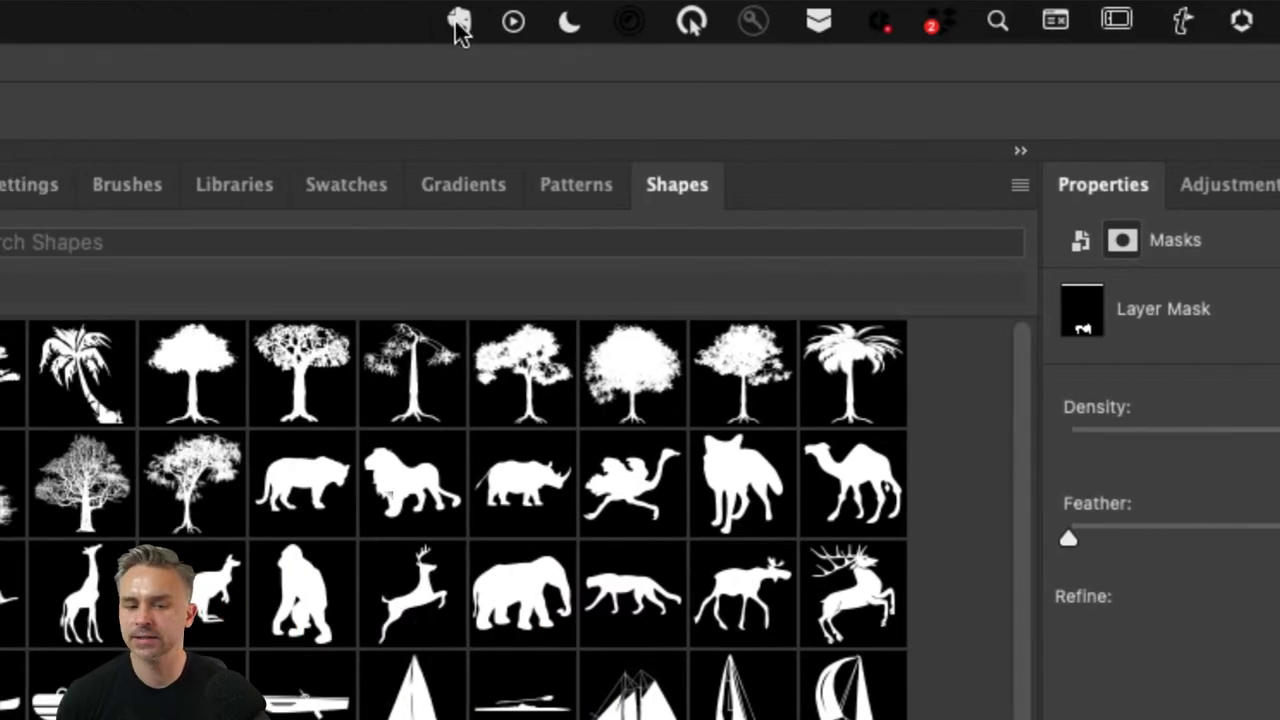
pyautogui.click(113, 22)
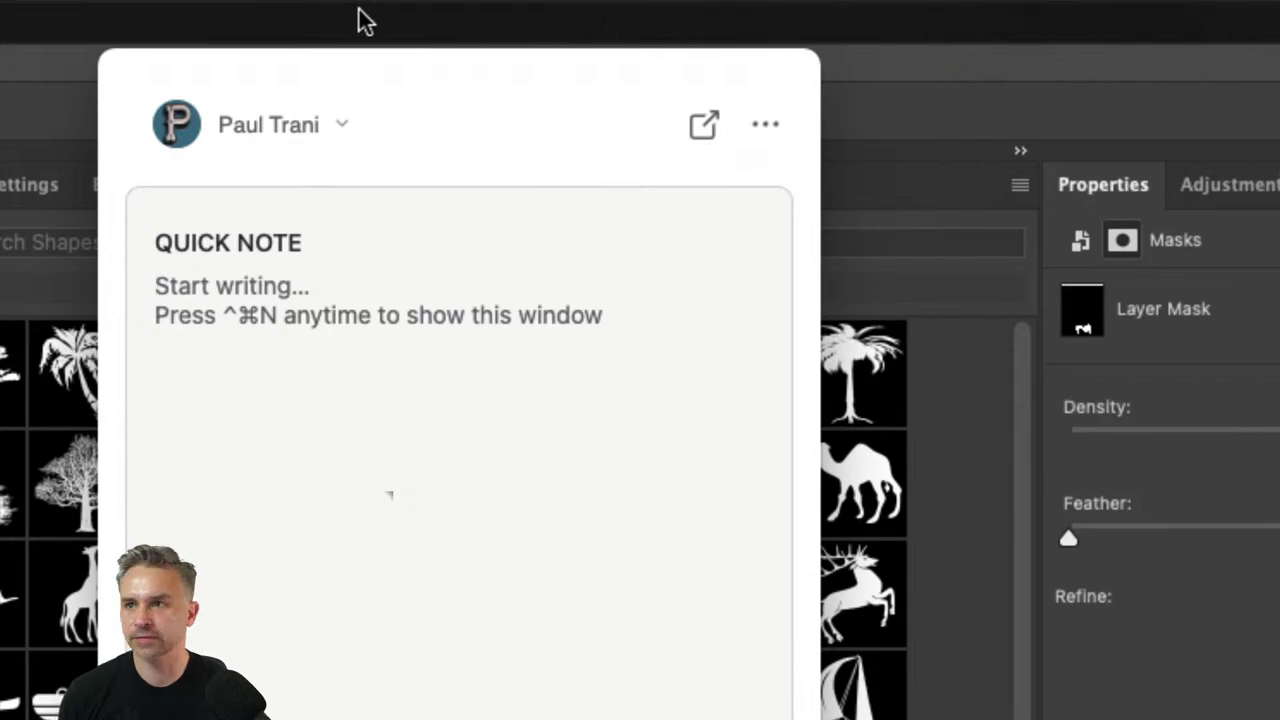
pyautogui.click(880, 234)
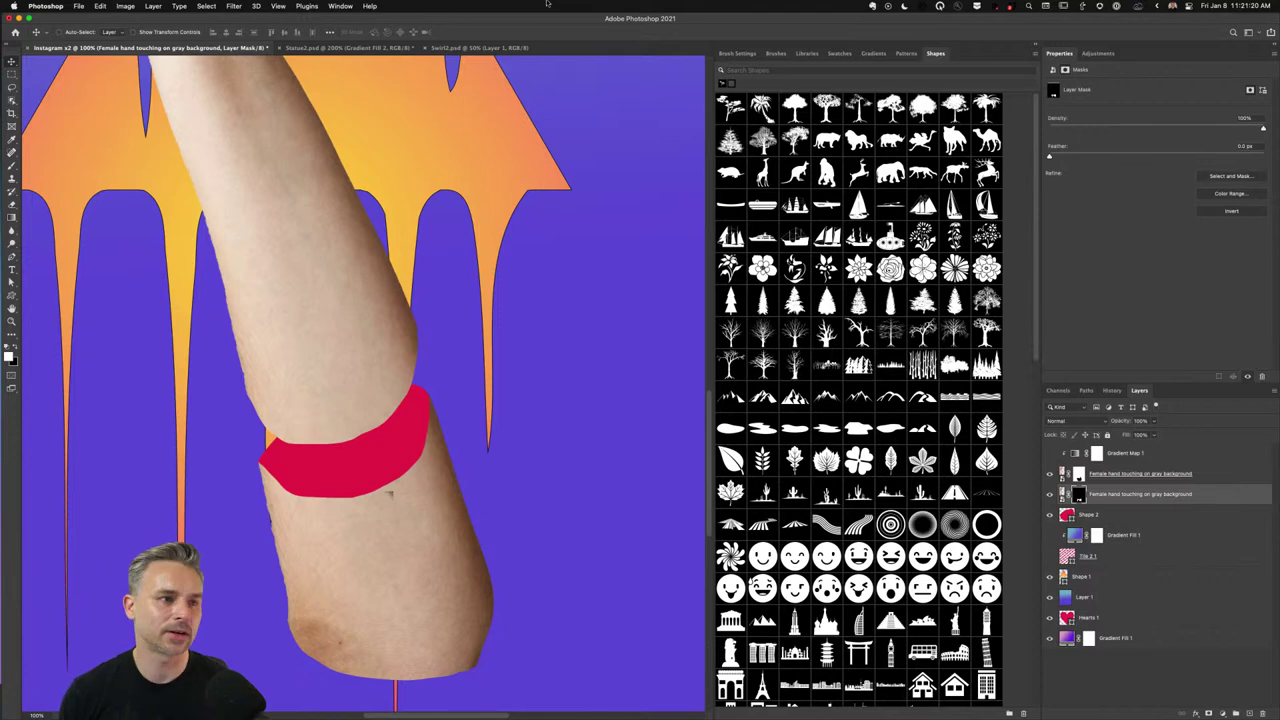
# Switch to the pull-down clipboard, notes and files drawer and write "Dentist appt." in its note area.
pyautogui.scroll(-2, 546, 3)
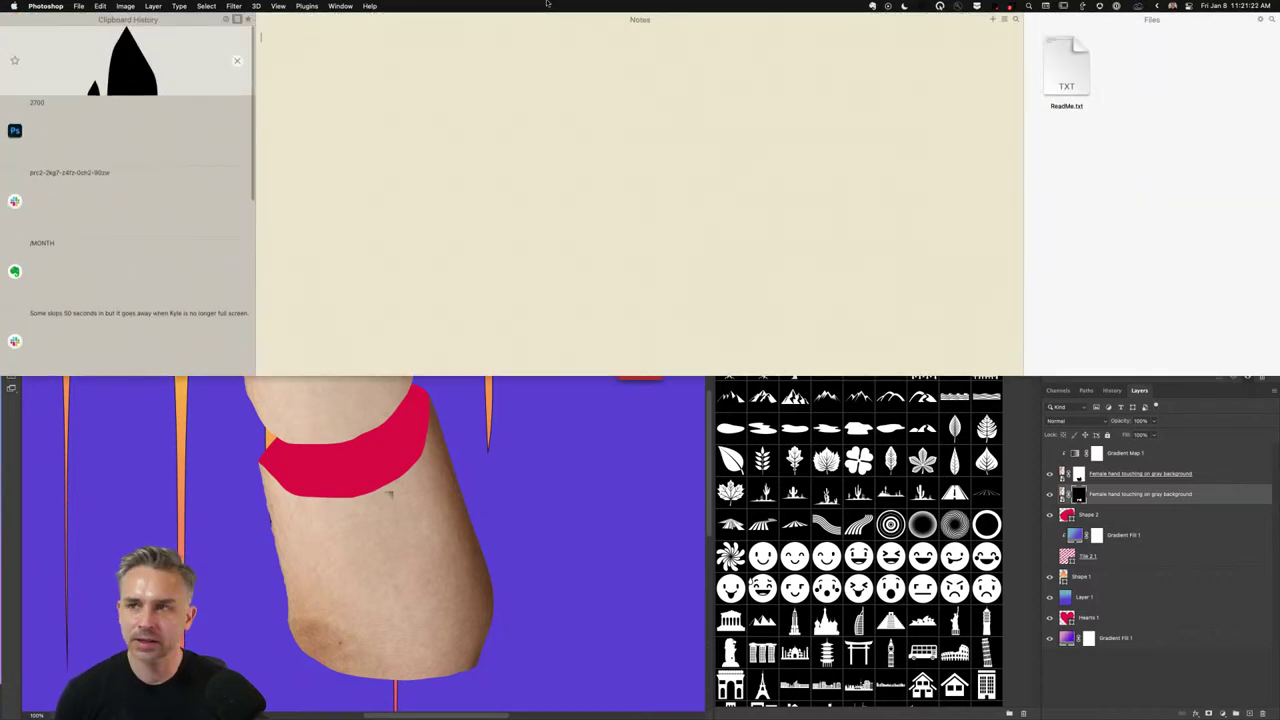
pyautogui.scroll(2, 673, 140)
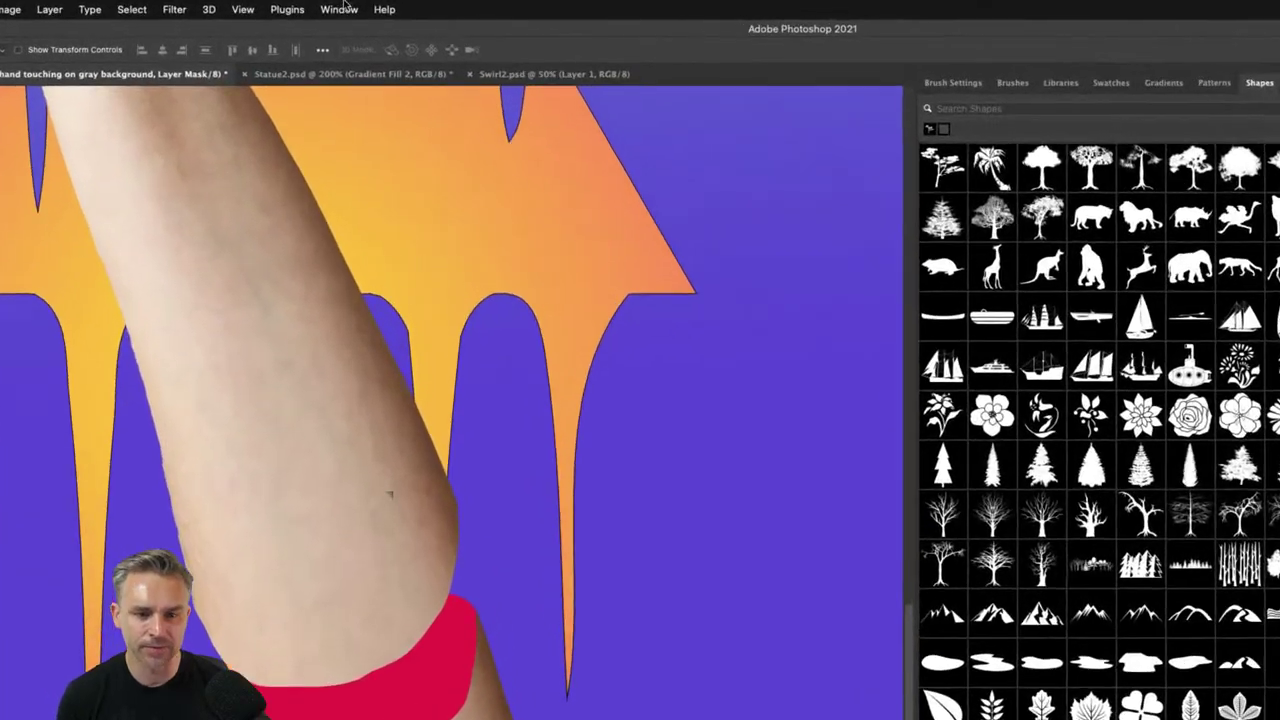
pyautogui.scroll(-2, 341, 5)
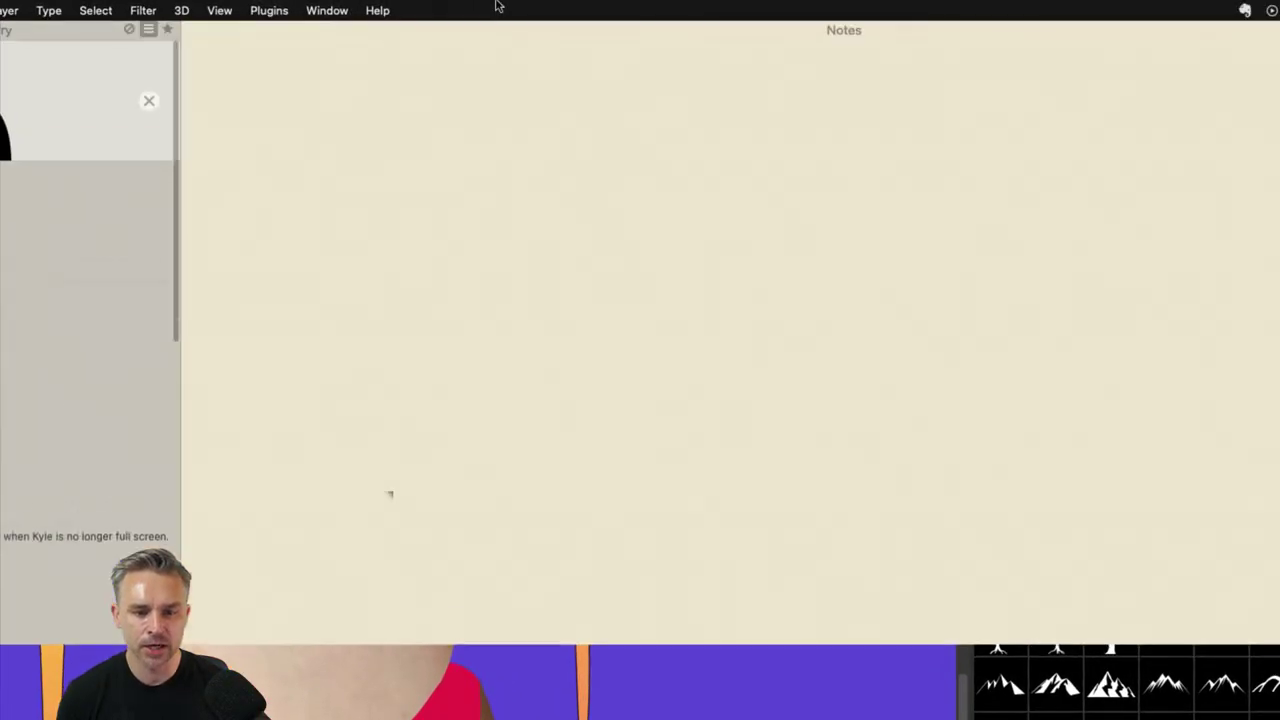
pyautogui.click(279, 201)
pyautogui.write('Dentist app')
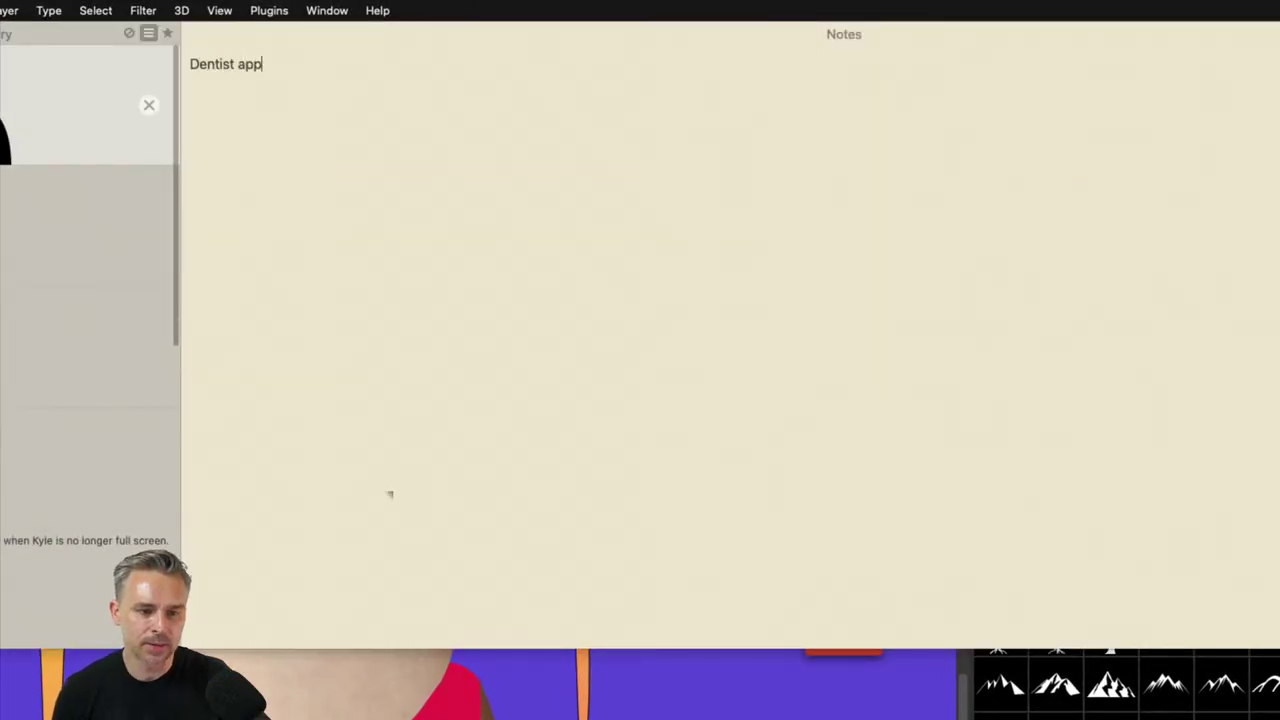
pyautogui.write('t.')
pyautogui.press('Return')
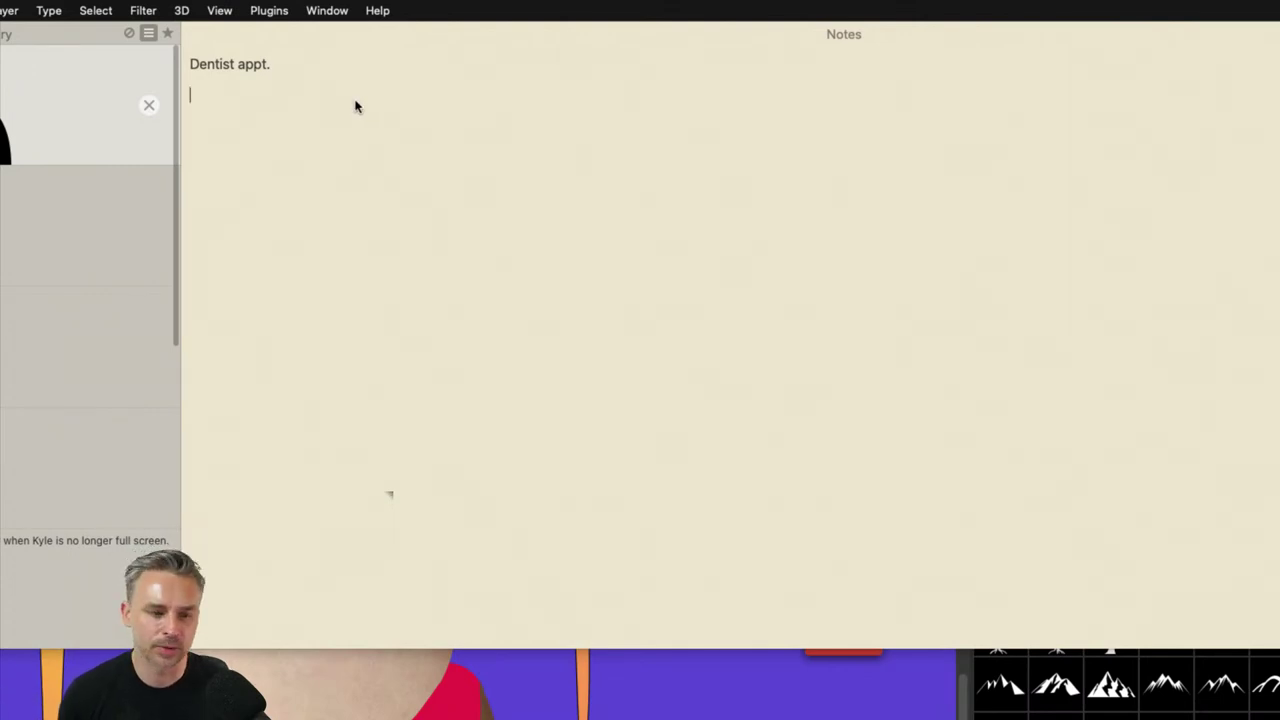
# Replace the note text with "Rule of thirds." and close the notes drawer.
pyautogui.press('super+a')
pyautogui.write('Rule of thirds')
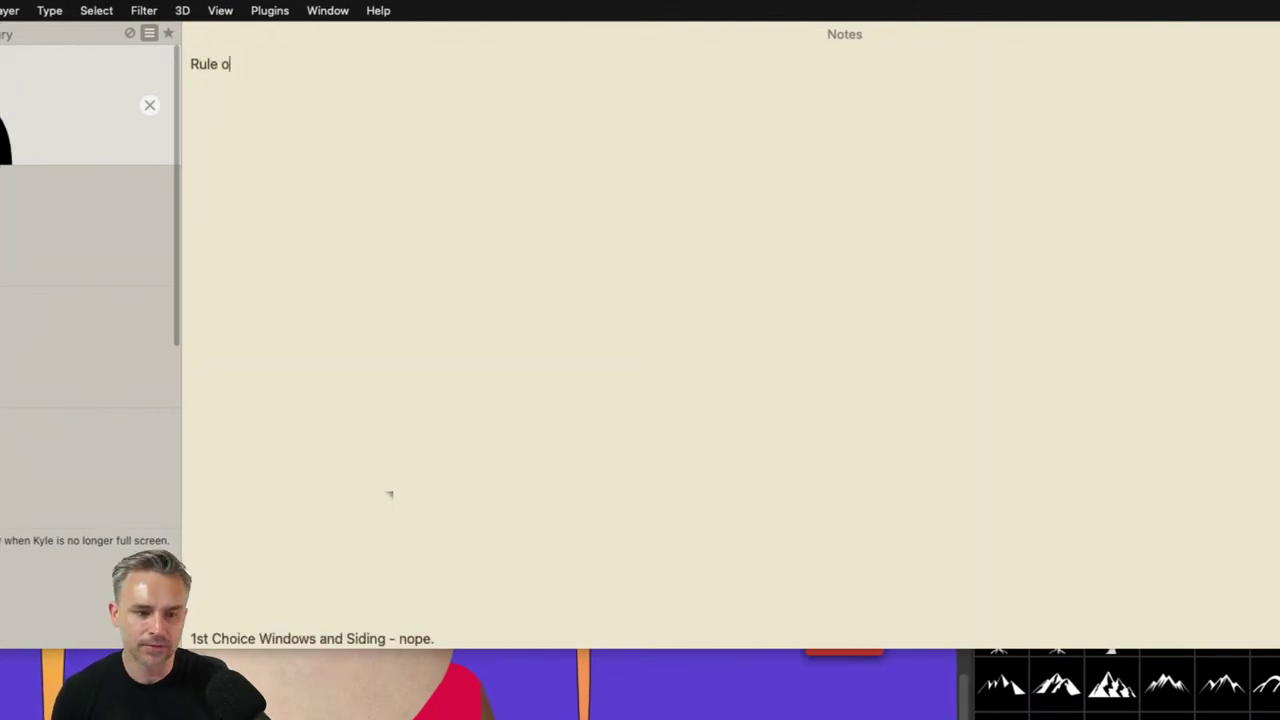
pyautogui.write('.')
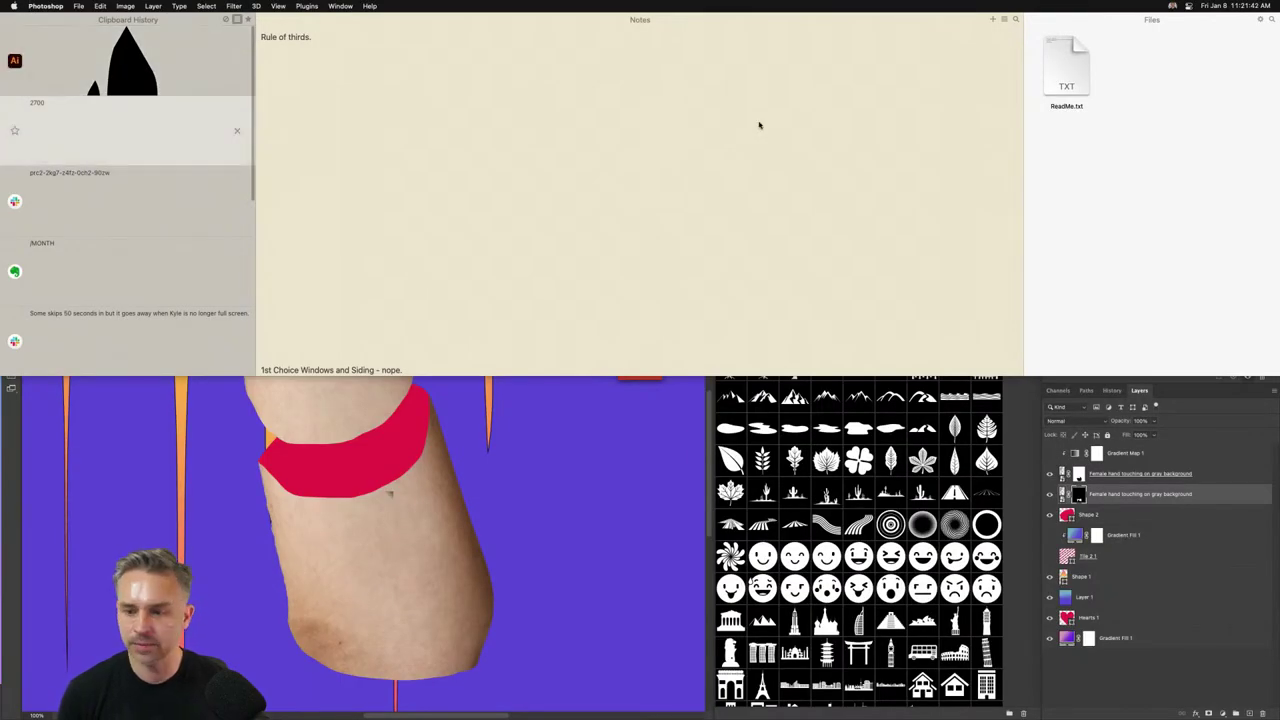
pyautogui.press('Escape')
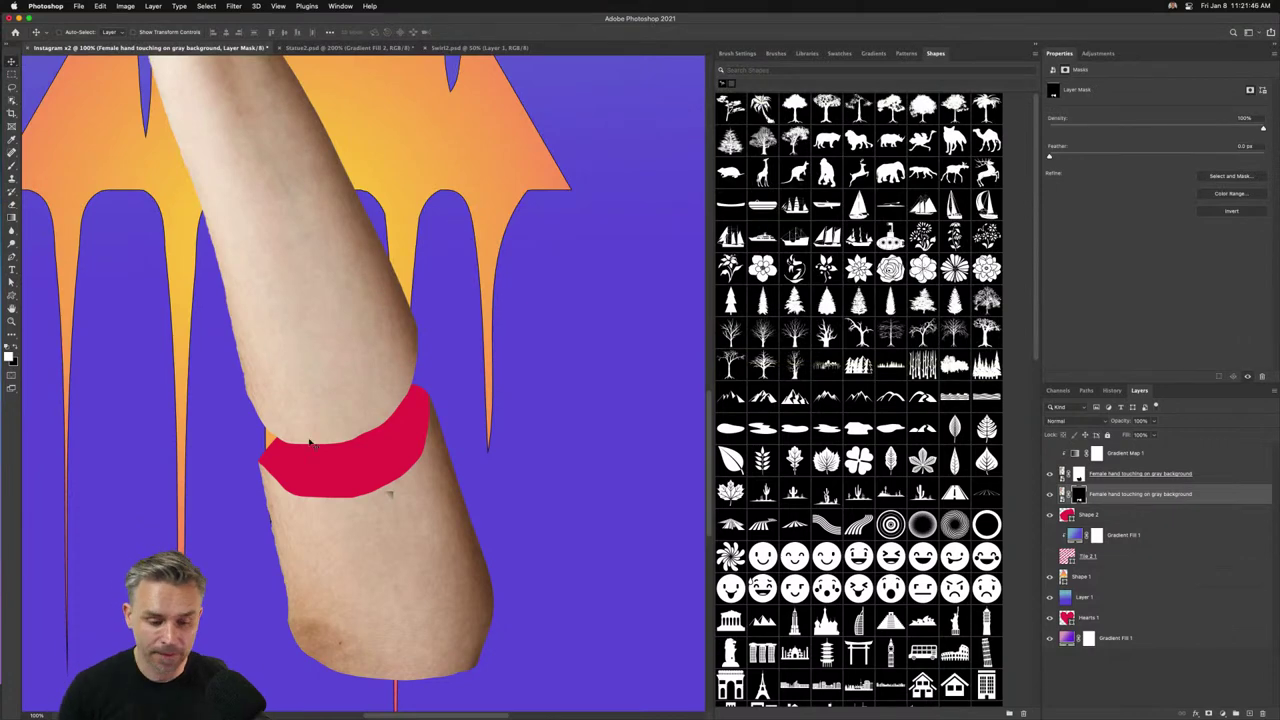
# Try to fill the red Shape 2 layer with a rainbow gradient from the Legacy Gradients.
pyautogui.click(1104, 523)
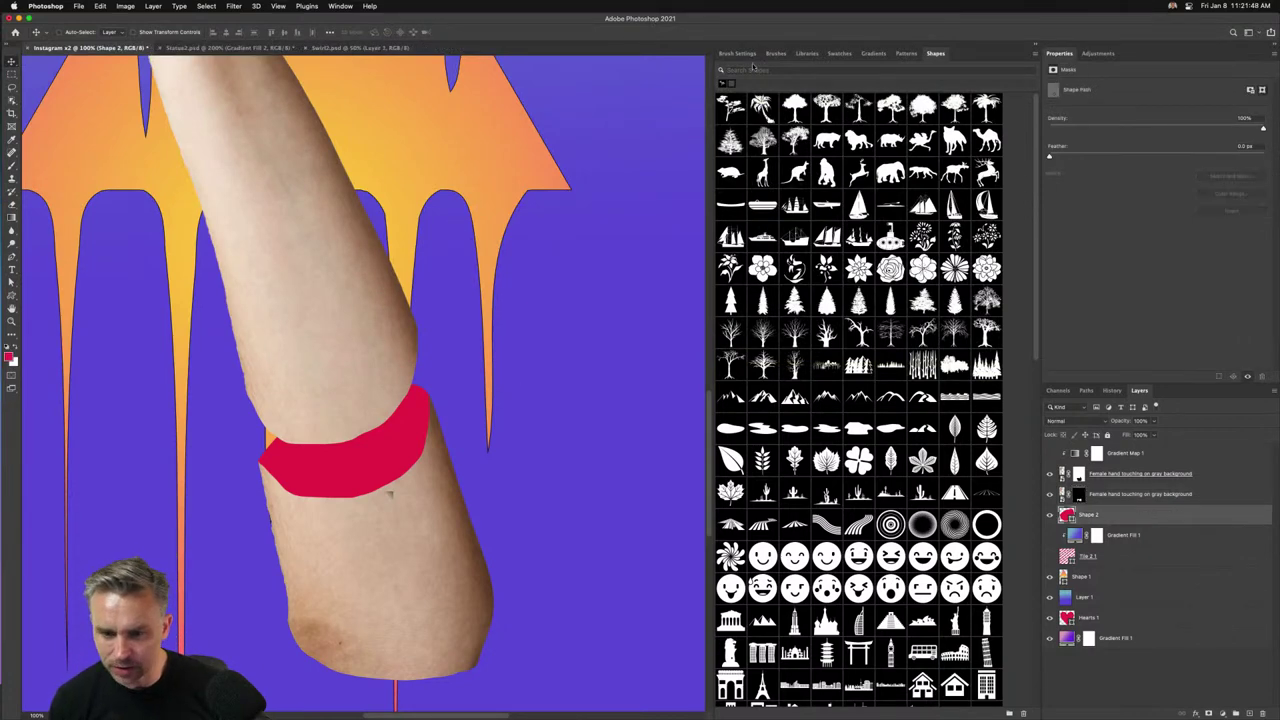
pyautogui.click(873, 54)
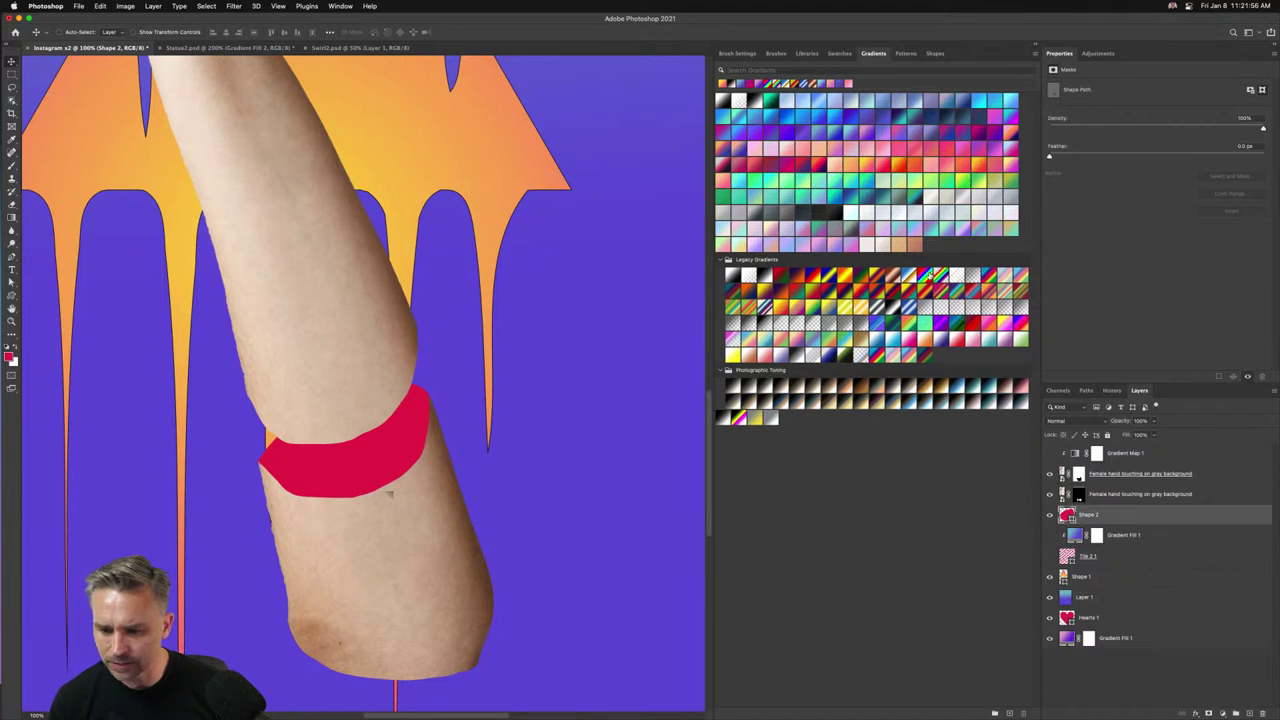
pyautogui.moveTo(930, 280); pyautogui.dragTo(1103, 514)
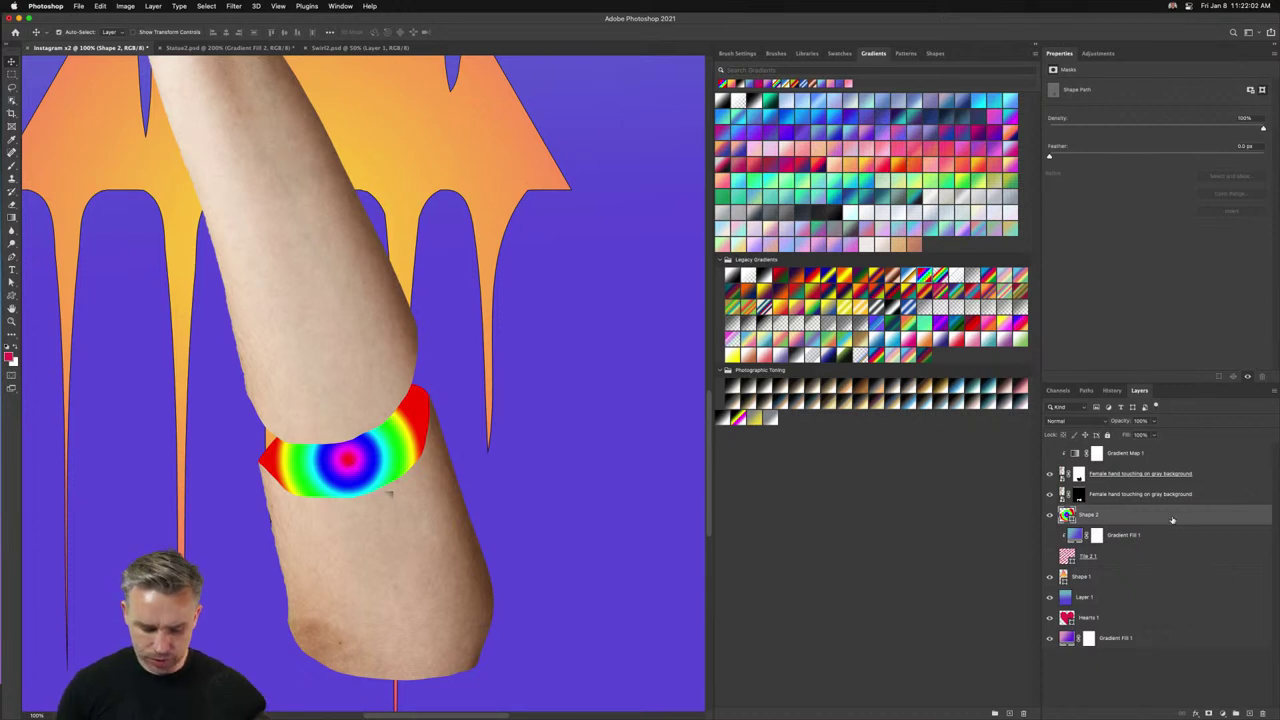
pyautogui.press('super+z')
# Create a full-canvas radial rainbow gradient from a new layer, as a smart object at the top of the layer stack.
pyautogui.click(1248, 712)
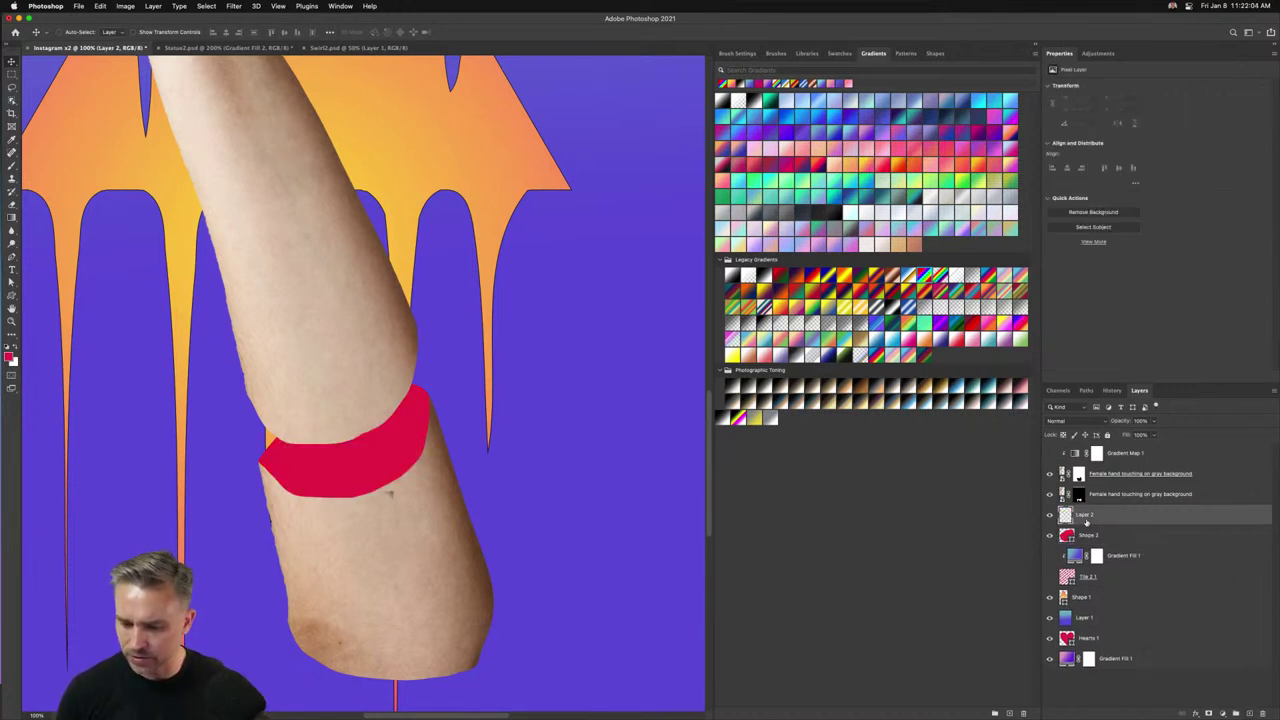
pyautogui.moveTo(900, 133); pyautogui.dragTo(1066, 512)
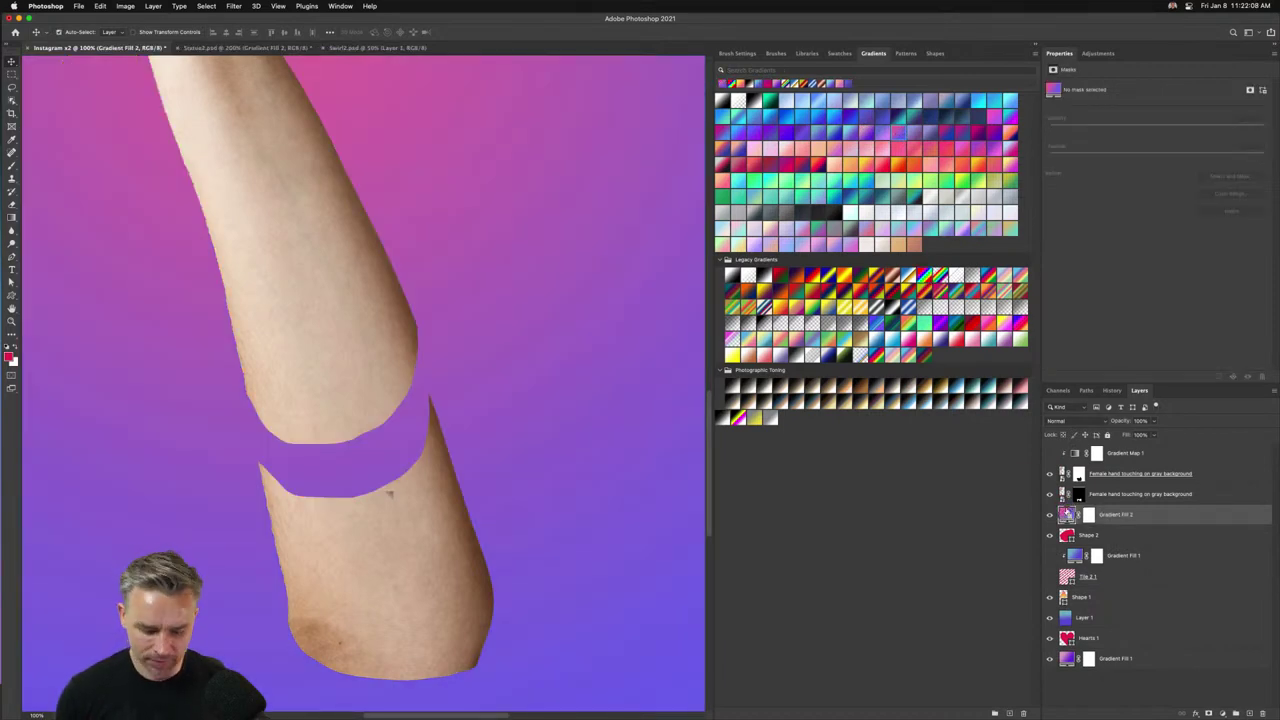
pyautogui.press('super+0')
pyautogui.moveTo(1158, 453); pyautogui.dragTo(1160, 450)
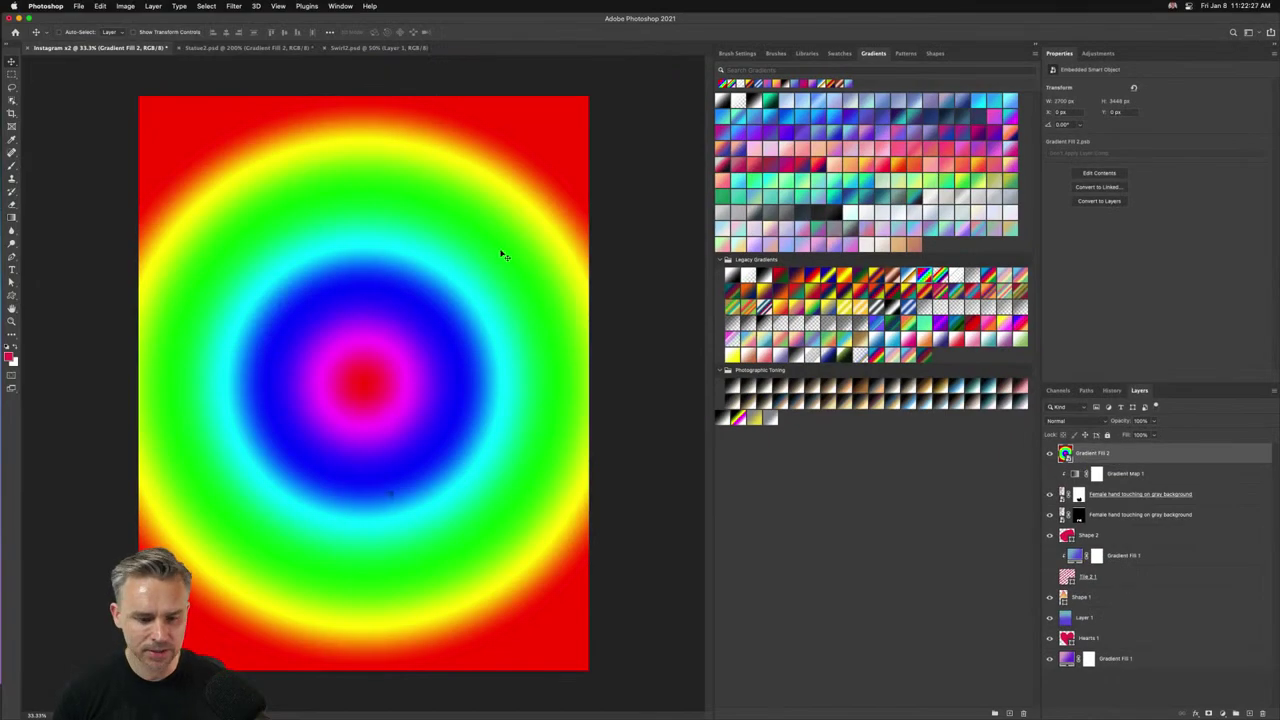
# Squash and shrink the rainbow gradient, rotate it -15°, and position it over the gap in the forearm.
pyautogui.press('super+t')
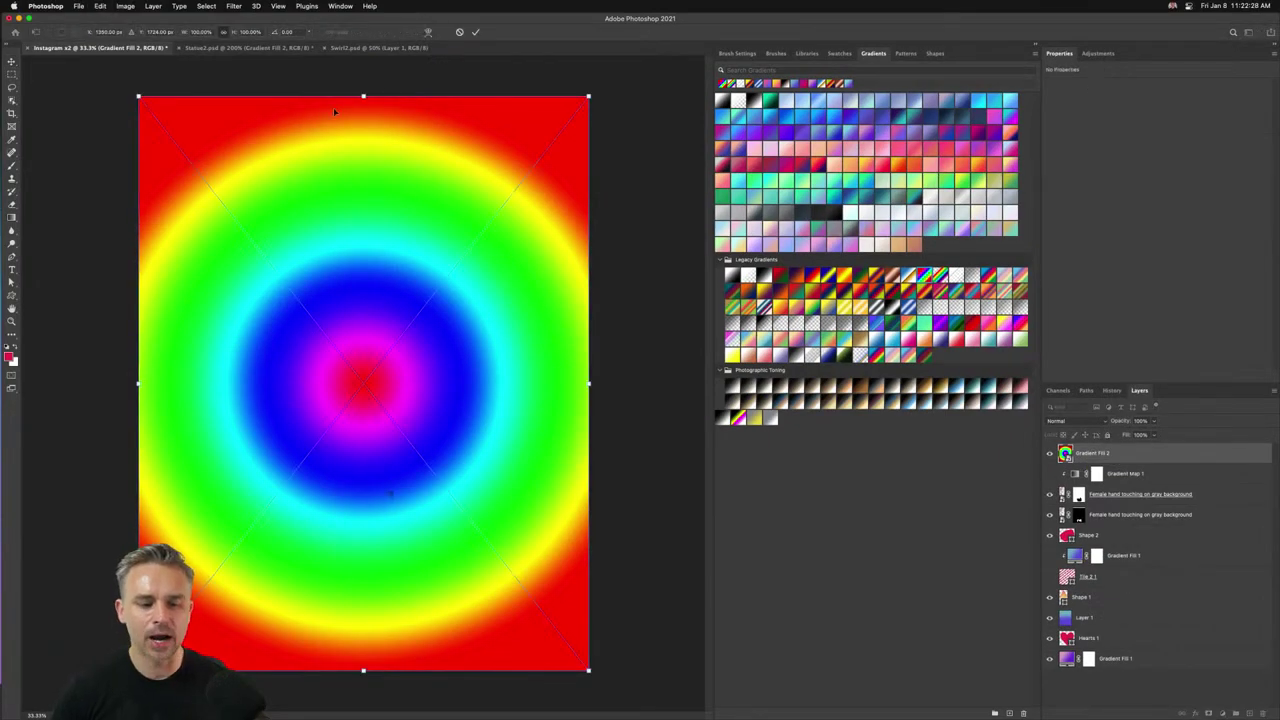
pyautogui.moveTo(363, 94); pyautogui.dragTo(363, 499)
pyautogui.moveTo(131, 495); pyautogui.dragTo(337, 507)
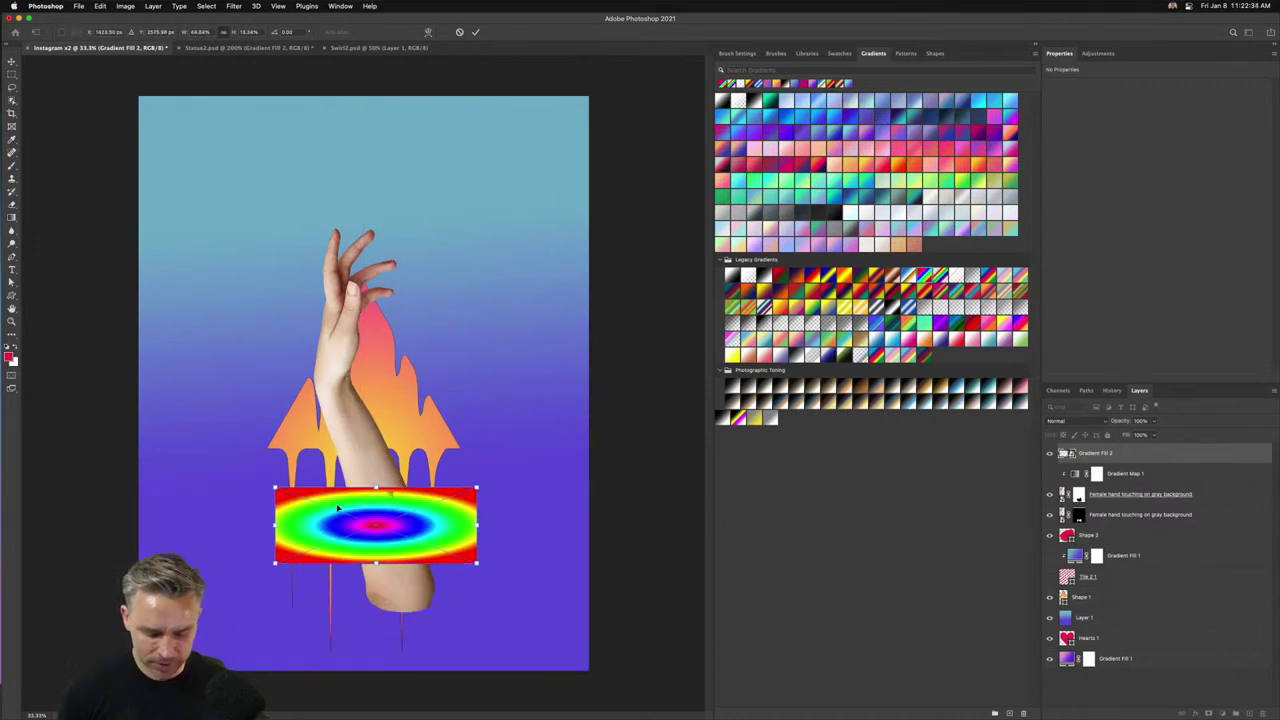
pyautogui.scroll(3, 338, 507)
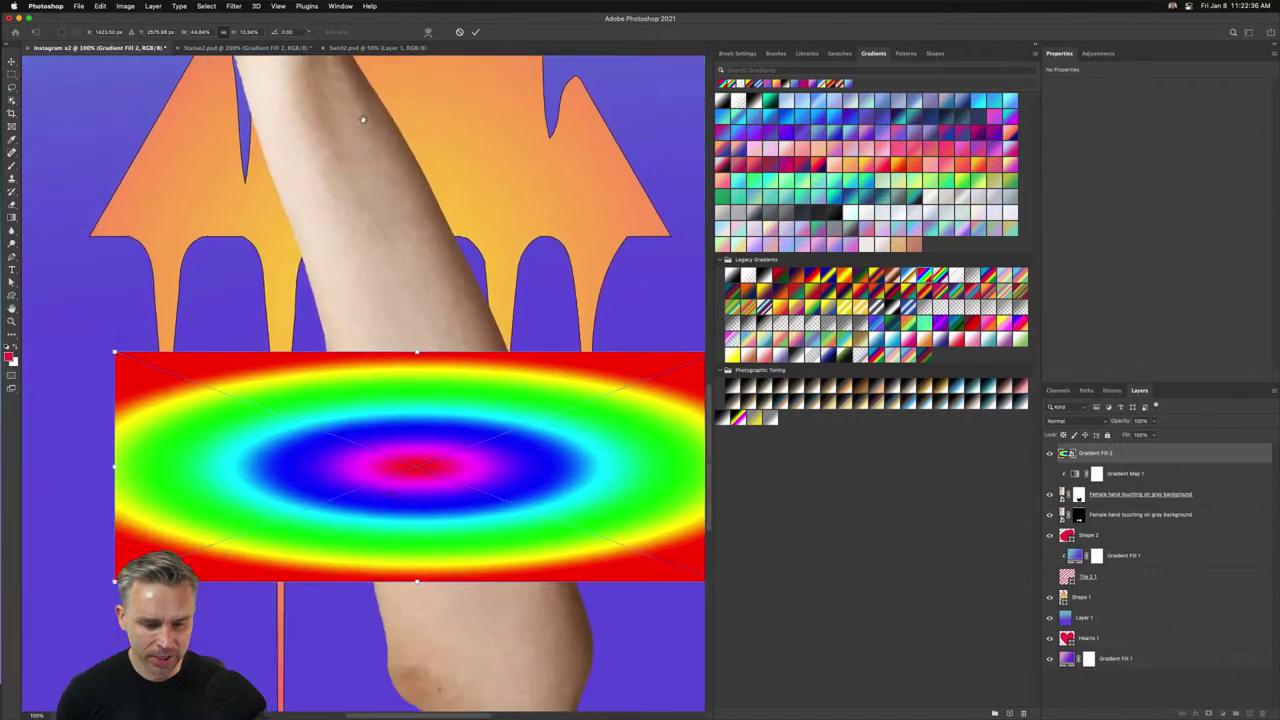
pyautogui.moveTo(110, 305); pyautogui.dragTo(383, 507)
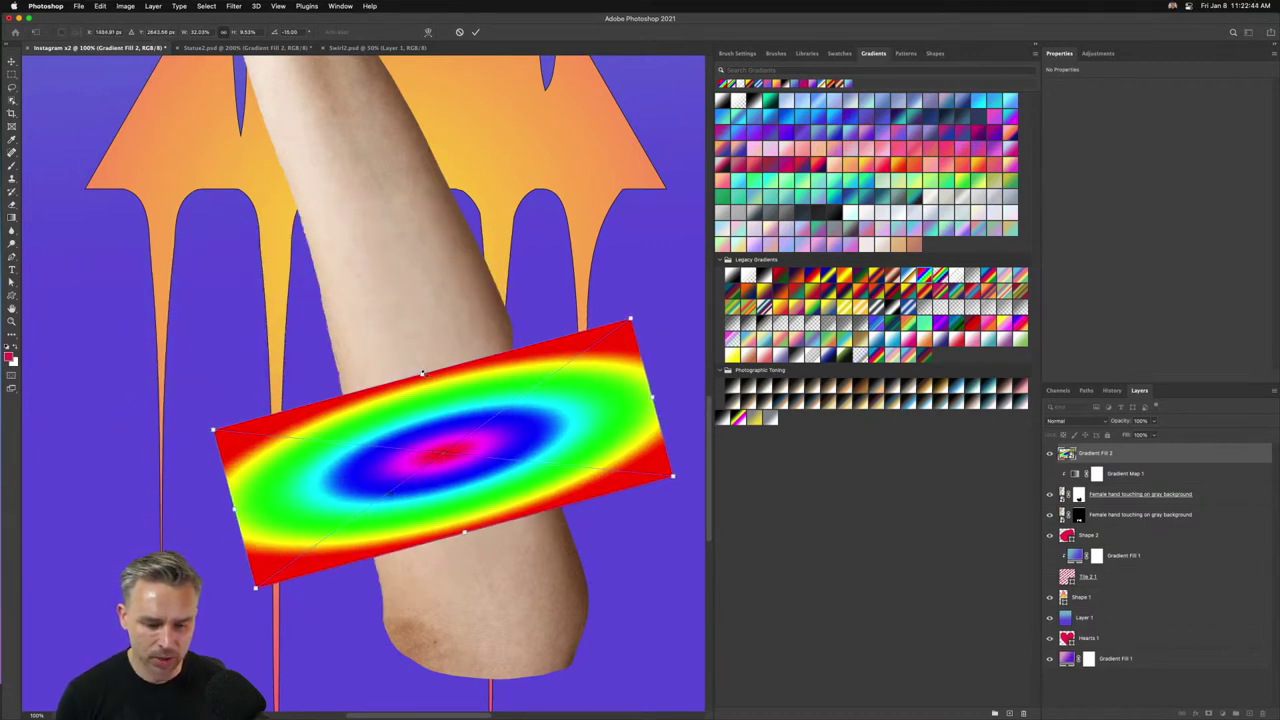
pyautogui.moveTo(422, 373); pyautogui.dragTo(397, 280)
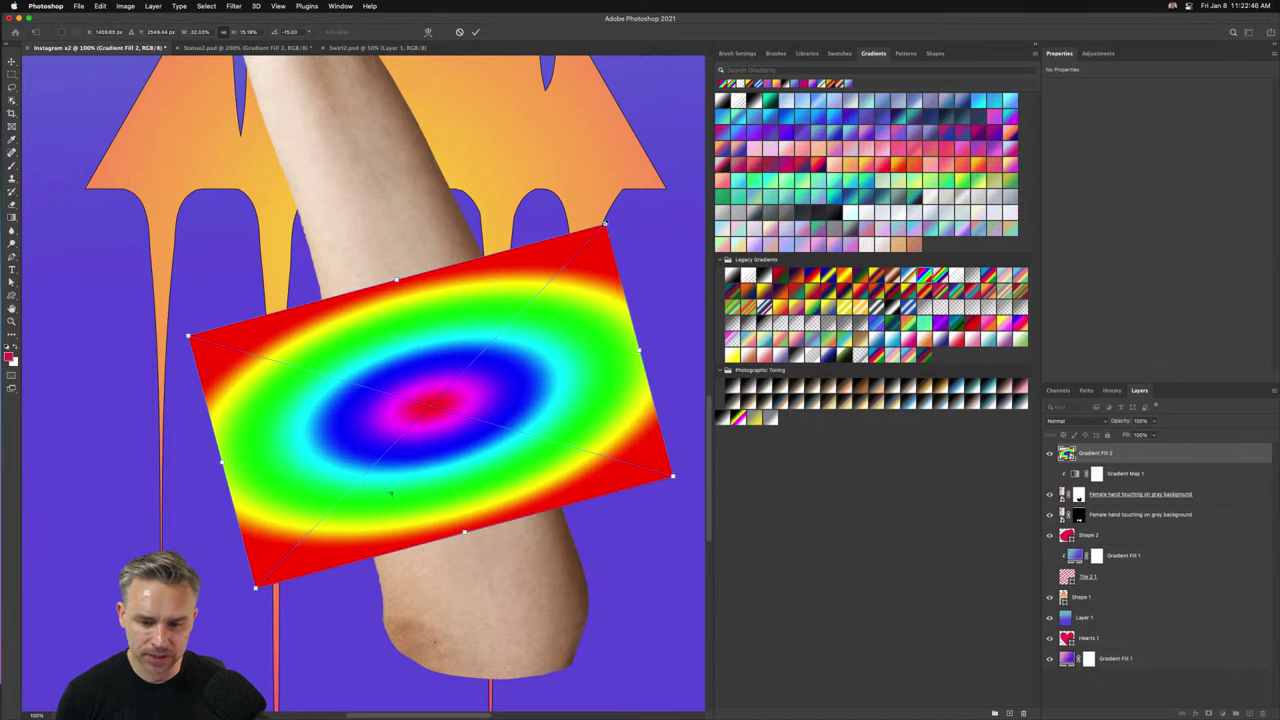
pyautogui.moveTo(604, 224); pyautogui.dragTo(500, 360)
pyautogui.moveTo(327, 484); pyautogui.dragTo(414, 447)
pyautogui.press('Return')
# Move the rainbow gradient layer directly above Shape 2 and clip it to that shape.
pyautogui.moveTo(1095, 453); pyautogui.dragTo(1123, 532)
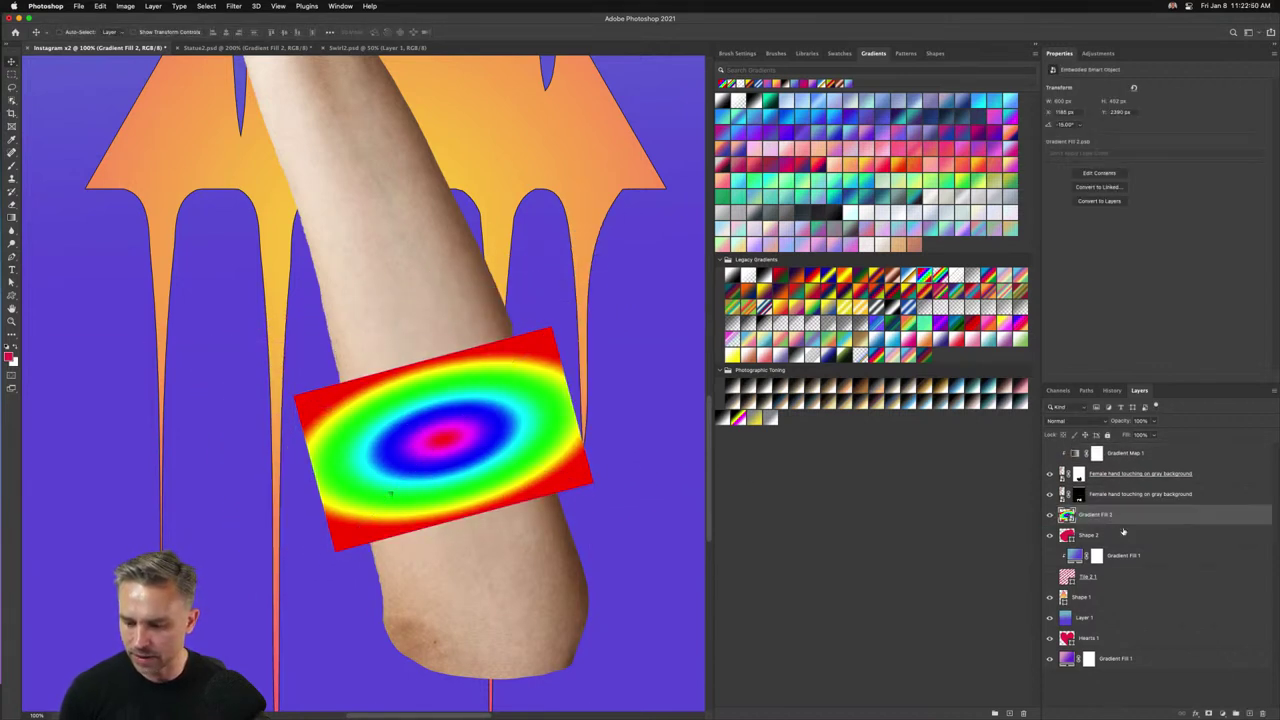
pyautogui.keyDown('alt'); pyautogui.click(1124, 524); pyautogui.keyUp('alt')
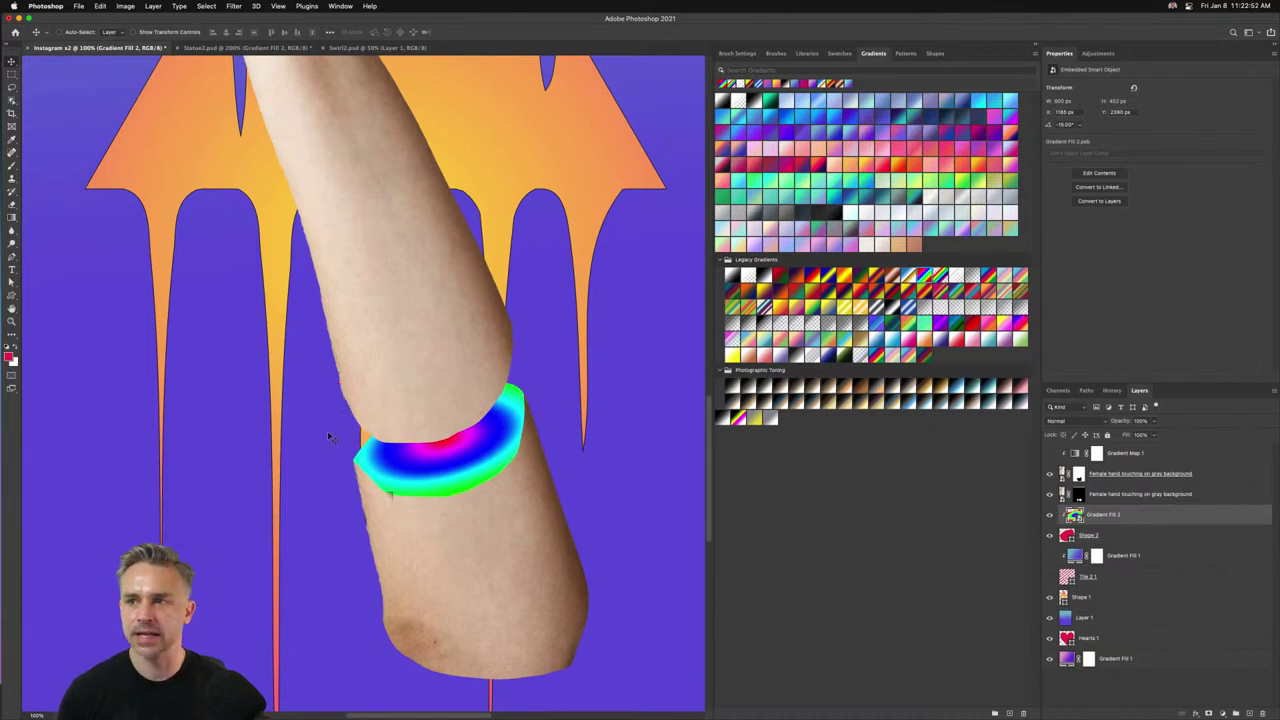
# Stretch the clipped rainbow gradient taller and reposition it so its rings are centred inside the arm's slice.
pyautogui.moveTo(430, 442); pyautogui.dragTo(444, 448)
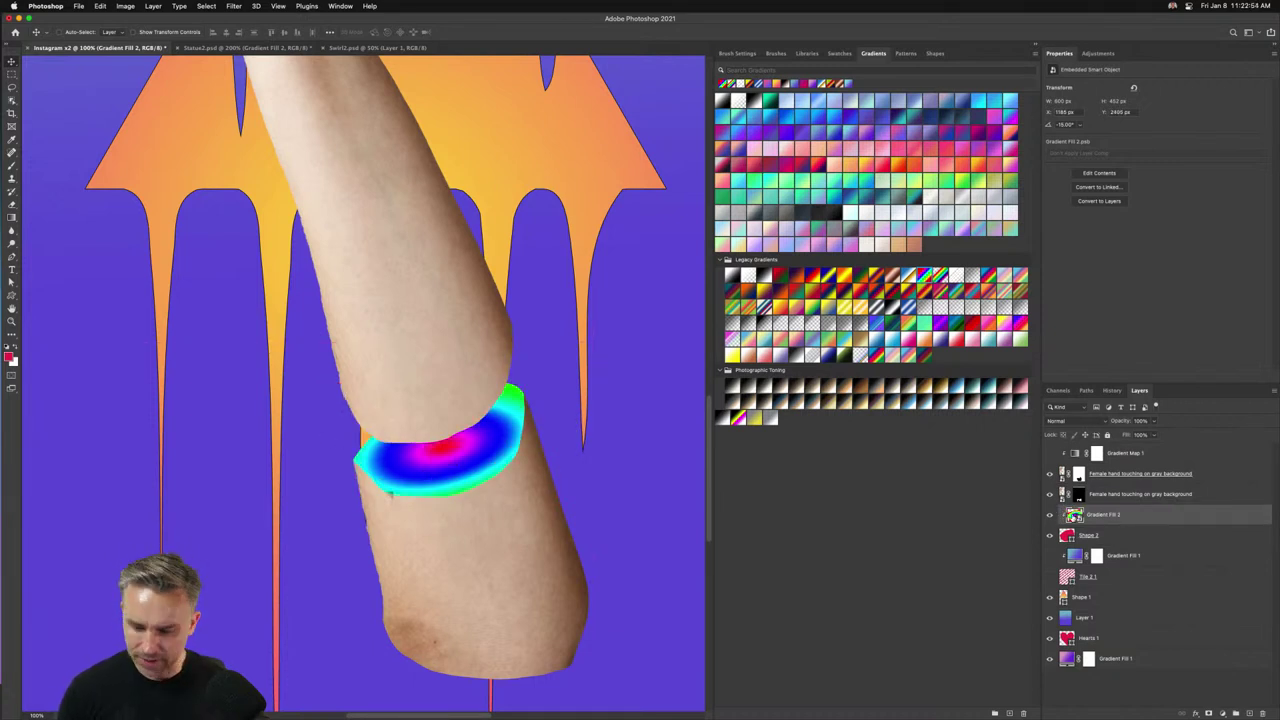
pyautogui.press('super+t')
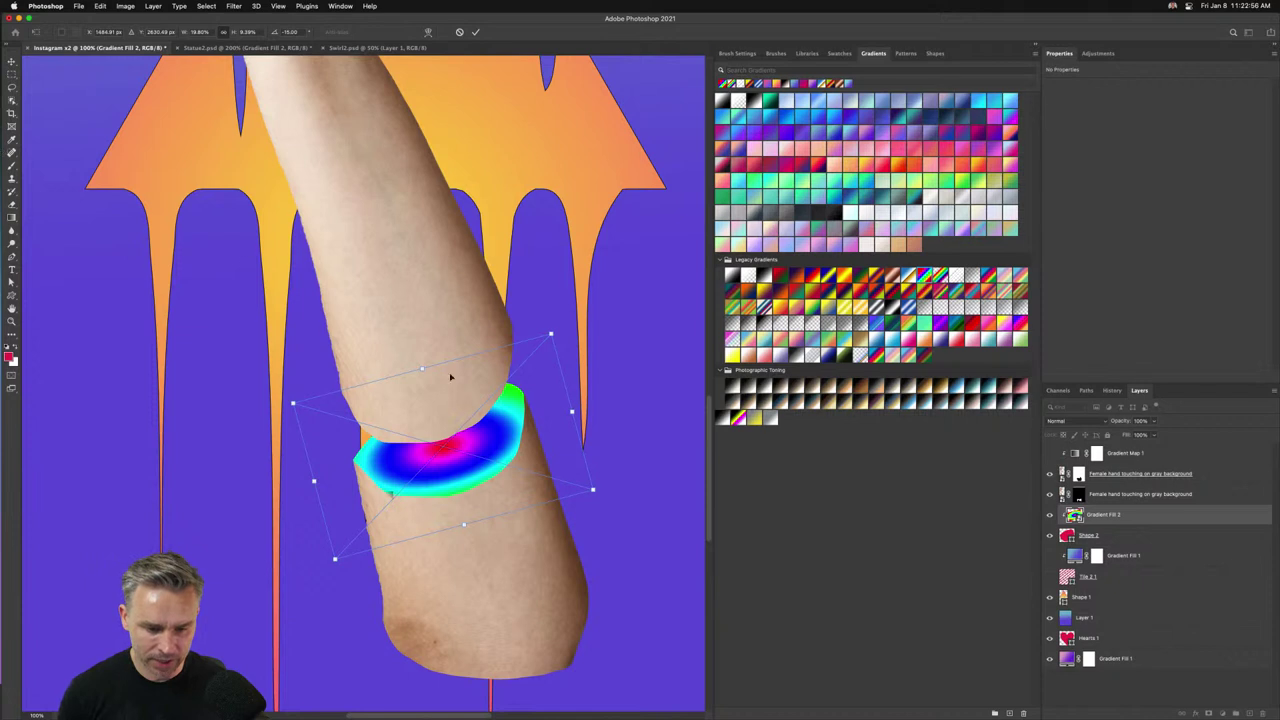
pyautogui.moveTo(422, 368); pyautogui.dragTo(428, 309)
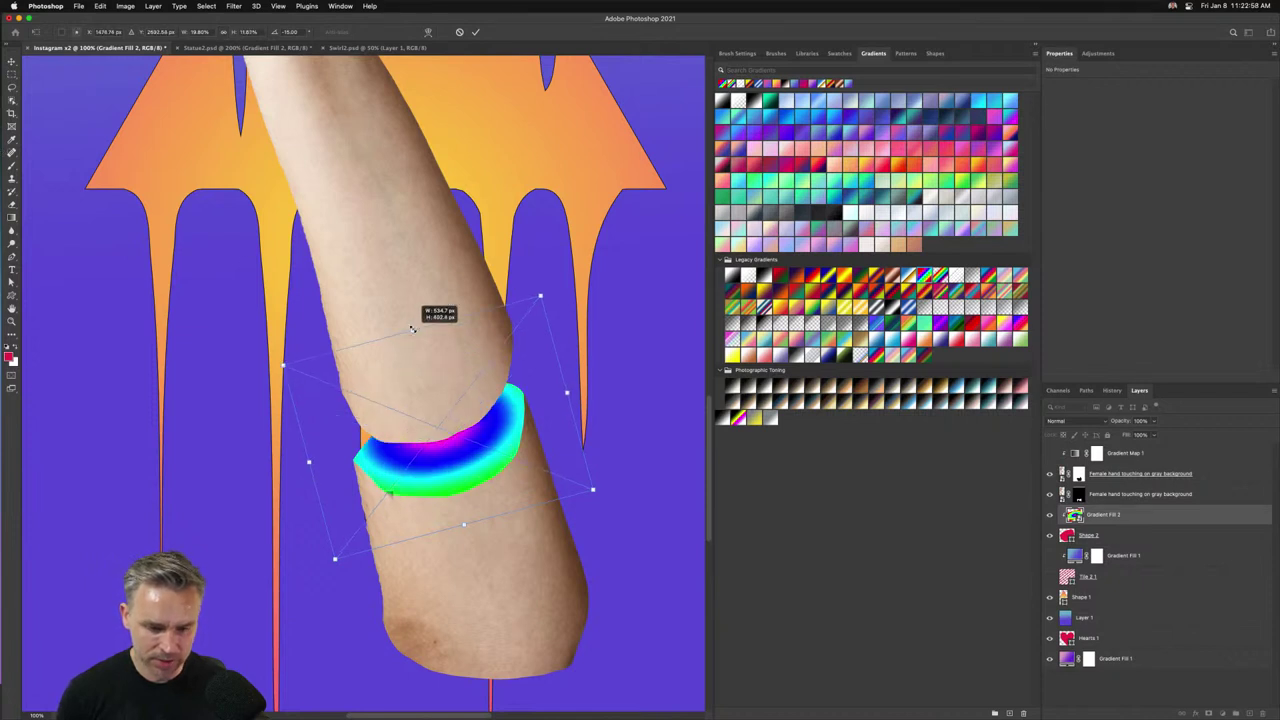
pyautogui.moveTo(394, 380); pyautogui.dragTo(380, 481)
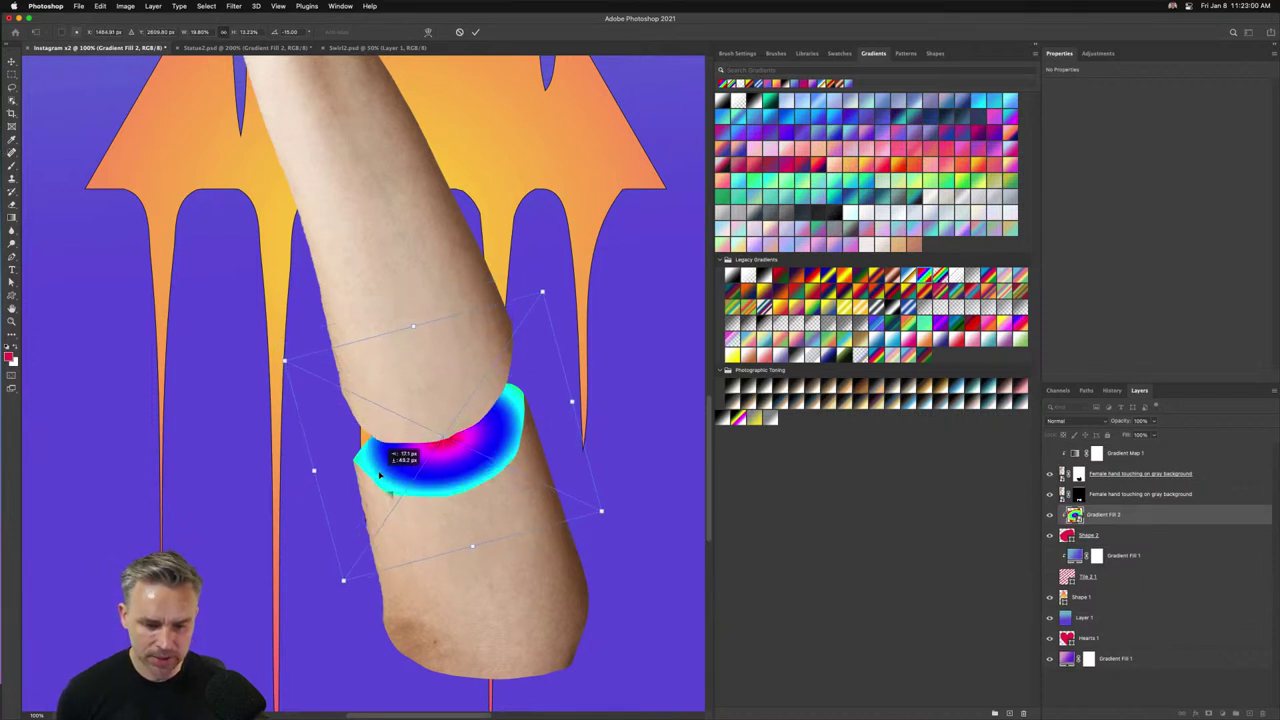
pyautogui.press('Return')
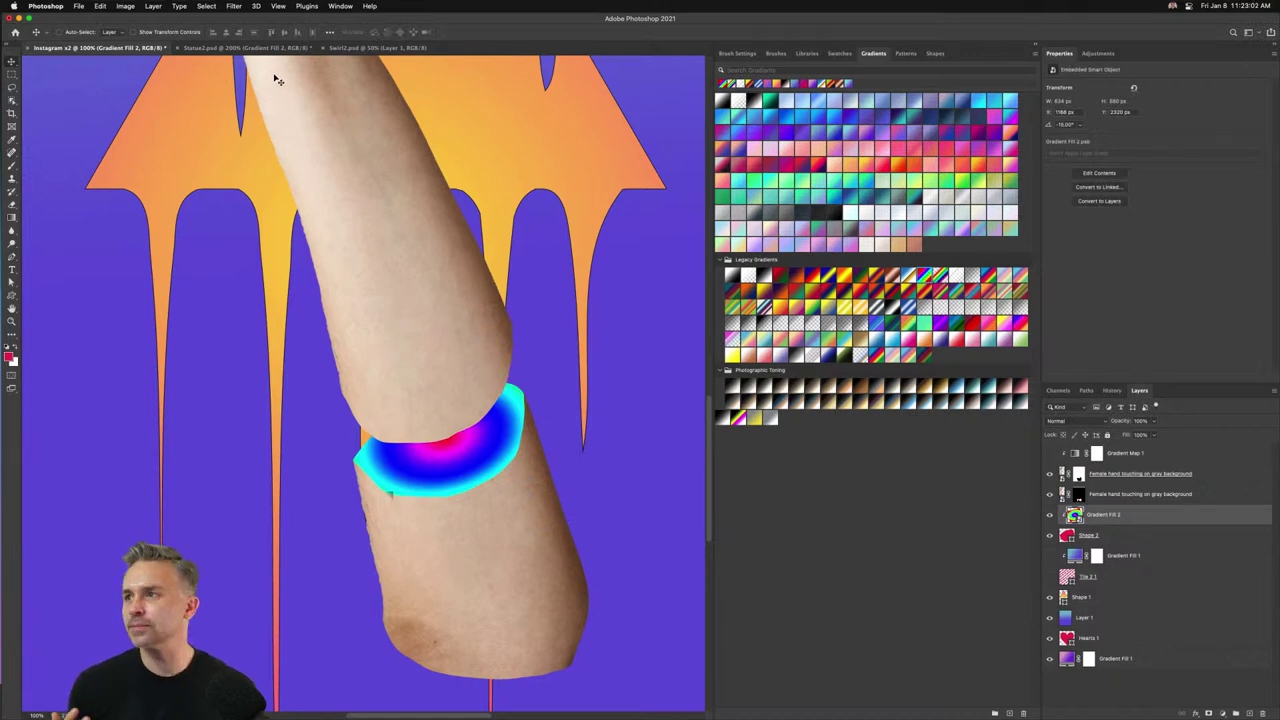
# Switch to Statue2.psd and open its Gradient Fill 2 smart object to examine the stacked radial gradients.
pyautogui.click(224, 48)
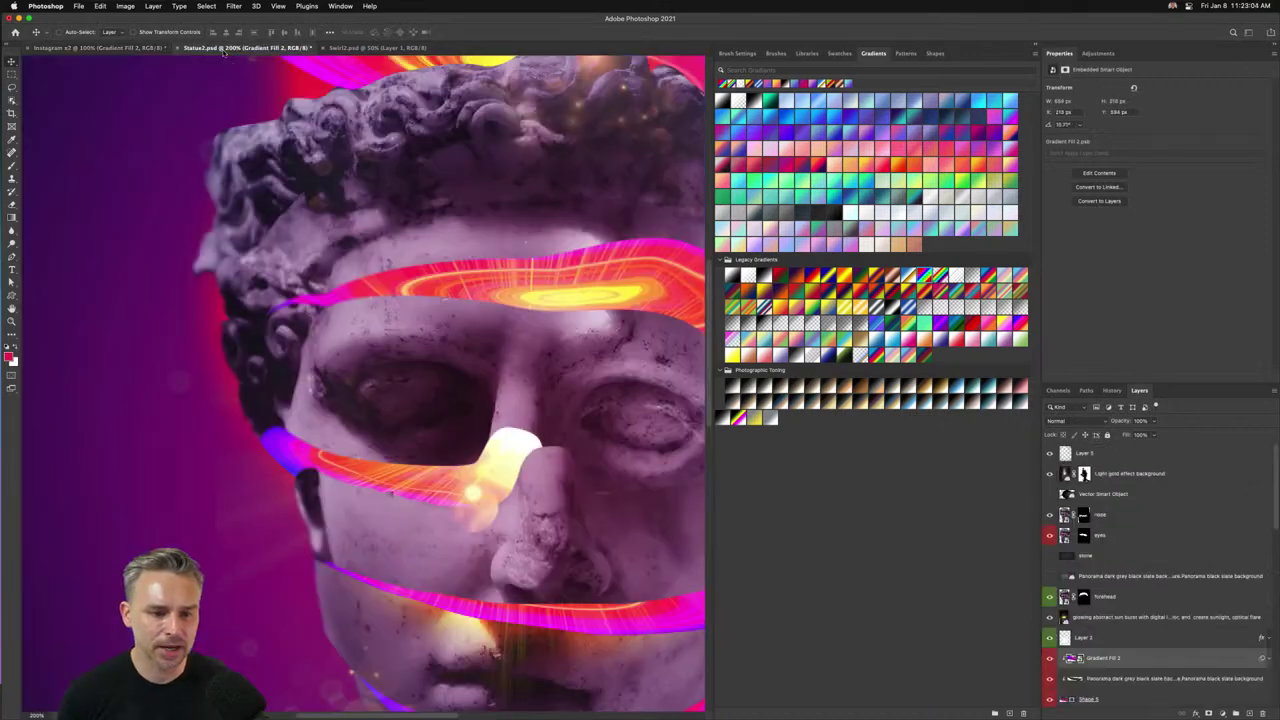
pyautogui.hscroll(5, 361, 376)
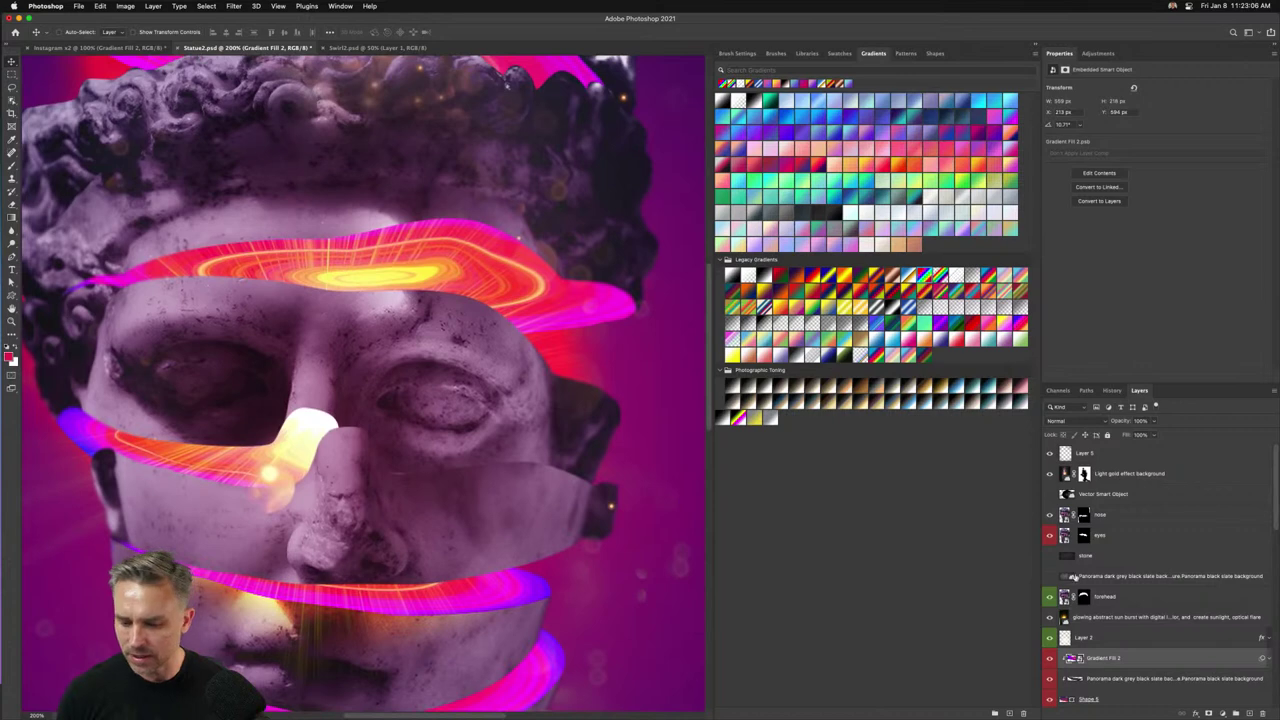
pyautogui.doubleClick(1193, 50)
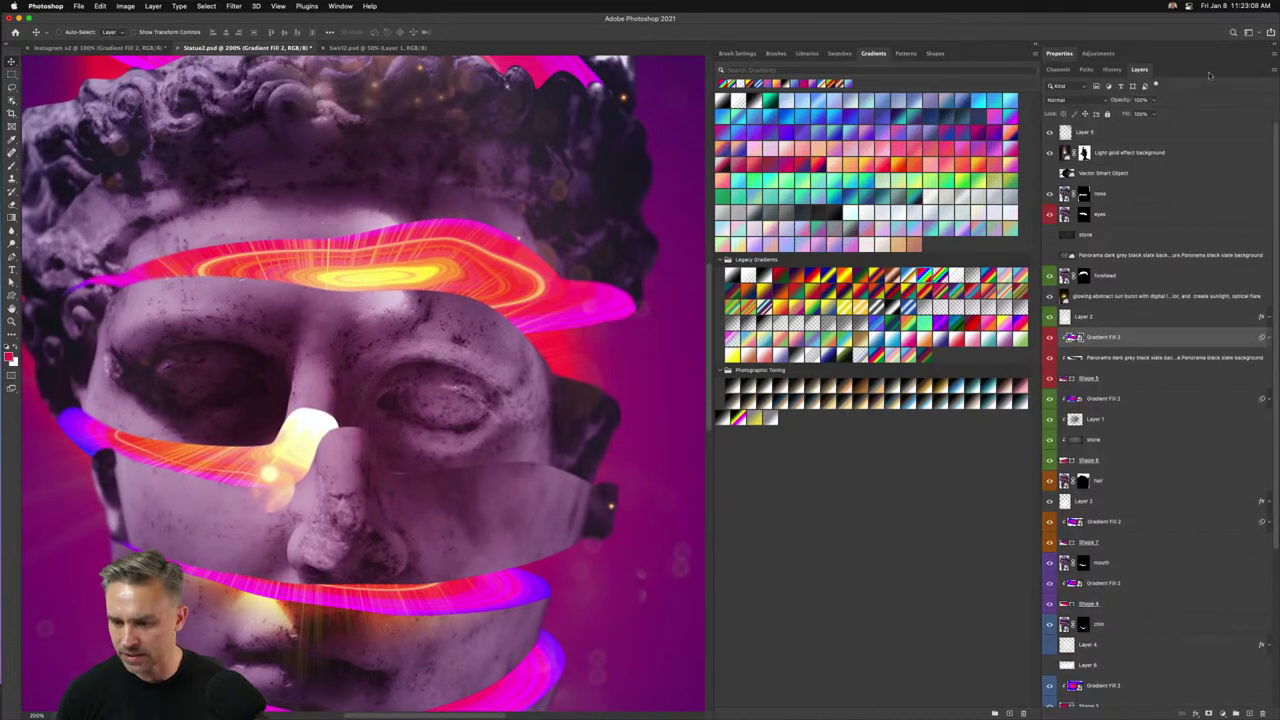
pyautogui.doubleClick(1069, 338)
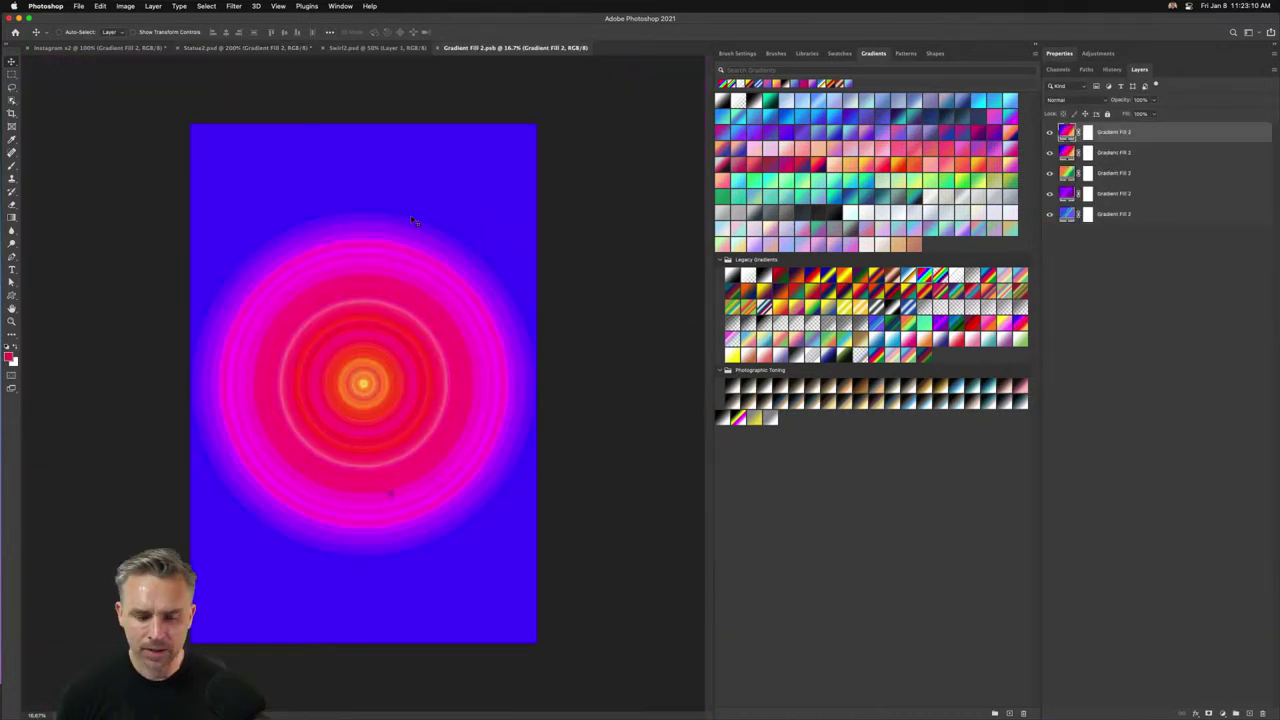
pyautogui.press('super+equal')
pyautogui.press('super+equal')
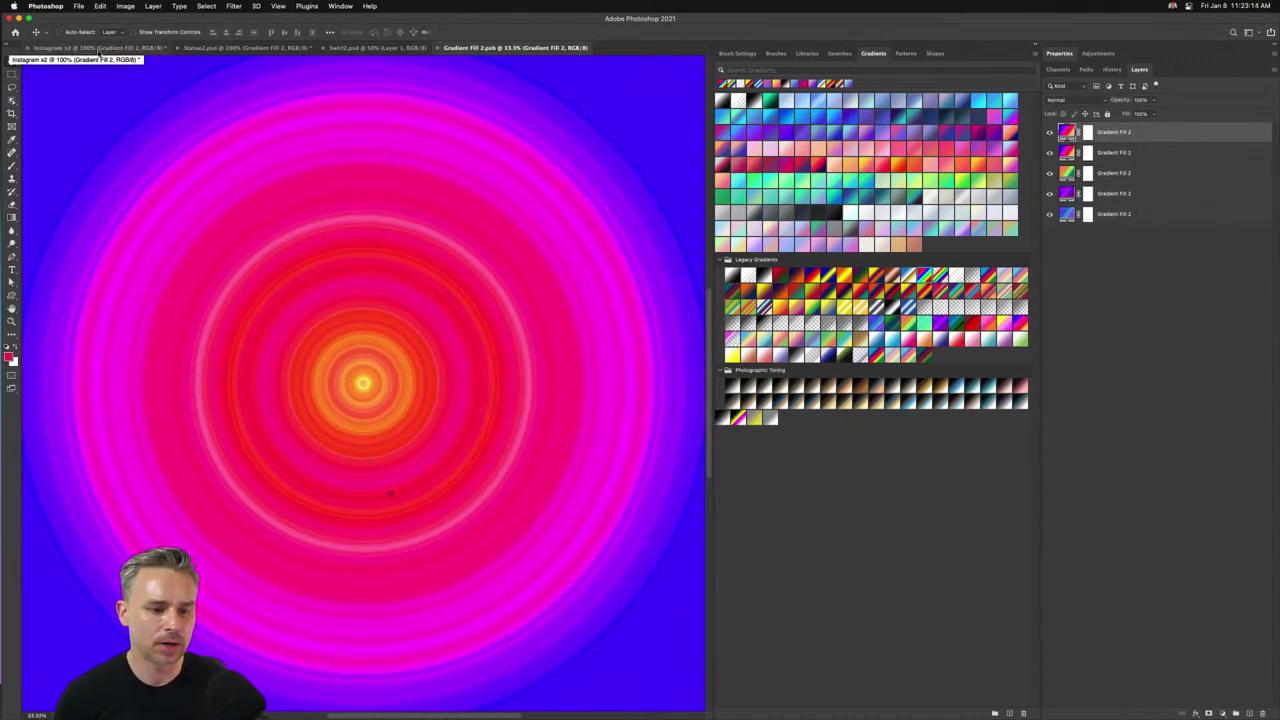
# Dock Gradient Fill 2.psb in its own pane beside the other documents and bring the Instagram v2 artwork into view.
pyautogui.click(198, 48)
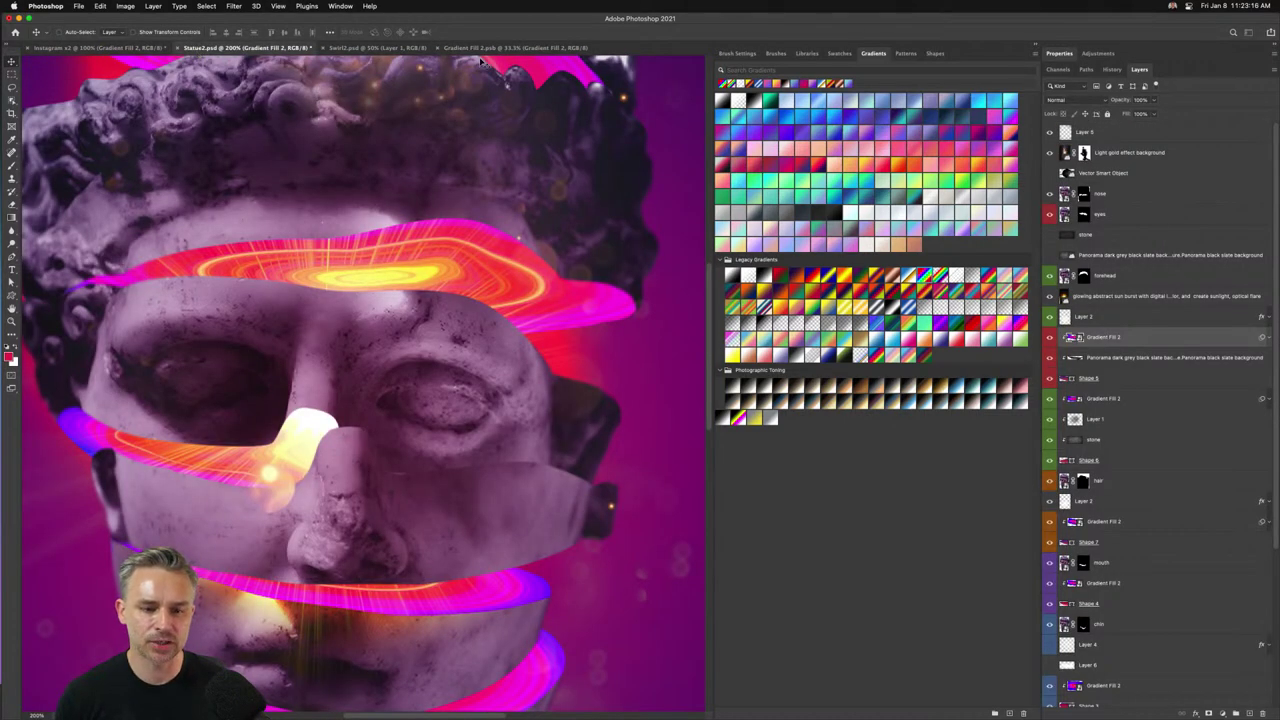
pyautogui.click(500, 48)
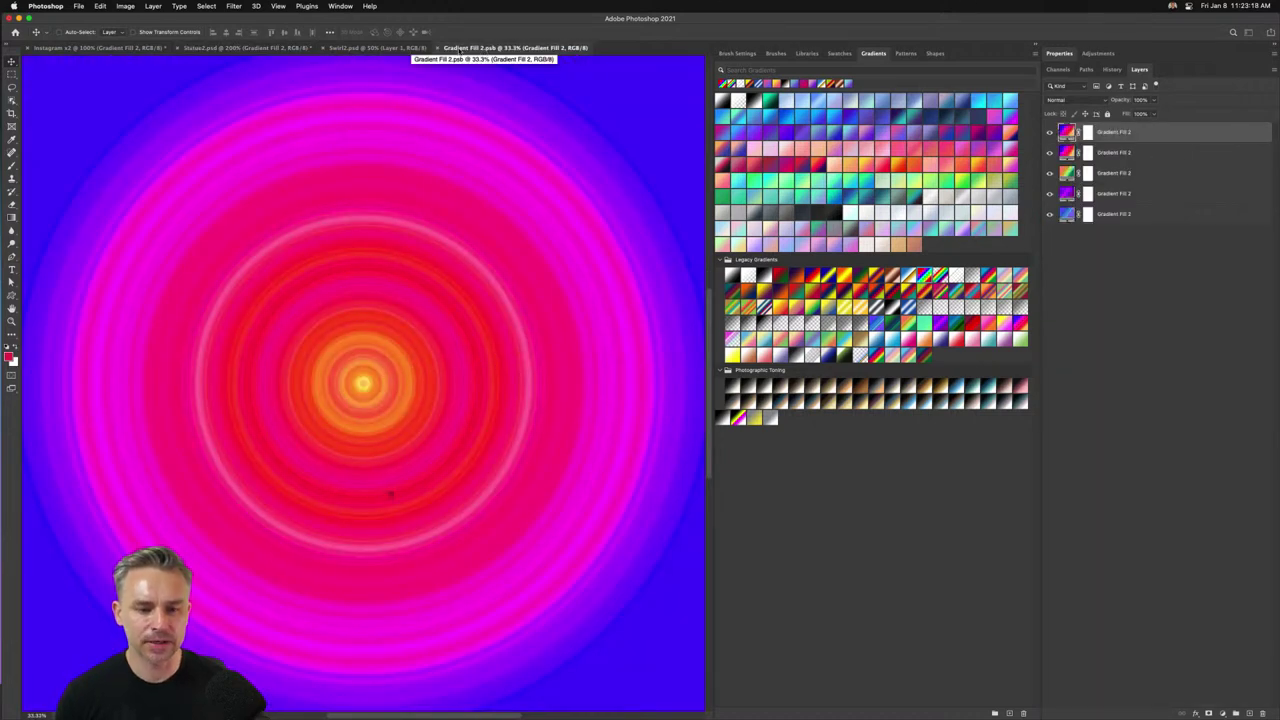
pyautogui.moveTo(459, 49); pyautogui.dragTo(711, 126)
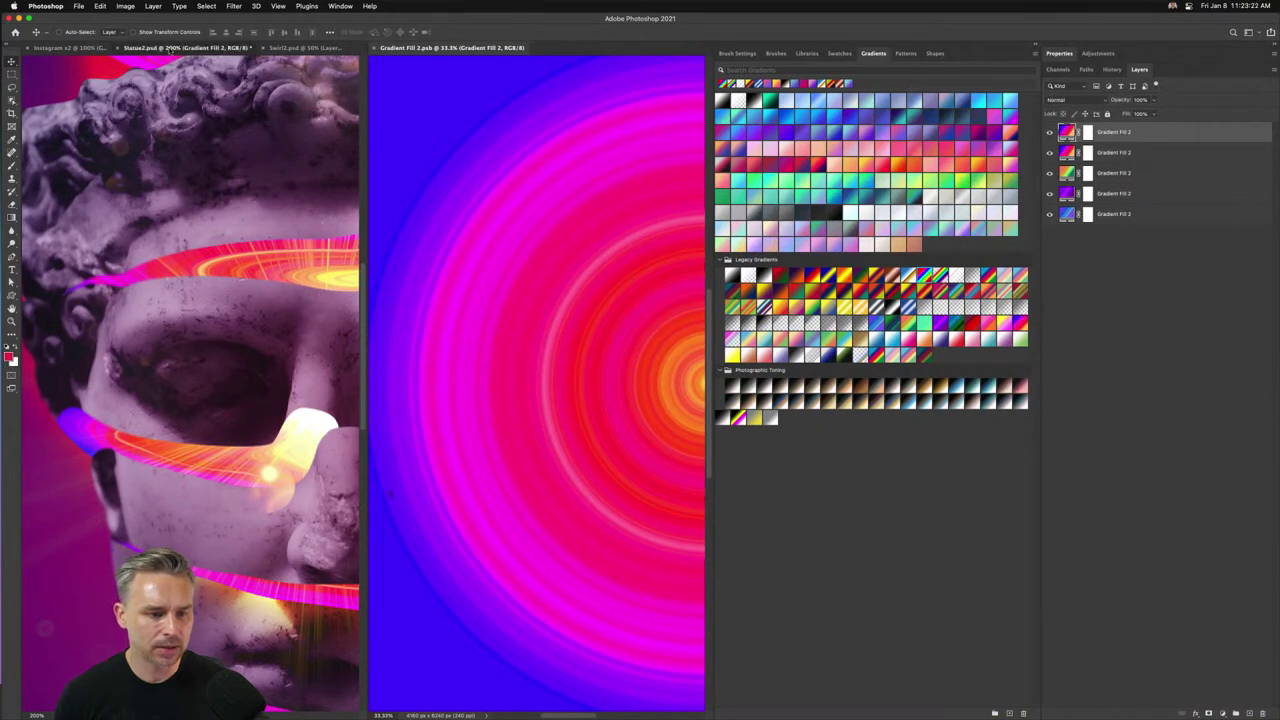
pyautogui.click(70, 48)
pyautogui.scroll(-5, 191, 337)
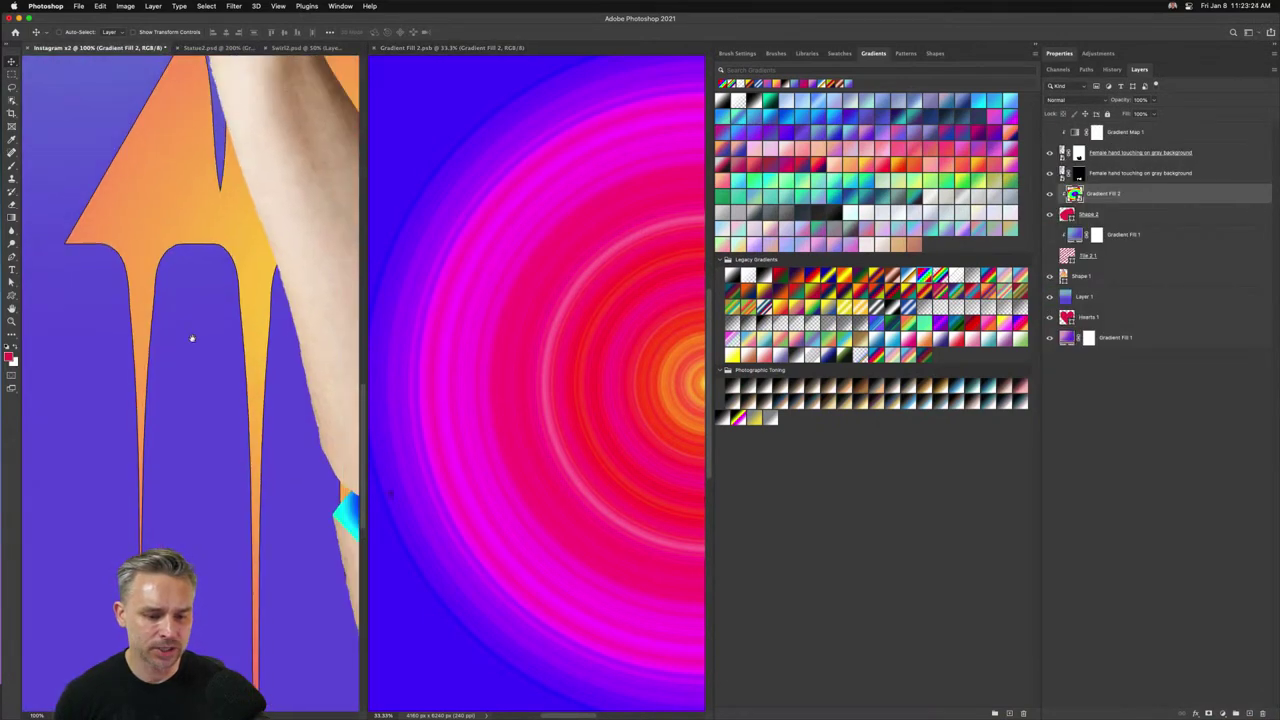
# Open the contents of the Gradient Fill 2 smart object that is clipped to Shape 2 in Instagram v2.
pyautogui.doubleClick(1066, 196)
pyautogui.click(290, 176)
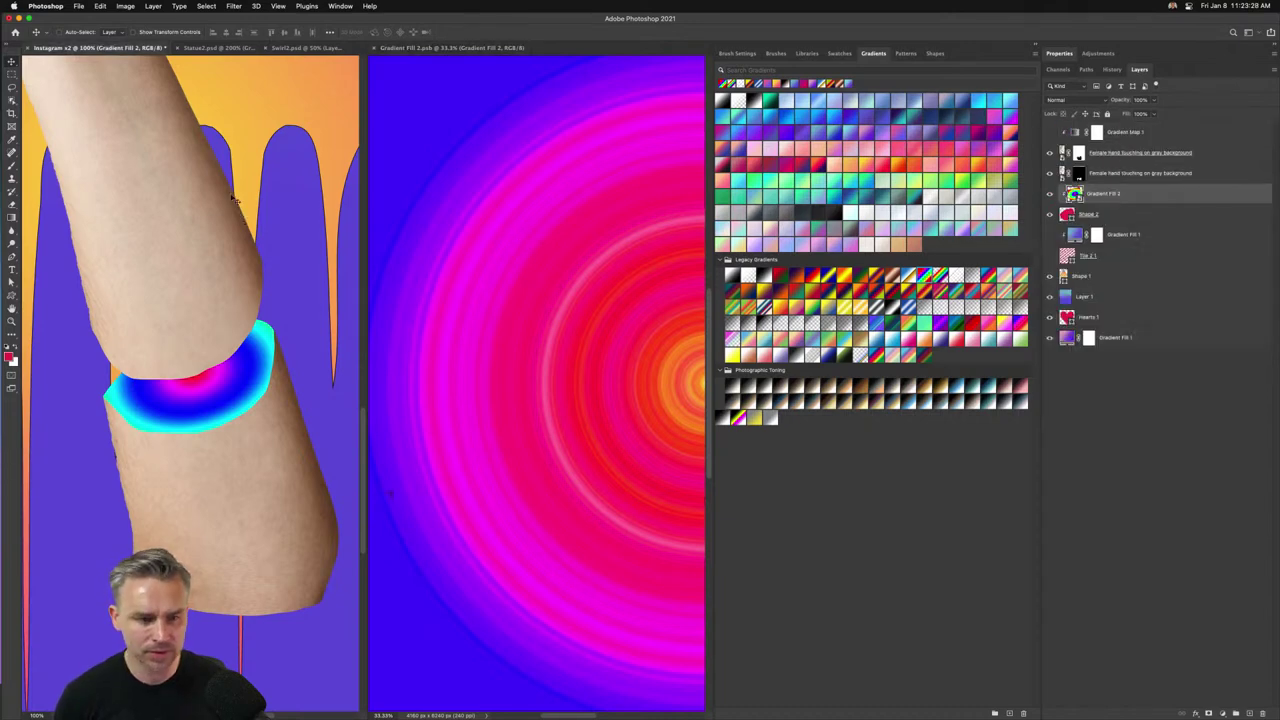
pyautogui.click(294, 49)
pyautogui.click(178, 48)
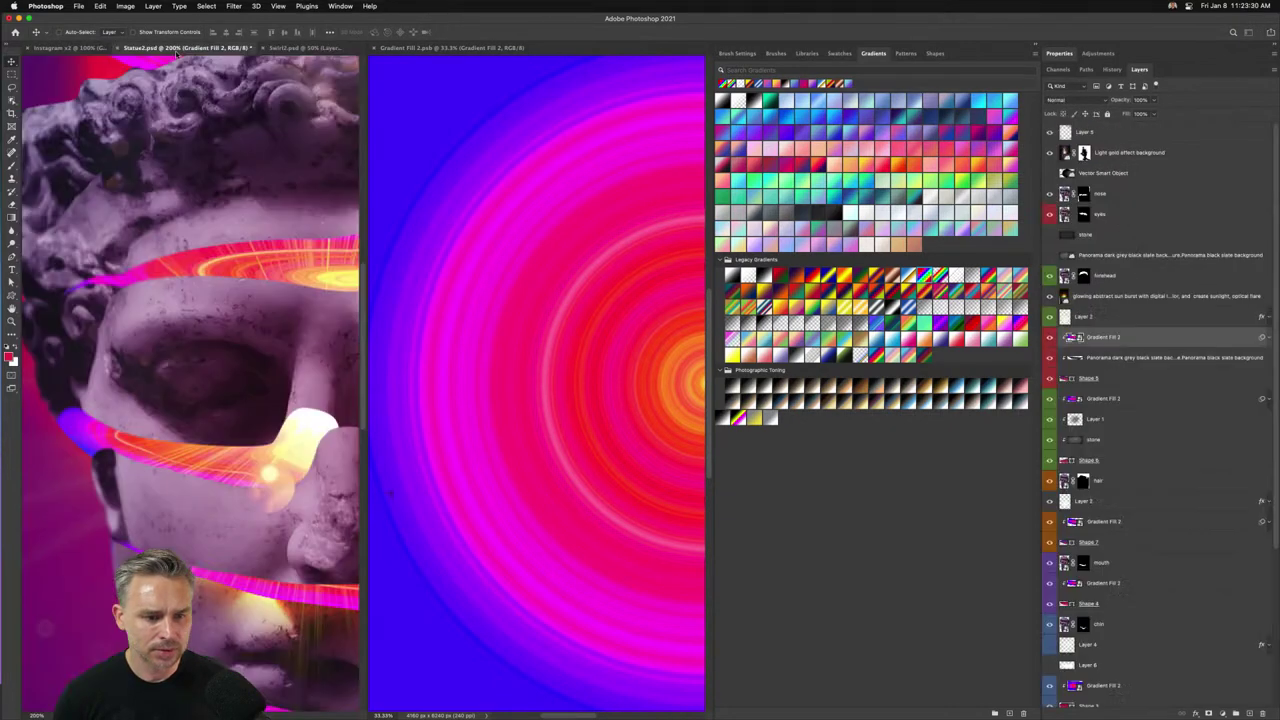
pyautogui.click(90, 48)
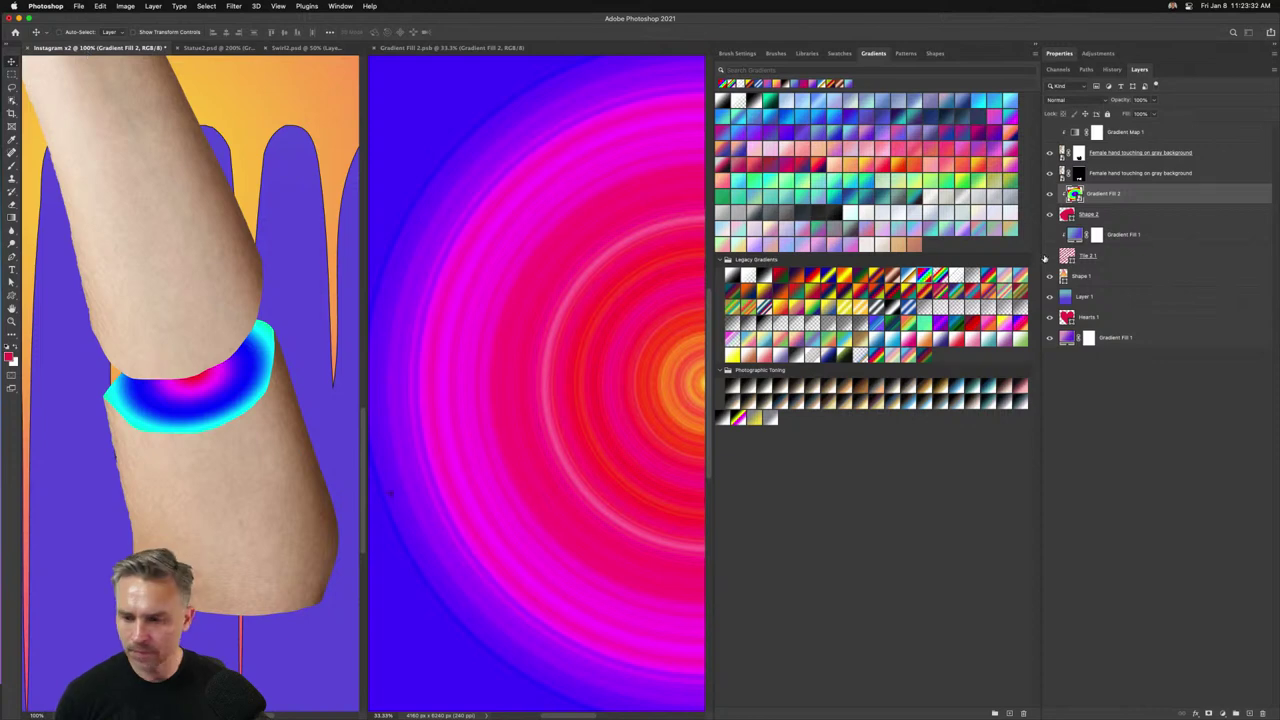
pyautogui.doubleClick(1072, 196)
# Copy all five gradient fill layers from Gradient Fill 2.psb into Gradient Fill 21.psb and close the source document.
pyautogui.click(703, 187)
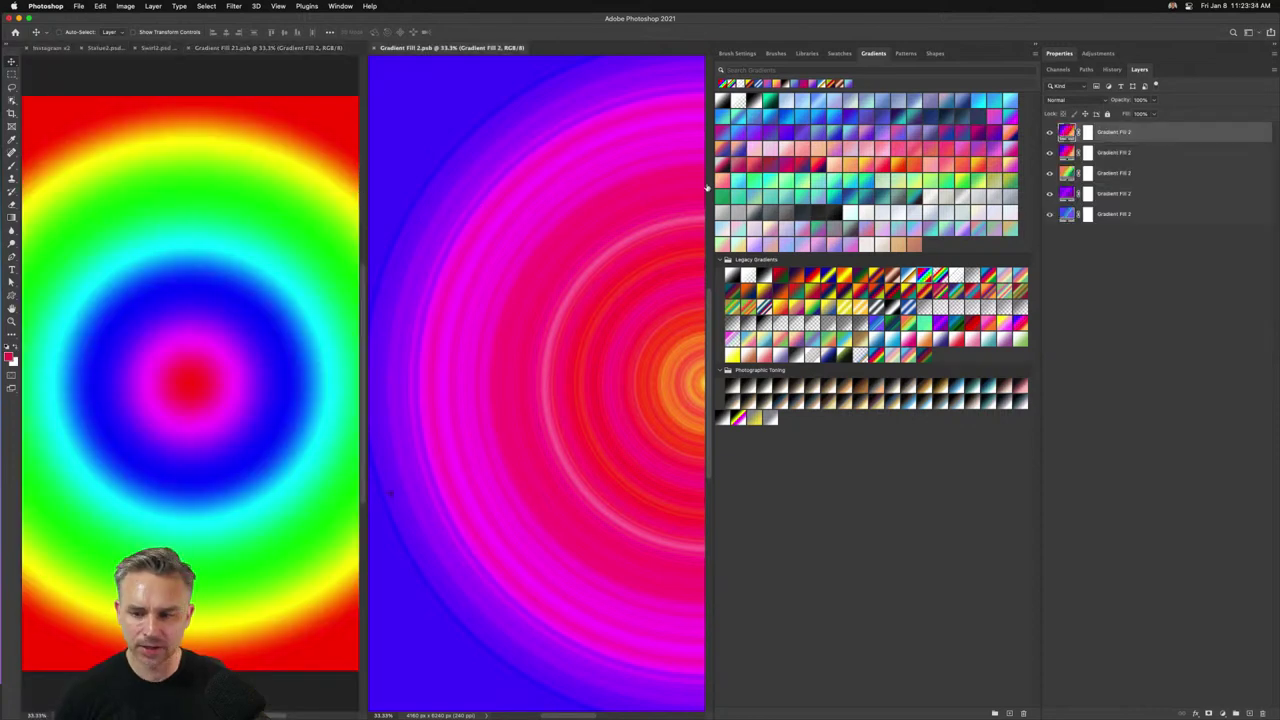
pyautogui.keyDown('shift'); pyautogui.click(1116, 214); pyautogui.keyUp('shift')
pyautogui.moveTo(1116, 214); pyautogui.dragTo(213, 224)
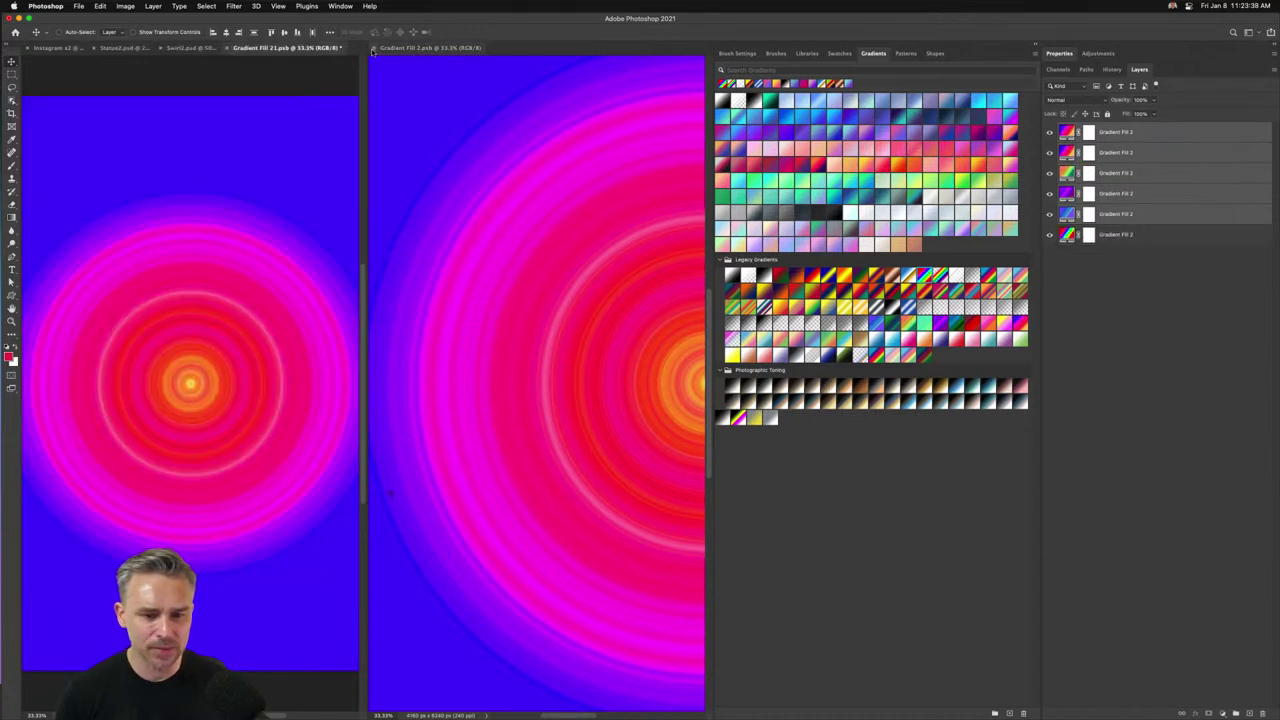
pyautogui.click(374, 48)
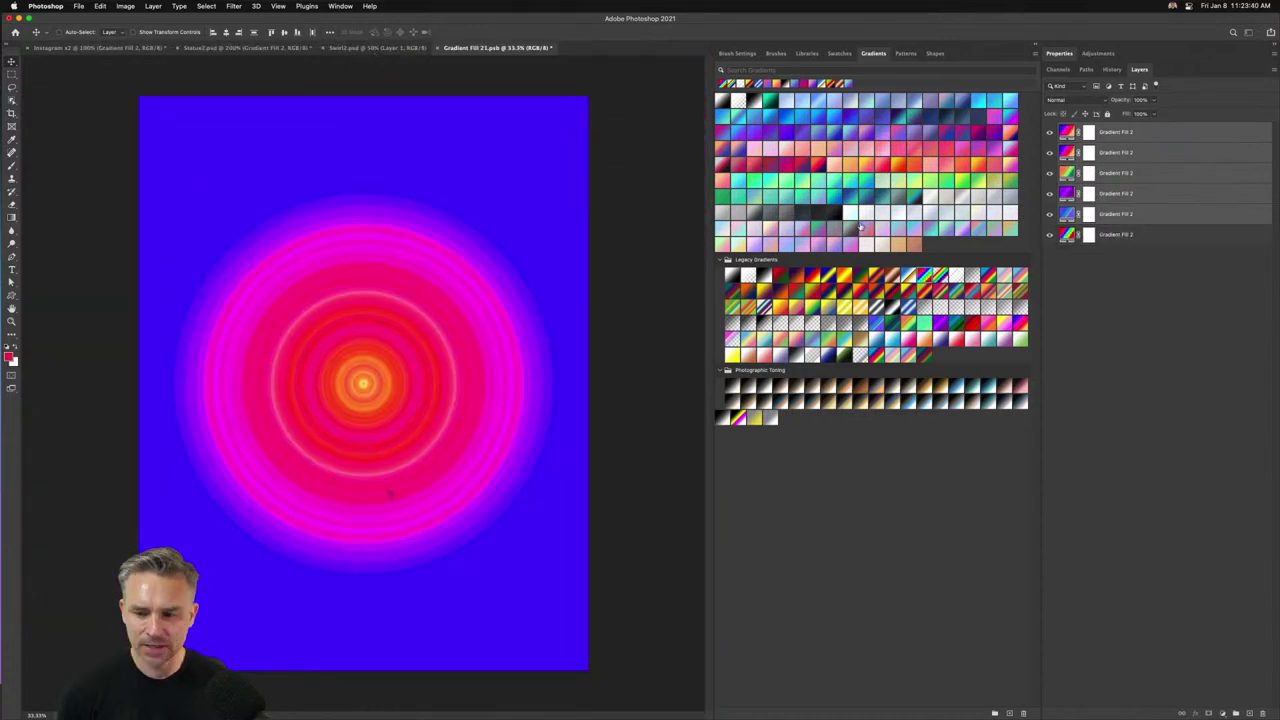
# Dock Gradient Fill 21.psb beside Instagram v2 and save it to update the gradient in the arm's slice.
pyautogui.moveTo(471, 50); pyautogui.dragTo(716, 145)
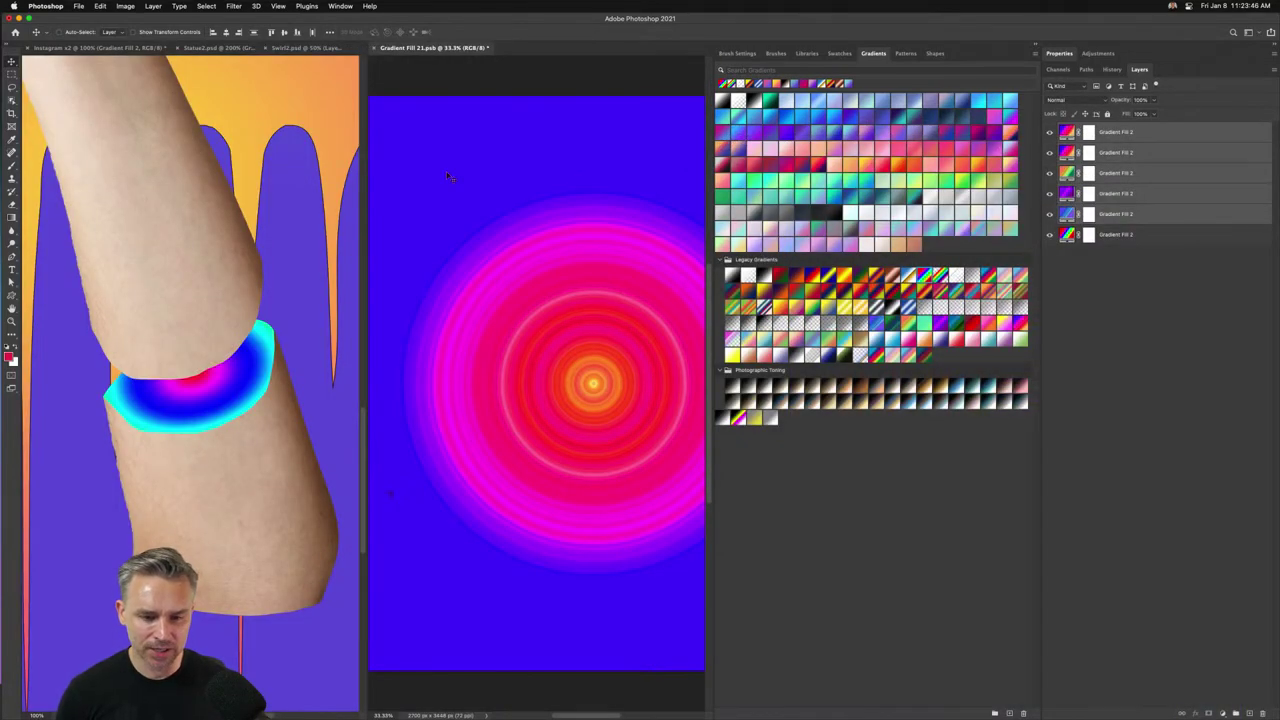
pyautogui.press('super+s')
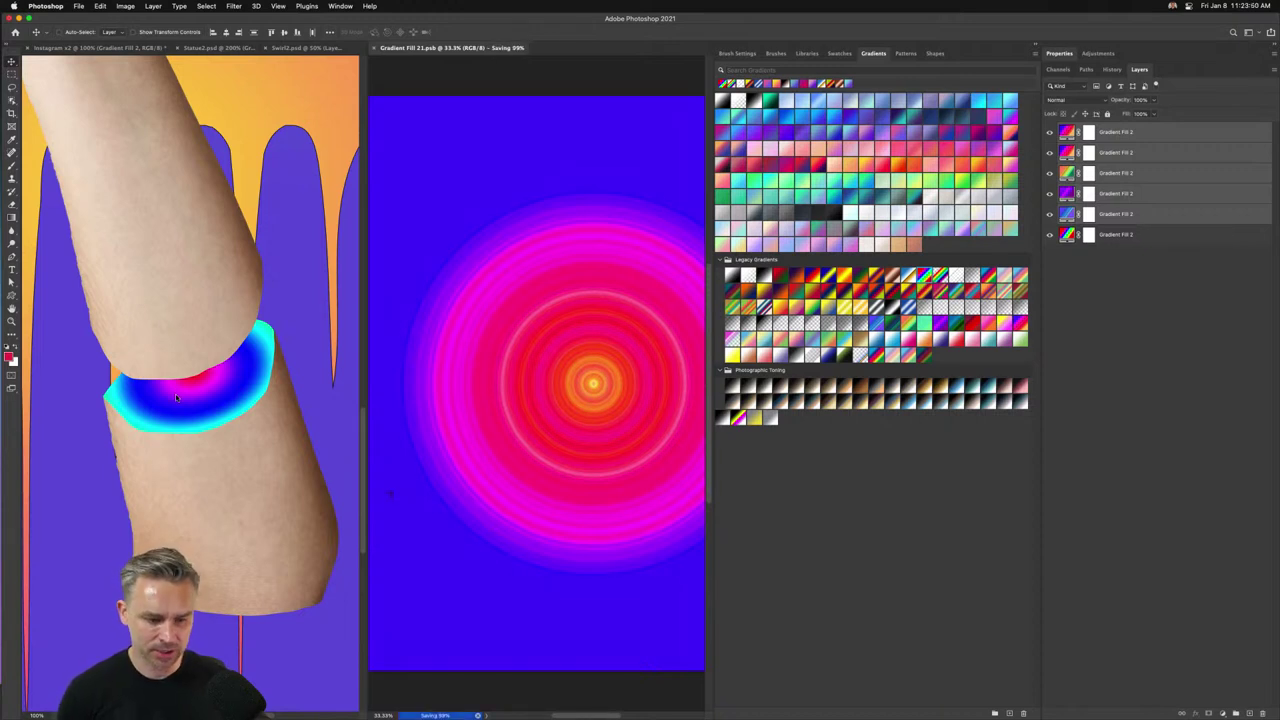
pyautogui.click(186, 147)
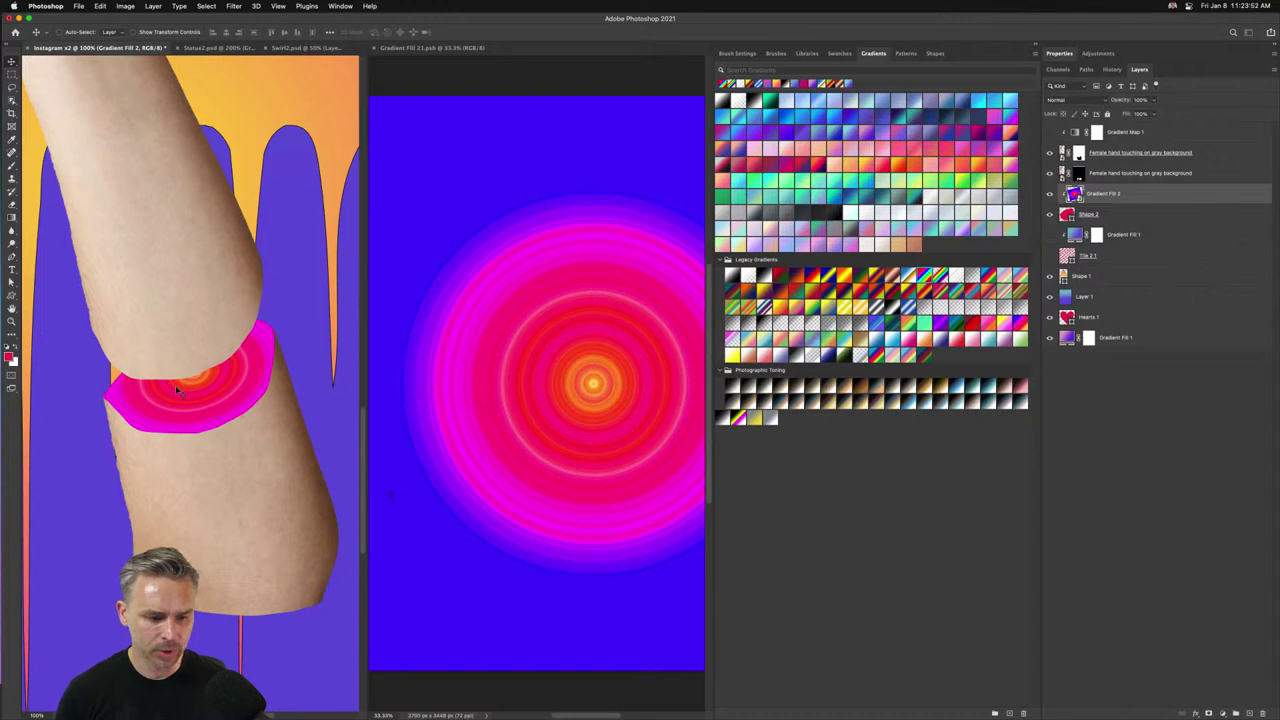
pyautogui.press('super+equal')
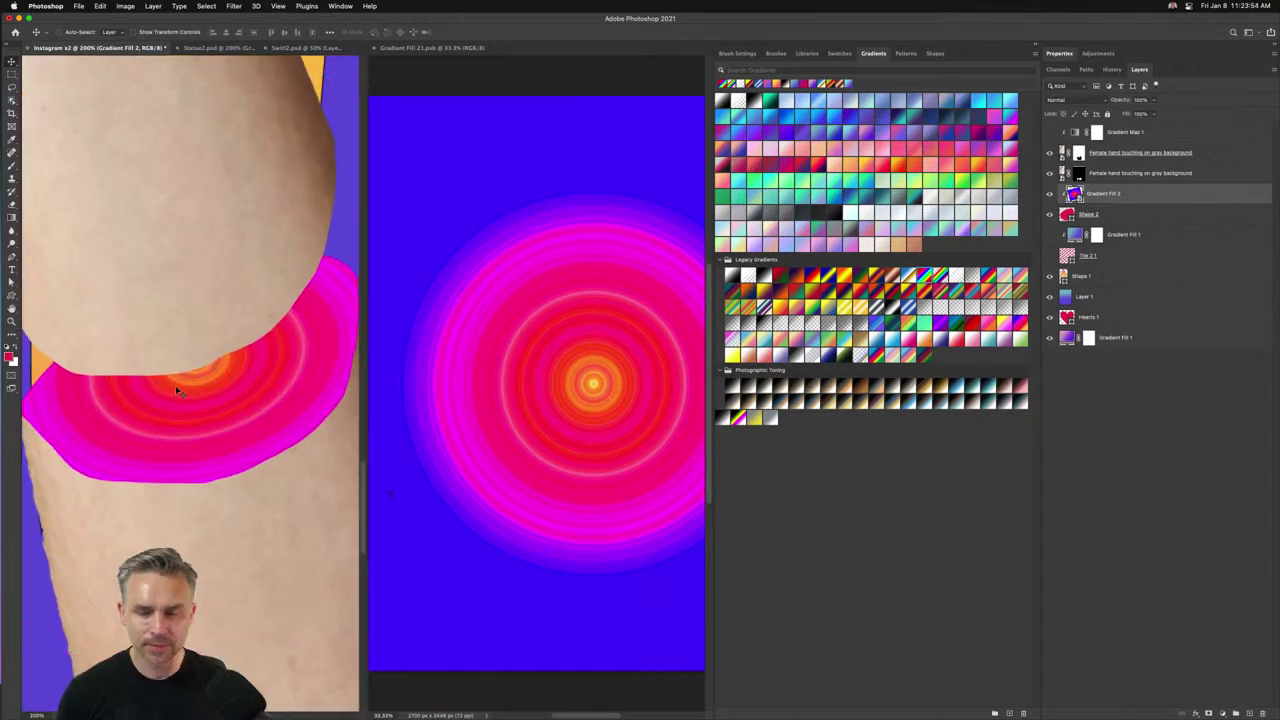
# Collapse the Gradients panel group, hide the topmost gradient layer in Gradient Fill 21.psb, and save to update the arm's slice.
pyautogui.click(1035, 44)
pyautogui.click(840, 228)
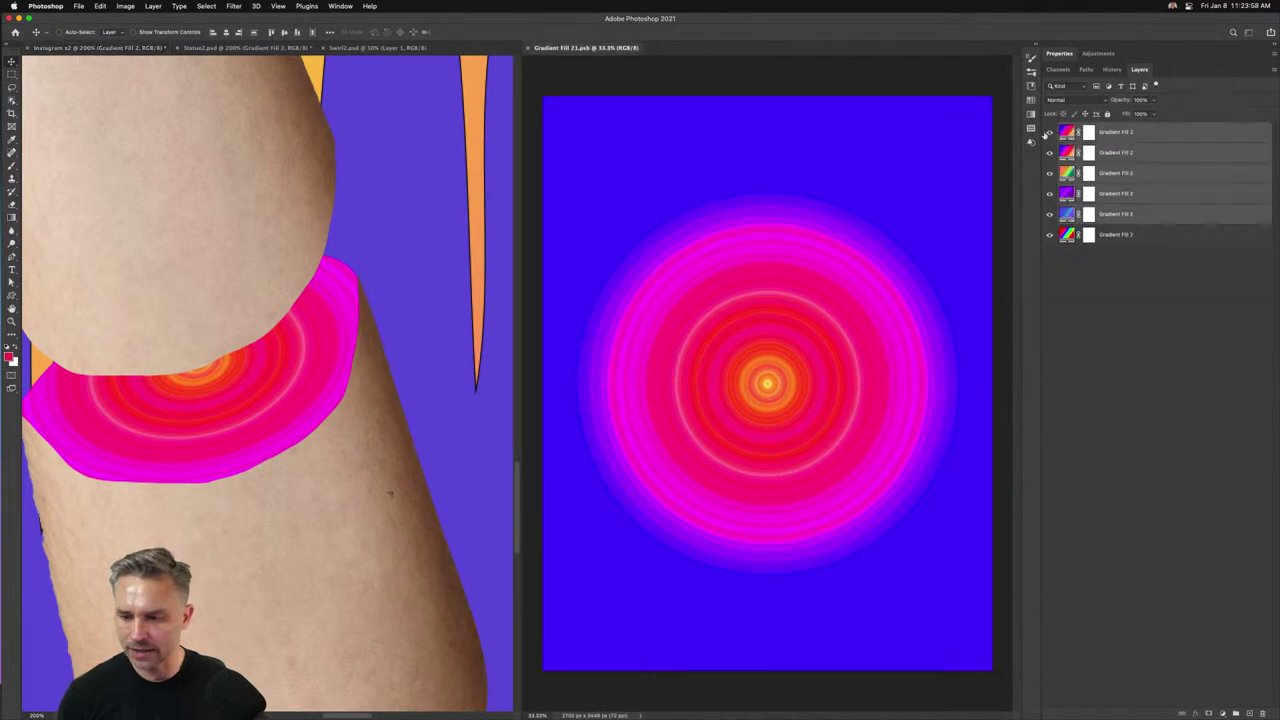
pyautogui.click(1049, 131)
pyautogui.click(1050, 152)
pyautogui.click(1050, 152)
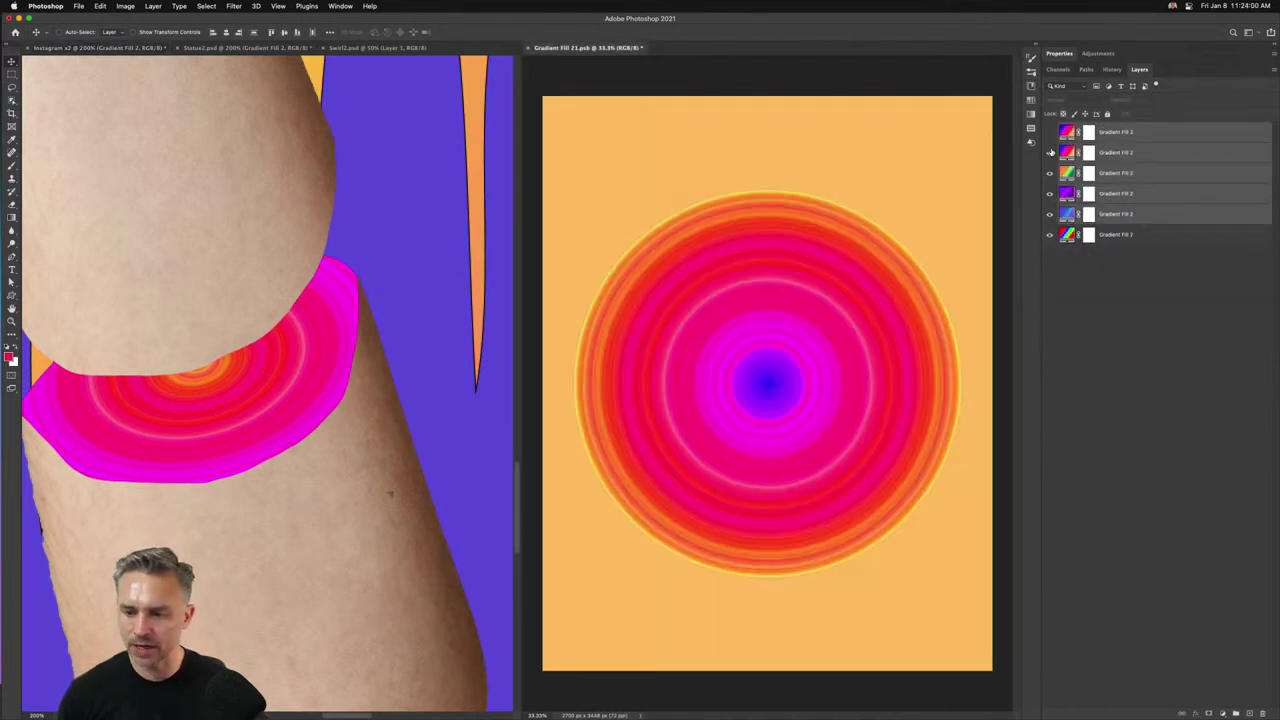
pyautogui.click(1115, 151)
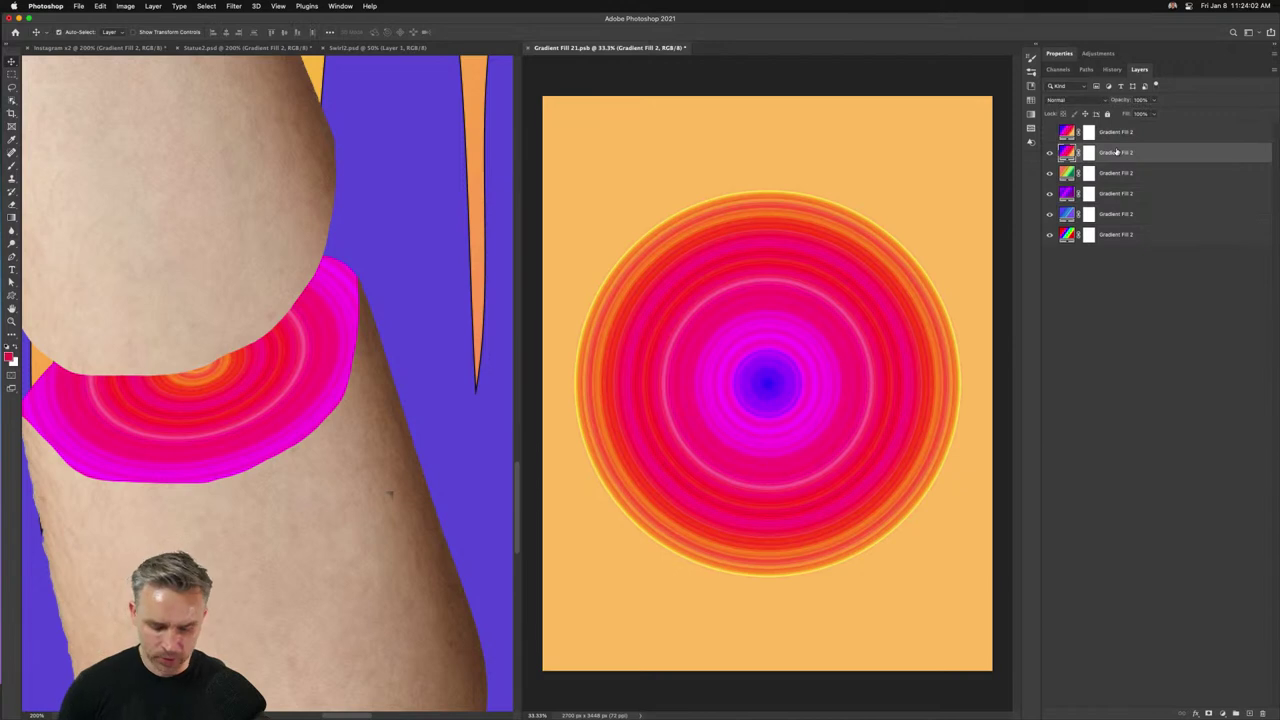
pyautogui.press('super+s')
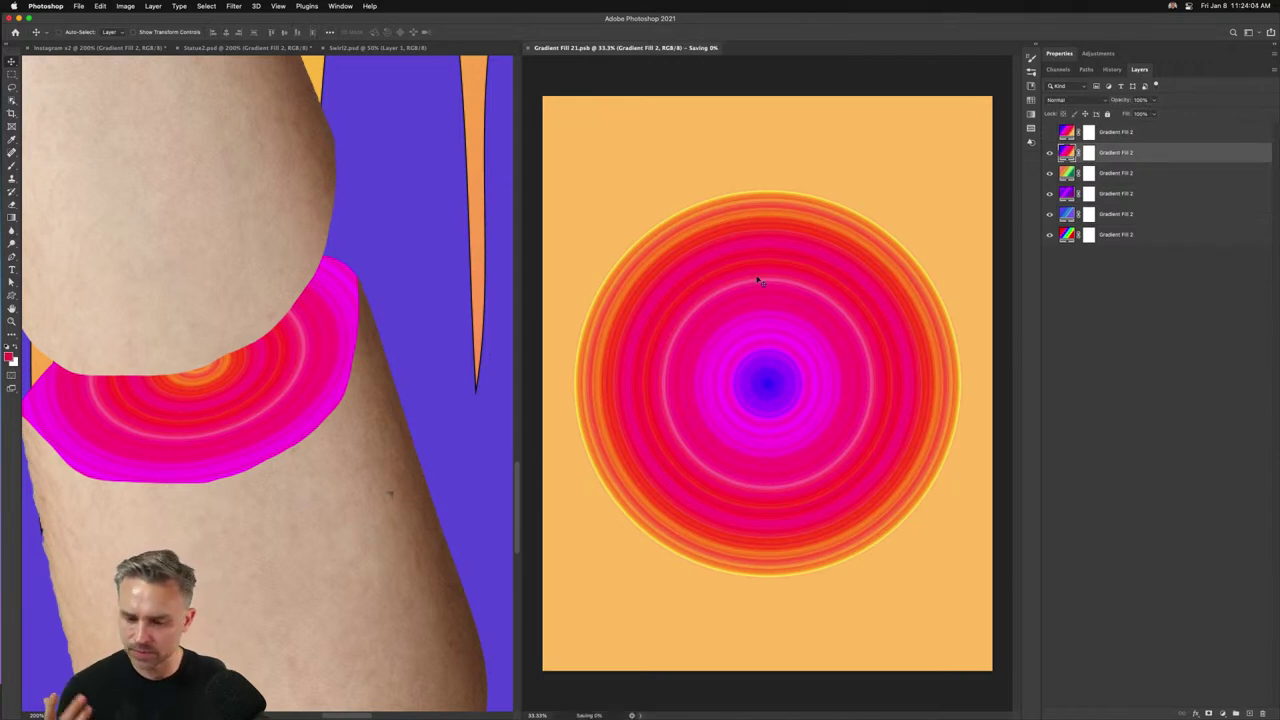
pyautogui.click(178, 394)
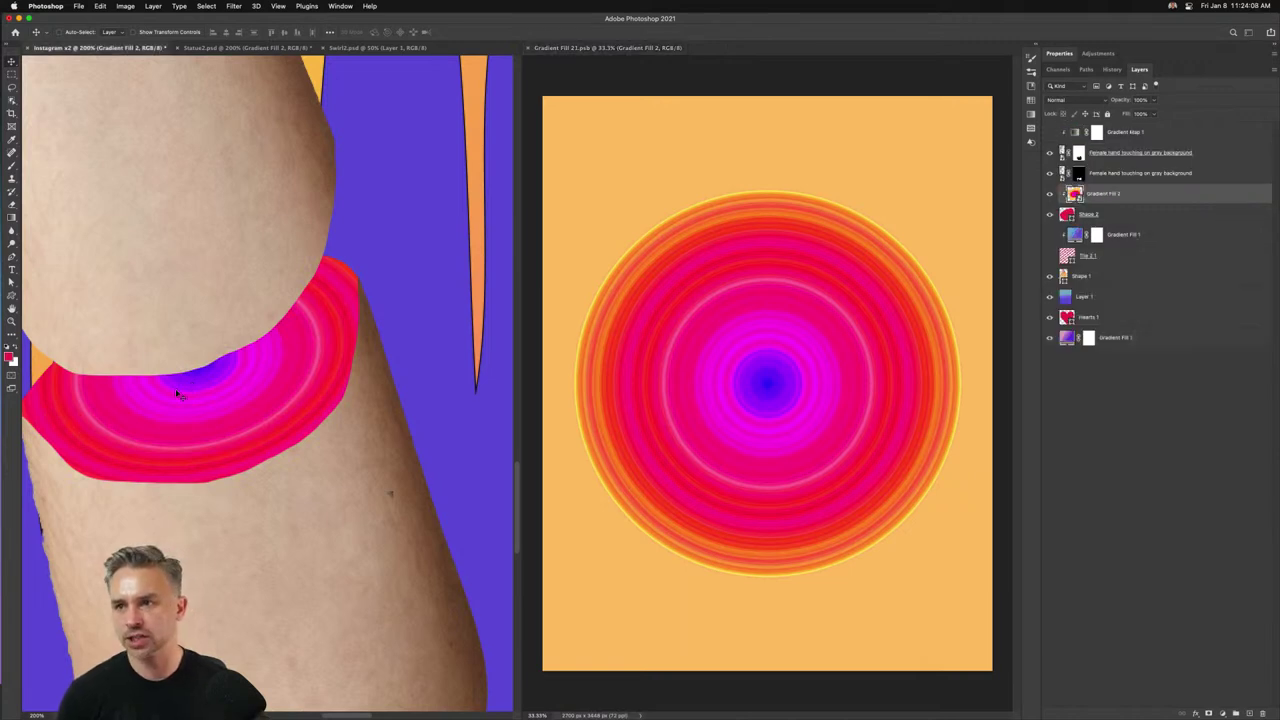
pyautogui.click(636, 229)
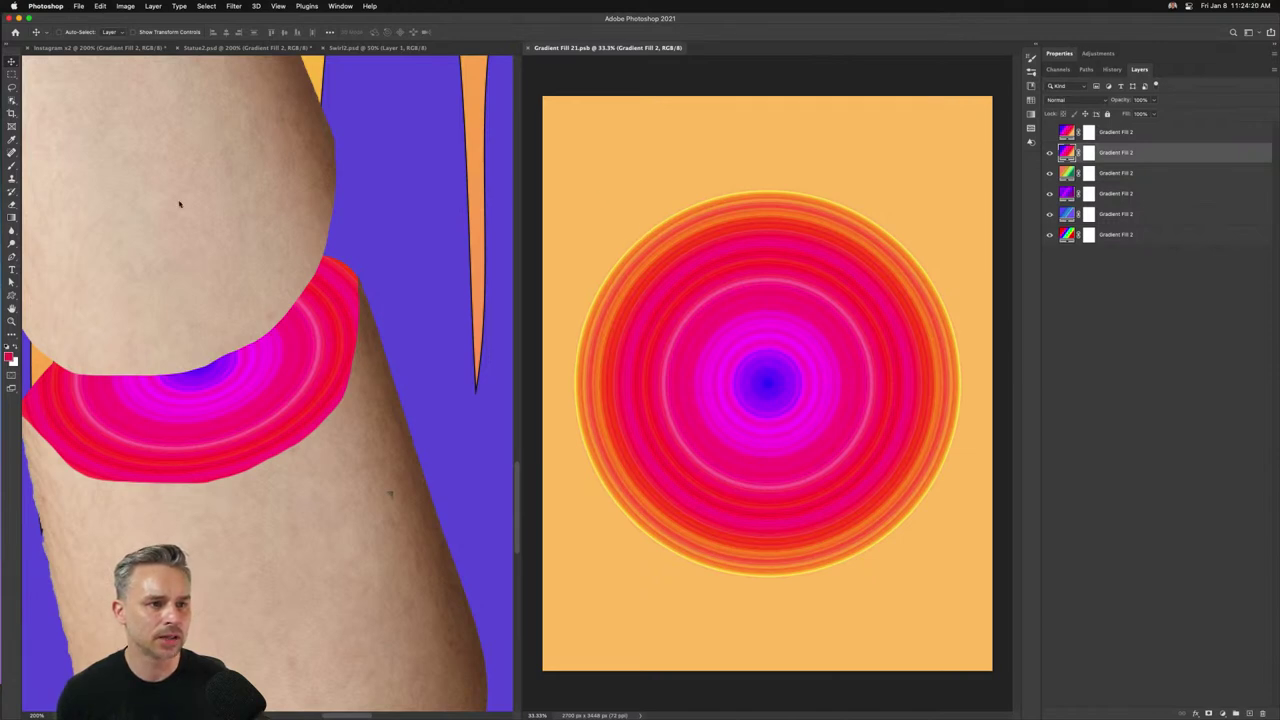
pyautogui.click(222, 253)
pyautogui.click(30, 5)
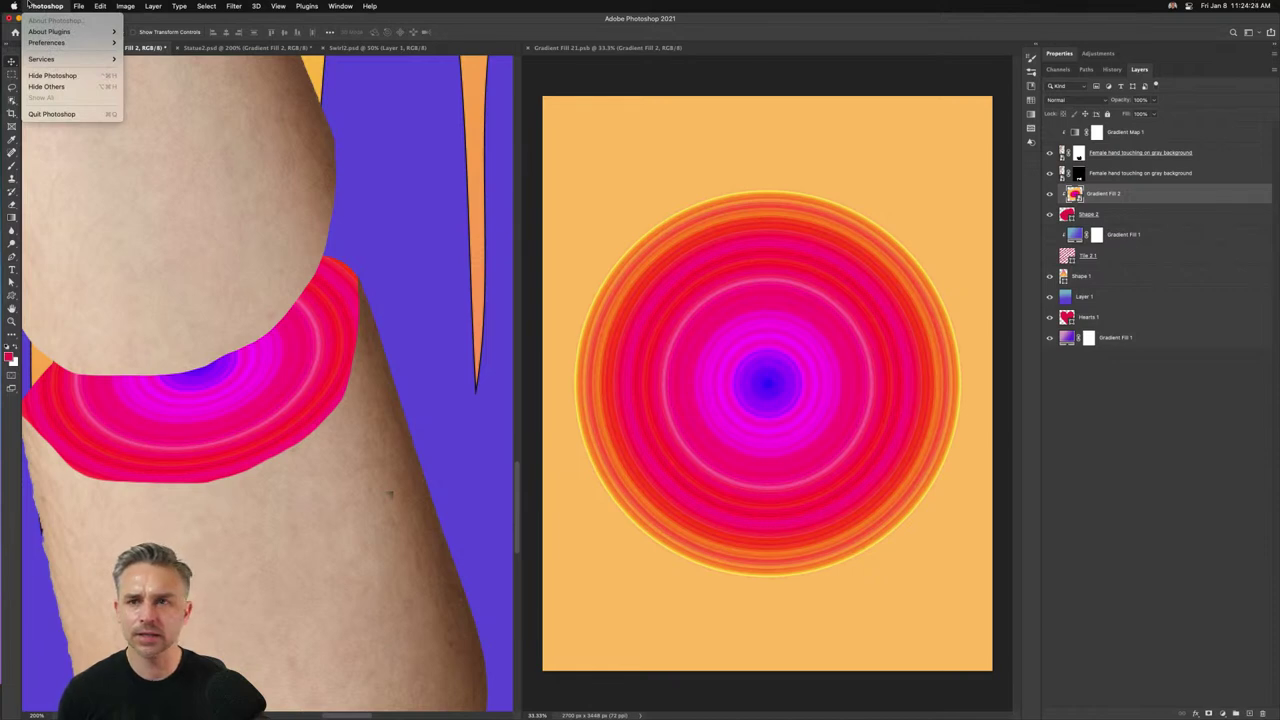
pyautogui.moveTo(54, 35)
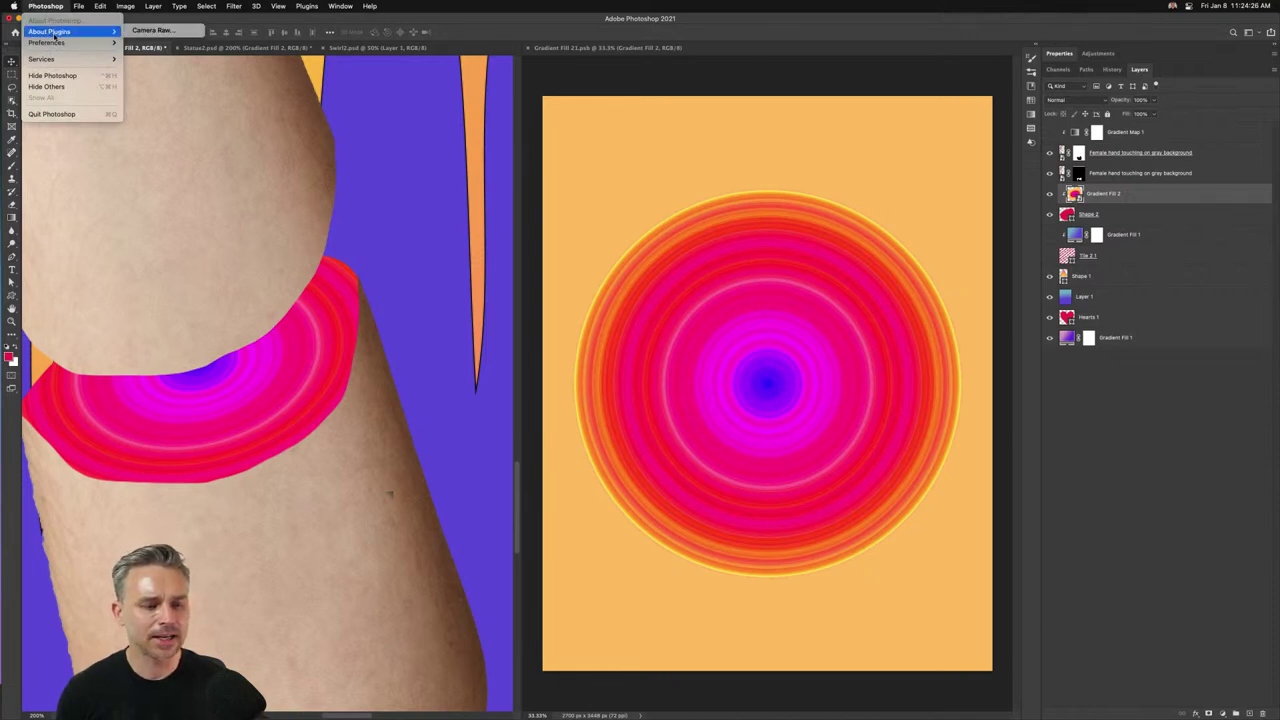
pyautogui.moveTo(14, 6)
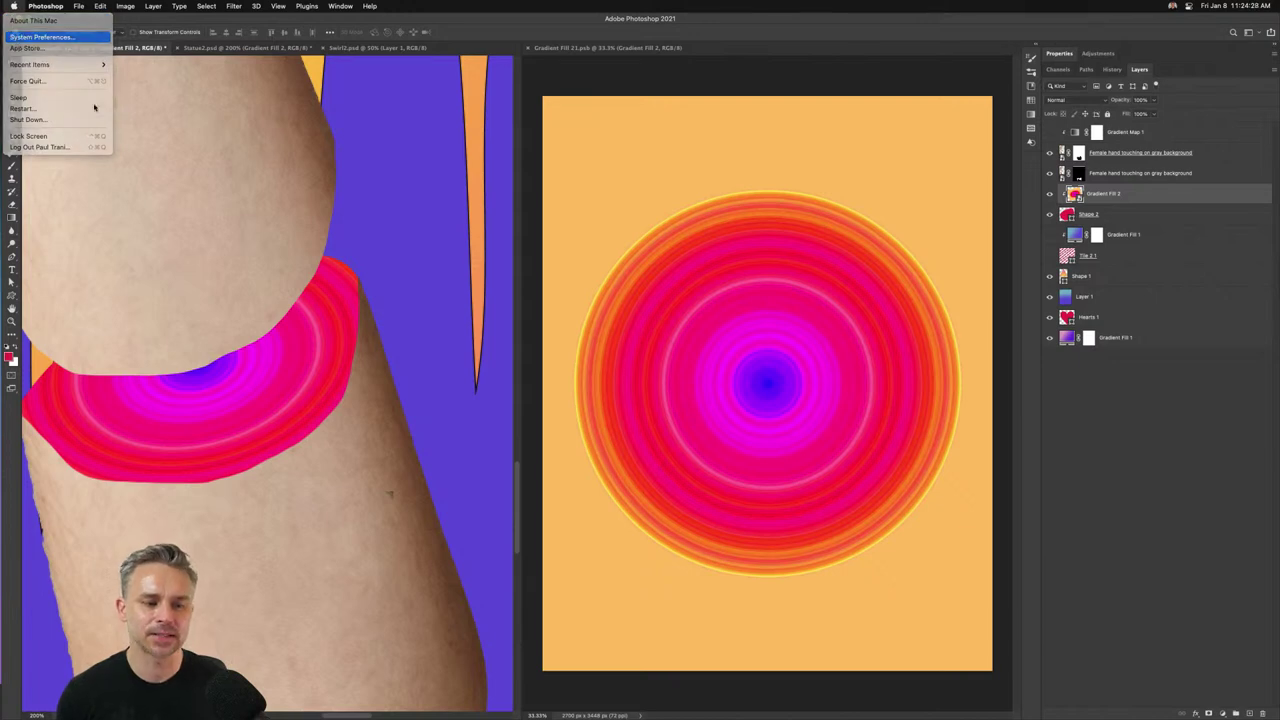
pyautogui.click(42, 37)
pyautogui.moveTo(829, 51); pyautogui.dragTo(817, 87)
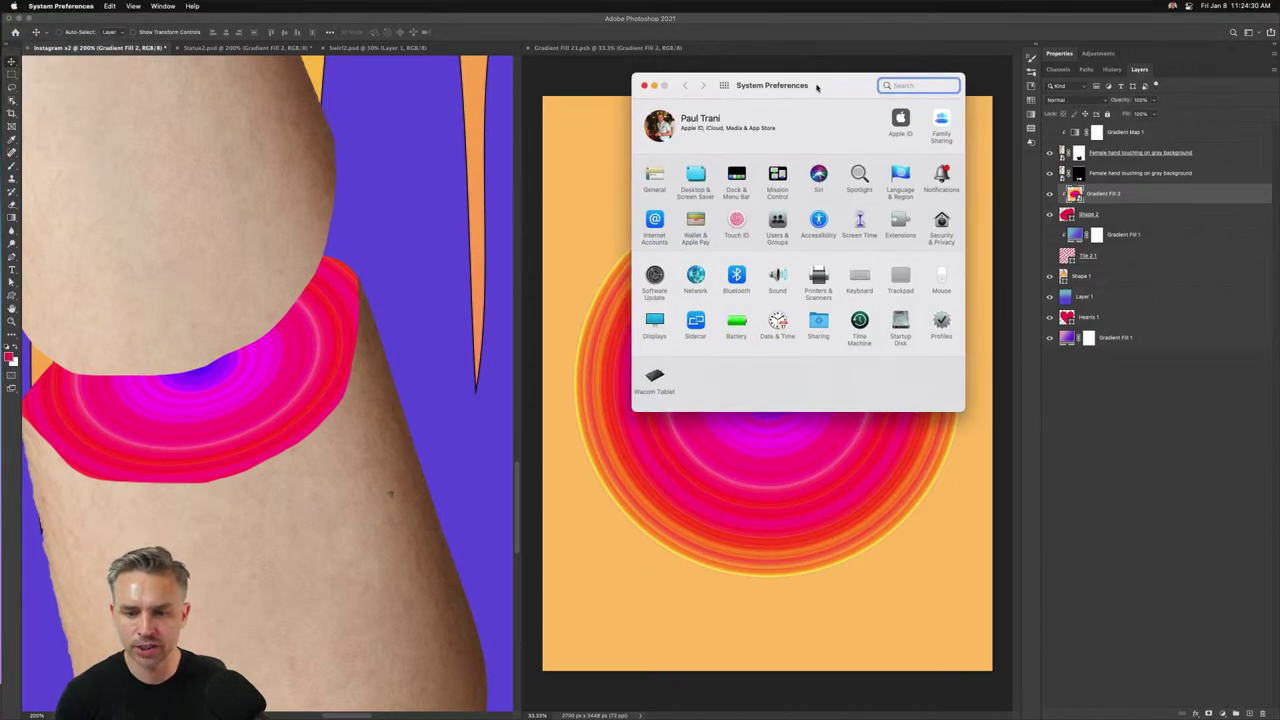
pyautogui.click(644, 85)
pyautogui.click(50, 6)
pyautogui.moveTo(125, 6)
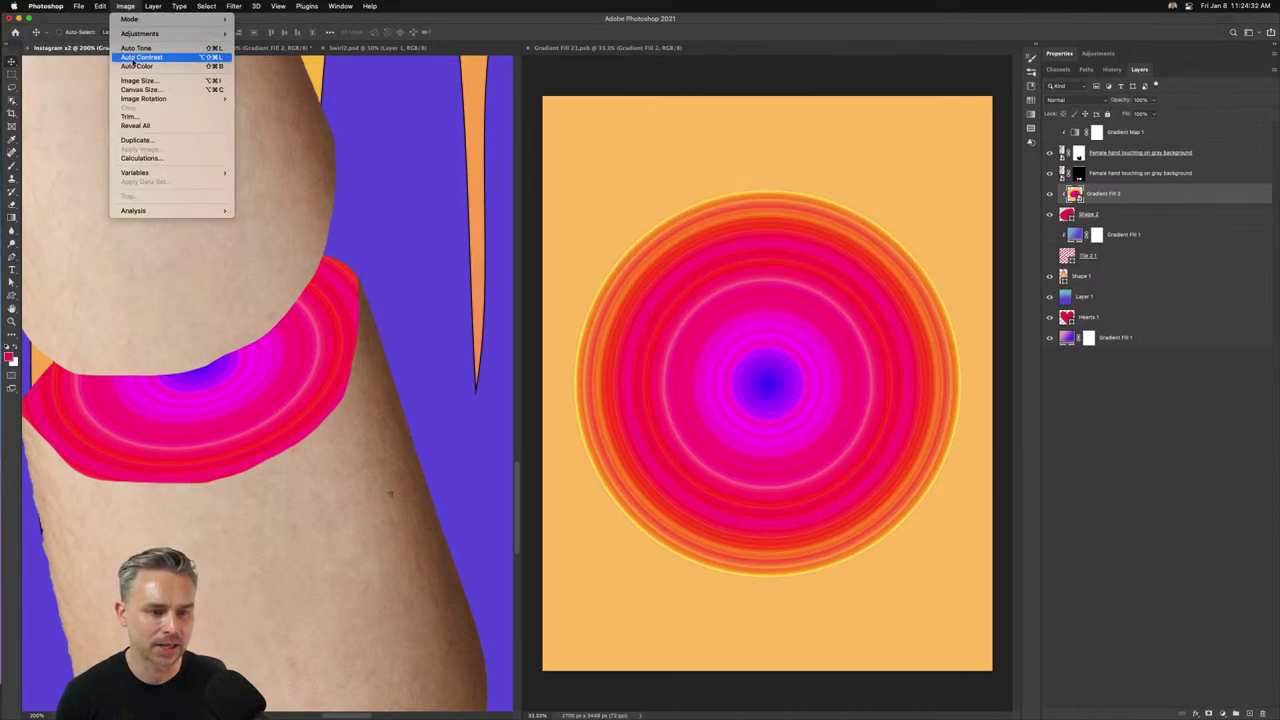
# Try out other accent colors in the macOS General system preferences, restore the multicolor accent, and close the preferences.
pyautogui.moveTo(14, 6)
pyautogui.click(42, 37)
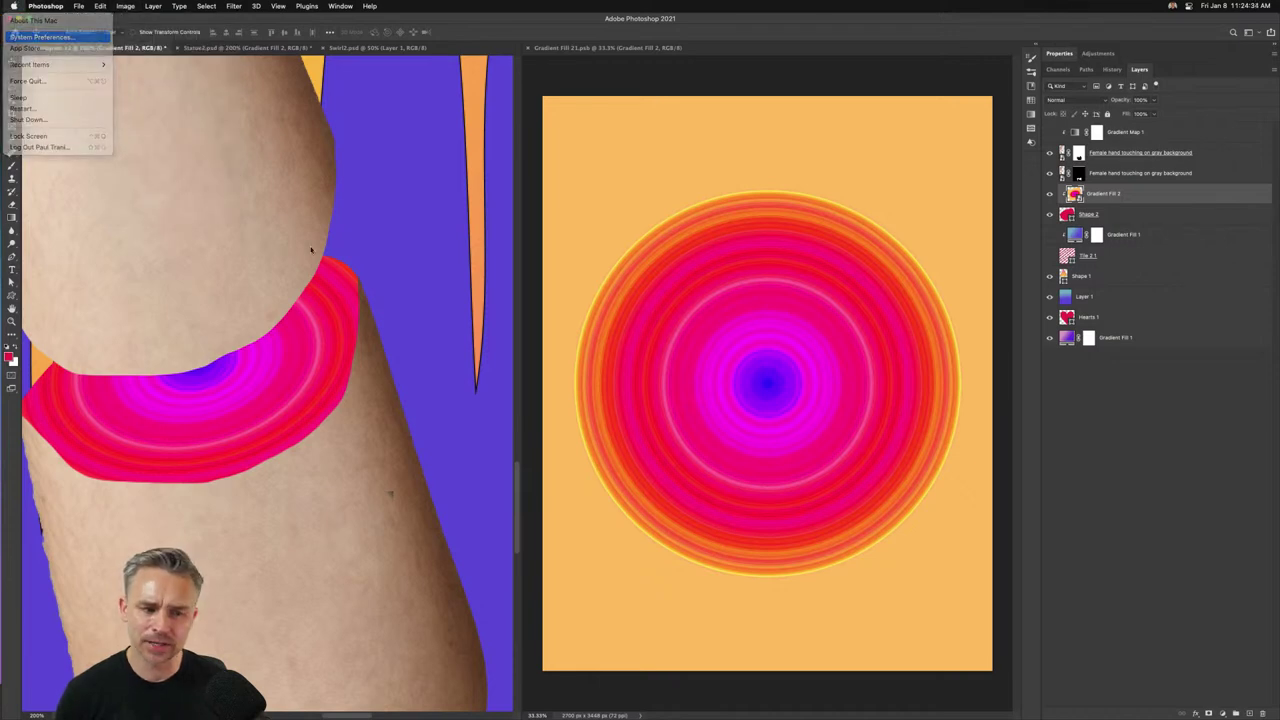
pyautogui.click(653, 177)
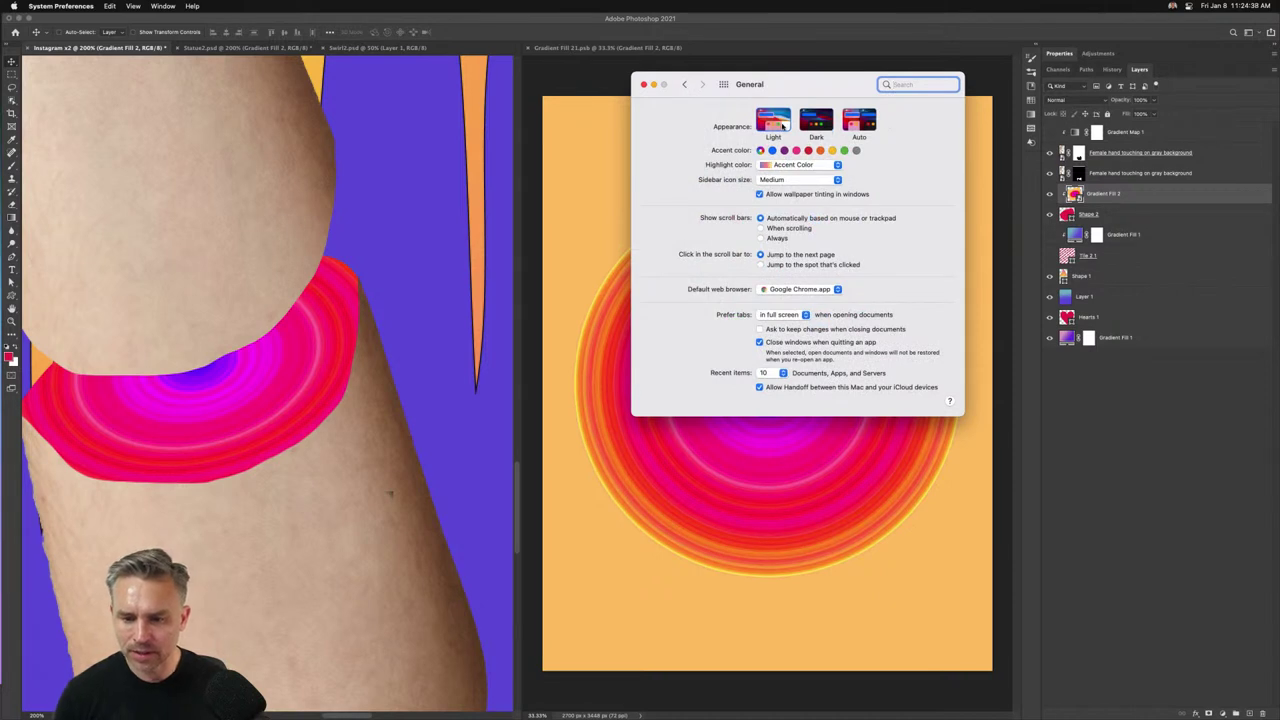
pyautogui.click(772, 151)
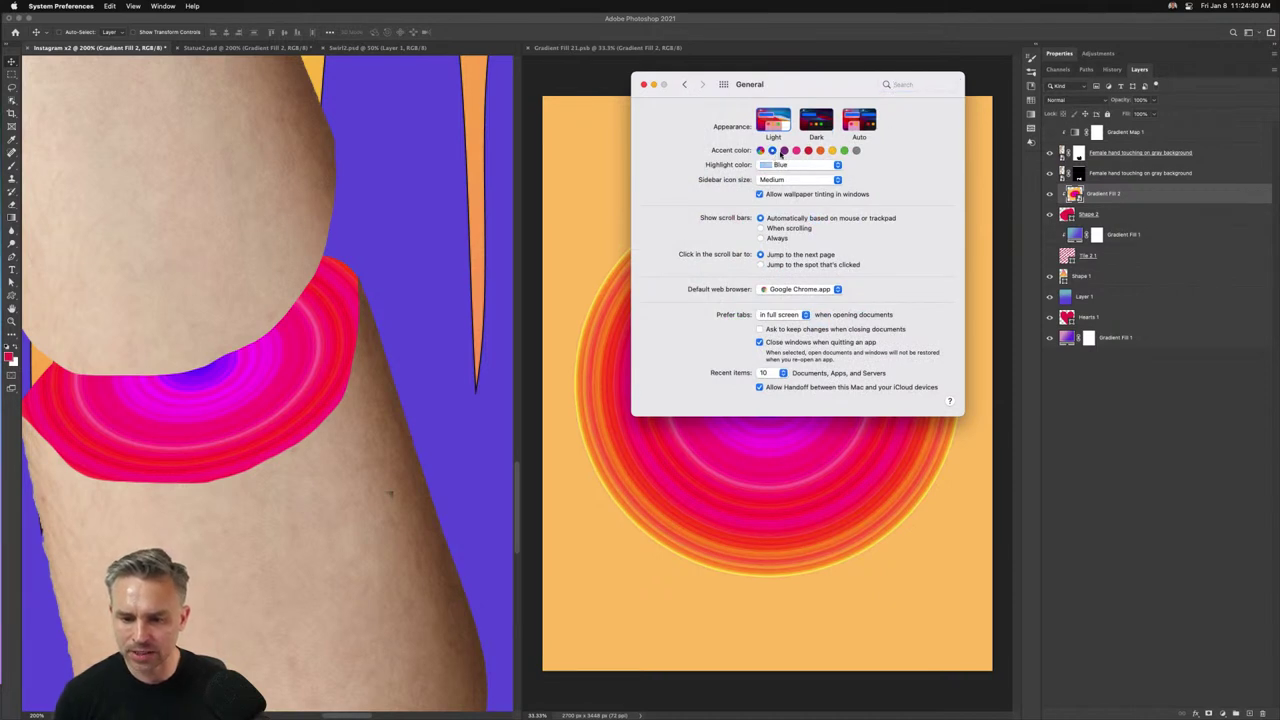
pyautogui.click(843, 151)
pyautogui.click(760, 150)
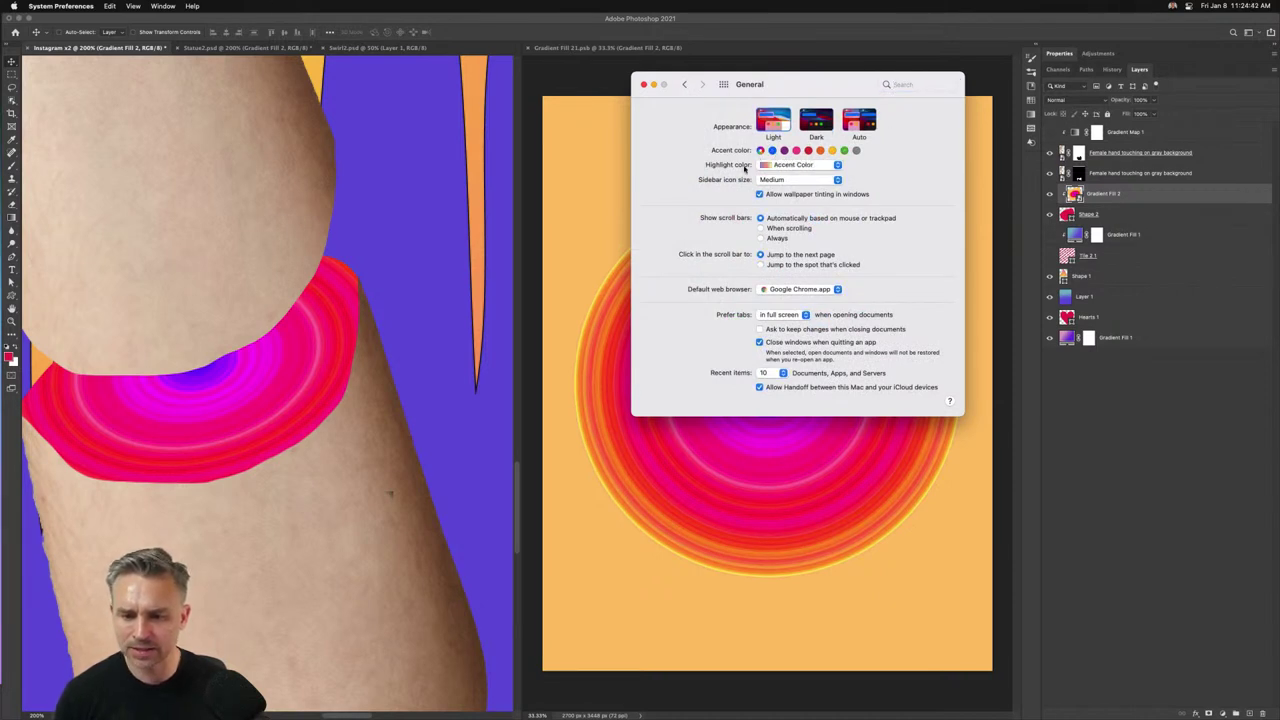
pyautogui.click(643, 85)
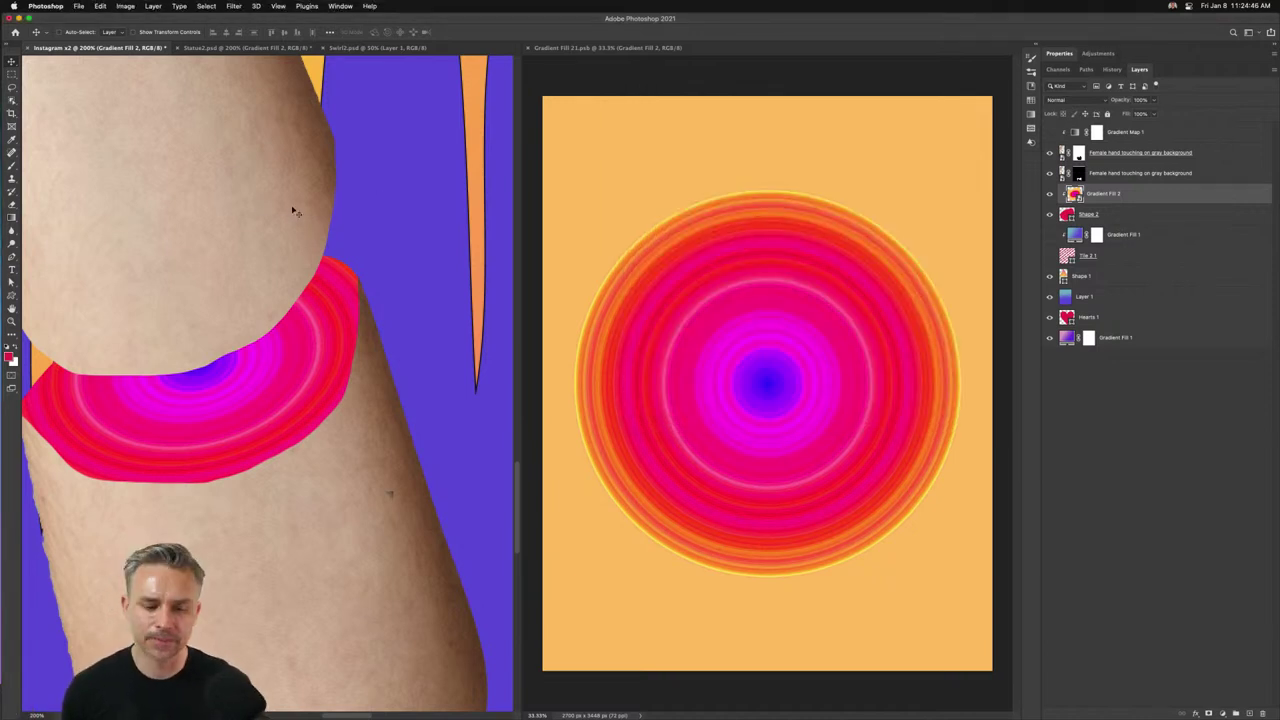
# Examine the Photoshop preference categories from Tools through Enhanced Controls, including Scratch Disks, Guides, Grid & Slices, Transparency & Gamut and 3D.
pyautogui.click(45, 6)
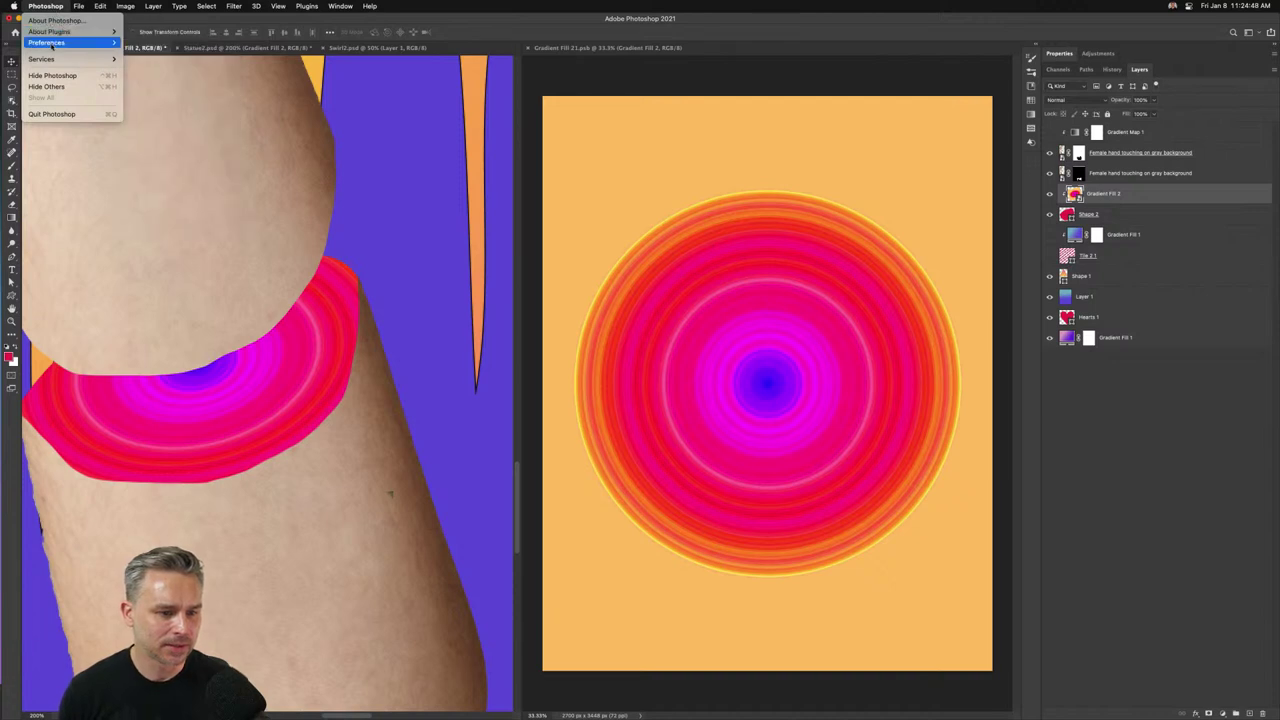
pyautogui.moveTo(52, 44)
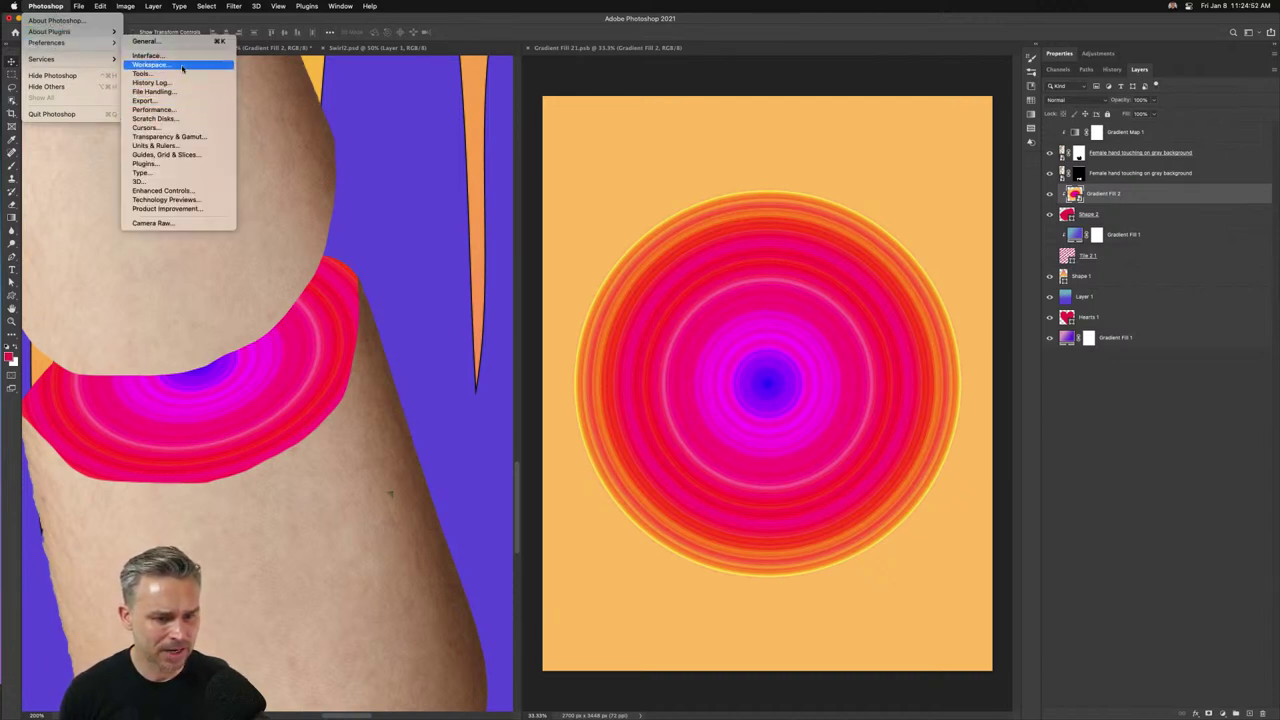
pyautogui.click(397, 222)
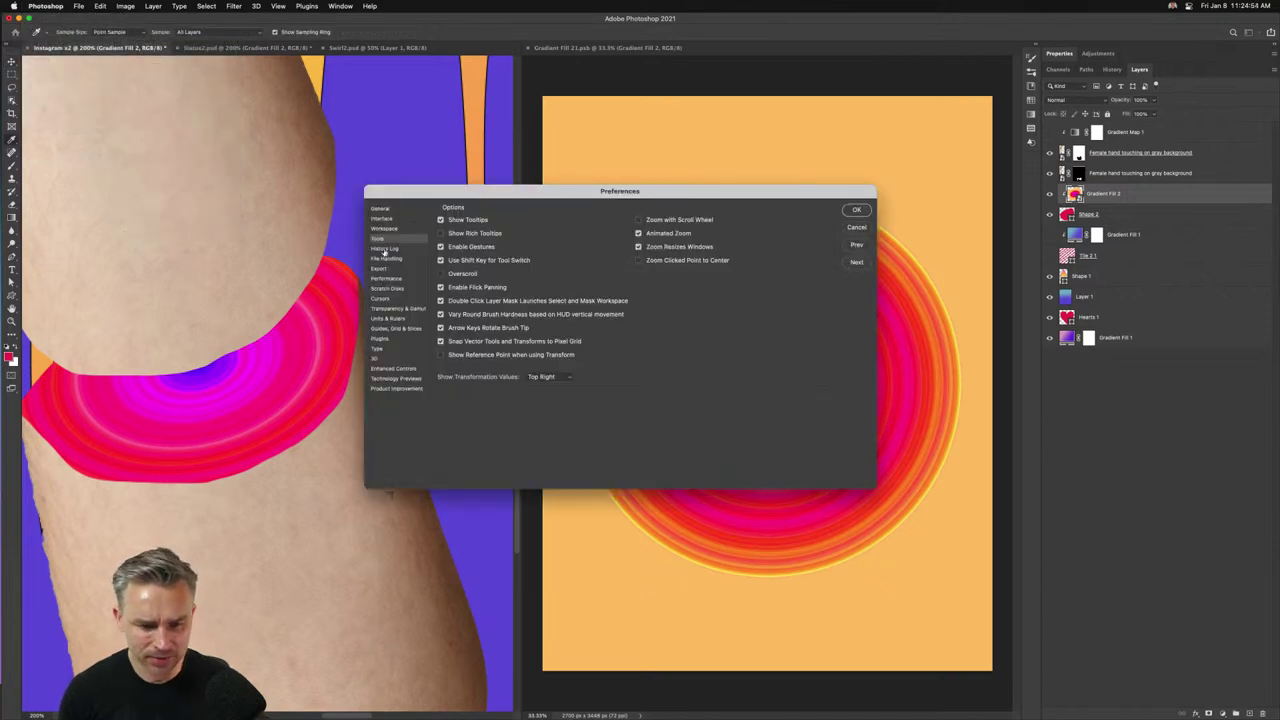
pyautogui.click(384, 250)
pyautogui.click(384, 259)
pyautogui.click(380, 279)
pyautogui.click(375, 289)
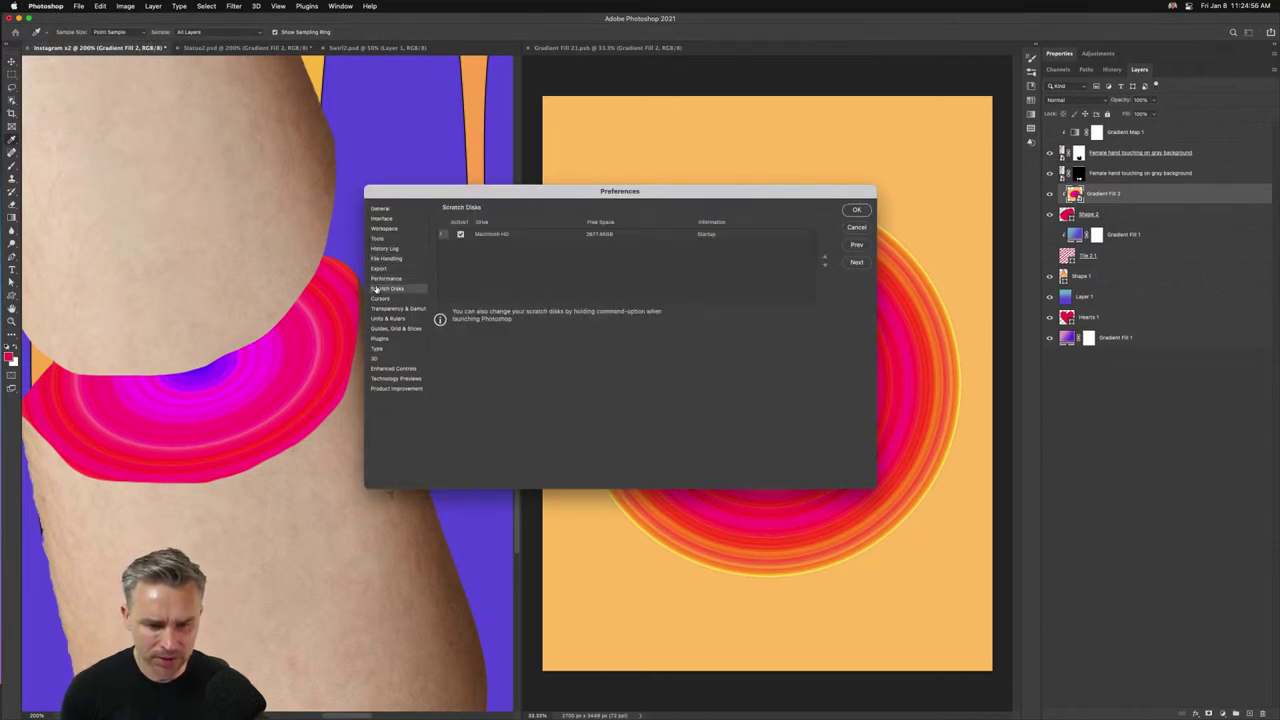
pyautogui.click(379, 298)
pyautogui.click(378, 329)
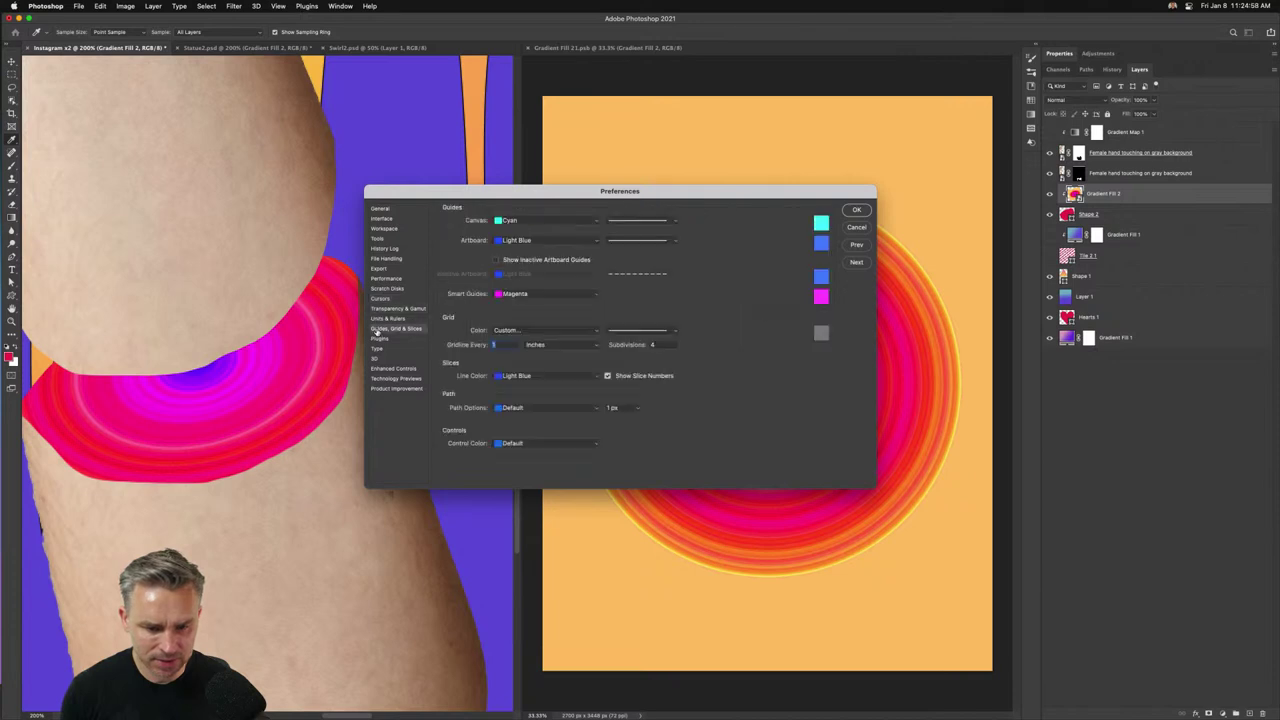
pyautogui.click(378, 318)
pyautogui.click(380, 309)
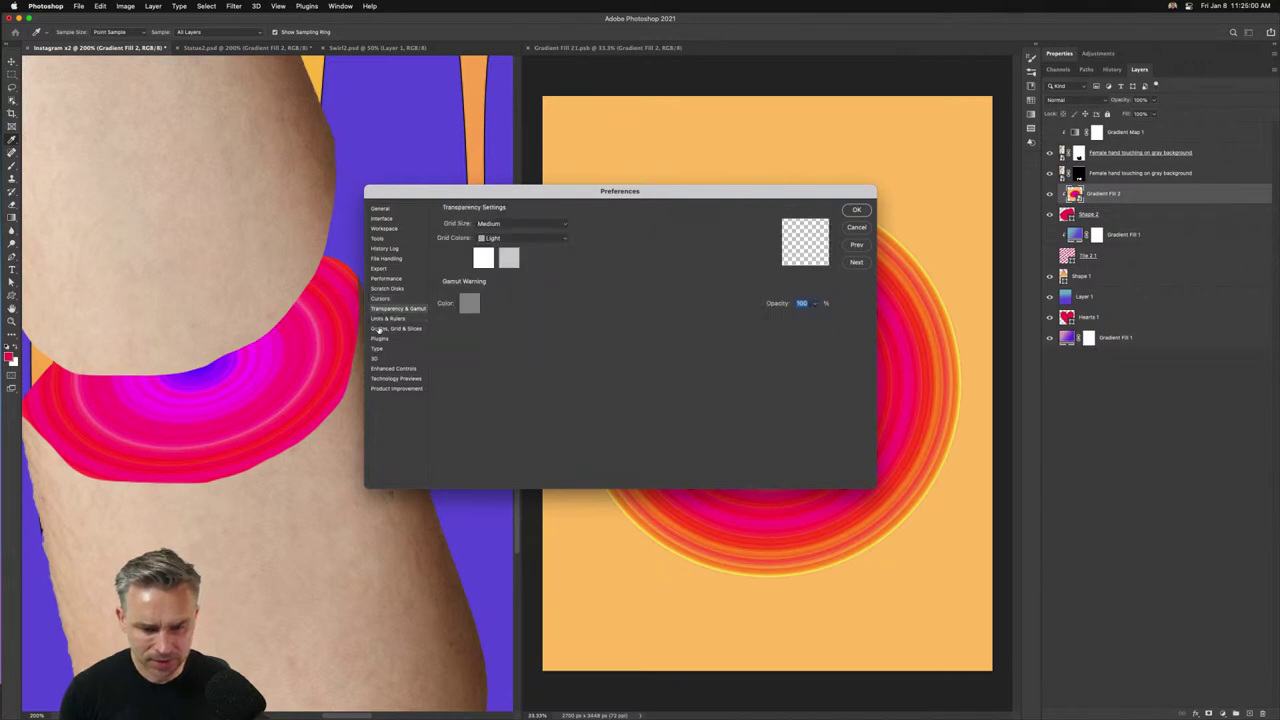
pyautogui.click(379, 329)
pyautogui.click(379, 339)
pyautogui.click(378, 349)
pyautogui.click(378, 359)
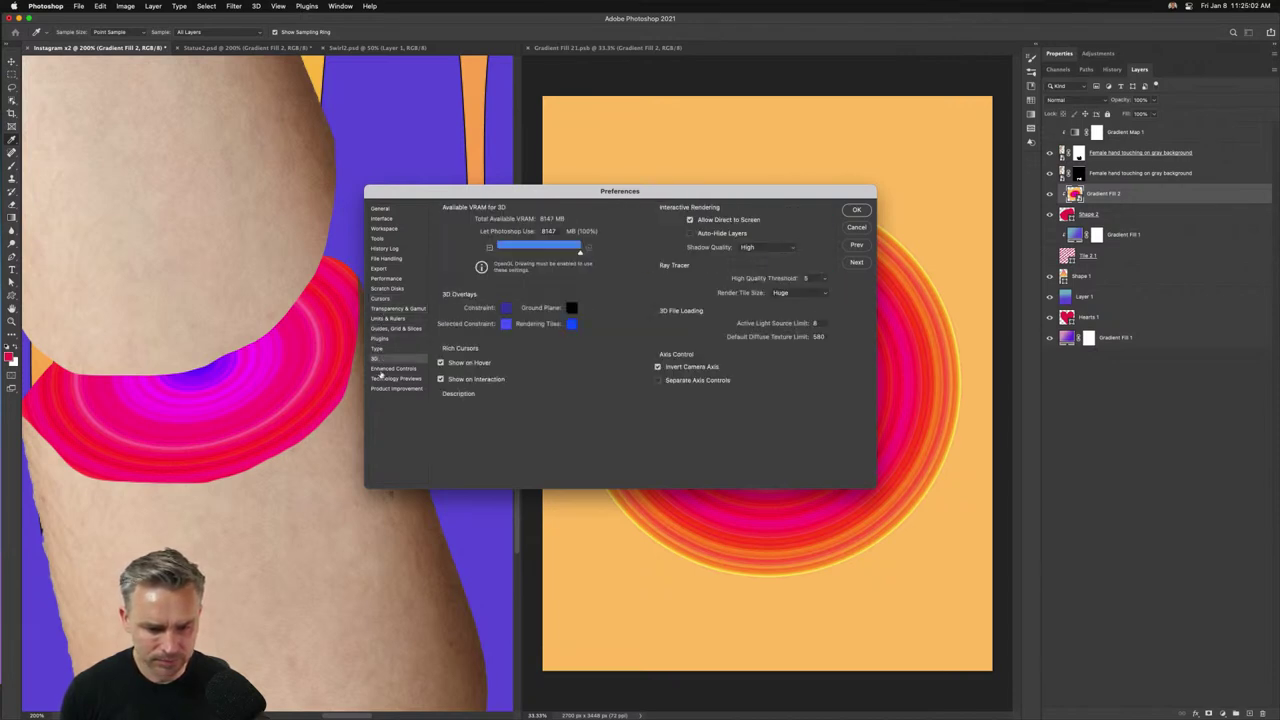
pyautogui.click(380, 368)
pyautogui.click(378, 359)
# Check the File Handling, Tools, Workspace and Interface preferences, close the preferences without changes, and return to the Move tool.
pyautogui.click(385, 259)
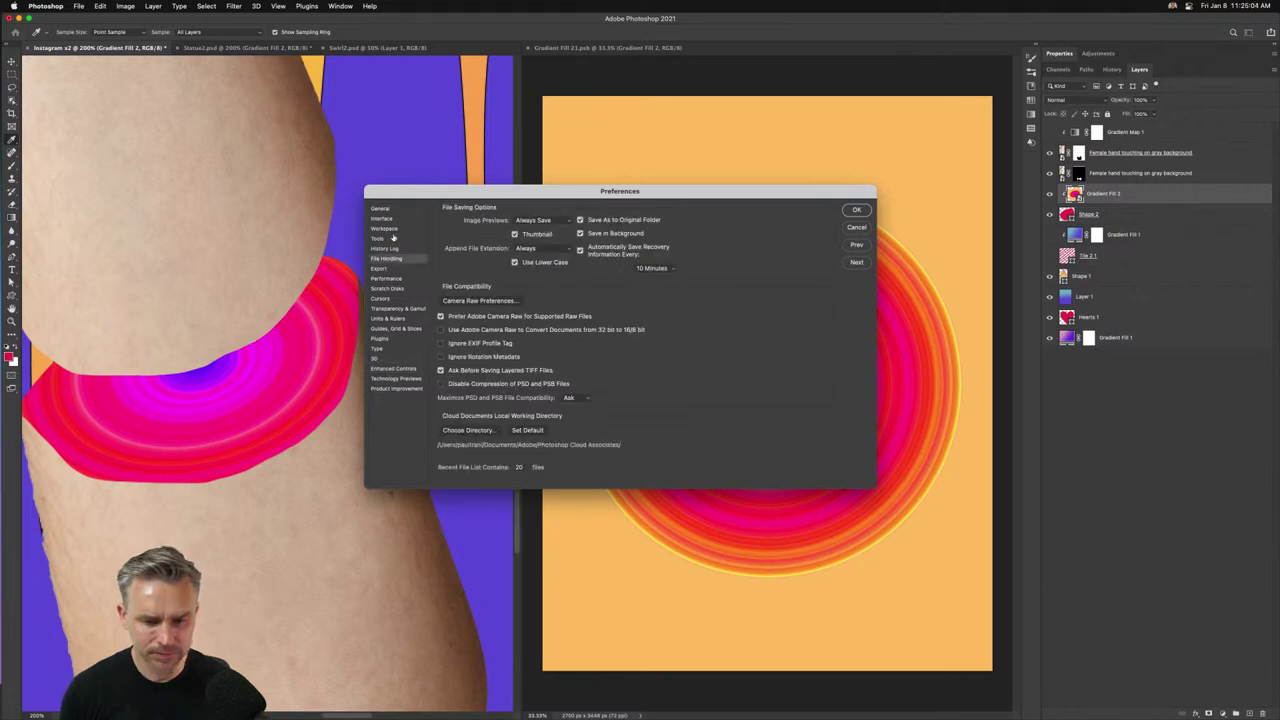
pyautogui.click(394, 238)
pyautogui.click(392, 219)
pyautogui.click(395, 229)
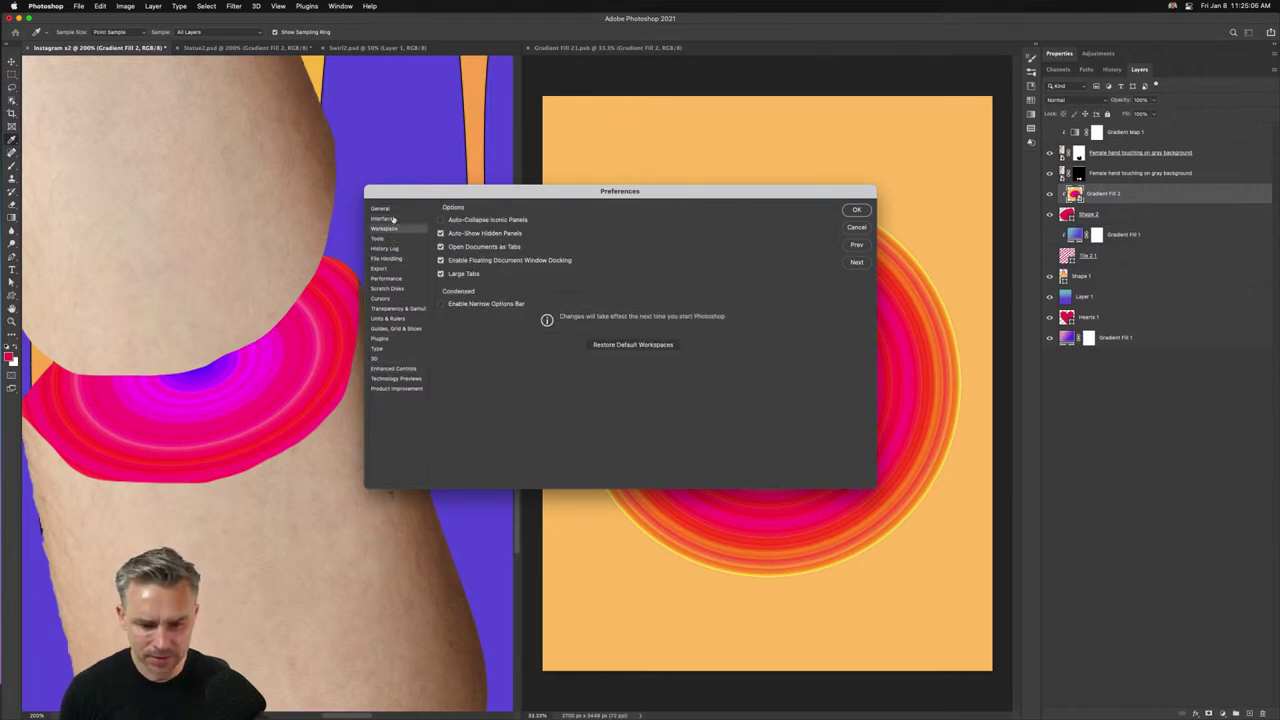
pyautogui.click(393, 218)
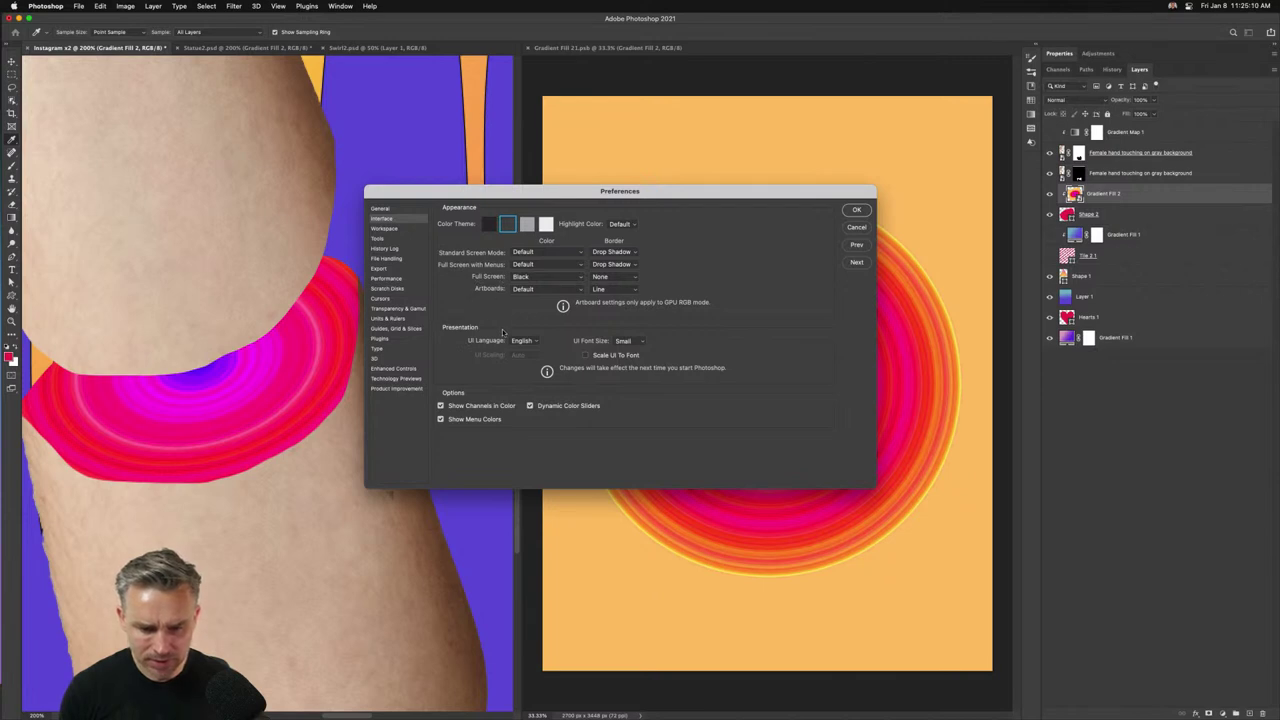
pyautogui.click(855, 227)
pyautogui.press('v')
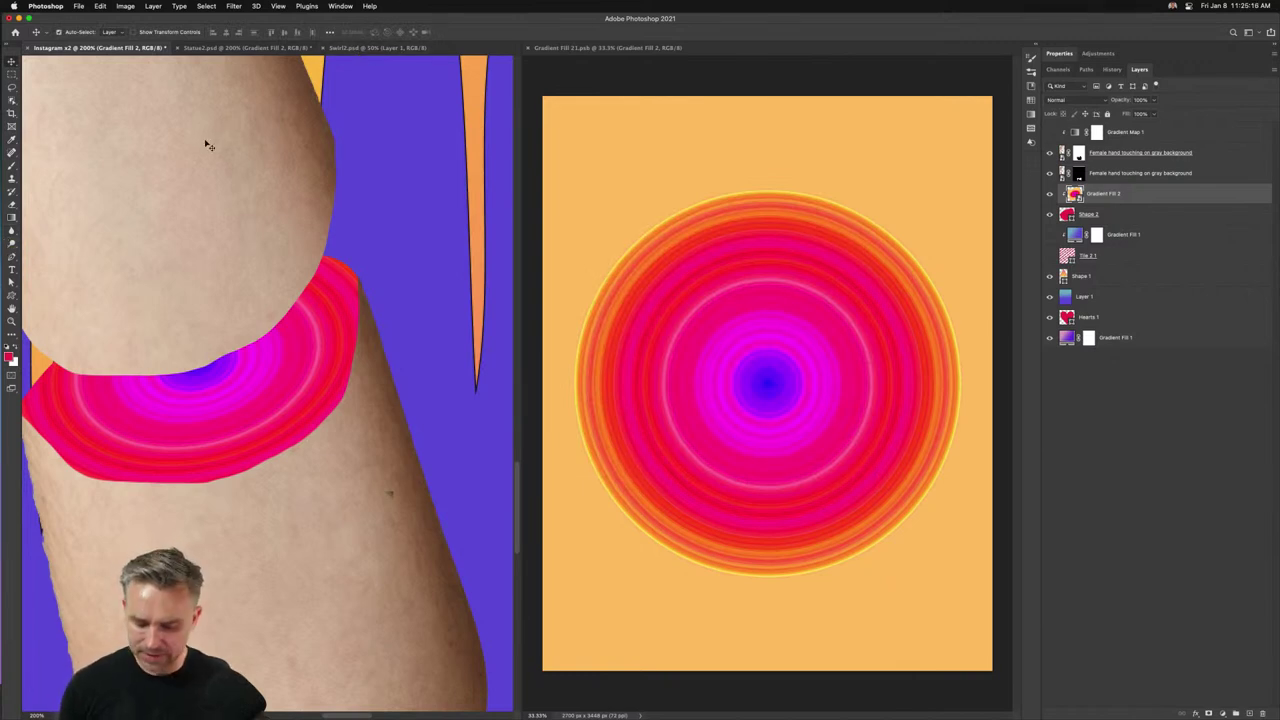
# Show Instagram v2 at 50%, dock Statue2.psd beside it in the Gradient Fill 21.psb group, and display the statue at 100%.
pyautogui.press('super+minus')
pyautogui.press('super+minus')
pyautogui.press('super+minus')
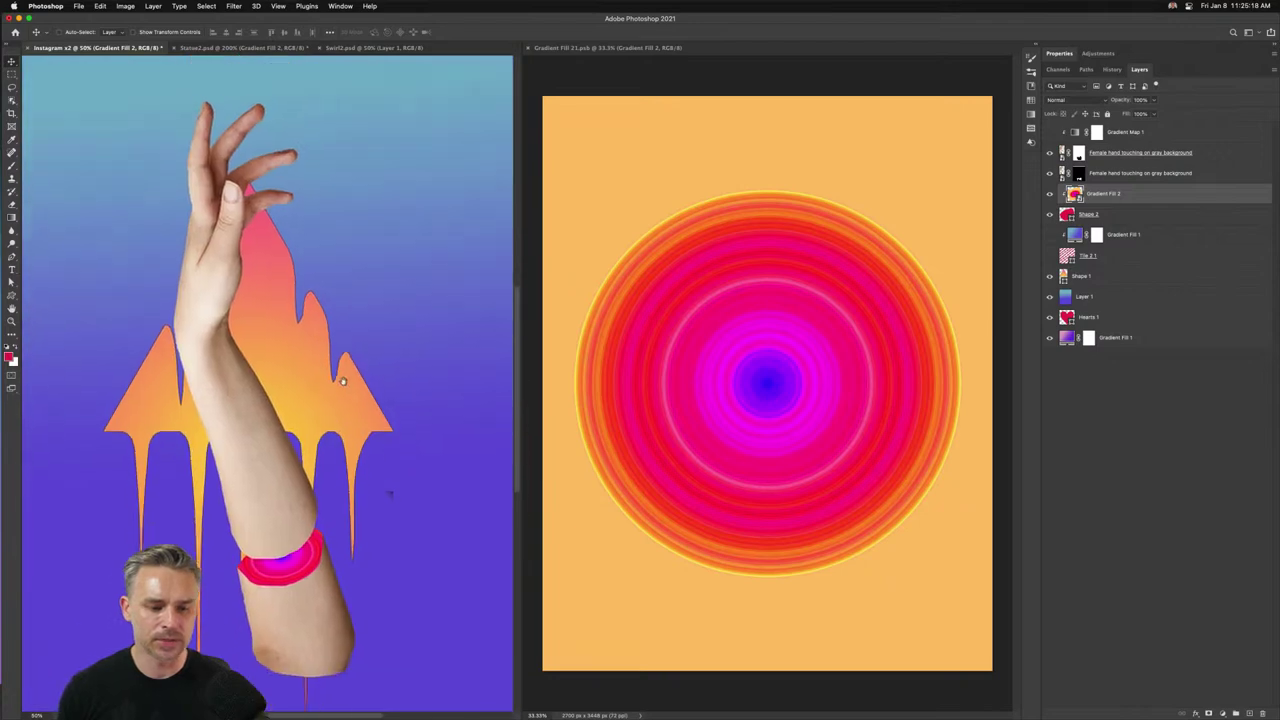
pyautogui.click(198, 48)
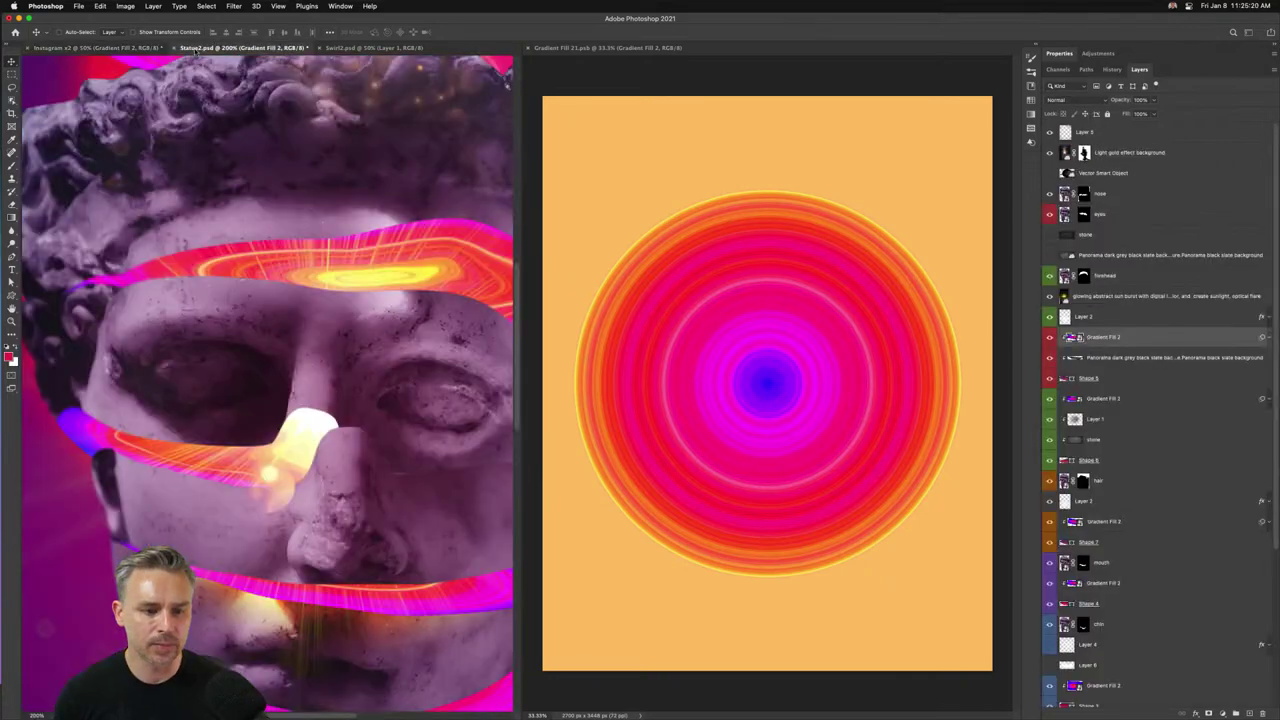
pyautogui.moveTo(198, 48); pyautogui.dragTo(608, 50)
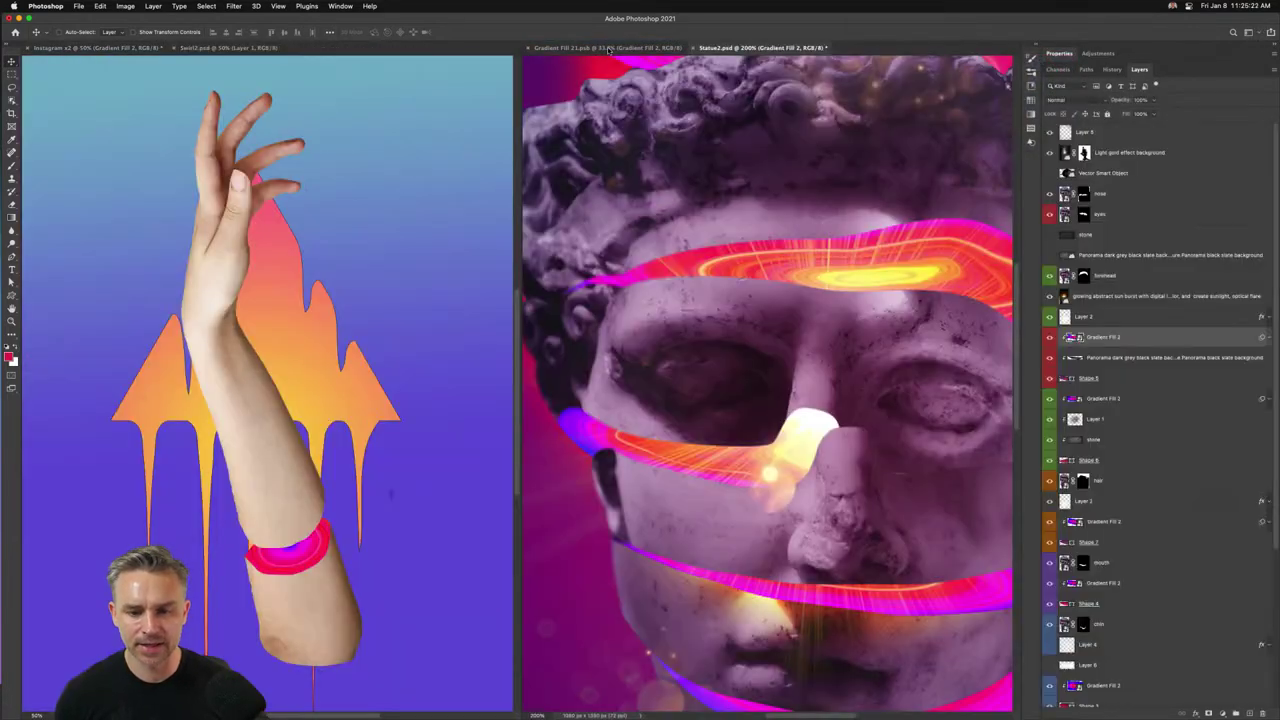
pyautogui.press('super+minus')
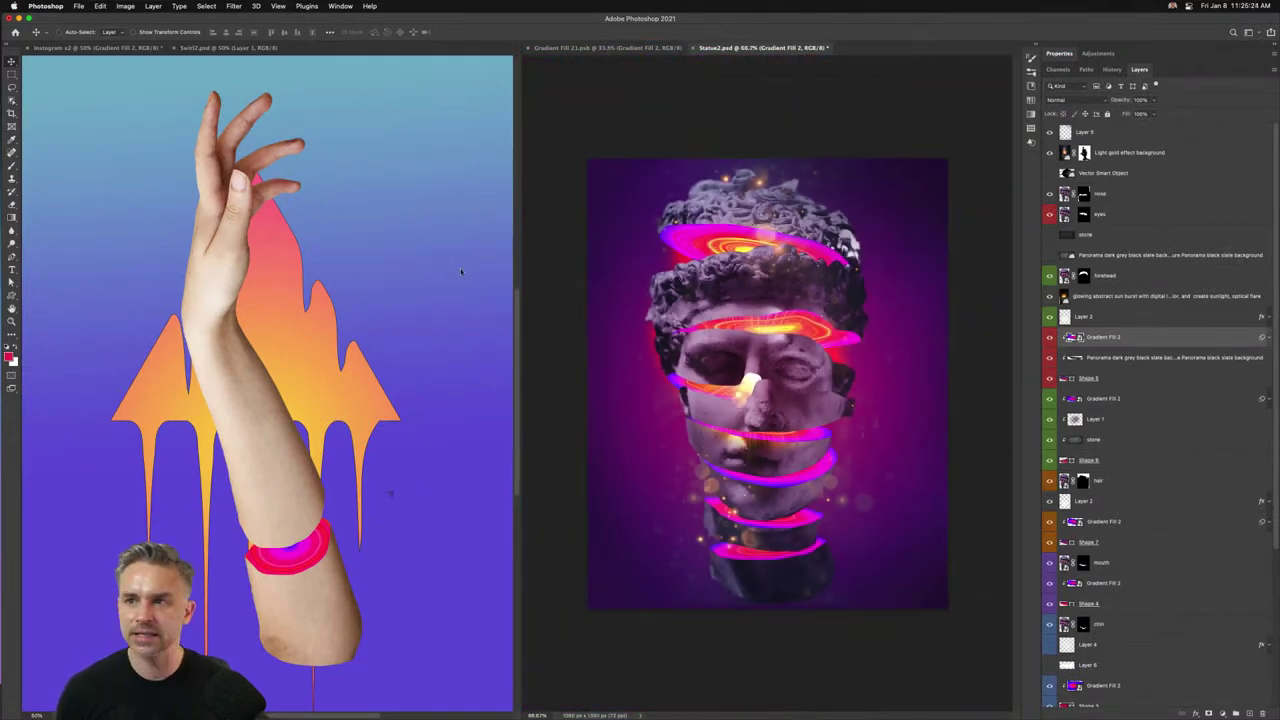
pyautogui.click(498, 352)
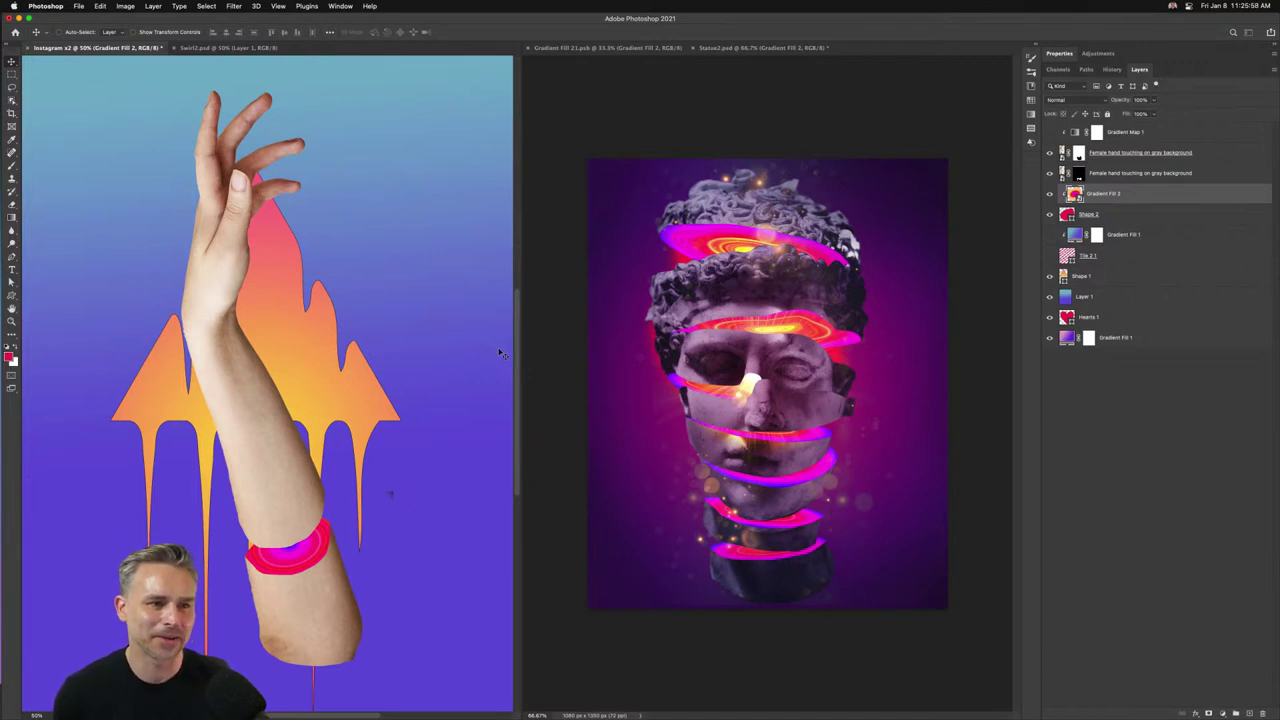
pyautogui.click(914, 80)
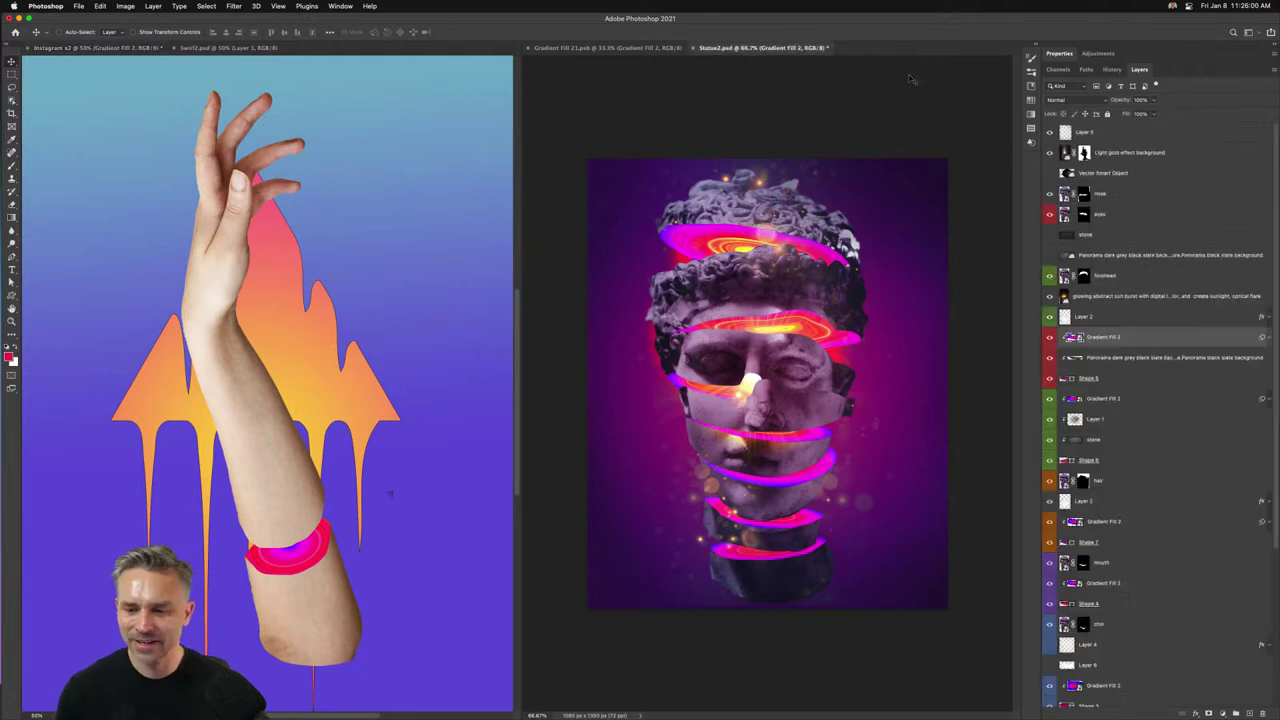
pyautogui.press('super+1')
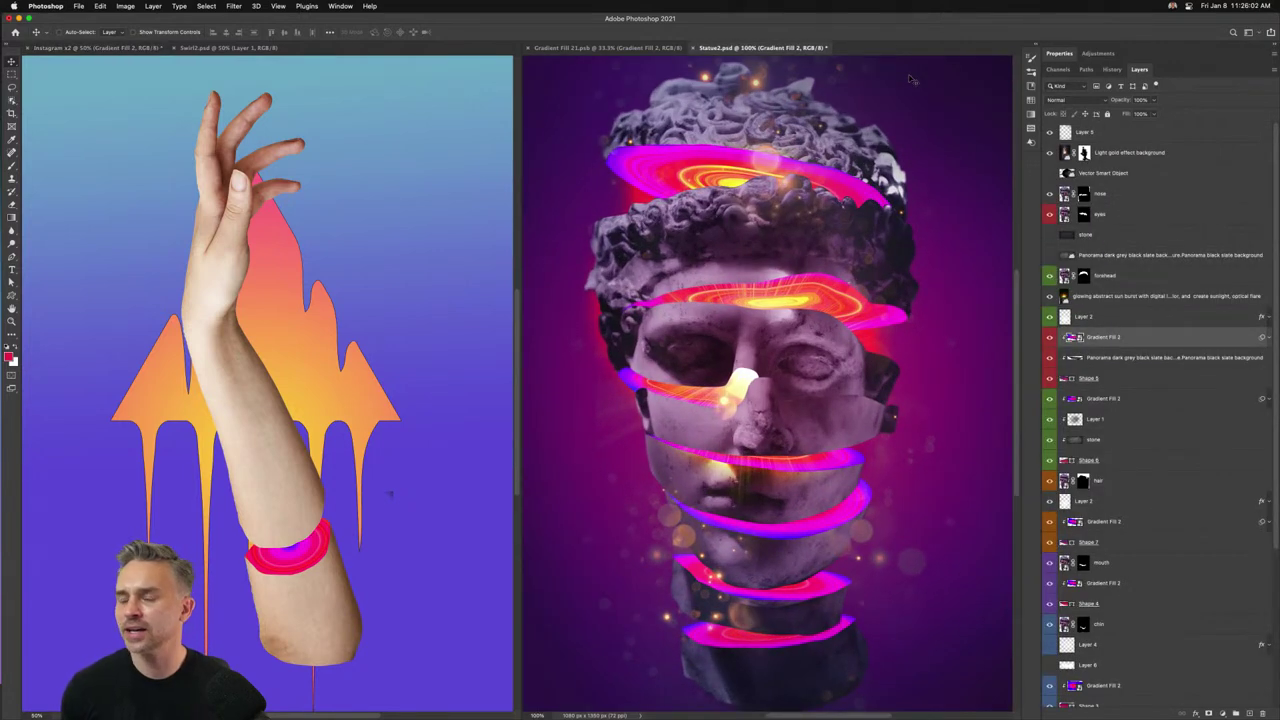